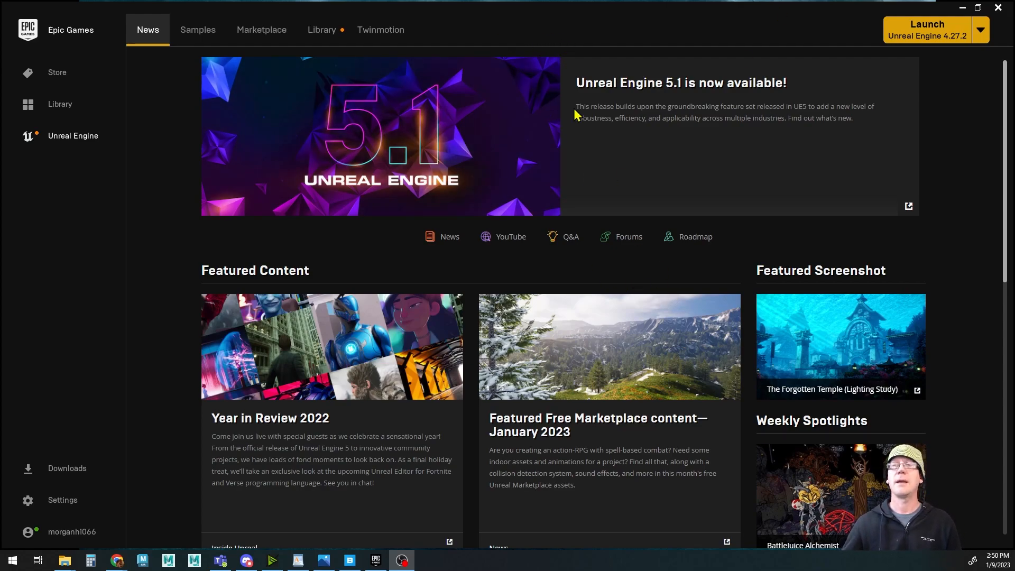
Step: Launch Unreal Engine 4.27.2 and start a new Games project from the First Person template
{"action": "left_click", "coordinate": [924, 36]}
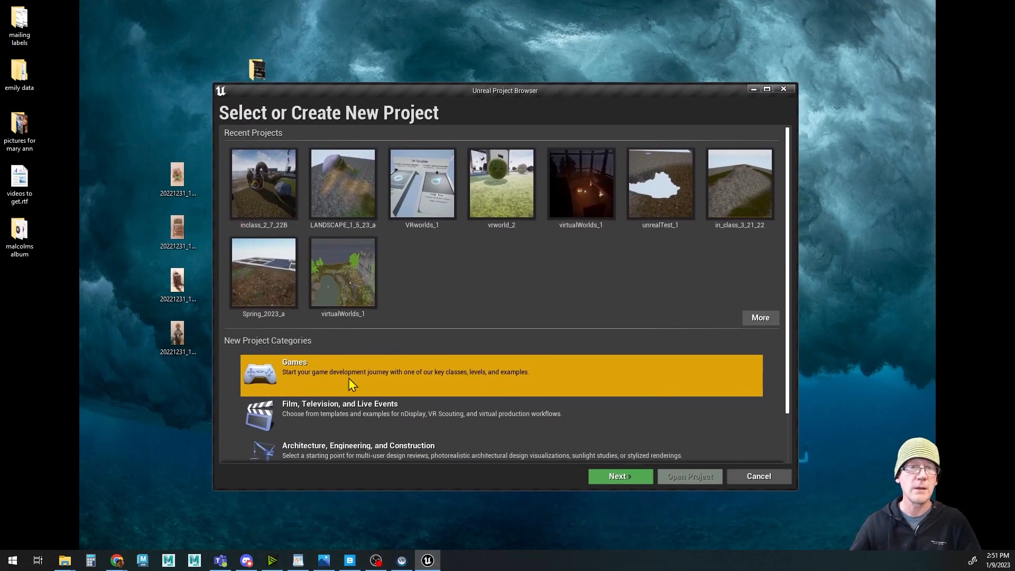
{"action": "left_click", "coordinate": [617, 478]}
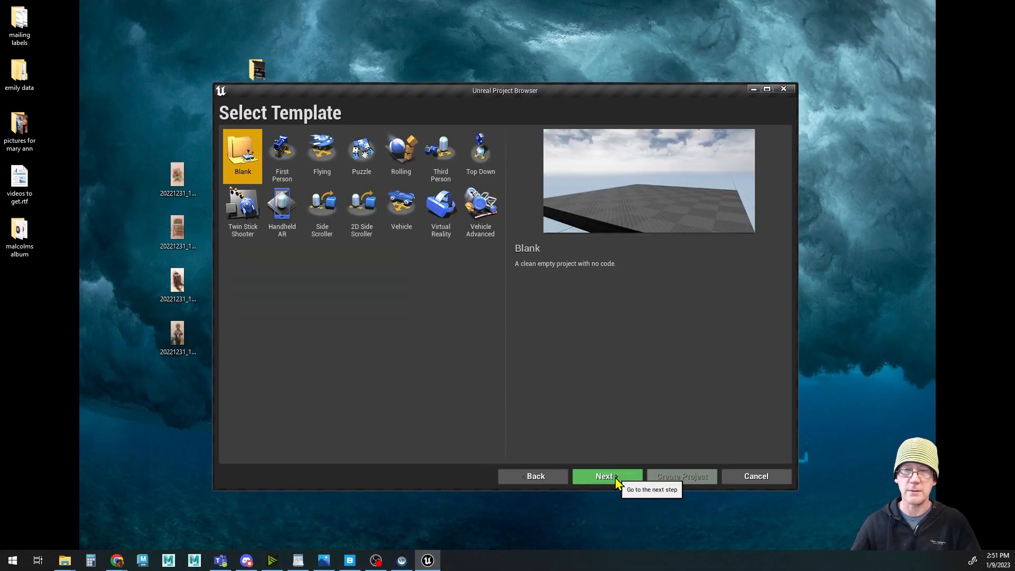
{"action": "left_click", "coordinate": [284, 155]}
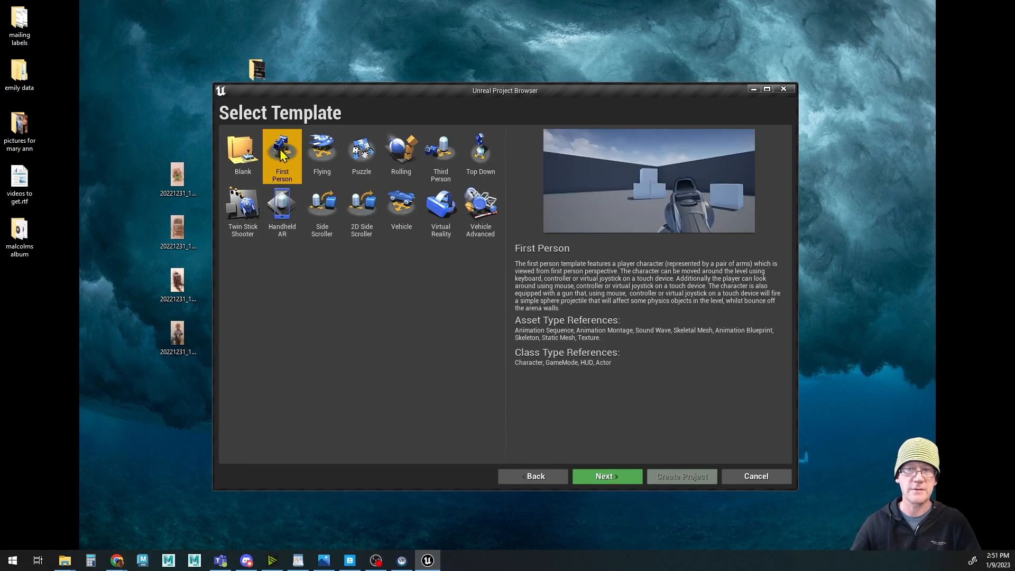
{"action": "left_click", "coordinate": [608, 477]}
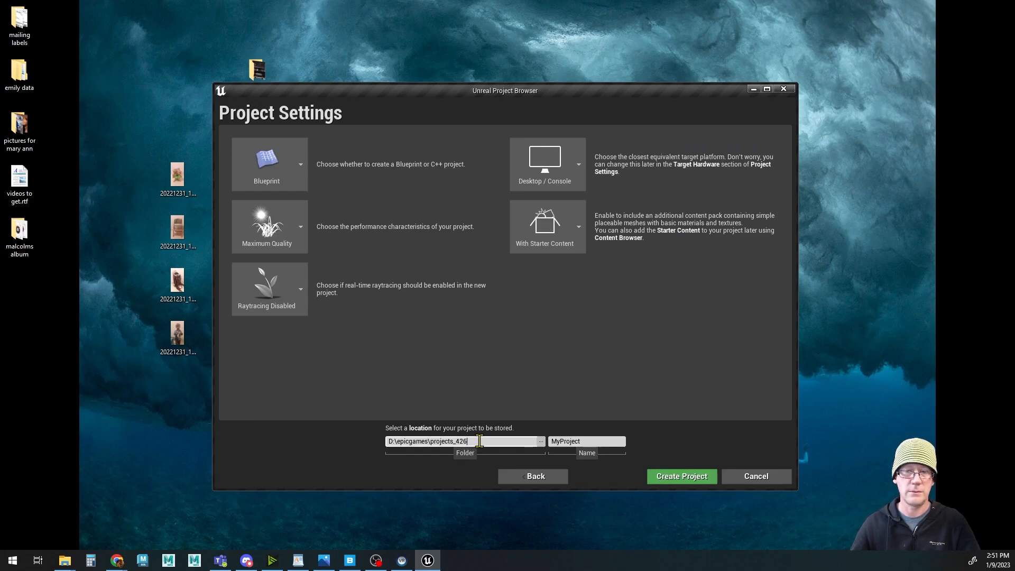
Step: Set the project folder to D:\epicgames\projects_427, name the project exampleScene, and create it
{"action": "key", "text": "BackSpace"}
{"action": "type", "text": "7"}
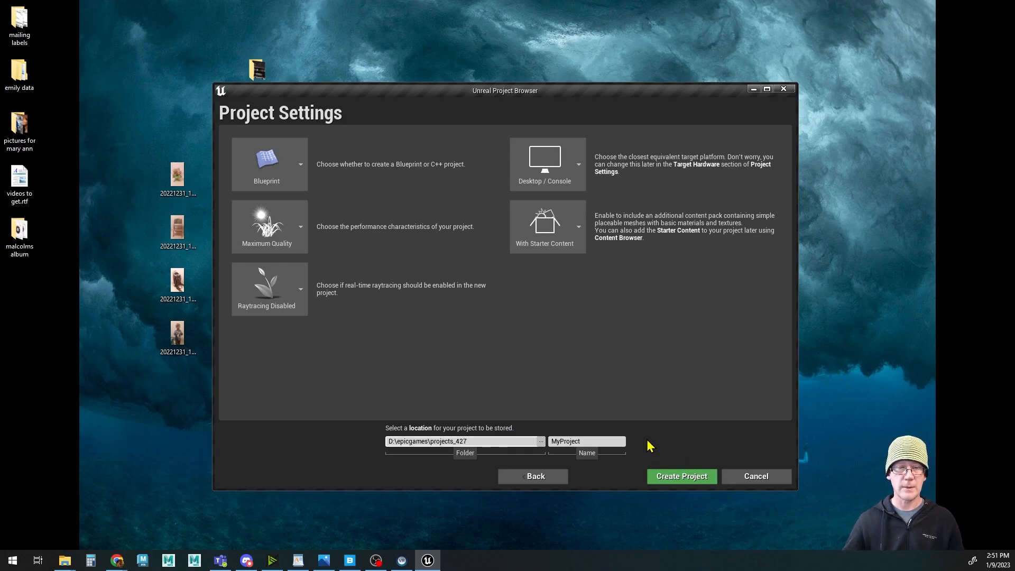
{"action": "key", "text": "Tab"}
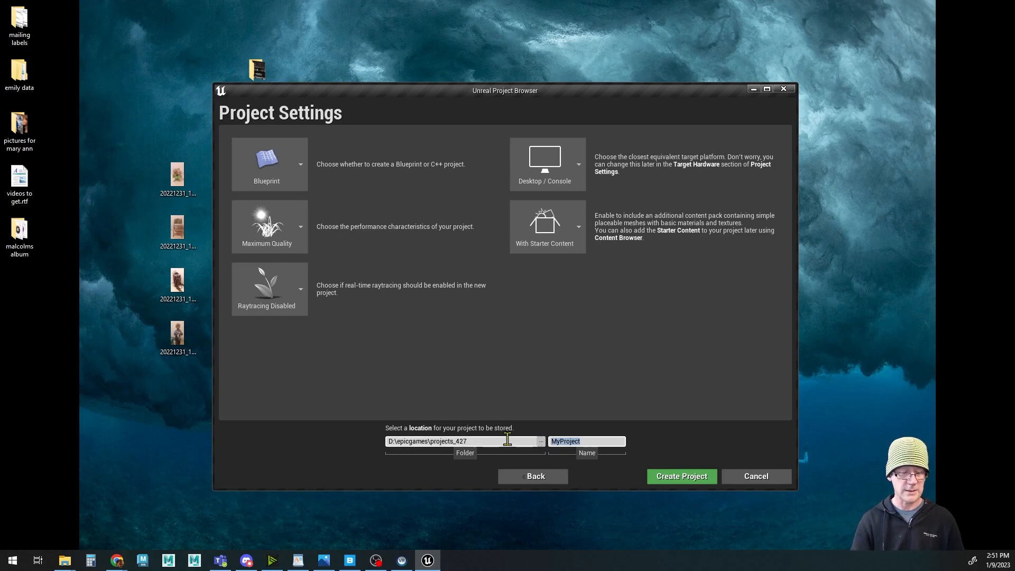
{"action": "type", "text": "exampleScene"}
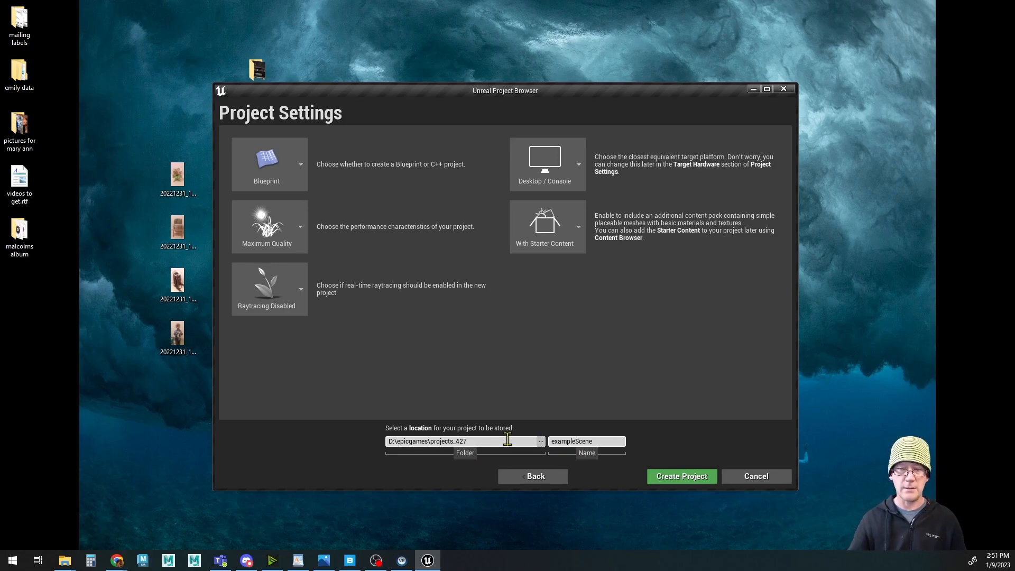
{"action": "left_click", "coordinate": [704, 479]}
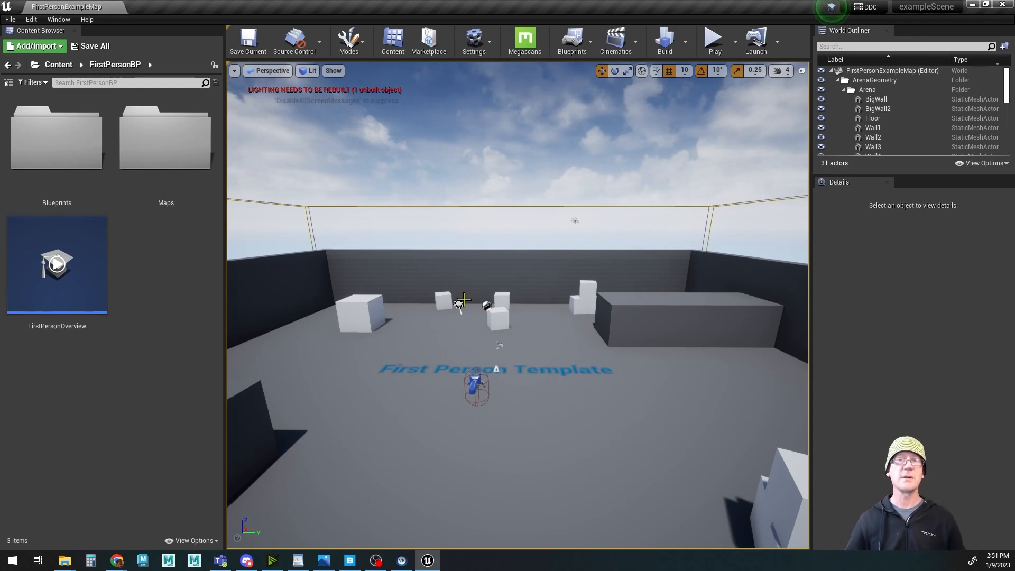
Step: Search the Editor Preferences for "mouse" and enable Invert Middle Mouse Pan for the level viewports
{"action": "mouse_move", "coordinate": [574, 297]}
{"action": "right_mouse_down"}
{"action": "mouse_move", "coordinate": [618, 321]}
{"action": "mouse_move", "coordinate": [566, 307]}
{"action": "right_mouse_up"}
{"action": "mouse_move", "coordinate": [649, 325]}
{"action": "middle_mouse_down", "text": "alt"}
{"action": "mouse_move", "coordinate": [687, 352]}
{"action": "mouse_move", "coordinate": [624, 289]}
{"action": "mouse_move", "coordinate": [622, 267]}
{"action": "mouse_move", "coordinate": [603, 272]}
{"action": "mouse_move", "coordinate": [645, 314]}
{"action": "mouse_move", "coordinate": [658, 243]}
{"action": "mouse_move", "coordinate": [641, 269]}
{"action": "mouse_move", "coordinate": [642, 334]}
{"action": "middle_mouse_up", "text": "alt"}
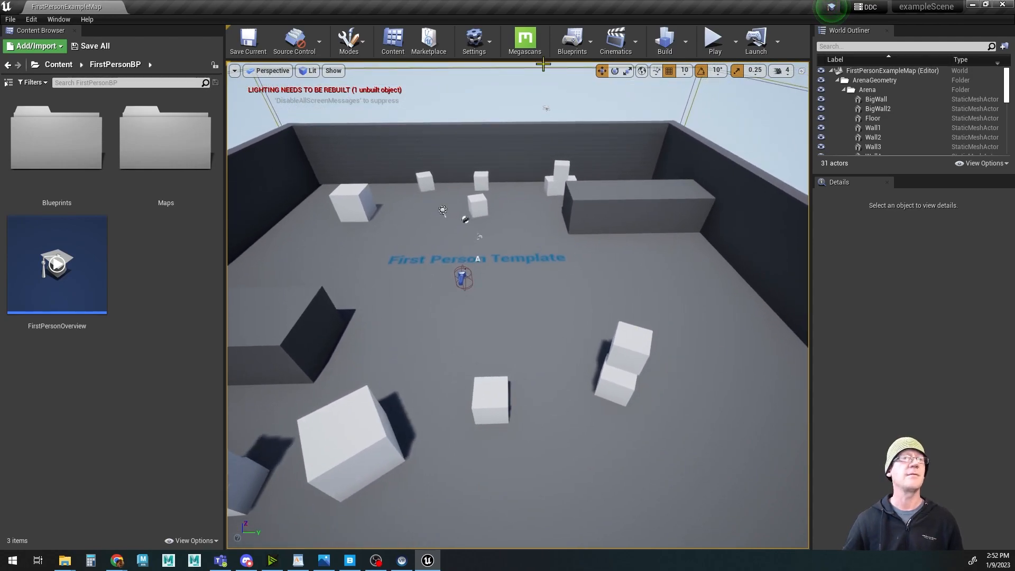
{"action": "left_click", "coordinate": [11, 20]}
{"action": "mouse_move", "coordinate": [31, 20]}
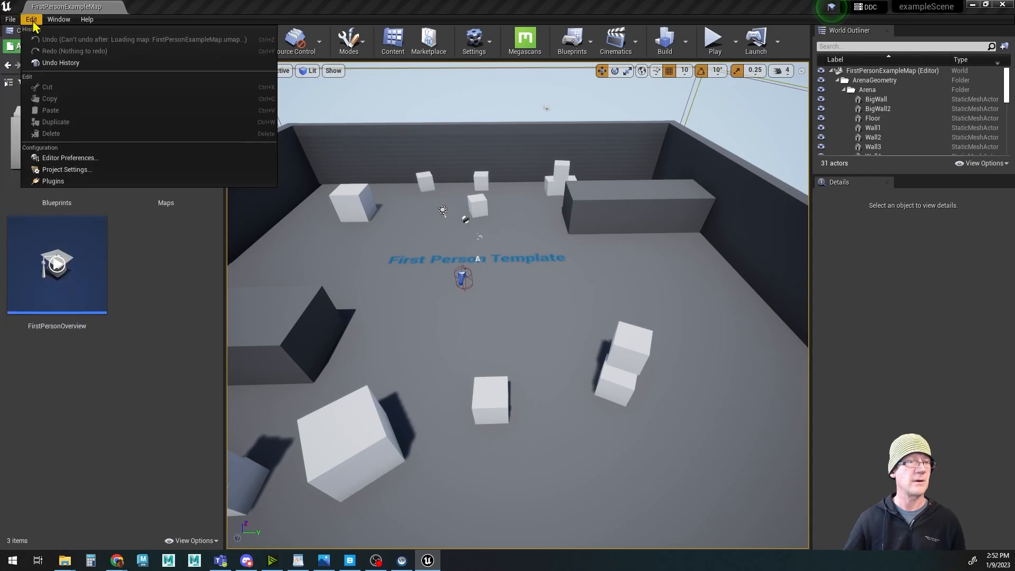
{"action": "left_click", "coordinate": [64, 162]}
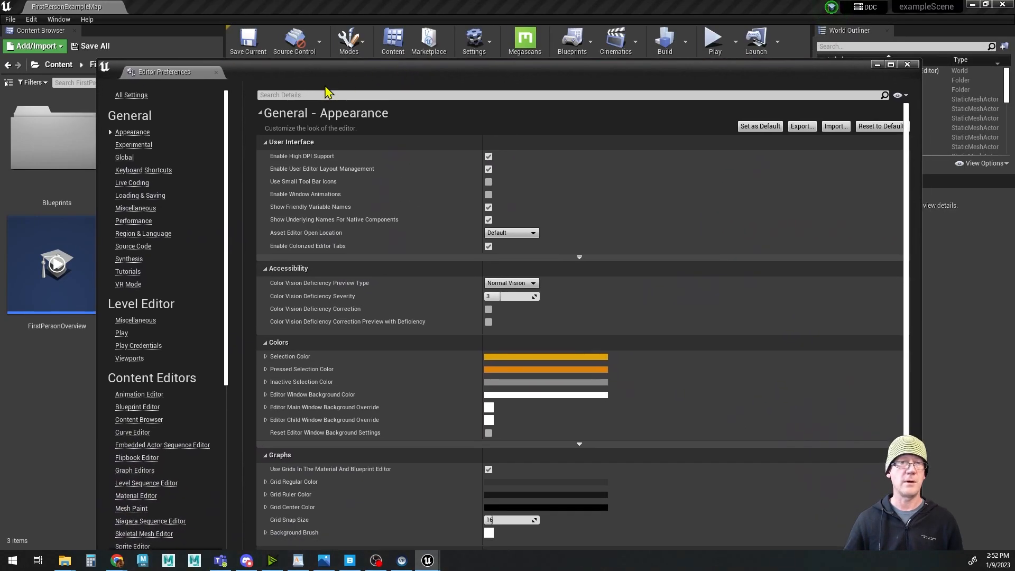
{"action": "left_click", "coordinate": [326, 95]}
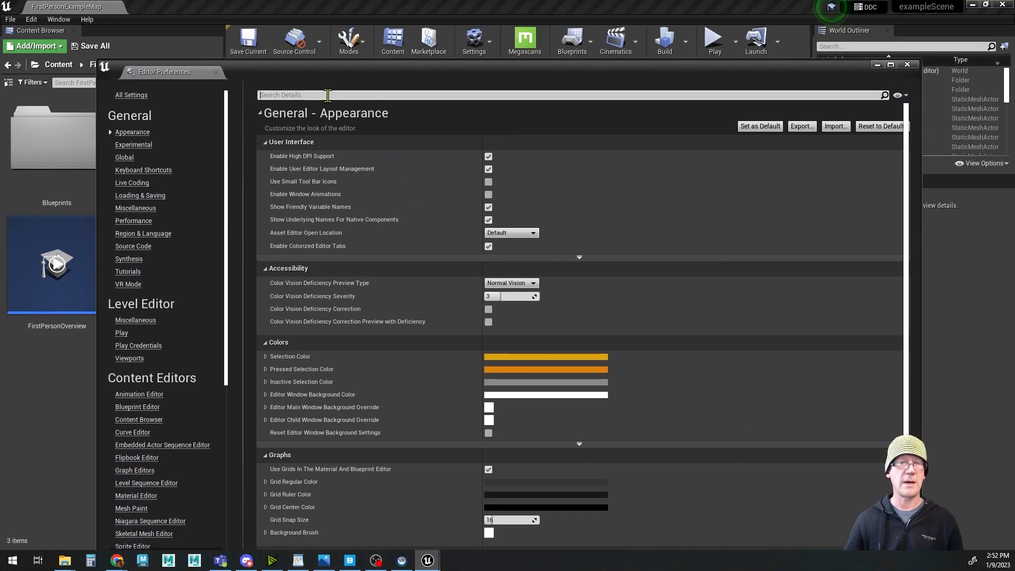
{"action": "type", "text": "mouse"}
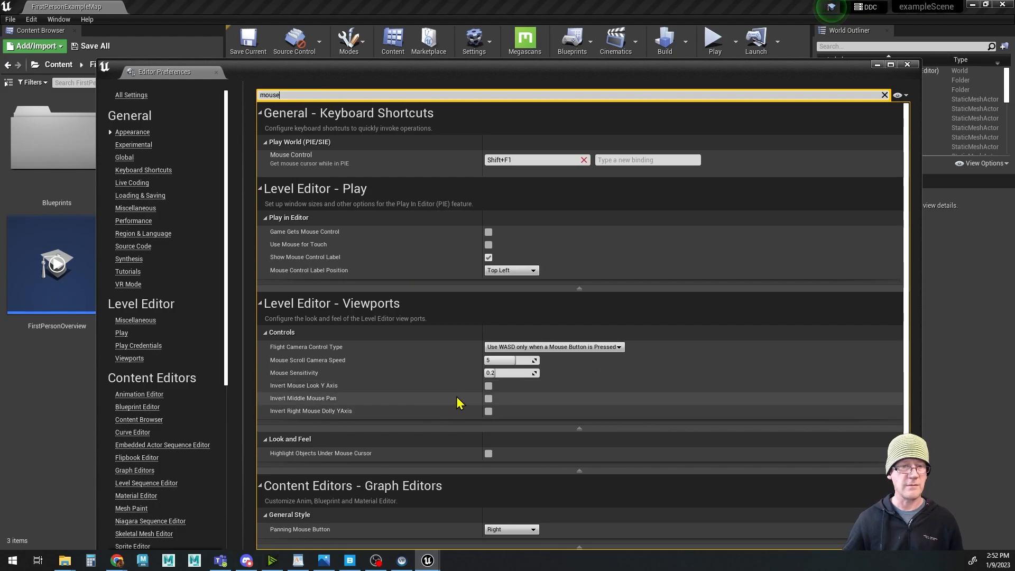
{"action": "left_click", "coordinate": [489, 398]}
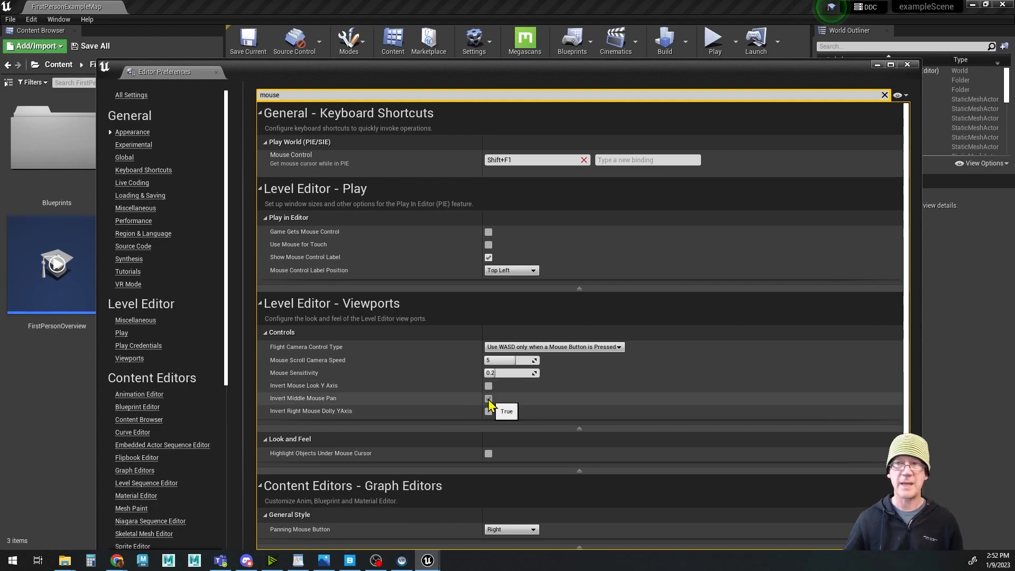
Step: Clear the preference search, save the preferences as default with the configuration file made writable, and close the preferences
{"action": "left_click", "coordinate": [885, 96]}
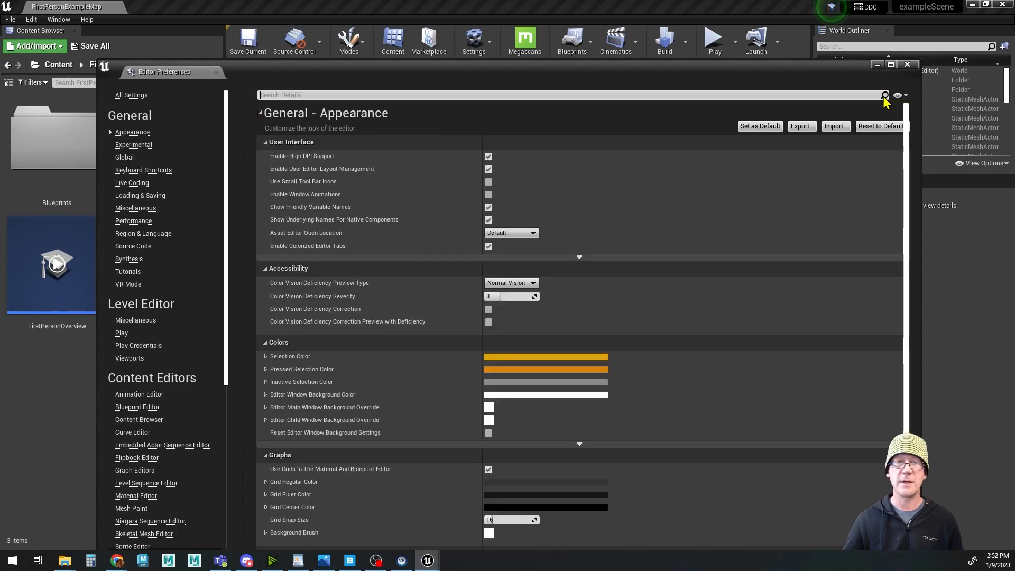
{"action": "left_click", "coordinate": [755, 127]}
{"action": "left_click", "coordinate": [549, 305]}
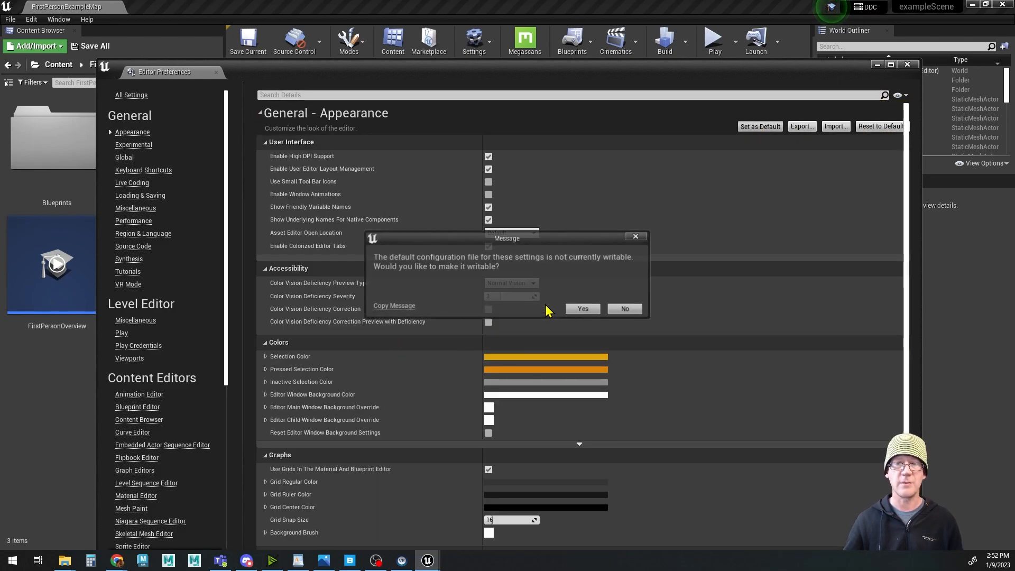
{"action": "left_click", "coordinate": [583, 310]}
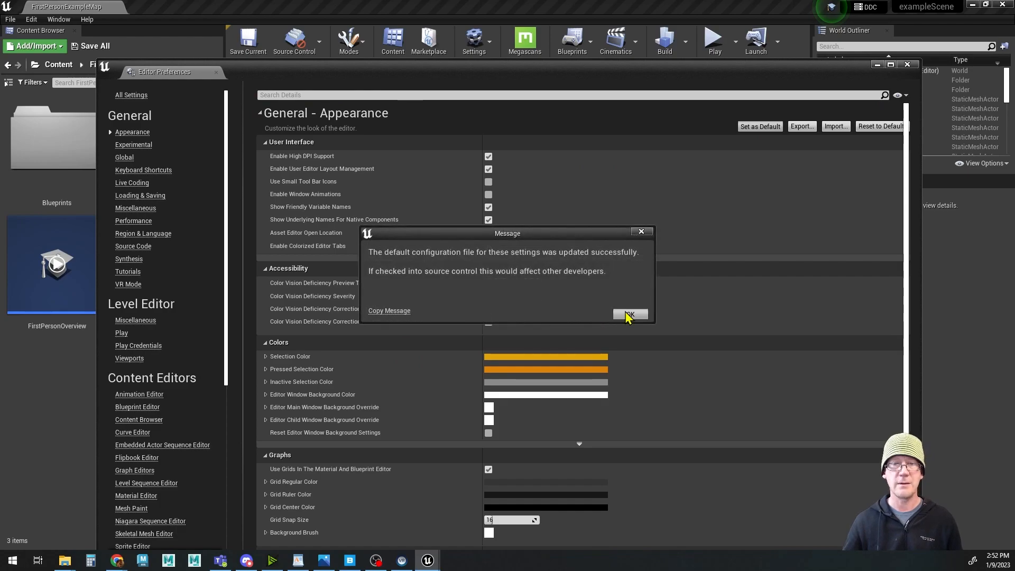
{"action": "left_click", "coordinate": [626, 310]}
{"action": "left_click_drag", "start_coordinate": [806, 75], "coordinate": [784, 78]}
{"action": "left_click", "coordinate": [885, 68]}
Step: Test the viewport navigation by panning, orbiting and zooming around the arena
{"action": "right_click_drag", "start_coordinate": [513, 408], "coordinate": [513, 401]}
{"action": "middle_click_drag", "start_coordinate": [512, 401], "coordinate": [512, 449], "text": "alt"}
{"action": "mouse_move", "coordinate": [512, 402]}
{"action": "left_mouse_down", "text": "alt"}
{"action": "mouse_move", "coordinate": [586, 396]}
{"action": "mouse_move", "coordinate": [501, 397]}
{"action": "mouse_move", "coordinate": [517, 391]}
{"action": "left_mouse_up", "text": "alt"}
{"action": "right_click_drag", "start_coordinate": [665, 359], "coordinate": [619, 360], "text": "alt"}
{"action": "left_click_drag", "start_coordinate": [665, 360], "coordinate": [584, 360], "text": "alt"}
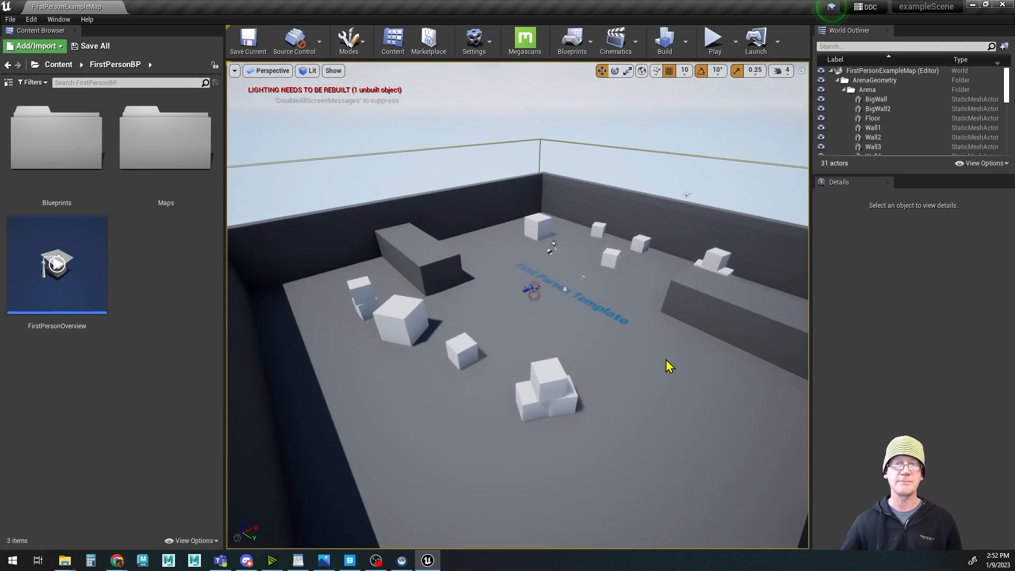
{"action": "scroll", "coordinate": [593, 309], "scroll_direction": "down", "scroll_amount": 4}
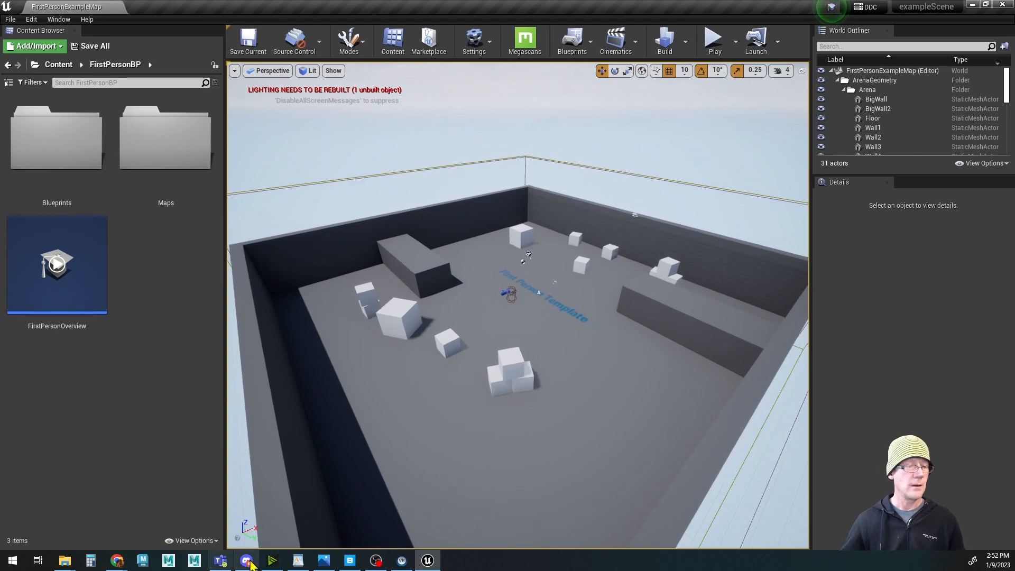
Step: Reduce the thumbnail scale in the Content Browser
{"action": "left_click", "coordinate": [211, 540]}
{"action": "left_click_drag", "start_coordinate": [200, 504], "coordinate": [193, 505]}
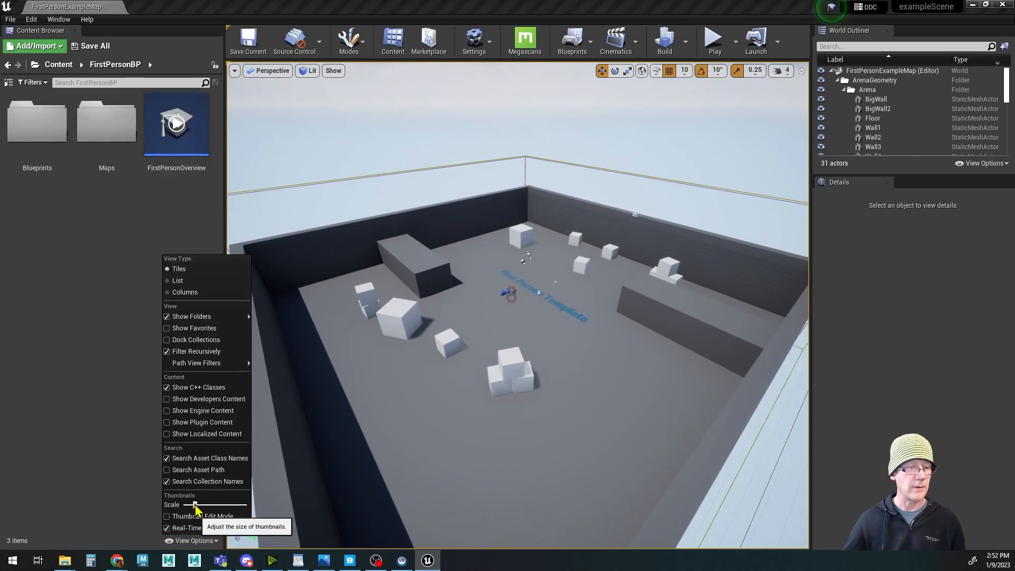
{"action": "left_click", "coordinate": [30, 320]}
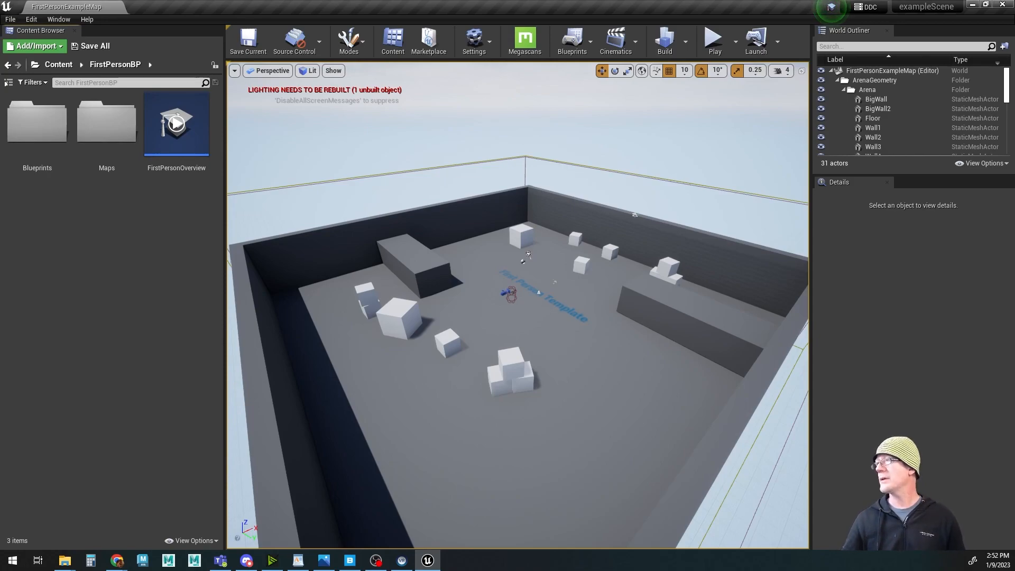
Step: Switch to File Explorer and examine the albedo, AO, displacement, normal, roughness and specular maps in the grass_lawn_tkynejer folder
{"action": "left_click_drag", "start_coordinate": [958, 8], "coordinate": [497, 146]}
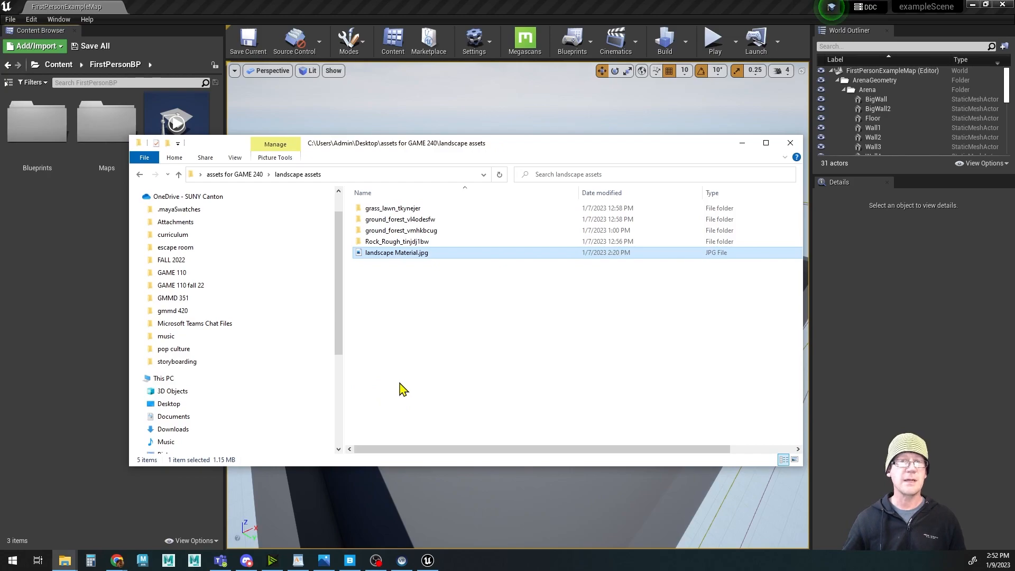
{"action": "double_click", "coordinate": [360, 210]}
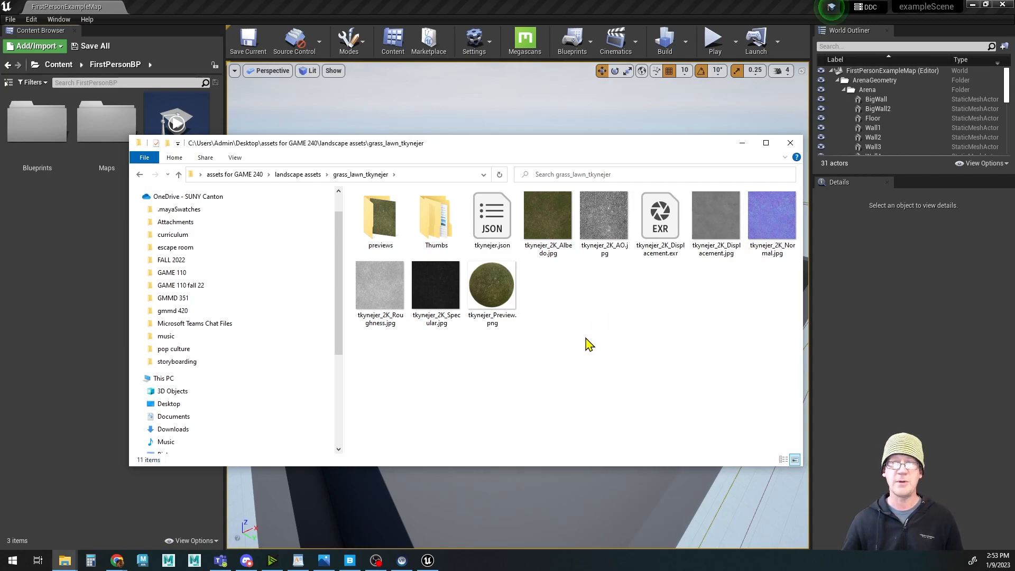
{"action": "left_click_drag", "start_coordinate": [600, 151], "coordinate": [535, 135]}
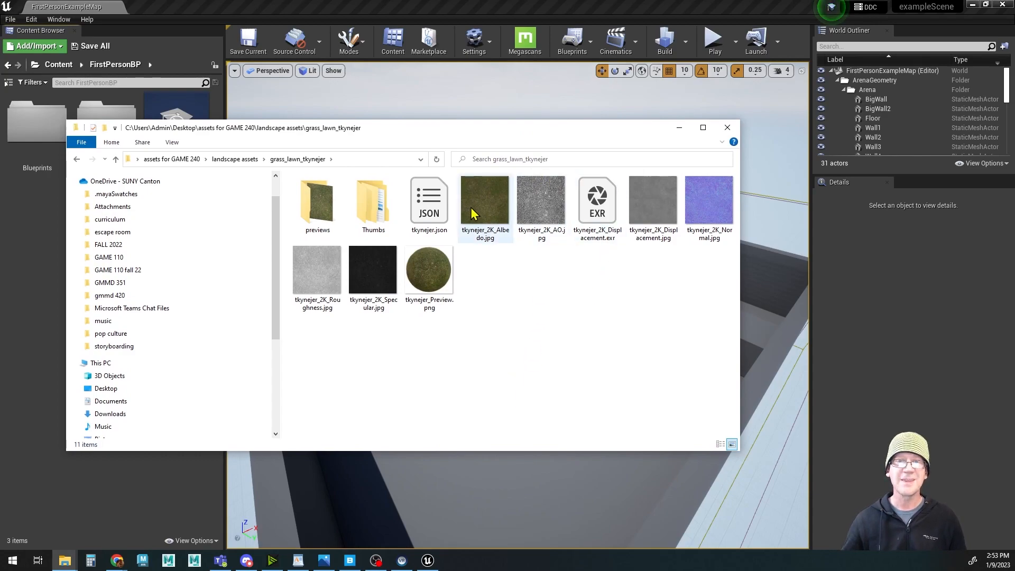
{"action": "left_click", "coordinate": [487, 207]}
{"action": "left_click", "coordinate": [538, 203]}
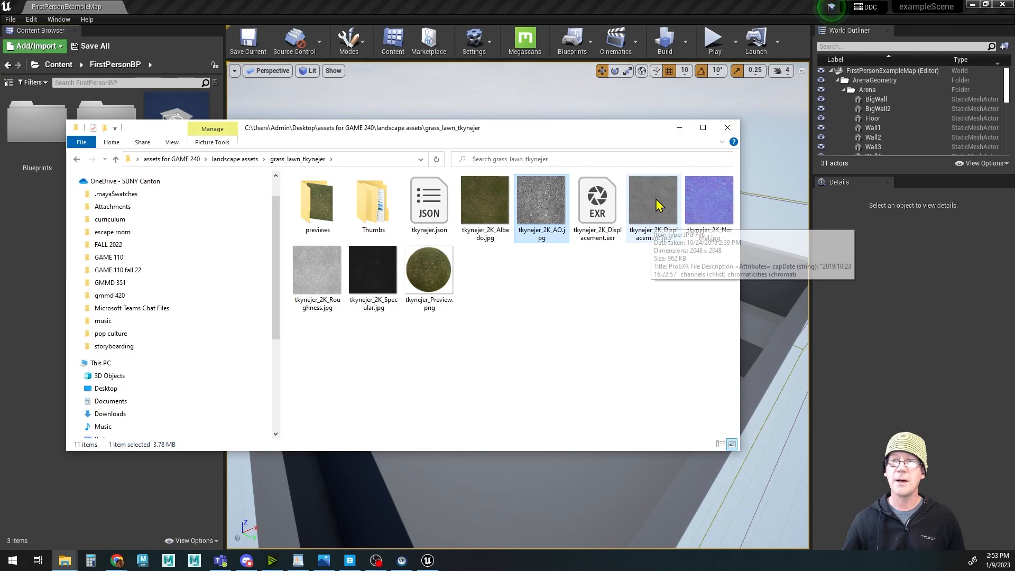
{"action": "left_click", "coordinate": [676, 205]}
{"action": "left_click", "coordinate": [706, 198]}
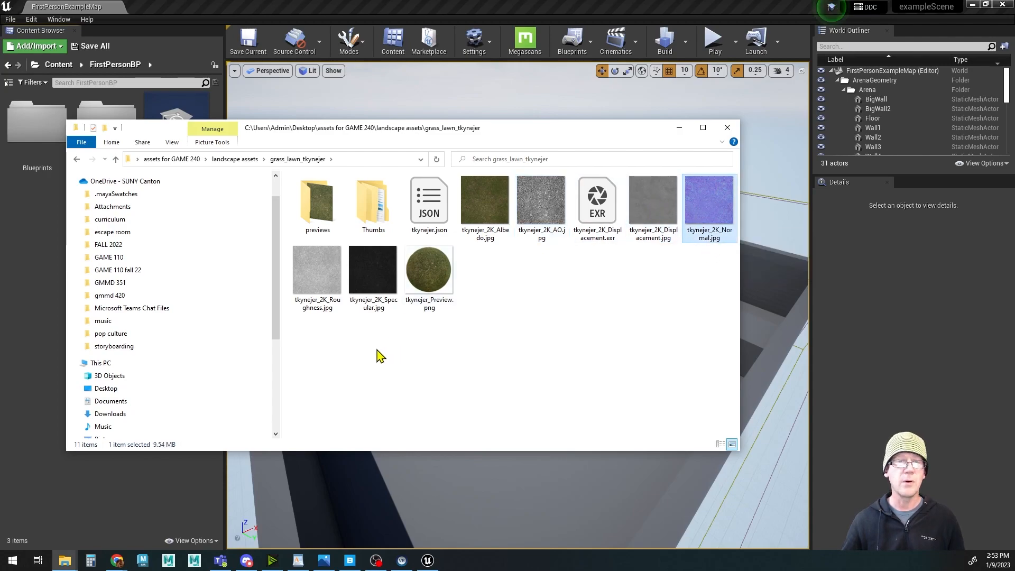
{"action": "left_click", "coordinate": [314, 269]}
{"action": "left_click", "coordinate": [370, 271]}
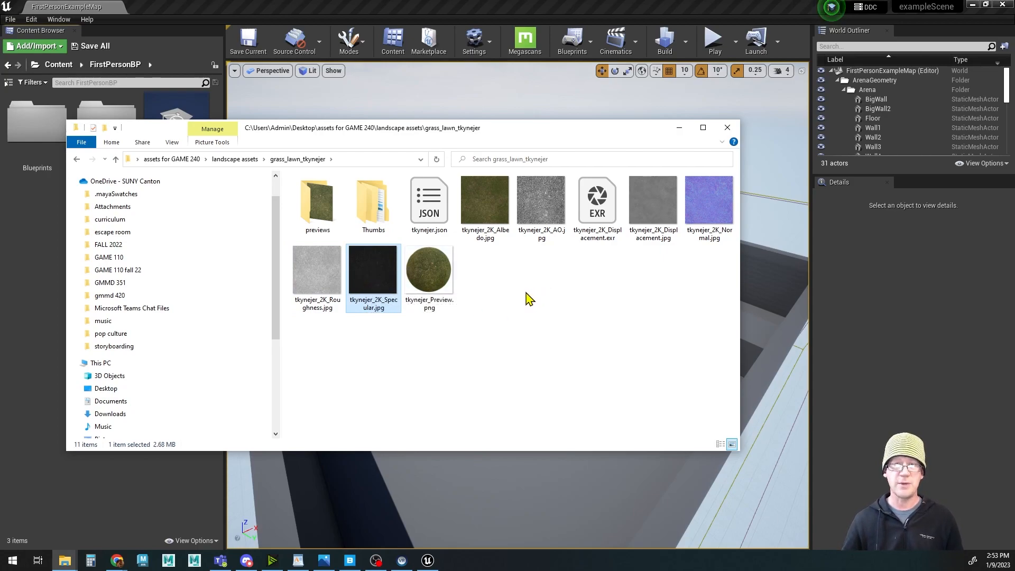
{"action": "left_click", "coordinate": [653, 205]}
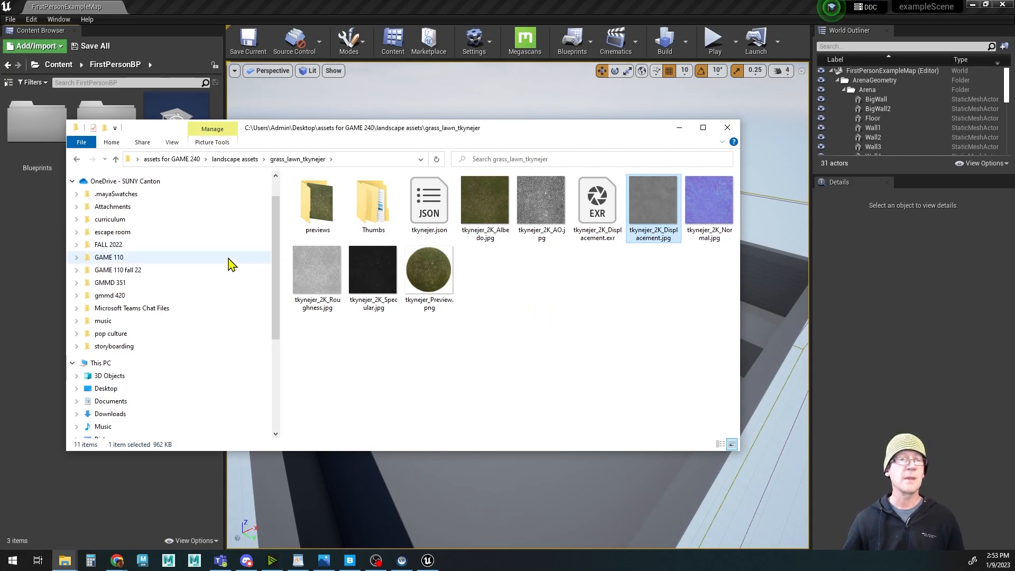
{"action": "left_click_drag", "start_coordinate": [251, 129], "coordinate": [740, 0]}
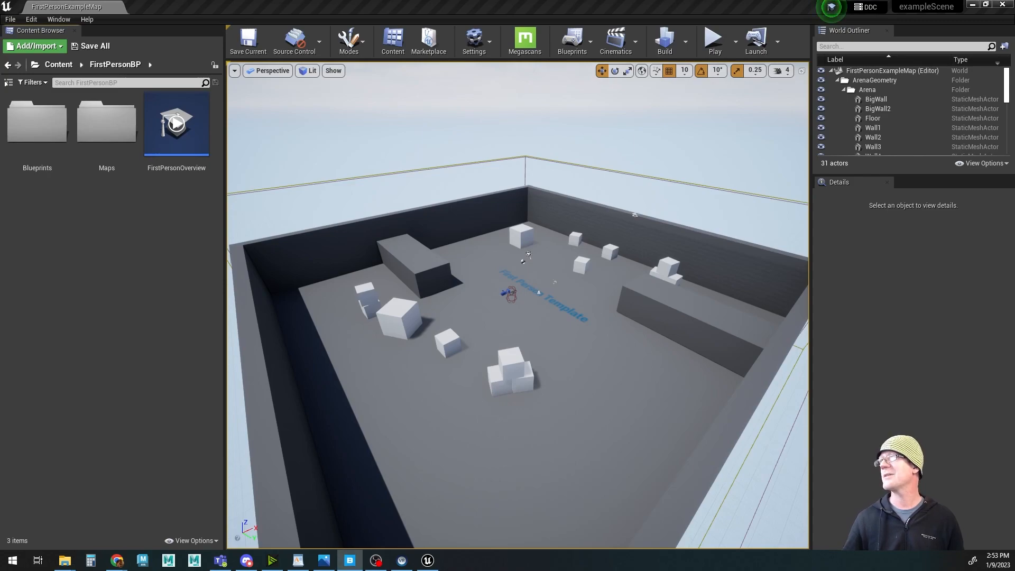
Step: Switch to Quixel Bridge, fit its window on screen, and browse the local Megascans assets
{"action": "left_click_drag", "start_coordinate": [249, 0], "coordinate": [252, 104]}
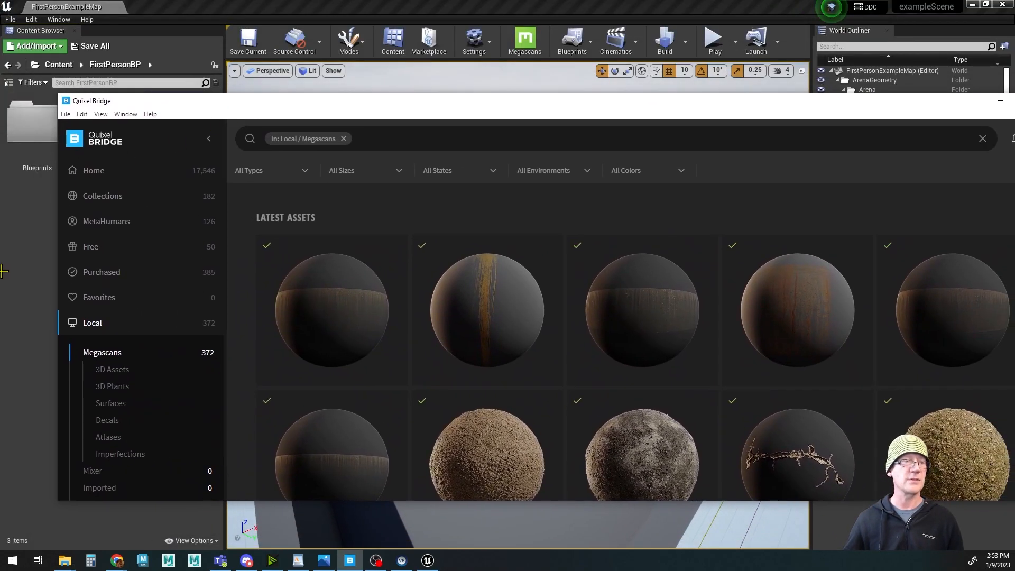
{"action": "left_click_drag", "start_coordinate": [56, 270], "coordinate": [274, 278]}
{"action": "left_click_drag", "start_coordinate": [474, 99], "coordinate": [325, 87]}
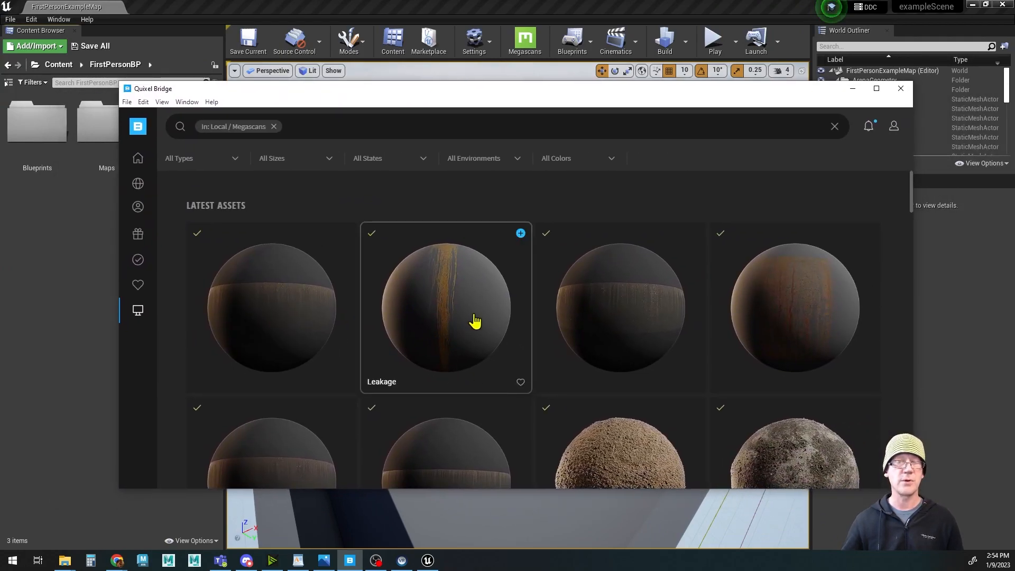
{"action": "scroll", "coordinate": [476, 320], "scroll_direction": "down", "scroll_amount": 3}
{"action": "scroll", "coordinate": [510, 317], "scroll_direction": "up", "scroll_amount": 3}
{"action": "left_click", "coordinate": [137, 312]}
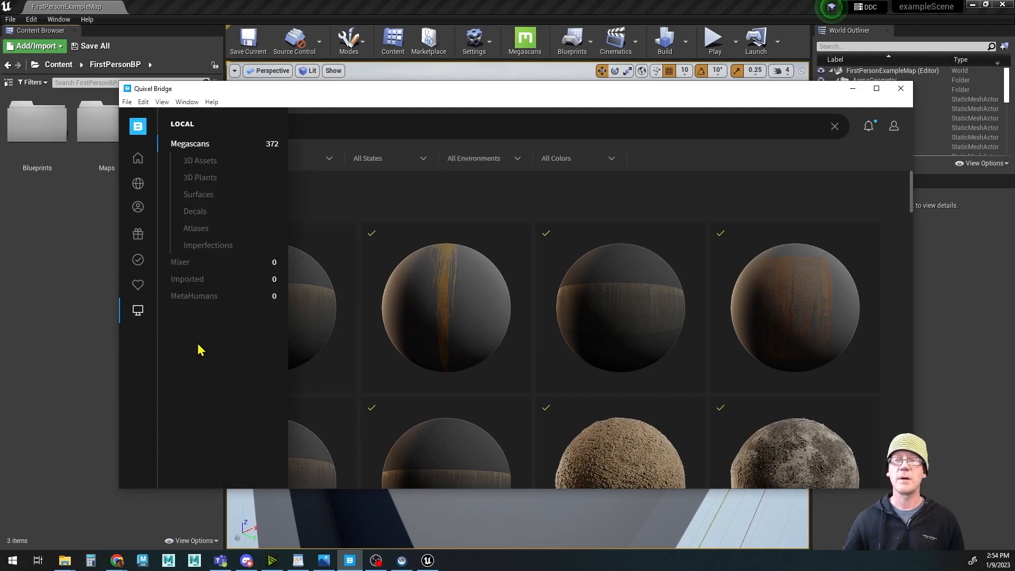
{"action": "scroll", "coordinate": [483, 370], "scroll_direction": "down", "scroll_amount": 10}
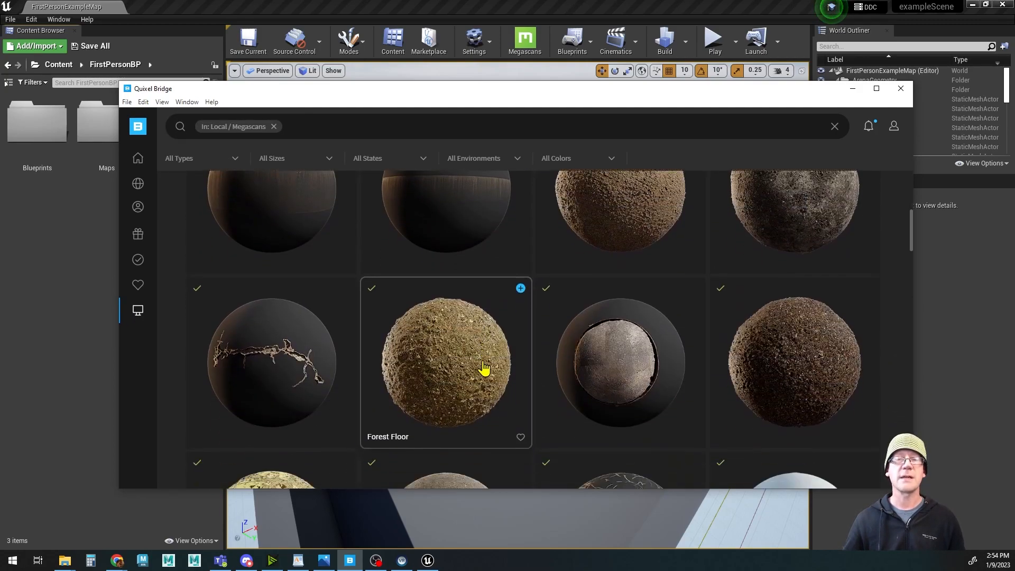
{"action": "scroll", "coordinate": [480, 362], "scroll_direction": "up", "scroll_amount": 7}
{"action": "scroll", "coordinate": [480, 361], "scroll_direction": "up", "scroll_amount": 3}
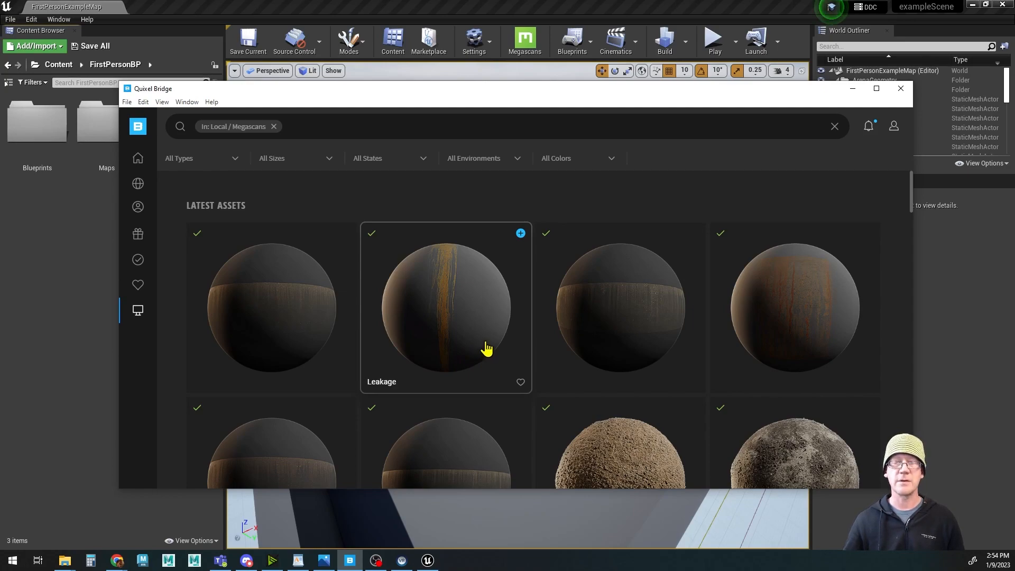
{"action": "scroll", "coordinate": [486, 348], "scroll_direction": "down", "scroll_amount": 8}
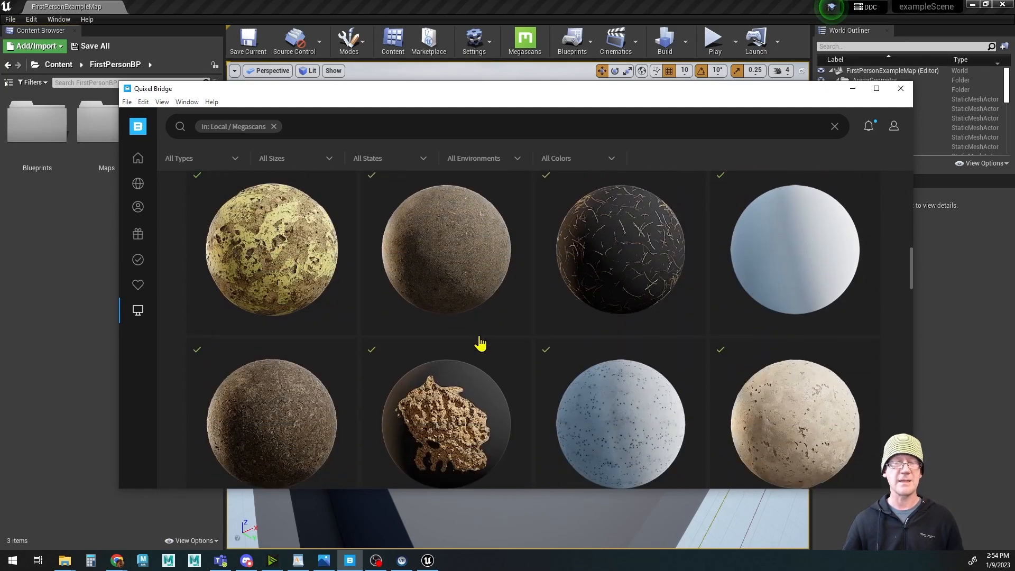
Step: Browse further through the local Megascans assets, return to the start of the list, and move the Bridge window off the editor
{"action": "scroll", "coordinate": [480, 343], "scroll_direction": "down", "scroll_amount": 5}
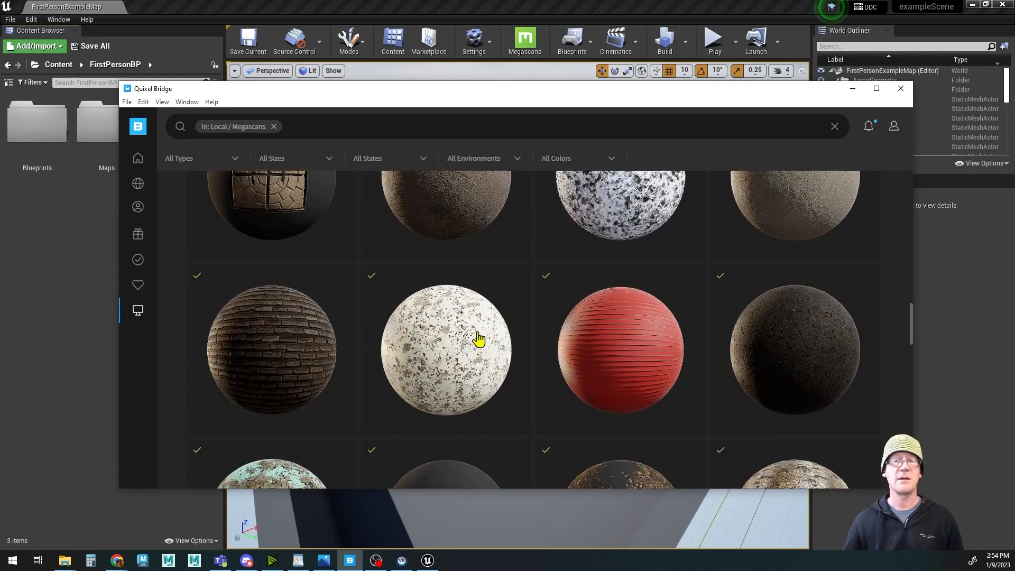
{"action": "scroll", "coordinate": [478, 340], "scroll_direction": "down", "scroll_amount": 6}
{"action": "scroll", "coordinate": [475, 342], "scroll_direction": "up", "scroll_amount": 7}
{"action": "scroll", "coordinate": [477, 343], "scroll_direction": "up", "scroll_amount": 12}
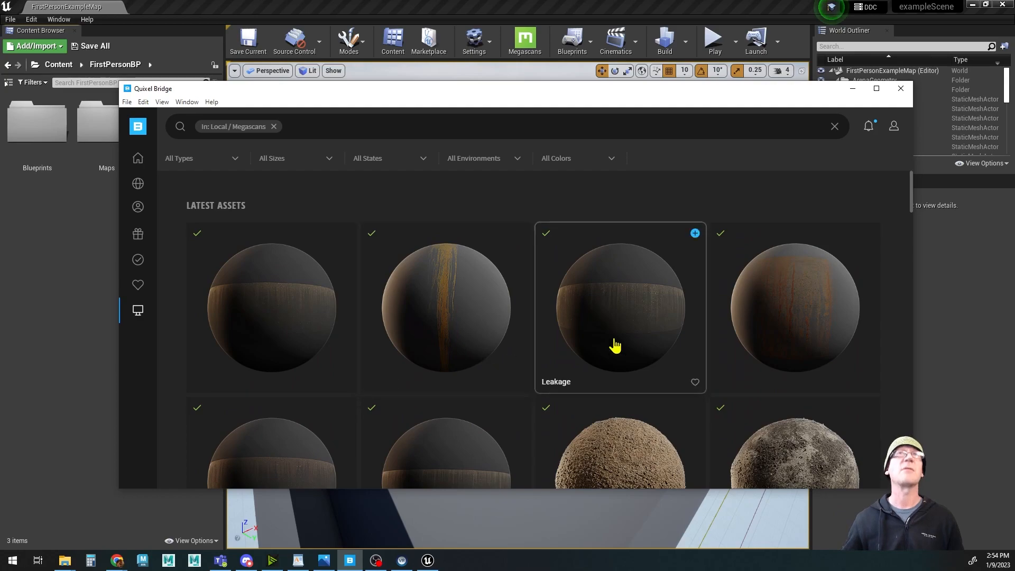
{"action": "left_click_drag", "start_coordinate": [184, 89], "coordinate": [233, 0]}
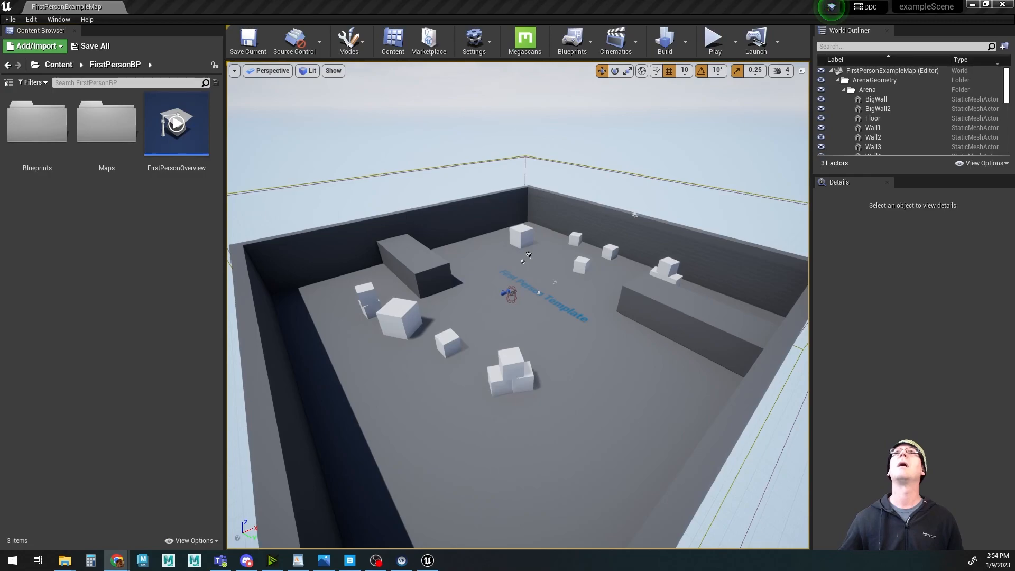
Step: Bring the Quixel Megascans website window over the editor and browse its new surfaces, asset types and latest assets
{"action": "left_click_drag", "start_coordinate": [417, 1], "coordinate": [482, 61]}
{"action": "scroll", "coordinate": [476, 290], "scroll_direction": "down", "scroll_amount": 10}
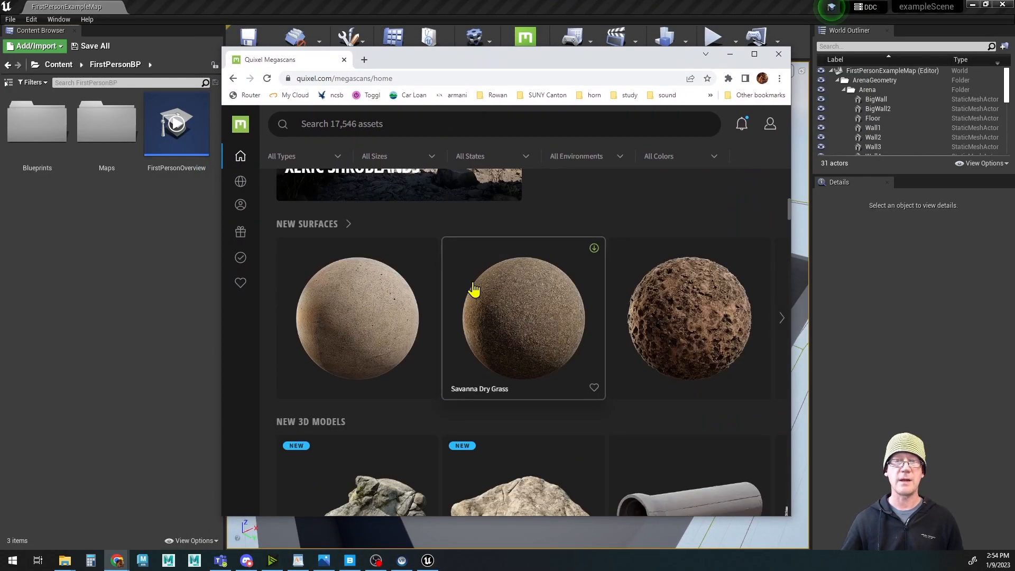
{"action": "scroll", "coordinate": [478, 291], "scroll_direction": "down", "scroll_amount": 6}
{"action": "scroll", "coordinate": [478, 291], "scroll_direction": "down", "scroll_amount": 5}
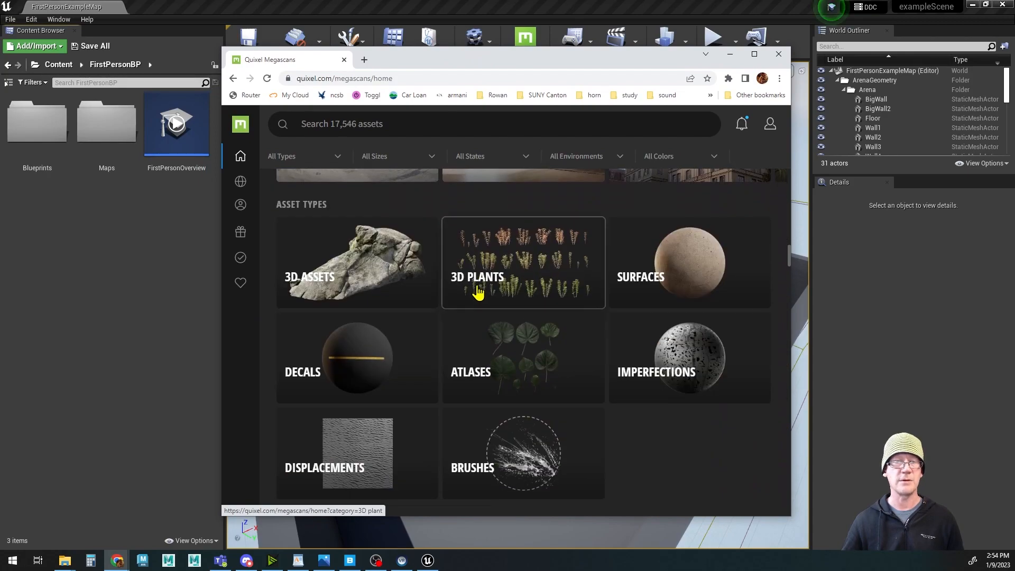
{"action": "scroll", "coordinate": [477, 290], "scroll_direction": "down", "scroll_amount": 6}
{"action": "scroll", "coordinate": [477, 291], "scroll_direction": "down", "scroll_amount": 4}
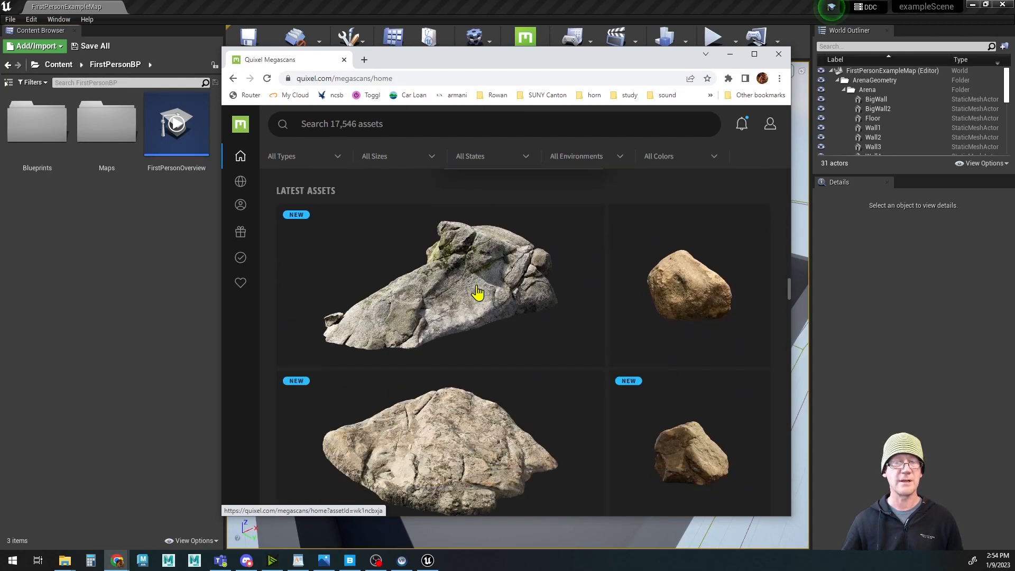
{"action": "scroll", "coordinate": [476, 291], "scroll_direction": "down", "scroll_amount": 7}
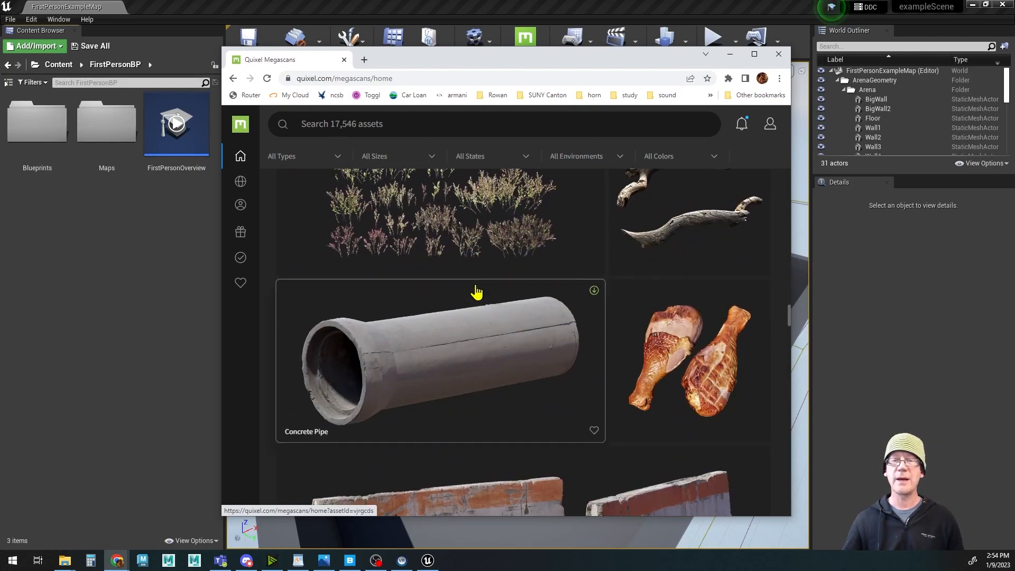
{"action": "scroll", "coordinate": [476, 291], "scroll_direction": "down", "scroll_amount": 5}
{"action": "scroll", "coordinate": [475, 290], "scroll_direction": "down", "scroll_amount": 9}
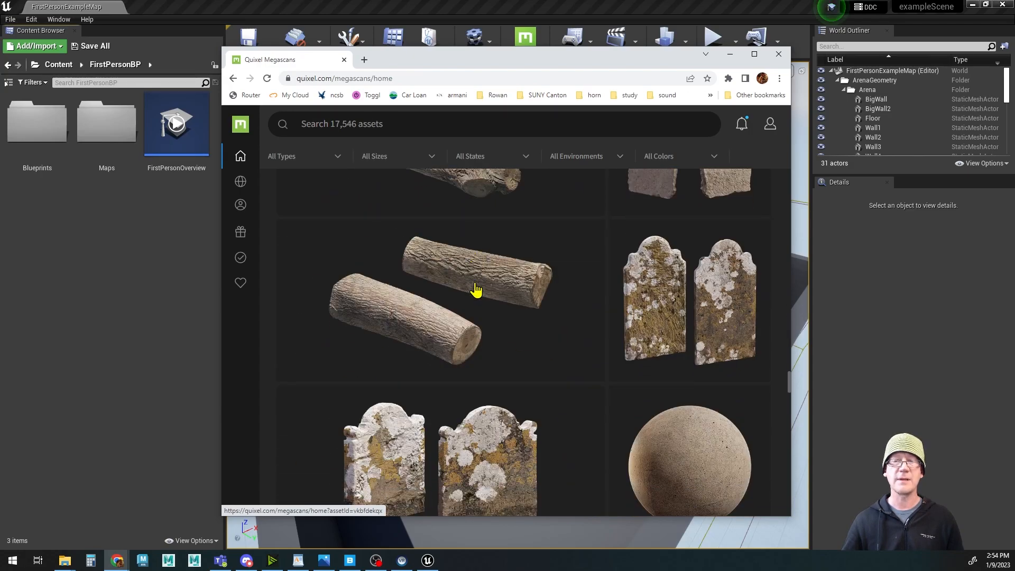
{"action": "scroll", "coordinate": [476, 289], "scroll_direction": "down", "scroll_amount": 9}
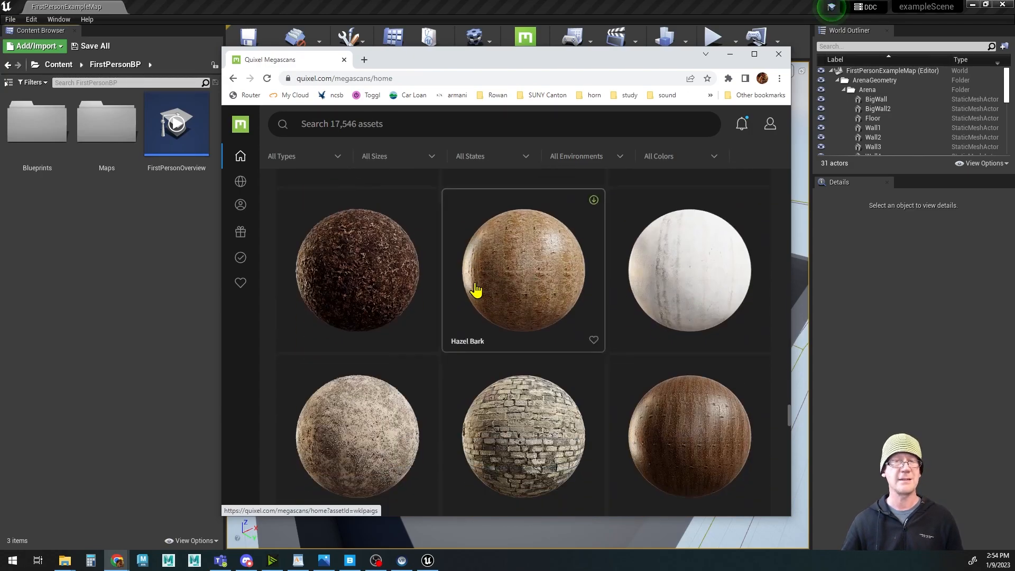
{"action": "scroll", "coordinate": [476, 290], "scroll_direction": "down", "scroll_amount": 3}
{"action": "scroll", "coordinate": [476, 289], "scroll_direction": "down", "scroll_amount": 10}
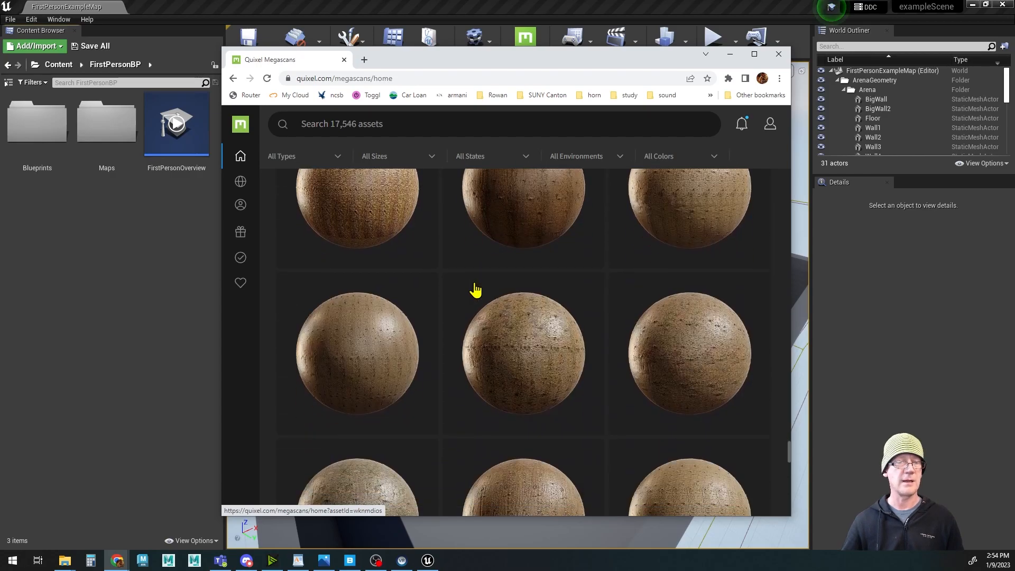
{"action": "scroll", "coordinate": [476, 289], "scroll_direction": "down", "scroll_amount": 5}
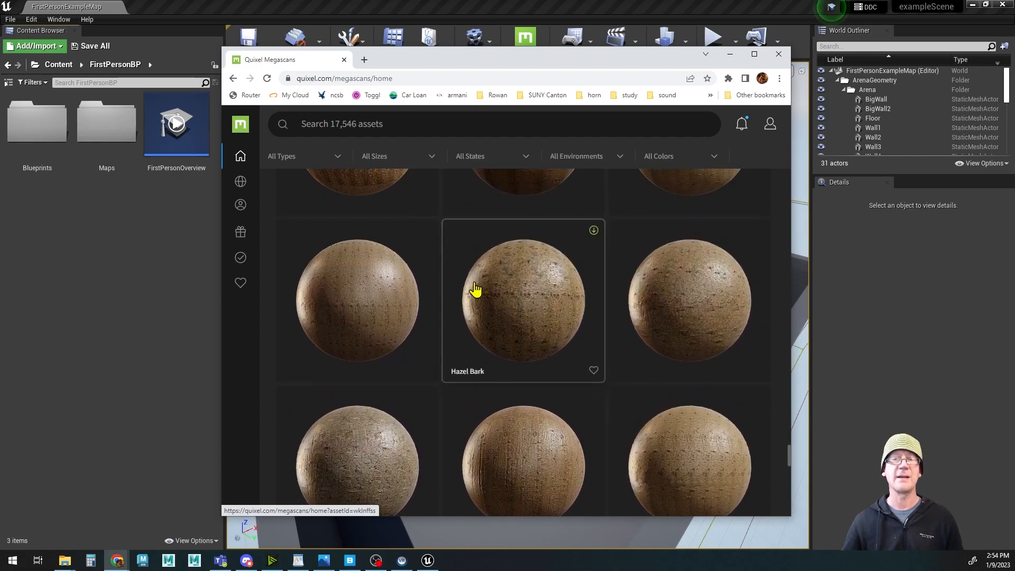
{"action": "scroll", "coordinate": [476, 290], "scroll_direction": "up", "scroll_amount": 10}
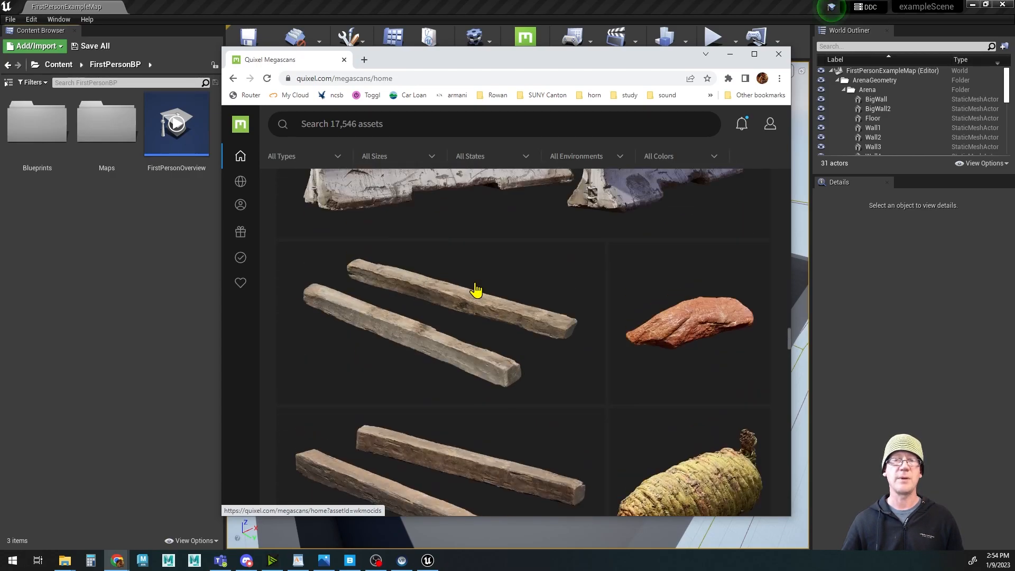
{"action": "scroll", "coordinate": [478, 289], "scroll_direction": "up", "scroll_amount": 15}
{"action": "scroll", "coordinate": [478, 289], "scroll_direction": "down", "scroll_amount": 5}
{"action": "scroll", "coordinate": [477, 288], "scroll_direction": "up", "scroll_amount": 3}
{"action": "scroll", "coordinate": [478, 289], "scroll_direction": "up", "scroll_amount": 5}
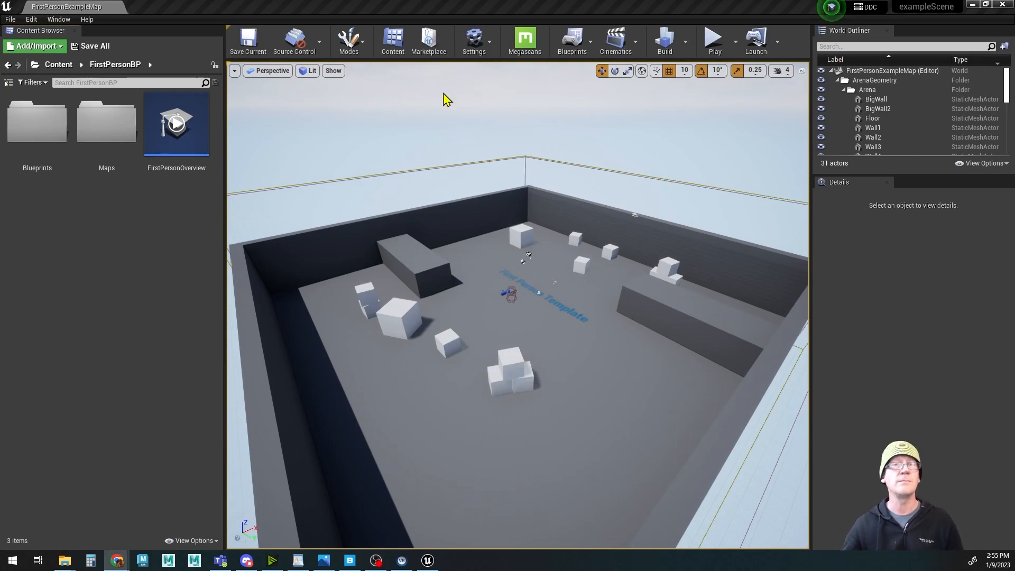
Step: Return to the Unreal editor and delete Wall1 along the arena's far side to open the arena
{"action": "left_click", "coordinate": [289, 9]}
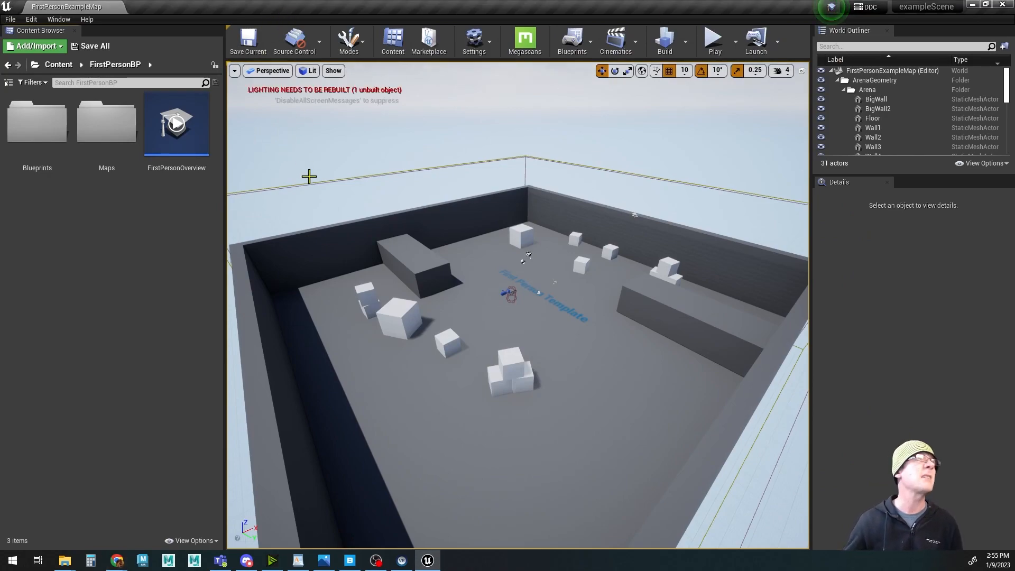
{"action": "left_click_drag", "start_coordinate": [557, 389], "coordinate": [586, 391], "text": "alt"}
{"action": "scroll", "coordinate": [597, 390], "scroll_direction": "down", "scroll_amount": 3}
{"action": "middle_click_drag", "start_coordinate": [608, 387], "coordinate": [624, 372], "text": "alt"}
{"action": "left_click_drag", "start_coordinate": [625, 372], "coordinate": [692, 324], "text": "alt"}
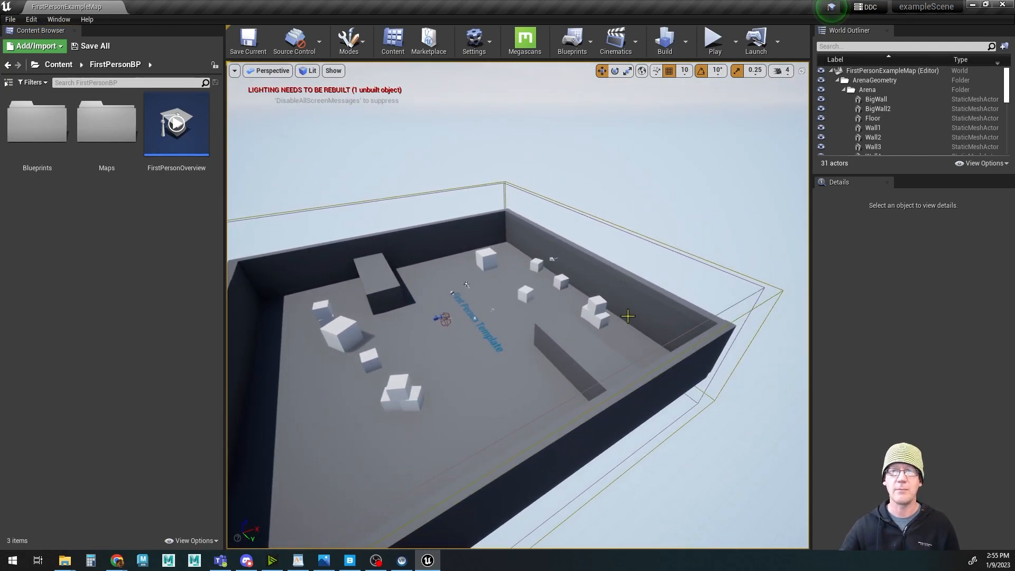
{"action": "left_click", "coordinate": [596, 268]}
{"action": "key", "text": "Delete"}
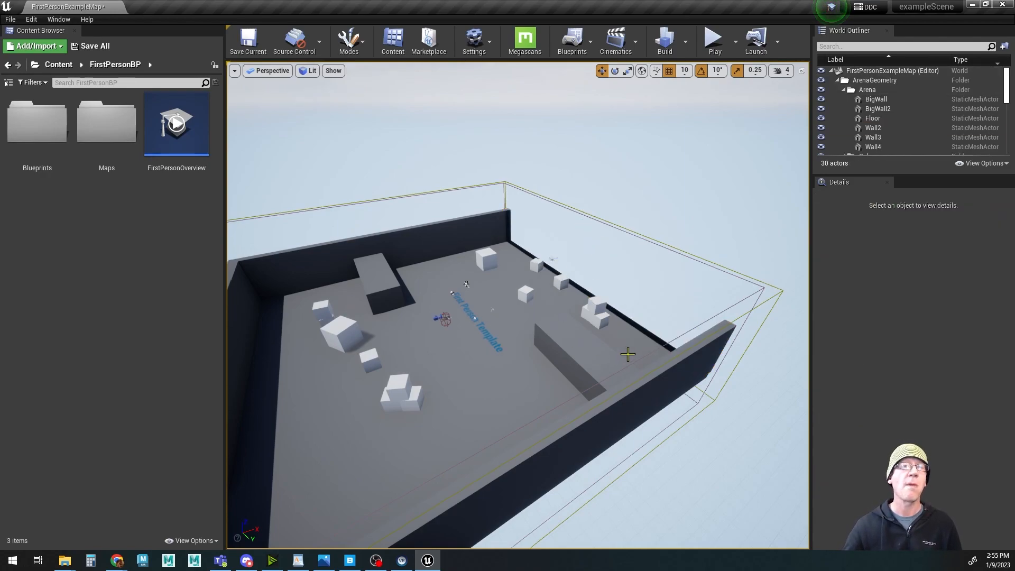
Step: Start a new landscape in Landscape mode and set its section size to 7×7 Quads
{"action": "left_click", "coordinate": [364, 44]}
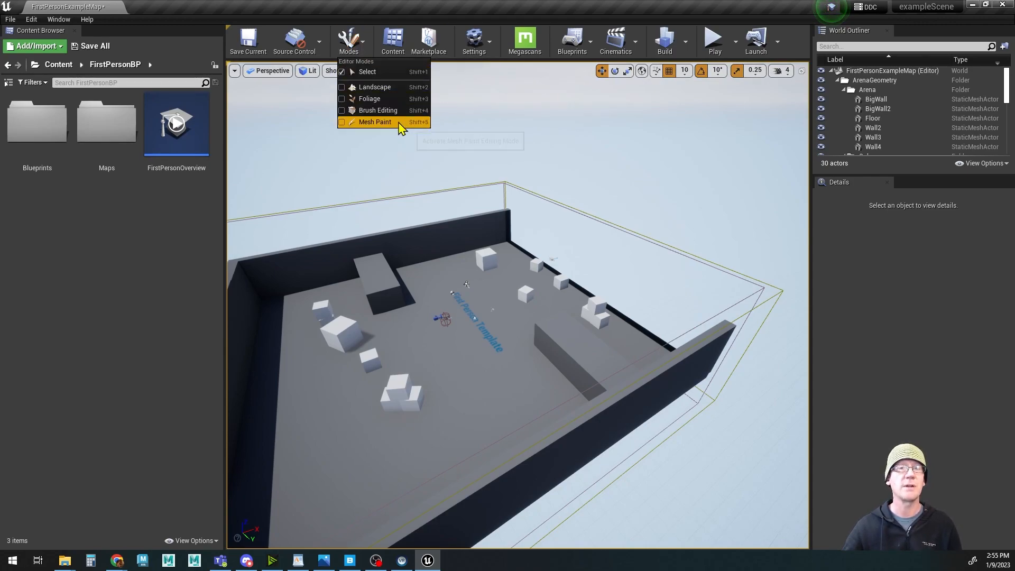
{"action": "left_click", "coordinate": [378, 87]}
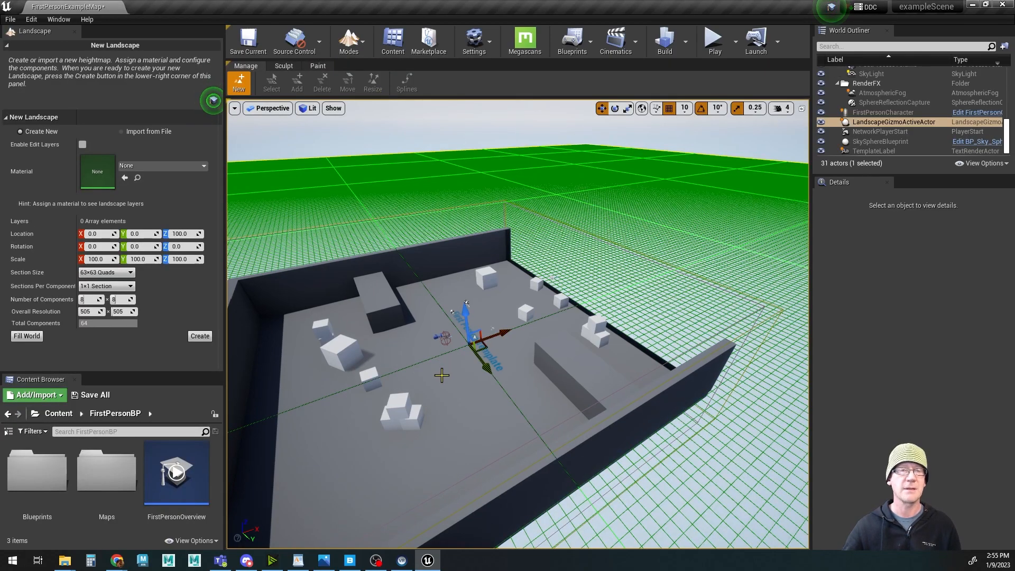
{"action": "mouse_move", "coordinate": [417, 430]}
{"action": "left_mouse_down", "text": "alt"}
{"action": "mouse_move", "coordinate": [666, 431]}
{"action": "mouse_move", "coordinate": [296, 449]}
{"action": "mouse_move", "coordinate": [349, 455]}
{"action": "mouse_move", "coordinate": [425, 434]}
{"action": "left_mouse_up", "text": "alt"}
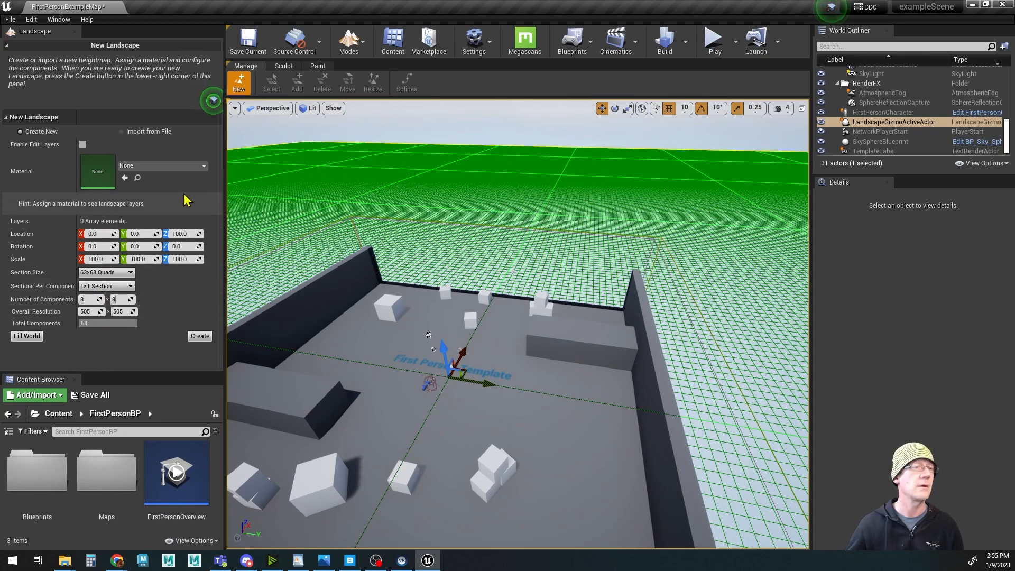
{"action": "left_click", "coordinate": [115, 273]}
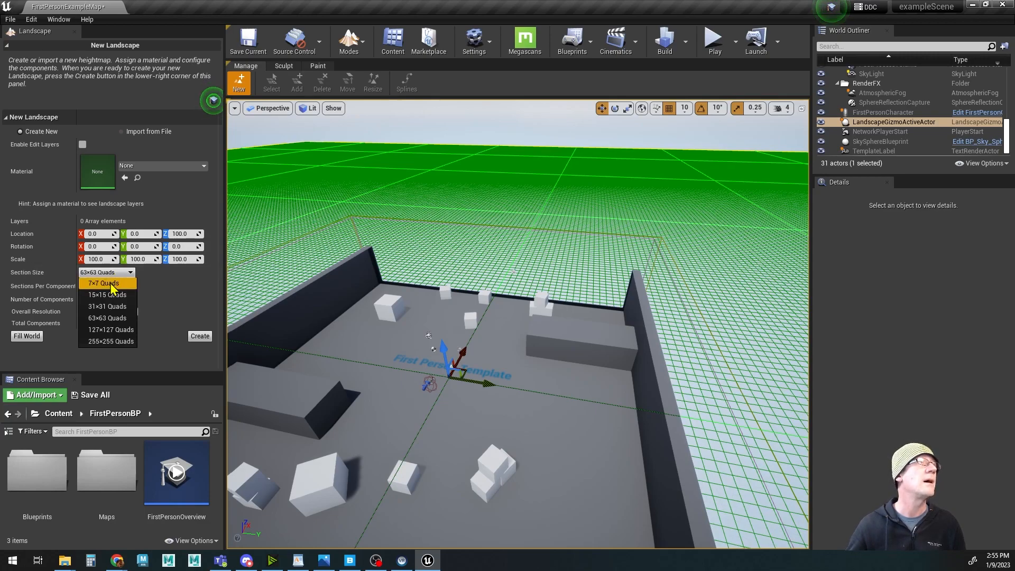
{"action": "left_click", "coordinate": [110, 284]}
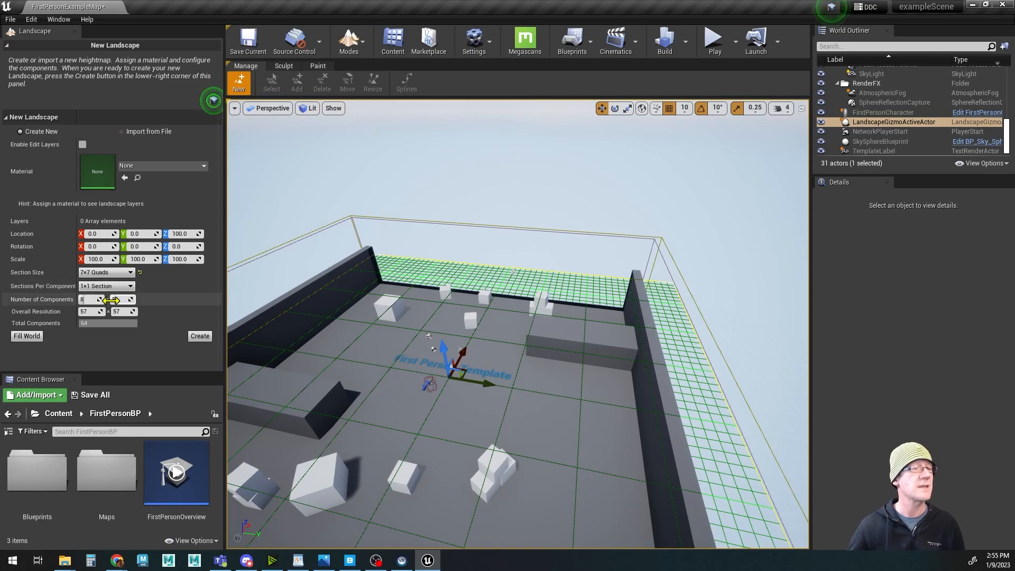
Step: Set the new landscape's number of components to 9 × 9
{"action": "left_click", "coordinate": [90, 299]}
{"action": "type", "text": "9"}
{"action": "key", "text": "Tab"}
{"action": "type", "text": "9"}
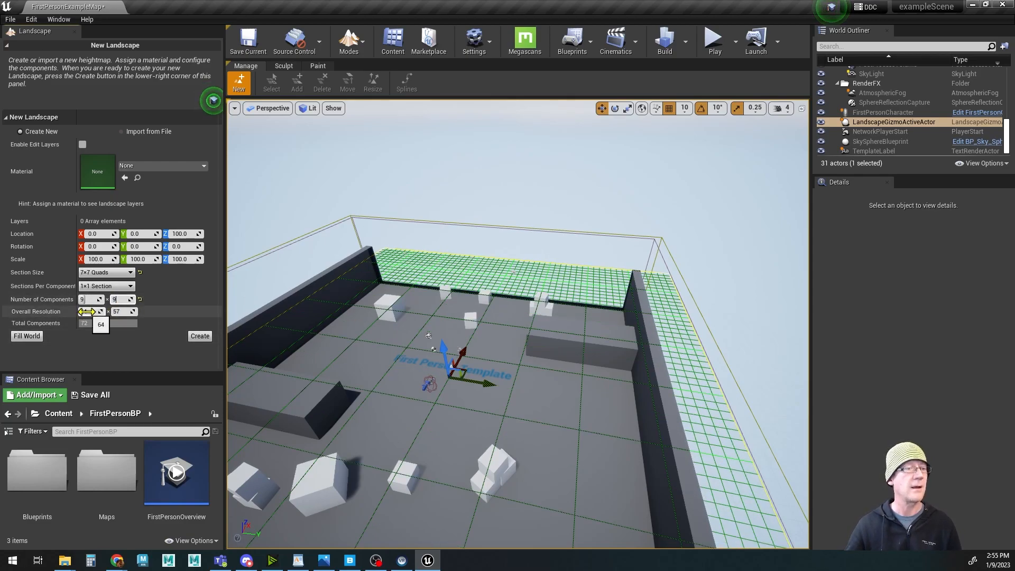
{"action": "key", "text": "Tab"}
Step: Check the landscape preview grid around the arena and create the landscape
{"action": "middle_click_drag", "start_coordinate": [409, 373], "coordinate": [396, 510], "text": "alt"}
{"action": "right_click_drag", "start_coordinate": [397, 510], "coordinate": [797, 529], "text": "alt"}
{"action": "left_click_drag", "start_coordinate": [571, 431], "coordinate": [531, 368], "text": "alt"}
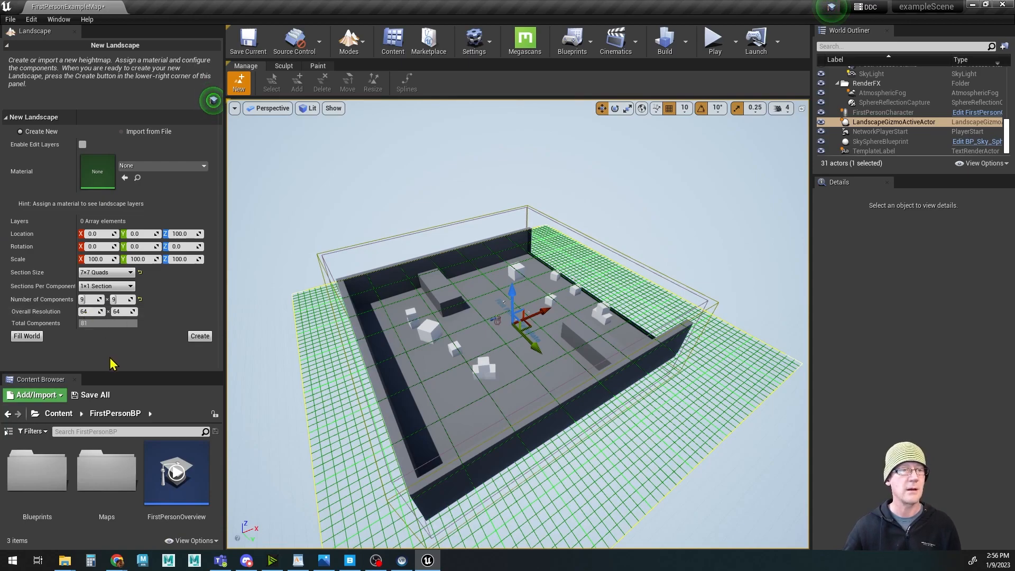
{"action": "left_click", "coordinate": [200, 336]}
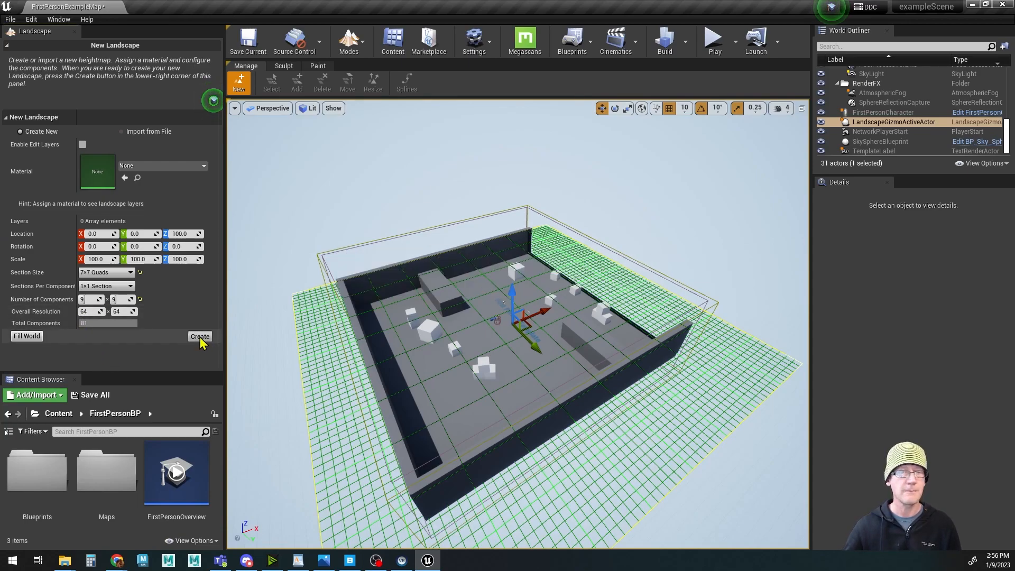
Step: Switch to Select mode and move the landscape along X to about 1630 so it adjoins the arena's open side
{"action": "mouse_move", "coordinate": [548, 403]}
{"action": "left_mouse_down", "text": "alt"}
{"action": "mouse_move", "coordinate": [500, 395]}
{"action": "mouse_move", "coordinate": [549, 404]}
{"action": "mouse_move", "coordinate": [600, 389]}
{"action": "mouse_move", "coordinate": [593, 385]}
{"action": "left_mouse_up", "text": "alt"}
{"action": "left_click", "coordinate": [363, 43]}
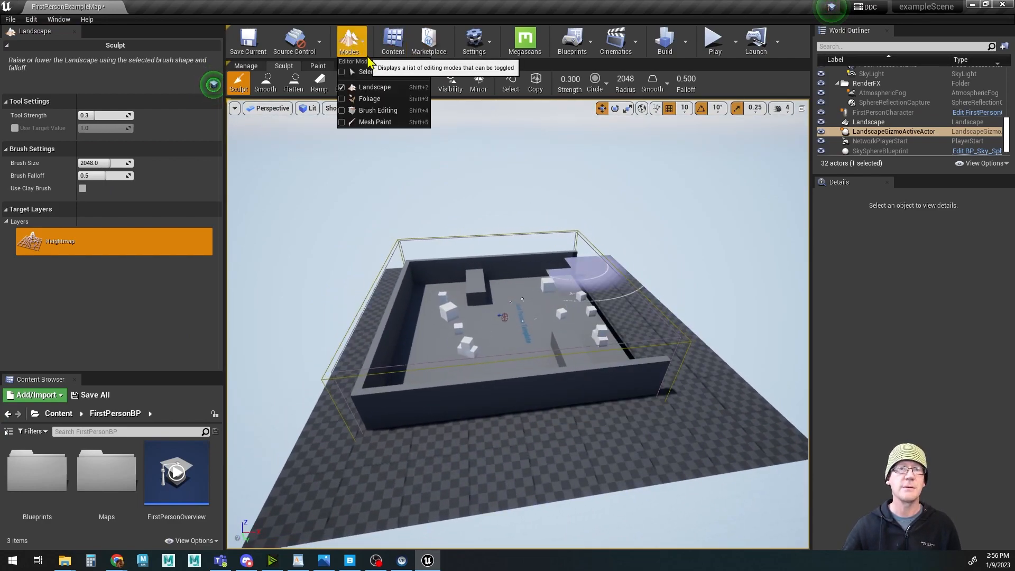
{"action": "left_click", "coordinate": [373, 72]}
{"action": "left_click", "coordinate": [573, 439]}
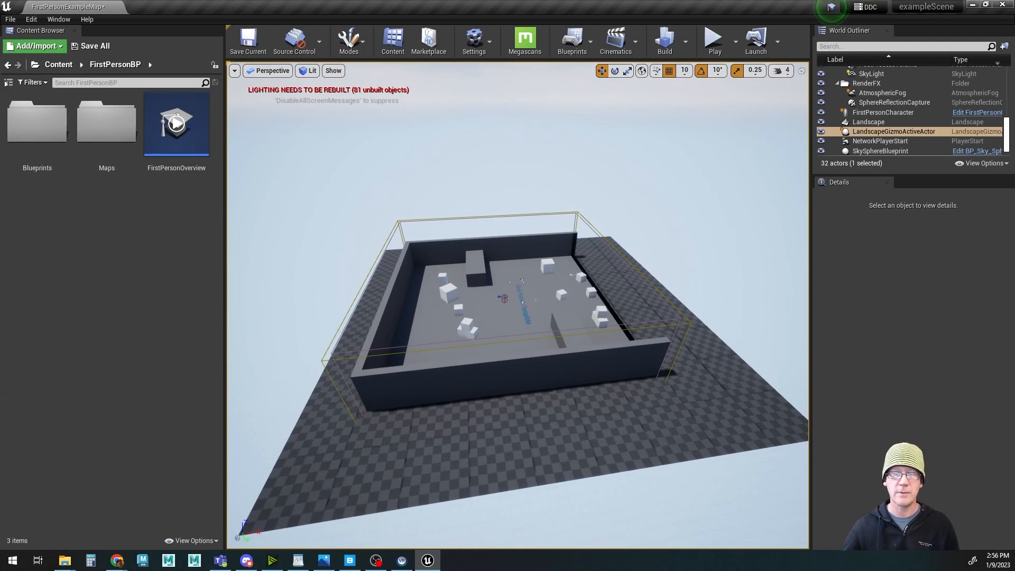
{"action": "left_click_drag", "start_coordinate": [422, 239], "coordinate": [595, 241]}
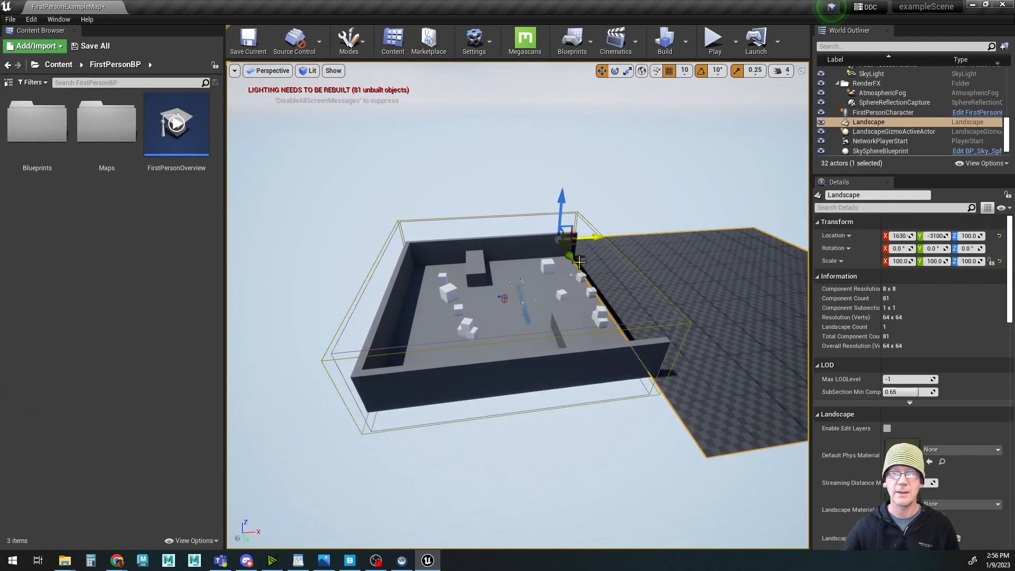
{"action": "middle_click_drag", "start_coordinate": [533, 344], "coordinate": [545, 343]}
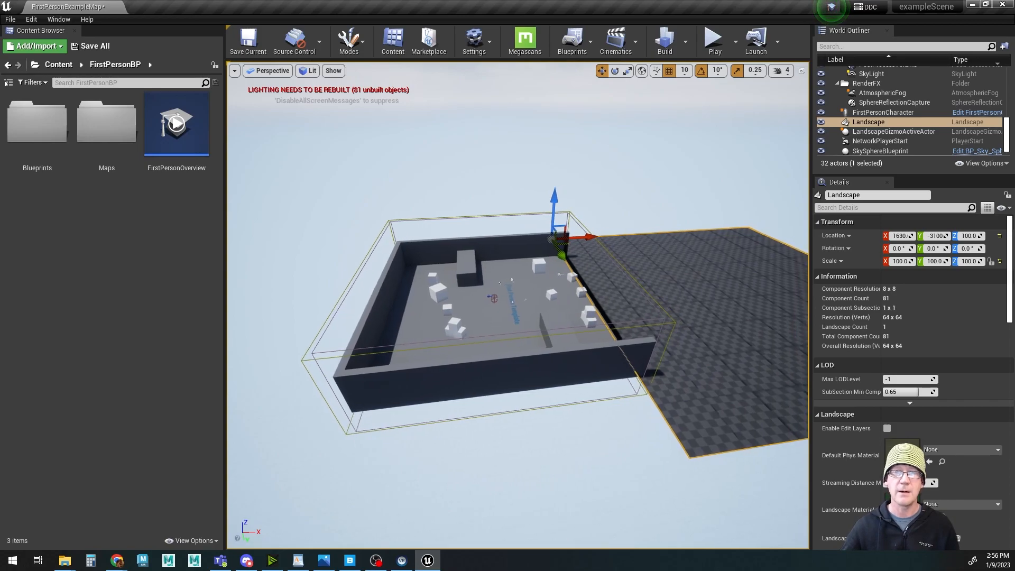
{"action": "middle_click_drag", "start_coordinate": [646, 369], "coordinate": [658, 369]}
{"action": "left_click_drag", "start_coordinate": [658, 368], "coordinate": [624, 227], "text": "alt"}
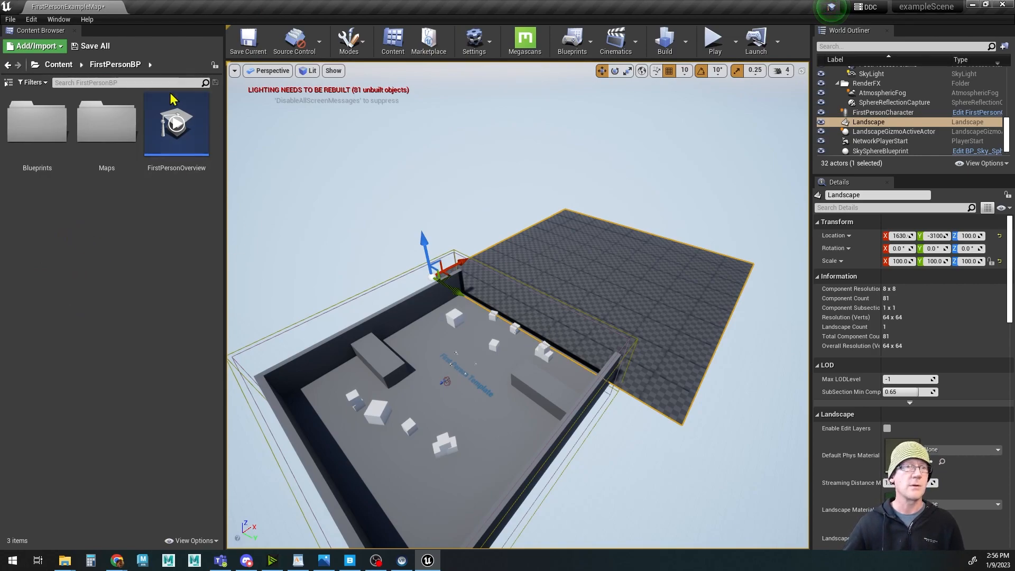
Step: Save all changes to the level and project
{"action": "left_click", "coordinate": [10, 21]}
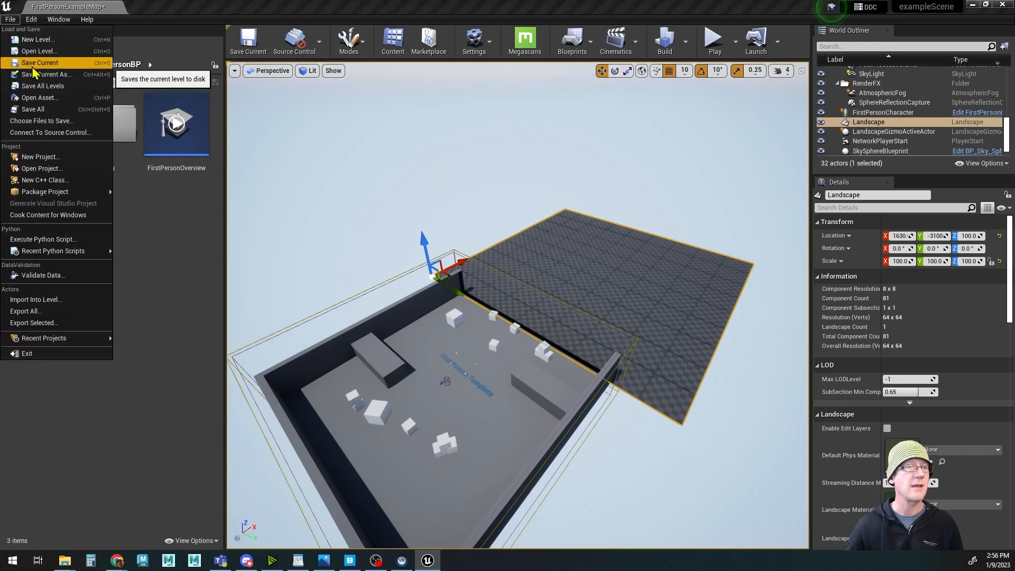
{"action": "left_click", "coordinate": [29, 109]}
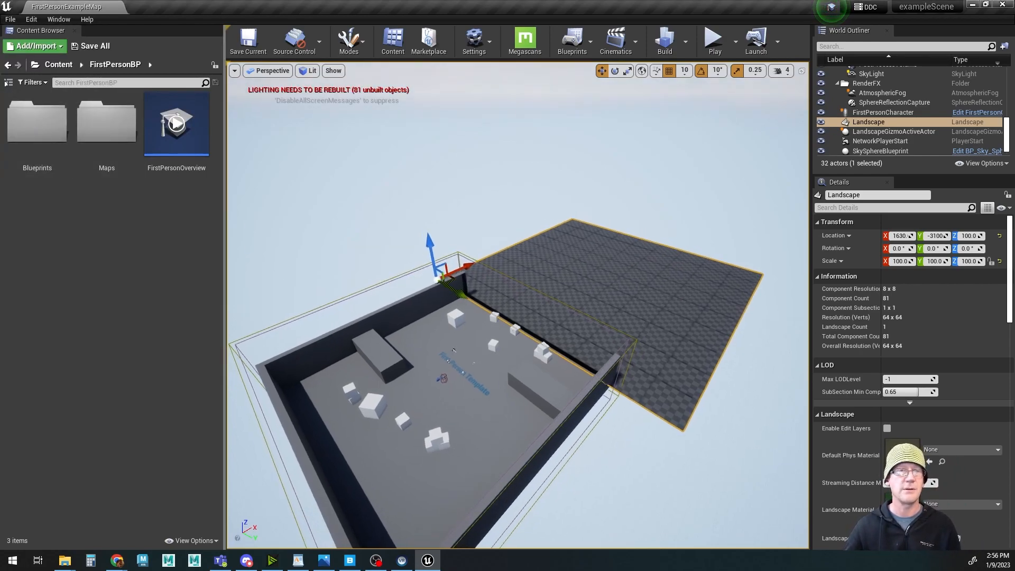
{"action": "left_click_drag", "start_coordinate": [455, 338], "coordinate": [454, 325], "text": "alt"}
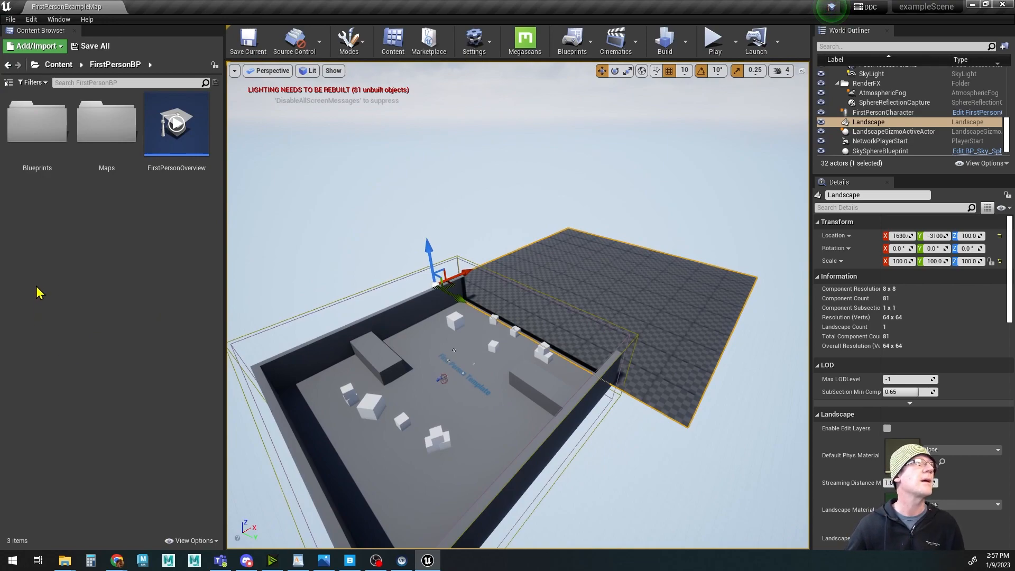
Step: Create a folder named Landscape inside FirstPersonBP and open it
{"action": "right_click", "coordinate": [59, 228]}
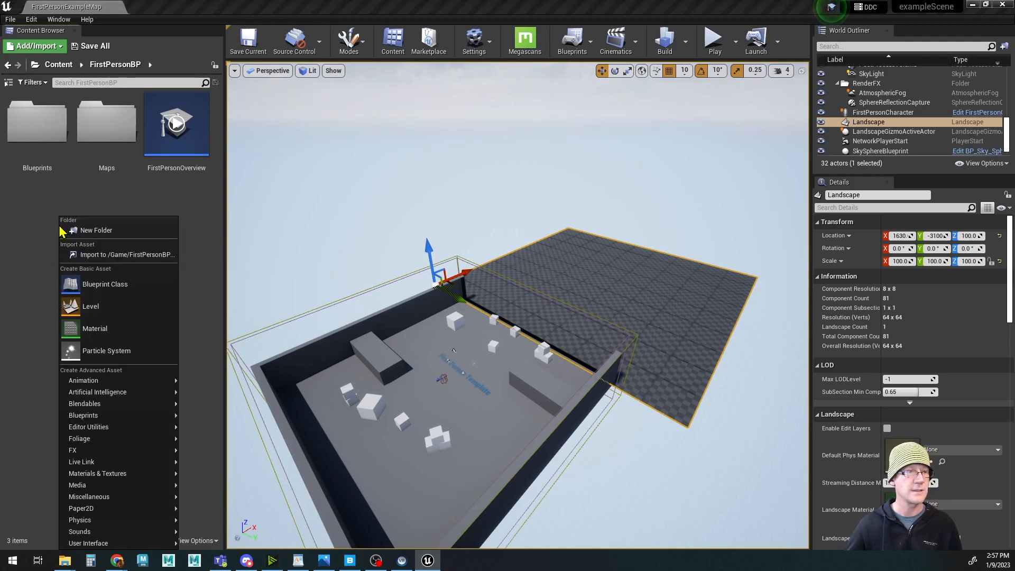
{"action": "left_click", "coordinate": [95, 231]}
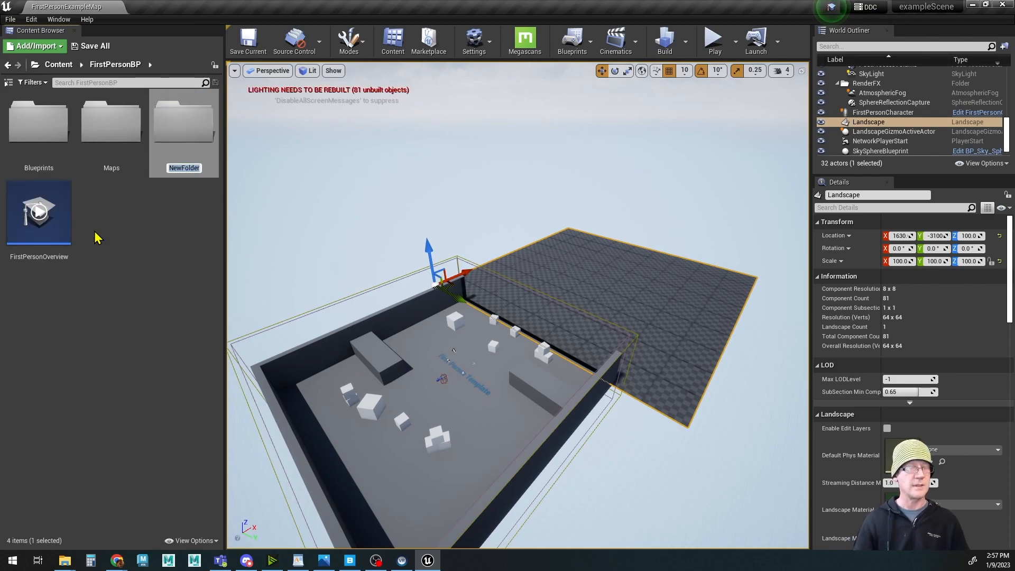
{"action": "type", "text": "L"}
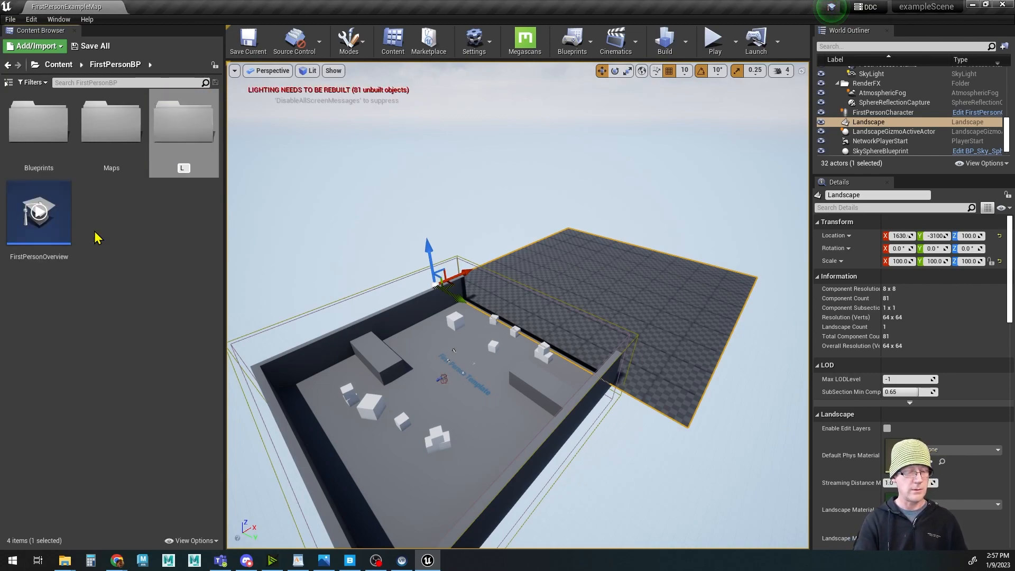
{"action": "type", "text": "andscape"}
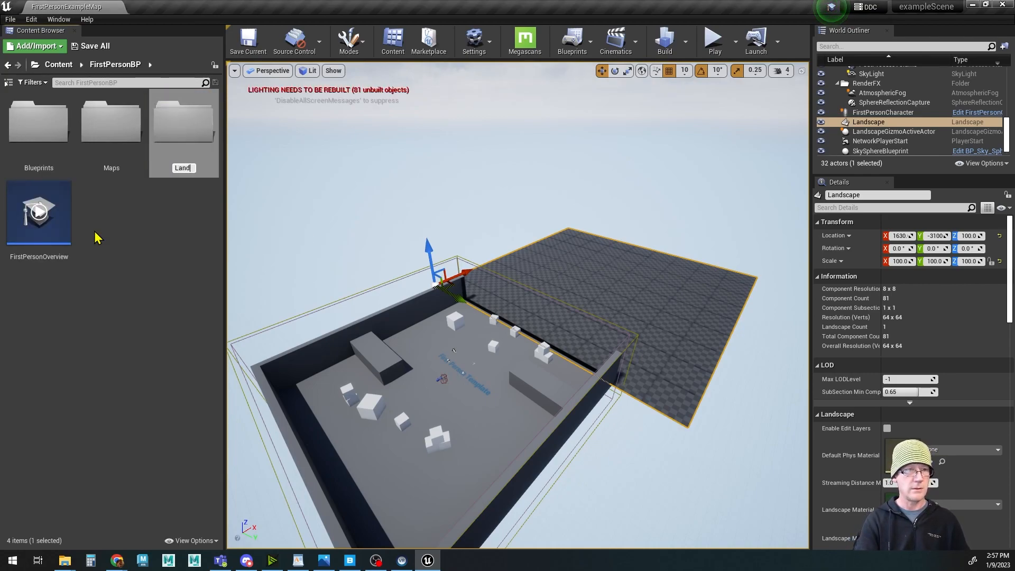
{"action": "key", "text": "Return"}
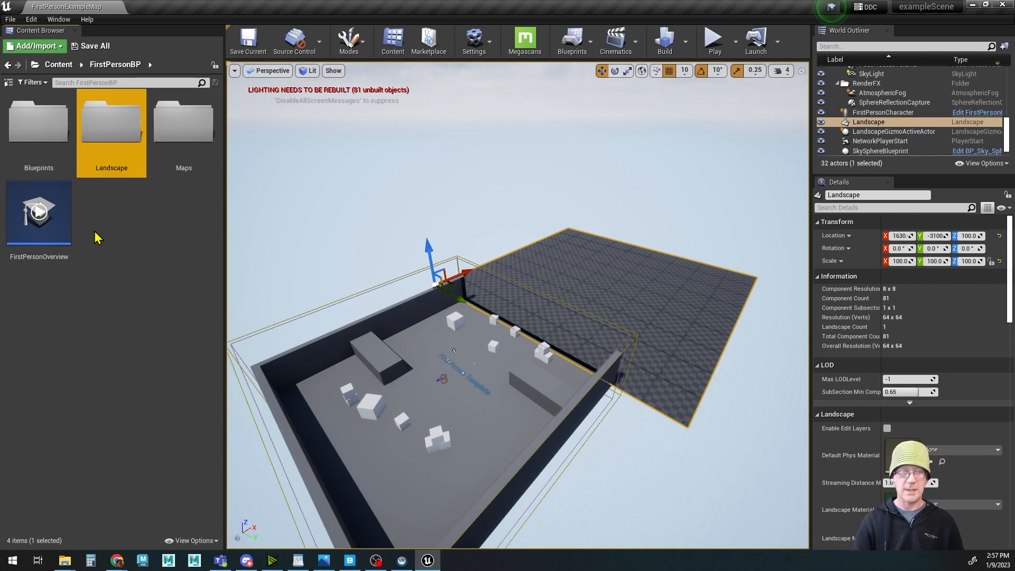
{"action": "key", "text": "Return"}
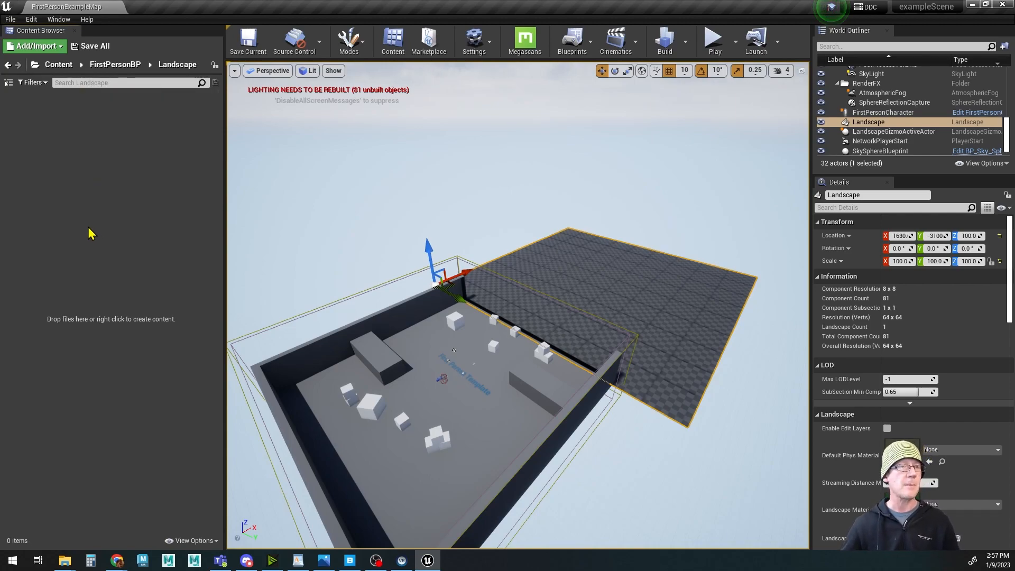
Step: Switch to File Explorer and go up from grass_lawn_tkynejer to the landscape assets folder to view its texture folders
{"action": "right_click", "coordinate": [119, 185]}
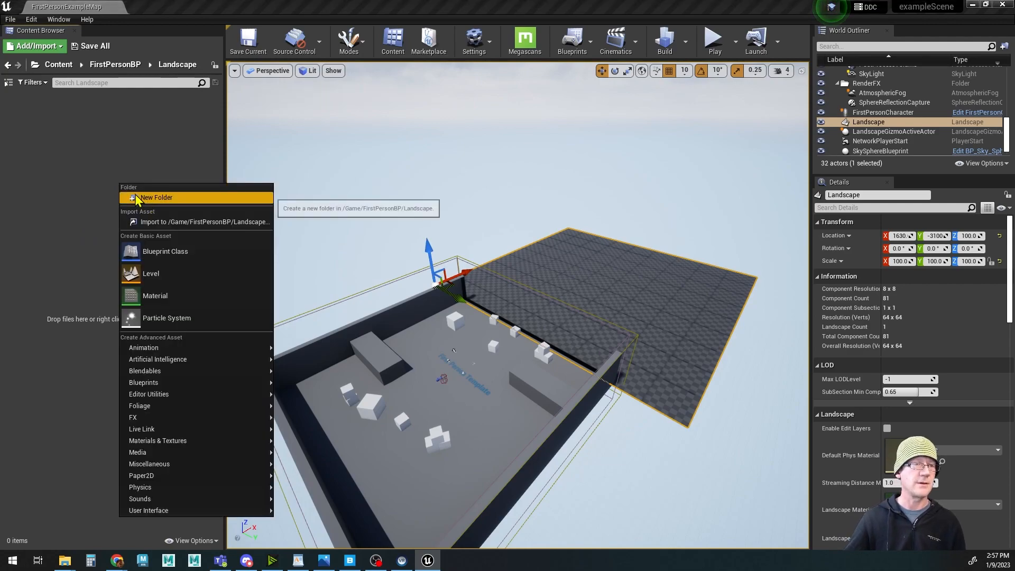
{"action": "left_click", "coordinate": [56, 144]}
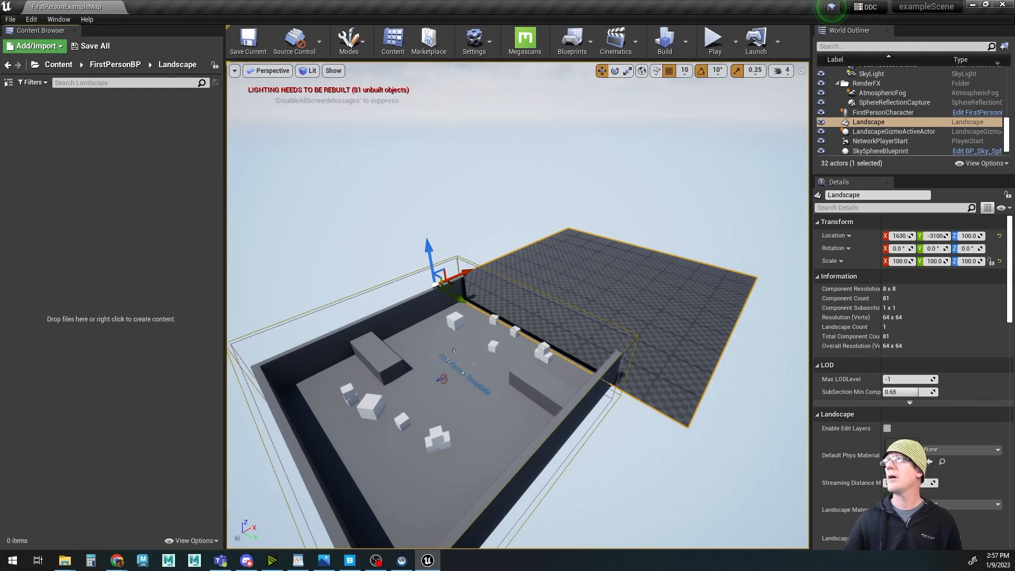
{"action": "left_click_drag", "start_coordinate": [328, 0], "coordinate": [620, 143]}
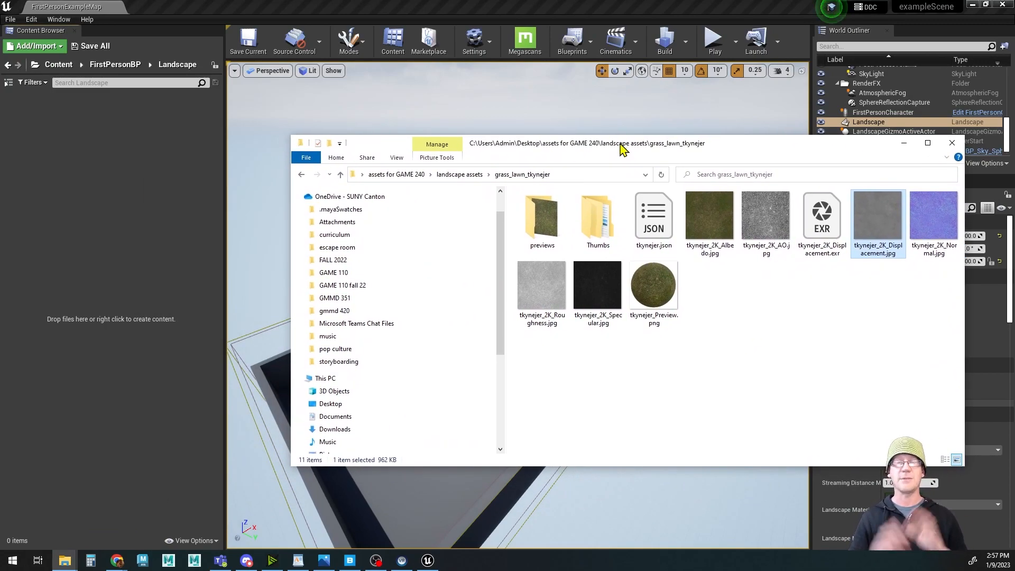
{"action": "left_click", "coordinate": [466, 175]}
{"action": "left_click", "coordinate": [596, 320]}
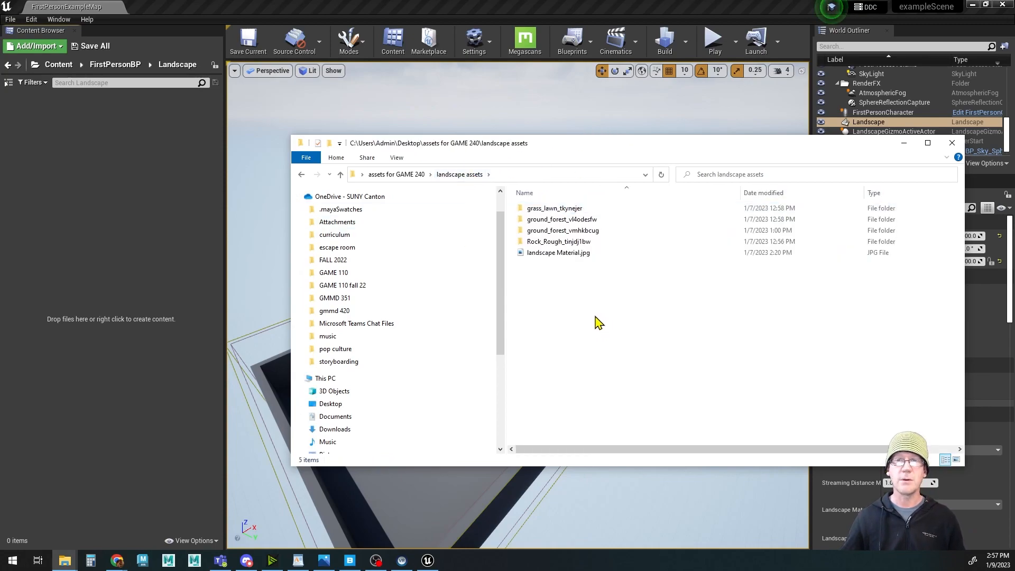
Step: Create a new material named M_landscape in the Landscape folder
{"action": "right_click", "coordinate": [65, 167]}
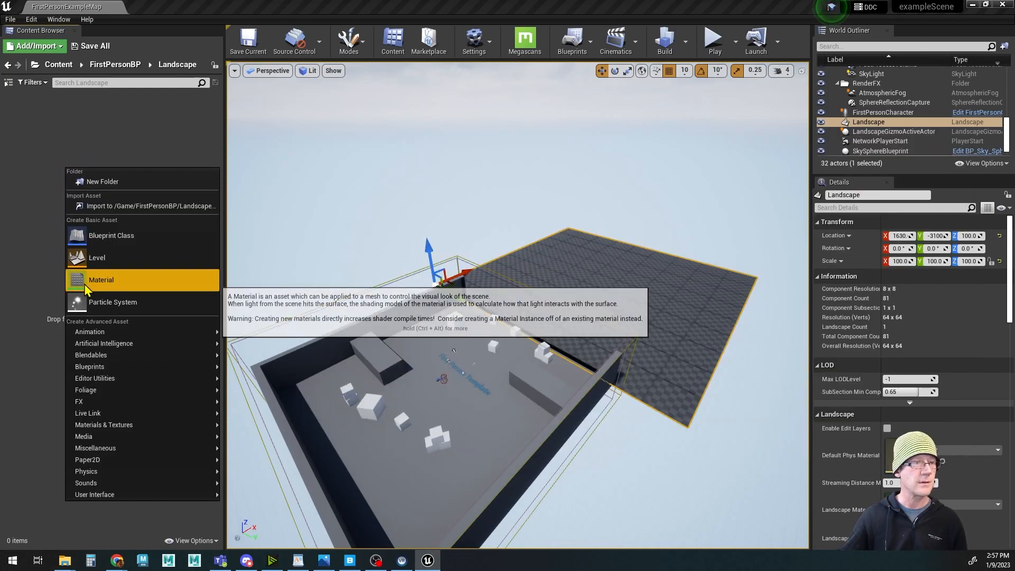
{"action": "left_click", "coordinate": [82, 280]}
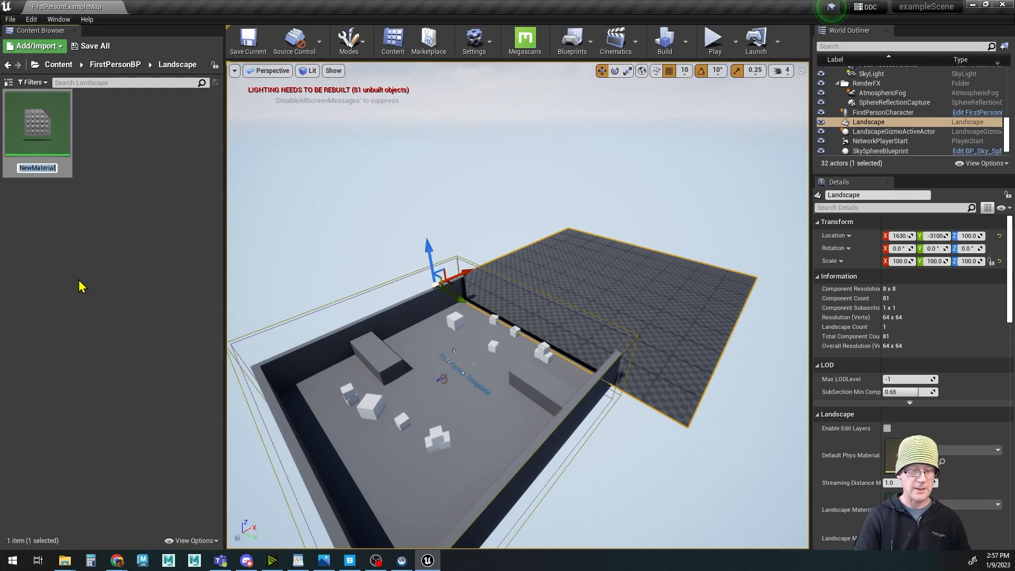
{"action": "type", "text": "M_"}
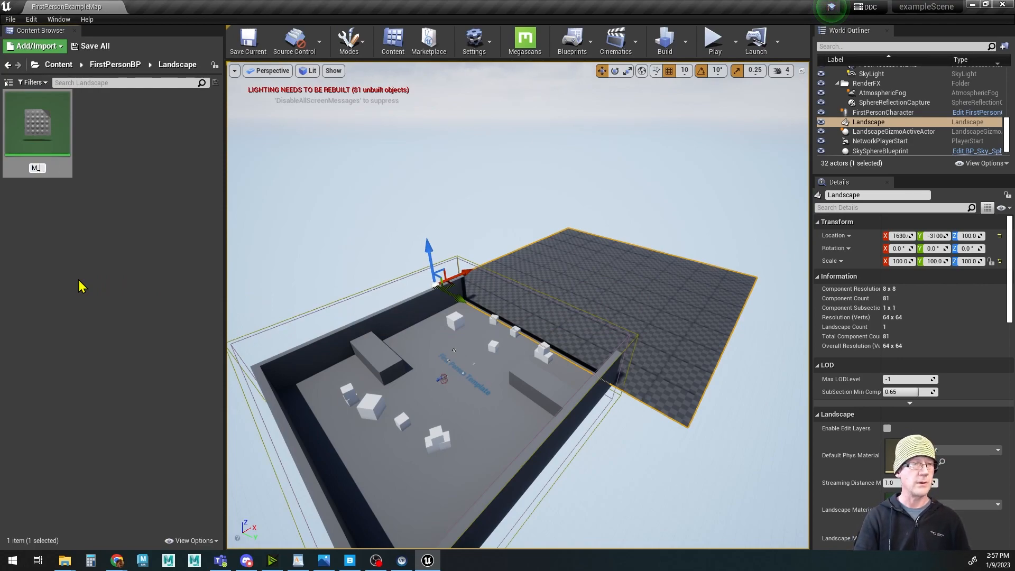
{"action": "type", "text": "landscape"}
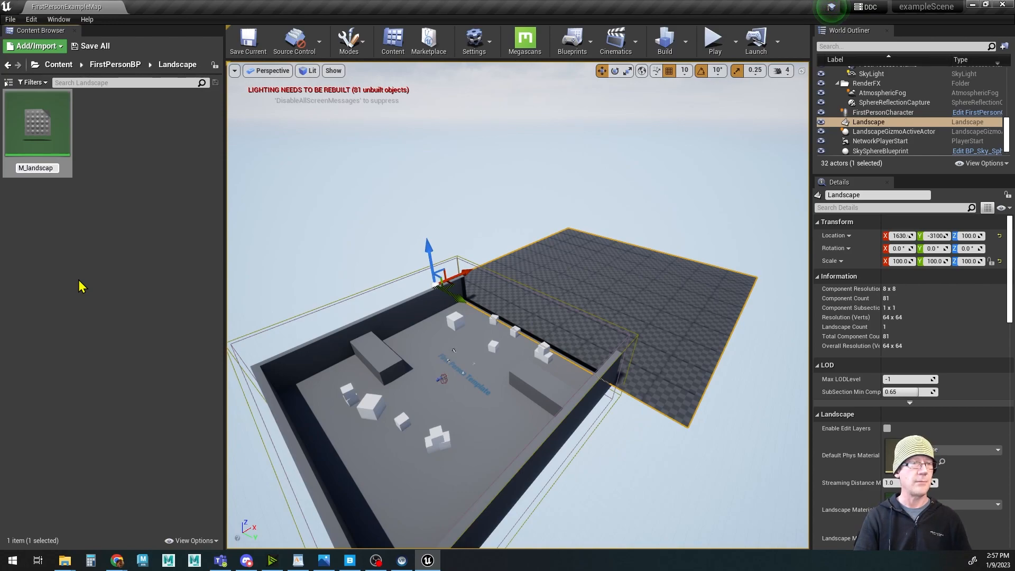
{"action": "key", "text": "Return"}
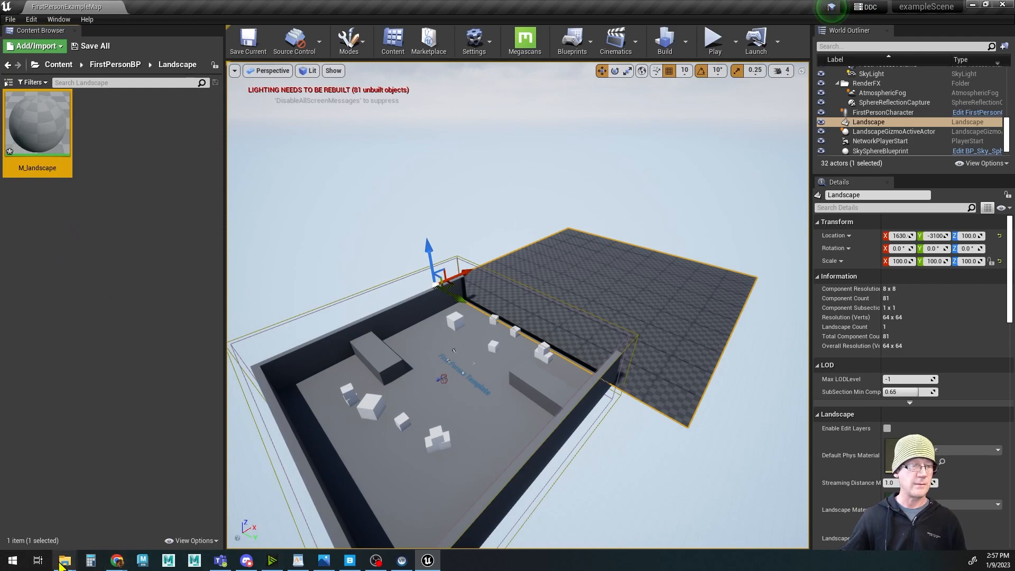
Step: Bring up the landscape assets folder in File Explorer and move its window away from the Unreal editor
{"action": "mouse_move", "coordinate": [67, 563]}
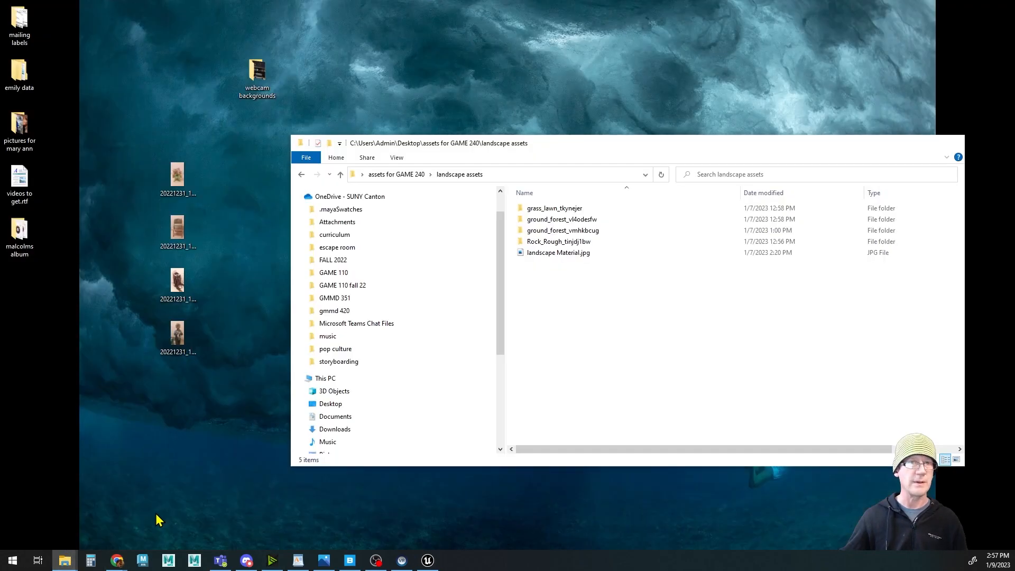
{"action": "left_click", "coordinate": [156, 515]}
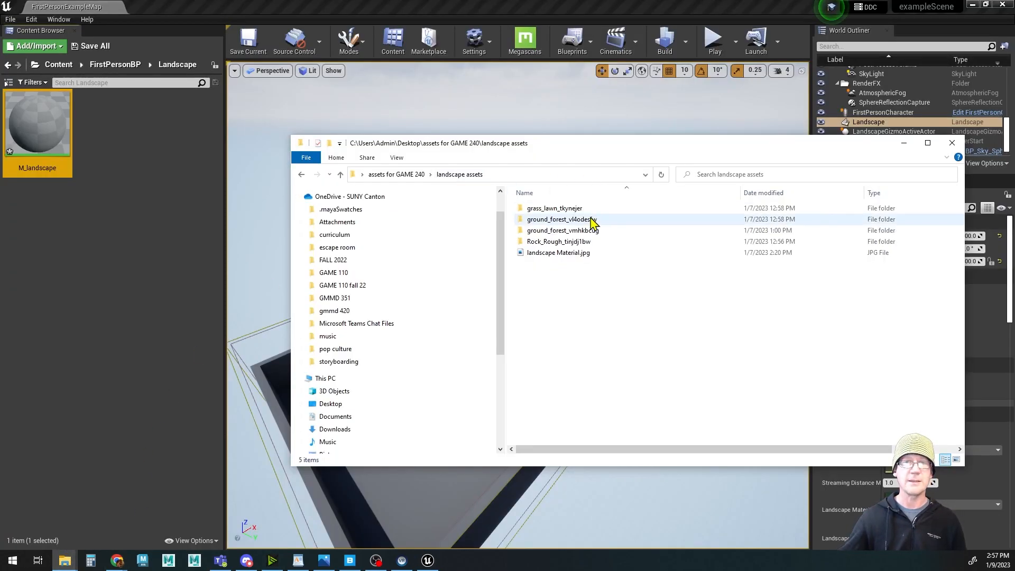
{"action": "left_click_drag", "start_coordinate": [537, 149], "coordinate": [1014, 158]}
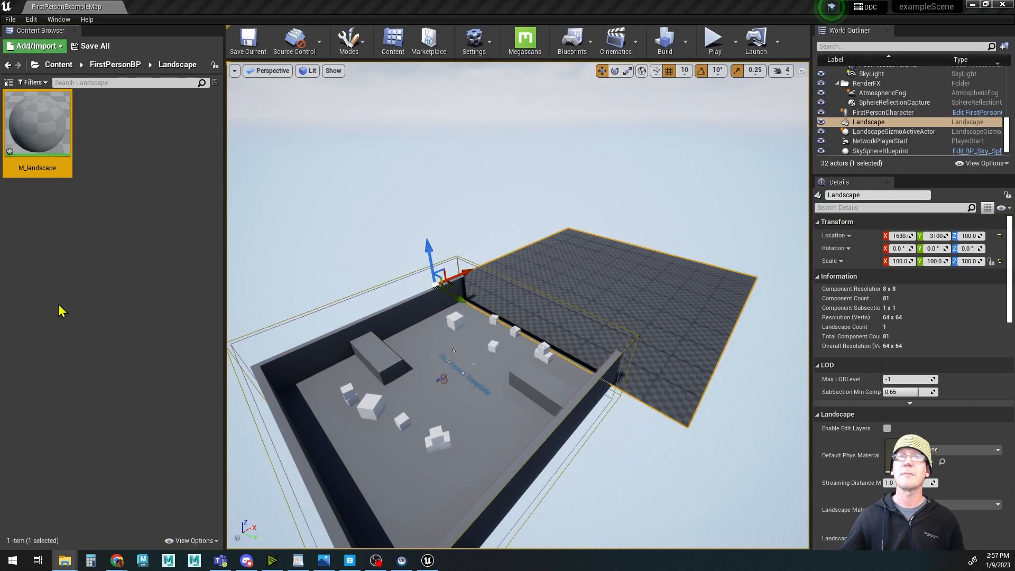
Step: Create a folder named grassLawn in the Landscape folder
{"action": "right_click", "coordinate": [126, 164]}
{"action": "left_click", "coordinate": [159, 176]}
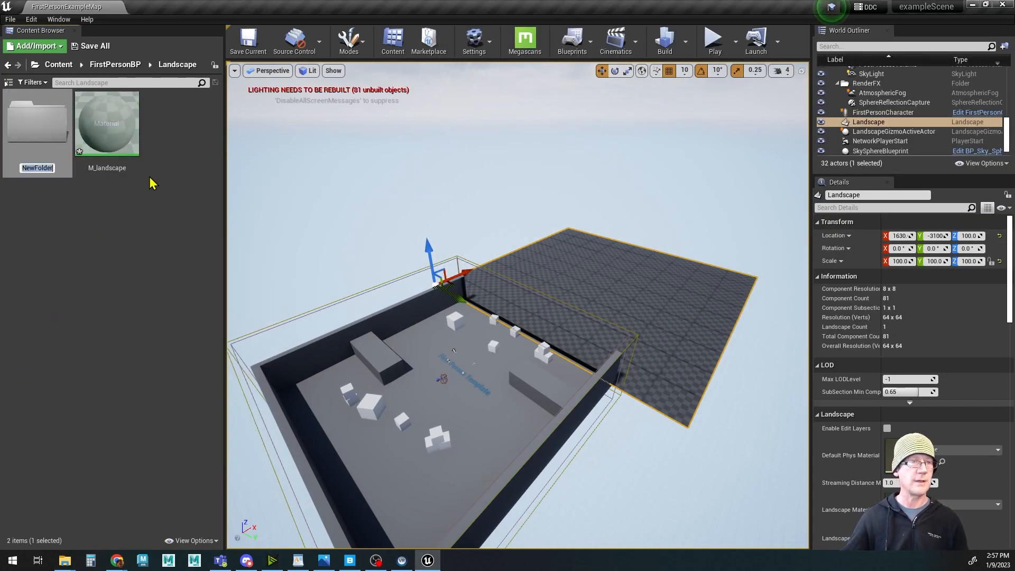
{"action": "type", "text": "gras"}
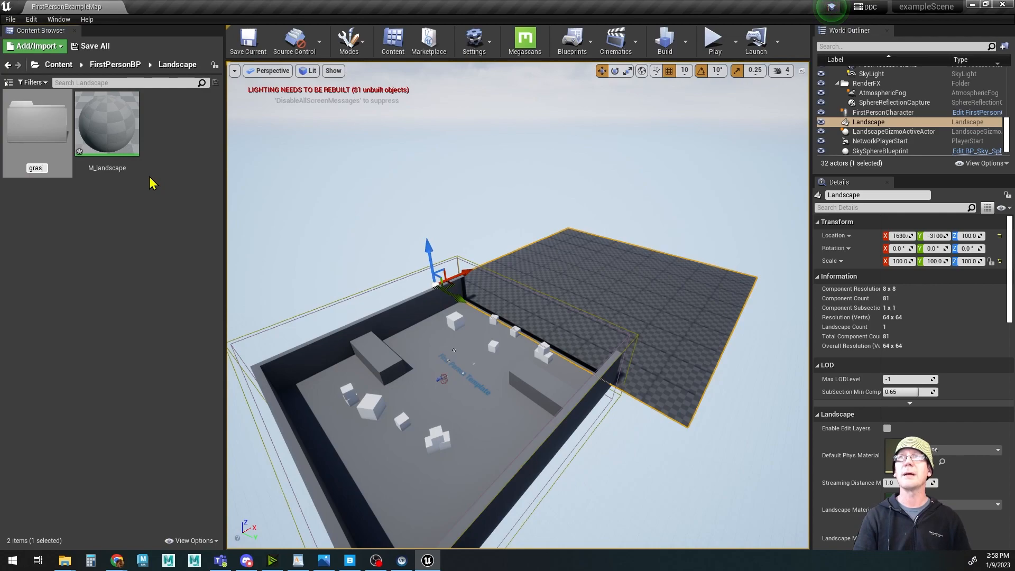
{"action": "type", "text": "sLawn"}
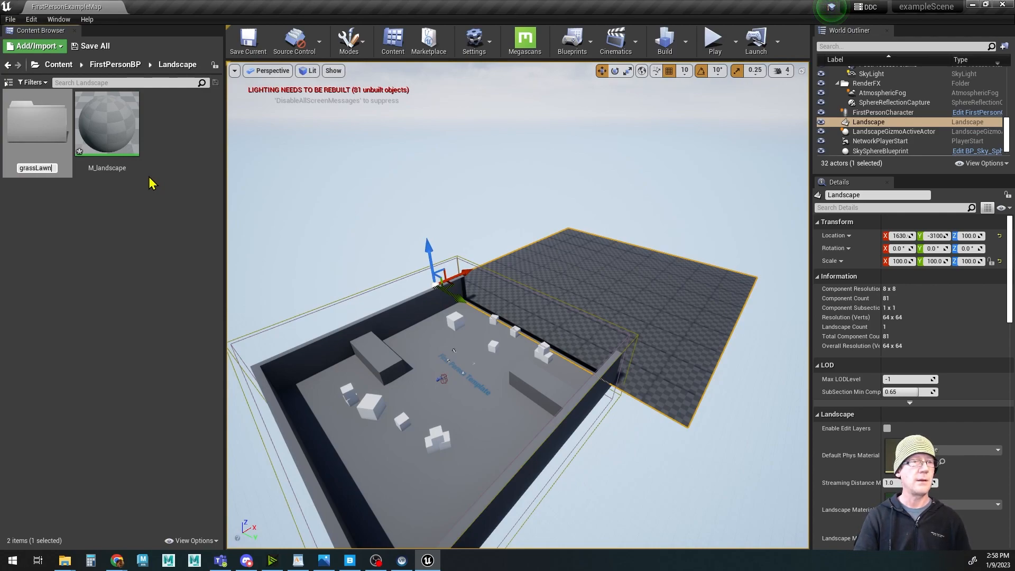
{"action": "key", "text": "Return"}
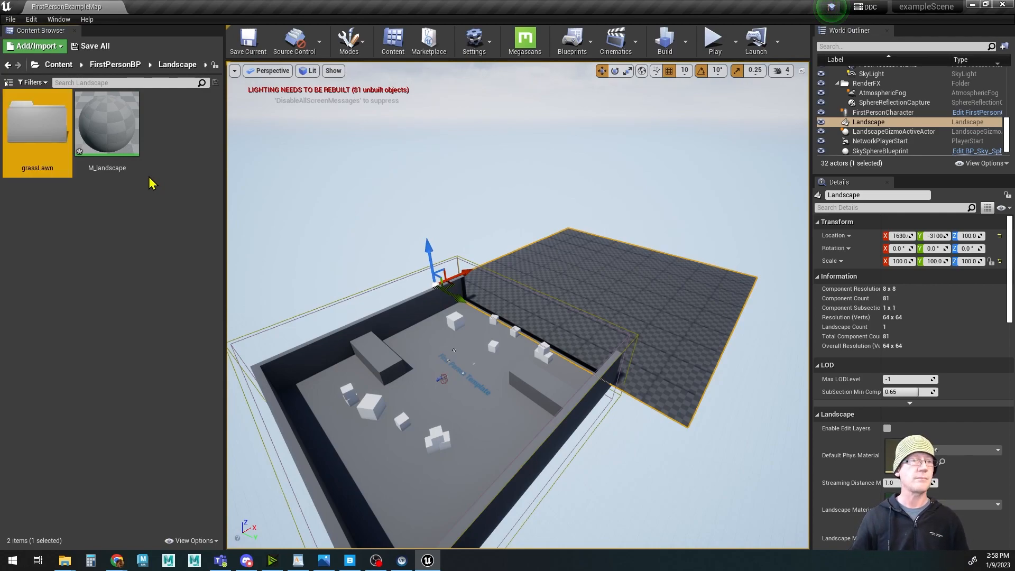
Step: Create a second folder named groundForest in the Landscape folder
{"action": "right_click", "coordinate": [93, 236]}
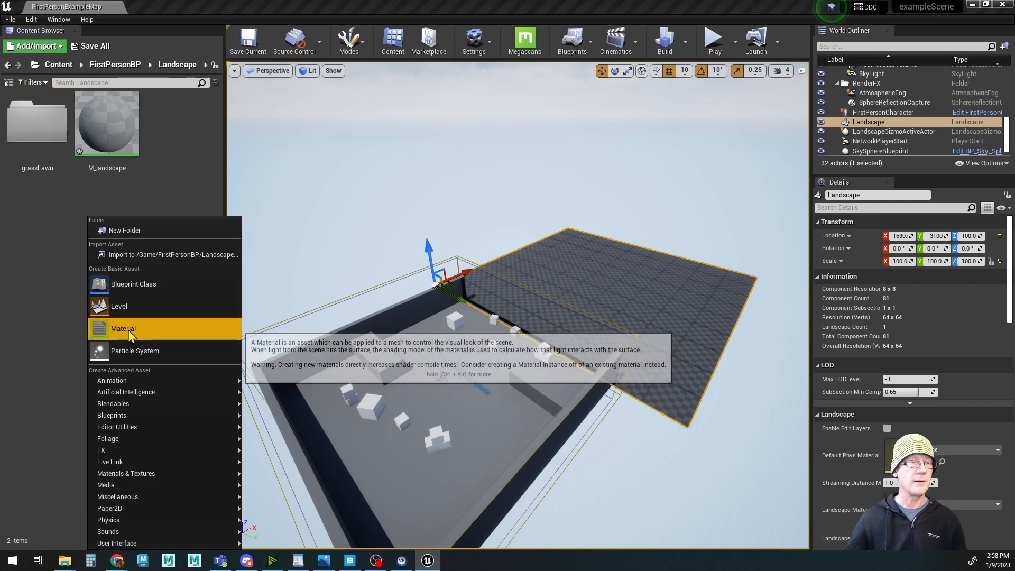
{"action": "left_click", "coordinate": [120, 230]}
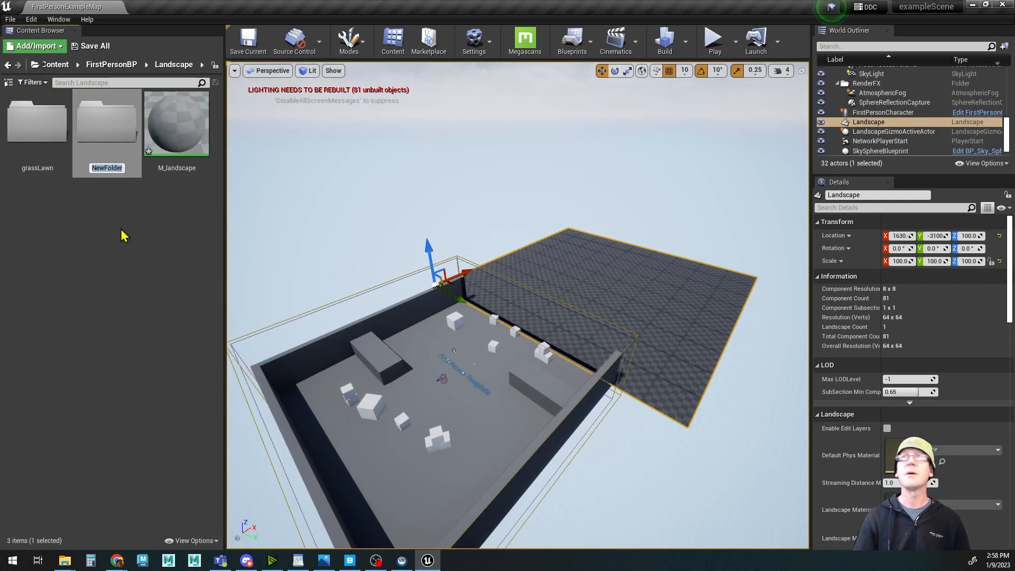
{"action": "type", "text": "ground"}
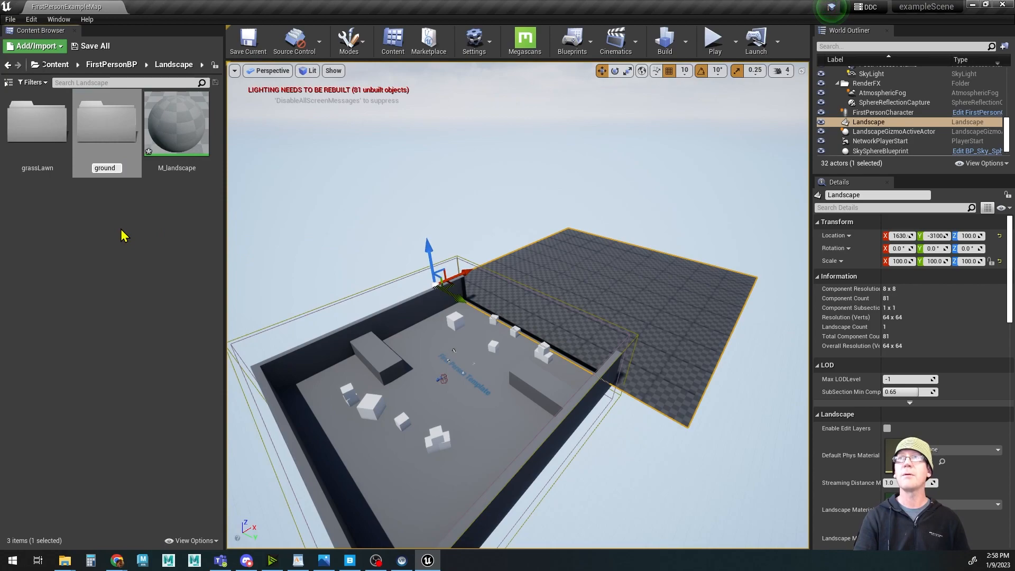
{"action": "type", "text": "Forest"}
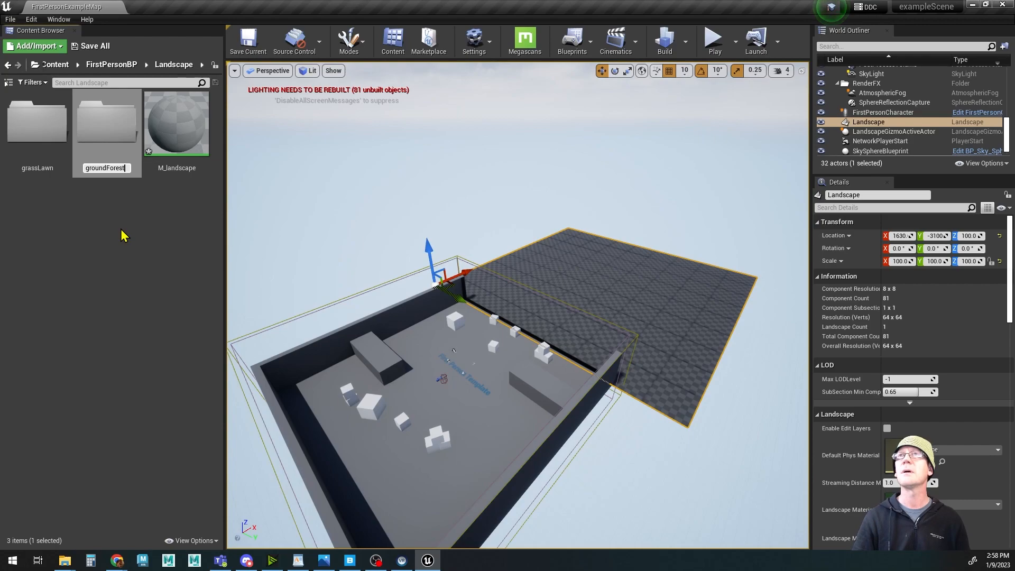
{"action": "key", "text": "Return"}
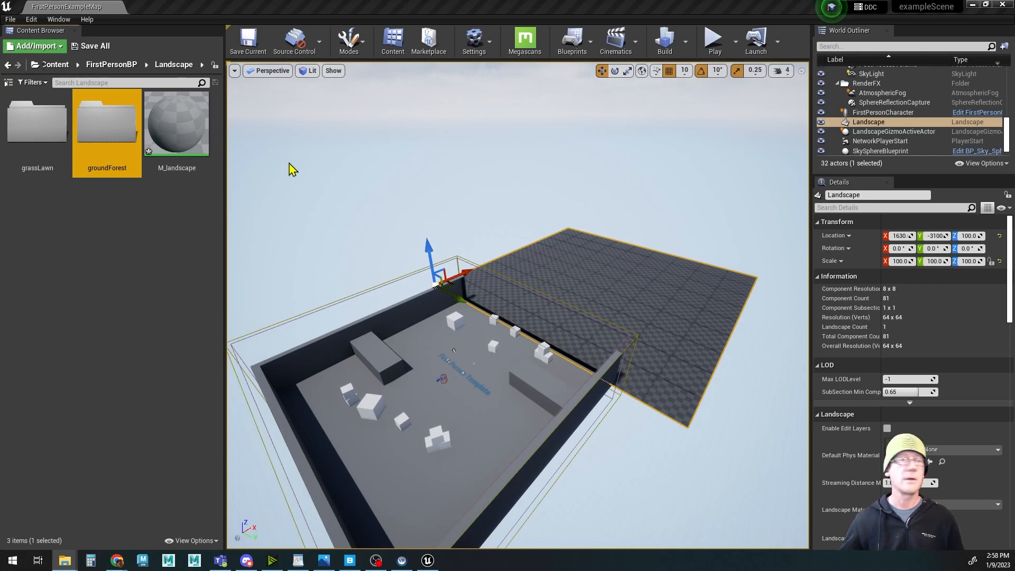
Step: Rename the groundForest folder as groundForestMoss
{"action": "left_click", "coordinate": [108, 169]}
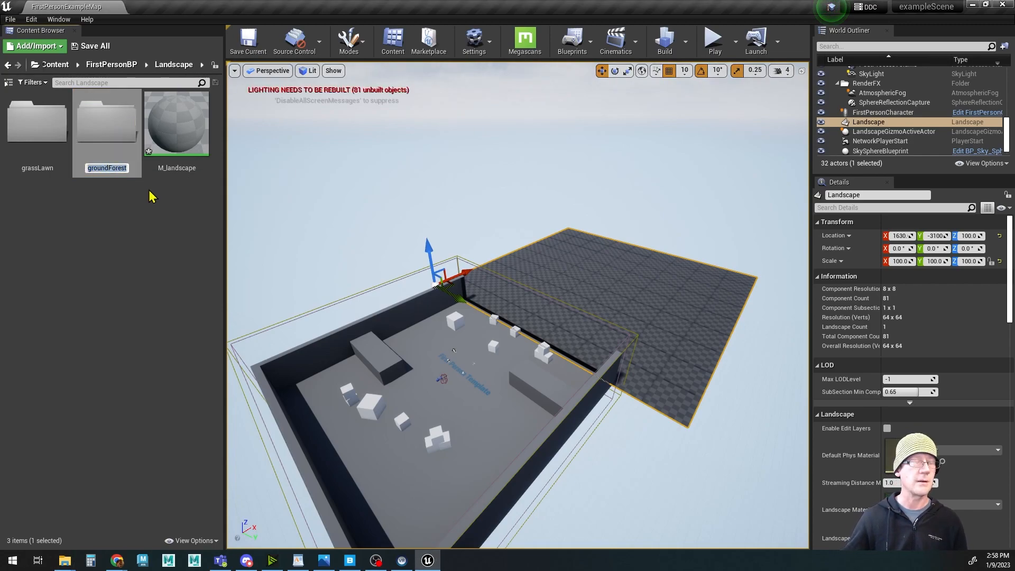
{"action": "key", "text": "Home"}
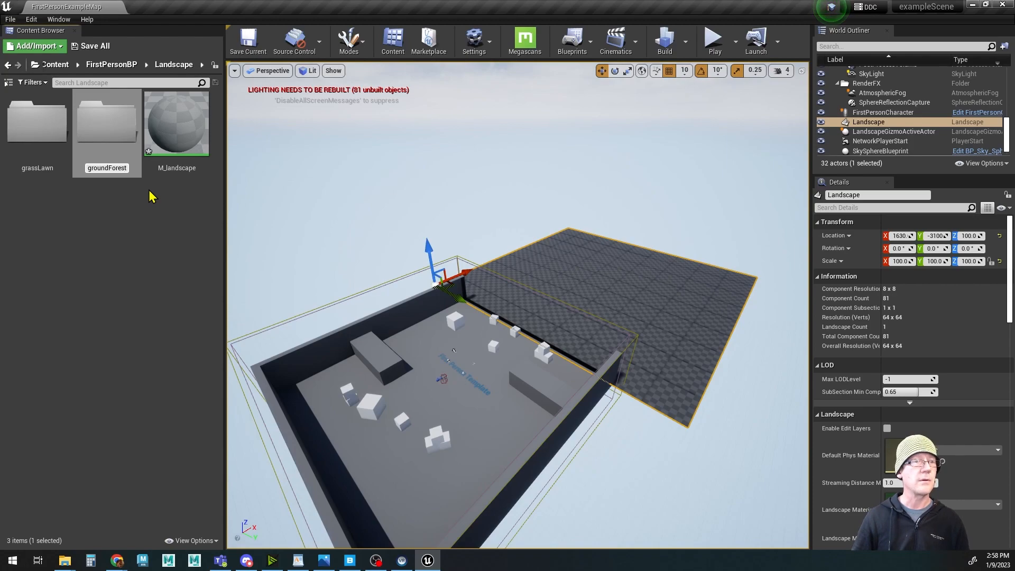
{"action": "type", "text": "Moss"}
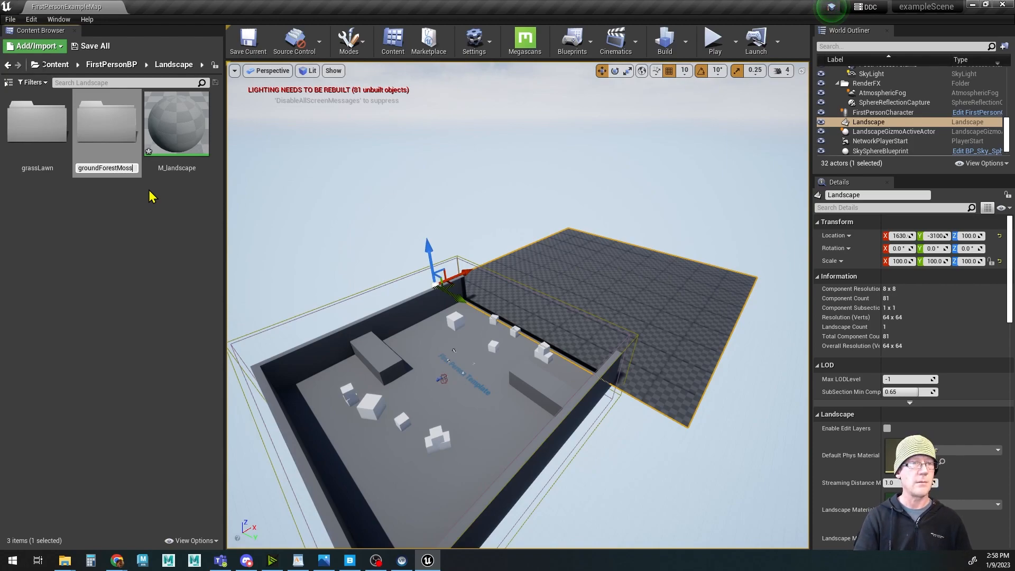
{"action": "key", "text": "Return"}
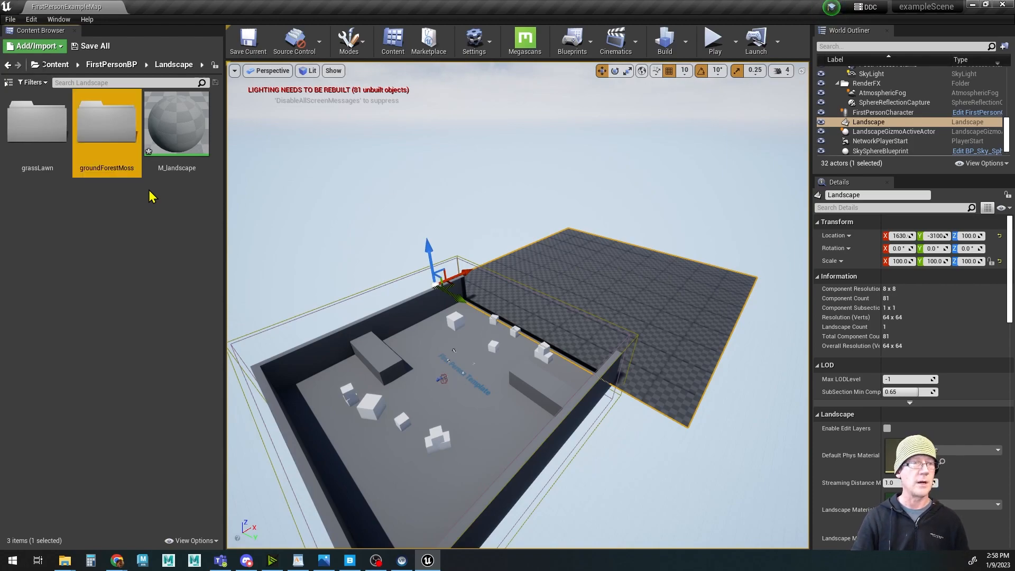
Step: Create a folder named groundForestDirt in the Landscape folder
{"action": "right_click", "coordinate": [74, 215]}
{"action": "left_click", "coordinate": [90, 228]}
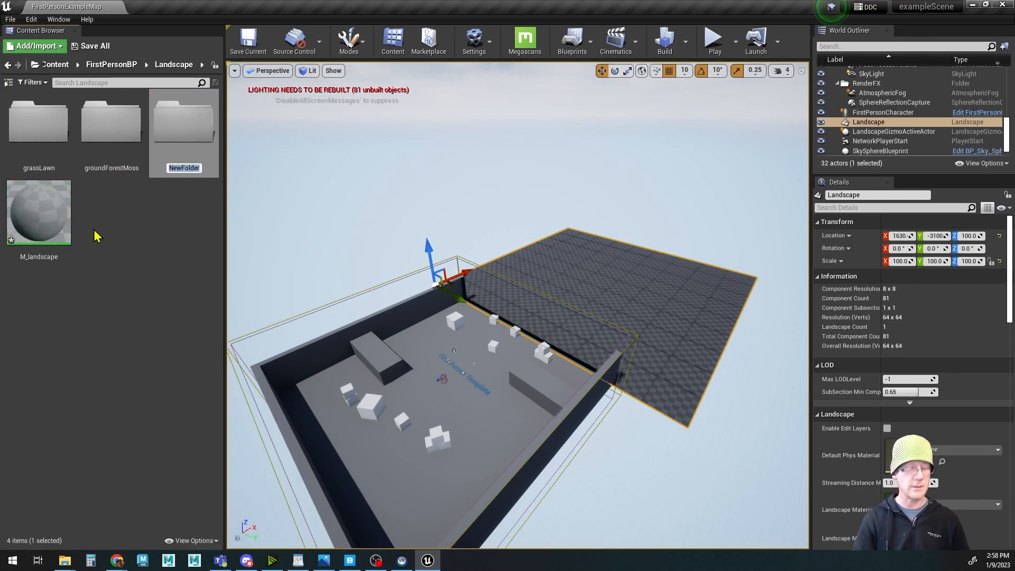
{"action": "type", "text": "ground"}
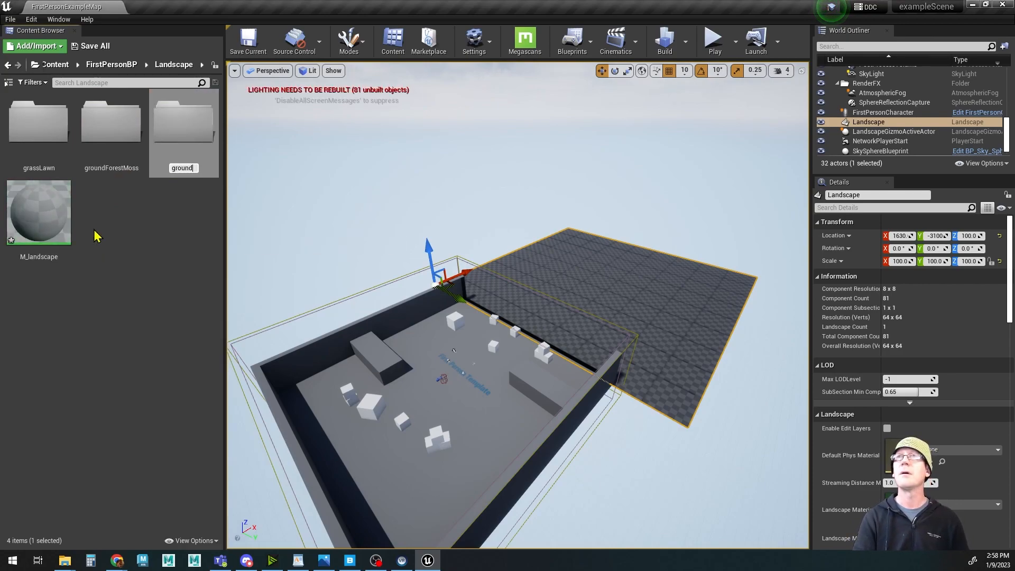
{"action": "type", "text": "For"}
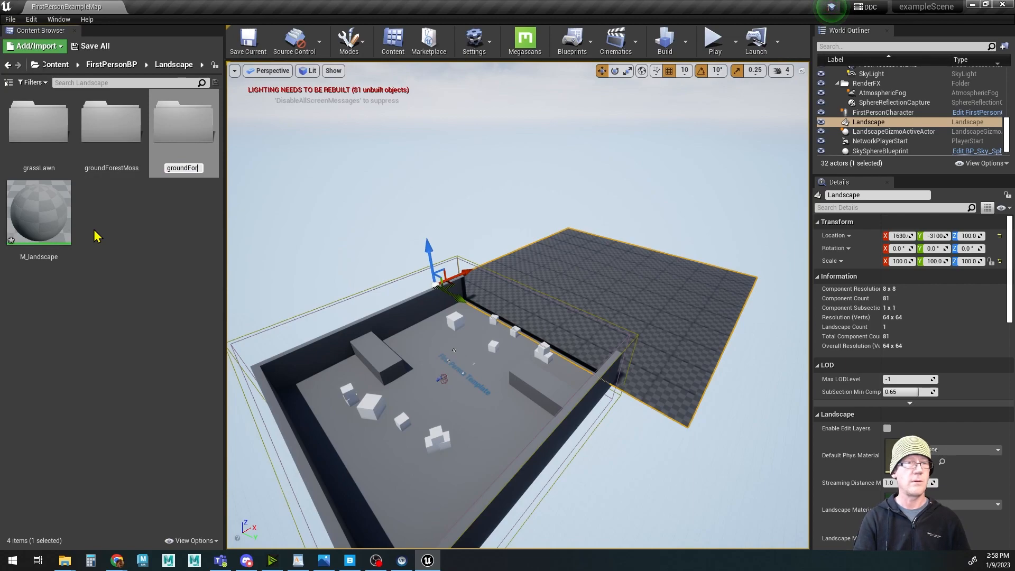
{"action": "type", "text": "estDirt"}
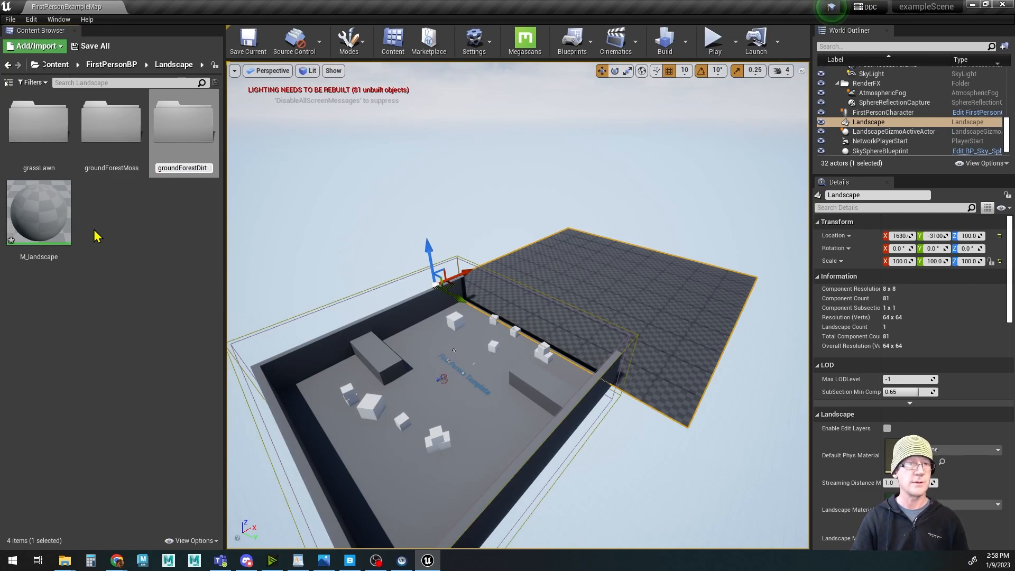
{"action": "key", "text": "Return"}
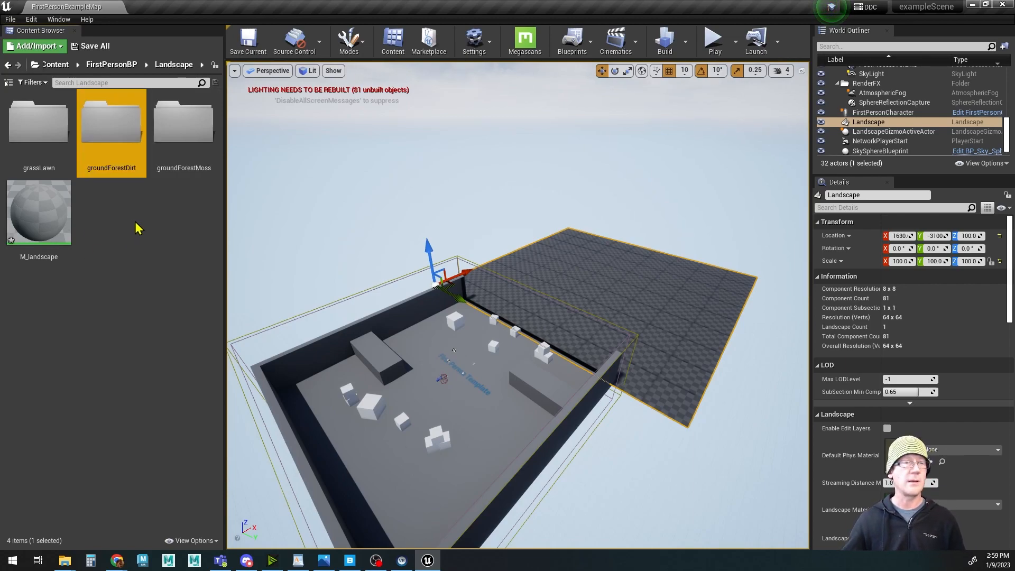
Step: Create a folder named rockRough in the Landscape folder
{"action": "right_click", "coordinate": [103, 237]}
{"action": "left_click", "coordinate": [135, 229]}
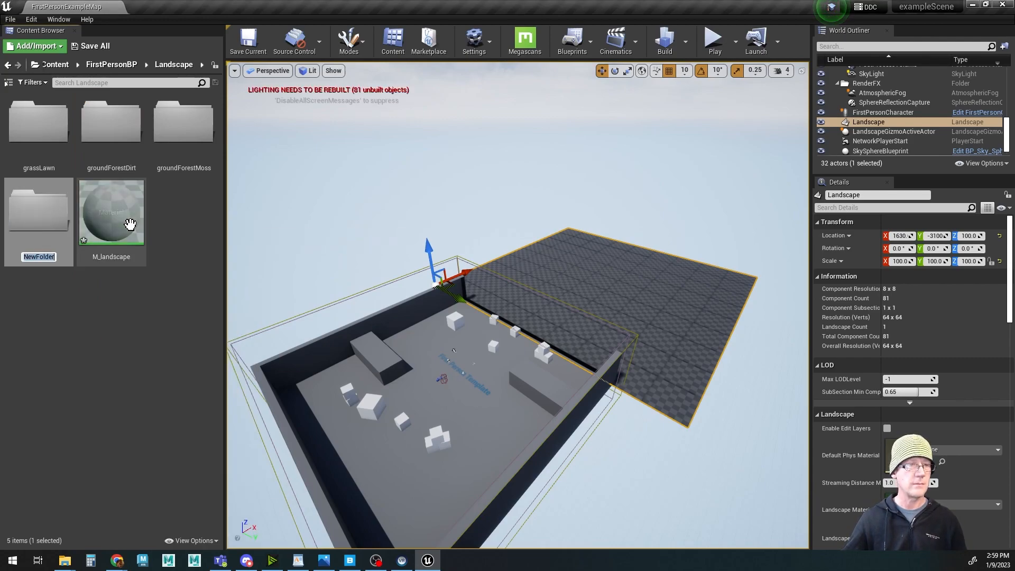
{"action": "type", "text": "rockRough\\"}
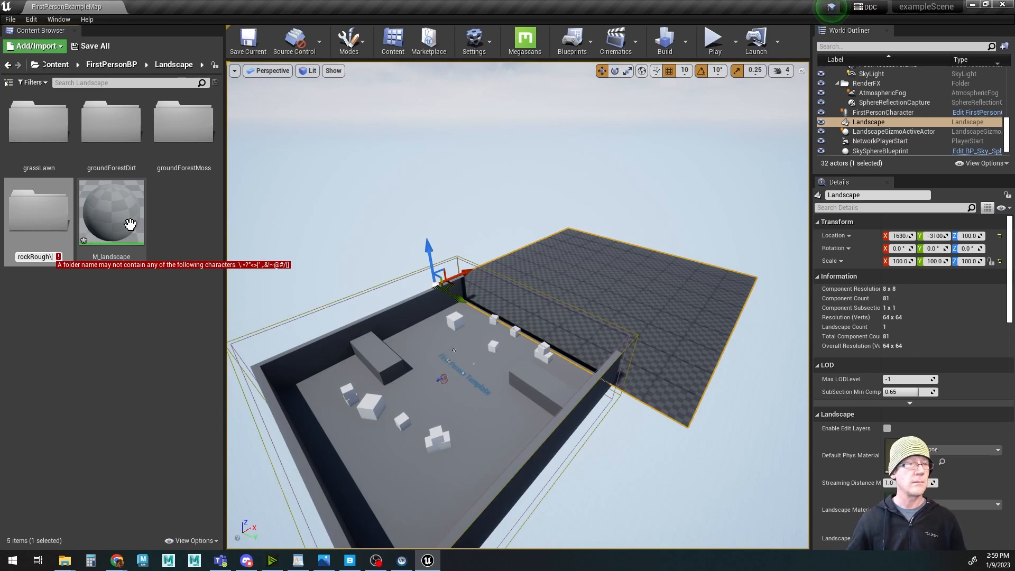
{"action": "key", "text": "BackSpace"}
{"action": "key", "text": "Return"}
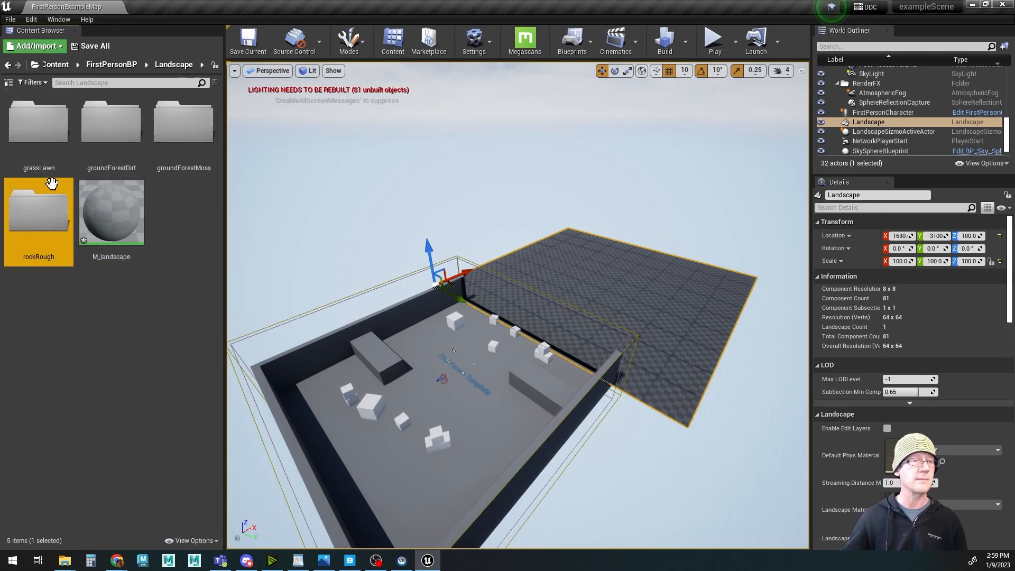
Step: Import the albedo, AO, displacement, normal, roughness and specular JPGs from File Explorer's grass_lawn_tkynejer folder into the grassLawn folder
{"action": "double_click", "coordinate": [41, 137]}
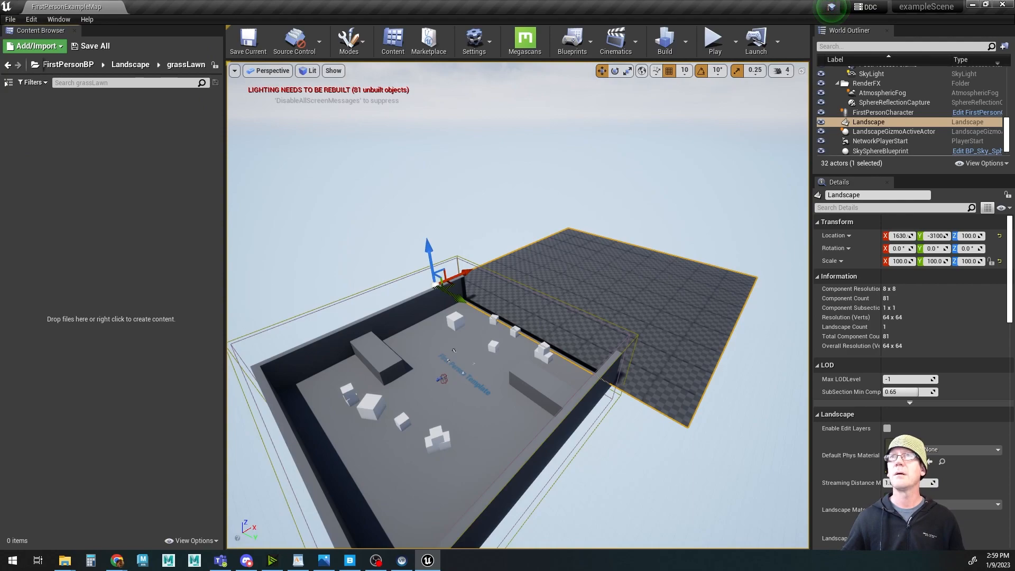
{"action": "left_click_drag", "start_coordinate": [857, 0], "coordinate": [598, 131]}
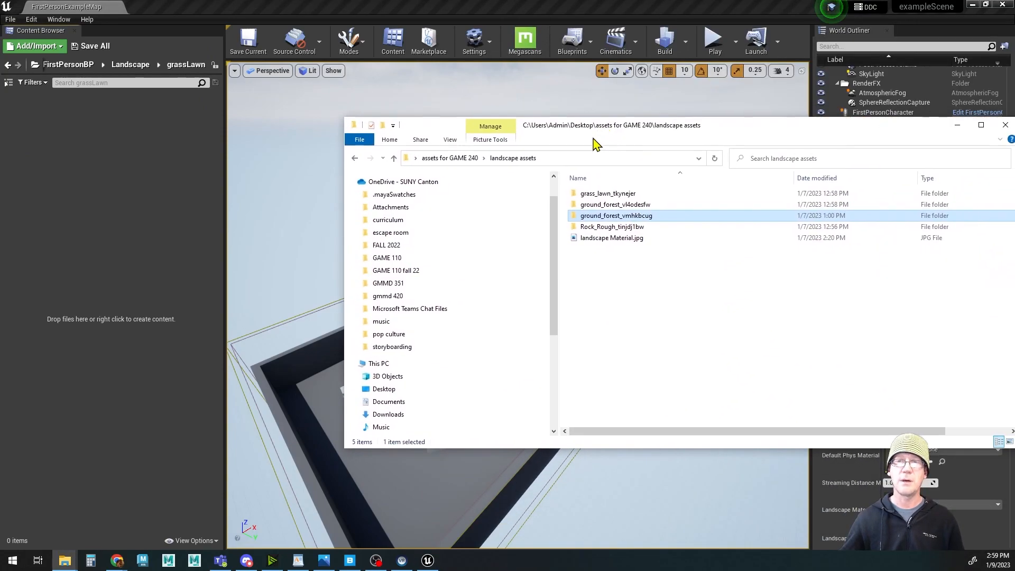
{"action": "double_click", "coordinate": [581, 194]}
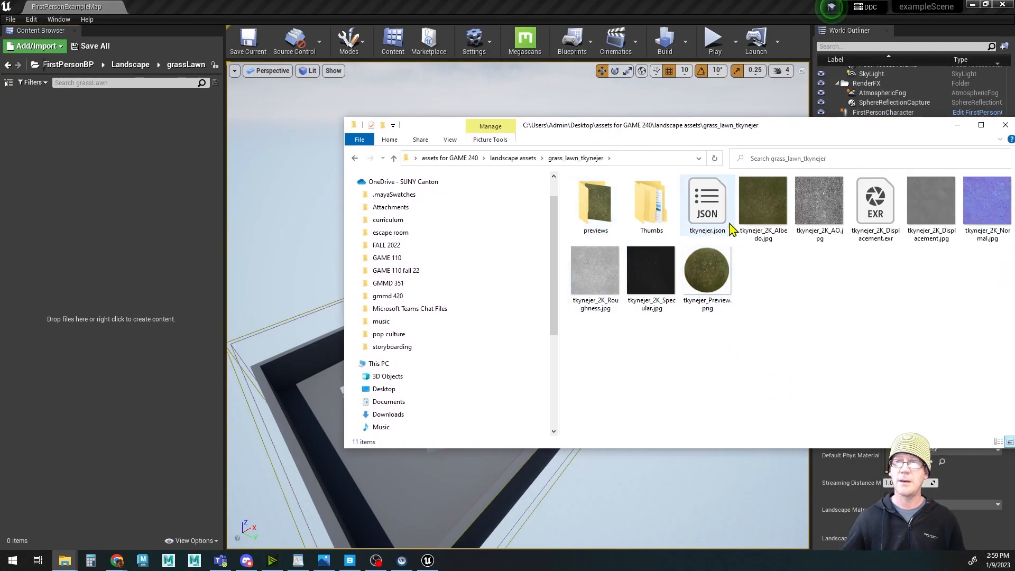
{"action": "left_click", "coordinate": [759, 217]}
{"action": "left_click", "coordinate": [821, 222], "text": "ctrl"}
{"action": "left_click", "coordinate": [921, 216], "text": "ctrl"}
{"action": "left_click", "coordinate": [984, 212], "text": "ctrl"}
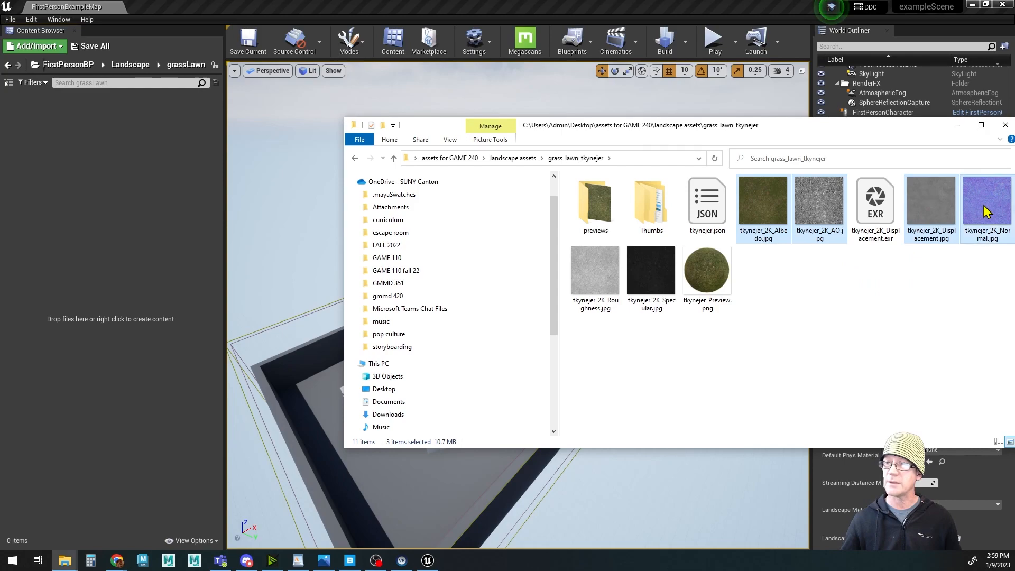
{"action": "left_click", "coordinate": [595, 278], "text": "ctrl"}
{"action": "left_click", "coordinate": [654, 279], "text": "ctrl"}
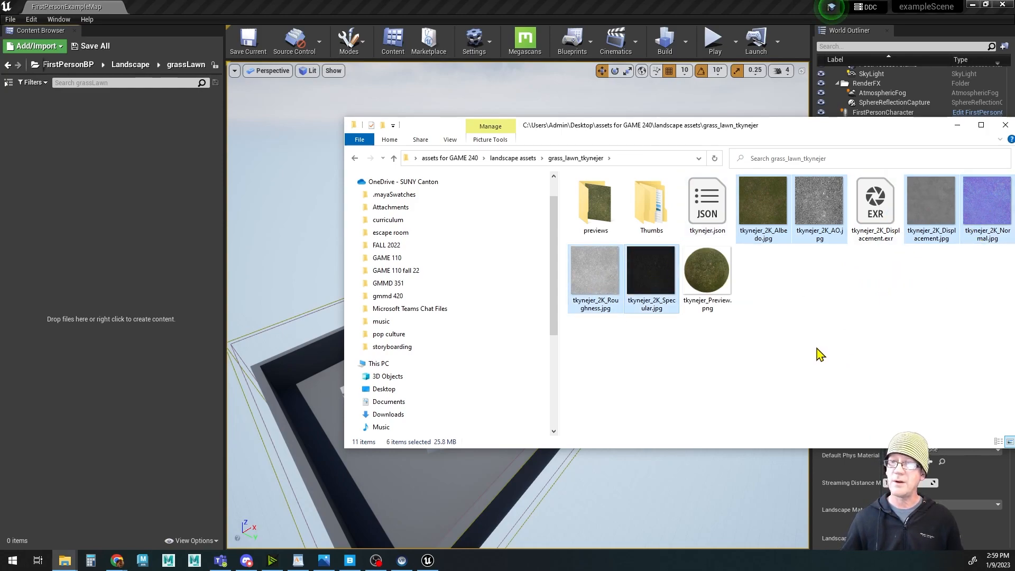
{"action": "left_click_drag", "start_coordinate": [767, 212], "coordinate": [109, 222]}
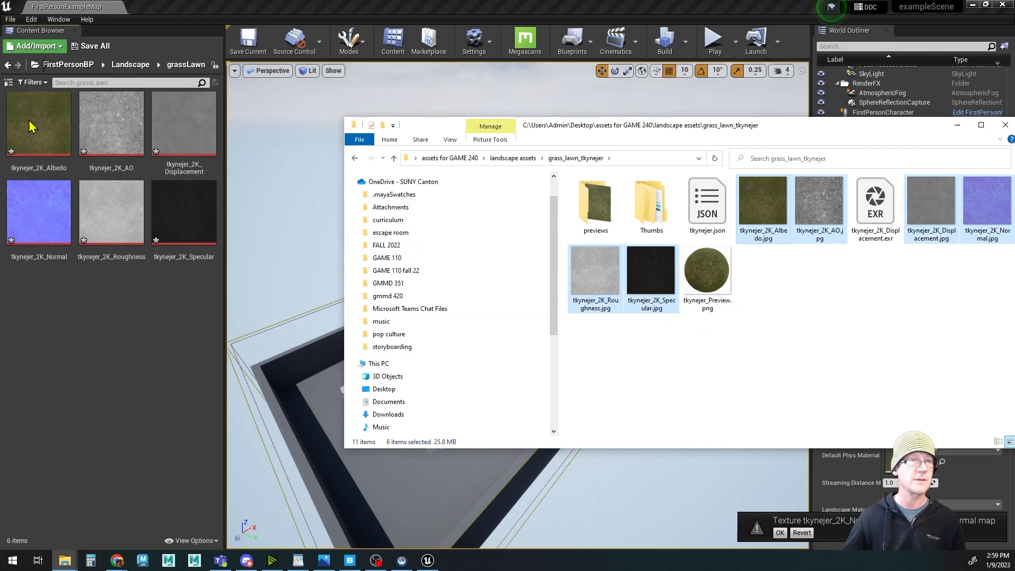
Step: Check the imported textures in the grassLawn folder and return to the Landscape folder
{"action": "left_click", "coordinate": [135, 68]}
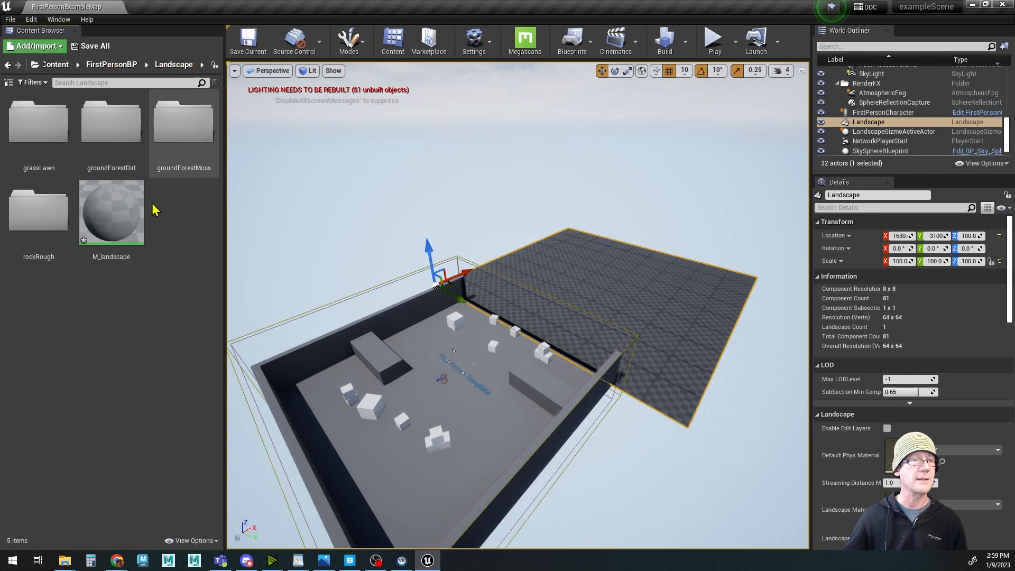
{"action": "left_click", "coordinate": [41, 129]}
{"action": "double_click", "coordinate": [42, 129]}
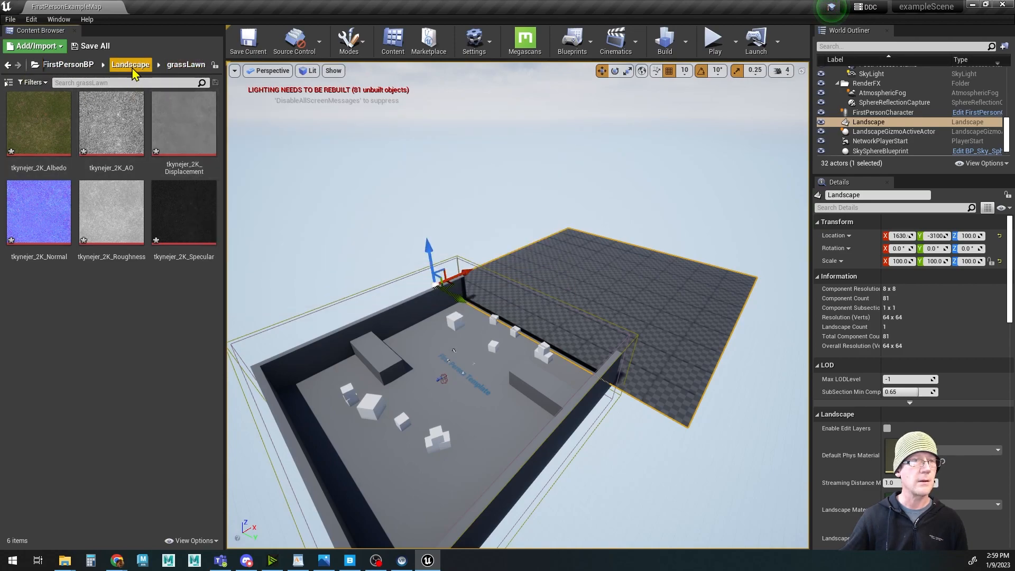
{"action": "left_click", "coordinate": [158, 66]}
{"action": "left_click", "coordinate": [138, 67]}
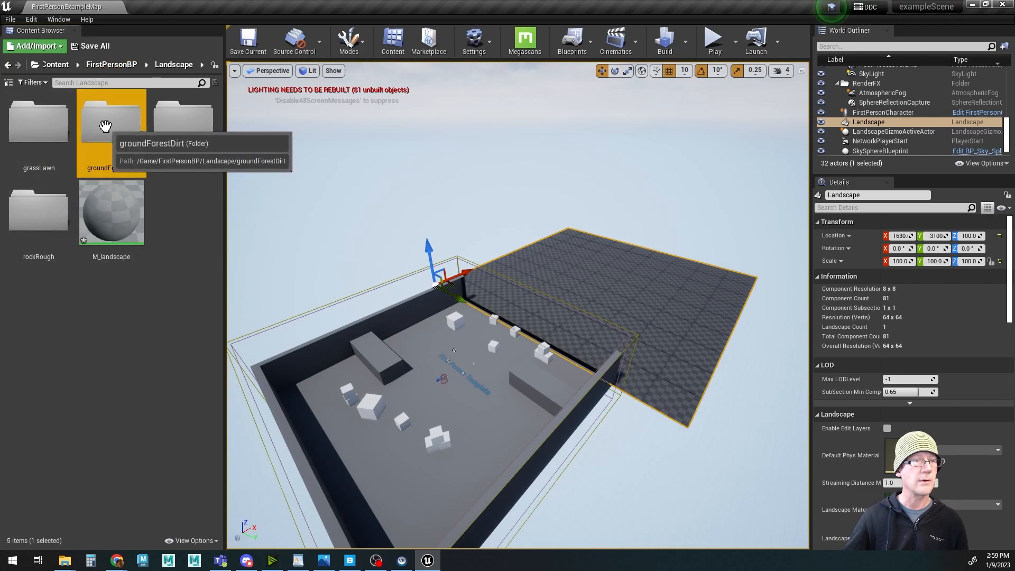
Step: Import the albedo, AO, displacement, normal, roughness and specular JPGs from File Explorer's ground_forest_vmhkbcug folder into the groundForestDirt folder
{"action": "double_click", "coordinate": [106, 129]}
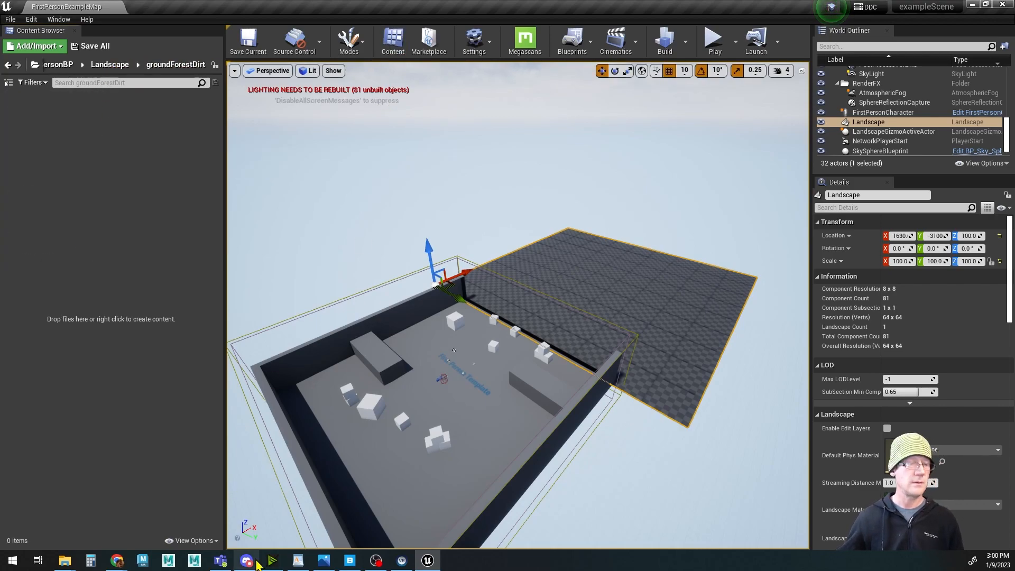
{"action": "mouse_move", "coordinate": [65, 563]}
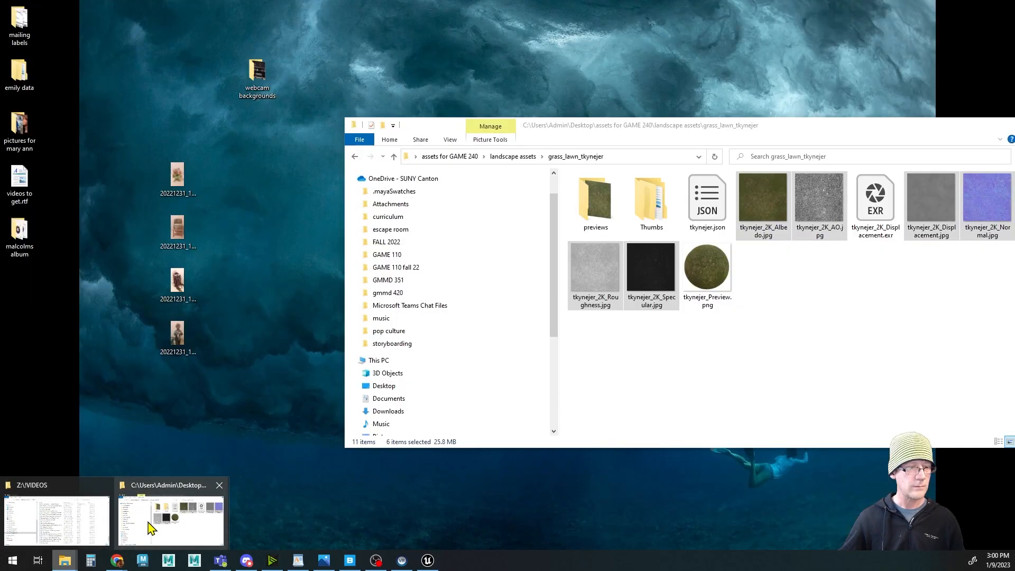
{"action": "left_click", "coordinate": [149, 527]}
{"action": "left_click", "coordinate": [394, 157]}
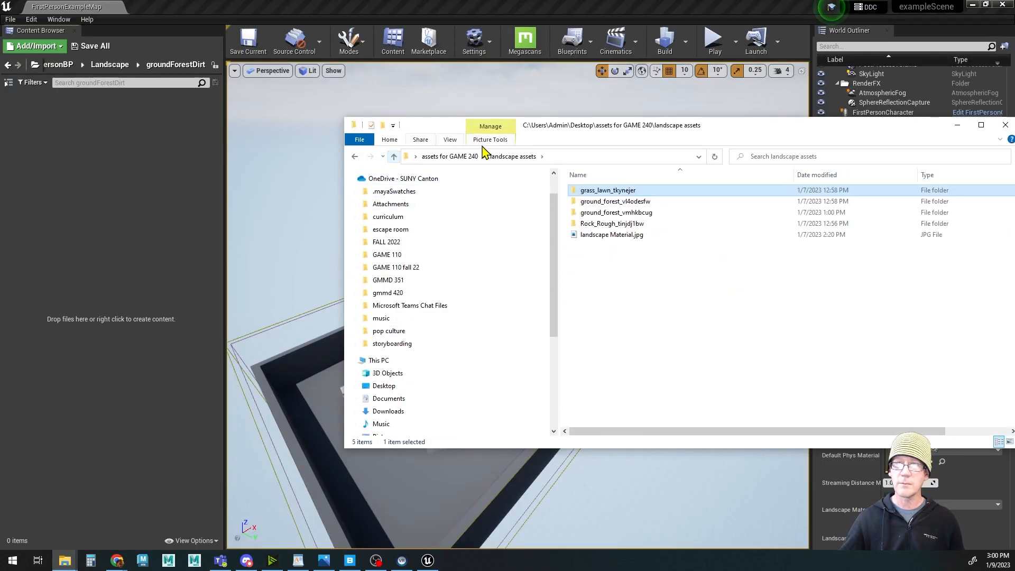
{"action": "double_click", "coordinate": [575, 214]}
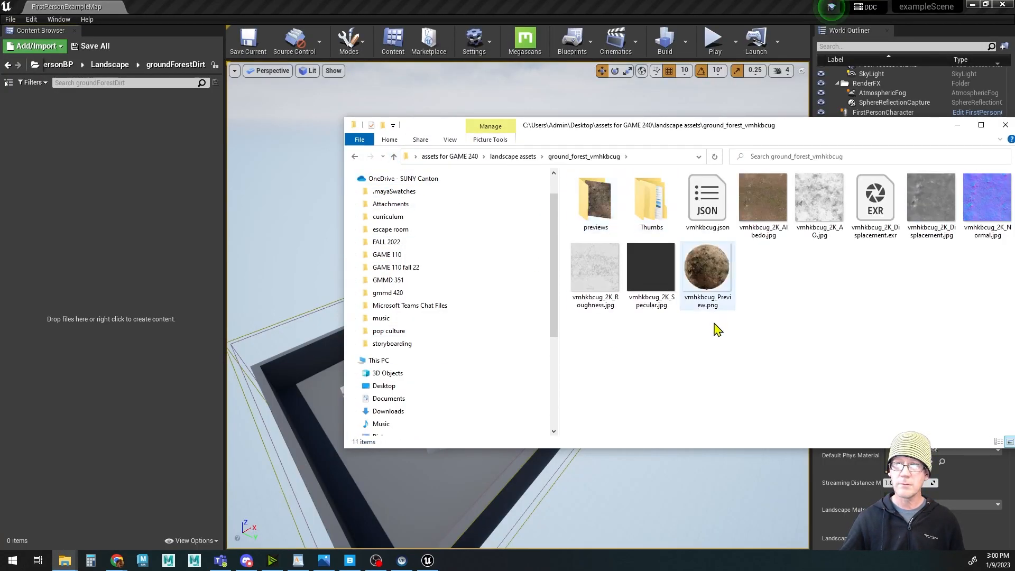
{"action": "left_click", "coordinate": [757, 207]}
{"action": "left_click", "coordinate": [810, 206], "text": "ctrl"}
{"action": "left_click", "coordinate": [916, 209], "text": "ctrl"}
{"action": "left_click", "coordinate": [588, 274], "text": "ctrl"}
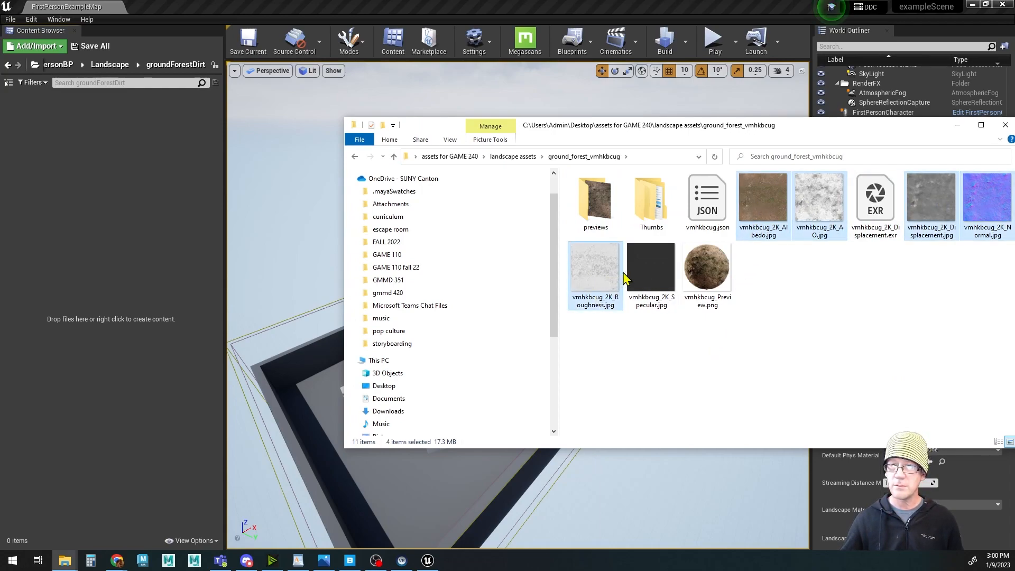
{"action": "left_click", "coordinate": [638, 271], "text": "ctrl"}
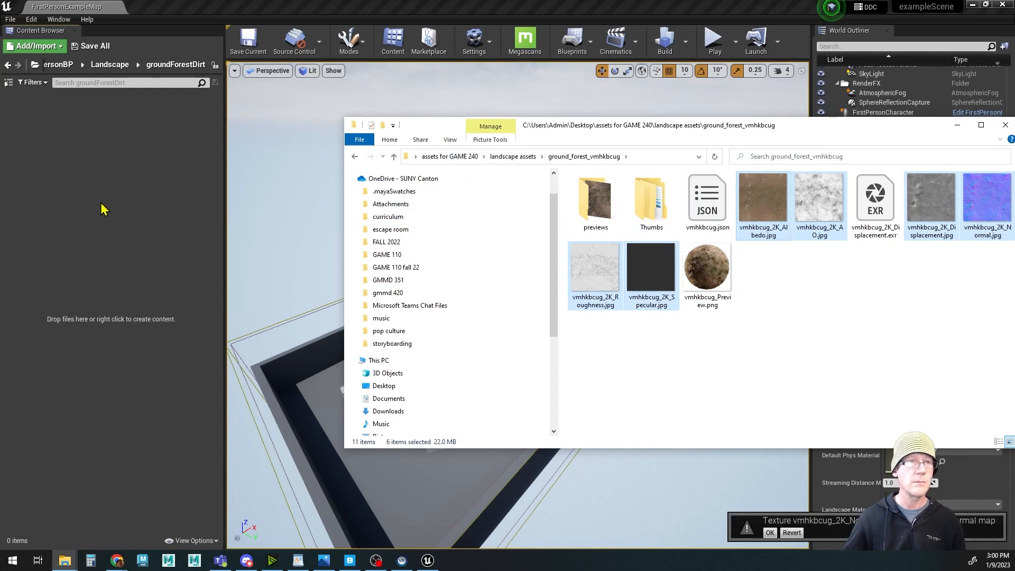
Step: Import the albedo, AO, displacement, normal, roughness and specular JPGs from File Explorer's ground_forest_vl4odesfw folder into the groundForestMoss folder
{"action": "left_click", "coordinate": [110, 64]}
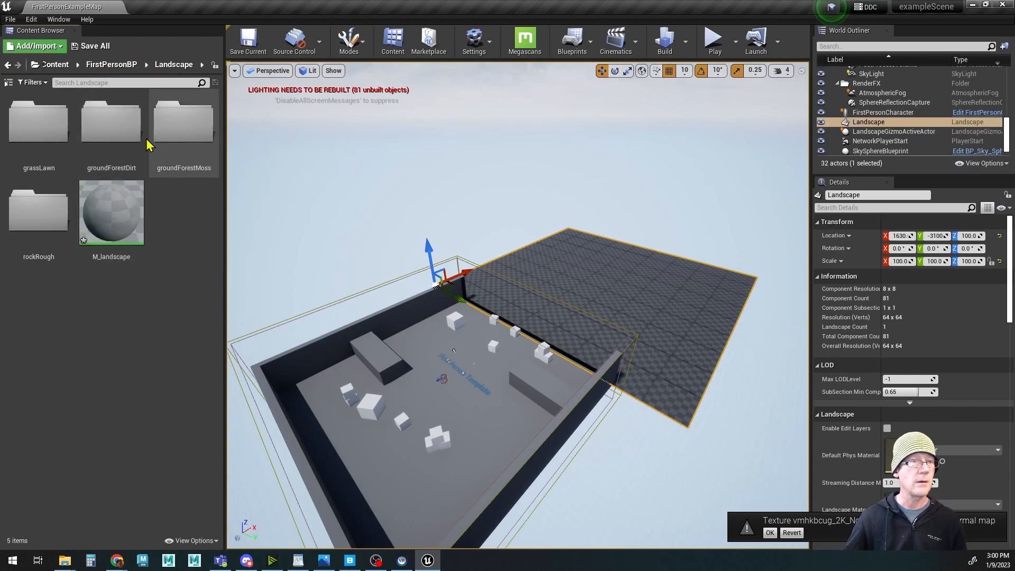
{"action": "double_click", "coordinate": [182, 129]}
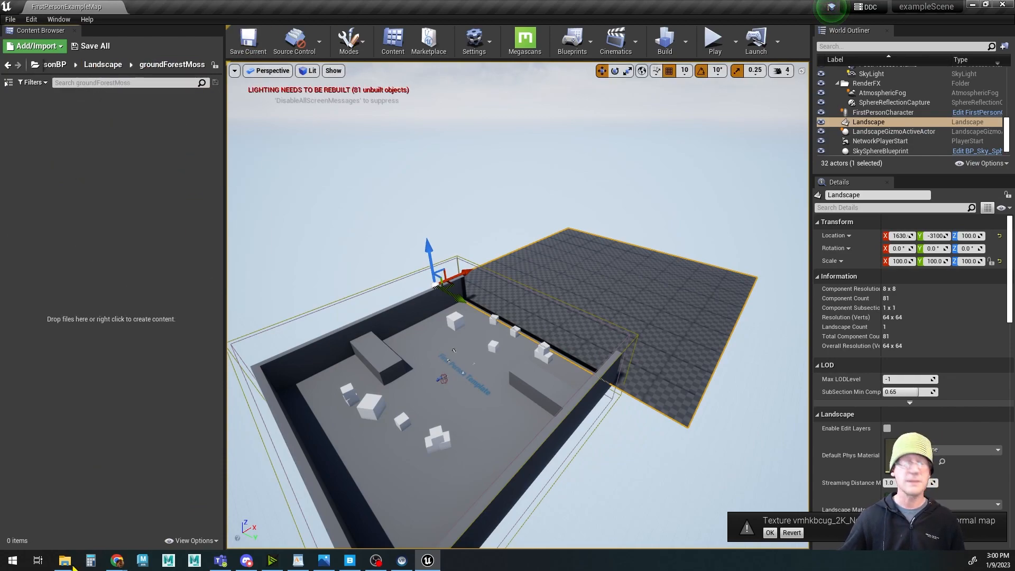
{"action": "mouse_move", "coordinate": [68, 562]}
{"action": "left_click", "coordinate": [167, 523]}
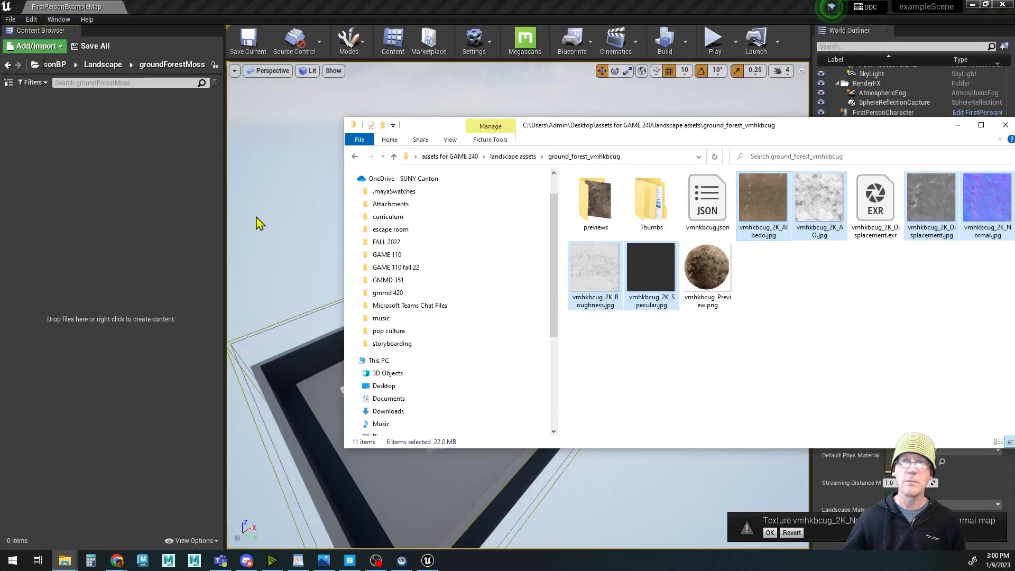
{"action": "left_click", "coordinate": [394, 156]}
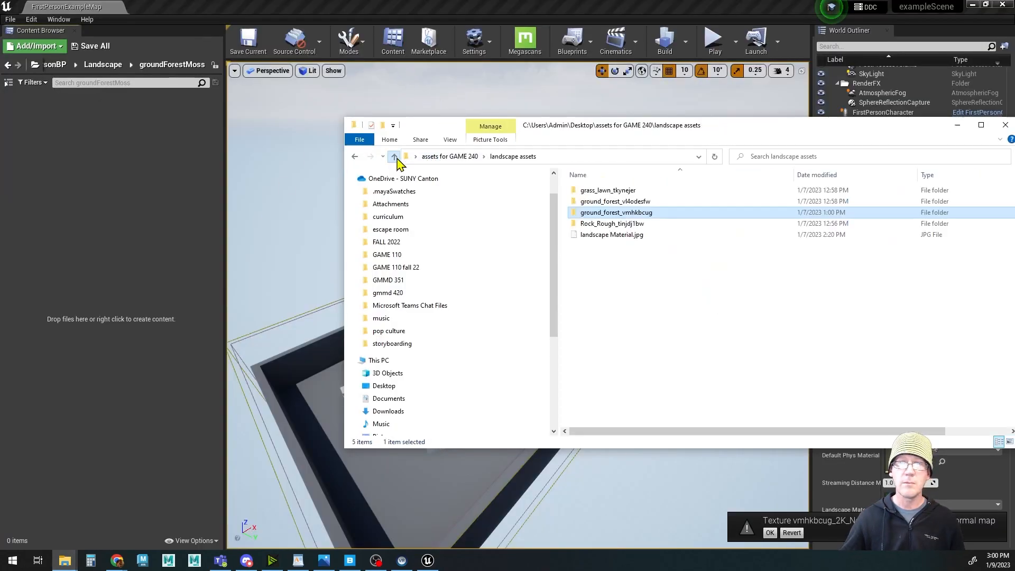
{"action": "double_click", "coordinate": [576, 204]}
{"action": "left_click", "coordinate": [763, 199]}
{"action": "left_click", "coordinate": [819, 200], "text": "ctrl"}
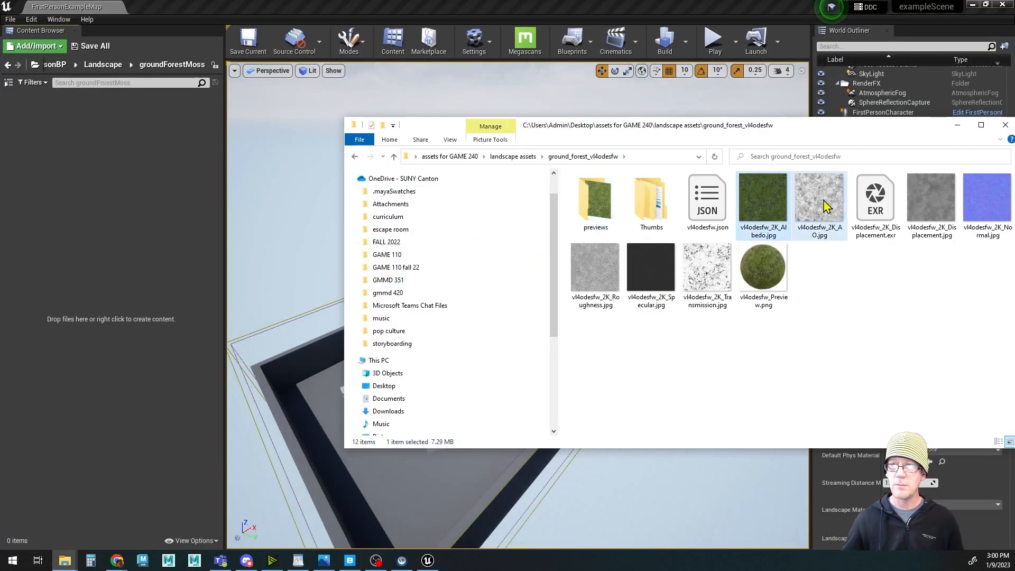
{"action": "left_click", "coordinate": [918, 202], "text": "ctrl"}
{"action": "left_click", "coordinate": [987, 201], "text": "ctrl"}
{"action": "left_click", "coordinate": [599, 279], "text": "ctrl"}
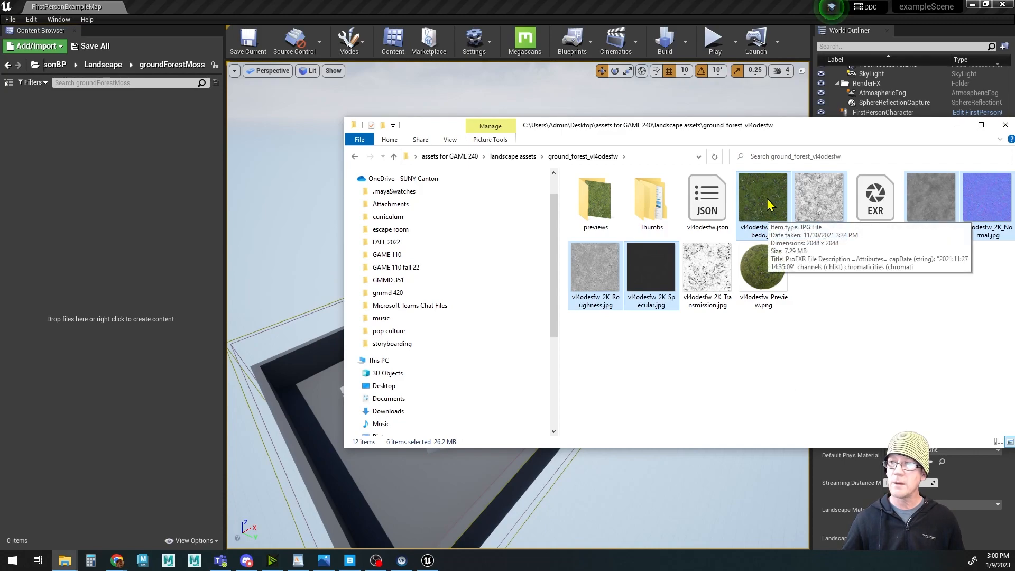
{"action": "left_click_drag", "start_coordinate": [769, 204], "coordinate": [225, 240]}
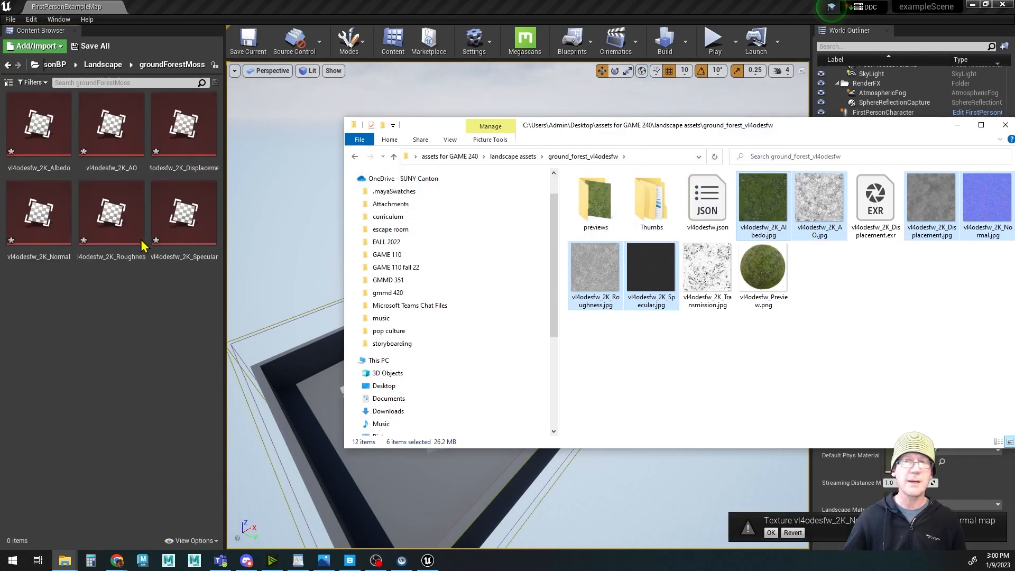
Step: Open the rockRough folder in the Content Browser and the Rock_Rough_tinjdj1bw folder in File Explorer
{"action": "left_click", "coordinate": [162, 67]}
{"action": "left_click", "coordinate": [103, 64]}
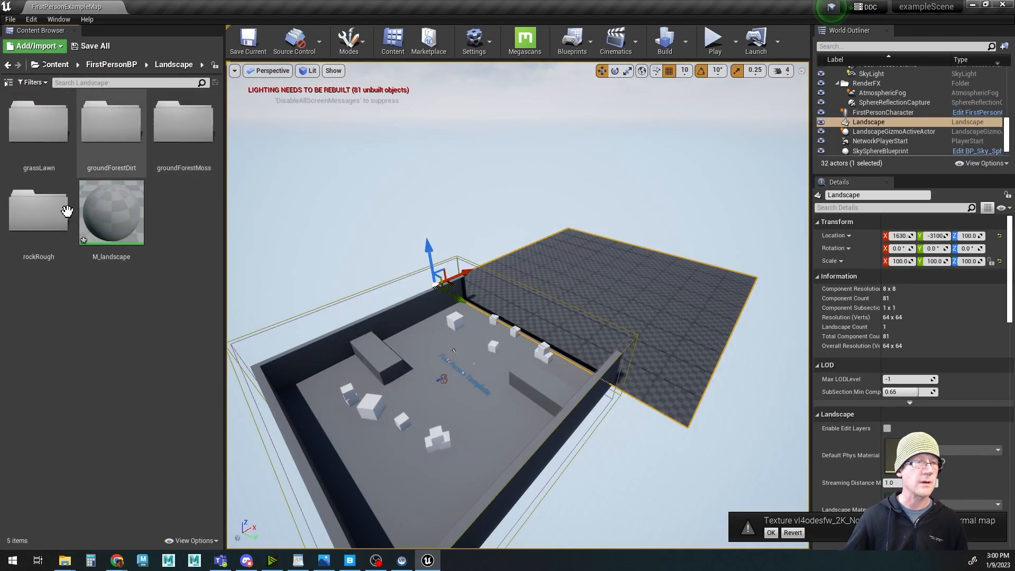
{"action": "double_click", "coordinate": [43, 215]}
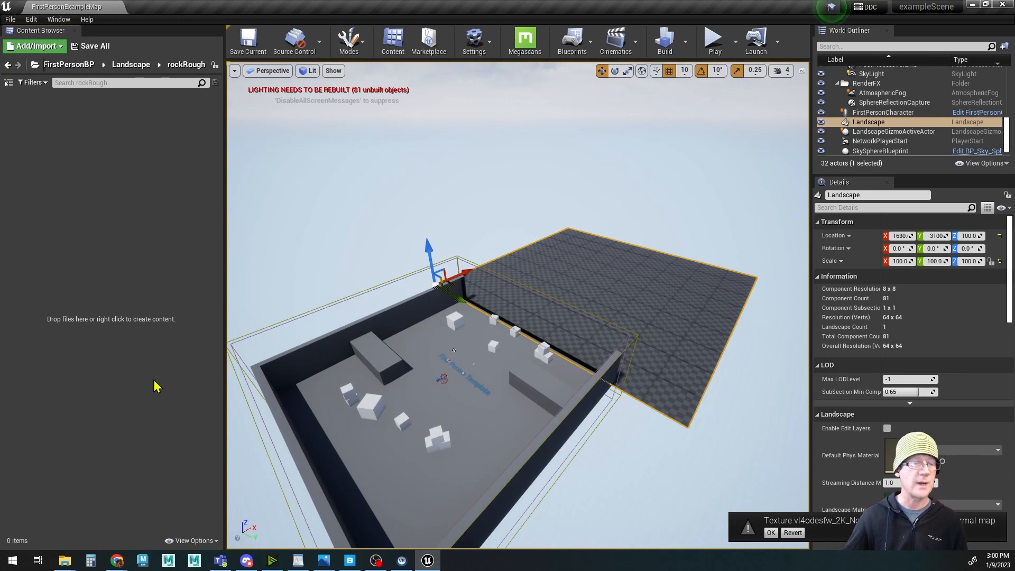
{"action": "mouse_move", "coordinate": [63, 561]}
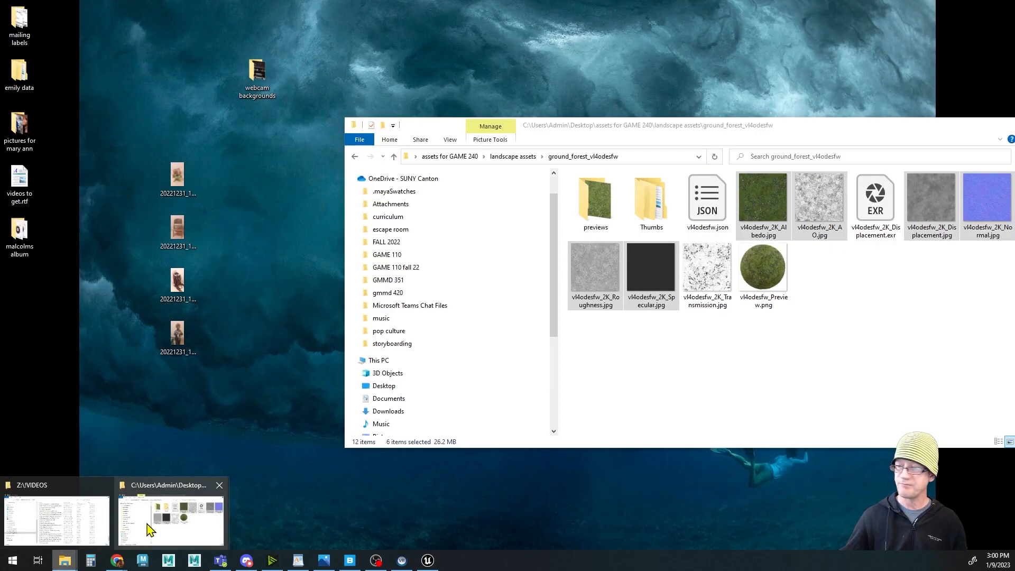
{"action": "left_click", "coordinate": [152, 527]}
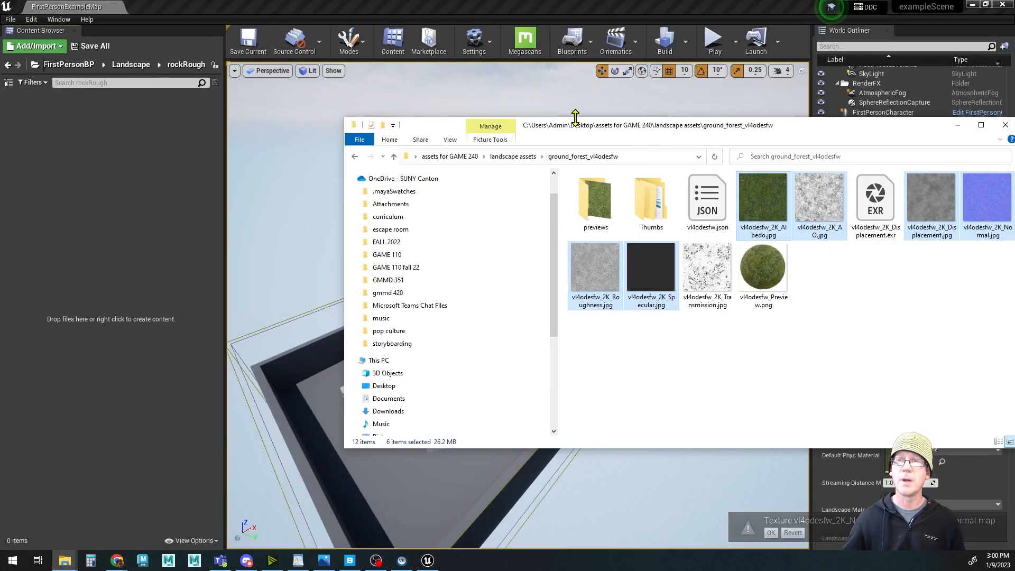
{"action": "left_click", "coordinate": [394, 157]}
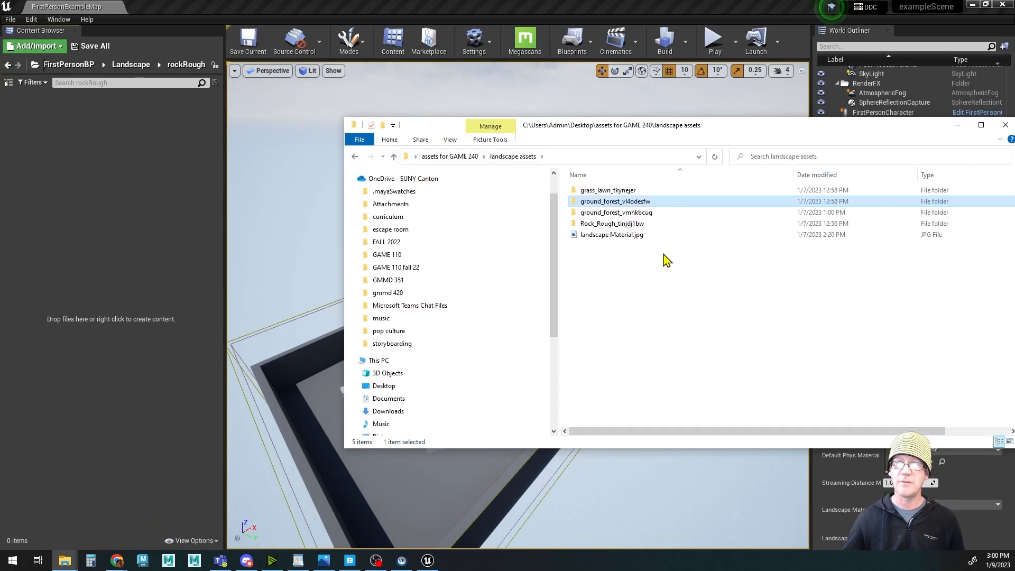
{"action": "double_click", "coordinate": [576, 224]}
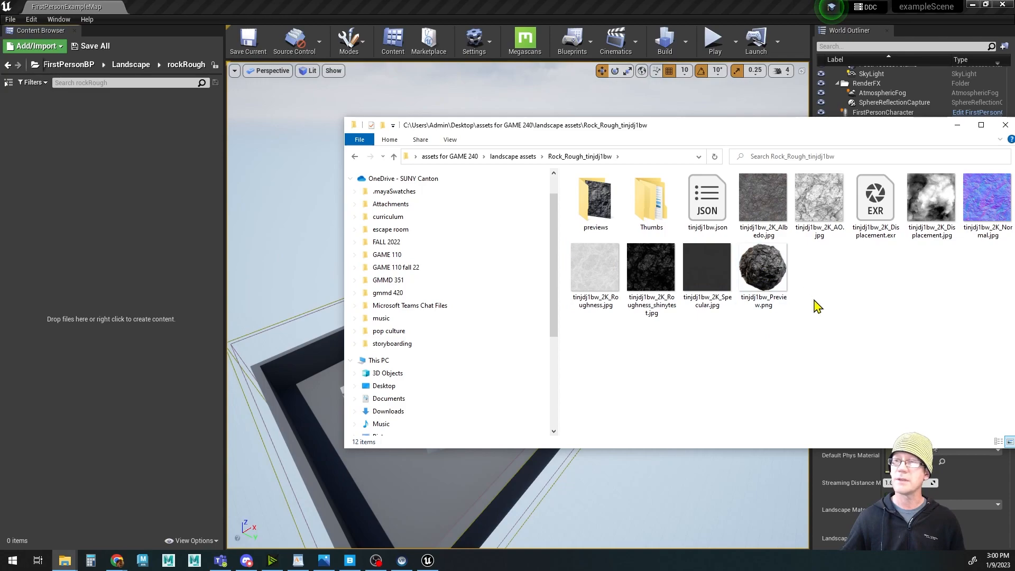
Step: Import the albedo, AO, displacement, normal, roughness, roughness_shinytest and specular JPGs into the rockRough folder, and return to the Landscape folder
{"action": "left_click", "coordinate": [932, 207]}
{"action": "left_click", "coordinate": [763, 208]}
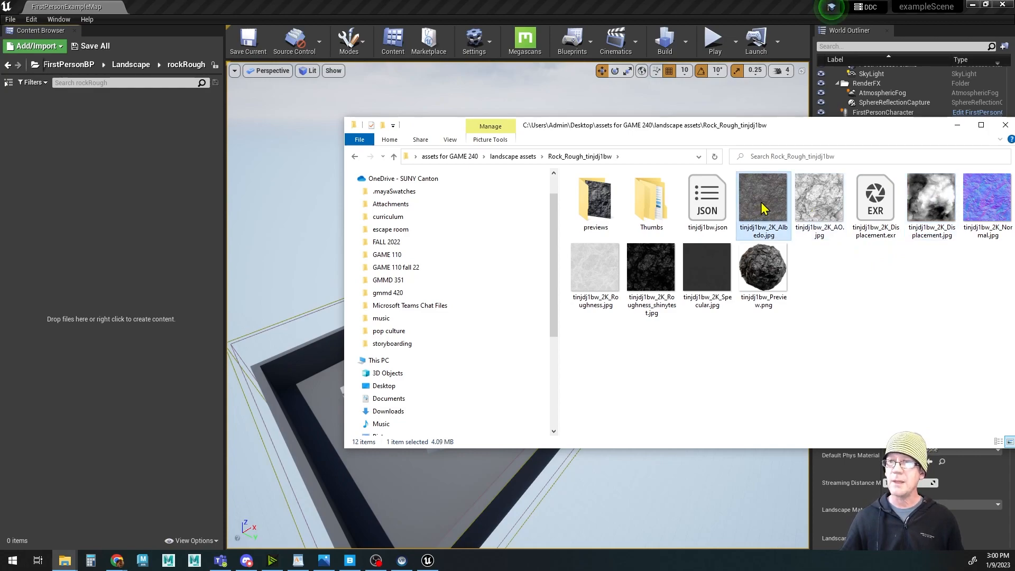
{"action": "left_click", "coordinate": [819, 206], "text": "ctrl"}
{"action": "left_click", "coordinate": [932, 206], "text": "ctrl"}
{"action": "left_click", "coordinate": [986, 206], "text": "ctrl"}
{"action": "left_click", "coordinate": [589, 271], "text": "ctrl"}
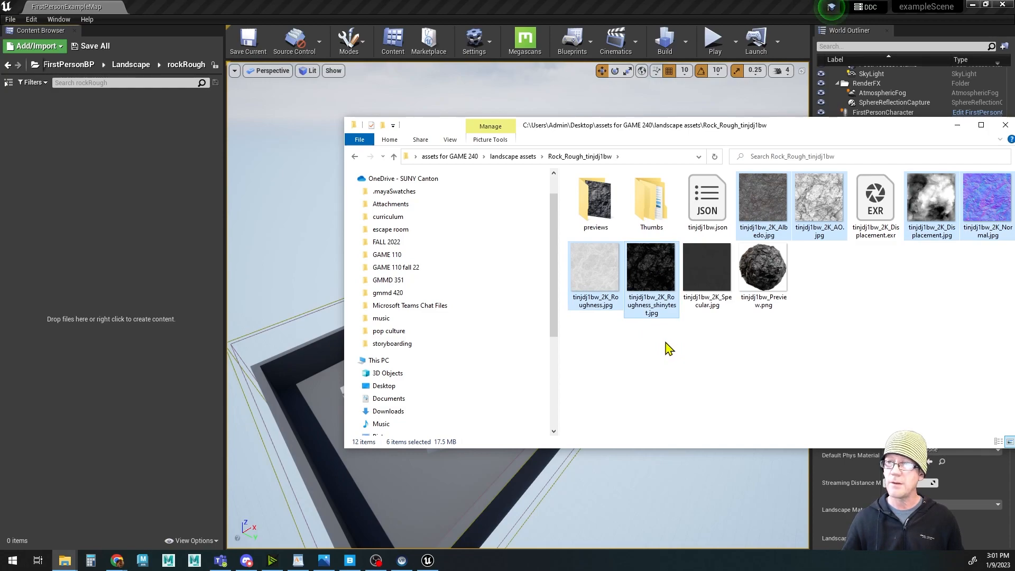
{"action": "left_click", "coordinate": [710, 274], "text": "ctrl"}
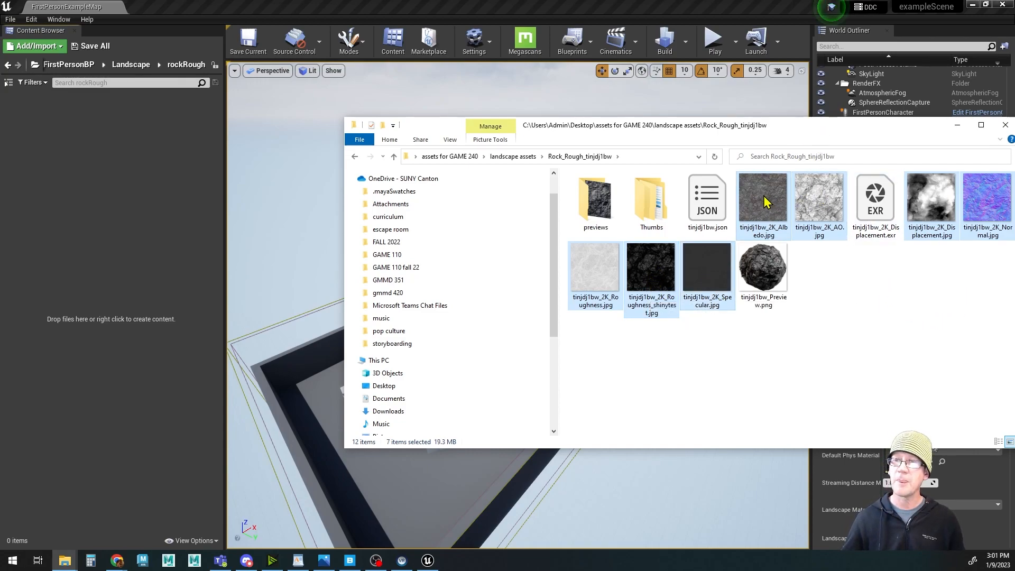
{"action": "left_click_drag", "start_coordinate": [767, 201], "coordinate": [219, 245]}
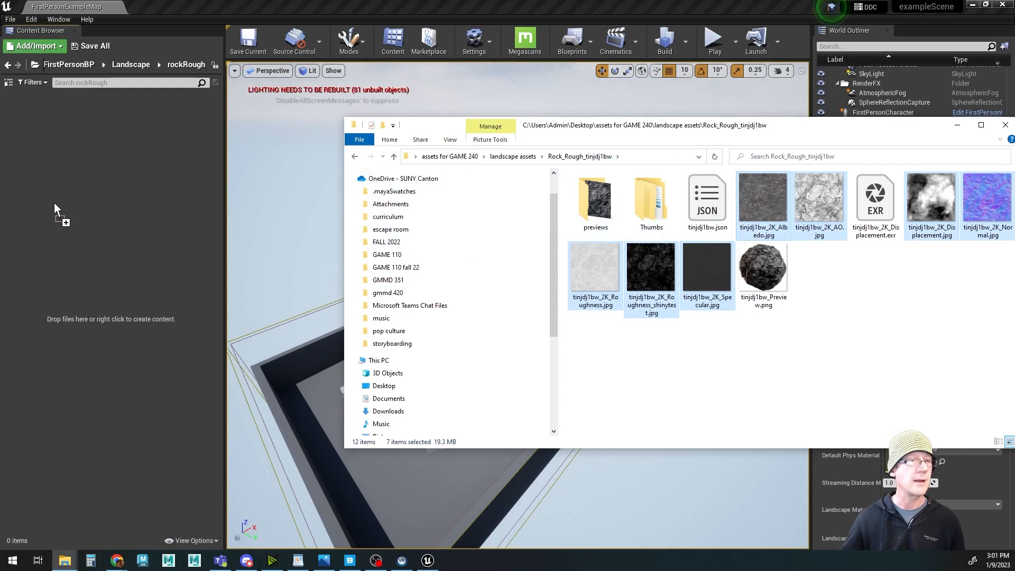
{"action": "left_click_drag", "start_coordinate": [66, 211], "coordinate": [106, 226]}
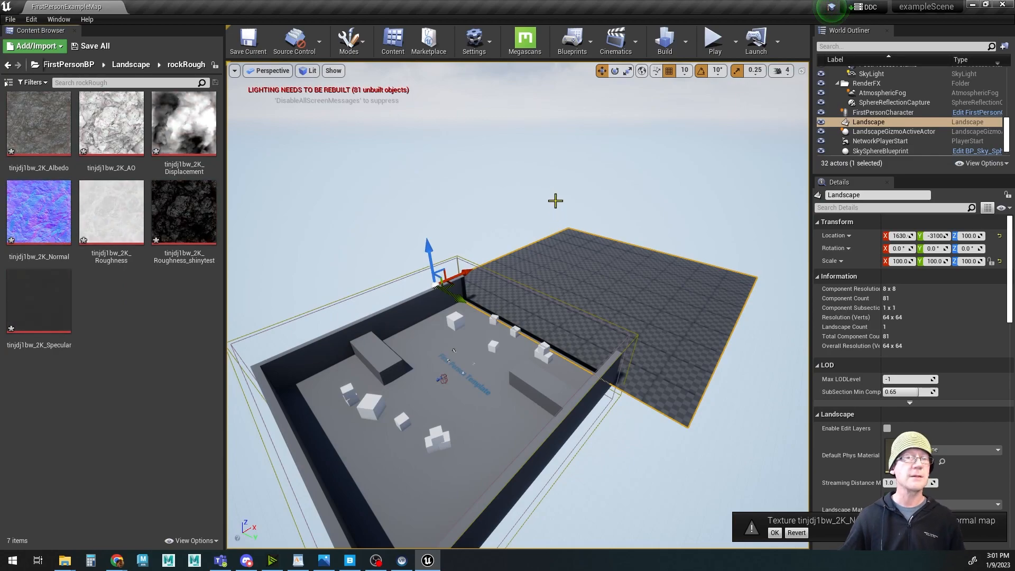
{"action": "left_click", "coordinate": [131, 64]}
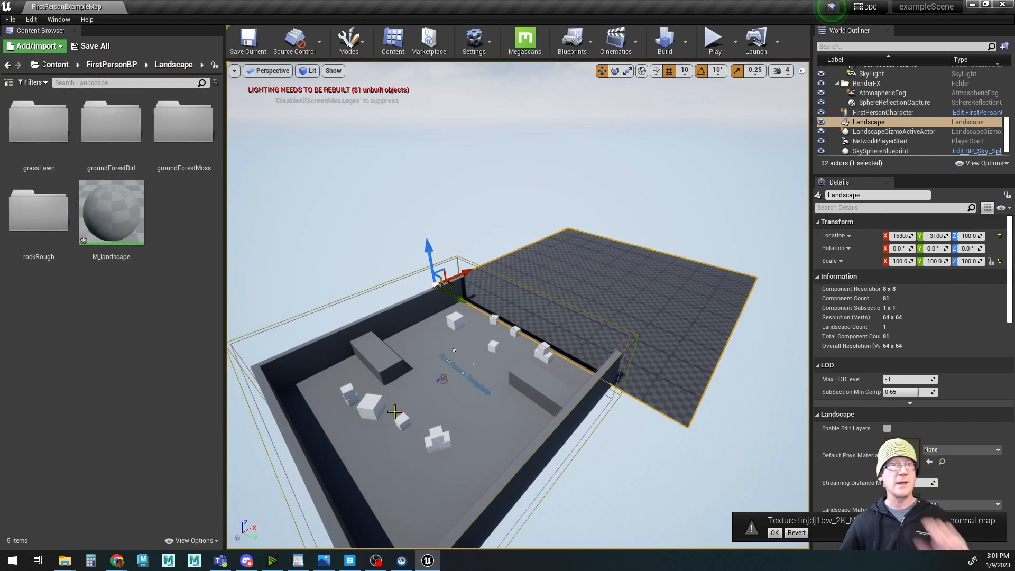
{"action": "left_click_drag", "start_coordinate": [494, 397], "coordinate": [470, 387], "text": "alt"}
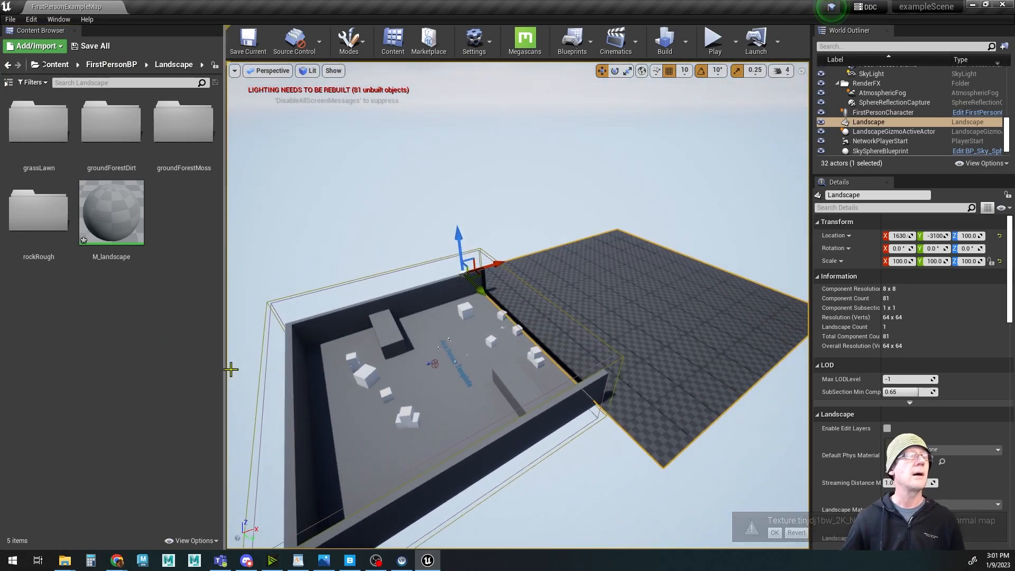
{"action": "middle_click_drag", "start_coordinate": [569, 391], "coordinate": [489, 380], "text": "alt"}
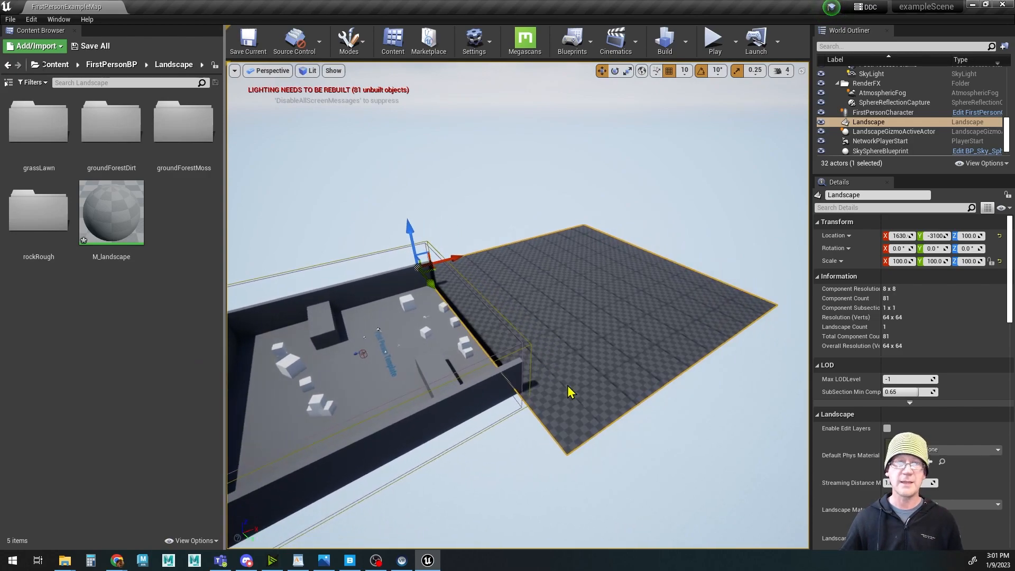
{"action": "double_click", "coordinate": [39, 125]}
{"action": "left_click", "coordinate": [131, 64]}
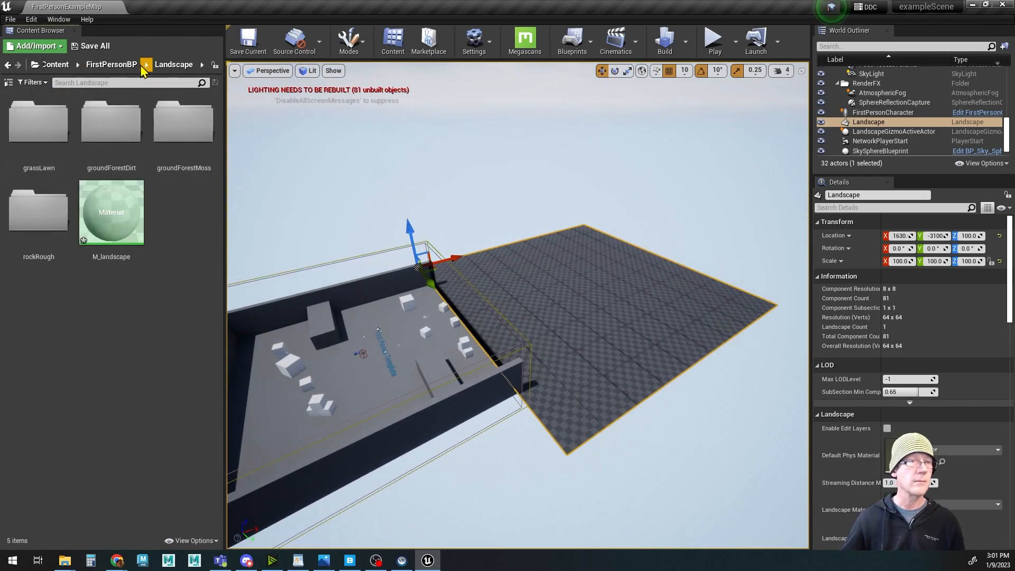
Step: Open the M_landscape material in a maximized material editor and bring up the list of available nodes in the empty graph
{"action": "left_click", "coordinate": [115, 243]}
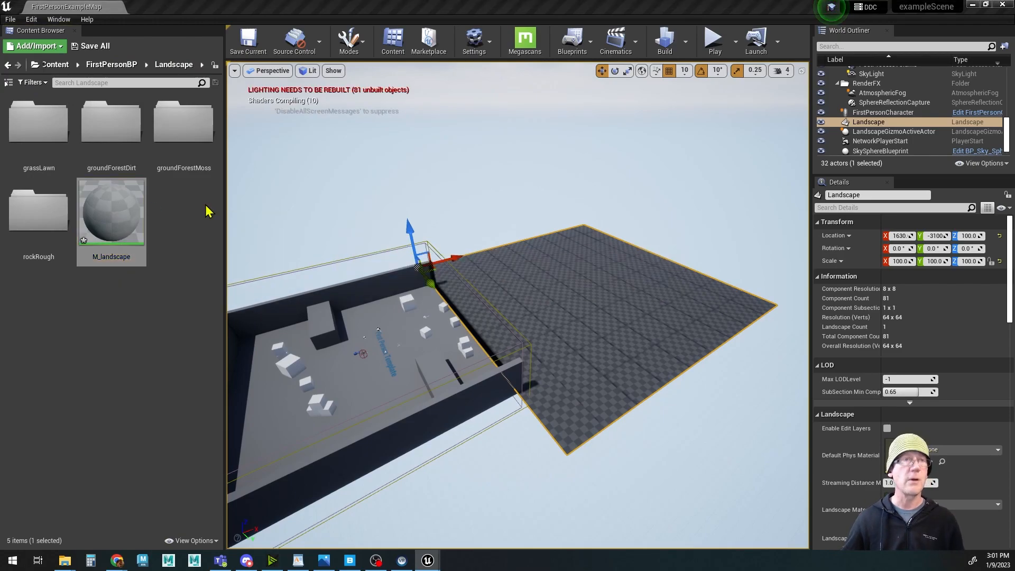
{"action": "left_click_drag", "start_coordinate": [264, 0], "coordinate": [454, 83]}
{"action": "double_click", "coordinate": [456, 87]}
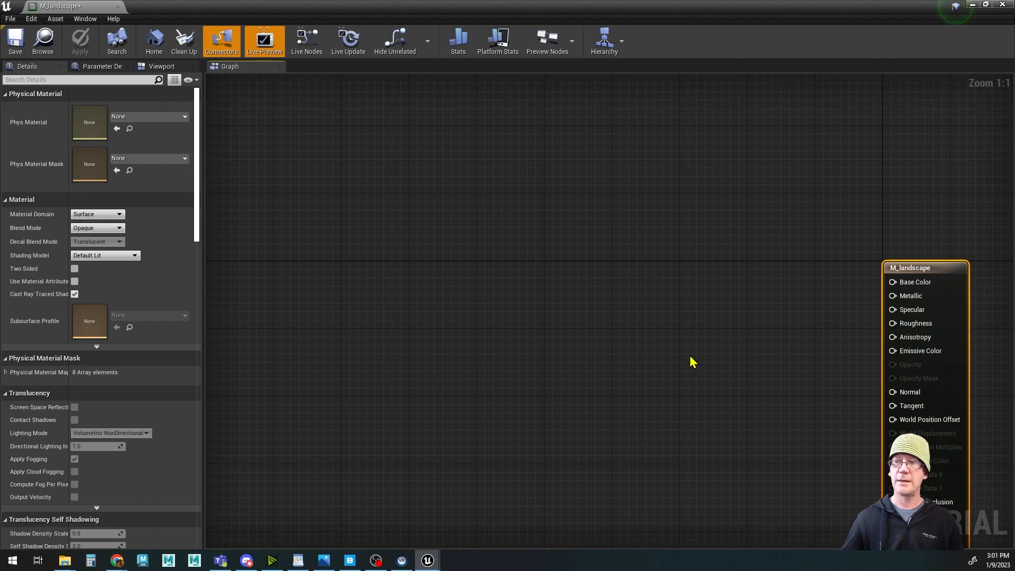
{"action": "scroll", "coordinate": [692, 363], "scroll_direction": "down", "scroll_amount": 2}
{"action": "right_click_drag", "start_coordinate": [684, 353], "coordinate": [528, 295]}
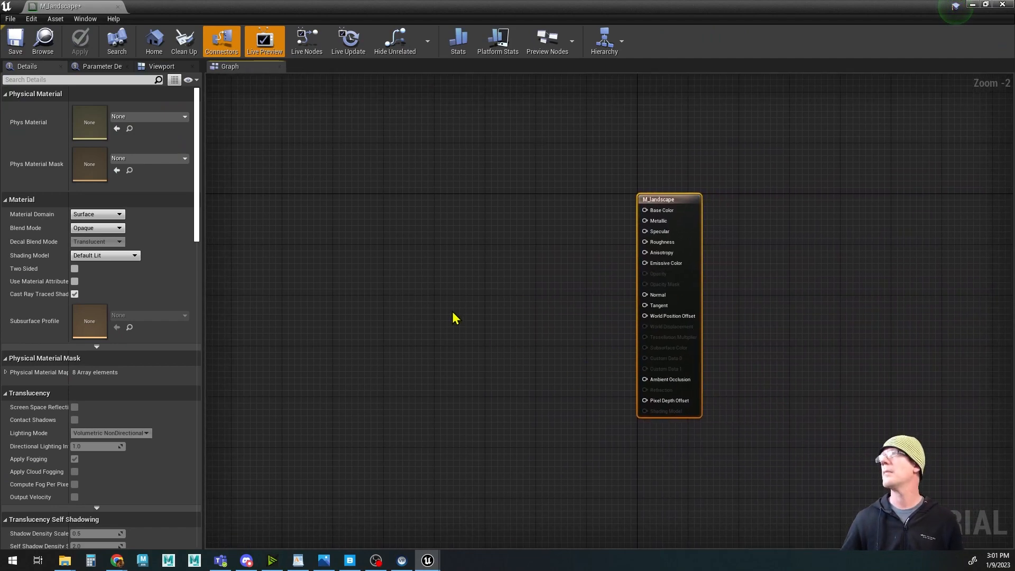
{"action": "right_click_drag", "start_coordinate": [451, 317], "coordinate": [596, 306]}
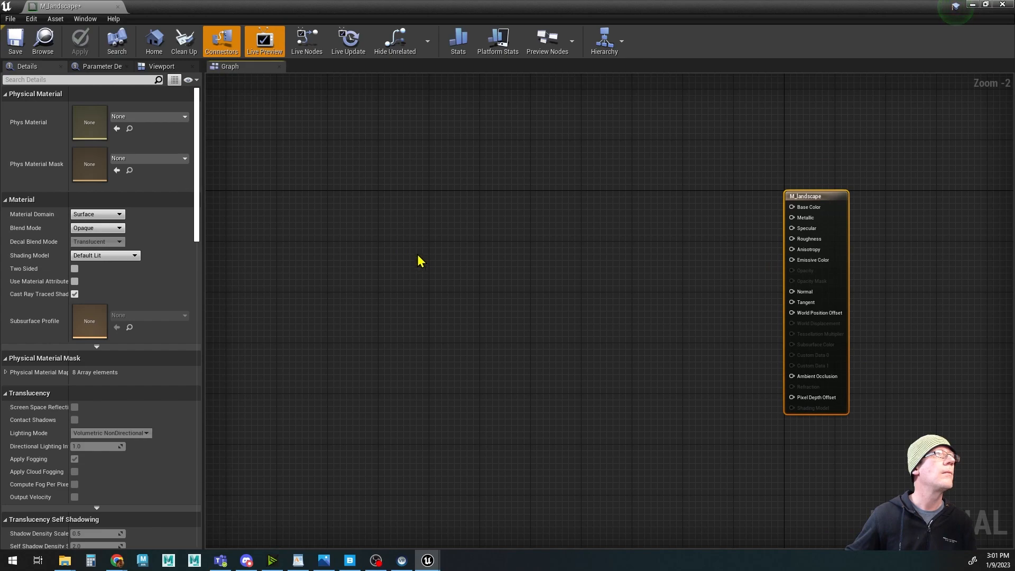
{"action": "right_click", "coordinate": [429, 223]}
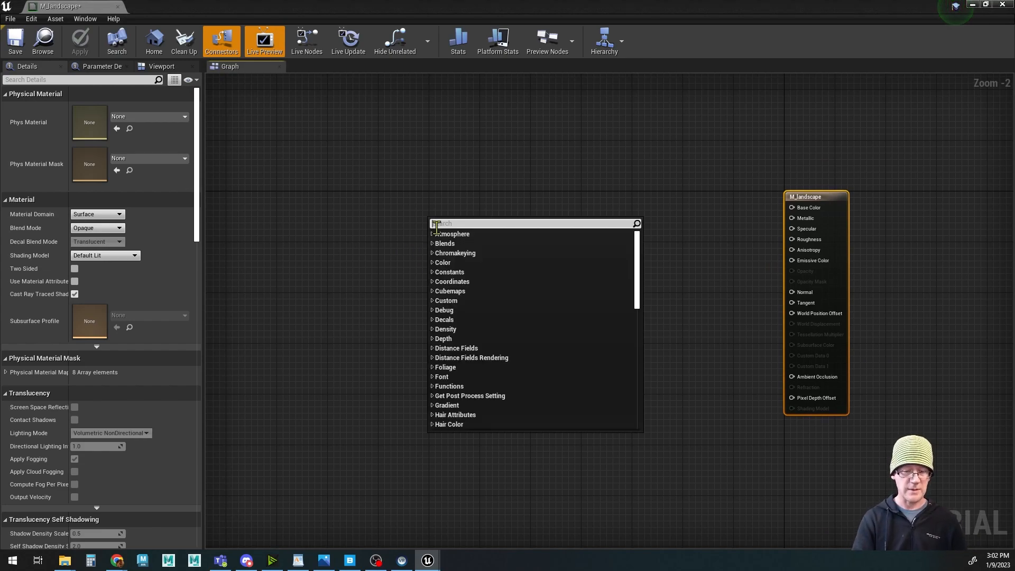
{"action": "type", "text": "layer"}
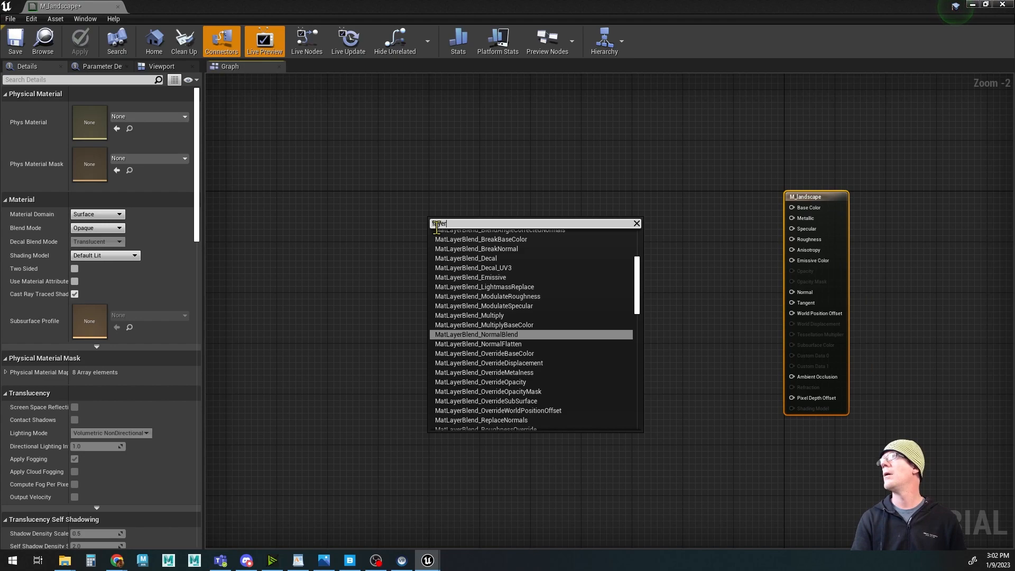
{"action": "type", "text": "b"}
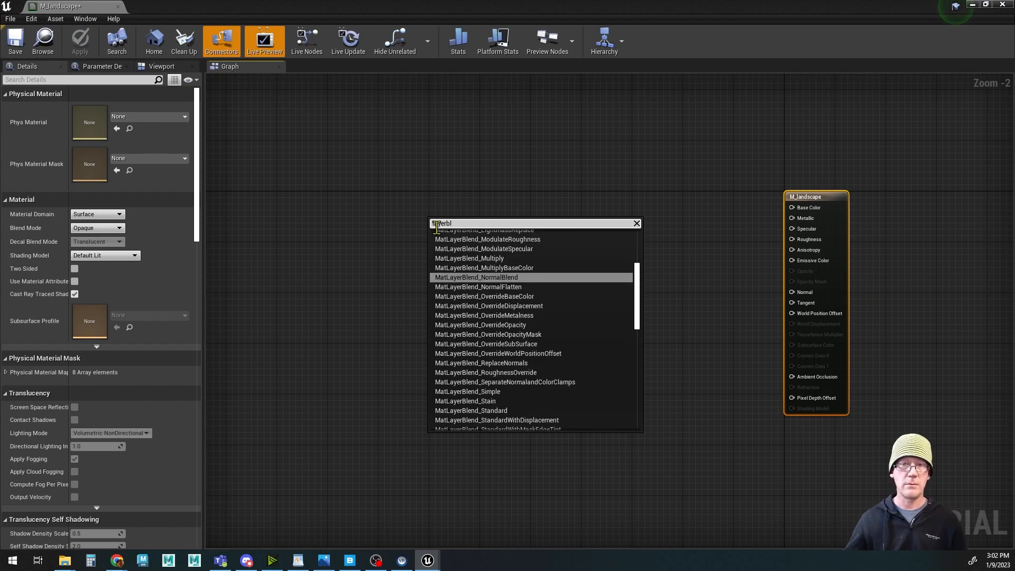
{"action": "type", "text": "l"}
{"action": "key", "text": "BackSpace"}
{"action": "key", "text": "BackSpace"}
{"action": "key", "text": "BackSpace"}
{"action": "key", "text": "BackSpace"}
{"action": "key", "text": "BackSpace"}
{"action": "key", "text": "BackSpace"}
{"action": "key", "text": "BackSpace"}
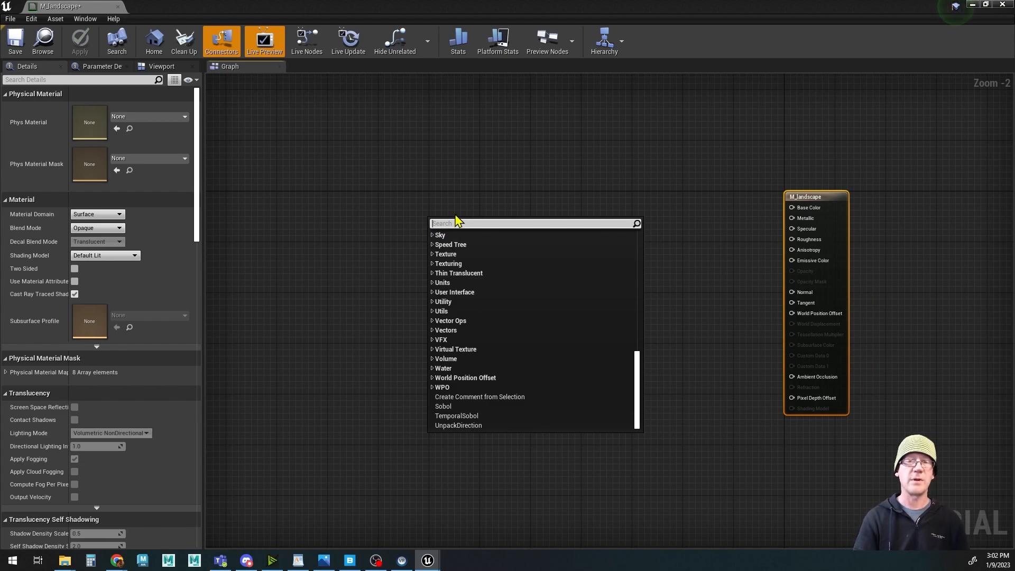
Step: Add a LandscapeLayerBlend node to the graph and place it just left of the M_landscape output node
{"action": "type", "text": "landsc"}
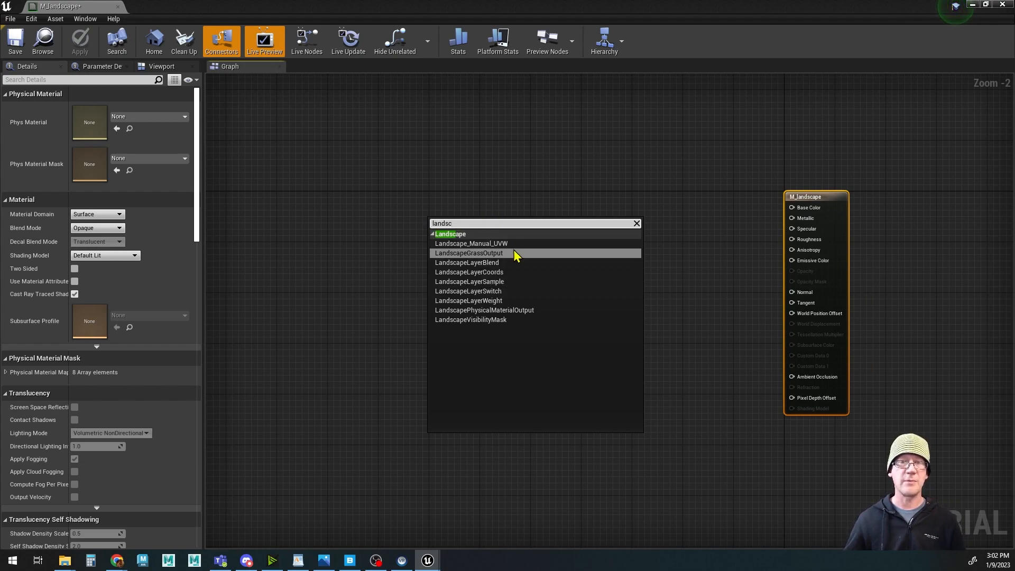
{"action": "left_click", "coordinate": [475, 263]}
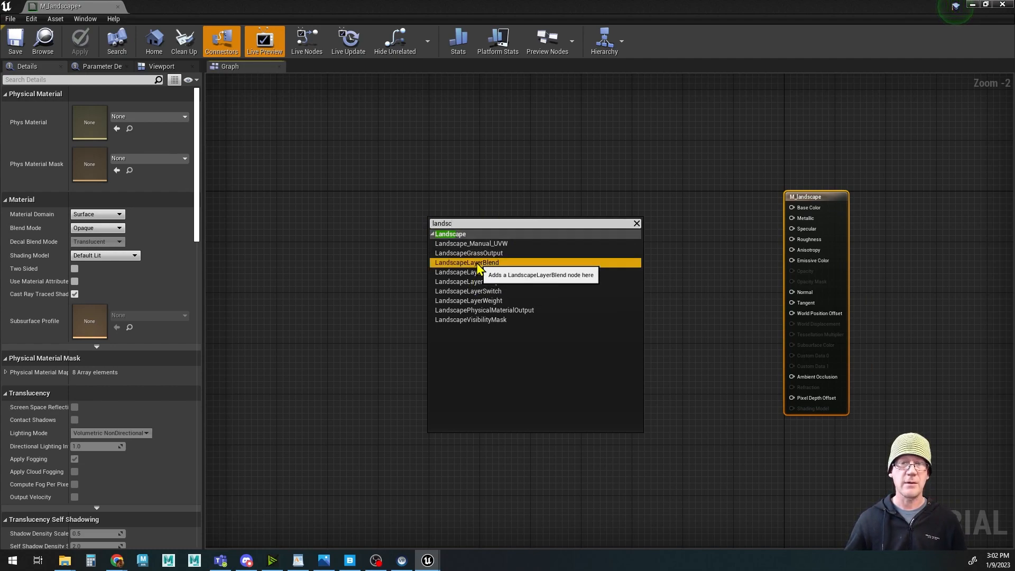
{"action": "left_click_drag", "start_coordinate": [447, 221], "coordinate": [643, 259]}
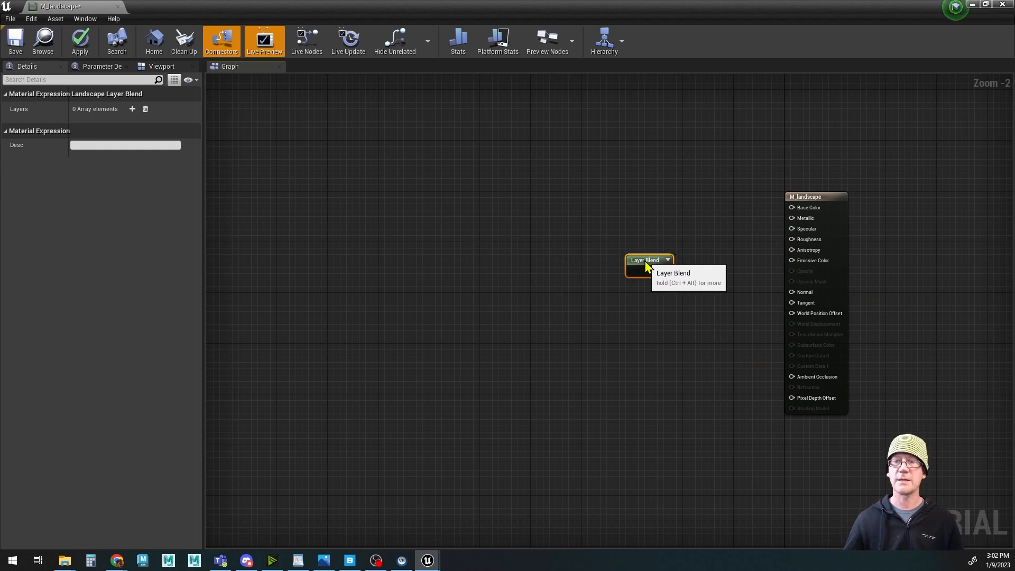
Step: Add a LandscapeLayerCoords node and place it well to the left of the Layer Blend node
{"action": "right_click", "coordinate": [444, 242]}
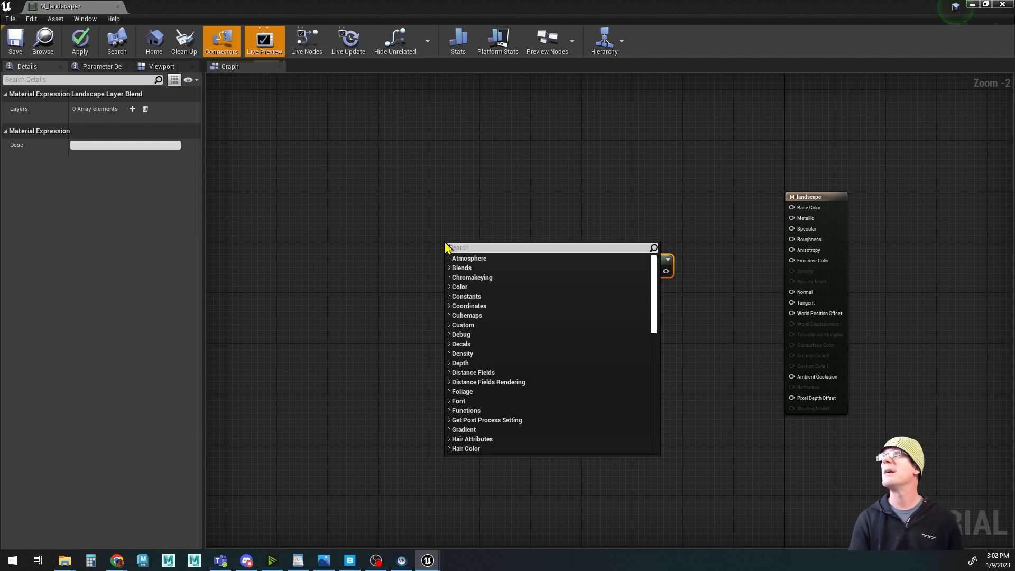
{"action": "type", "text": "landsc"}
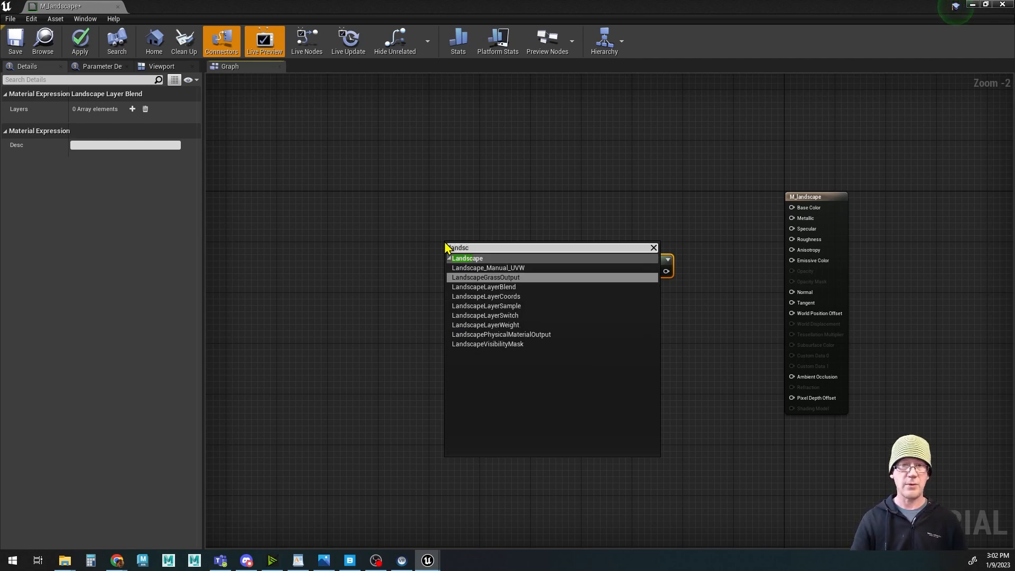
{"action": "left_click", "coordinate": [488, 298]}
{"action": "left_click_drag", "start_coordinate": [454, 246], "coordinate": [291, 260]}
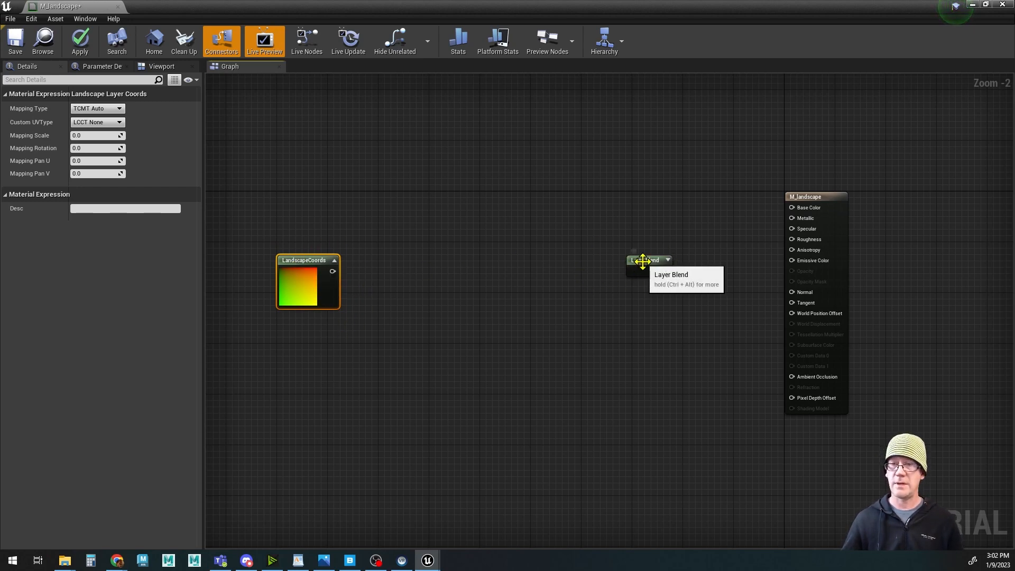
Step: Uncover the Content Browser beside the material editor and add the grassLawn albedo texture to the graph as a Texture Sample, above LandscapeCoords
{"action": "left_click", "coordinate": [642, 261]}
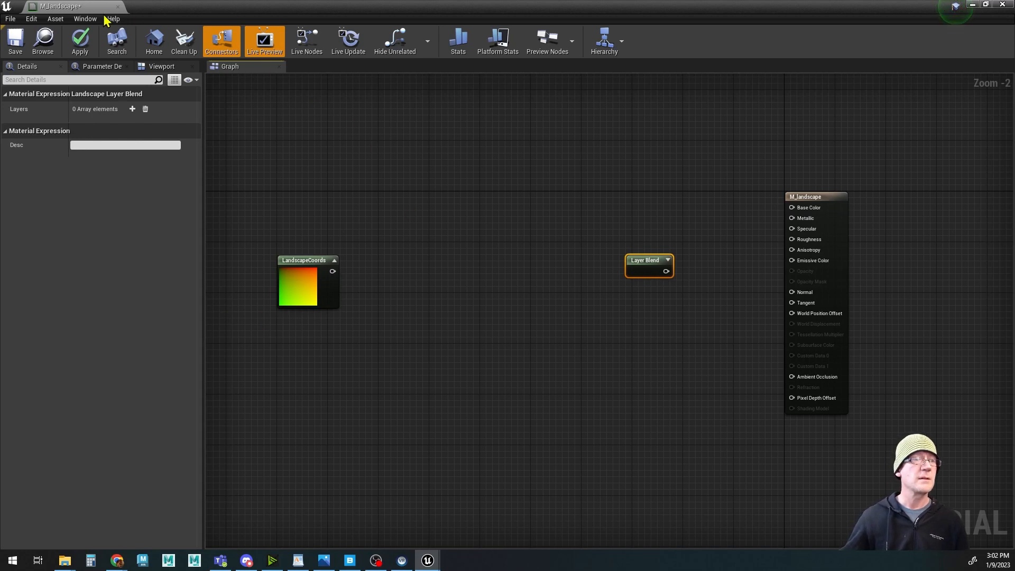
{"action": "left_click_drag", "start_coordinate": [146, 8], "coordinate": [382, 86]}
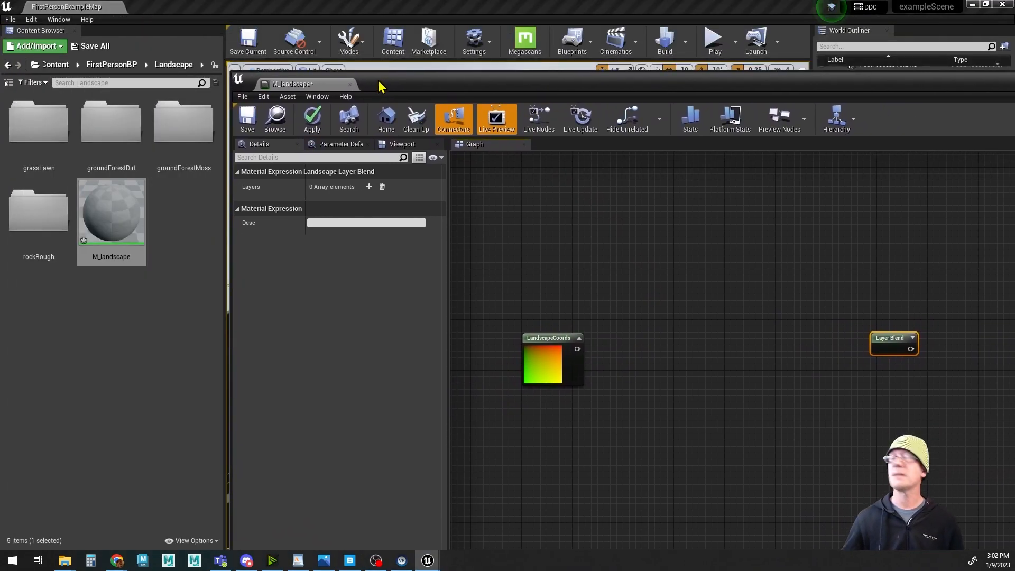
{"action": "double_click", "coordinate": [40, 135]}
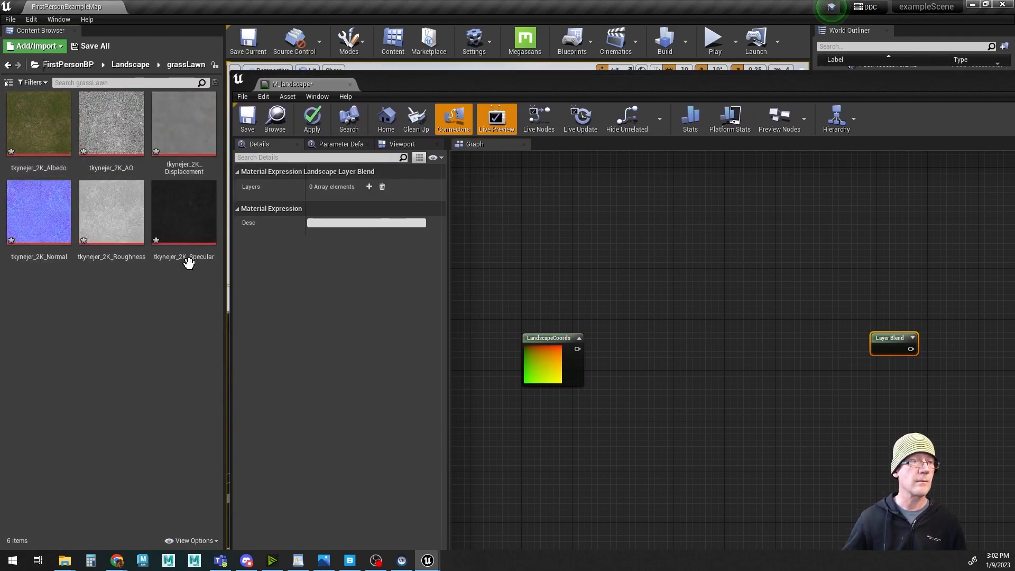
{"action": "left_click", "coordinate": [38, 128]}
{"action": "left_click_drag", "start_coordinate": [39, 132], "coordinate": [638, 226]}
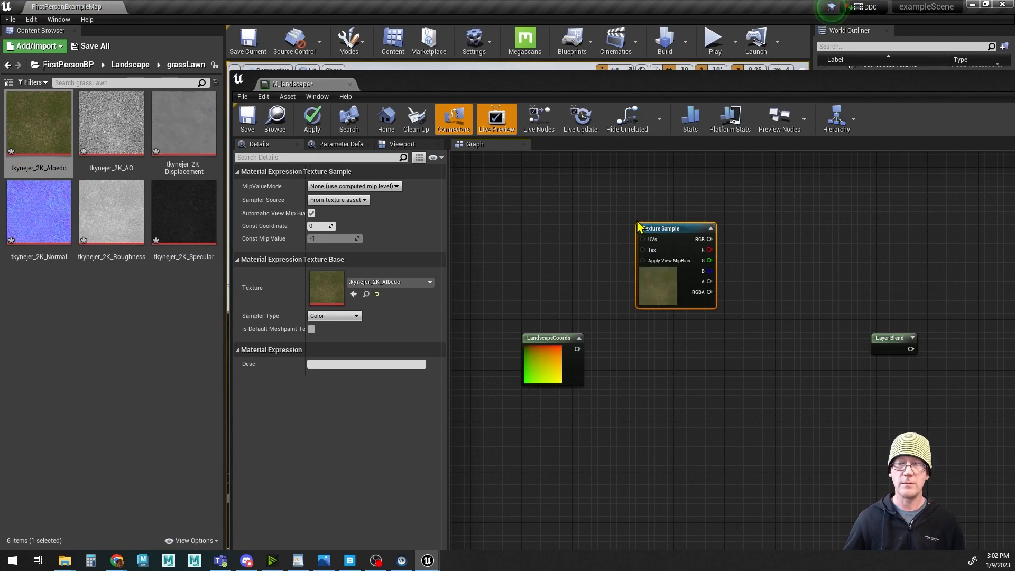
Step: Add the groundForestDirt albedo texture as a Texture Sample below the grass one, and return to the Landscape folder
{"action": "left_click", "coordinate": [130, 64]}
{"action": "double_click", "coordinate": [102, 125]}
{"action": "left_click_drag", "start_coordinate": [39, 129], "coordinate": [634, 344]}
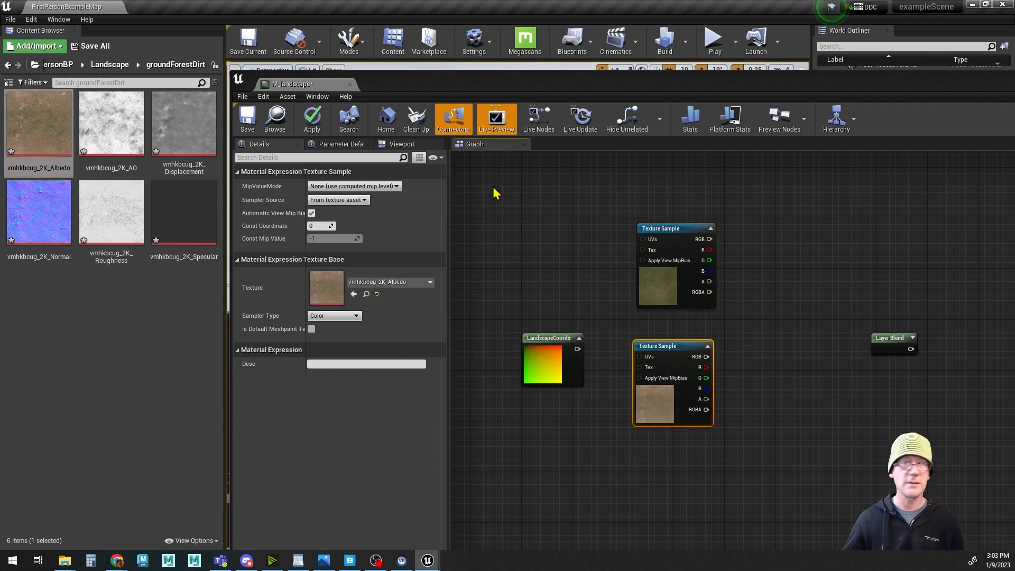
{"action": "left_click", "coordinate": [109, 65]}
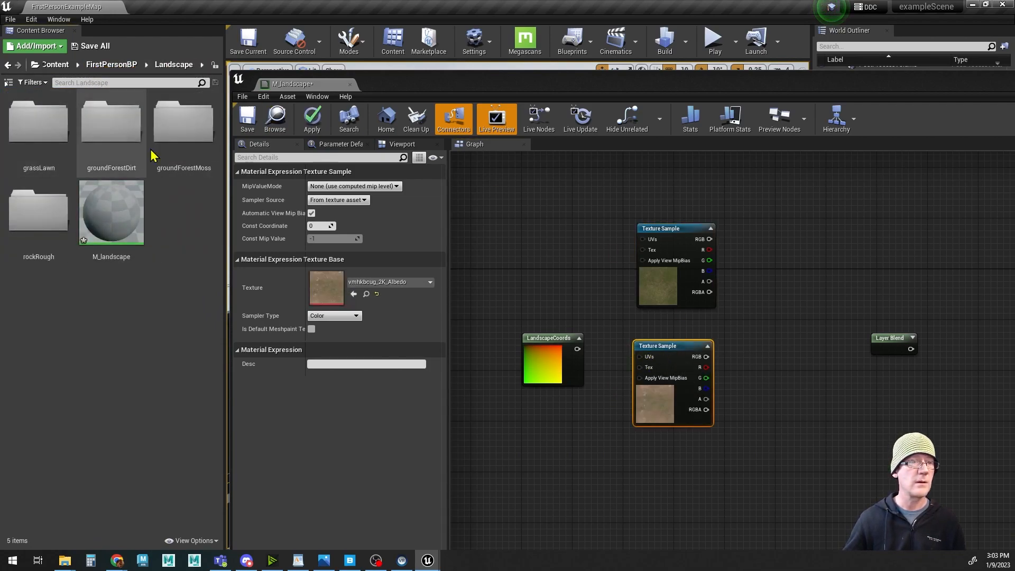
Step: Add the groundForestMoss and rockRough albedo textures to the graph as Texture Samples below the dirt one, and maximize the material editor
{"action": "double_click", "coordinate": [181, 120]}
{"action": "left_click_drag", "start_coordinate": [38, 125], "coordinate": [646, 500]}
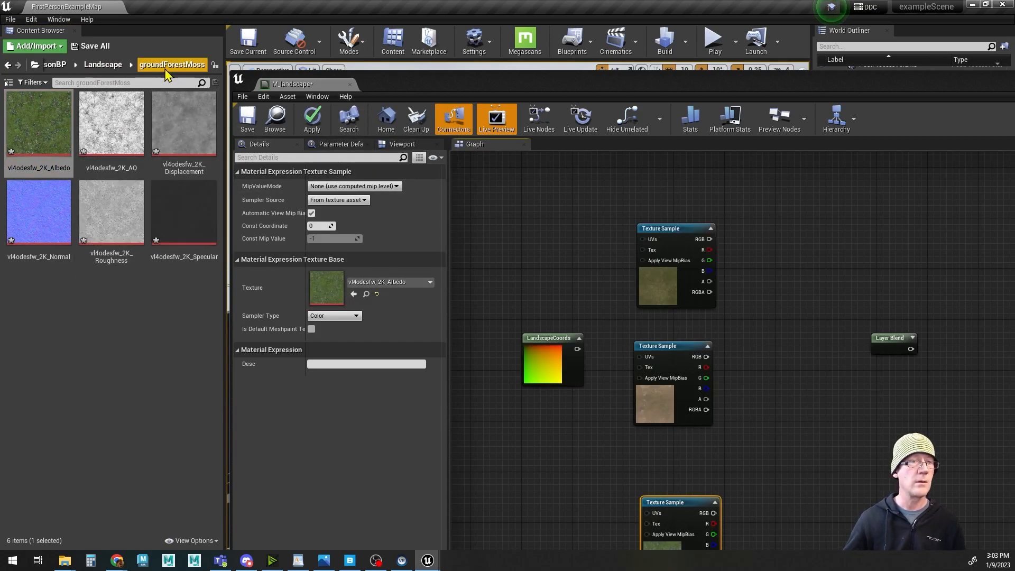
{"action": "left_click", "coordinate": [103, 65]}
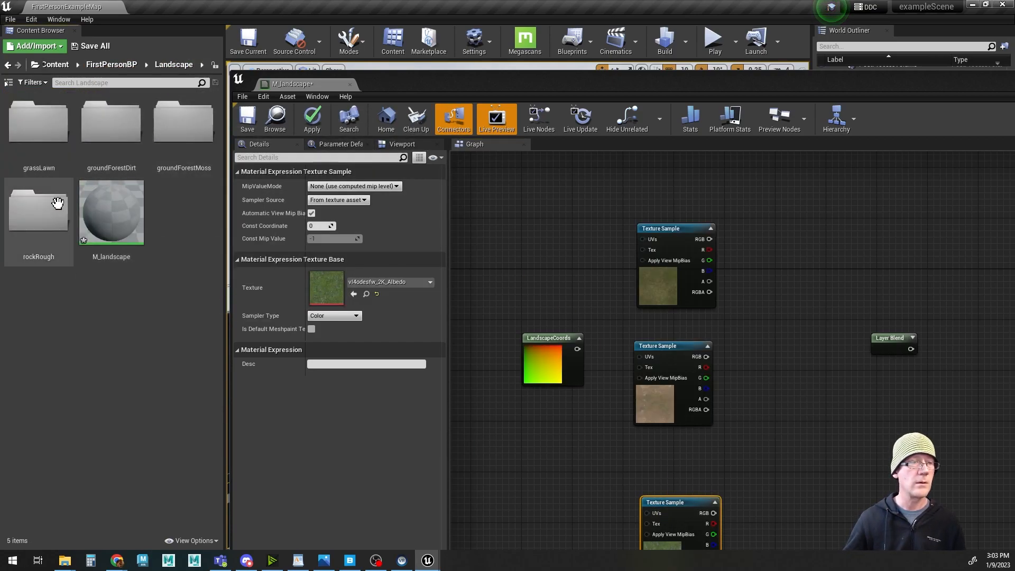
{"action": "double_click", "coordinate": [43, 207]}
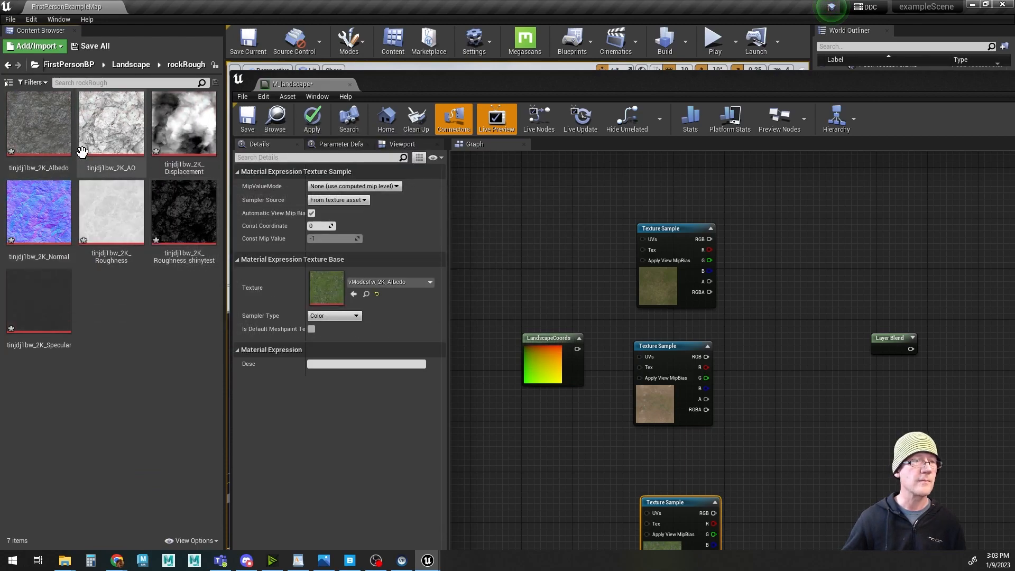
{"action": "left_click_drag", "start_coordinate": [42, 129], "coordinate": [779, 470]}
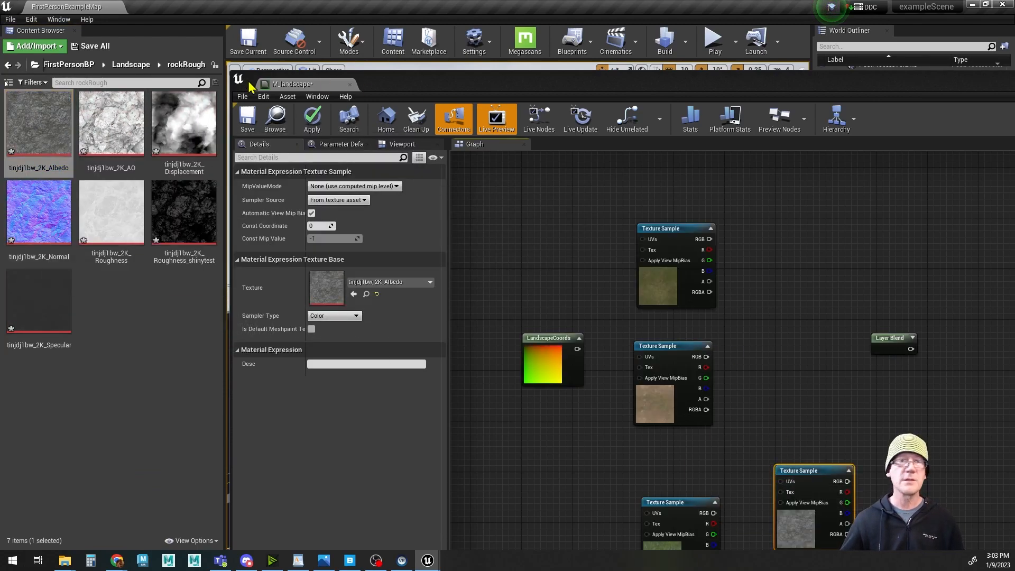
{"action": "double_click", "coordinate": [407, 87]}
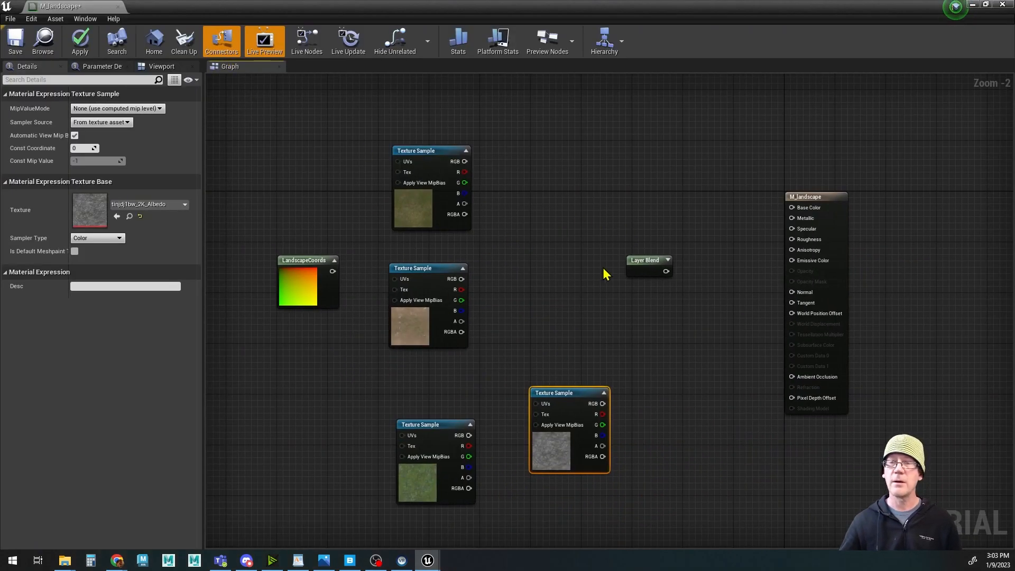
Step: Arrange the four Texture Samples in one column, ordered dirt, grass, moss and rock, with Layer Blend to their right
{"action": "left_click_drag", "start_coordinate": [648, 262], "coordinate": [685, 256]}
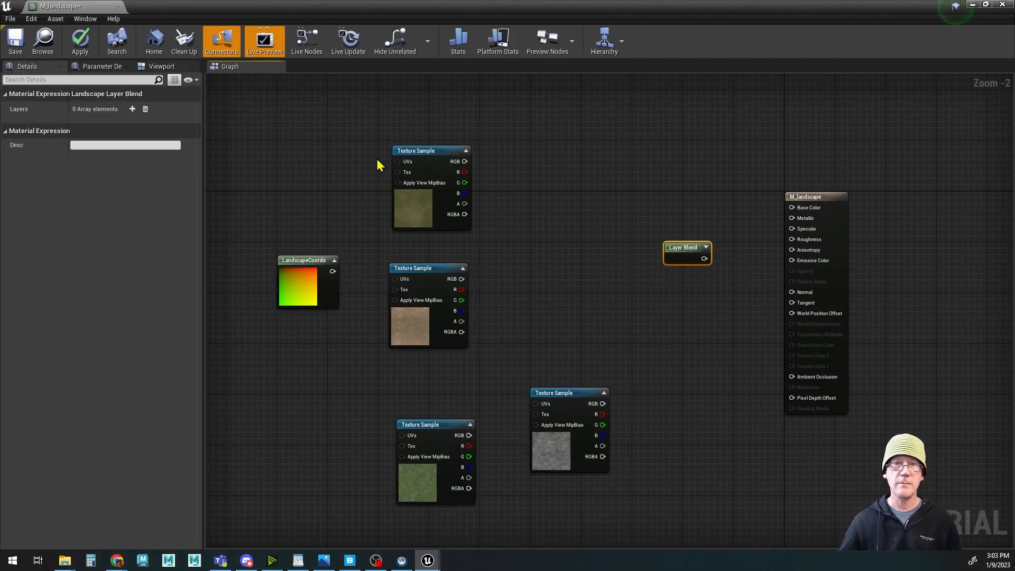
{"action": "left_click_drag", "start_coordinate": [417, 151], "coordinate": [423, 133]}
{"action": "left_click_drag", "start_coordinate": [408, 274], "coordinate": [416, 240]}
{"action": "left_click_drag", "start_coordinate": [430, 429], "coordinate": [436, 347]}
{"action": "left_click_drag", "start_coordinate": [429, 133], "coordinate": [550, 234]}
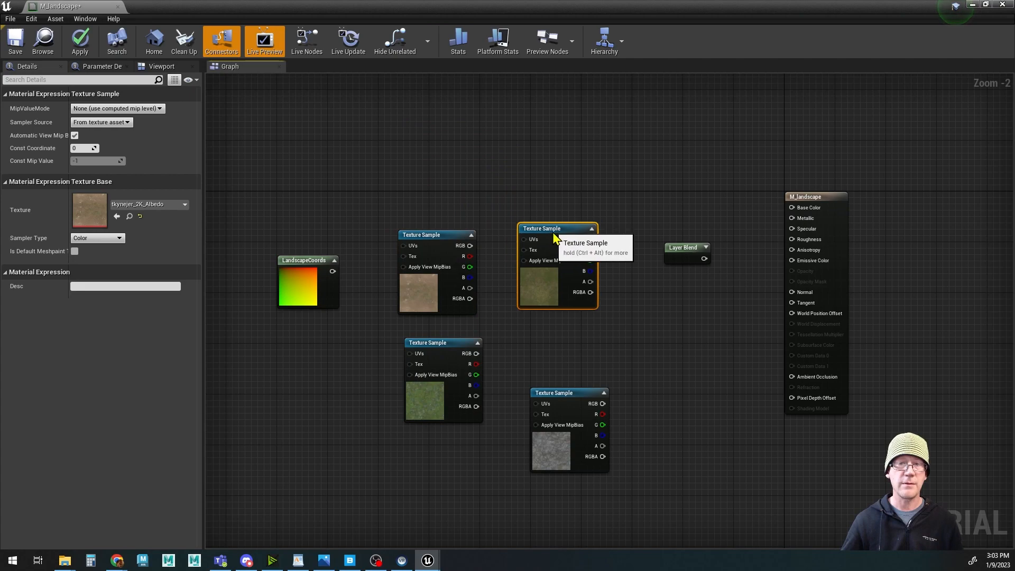
{"action": "left_click_drag", "start_coordinate": [428, 235], "coordinate": [434, 128]}
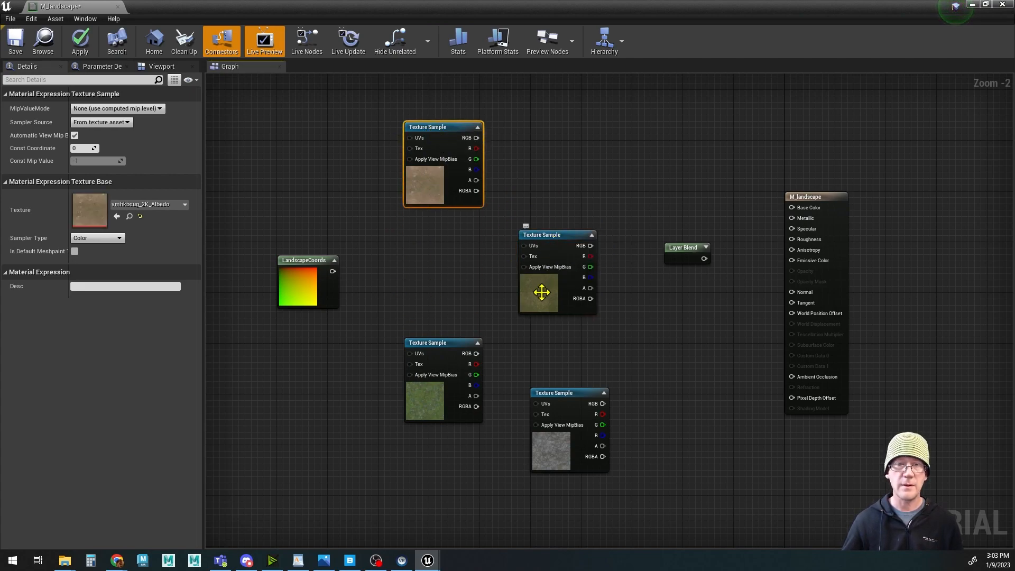
{"action": "left_click", "coordinate": [541, 293]}
{"action": "left_click_drag", "start_coordinate": [553, 236], "coordinate": [438, 233]}
{"action": "left_click_drag", "start_coordinate": [435, 344], "coordinate": [435, 319]}
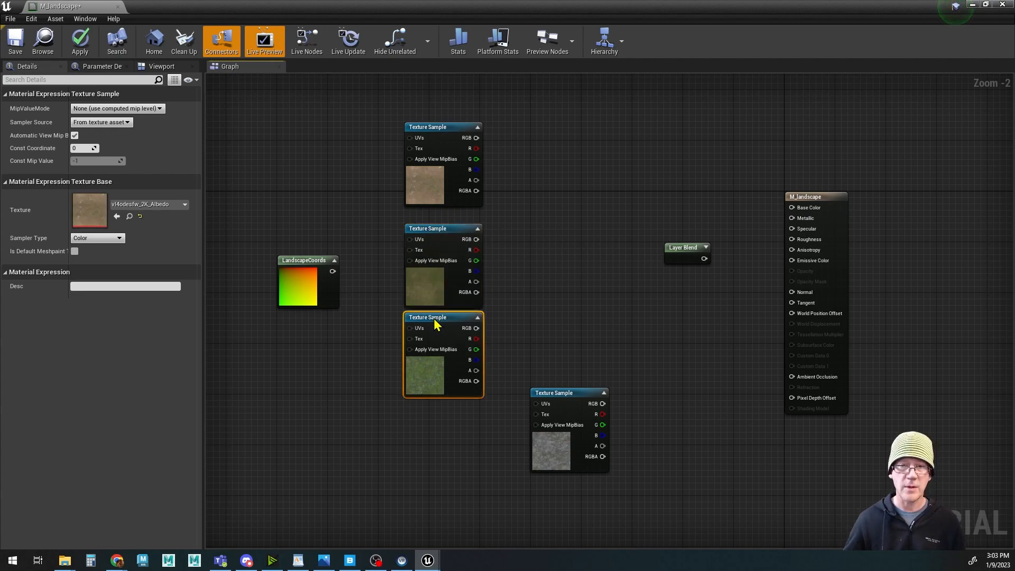
{"action": "left_click_drag", "start_coordinate": [535, 405], "coordinate": [466, 411]}
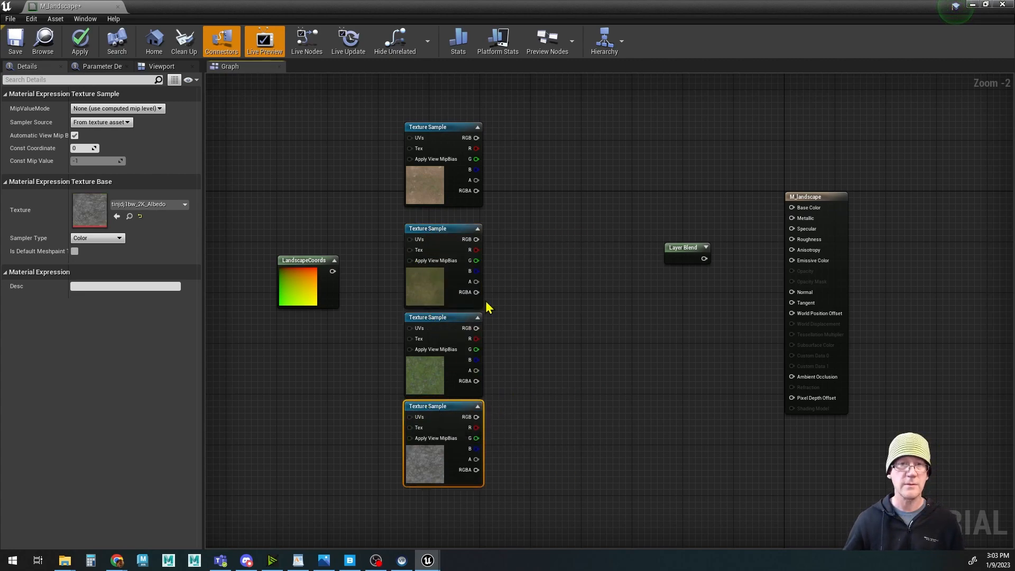
Step: Move LandscapeCoords slightly away from the texture column and connect its output to the UVs input of all four Texture Samples
{"action": "left_click_drag", "start_coordinate": [297, 260], "coordinate": [287, 282]}
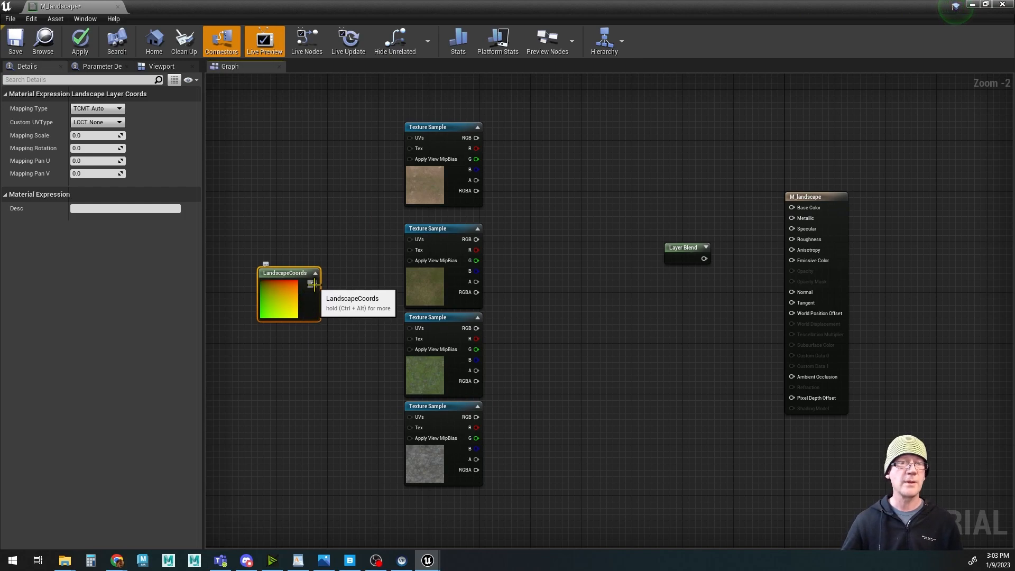
{"action": "left_click_drag", "start_coordinate": [314, 283], "coordinate": [410, 138]}
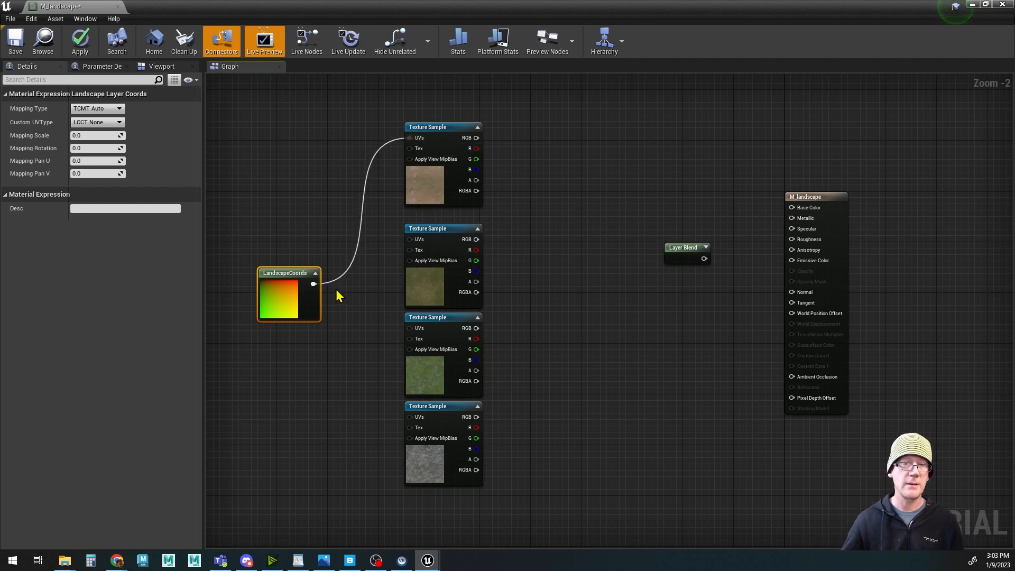
{"action": "left_click_drag", "start_coordinate": [314, 284], "coordinate": [409, 240]}
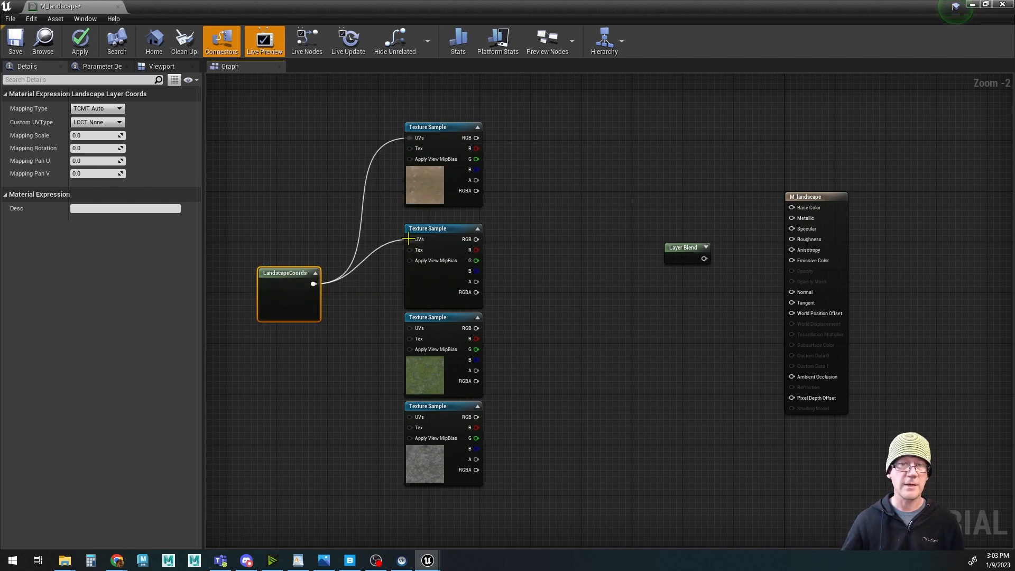
{"action": "left_click_drag", "start_coordinate": [314, 284], "coordinate": [408, 328]}
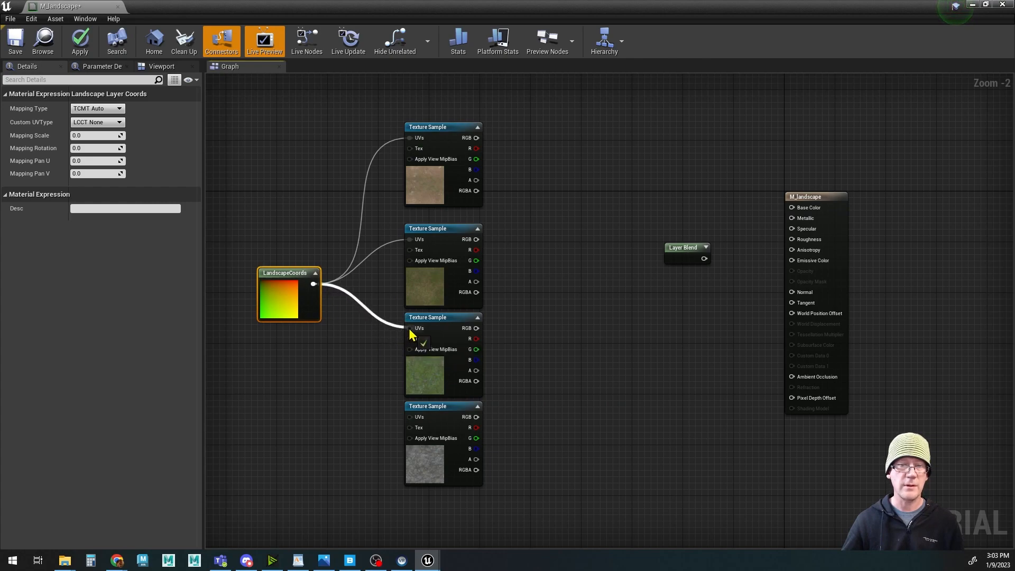
{"action": "left_click_drag", "start_coordinate": [313, 284], "coordinate": [410, 417]}
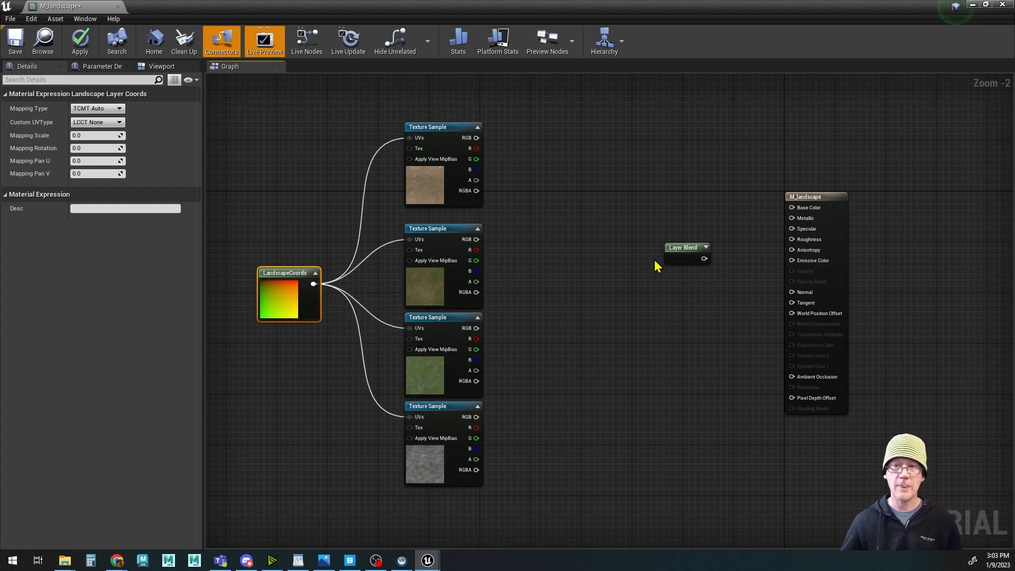
Step: Move the Layer Blend node closer to the Texture Samples and add four layers to it
{"action": "left_click_drag", "start_coordinate": [685, 256], "coordinate": [623, 251]}
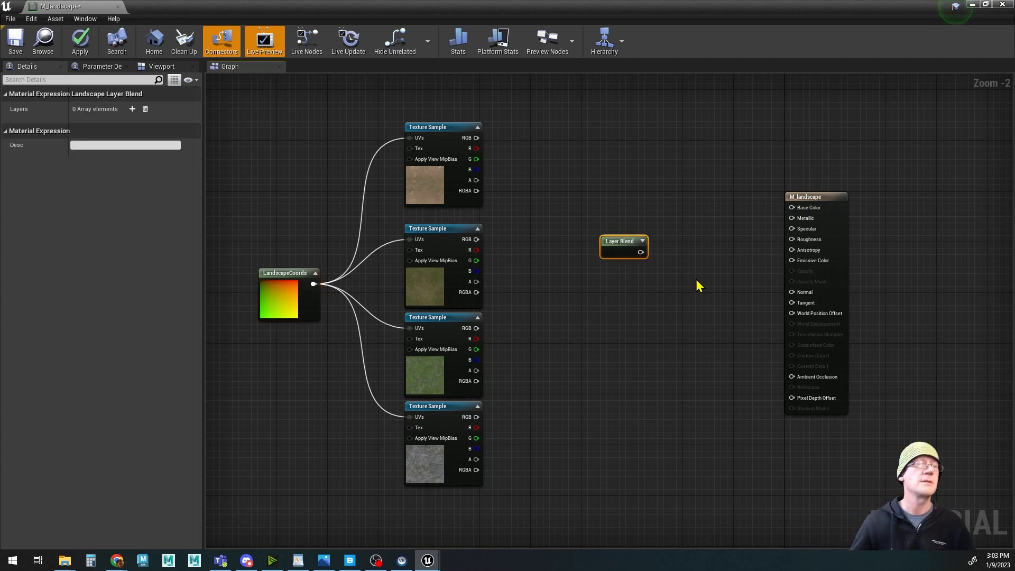
{"action": "left_click", "coordinate": [132, 110]}
{"action": "left_click", "coordinate": [133, 110]}
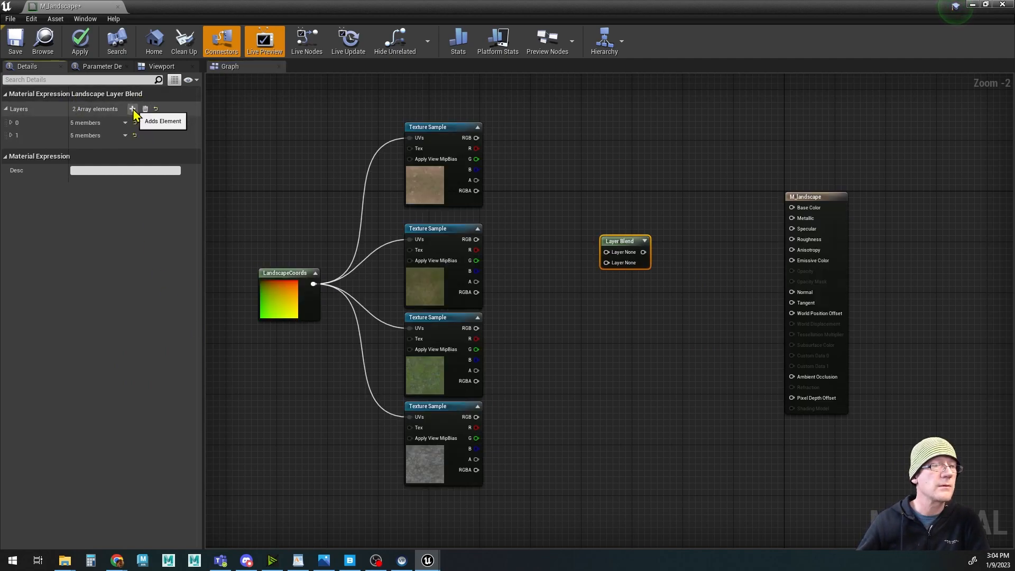
{"action": "left_click", "coordinate": [133, 110]}
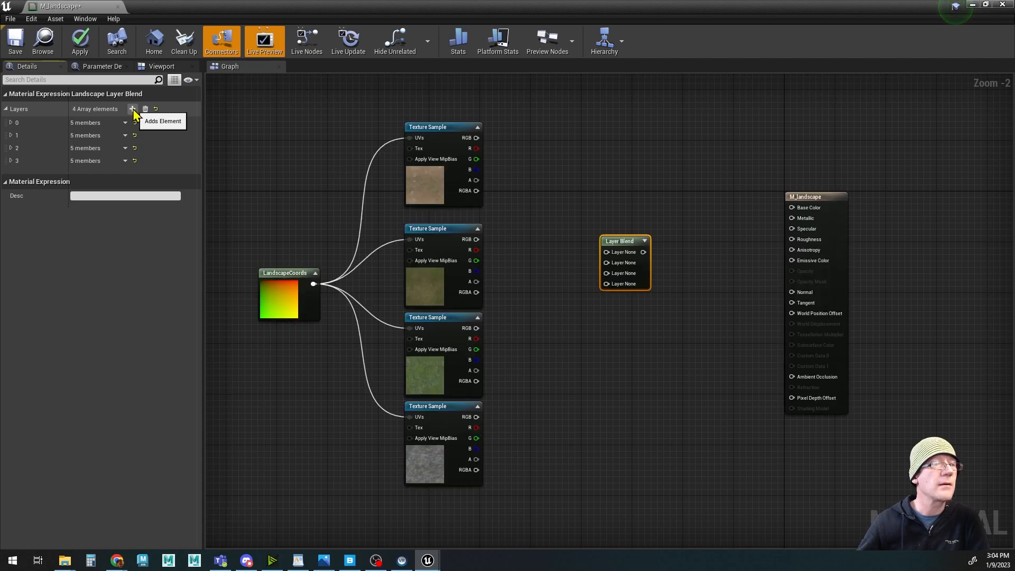
{"action": "left_click", "coordinate": [133, 109]}
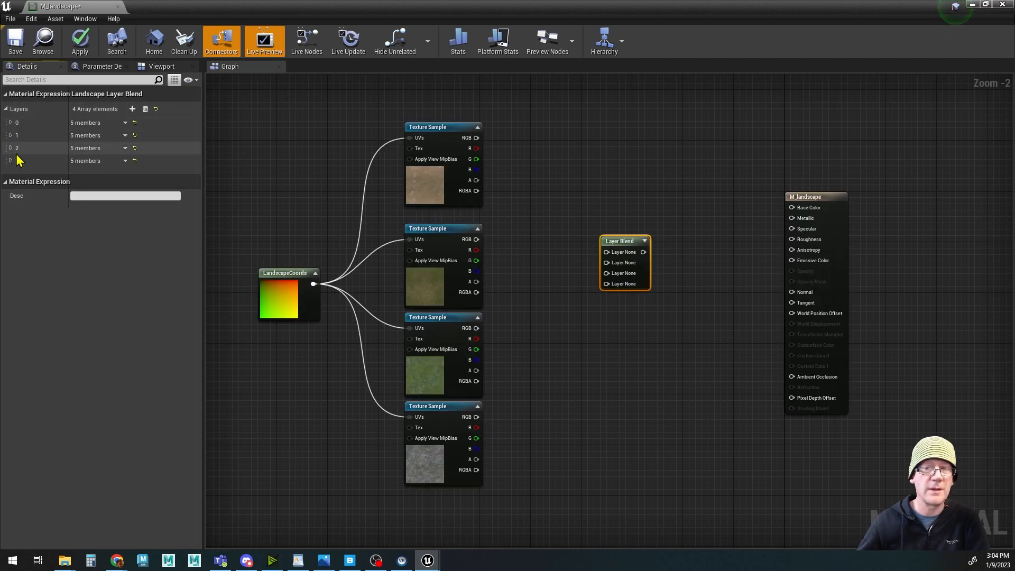
Step: Name the first two Layer Blend layers, 0 and 1, dirt and grass
{"action": "left_click", "coordinate": [11, 124]}
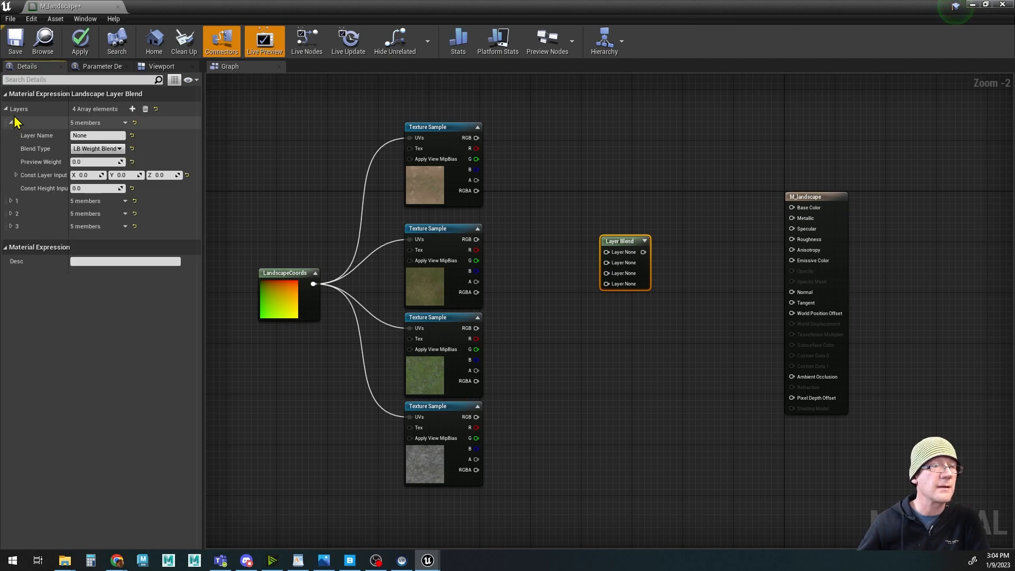
{"action": "left_click", "coordinate": [83, 136]}
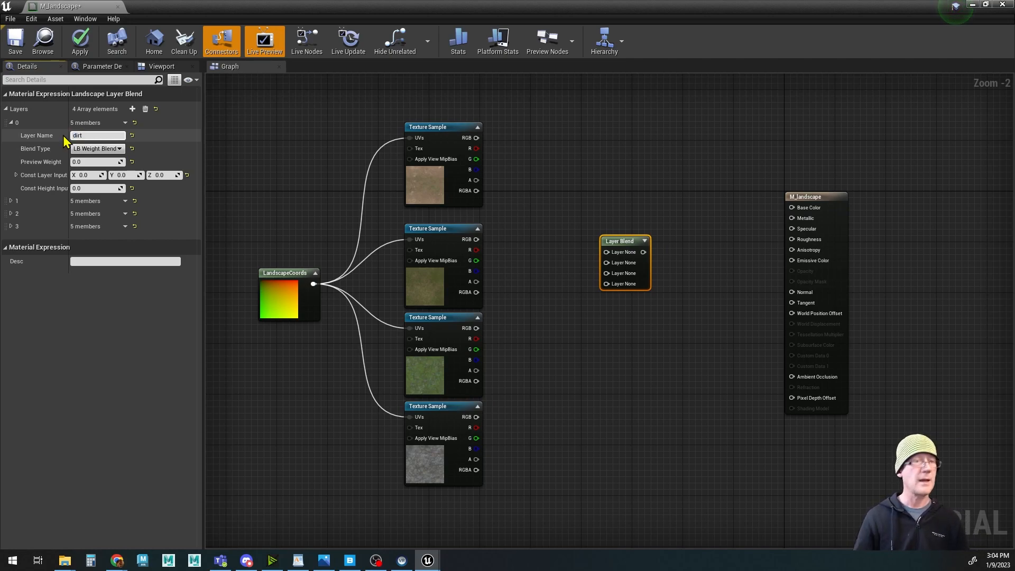
{"action": "key", "text": "Tab"}
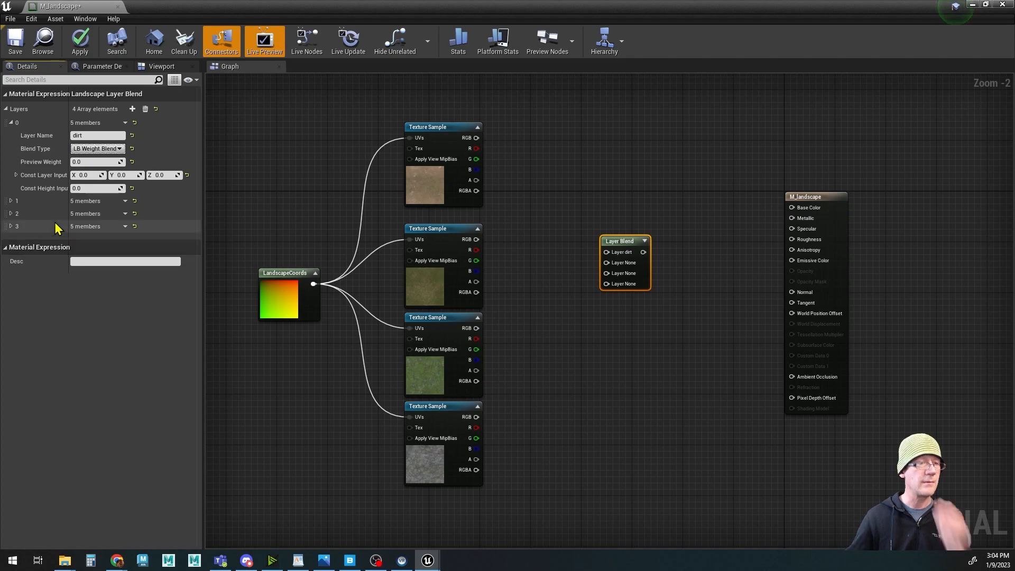
{"action": "left_click", "coordinate": [10, 201]}
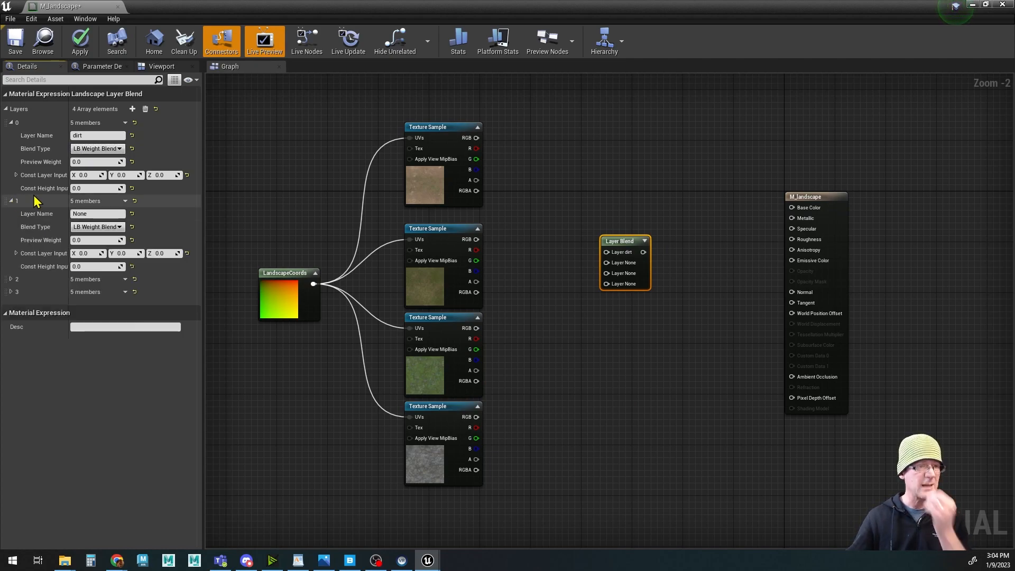
{"action": "left_click", "coordinate": [85, 214]}
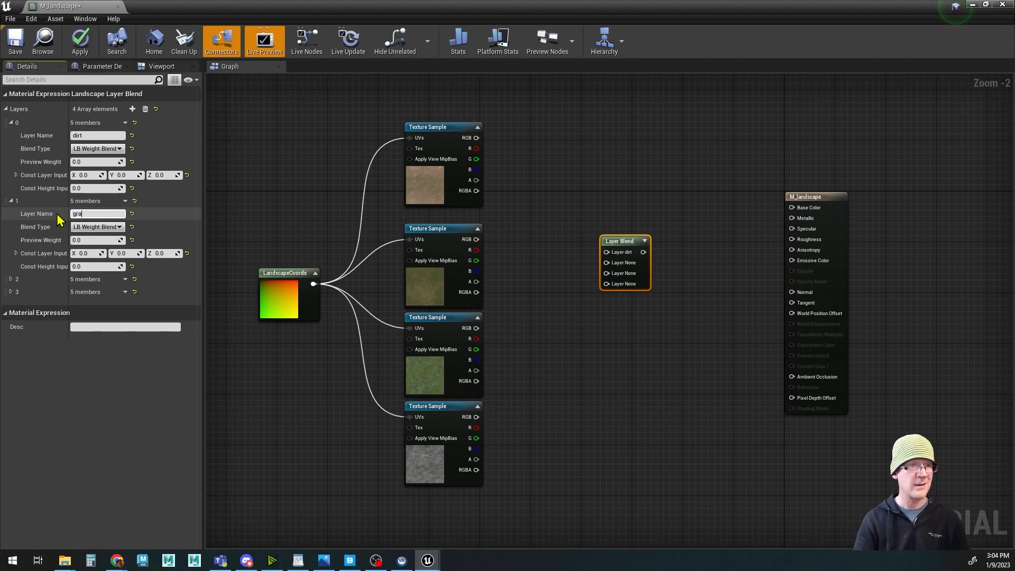
Step: Name Layer Blend layers 2 and 3 moss and rock, keeping the LB Weight Blend type
{"action": "left_click", "coordinate": [11, 280]}
{"action": "left_click", "coordinate": [84, 292]}
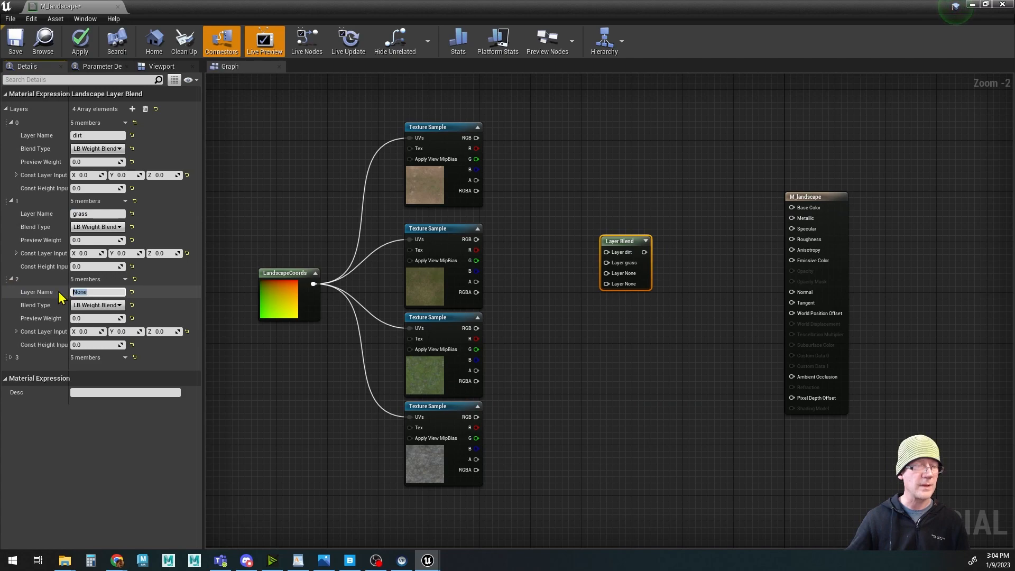
{"action": "type", "text": "moss"}
{"action": "key", "text": "Return"}
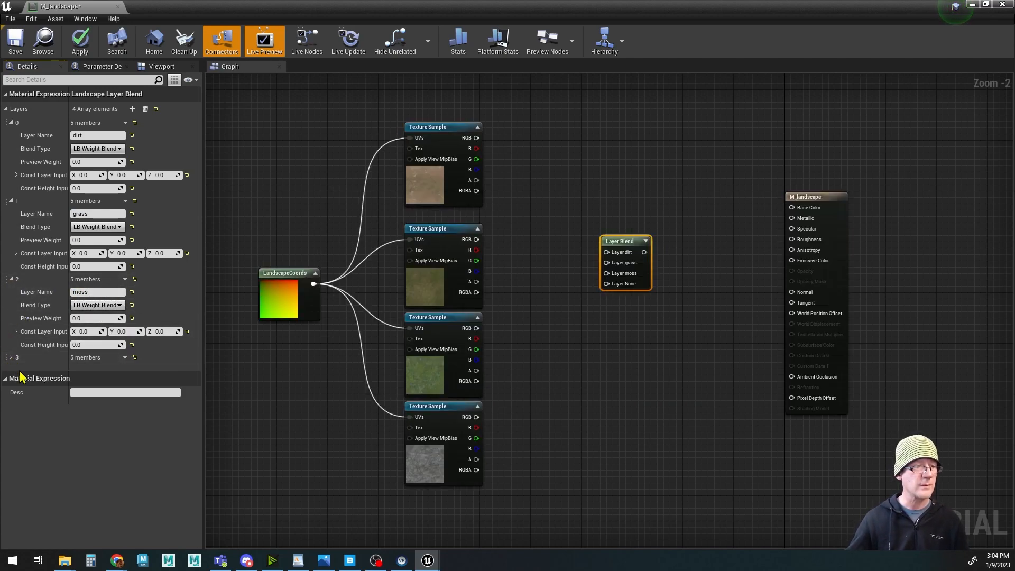
{"action": "left_click", "coordinate": [11, 358]}
{"action": "left_click", "coordinate": [89, 370]}
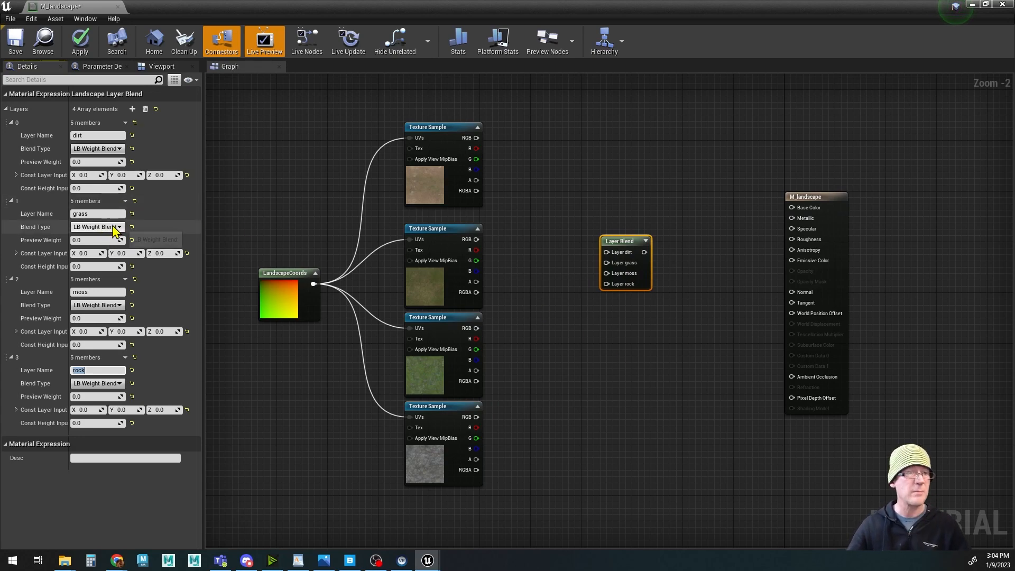
{"action": "left_click", "coordinate": [115, 228]}
{"action": "left_click", "coordinate": [115, 228]}
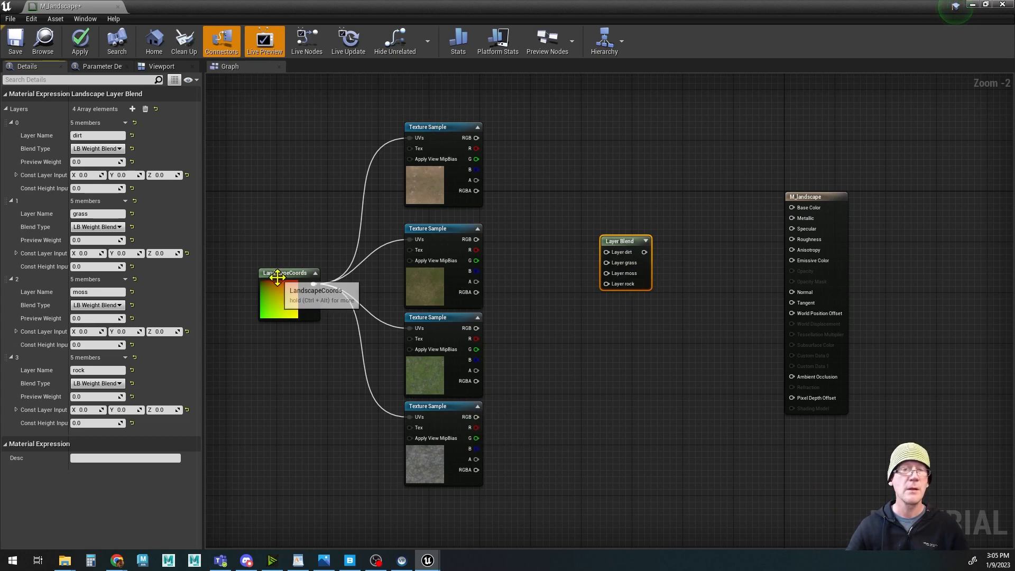
Step: Set the Mapping Scale of the LandscapeCoords node to 3.5
{"action": "left_click", "coordinate": [280, 273]}
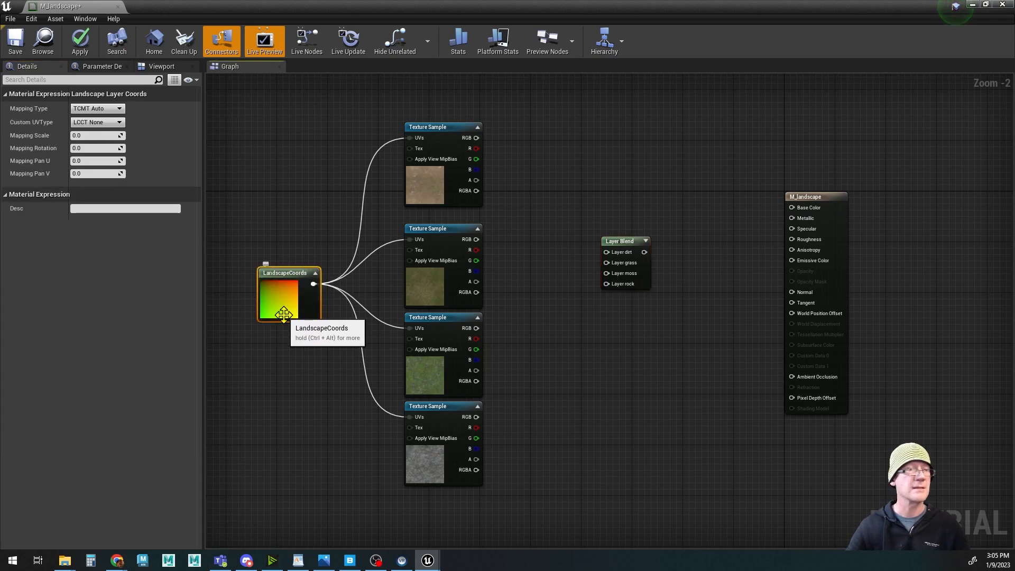
{"action": "left_click", "coordinate": [86, 136]}
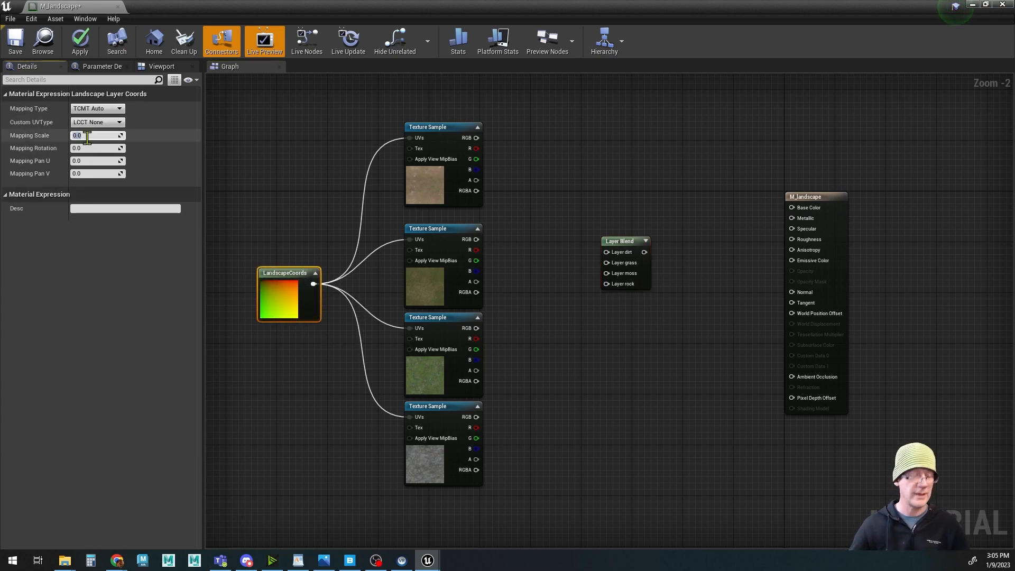
{"action": "key", "text": "Return"}
{"action": "key", "text": "Tab"}
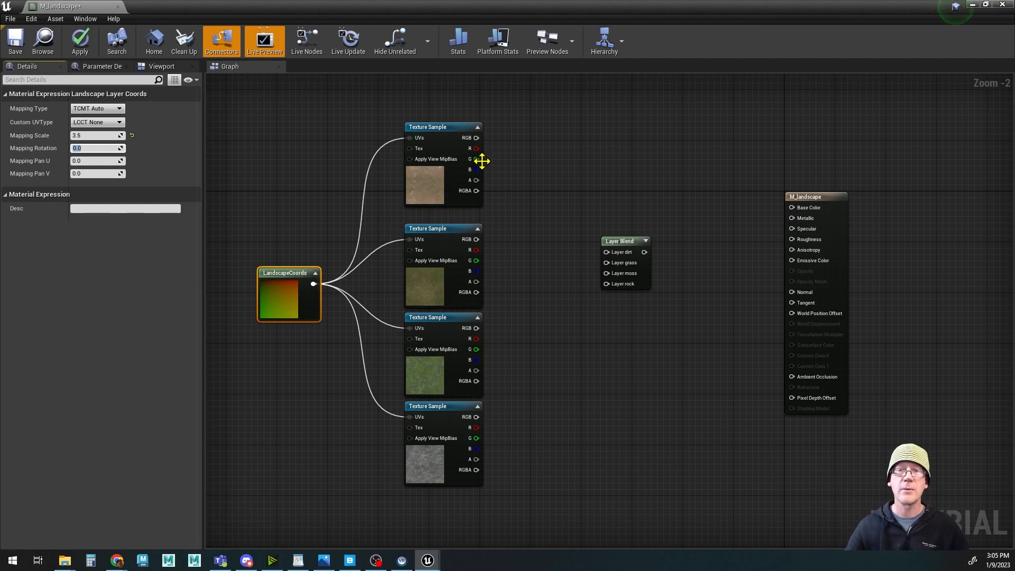
Step: Connect each Texture Sample's RGB output to its matching dirt, grass, moss or rock layer input, and center Layer Blend beside the column
{"action": "left_click_drag", "start_coordinate": [476, 138], "coordinate": [606, 252]}
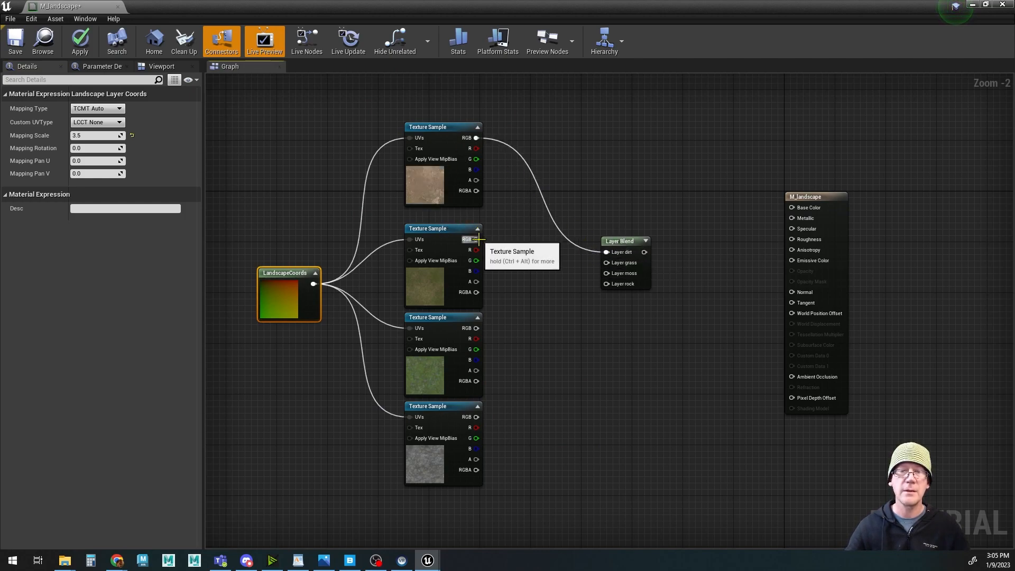
{"action": "left_click_drag", "start_coordinate": [477, 240], "coordinate": [606, 263]}
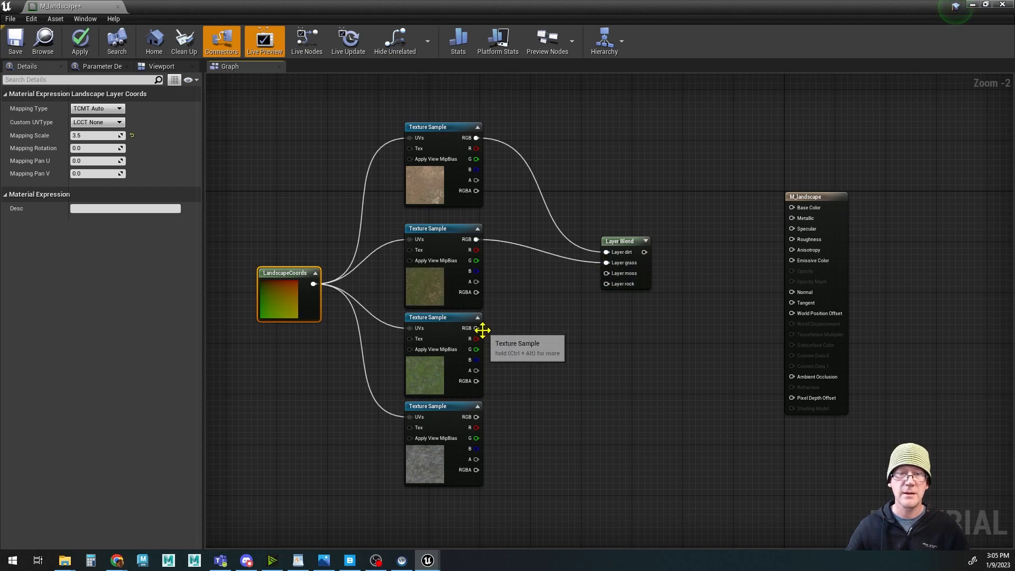
{"action": "left_click_drag", "start_coordinate": [476, 328], "coordinate": [607, 274]}
{"action": "left_click_drag", "start_coordinate": [479, 417], "coordinate": [607, 284]}
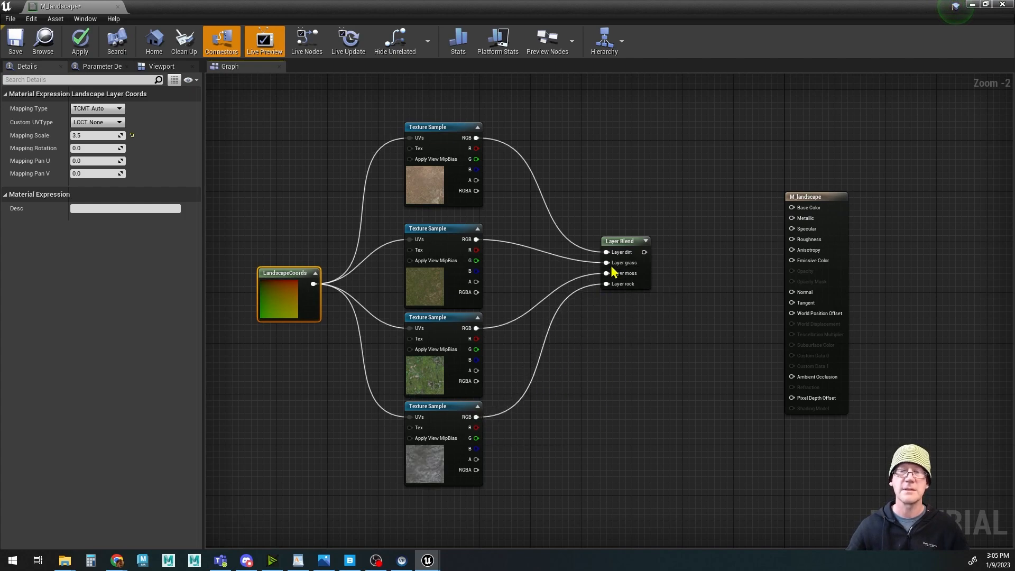
{"action": "left_click_drag", "start_coordinate": [627, 243], "coordinate": [615, 271]}
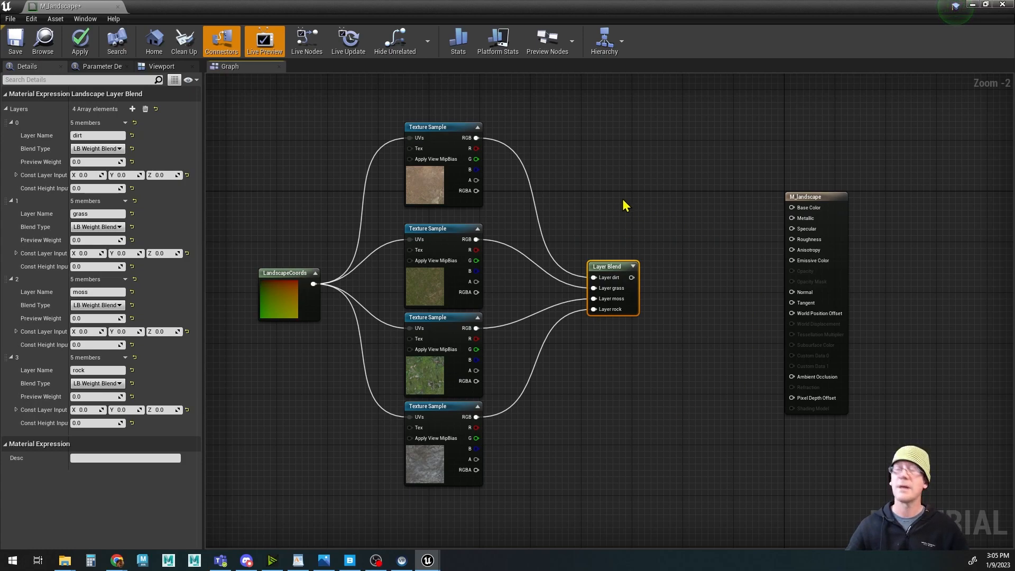
Step: Connect the Layer Blend output to the Base Color input of M_landscape, check the preview and apply the material
{"action": "left_click_drag", "start_coordinate": [631, 278], "coordinate": [792, 207]}
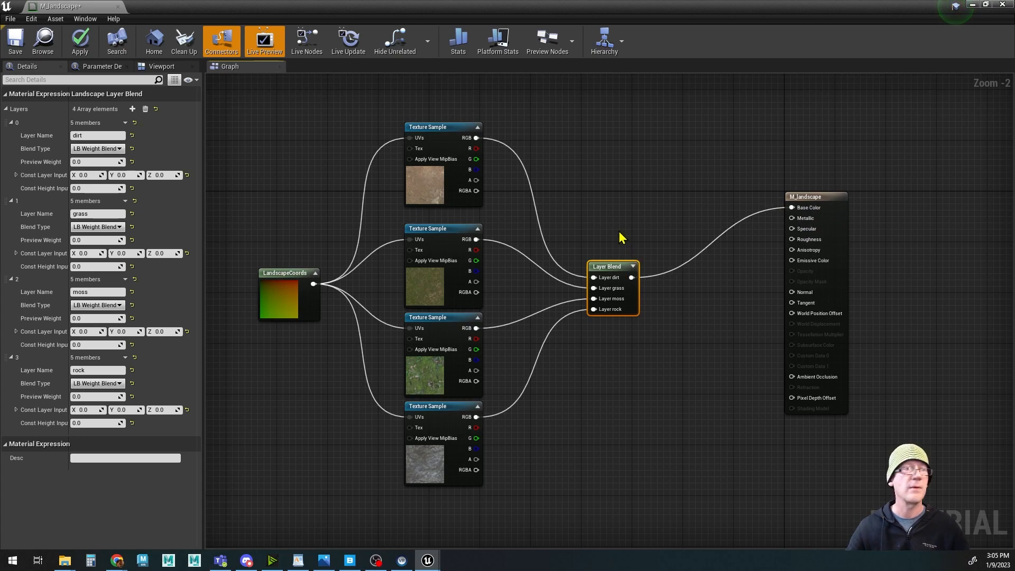
{"action": "left_click", "coordinate": [100, 67]}
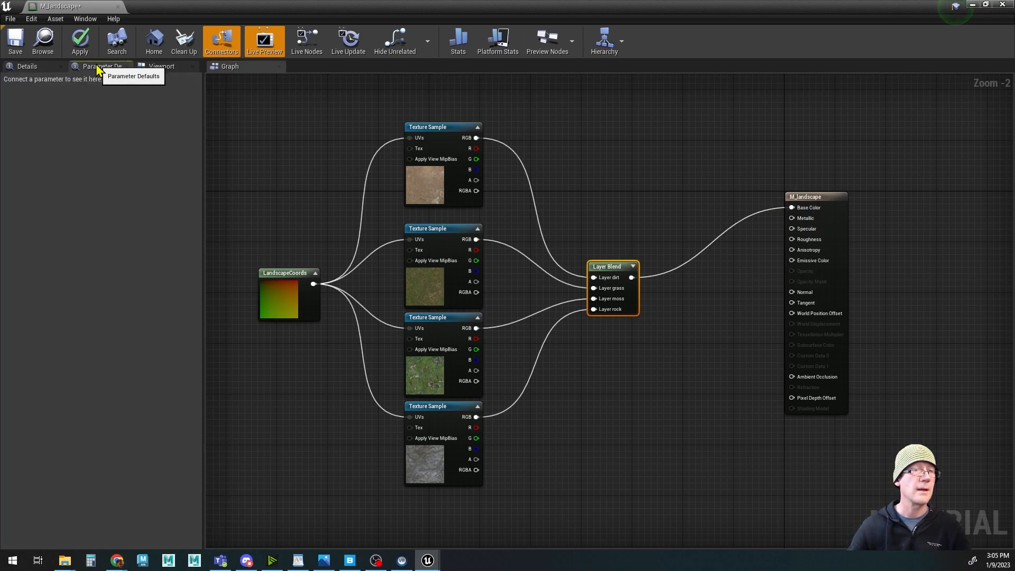
{"action": "left_click", "coordinate": [162, 66]}
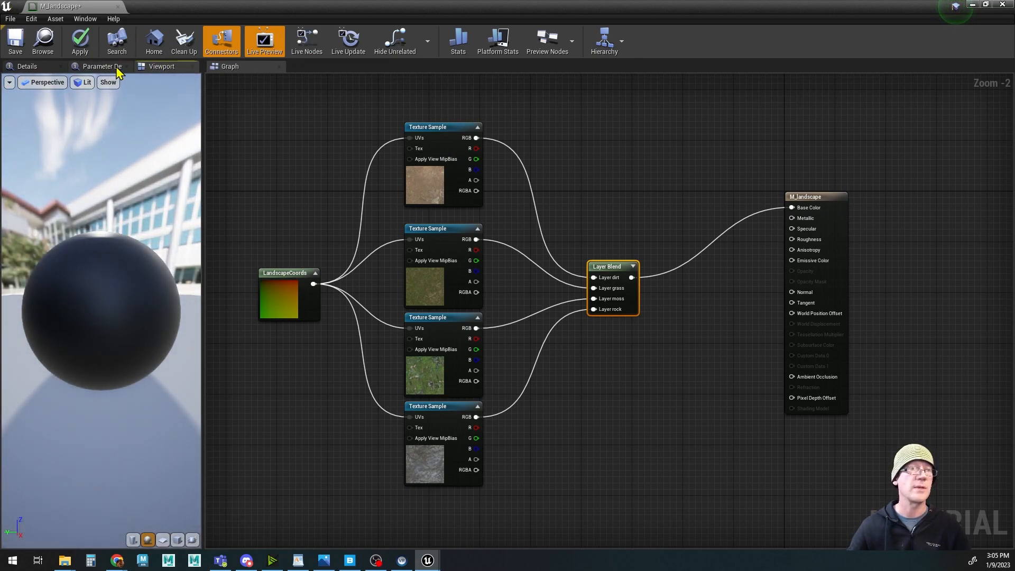
{"action": "left_click", "coordinate": [80, 42]}
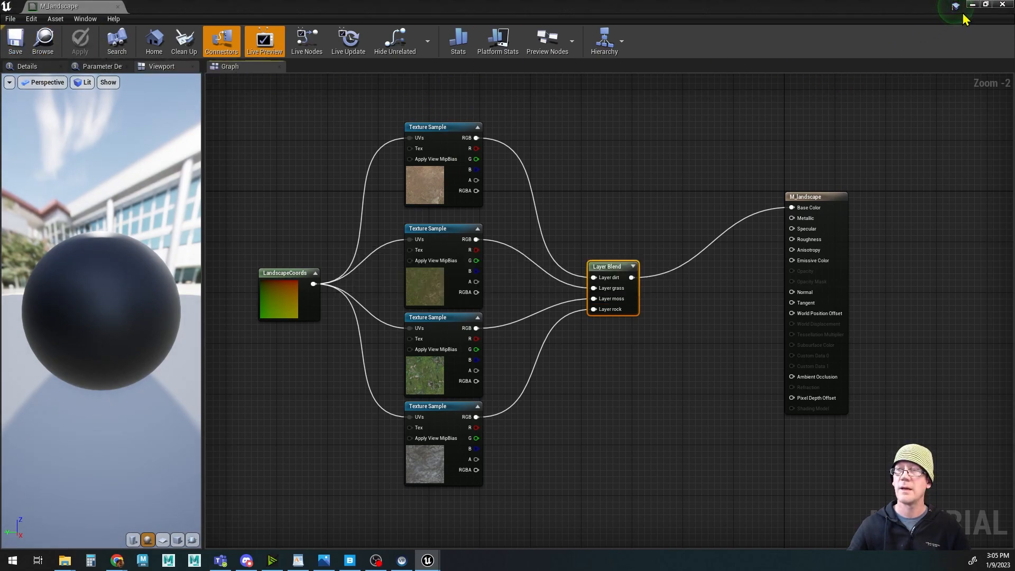
Step: Return to the level and assign M_landscape from the FirstPersonBP/Landscape folder as the landscape's Landscape Material
{"action": "left_click", "coordinate": [994, 6]}
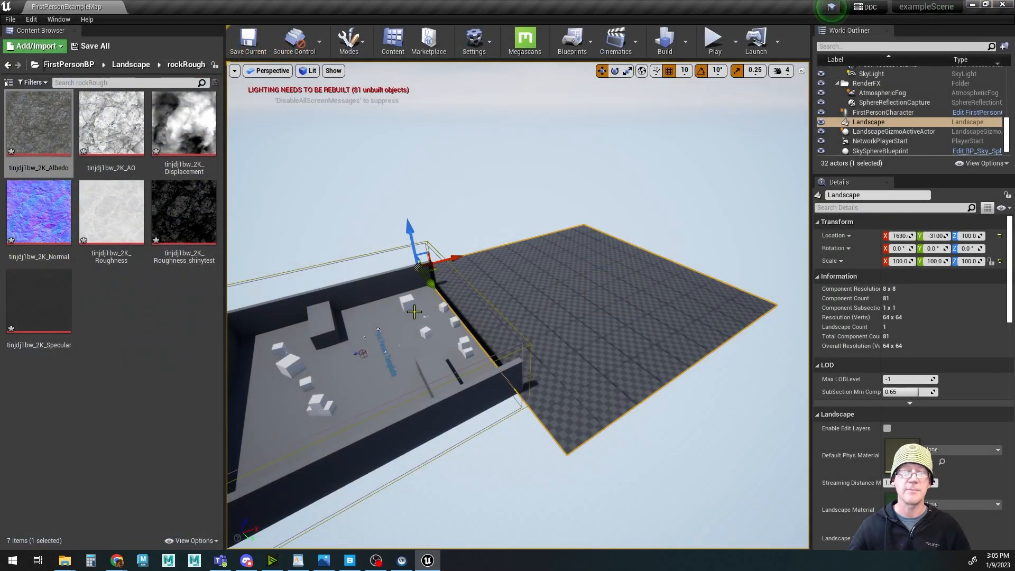
{"action": "left_click", "coordinate": [131, 64]}
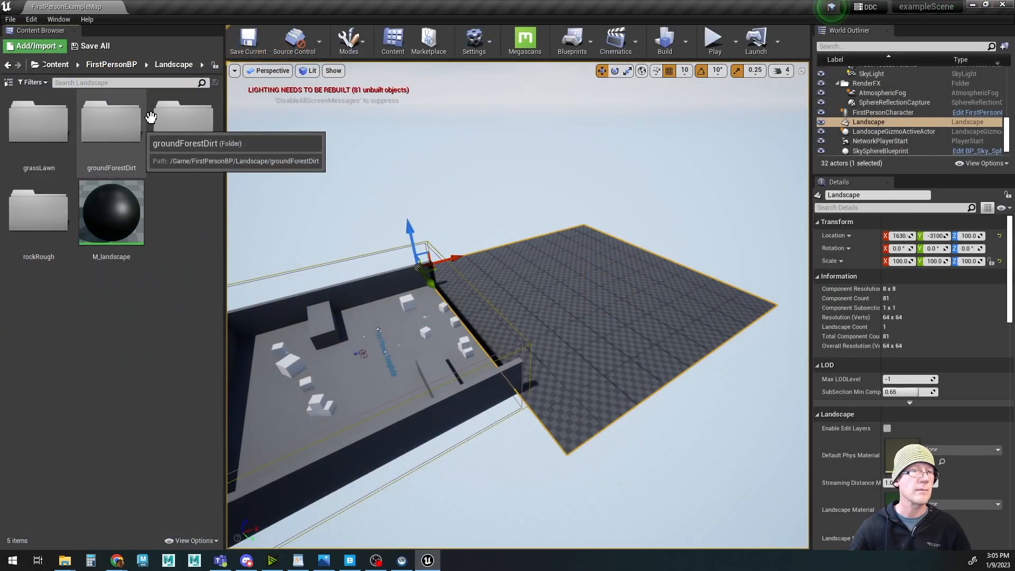
{"action": "left_click", "coordinate": [121, 255]}
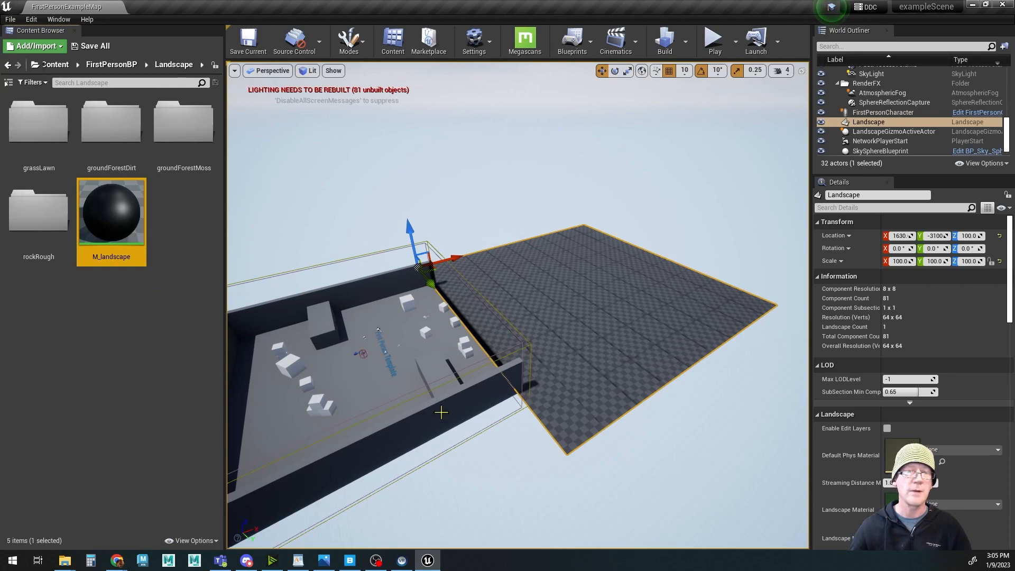
{"action": "left_click_drag", "start_coordinate": [622, 344], "coordinate": [592, 349], "text": "alt"}
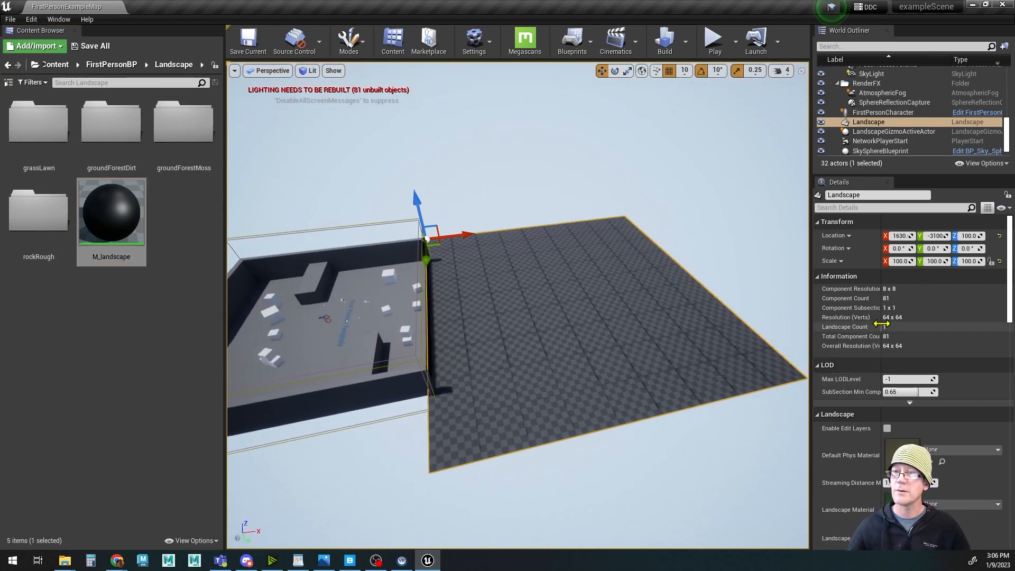
{"action": "scroll", "coordinate": [881, 326], "scroll_direction": "down", "scroll_amount": 3}
{"action": "scroll", "coordinate": [881, 326], "scroll_direction": "down", "scroll_amount": 2}
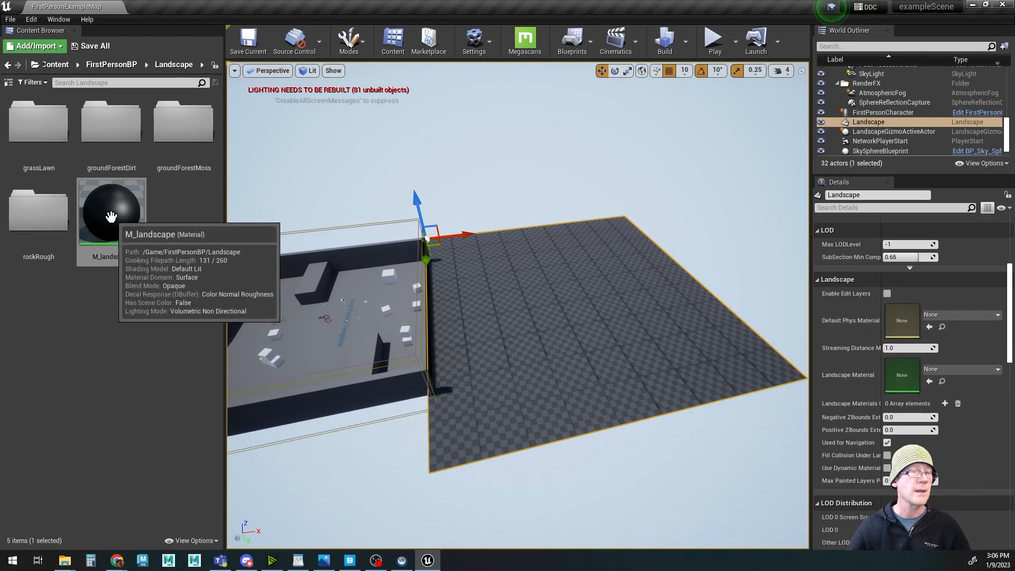
{"action": "left_click_drag", "start_coordinate": [109, 214], "coordinate": [893, 370]}
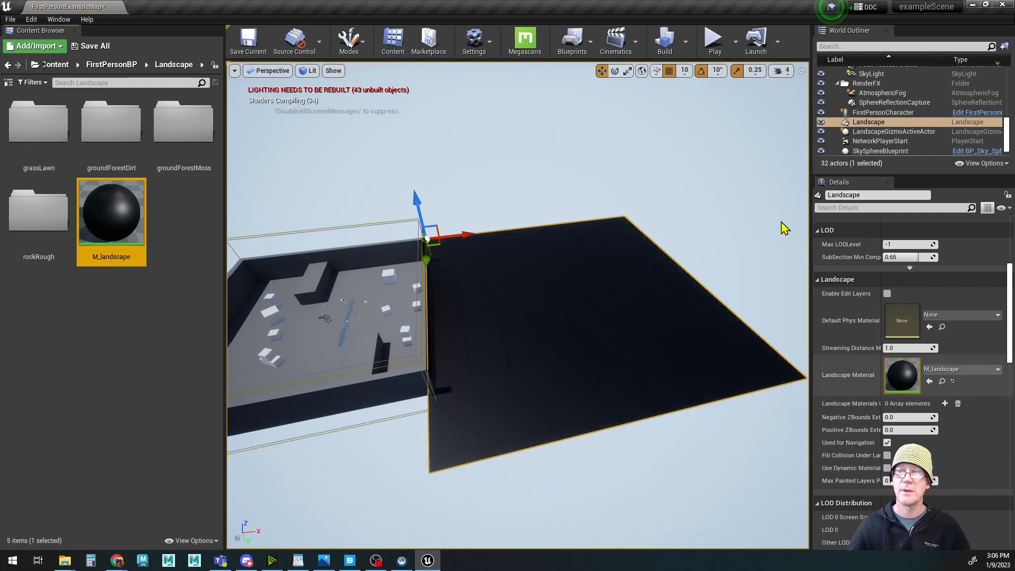
{"action": "left_click_drag", "start_coordinate": [560, 317], "coordinate": [648, 317], "text": "alt"}
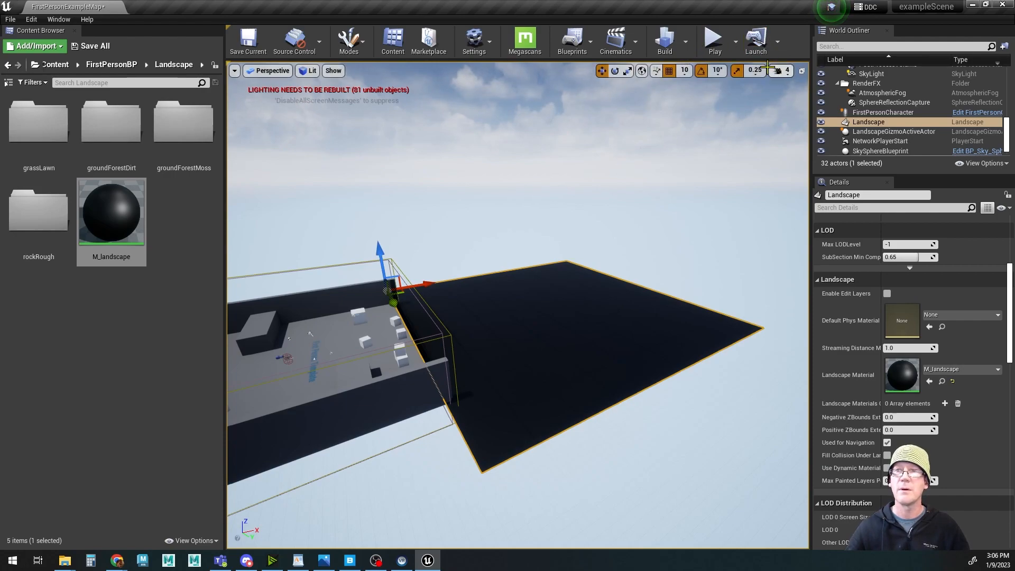
{"action": "left_click", "coordinate": [686, 42]}
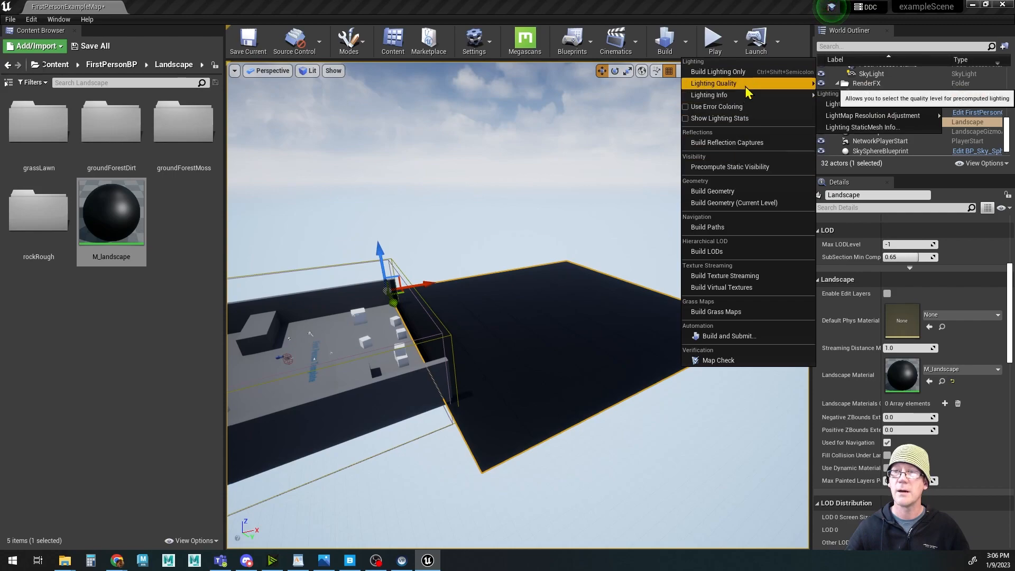
{"action": "mouse_move", "coordinate": [745, 87]}
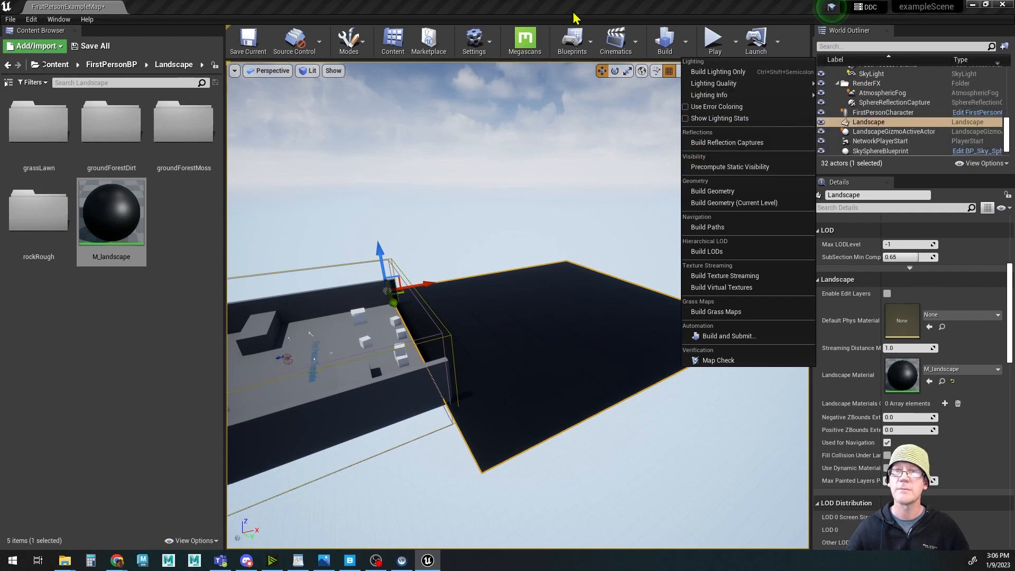
{"action": "left_click", "coordinate": [553, 6]}
{"action": "mouse_move", "coordinate": [539, 316]}
{"action": "left_mouse_down", "text": "alt"}
{"action": "mouse_move", "coordinate": [533, 338]}
{"action": "mouse_move", "coordinate": [528, 323]}
{"action": "left_mouse_up", "text": "alt"}
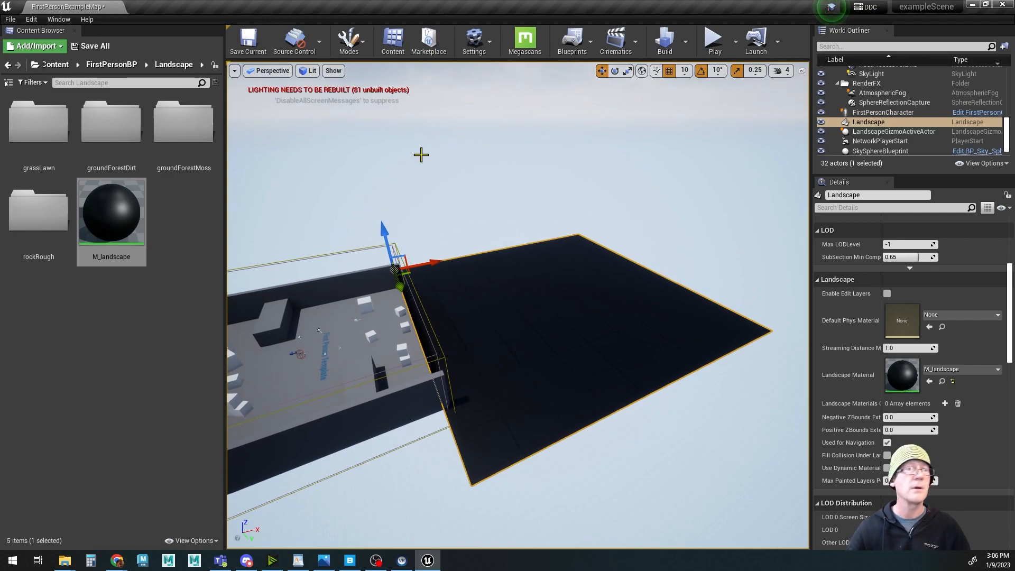
Step: Switch to Landscape editing mode and bring up the Paint tool with its target layers
{"action": "left_click_drag", "start_coordinate": [478, 217], "coordinate": [454, 201], "text": "alt"}
{"action": "left_click", "coordinate": [351, 45]}
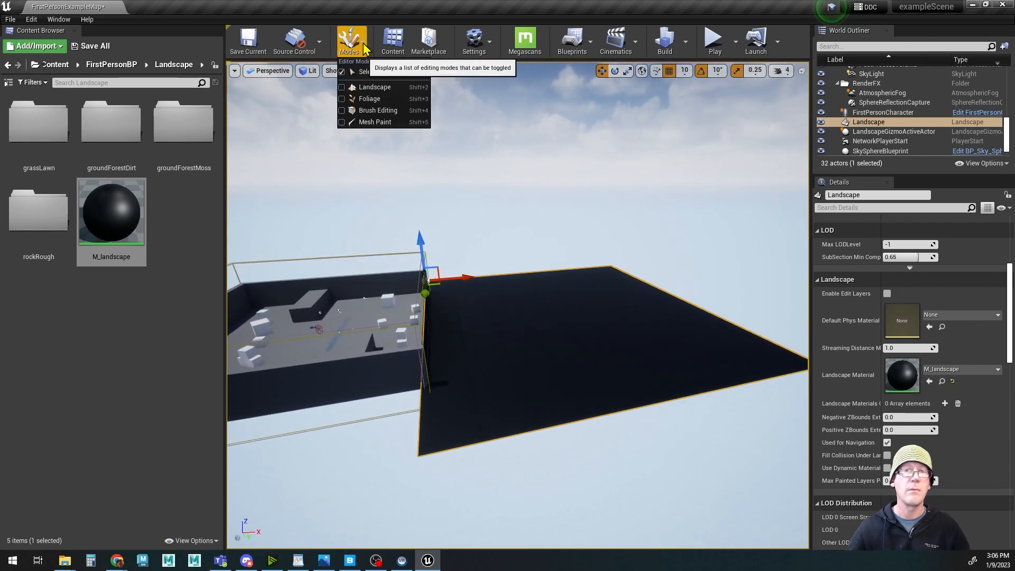
{"action": "left_click", "coordinate": [372, 88]}
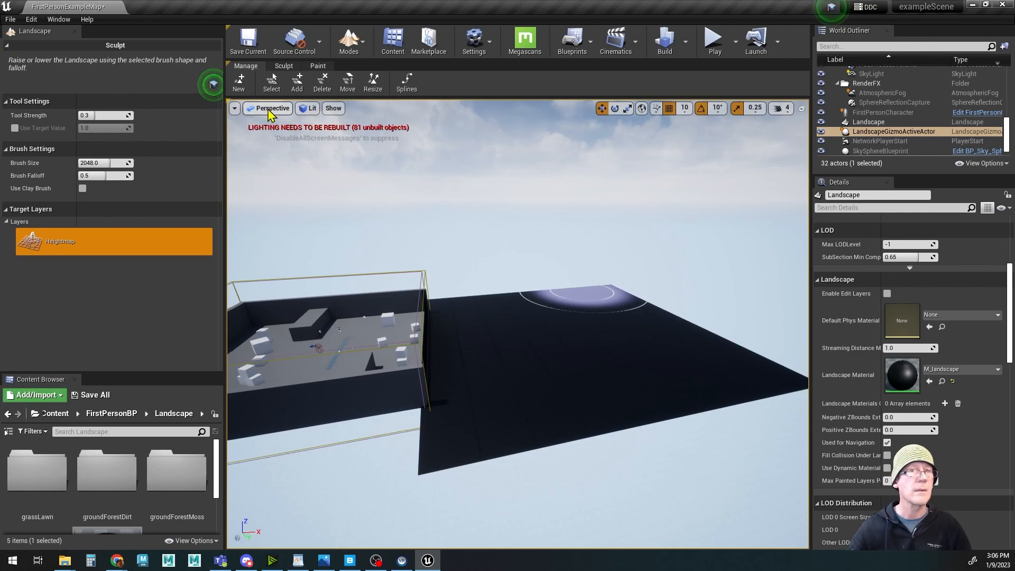
{"action": "left_click", "coordinate": [318, 66]}
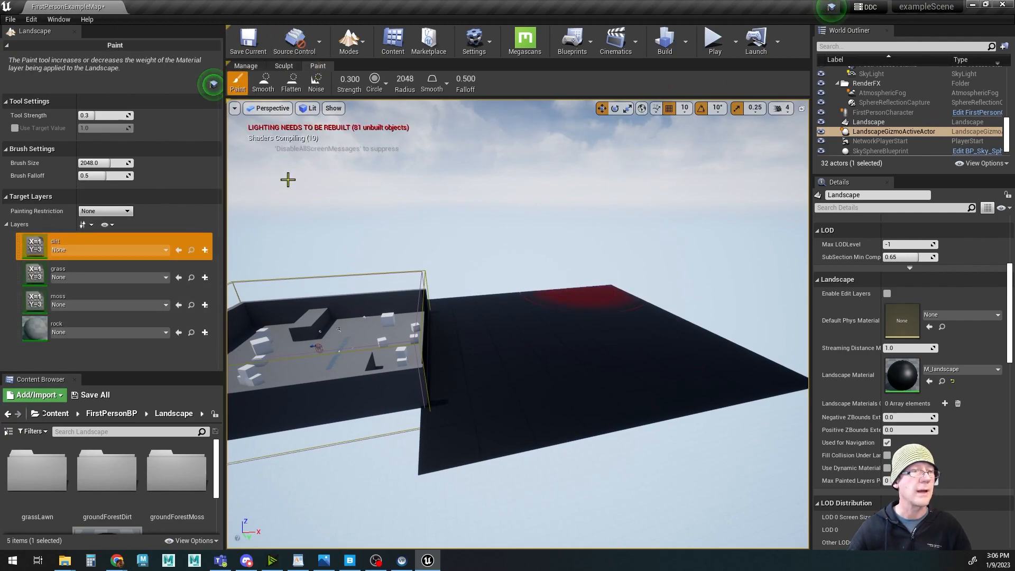
{"action": "left_click", "coordinate": [365, 45]}
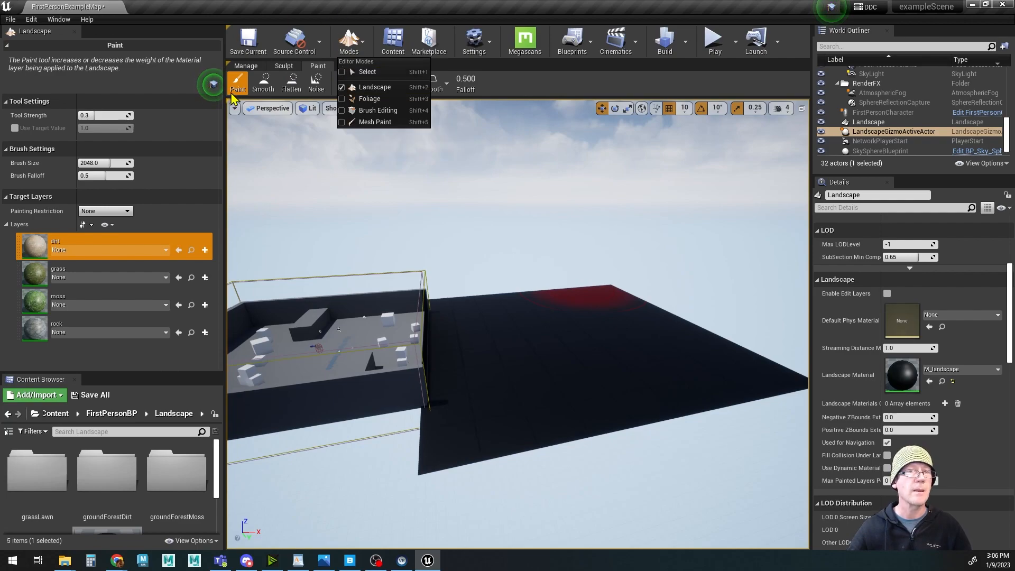
{"action": "left_click", "coordinate": [255, 68]}
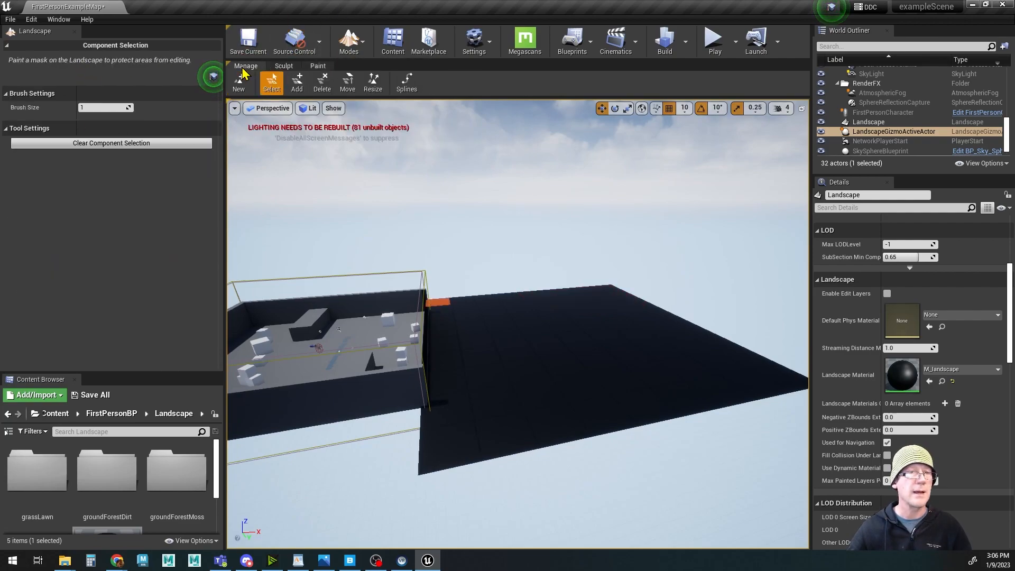
{"action": "left_click", "coordinate": [284, 66]}
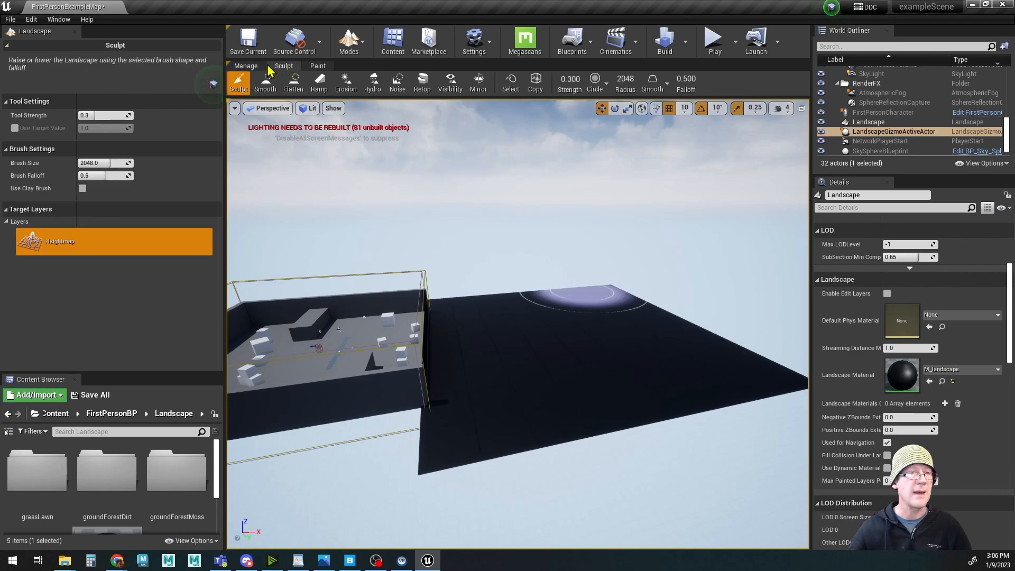
{"action": "left_click", "coordinate": [317, 67]}
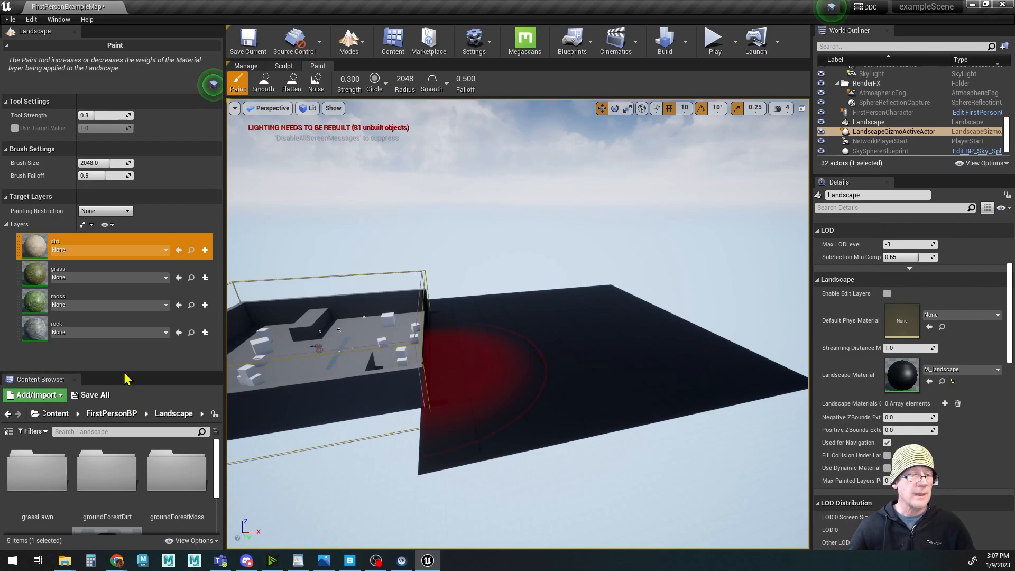
Step: Create a Weight-Blended Layer (normal) info object named dirt_LayerInfo for the dirt layer in the FirstPersonBP/Landscape folder
{"action": "left_click", "coordinate": [206, 252]}
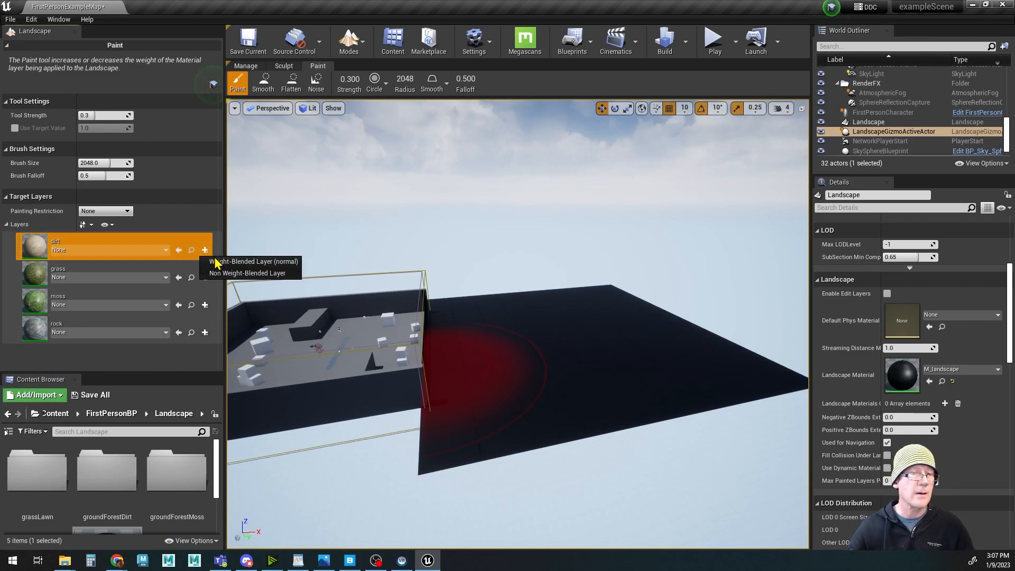
{"action": "left_click", "coordinate": [253, 261]}
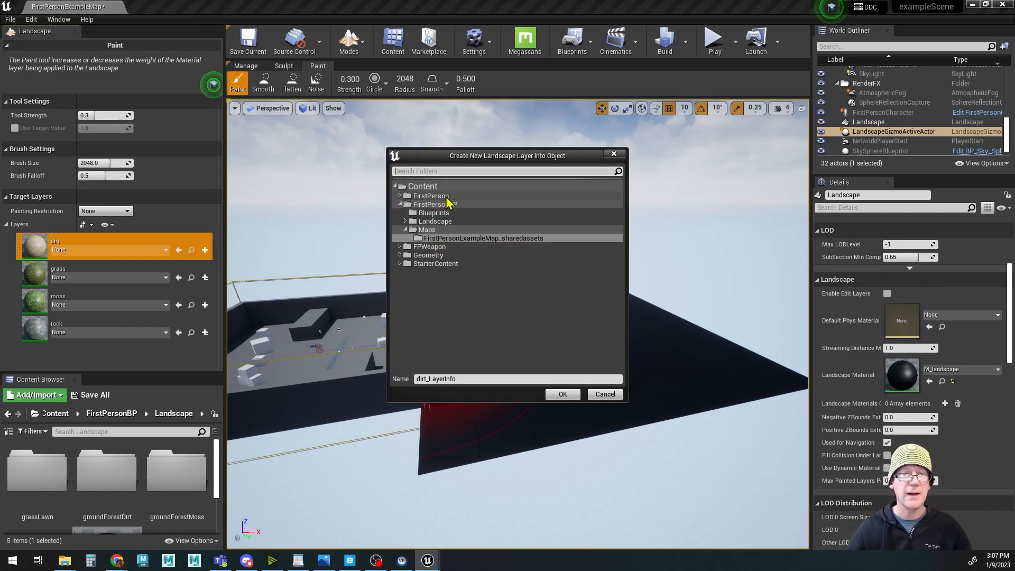
{"action": "left_click", "coordinate": [413, 222]}
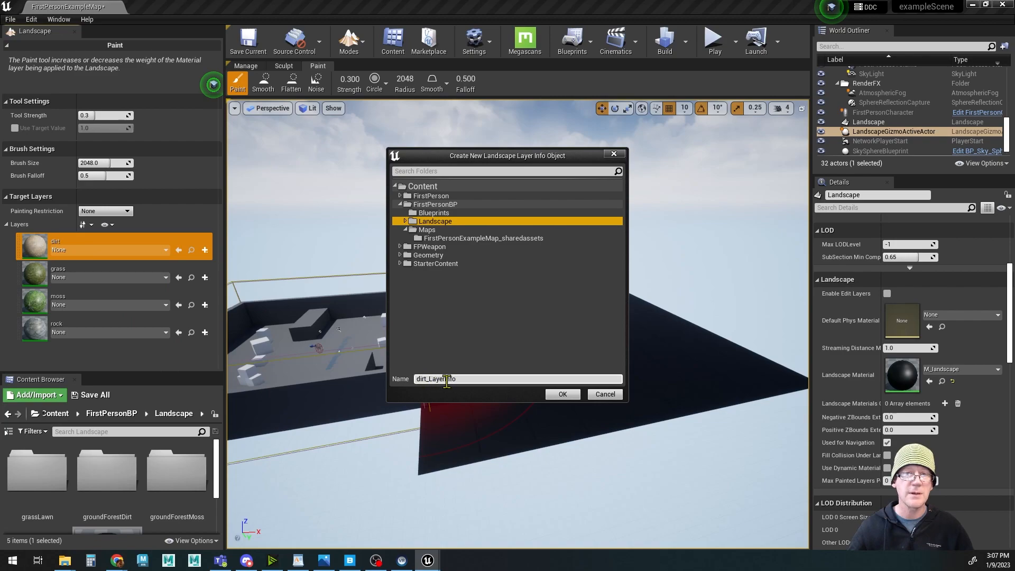
{"action": "left_click", "coordinate": [563, 394]}
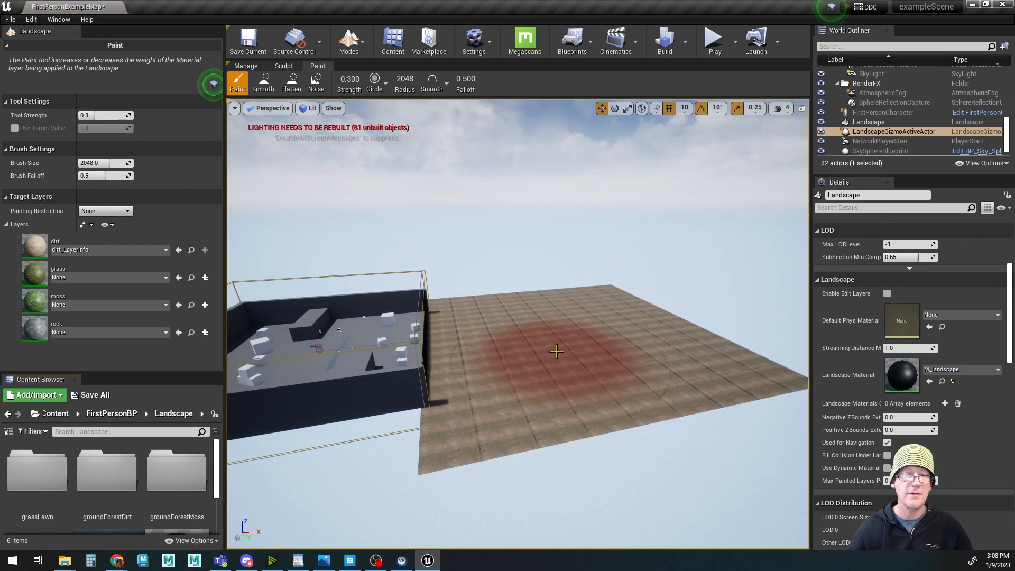
Step: Create a weight-blended layer info object named grass_LayerInfo for the grass layer in the FirstPersonBP/Landscape folder
{"action": "left_click", "coordinate": [205, 277]}
{"action": "left_click", "coordinate": [240, 291]}
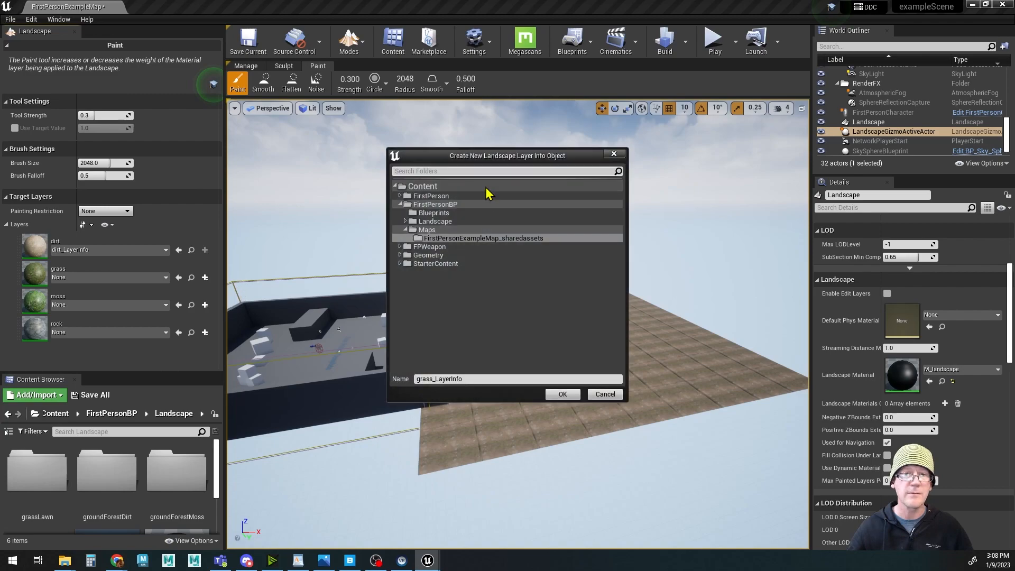
{"action": "left_click", "coordinate": [416, 221]}
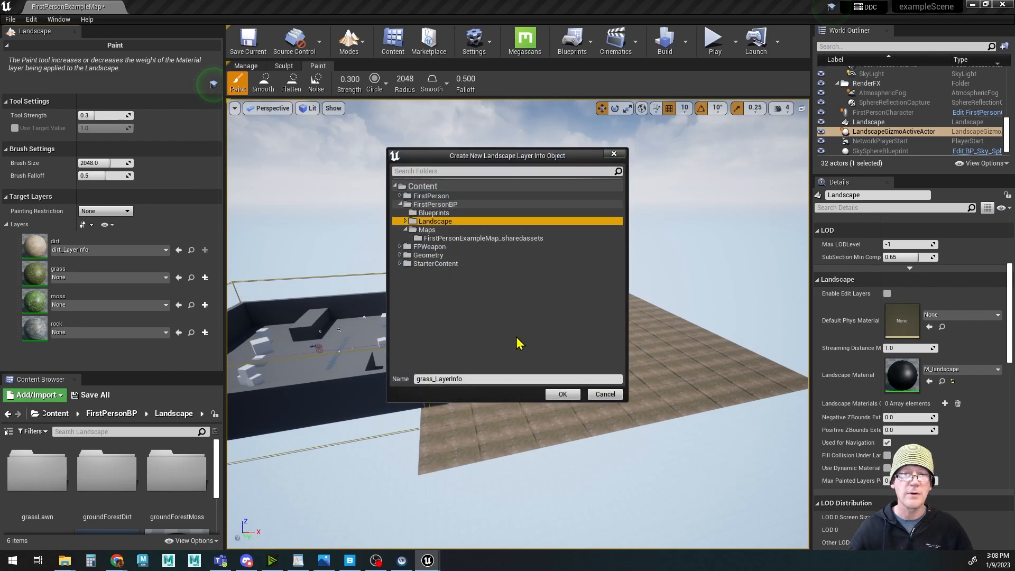
{"action": "left_click", "coordinate": [556, 392]}
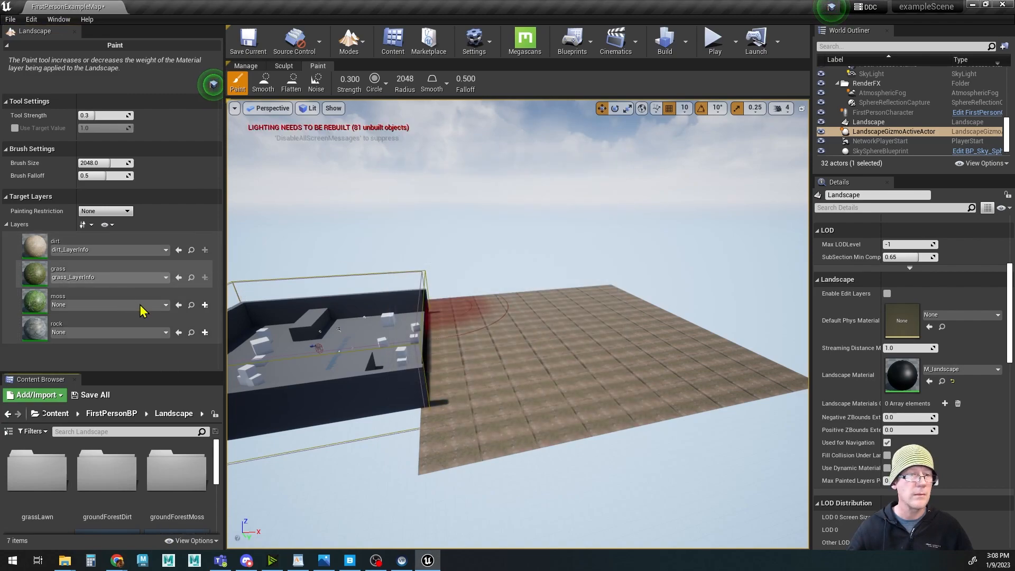
Step: Create a weight-blended layer info object named moss_LayerInfo for the moss layer in the FirstPersonBP/Landscape folder
{"action": "left_click", "coordinate": [205, 305]}
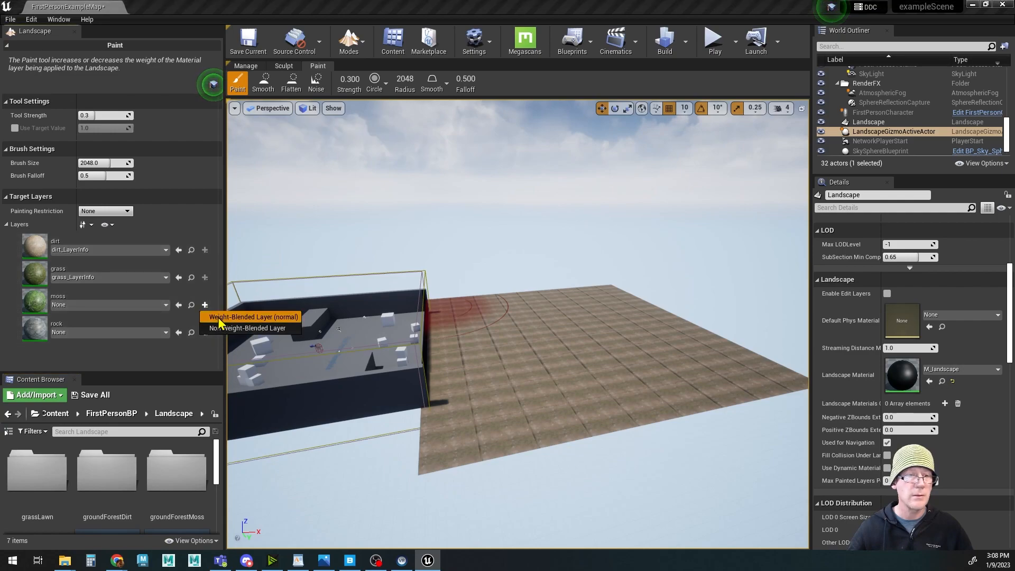
{"action": "left_click", "coordinate": [240, 318]}
{"action": "left_click", "coordinate": [435, 221]}
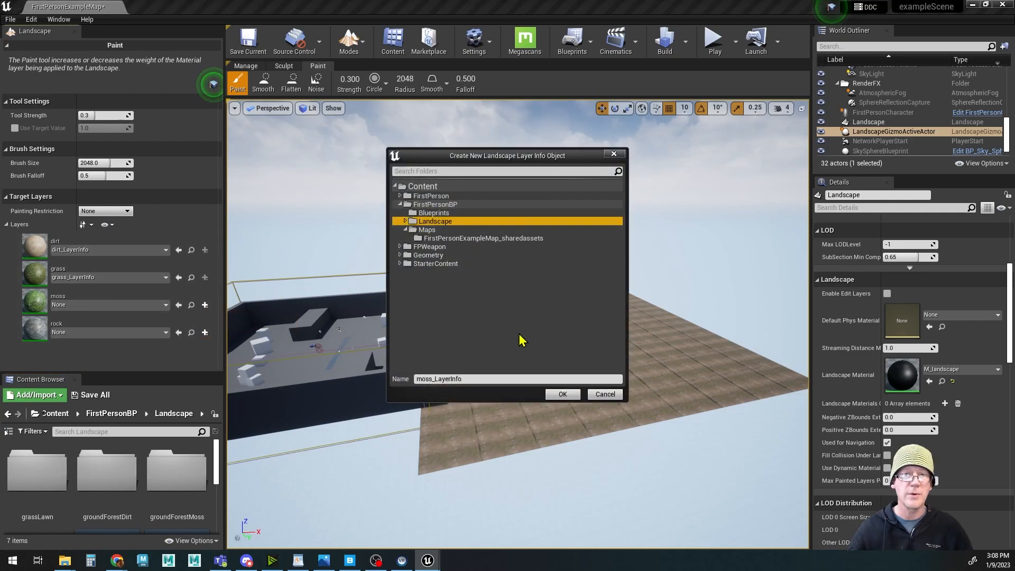
{"action": "left_click", "coordinate": [561, 394]}
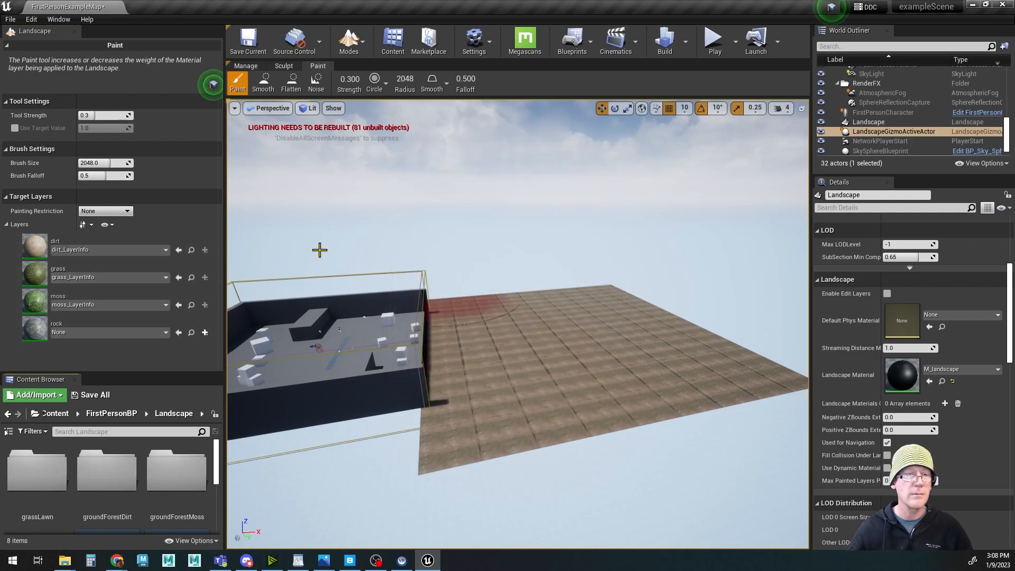
Step: Create a weight-blended layer info object named rock_LayerInfo for the rock layer in the FirstPersonBP/Landscape folder
{"action": "left_click", "coordinate": [205, 333]}
{"action": "left_click", "coordinate": [230, 344]}
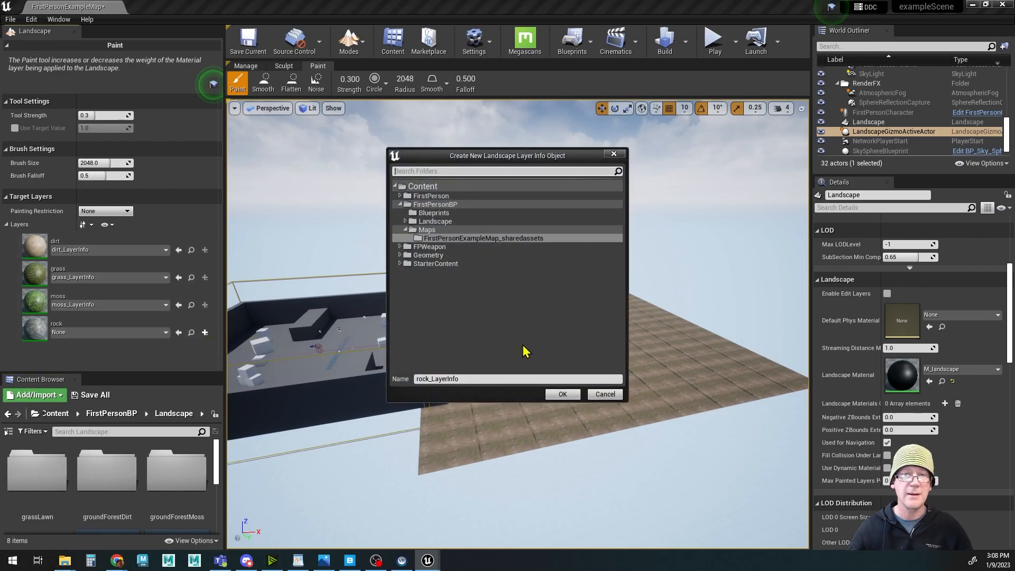
{"action": "left_click", "coordinate": [435, 221]}
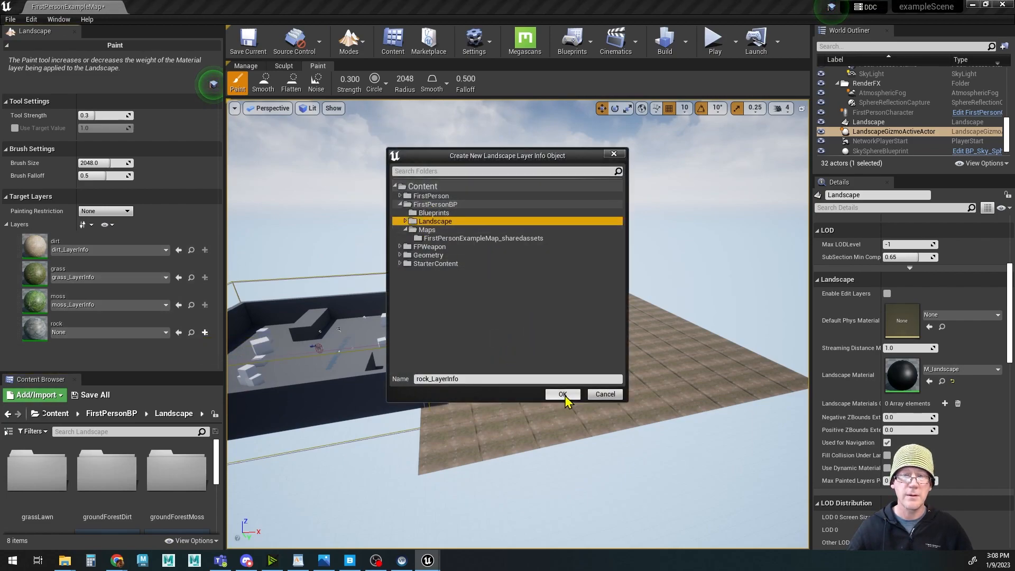
{"action": "left_click", "coordinate": [563, 394]}
{"action": "mouse_move", "coordinate": [486, 352]}
{"action": "left_mouse_down", "text": "alt"}
{"action": "mouse_move", "coordinate": [452, 397]}
{"action": "mouse_move", "coordinate": [415, 418]}
{"action": "mouse_move", "coordinate": [551, 399]}
{"action": "left_mouse_up", "text": "alt"}
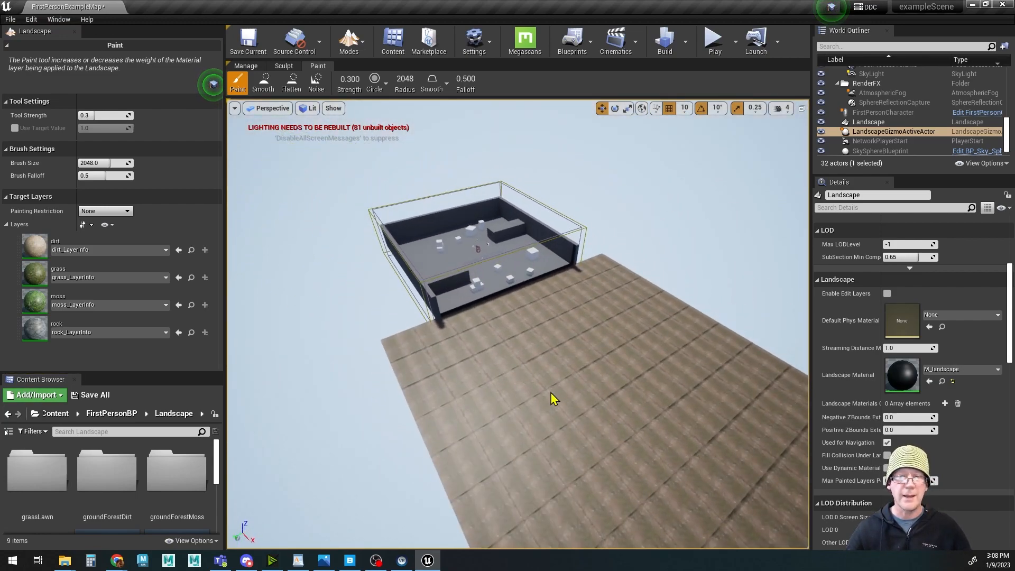
{"action": "middle_click_drag", "start_coordinate": [550, 399], "coordinate": [525, 359], "text": "alt"}
{"action": "left_click_drag", "start_coordinate": [592, 414], "coordinate": [583, 395], "text": "alt"}
{"action": "middle_click_drag", "start_coordinate": [647, 428], "coordinate": [614, 400], "text": "alt"}
{"action": "left_click_drag", "start_coordinate": [558, 431], "coordinate": [486, 457], "text": "alt"}
{"action": "mouse_move", "coordinate": [503, 448]}
{"action": "middle_mouse_down", "text": "alt"}
{"action": "mouse_move", "coordinate": [537, 489]}
{"action": "mouse_move", "coordinate": [561, 467]}
{"action": "mouse_move", "coordinate": [571, 488]}
{"action": "middle_mouse_up", "text": "alt"}
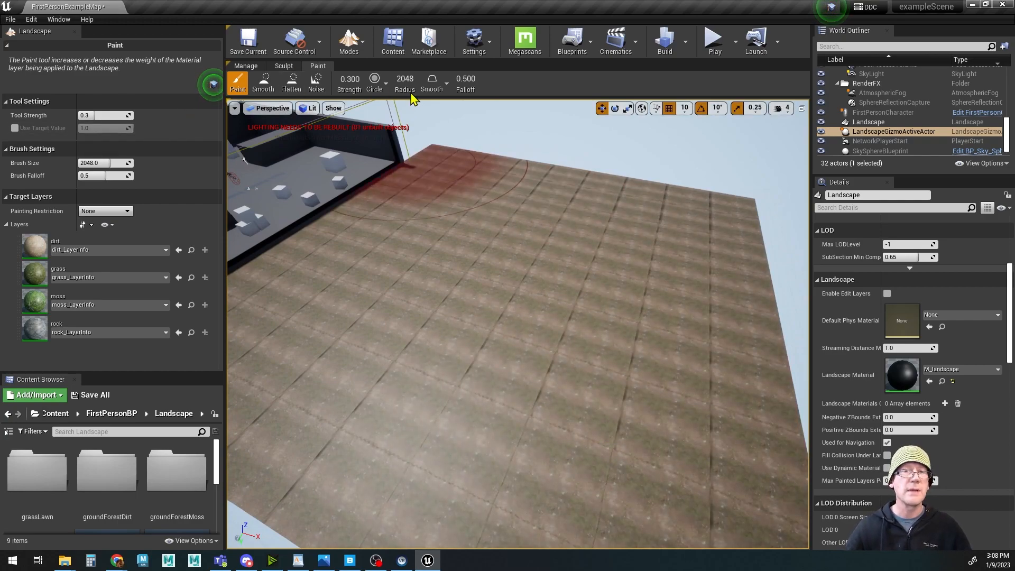
Step: Reduce the landscape brush size to about 776 and paint the grass layer across part of the dirt ground
{"action": "left_click_drag", "start_coordinate": [405, 78], "coordinate": [372, 79]}
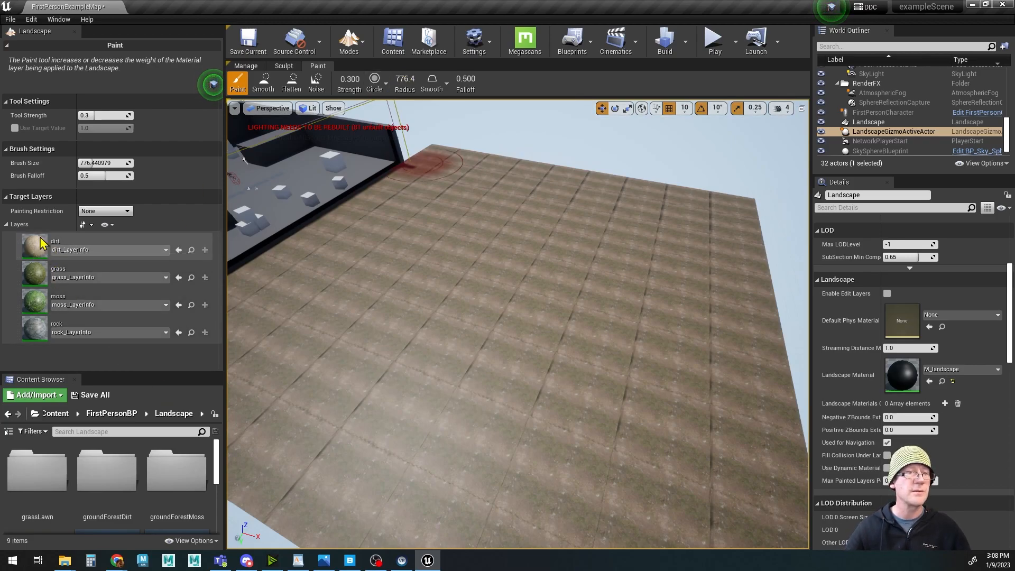
{"action": "left_click", "coordinate": [39, 278]}
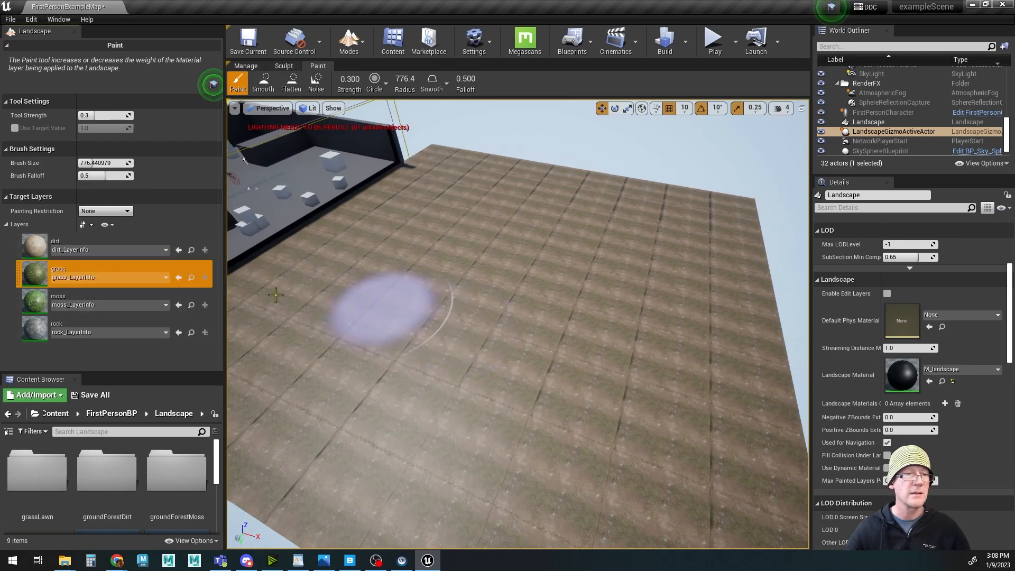
{"action": "mouse_move", "coordinate": [412, 363]}
{"action": "left_mouse_down"}
{"action": "mouse_move", "coordinate": [402, 349]}
{"action": "mouse_move", "coordinate": [506, 333]}
{"action": "mouse_move", "coordinate": [564, 395]}
{"action": "left_mouse_up"}
{"action": "right_click_drag", "start_coordinate": [687, 406], "coordinate": [688, 404]}
{"action": "left_click_drag", "start_coordinate": [688, 404], "coordinate": [585, 408], "text": "alt"}
{"action": "right_click_drag", "start_coordinate": [585, 408], "coordinate": [523, 398], "text": "alt"}
{"action": "mouse_move", "coordinate": [315, 356]}
{"action": "left_mouse_down", "text": "alt"}
{"action": "mouse_move", "coordinate": [349, 391]}
{"action": "mouse_move", "coordinate": [330, 382]}
{"action": "left_mouse_up", "text": "alt"}
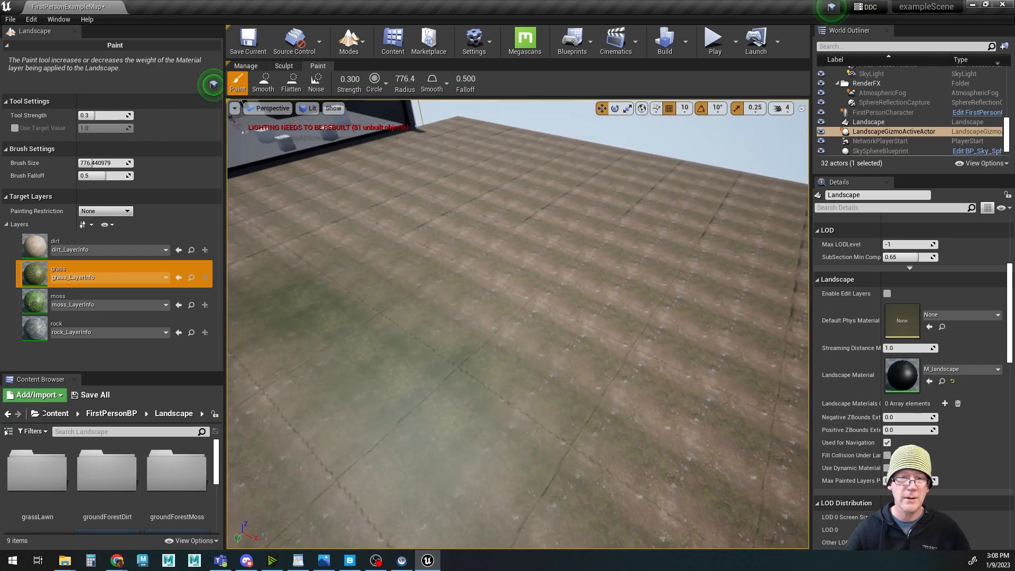
{"action": "left_click_drag", "start_coordinate": [410, 379], "coordinate": [465, 391], "text": "alt"}
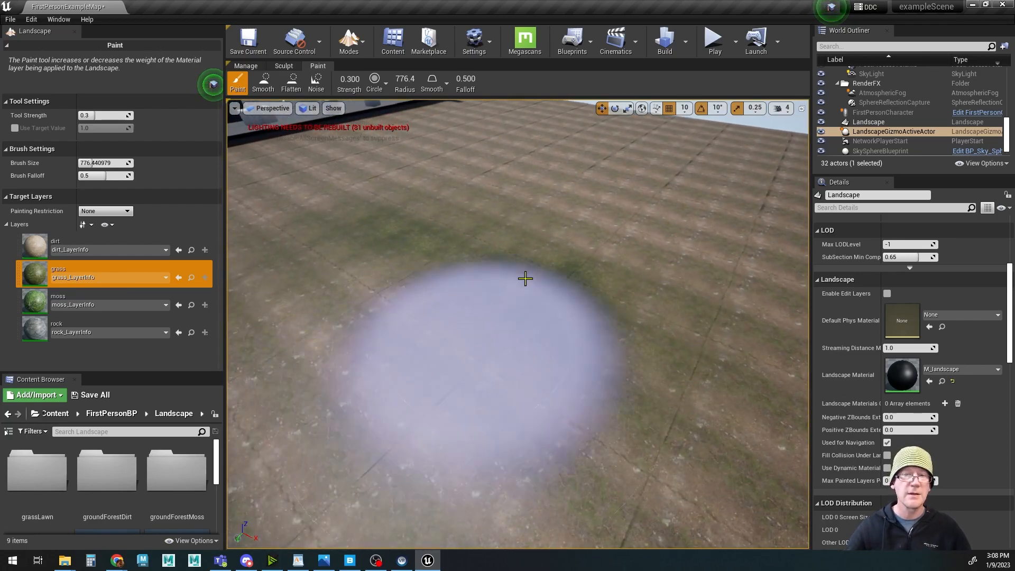
Step: Reduce the brush size to about 307 and paint a moss layer stroke along the edge of the painted grass
{"action": "left_click", "coordinate": [105, 299]}
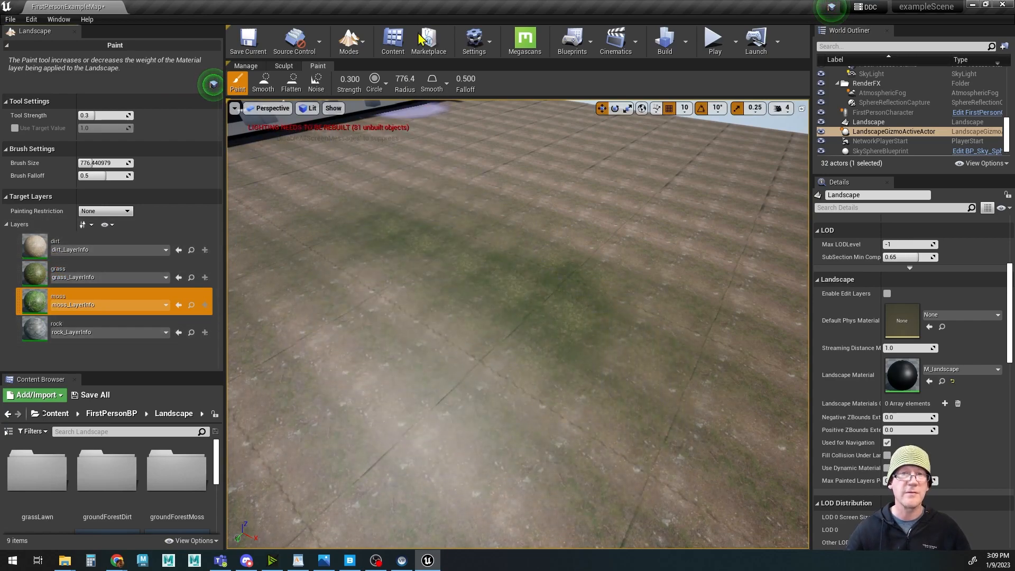
{"action": "left_click_drag", "start_coordinate": [405, 80], "coordinate": [395, 80]}
{"action": "mouse_move", "coordinate": [361, 341]}
{"action": "left_mouse_down"}
{"action": "mouse_move", "coordinate": [437, 321]}
{"action": "mouse_move", "coordinate": [509, 387]}
{"action": "mouse_move", "coordinate": [644, 416]}
{"action": "left_mouse_up"}
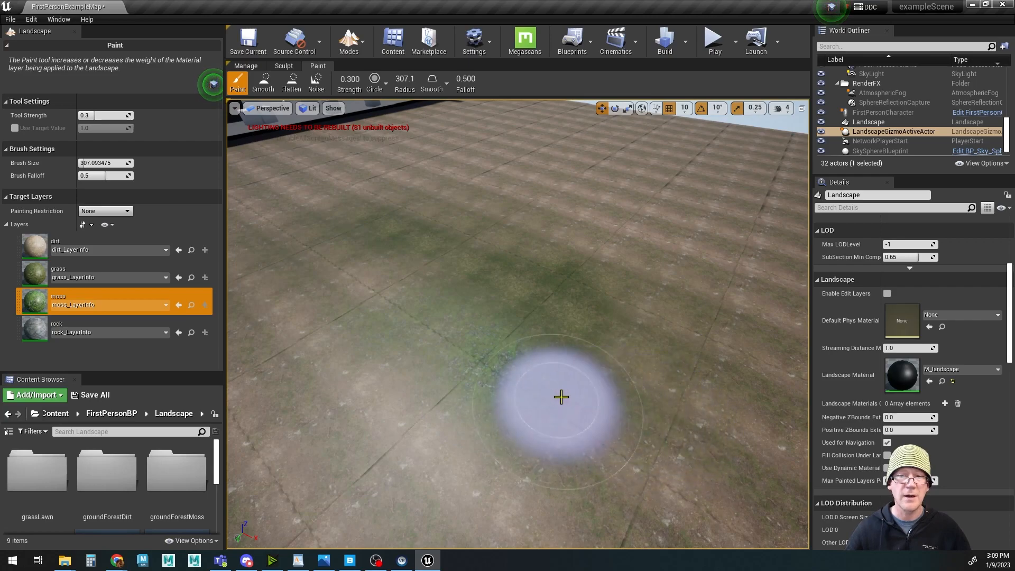
{"action": "mouse_move", "coordinate": [465, 426]}
{"action": "right_mouse_down"}
{"action": "mouse_move", "coordinate": [461, 338]}
{"action": "mouse_move", "coordinate": [468, 426]}
{"action": "right_mouse_up"}
{"action": "key", "text": "w"}
{"action": "key", "text": "s"}
Step: Paint a patch of the rock layer beside the moss stroke on the landscape
{"action": "left_click", "coordinate": [23, 335]}
{"action": "left_click_drag", "start_coordinate": [355, 405], "coordinate": [522, 468]}
{"action": "right_click_drag", "start_coordinate": [607, 398], "coordinate": [593, 431], "text": "alt"}
{"action": "left_click_drag", "start_coordinate": [594, 430], "coordinate": [682, 433], "text": "alt"}
{"action": "left_click_drag", "start_coordinate": [534, 416], "coordinate": [534, 416], "text": "alt"}
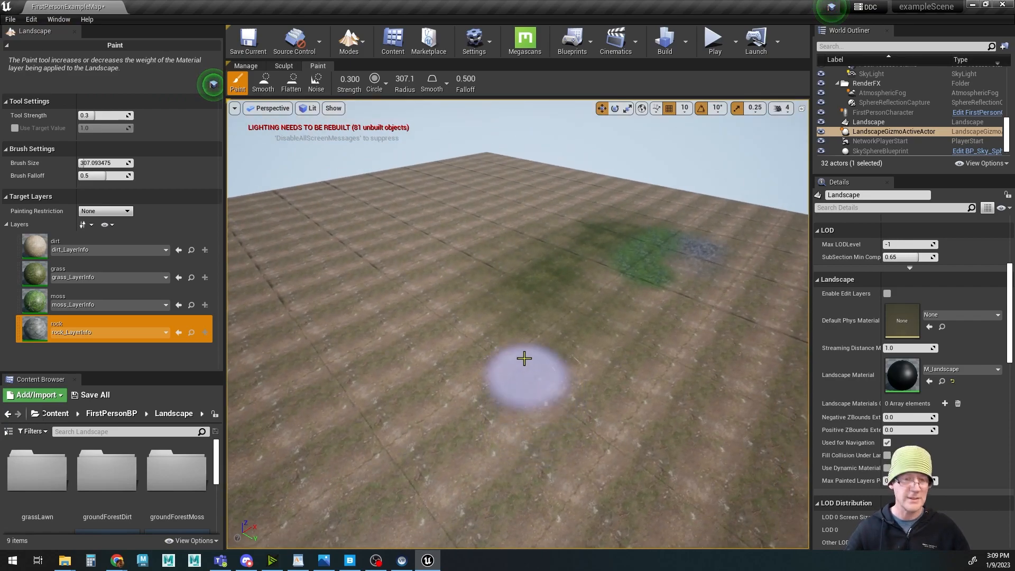
{"action": "left_click_drag", "start_coordinate": [644, 343], "coordinate": [597, 347], "text": "alt"}
{"action": "left_click_drag", "start_coordinate": [675, 375], "coordinate": [561, 374], "text": "alt"}
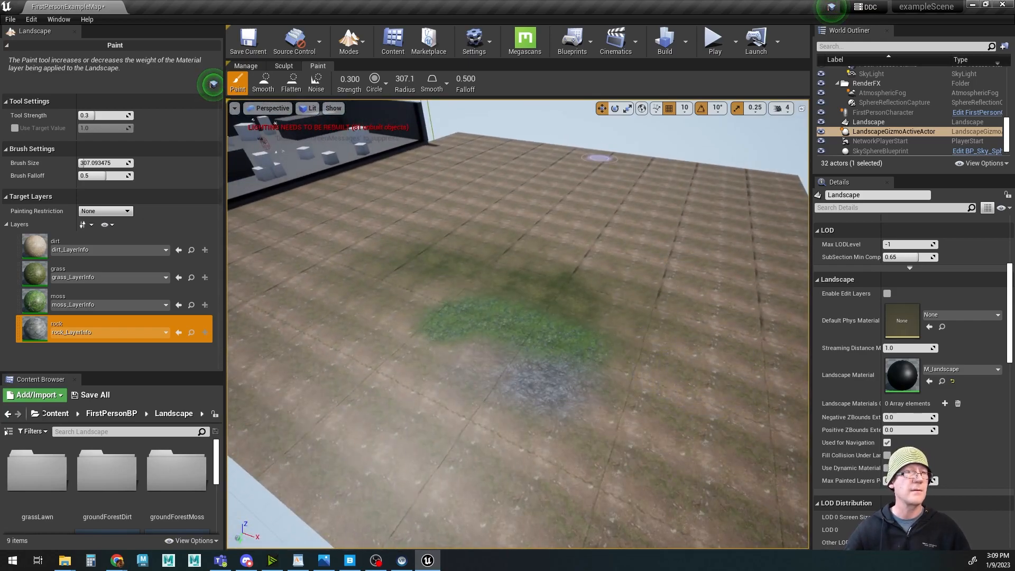
Step: Save the level and all modified assets
{"action": "left_click", "coordinate": [10, 19]}
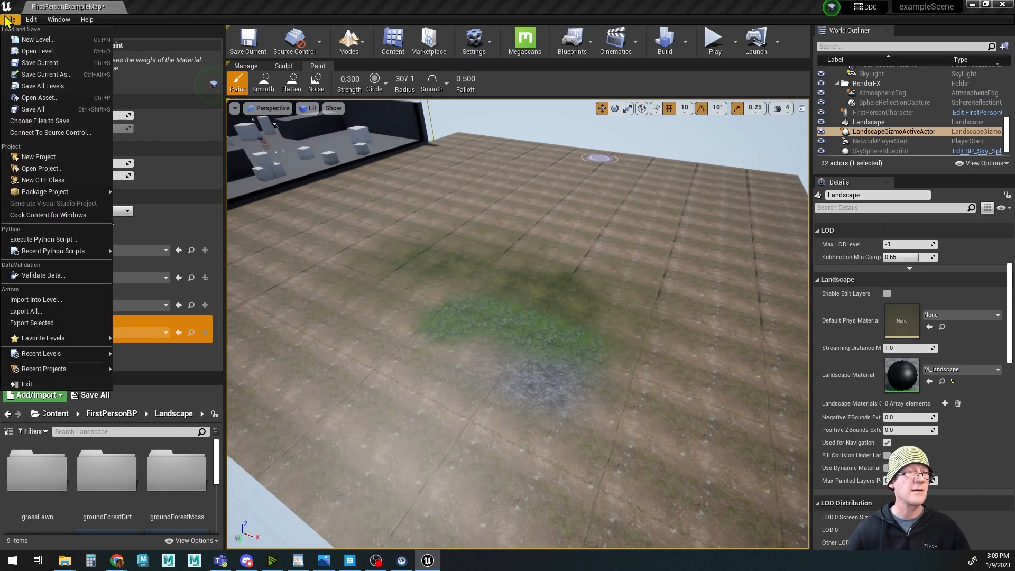
{"action": "left_click", "coordinate": [32, 110]}
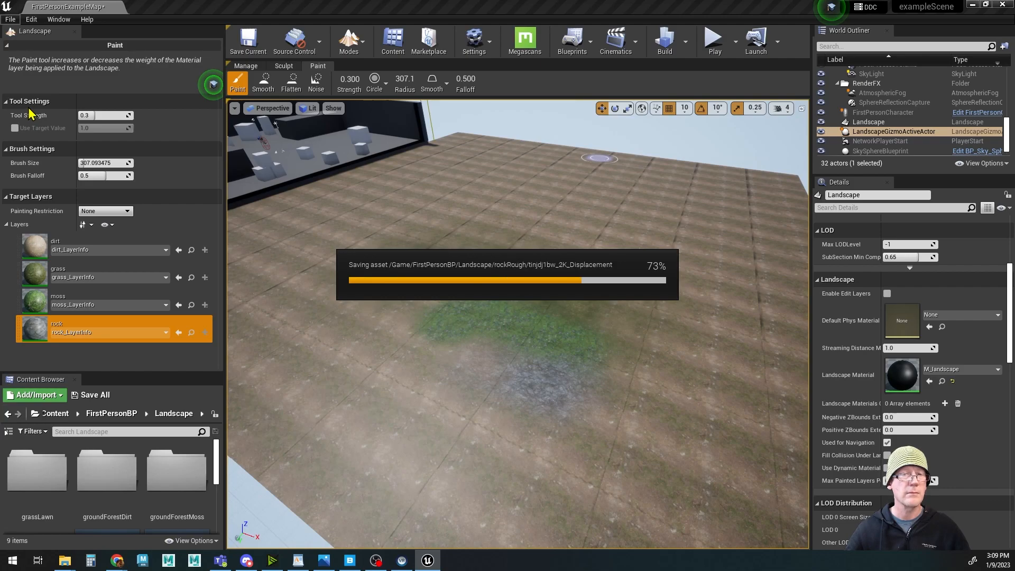
{"action": "right_click_drag", "start_coordinate": [614, 341], "coordinate": [519, 319]}
{"action": "mouse_move", "coordinate": [518, 320]}
{"action": "left_mouse_down", "text": "alt"}
{"action": "mouse_move", "coordinate": [629, 330]}
{"action": "mouse_move", "coordinate": [675, 347]}
{"action": "left_mouse_up", "text": "alt"}
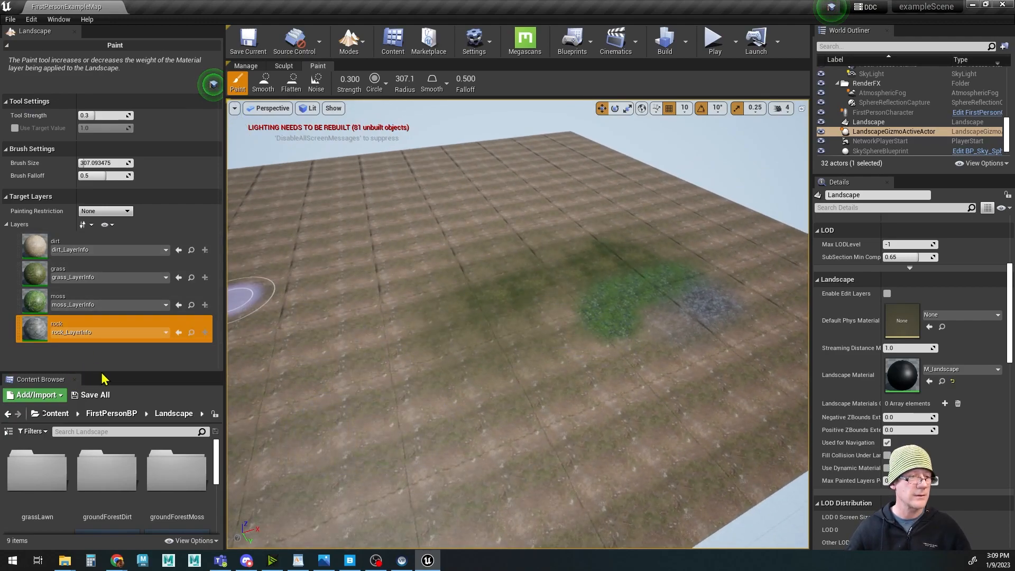
Step: Enlarge the Content Browser and open the M_landscape material for editing, with its whole node graph in view
{"action": "left_click_drag", "start_coordinate": [109, 372], "coordinate": [109, 185]}
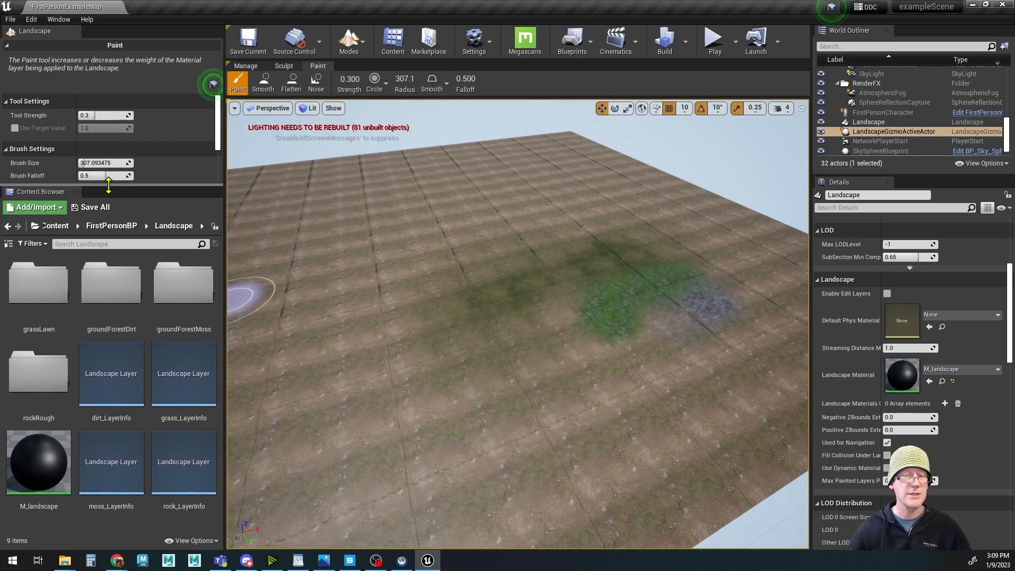
{"action": "double_click", "coordinate": [38, 461]}
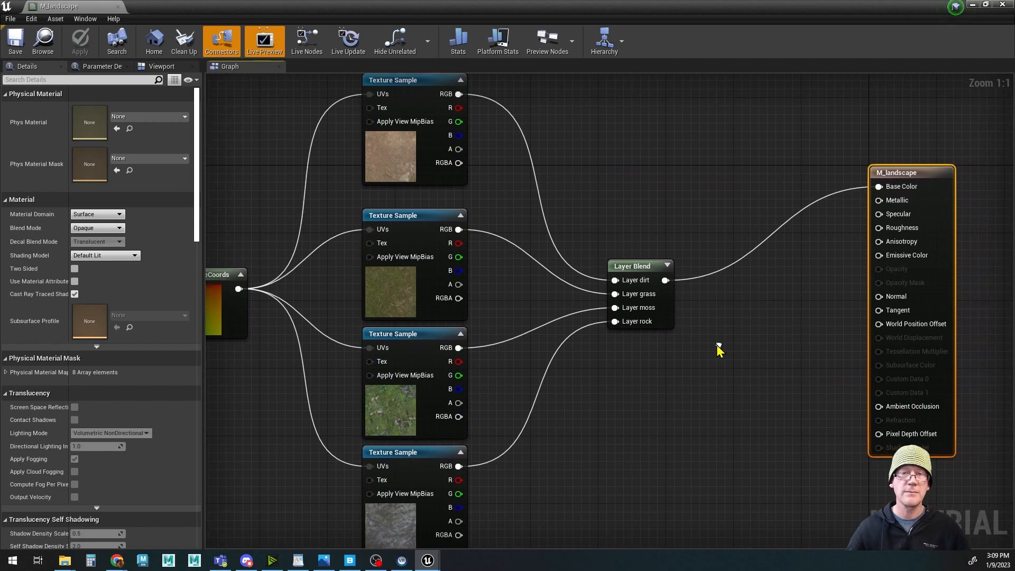
{"action": "right_click_drag", "start_coordinate": [731, 356], "coordinate": [629, 318]}
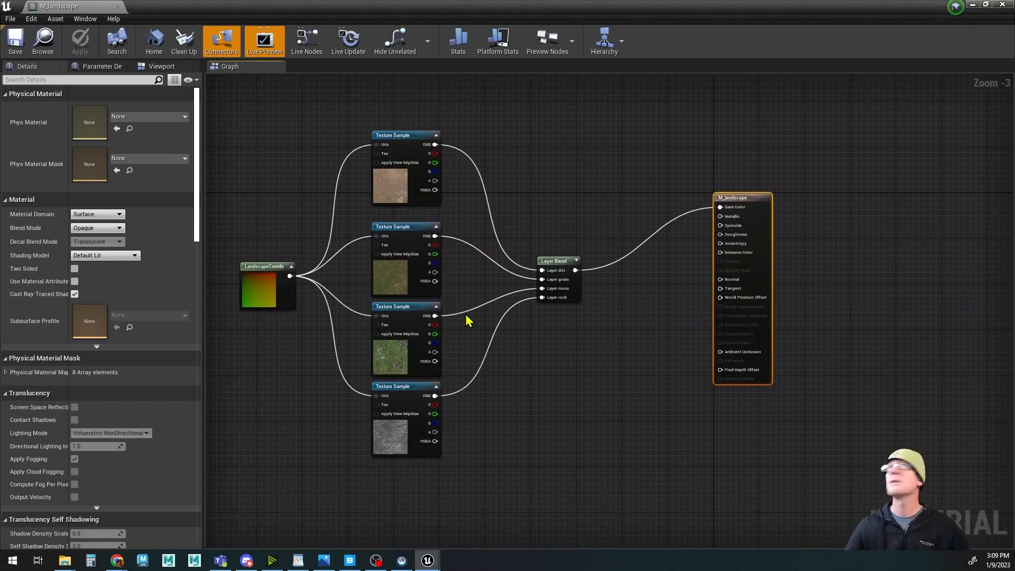
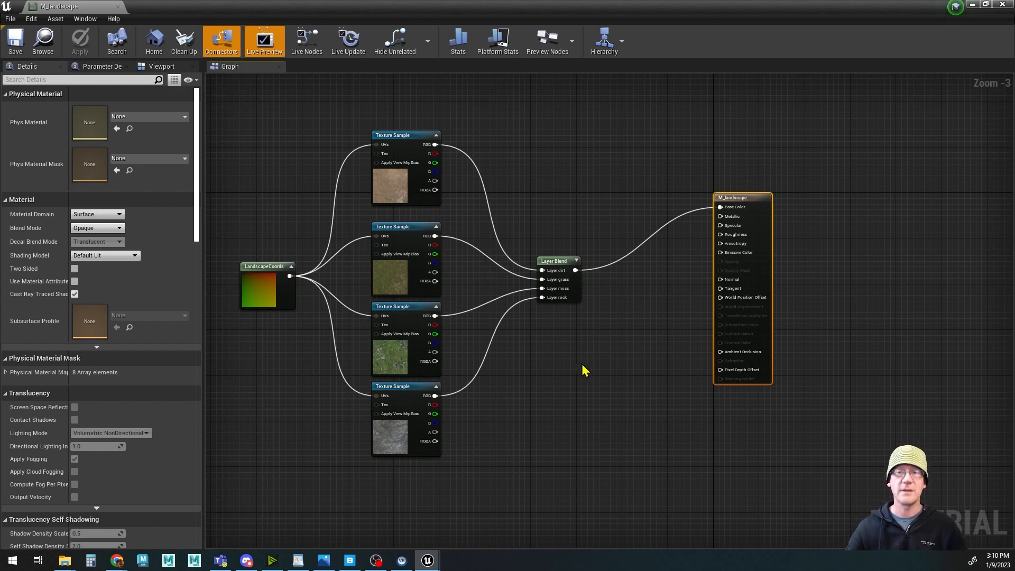
Step: Add a MakeMaterialAttributes node near the Layer Blend node and move the M_landscape result node farther away to make room
{"action": "right_click", "coordinate": [586, 350]}
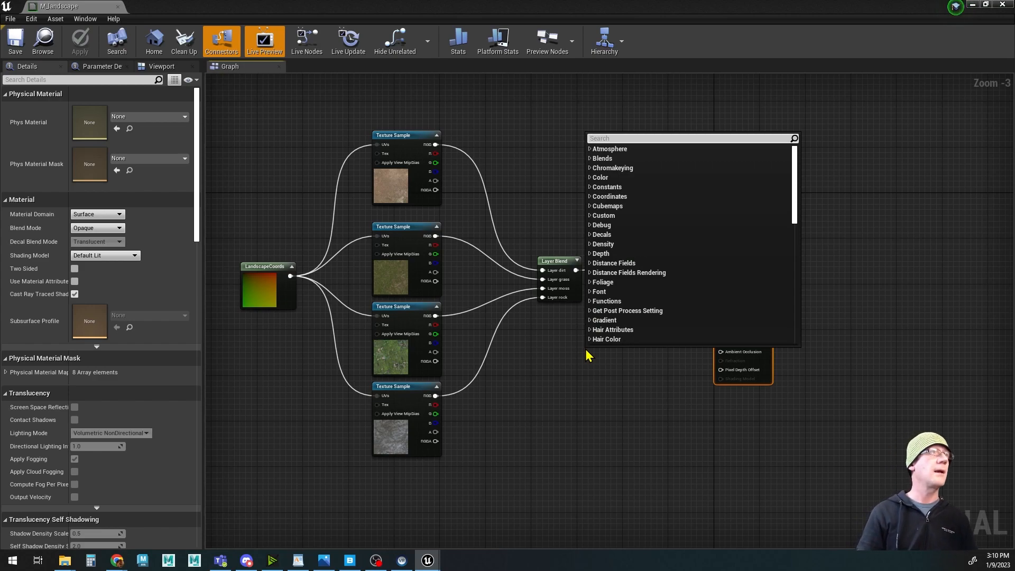
{"action": "type", "text": "make"}
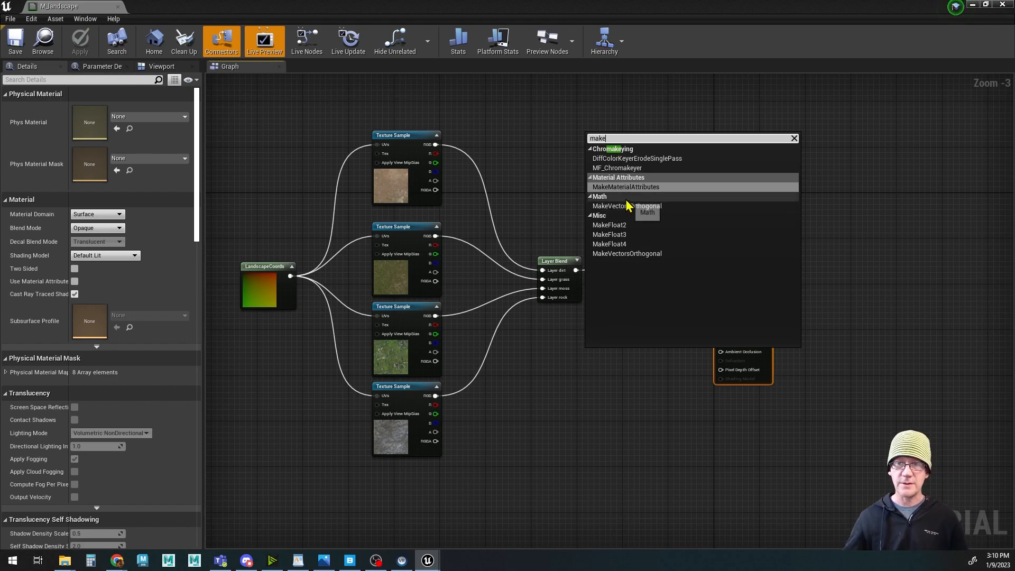
{"action": "left_click", "coordinate": [634, 187]}
{"action": "left_click_drag", "start_coordinate": [624, 351], "coordinate": [640, 299]}
{"action": "left_click_drag", "start_coordinate": [720, 197], "coordinate": [828, 203]}
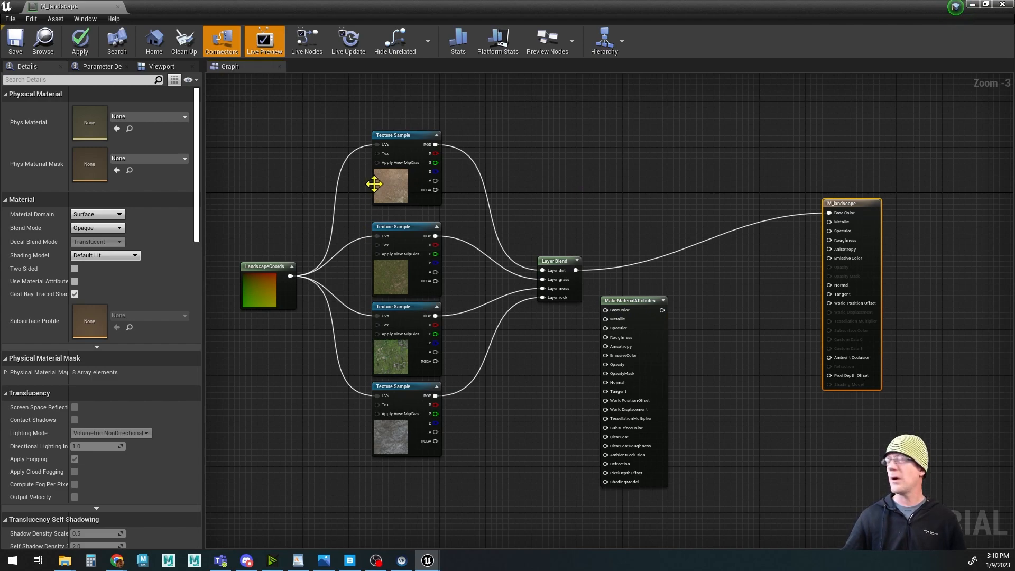
{"action": "left_click", "coordinate": [625, 306]}
{"action": "left_click_drag", "start_coordinate": [626, 306], "coordinate": [626, 300]}
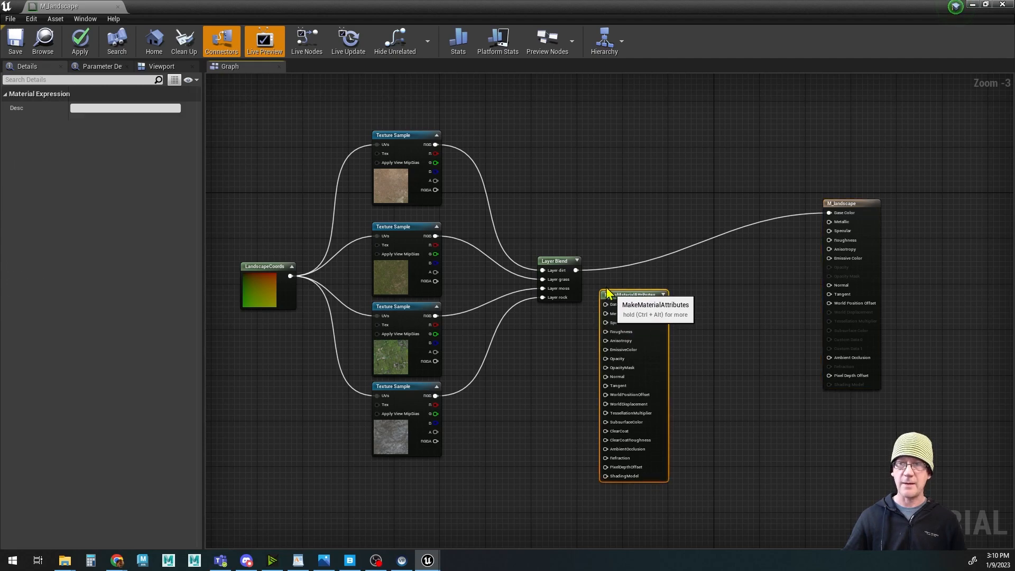
Step: Enable Use Material Attributes on the M_landscape result node
{"action": "left_click", "coordinate": [847, 203]}
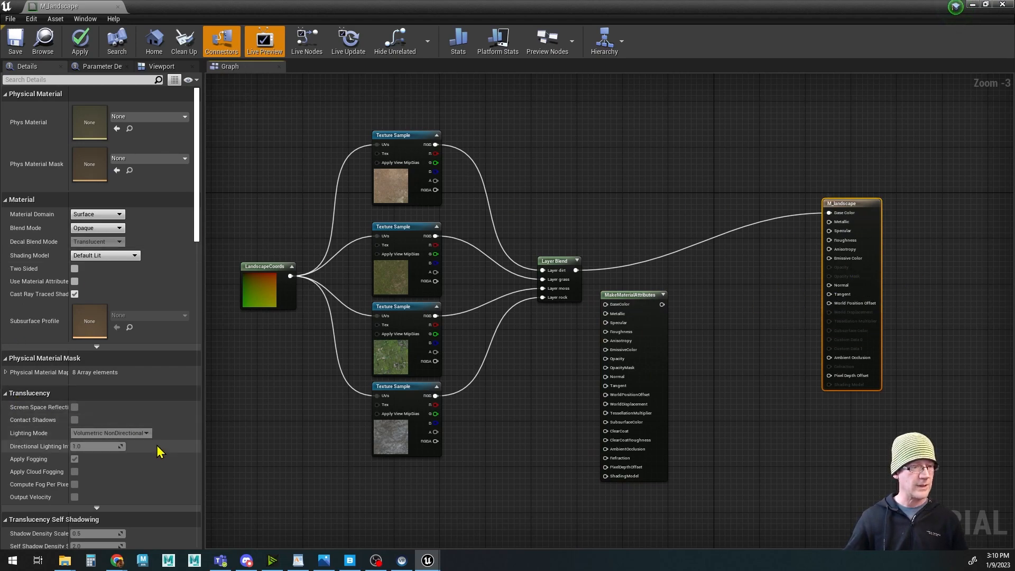
{"action": "scroll", "coordinate": [156, 445], "scroll_direction": "down", "scroll_amount": 10}
{"action": "scroll", "coordinate": [151, 437], "scroll_direction": "up", "scroll_amount": 5}
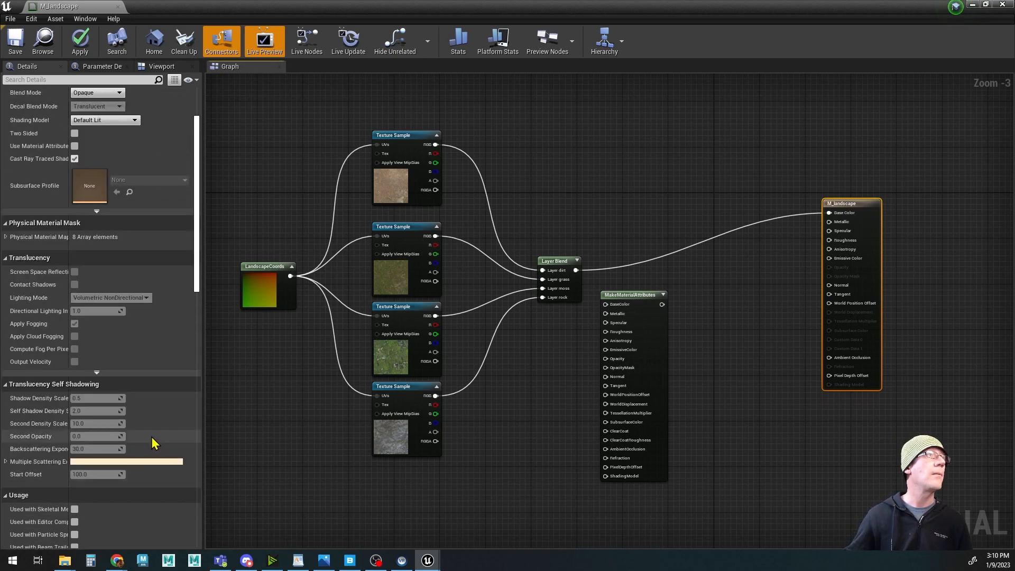
{"action": "scroll", "coordinate": [151, 439], "scroll_direction": "up", "scroll_amount": 4}
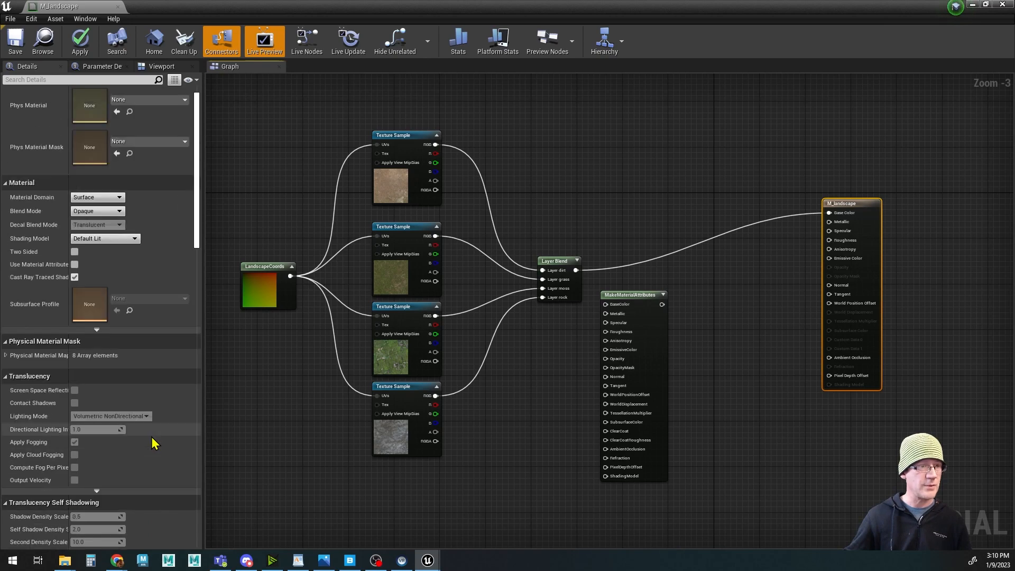
{"action": "left_click", "coordinate": [75, 266]}
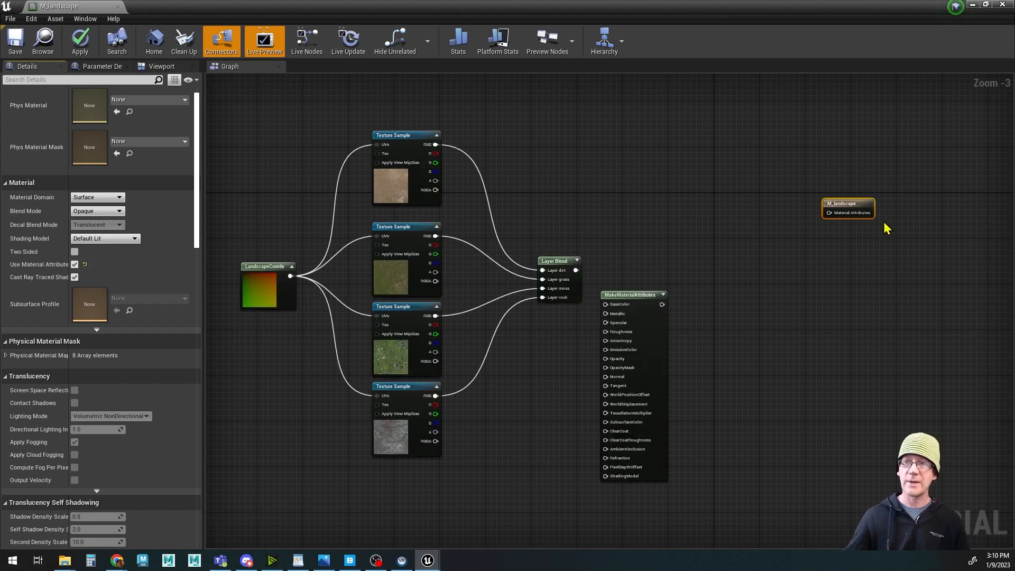
Step: Place MakeMaterialAttributes beside the dirt Texture Sample above the other textures, and shift Layer Blend and the M_landscape result node farther along
{"action": "left_click_drag", "start_coordinate": [842, 206], "coordinate": [866, 264]}
{"action": "left_click_drag", "start_coordinate": [629, 300], "coordinate": [642, 115]}
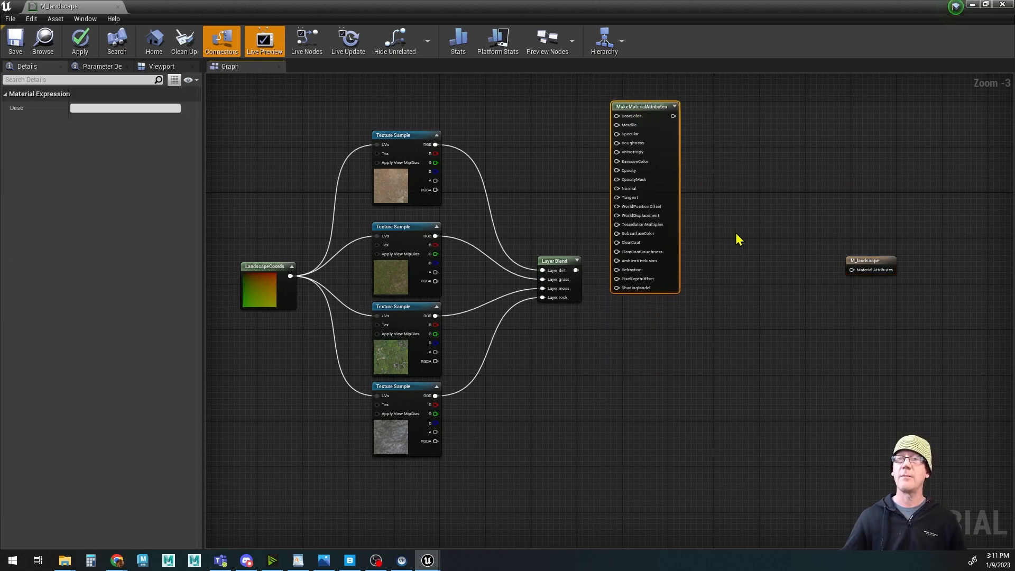
{"action": "scroll", "coordinate": [740, 228], "scroll_direction": "down", "scroll_amount": 2}
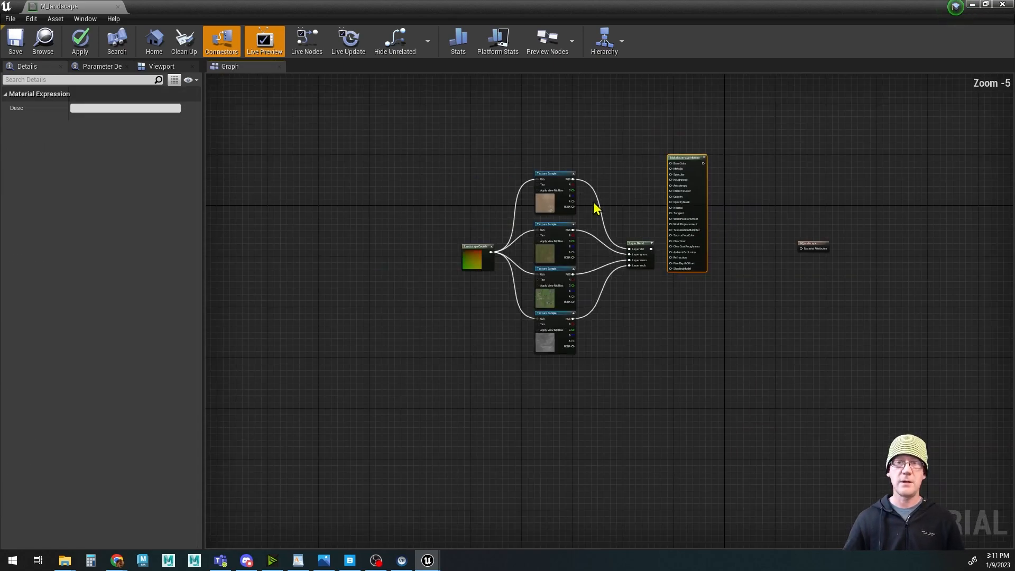
{"action": "left_click_drag", "start_coordinate": [683, 157], "coordinate": [619, 101]}
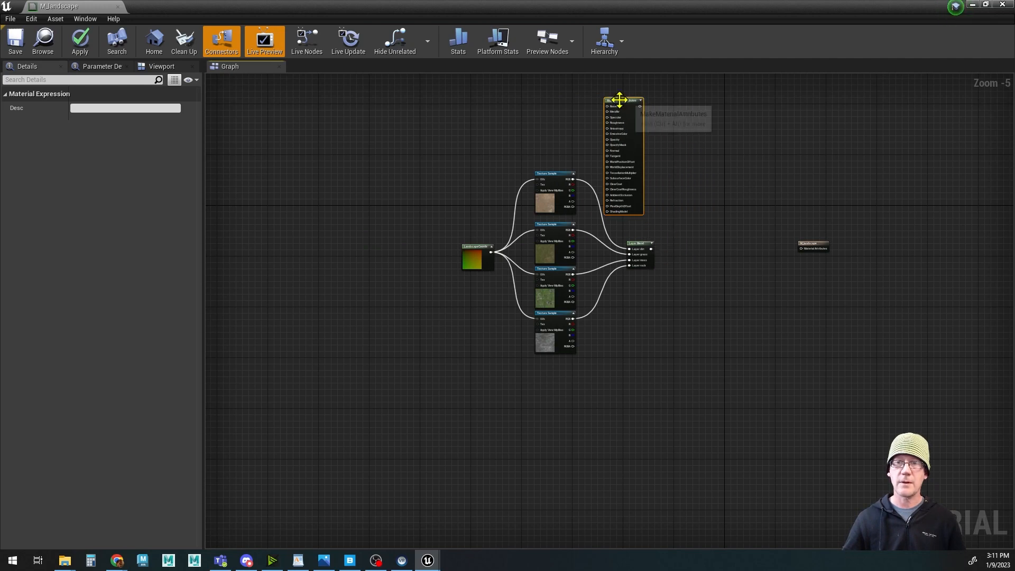
{"action": "left_click_drag", "start_coordinate": [554, 173], "coordinate": [518, 100]}
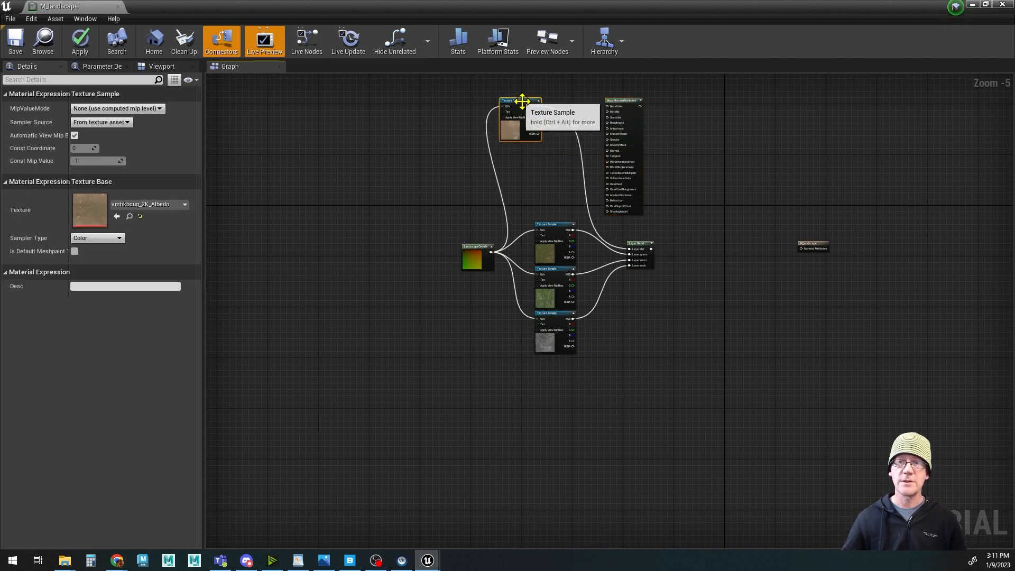
{"action": "left_click_drag", "start_coordinate": [639, 244], "coordinate": [741, 247]}
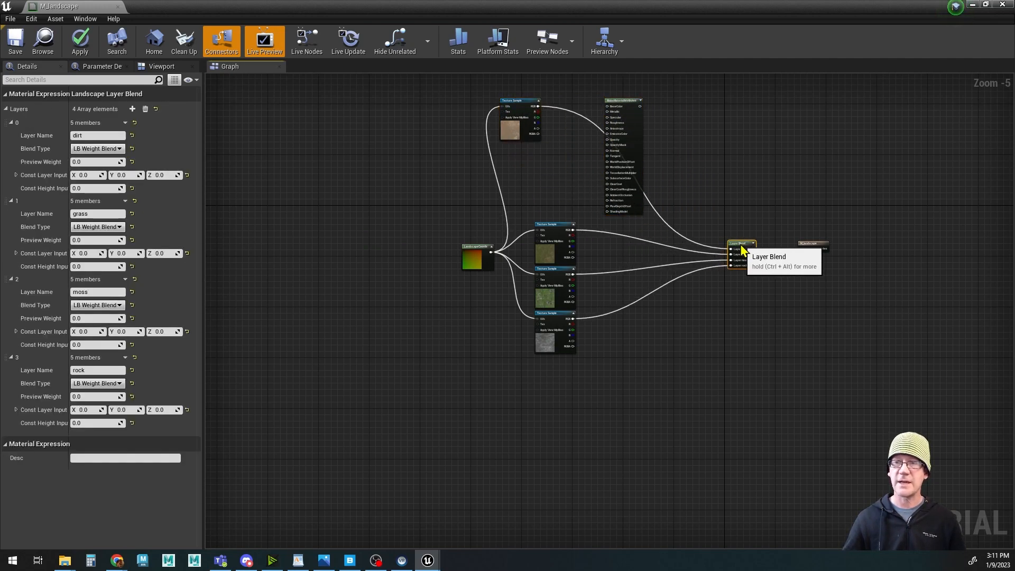
{"action": "left_click_drag", "start_coordinate": [809, 243], "coordinate": [836, 250]}
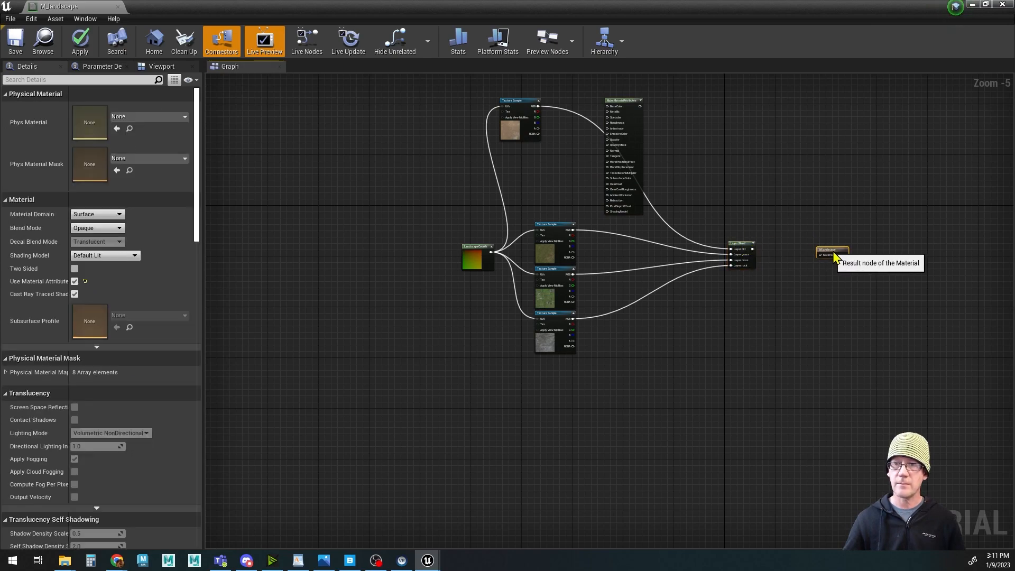
Step: Move LandscapeCoords and the grass, moss and rock textures away from Layer Blend, and tighten the dirt texture and MakeMaterialAttributes pair
{"action": "left_click_drag", "start_coordinate": [472, 249], "coordinate": [348, 220]}
{"action": "left_click_drag", "start_coordinate": [521, 200], "coordinate": [585, 399]}
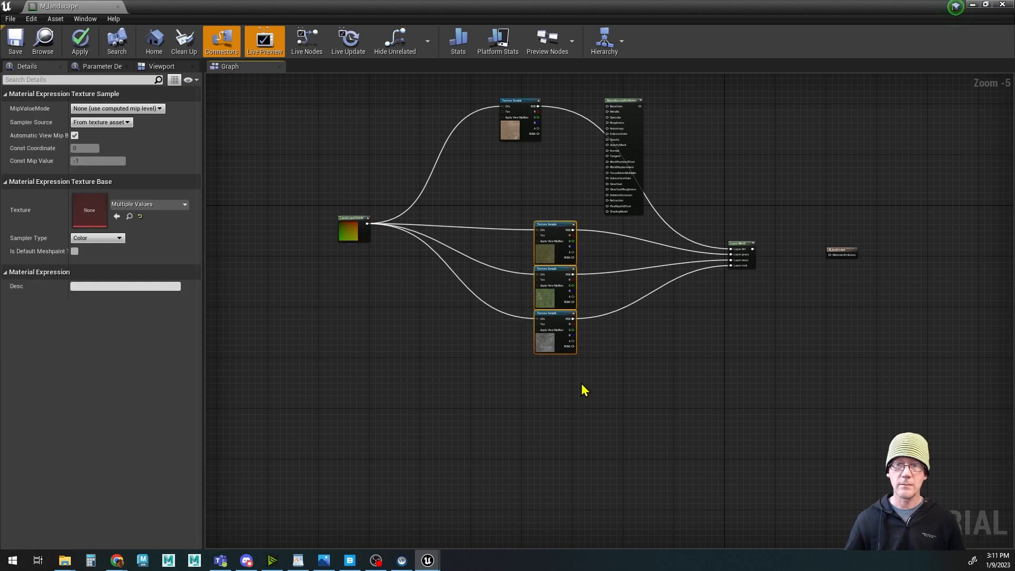
{"action": "left_click_drag", "start_coordinate": [547, 227], "coordinate": [474, 284]}
{"action": "left_click", "coordinate": [398, 400]}
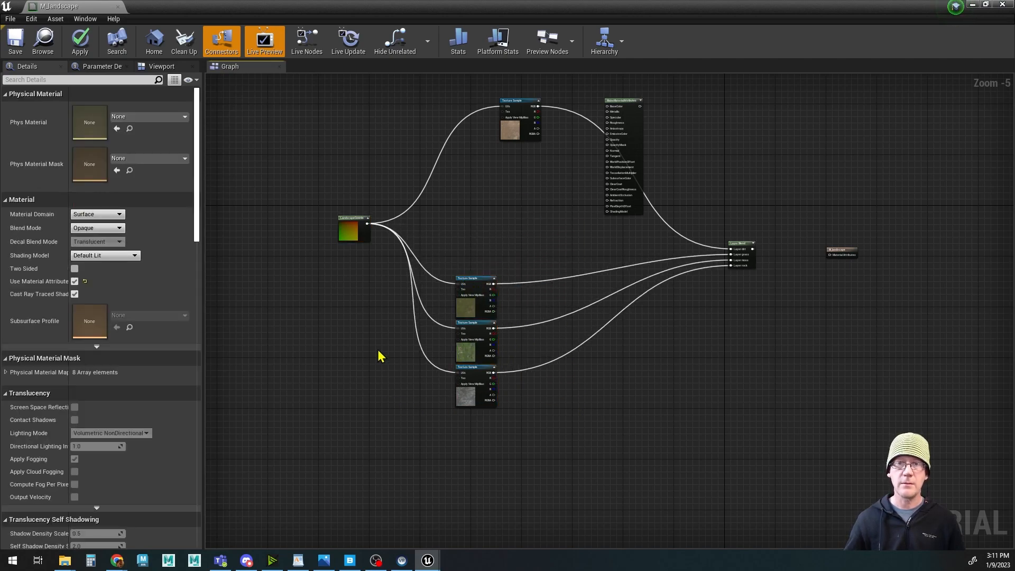
{"action": "left_click_drag", "start_coordinate": [529, 103], "coordinate": [490, 101]}
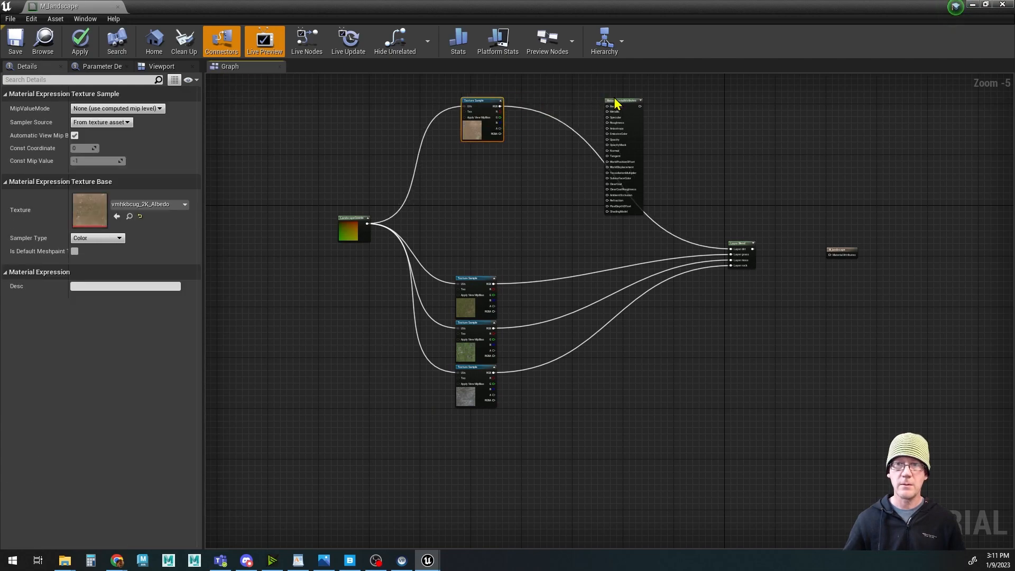
{"action": "left_click_drag", "start_coordinate": [617, 100], "coordinate": [537, 100]}
Step: Spread out the moss and rock Texture Samples, putting moss beyond MakeMaterialAttributes and rock below it, level with the grass texture
{"action": "left_click_drag", "start_coordinate": [413, 441], "coordinate": [641, 426]}
{"action": "right_click_drag", "start_coordinate": [779, 400], "coordinate": [757, 98]}
{"action": "left_click_drag", "start_coordinate": [607, 116], "coordinate": [607, 157]}
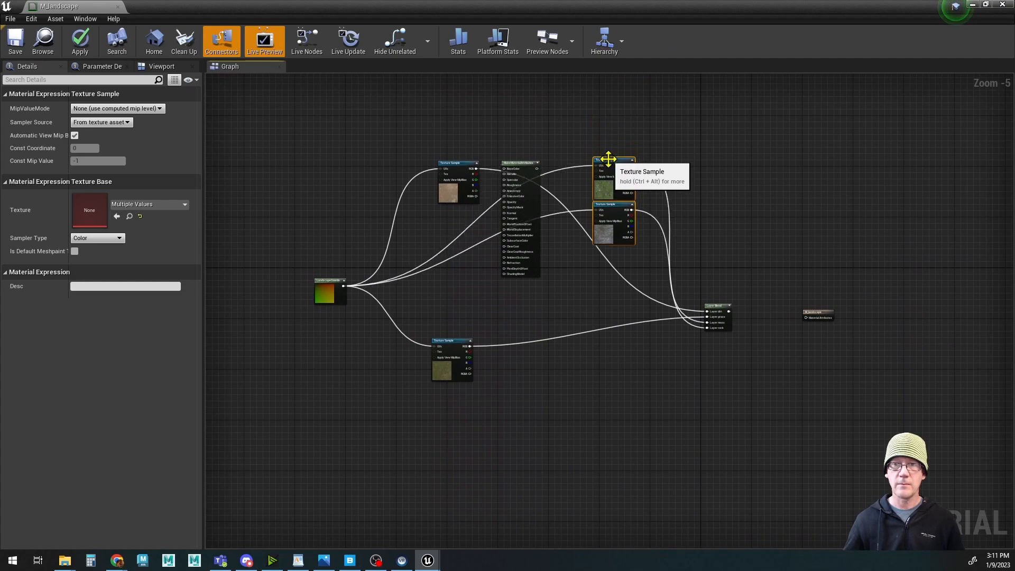
{"action": "left_click", "coordinate": [578, 284]}
{"action": "left_click_drag", "start_coordinate": [614, 226], "coordinate": [602, 373]}
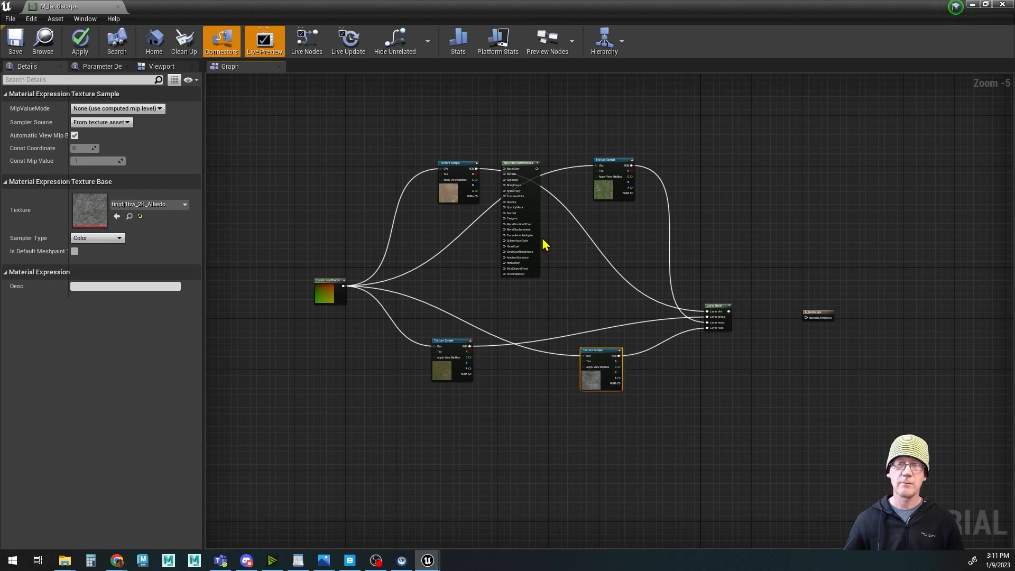
{"action": "left_click_drag", "start_coordinate": [516, 168], "coordinate": [512, 158]}
Step: Add a MakeMaterialAttributes node and place it just beyond the moss Texture Sample
{"action": "right_click", "coordinate": [773, 134]}
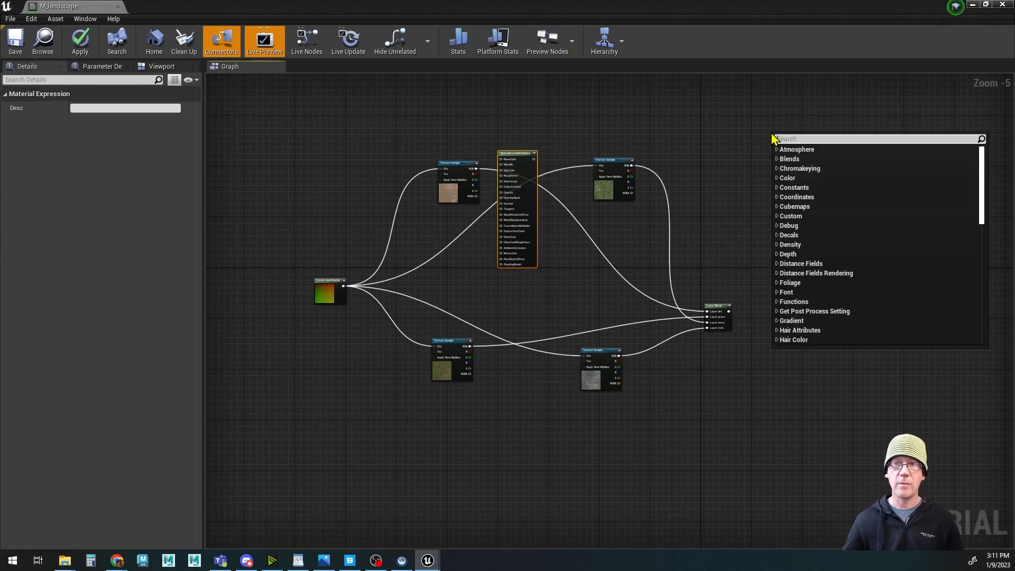
{"action": "type", "text": "make"}
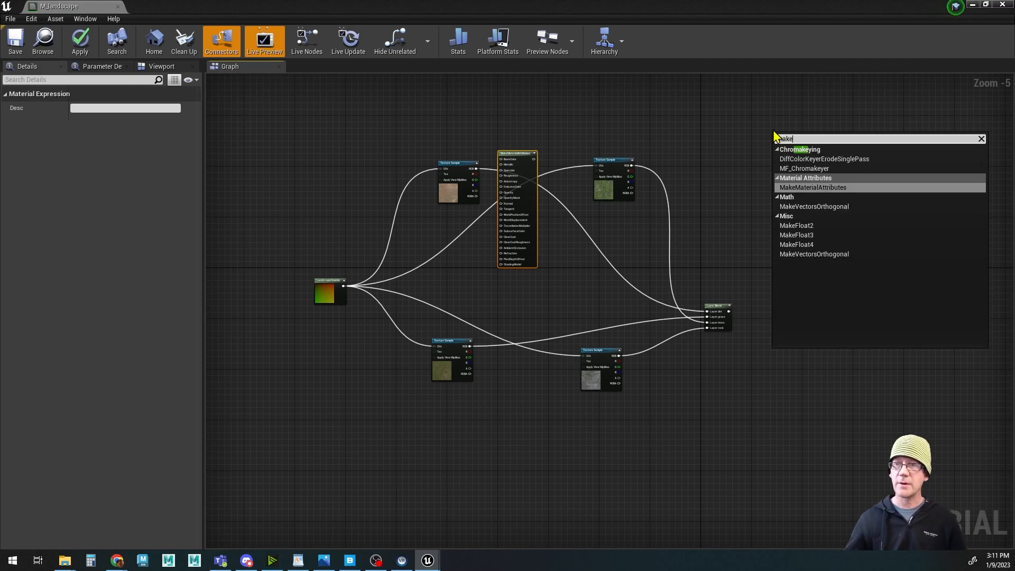
{"action": "left_click", "coordinate": [809, 187]}
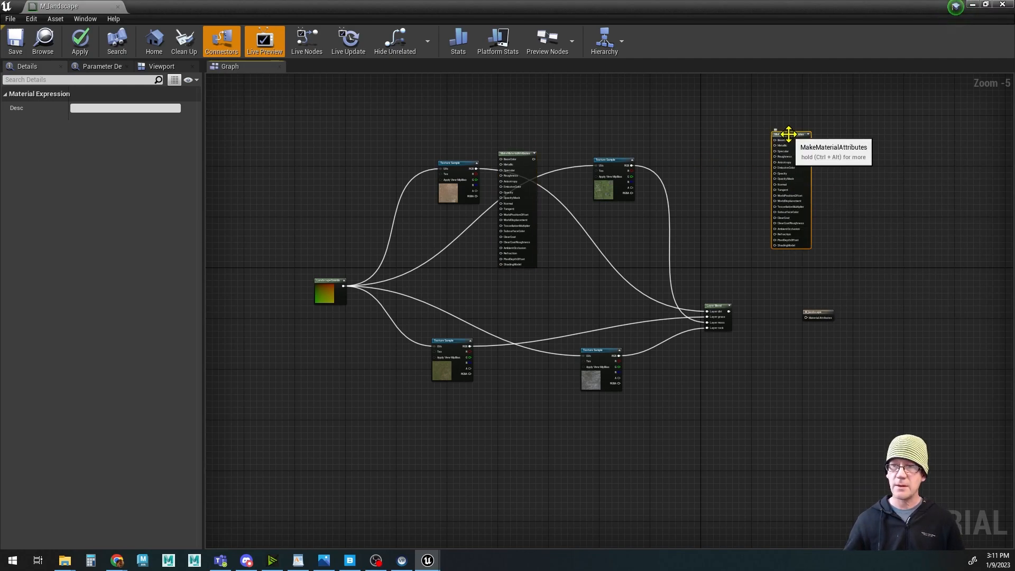
{"action": "left_click_drag", "start_coordinate": [786, 136], "coordinate": [682, 152]}
Step: Add another MakeMaterialAttributes node and place it beside the grass Texture Sample
{"action": "right_click", "coordinate": [495, 410]}
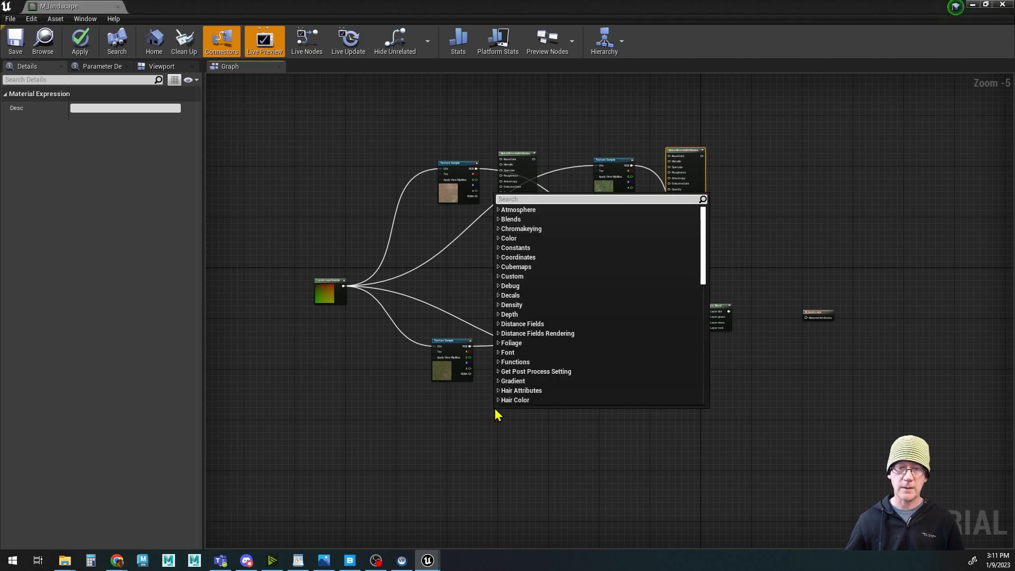
{"action": "type", "text": "make"}
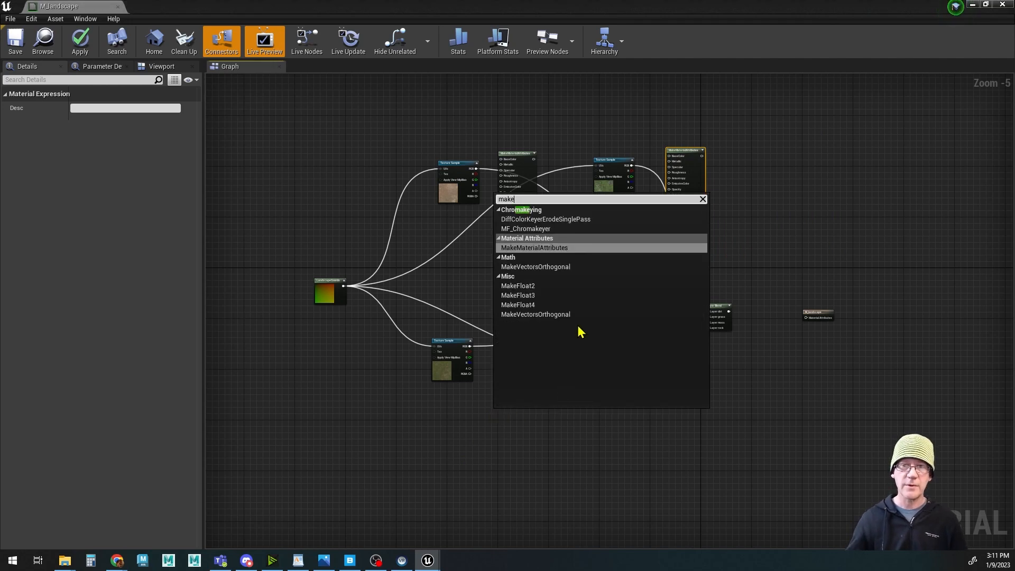
{"action": "left_click", "coordinate": [544, 249]}
{"action": "left_click_drag", "start_coordinate": [506, 410], "coordinate": [503, 338]}
Step: Add a MakeMaterialAttributes node for the rock layer and place it beside the rock Texture Sample
{"action": "right_click", "coordinate": [668, 422]}
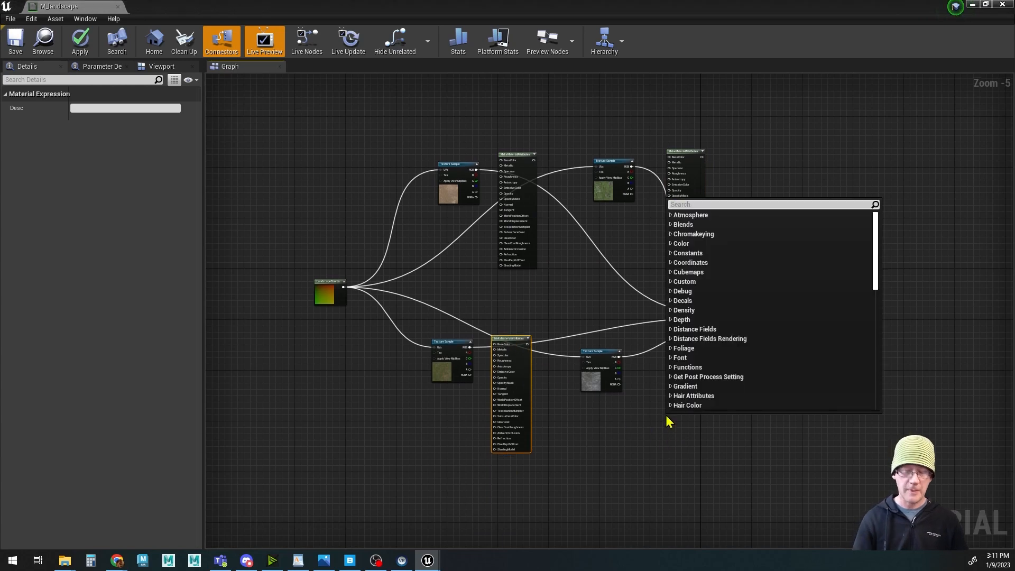
{"action": "type", "text": "make"}
{"action": "left_click", "coordinate": [697, 258]}
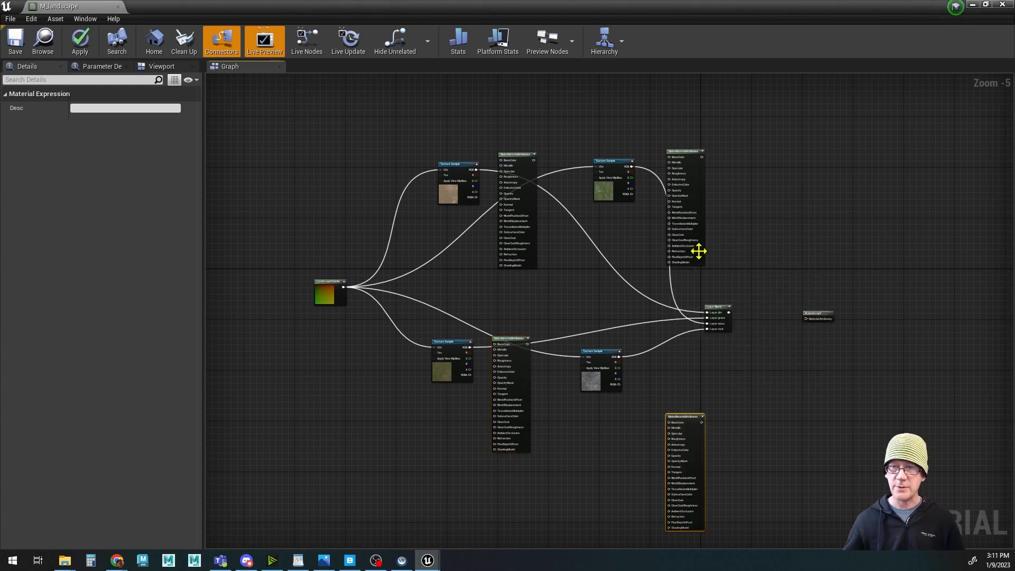
{"action": "left_click_drag", "start_coordinate": [684, 418], "coordinate": [663, 361]}
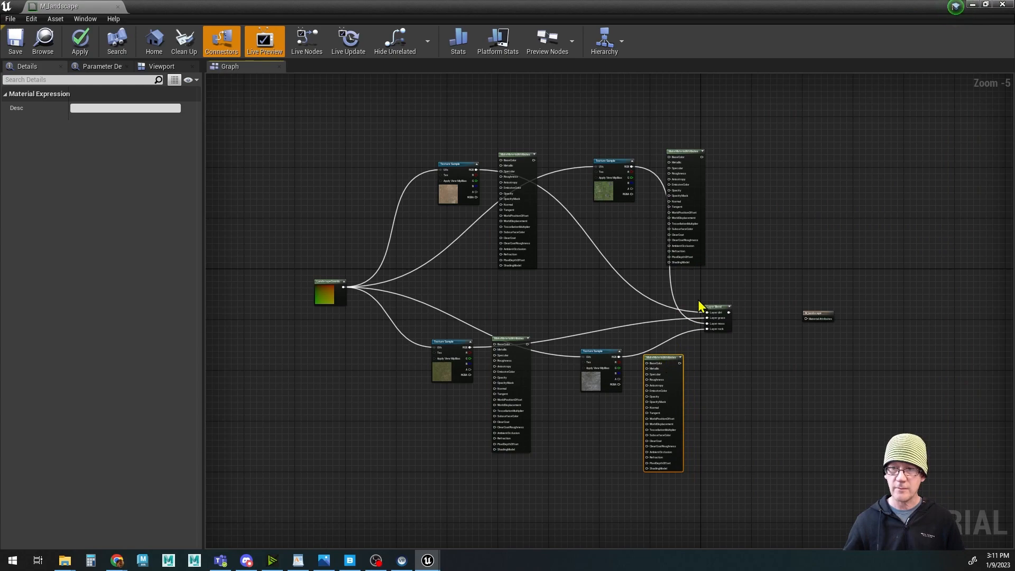
Step: Shift Layer Blend closer to the M_landscape result node and disconnect the dirt, grass, moss and rock textures from its inputs
{"action": "left_click_drag", "start_coordinate": [716, 312], "coordinate": [767, 298]}
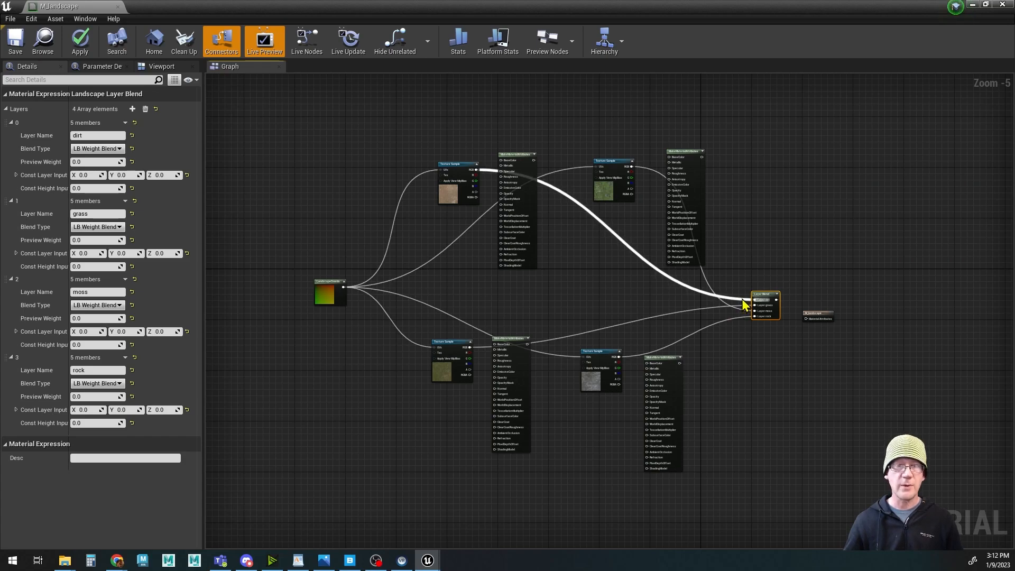
{"action": "left_click_drag", "start_coordinate": [744, 305], "coordinate": [651, 286], "text": "ctrl"}
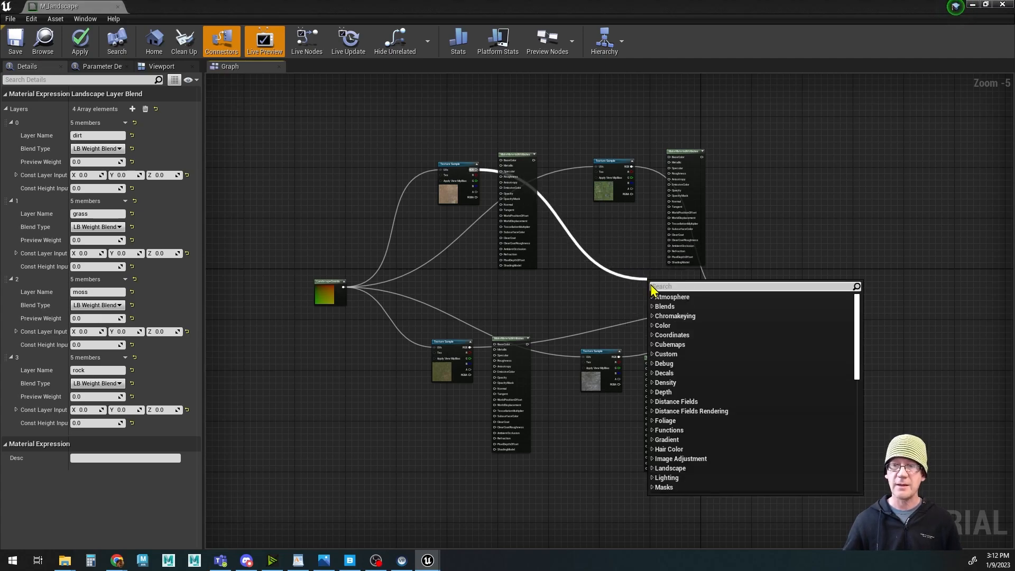
{"action": "left_click", "coordinate": [633, 253]}
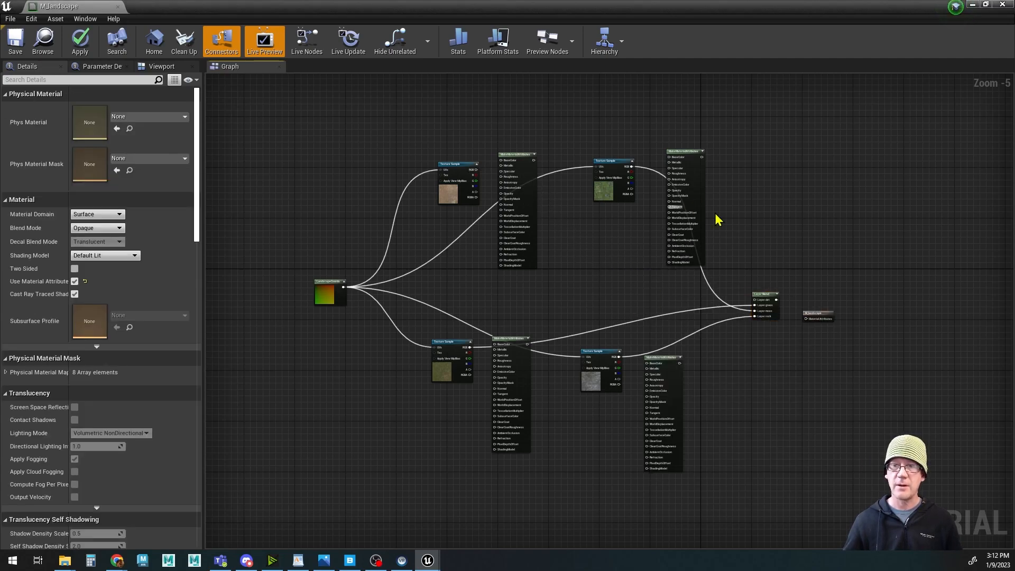
{"action": "left_click", "coordinate": [739, 311], "text": "alt"}
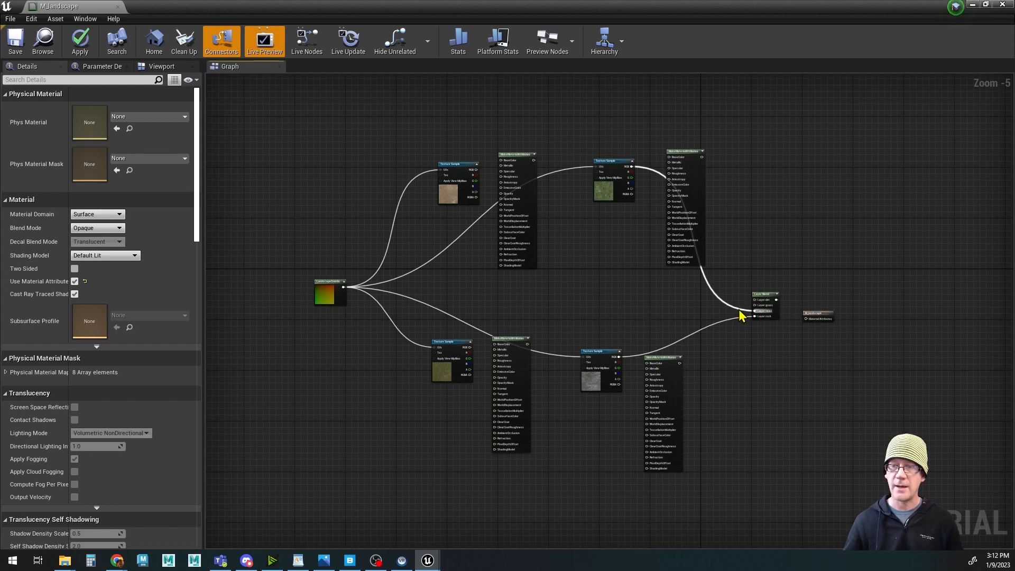
{"action": "left_click", "coordinate": [740, 313], "text": "alt"}
{"action": "left_click", "coordinate": [739, 323], "text": "alt"}
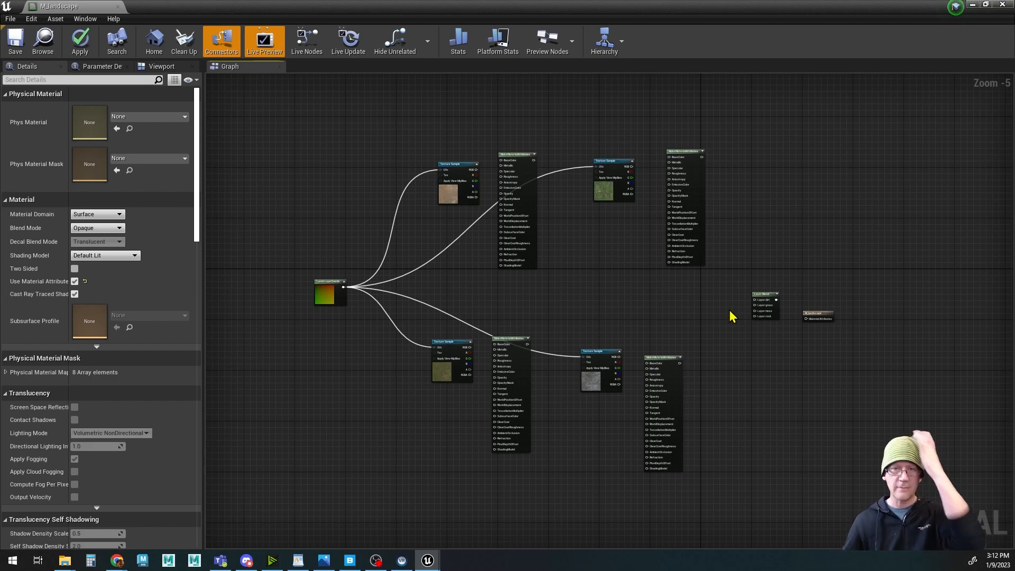
Step: Examine the per-layer comment groups in the landscape Material.jpg reference image and move the image aside
{"action": "left_click_drag", "start_coordinate": [452, 165], "coordinate": [565, 258]}
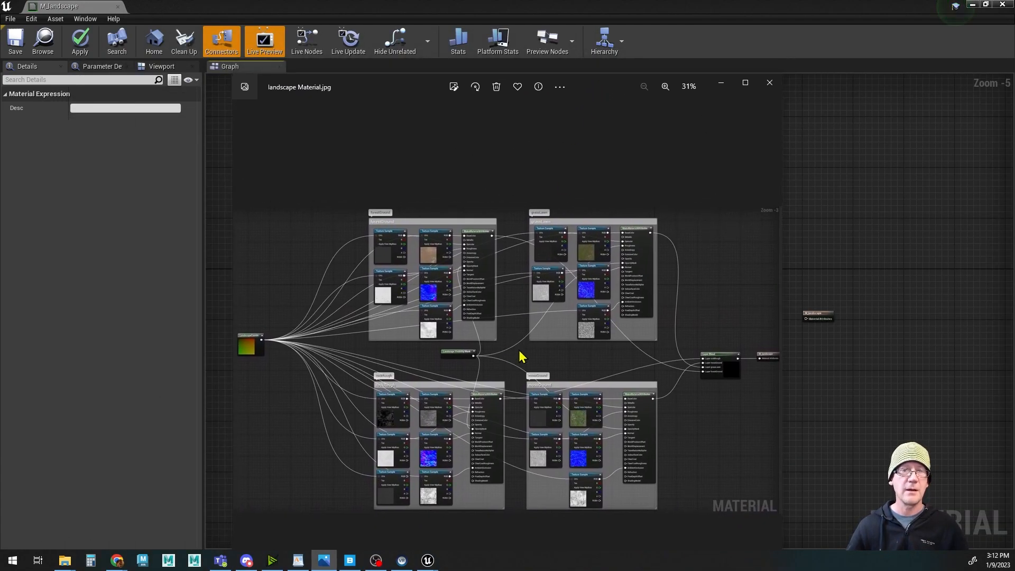
{"action": "scroll", "coordinate": [511, 324], "scroll_direction": "up", "scroll_amount": 5}
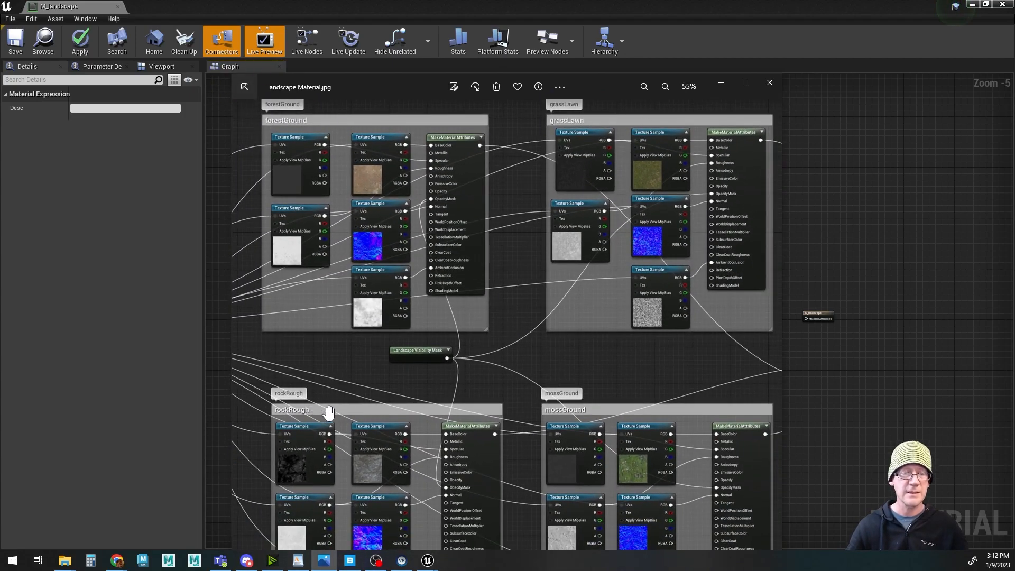
{"action": "left_click_drag", "start_coordinate": [367, 97], "coordinate": [1014, 52]}
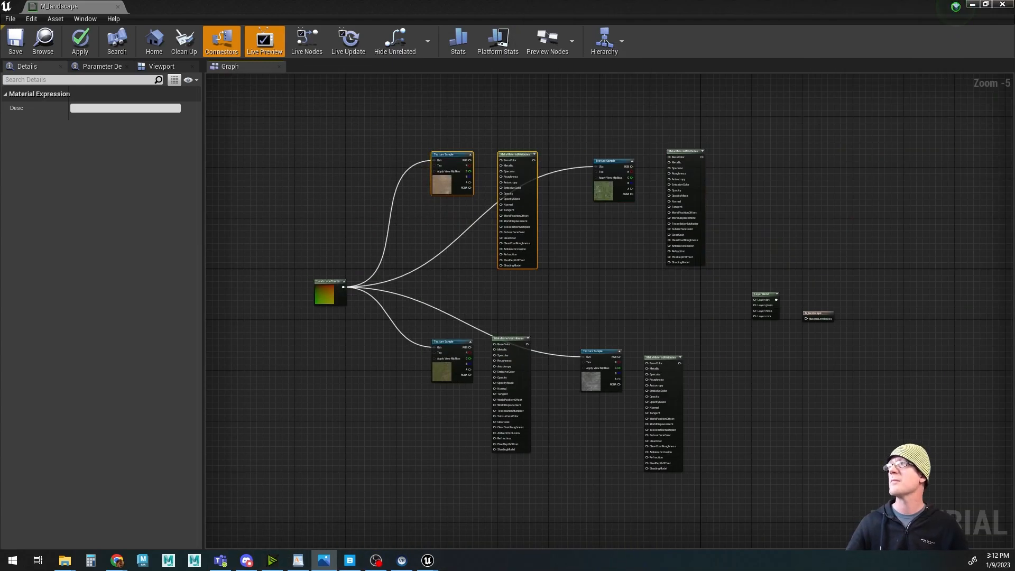
Step: Group the dirt Texture Sample and its MakeMaterialAttributes node in a comment named dirt
{"action": "left_click_drag", "start_coordinate": [429, 114], "coordinate": [531, 165]}
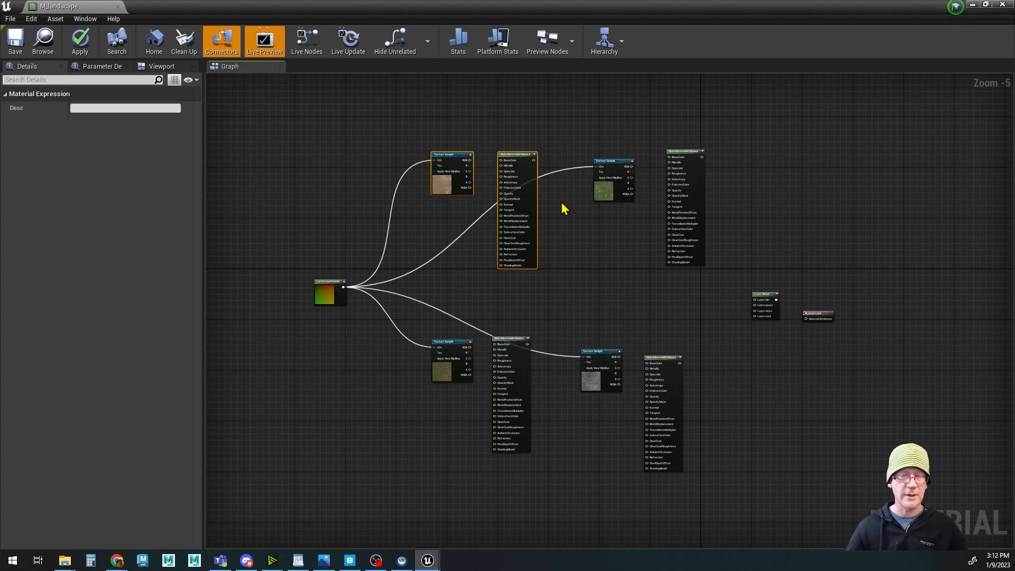
{"action": "key", "text": "c"}
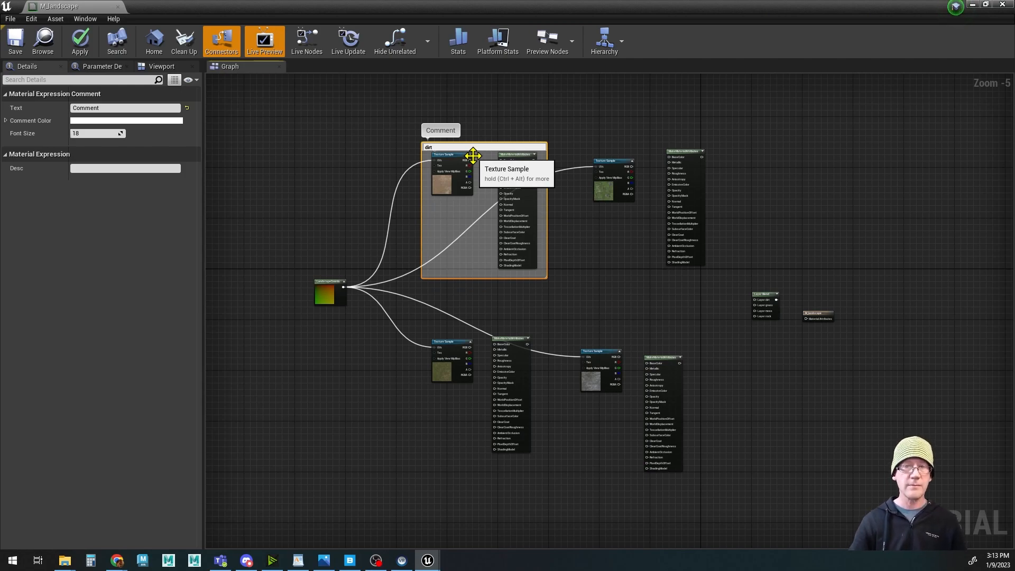
{"action": "key", "text": "Return"}
Step: Check which texture the second upper pair uses, and group it with its MakeMaterialAttributes node in a comment named moss
{"action": "left_click_drag", "start_coordinate": [582, 114], "coordinate": [729, 249]}
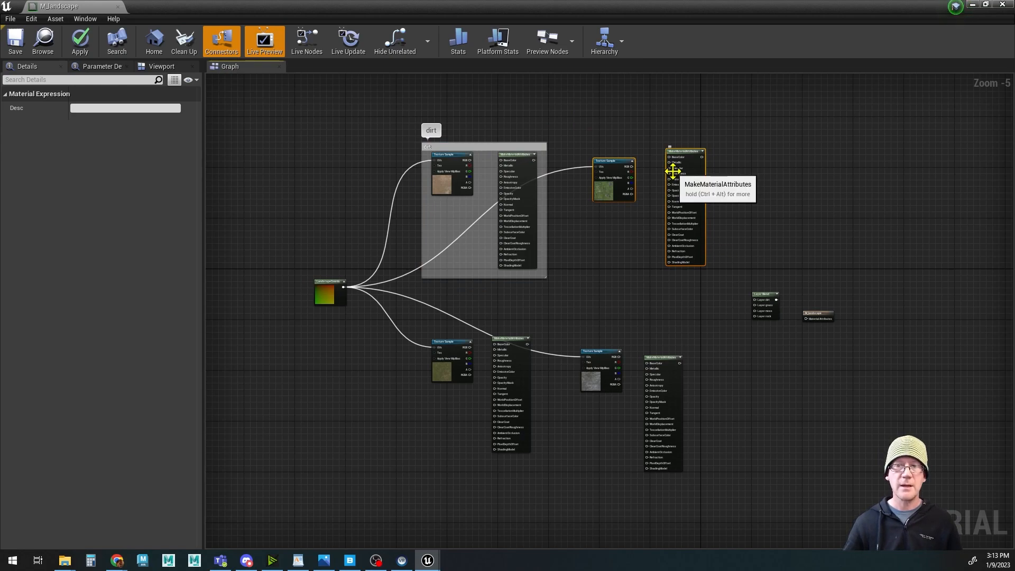
{"action": "left_click", "coordinate": [599, 192]}
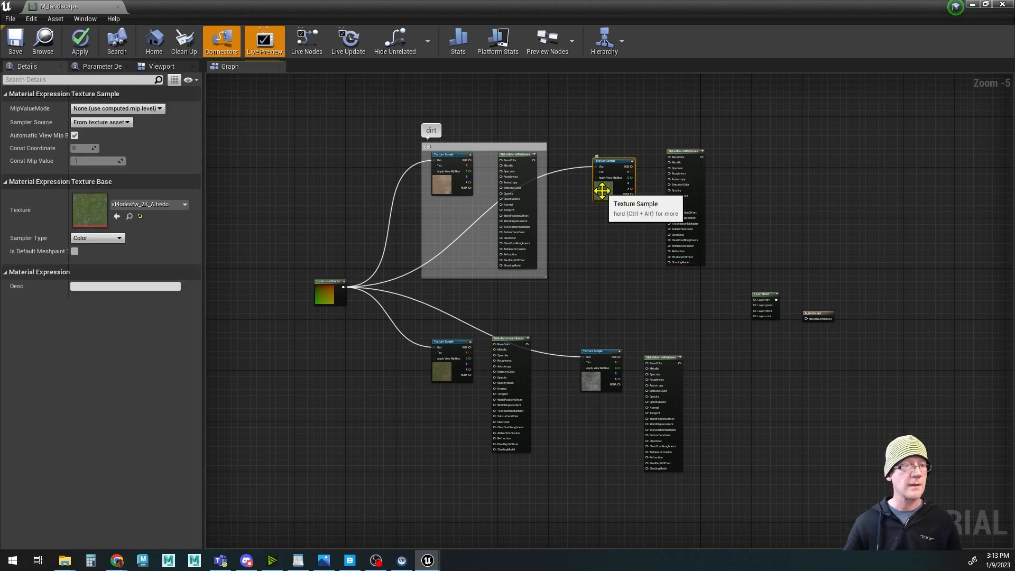
{"action": "left_click", "coordinate": [438, 375]}
{"action": "left_click_drag", "start_coordinate": [589, 121], "coordinate": [718, 248]}
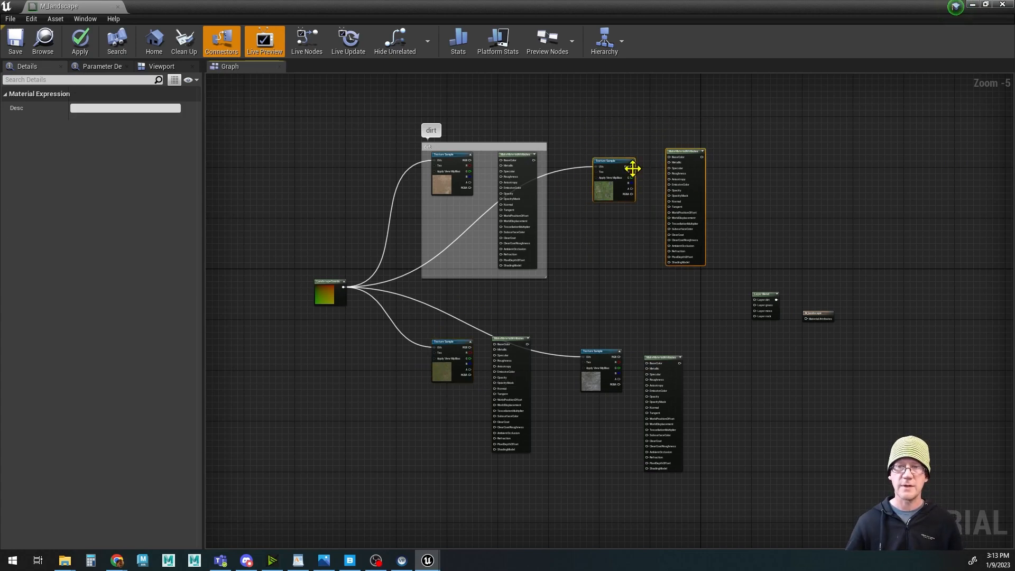
{"action": "key", "text": "c"}
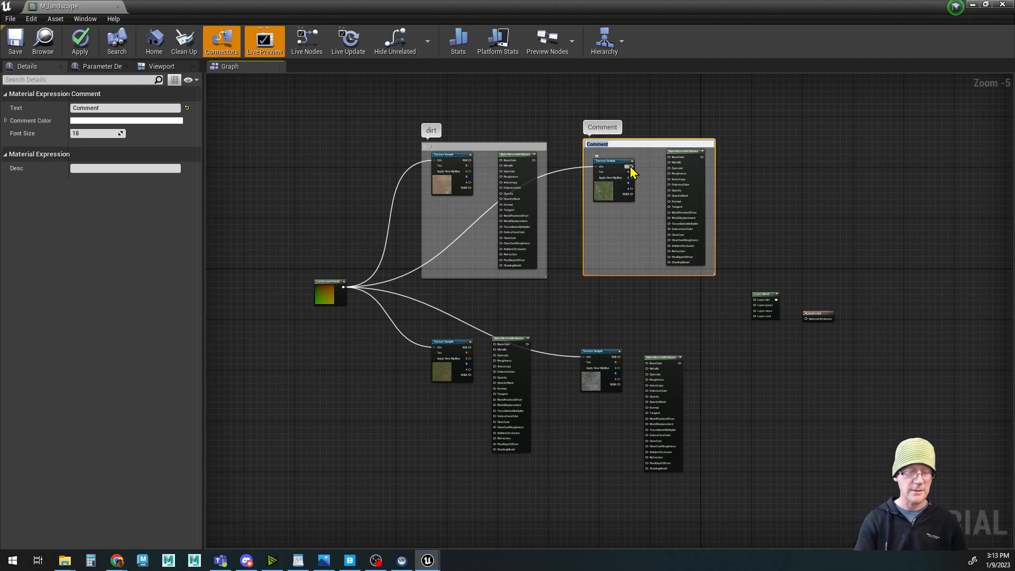
{"action": "key", "text": "Return"}
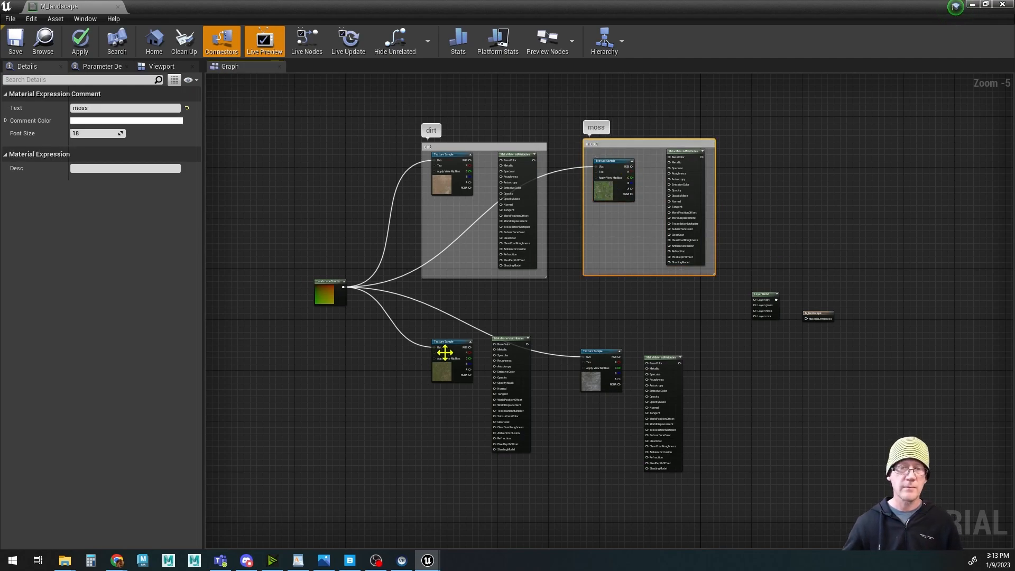
Step: Group the grass Texture Sample and its MakeMaterialAttributes node in a comment named grass
{"action": "left_click_drag", "start_coordinate": [422, 331], "coordinate": [522, 408]}
{"action": "key", "text": "c"}
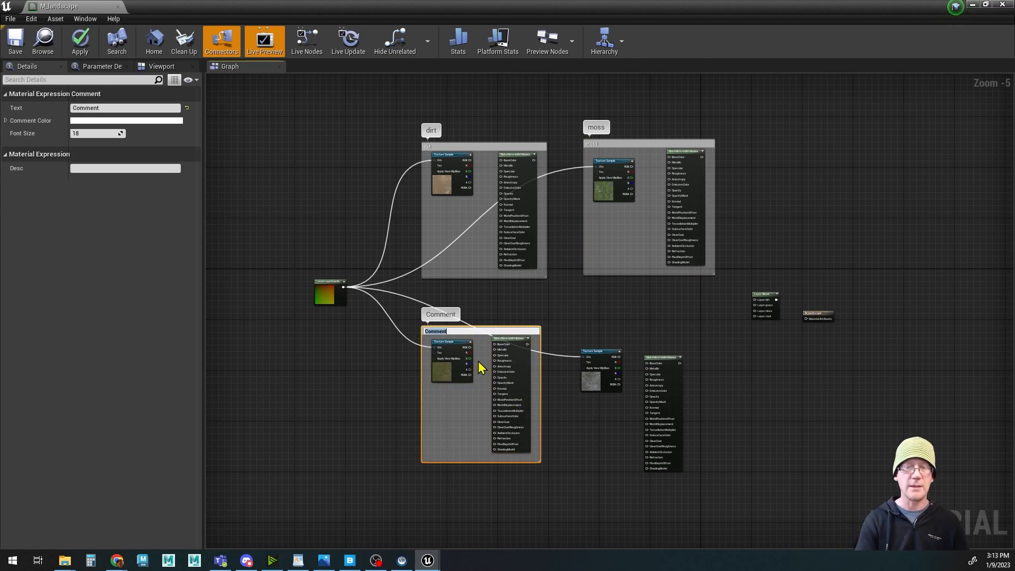
{"action": "type", "text": "grass"}
{"action": "key", "text": "Return"}
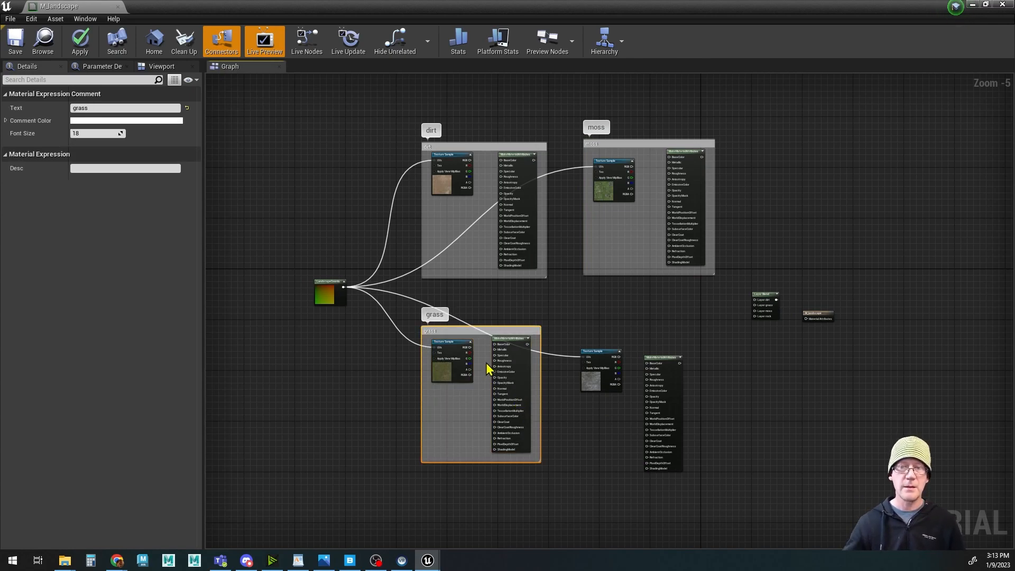
Step: Group the rock Texture Sample and its MakeMaterialAttributes node in a comment named rock
{"action": "left_click_drag", "start_coordinate": [581, 325], "coordinate": [680, 419]}
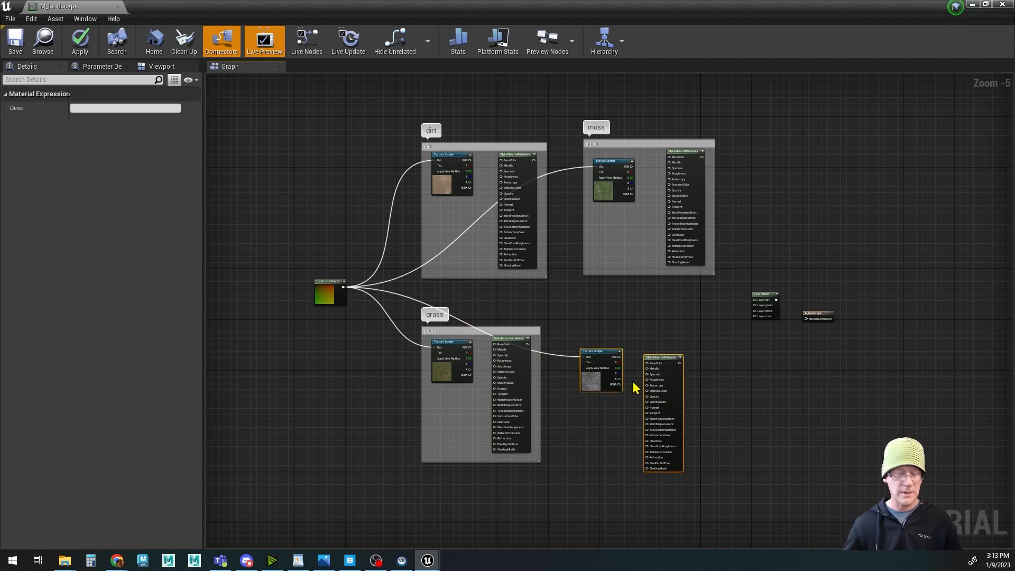
{"action": "key", "text": "c"}
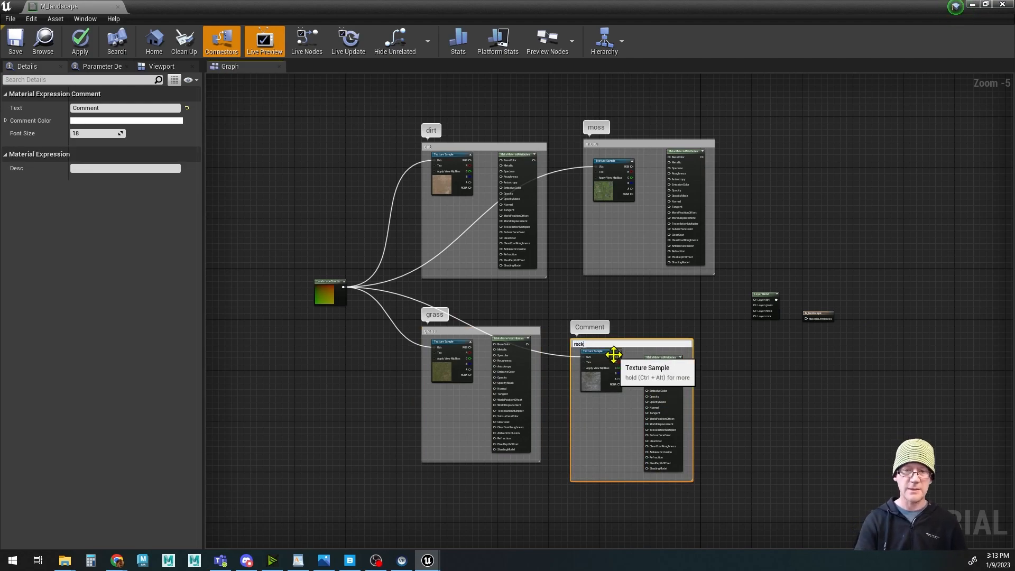
{"action": "key", "text": "Return"}
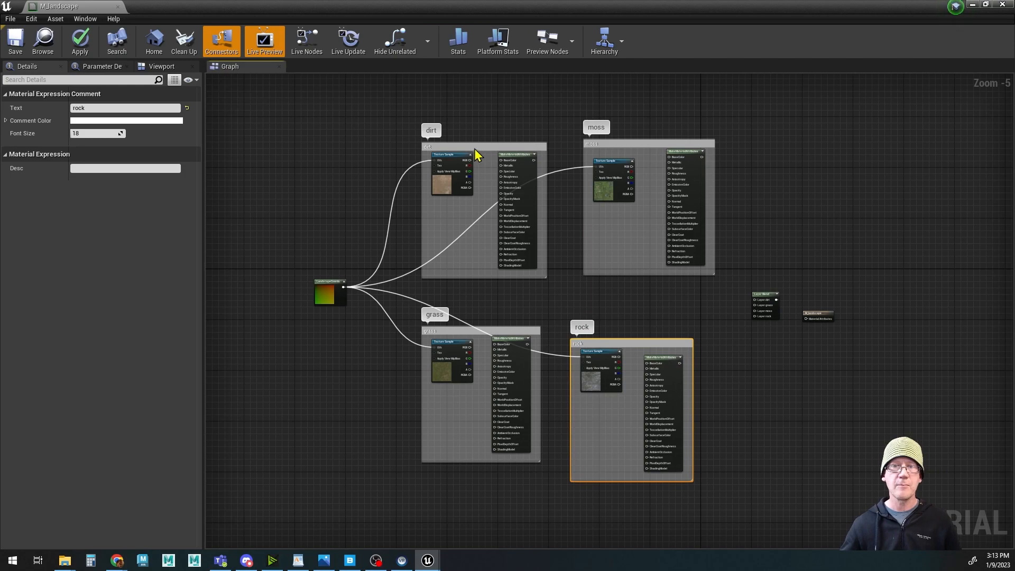
Step: Restore the material editor to a smaller window exposing the Content Browser, and make room for more textures inside the dirt comment
{"action": "double_click", "coordinate": [172, 15]}
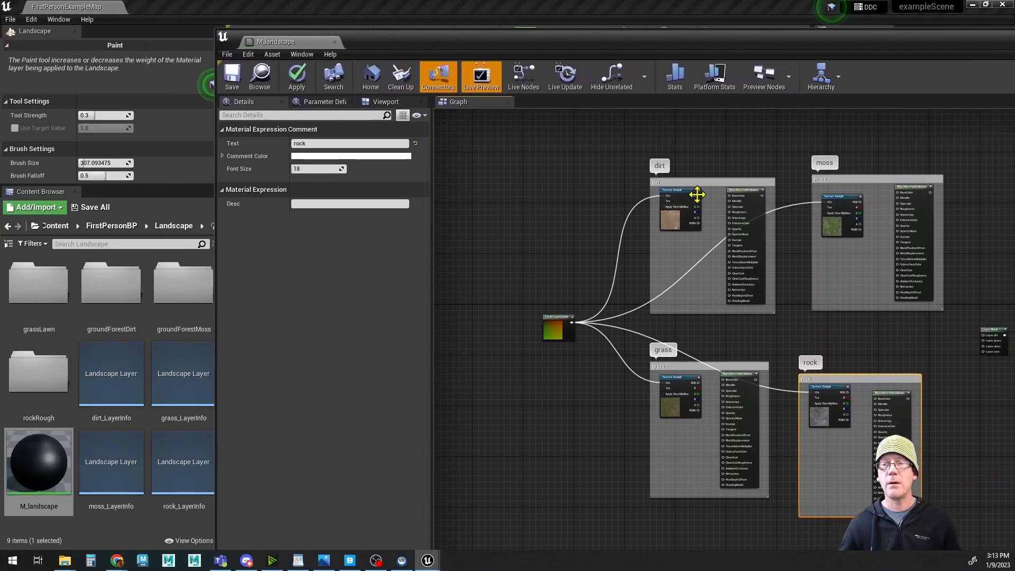
{"action": "left_click_drag", "start_coordinate": [701, 183], "coordinate": [673, 145]}
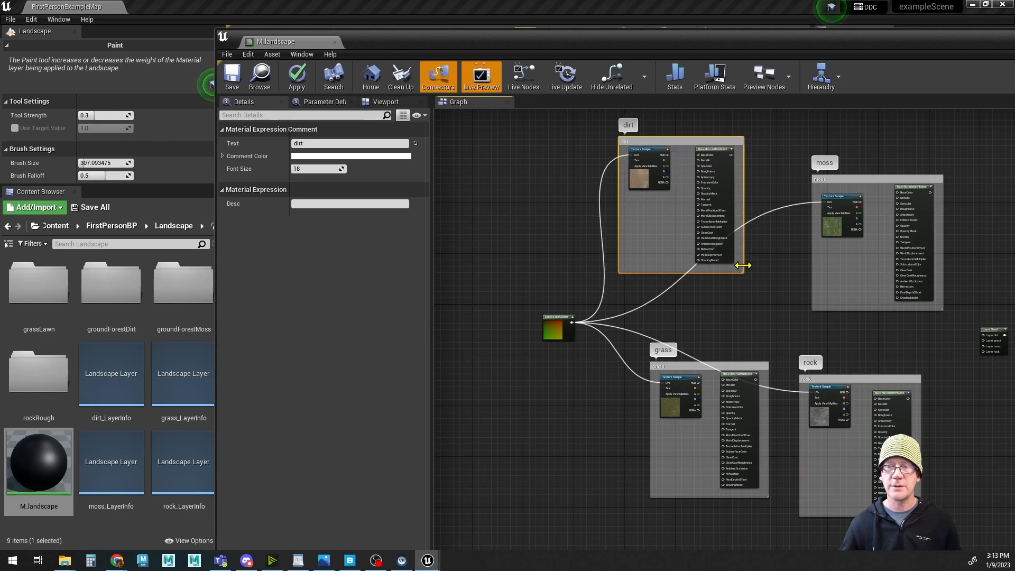
{"action": "left_click_drag", "start_coordinate": [744, 272], "coordinate": [786, 307]}
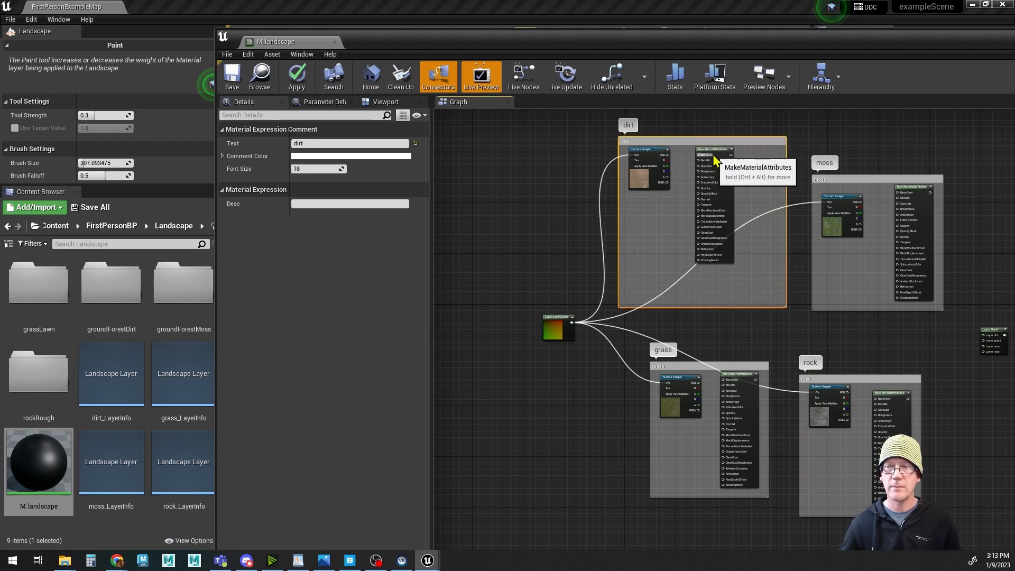
{"action": "left_click_drag", "start_coordinate": [712, 149], "coordinate": [753, 152]}
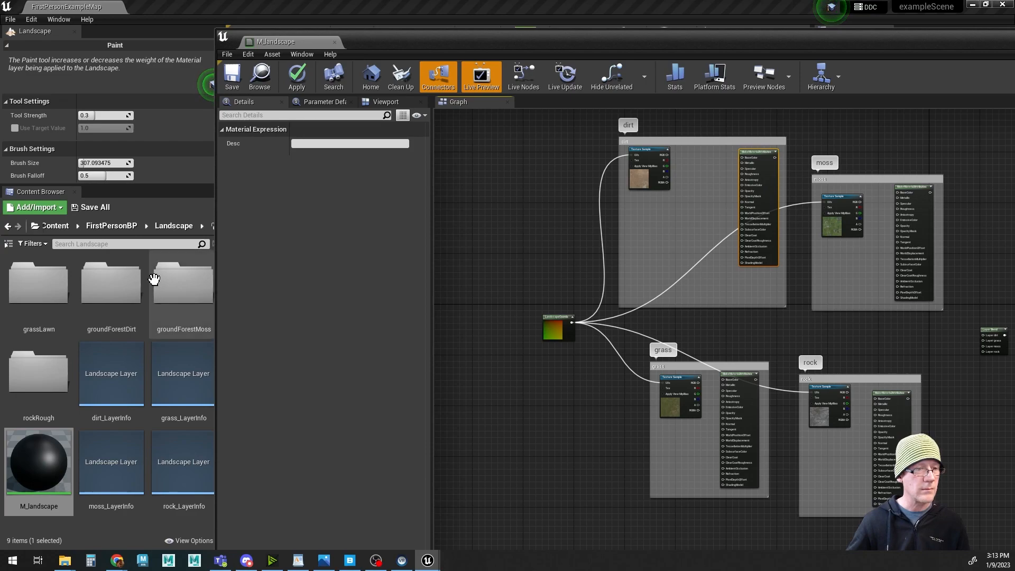
Step: Add the AO, Normal, Roughness and Specular textures from the groundForestDirt folder to the graph inside the dirt comment
{"action": "double_click", "coordinate": [101, 288]}
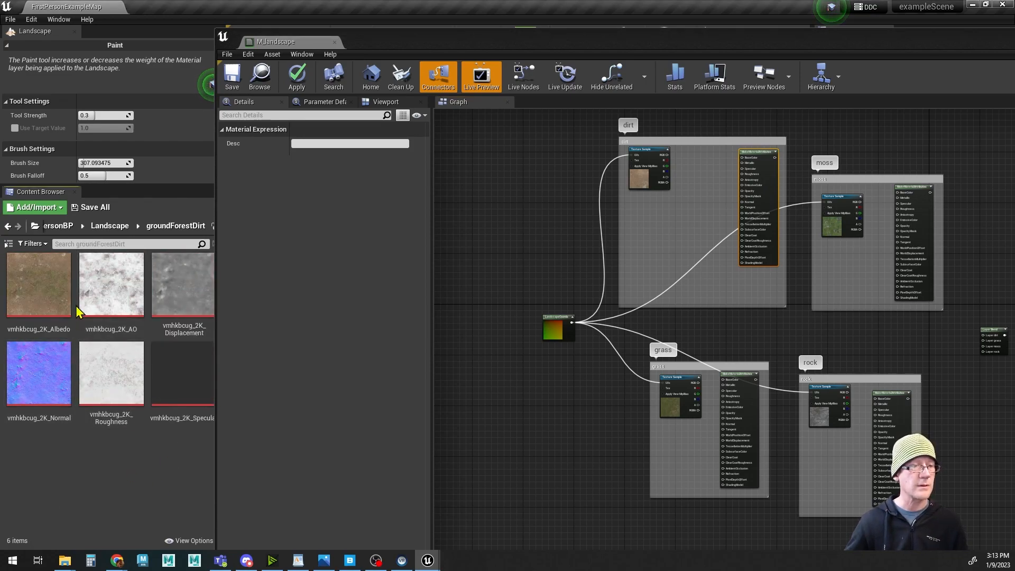
{"action": "left_click", "coordinate": [116, 290]}
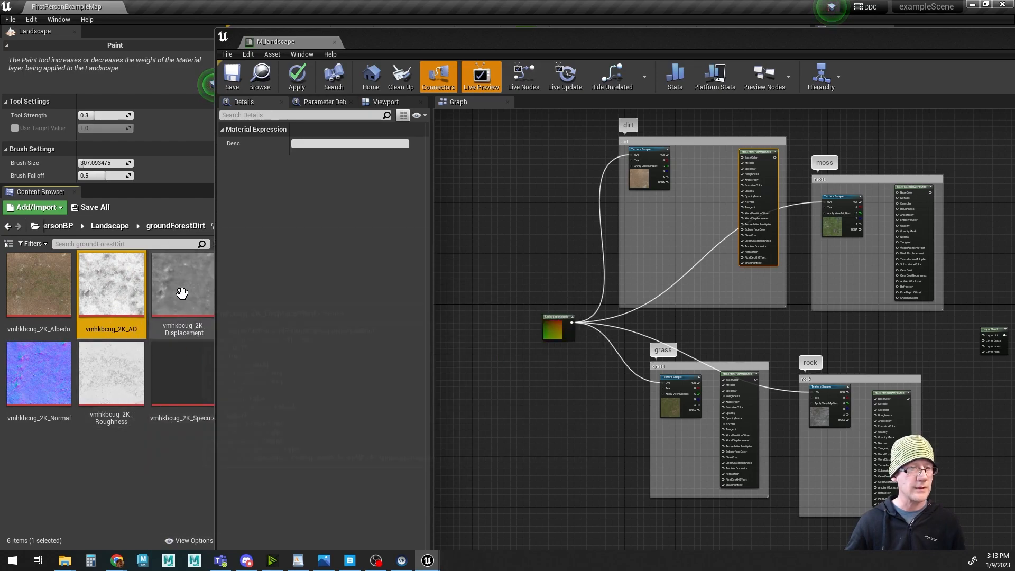
{"action": "left_click", "coordinate": [53, 375], "text": "ctrl"}
{"action": "left_click", "coordinate": [124, 378], "text": "ctrl"}
{"action": "left_click", "coordinate": [182, 373], "text": "ctrl"}
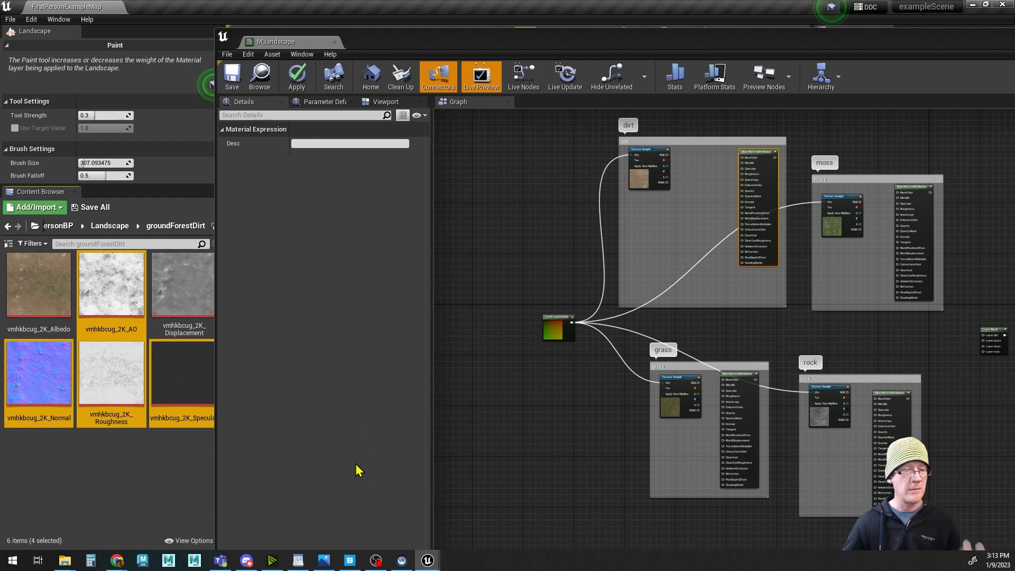
{"action": "left_click_drag", "start_coordinate": [115, 372], "coordinate": [656, 220]}
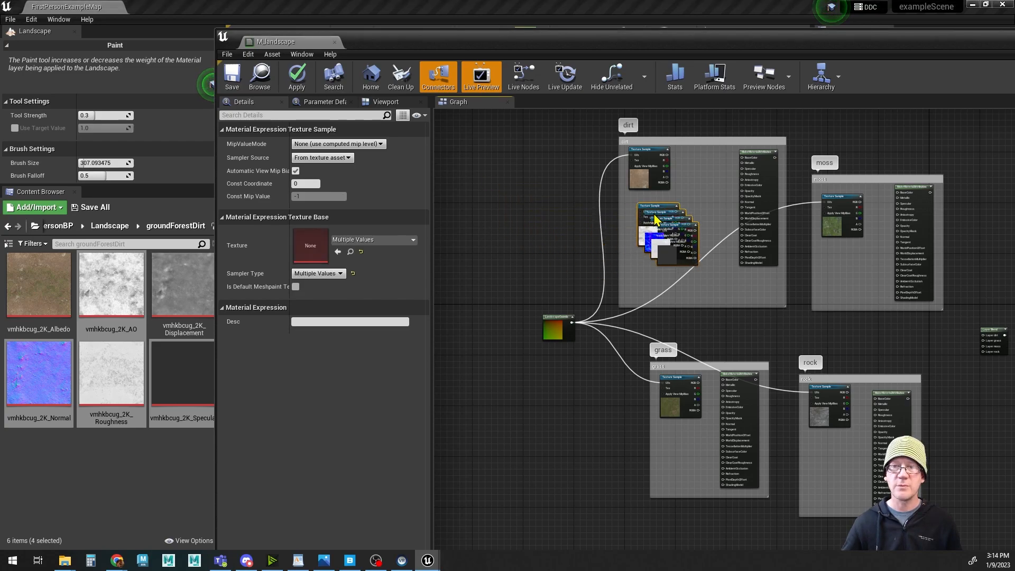
Step: Move the moss comment level with the dirt comment, enlarge it, and spread its Texture Sample and MakeMaterialAttributes nodes apart for more textures
{"action": "left_click_drag", "start_coordinate": [844, 187], "coordinate": [838, 152]}
{"action": "left_click_drag", "start_coordinate": [943, 285], "coordinate": [959, 304]}
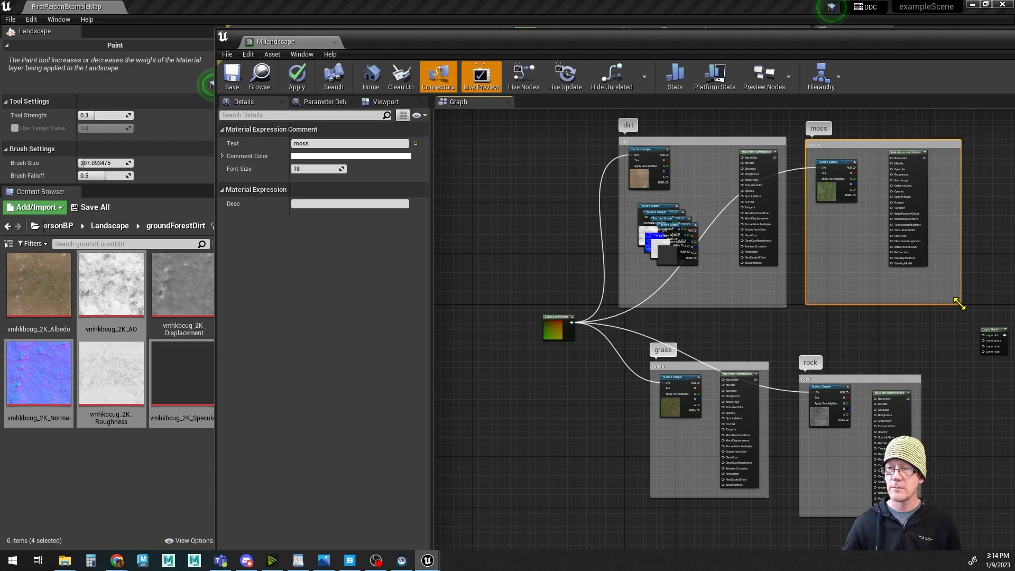
{"action": "left_click_drag", "start_coordinate": [899, 154], "coordinate": [919, 156]}
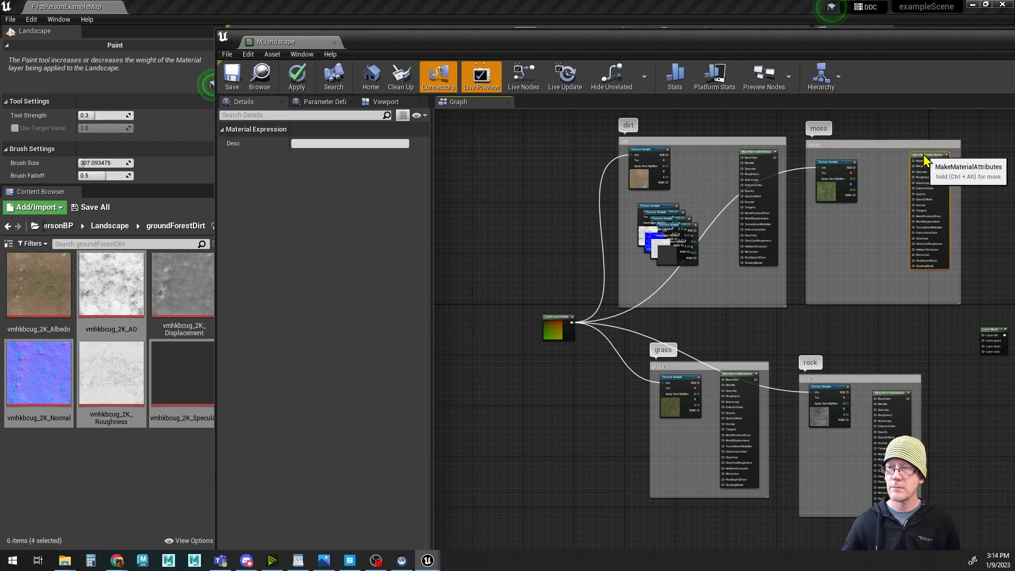
{"action": "left_click_drag", "start_coordinate": [828, 162], "coordinate": [828, 156]}
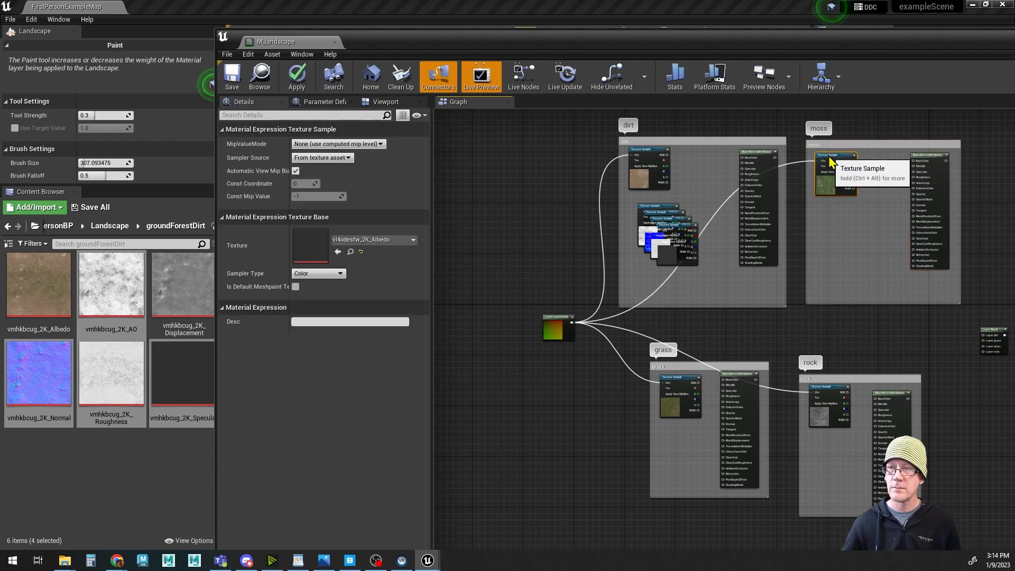
Step: Select the Albedo, AO, Roughness and Normal textures in the groundForestMoss folder
{"action": "left_click", "coordinate": [110, 226]}
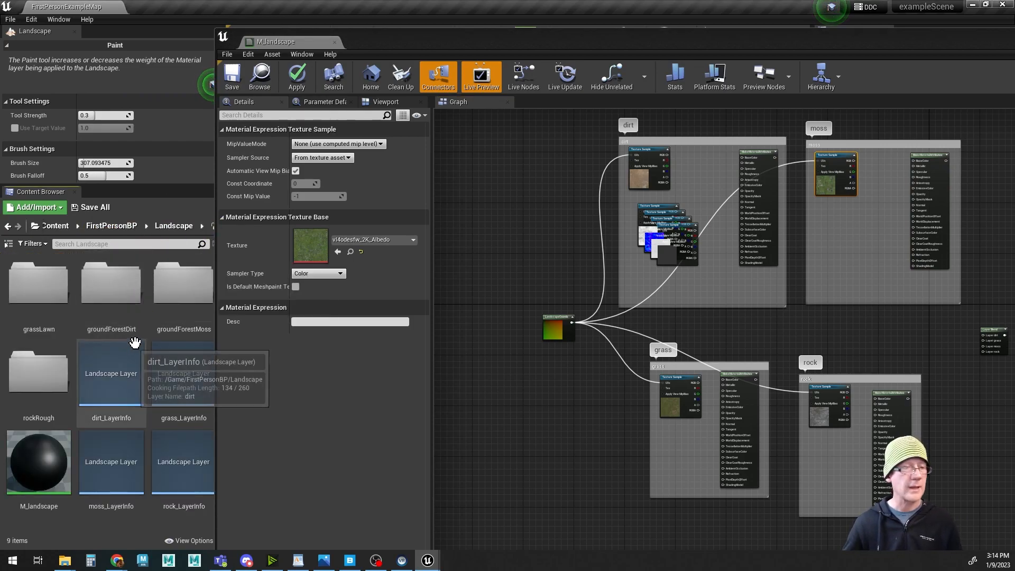
{"action": "double_click", "coordinate": [182, 281]}
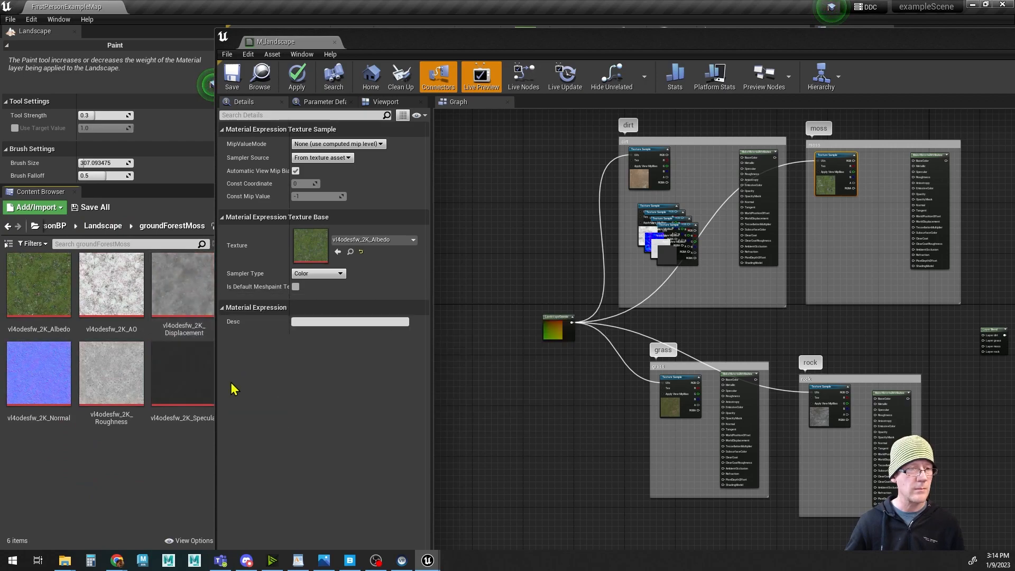
{"action": "left_click", "coordinate": [39, 286]}
{"action": "left_click", "coordinate": [111, 286], "text": "ctrl"}
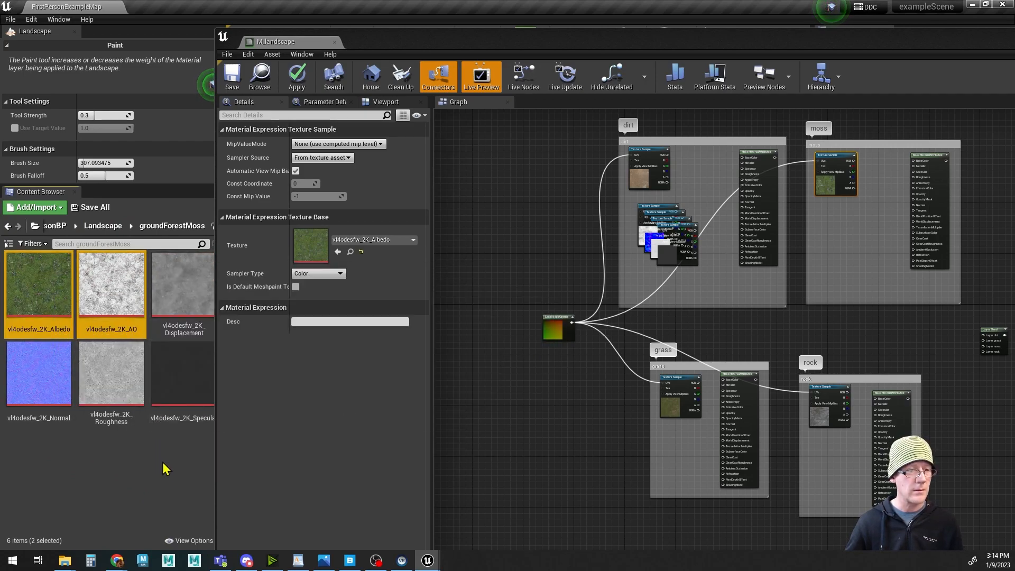
{"action": "left_click", "coordinate": [119, 374], "text": "ctrl"}
{"action": "left_click", "coordinate": [39, 375], "text": "ctrl"}
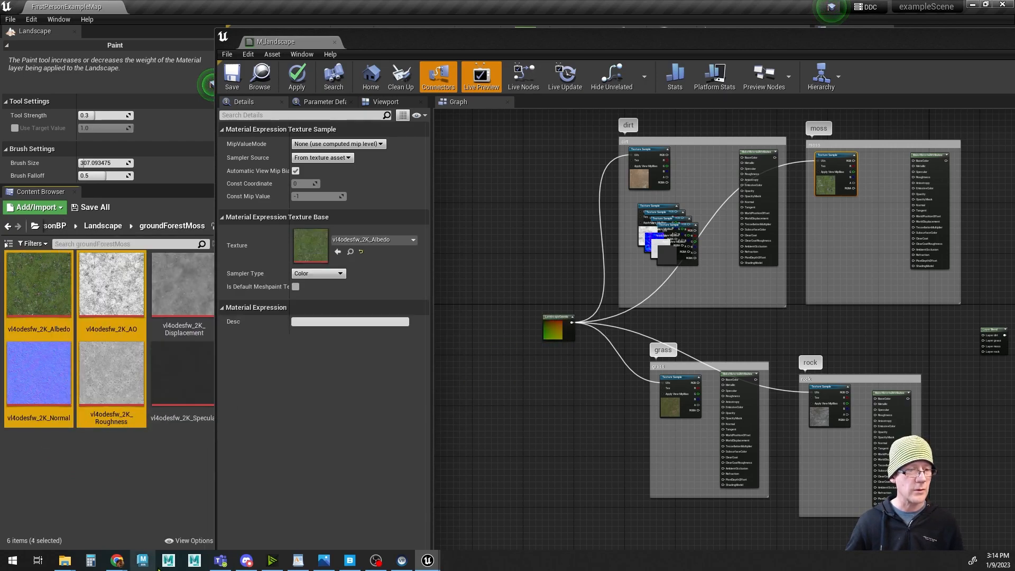
Step: Add the groundForestMoss AO, Normal, Roughness and Specular textures as texture samples inside the moss comment box
{"action": "left_click", "coordinate": [180, 395], "text": "ctrl"}
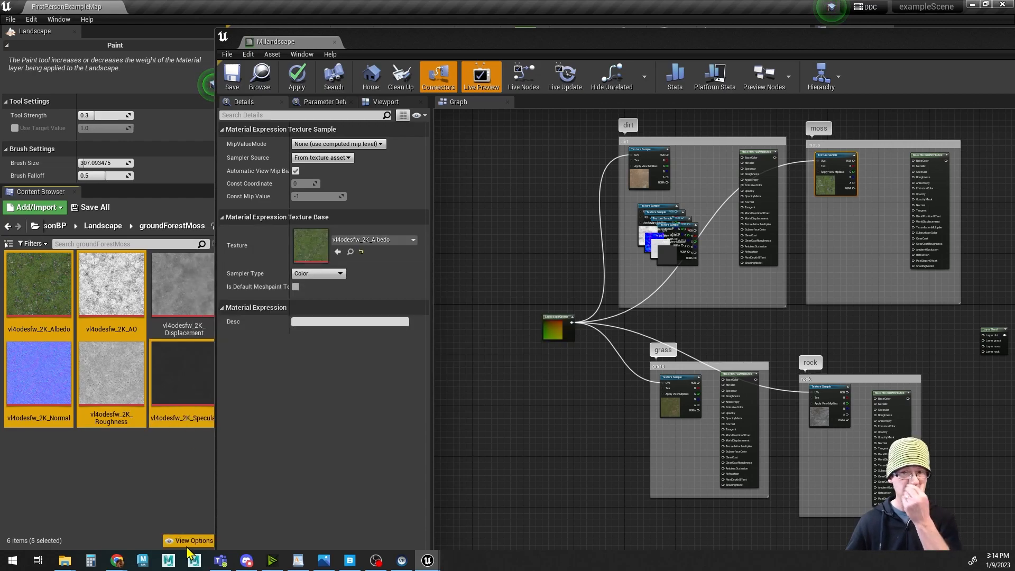
{"action": "left_click", "coordinate": [67, 292], "text": "ctrl"}
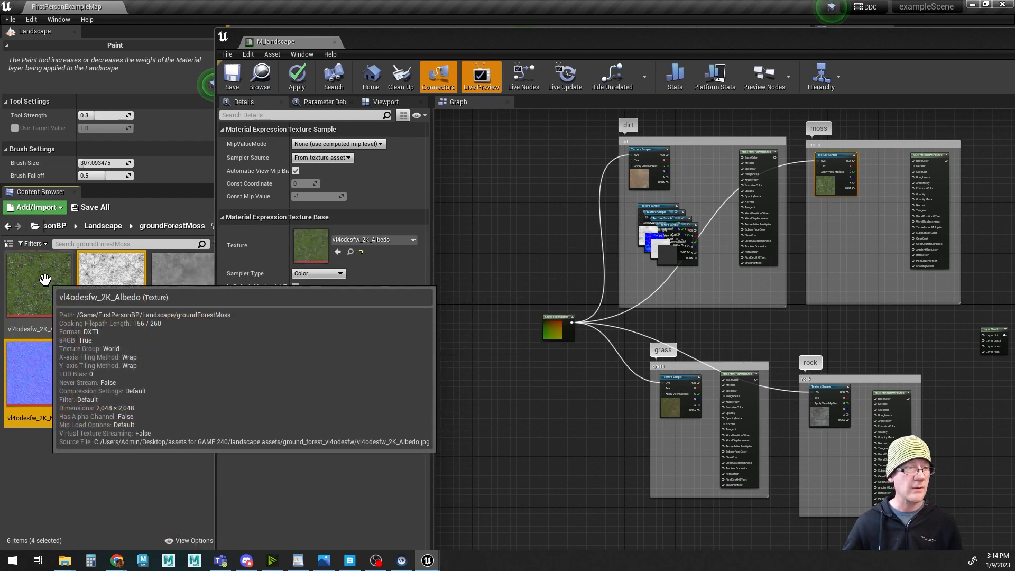
{"action": "left_click_drag", "start_coordinate": [123, 328], "coordinate": [840, 239]}
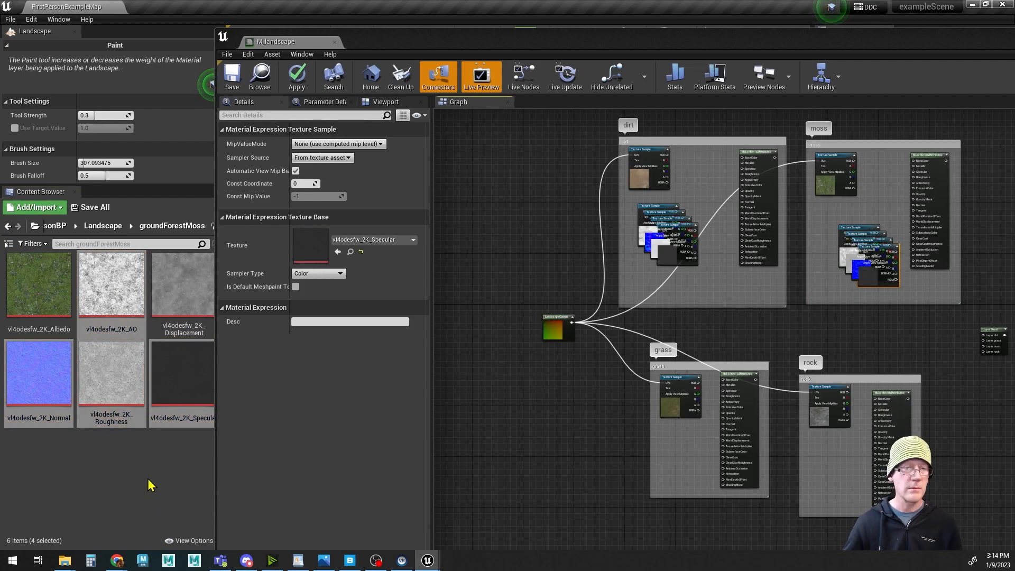
Step: Align the grass comment box beneath the dirt box, enlarge it, and shift its MakeMaterialAttributes node to make room for textures
{"action": "left_click", "coordinate": [107, 226]}
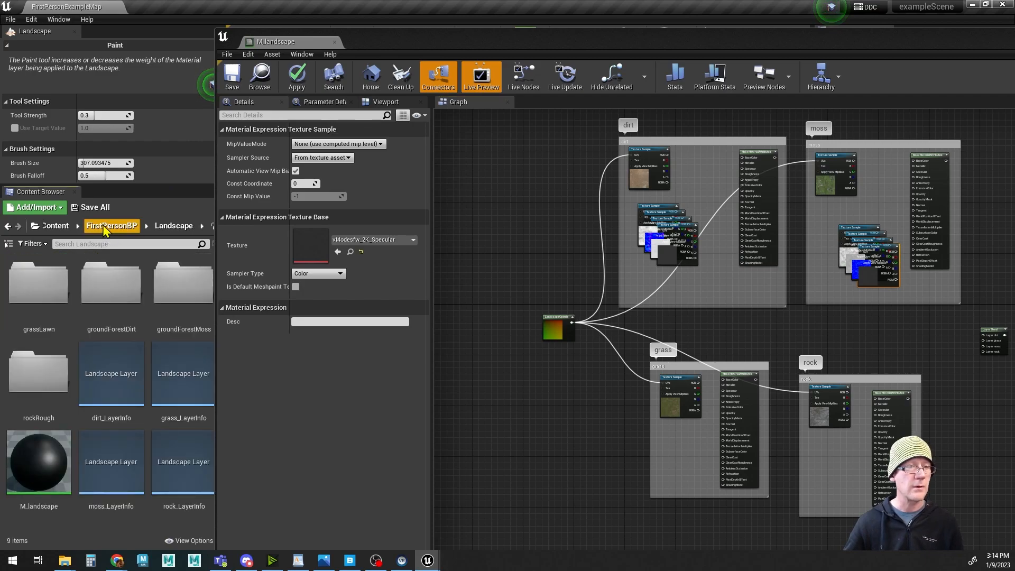
{"action": "left_click_drag", "start_coordinate": [697, 366], "coordinate": [663, 369]}
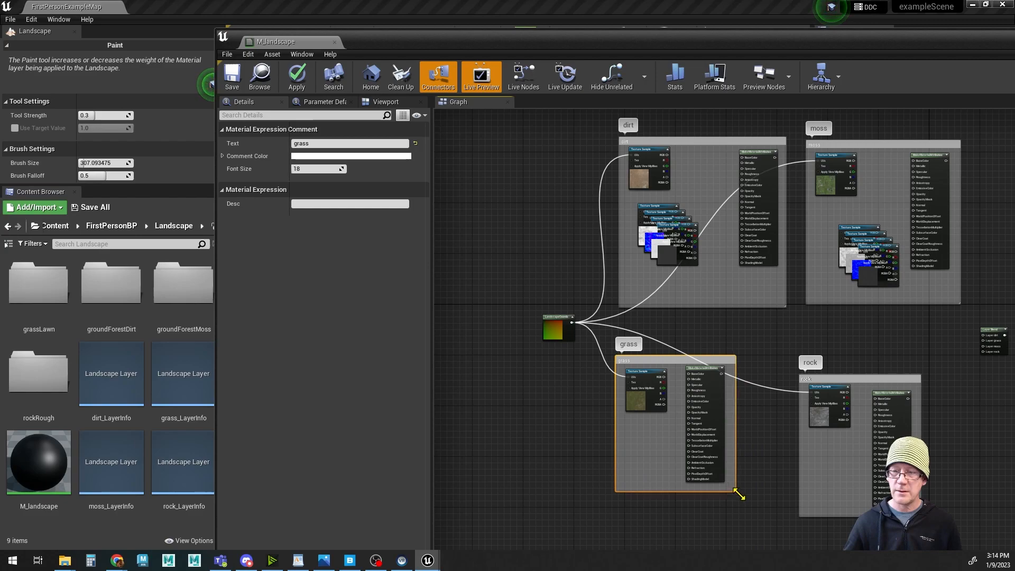
{"action": "left_click_drag", "start_coordinate": [735, 492], "coordinate": [788, 514]}
{"action": "left_click_drag", "start_coordinate": [693, 369], "coordinate": [740, 371]}
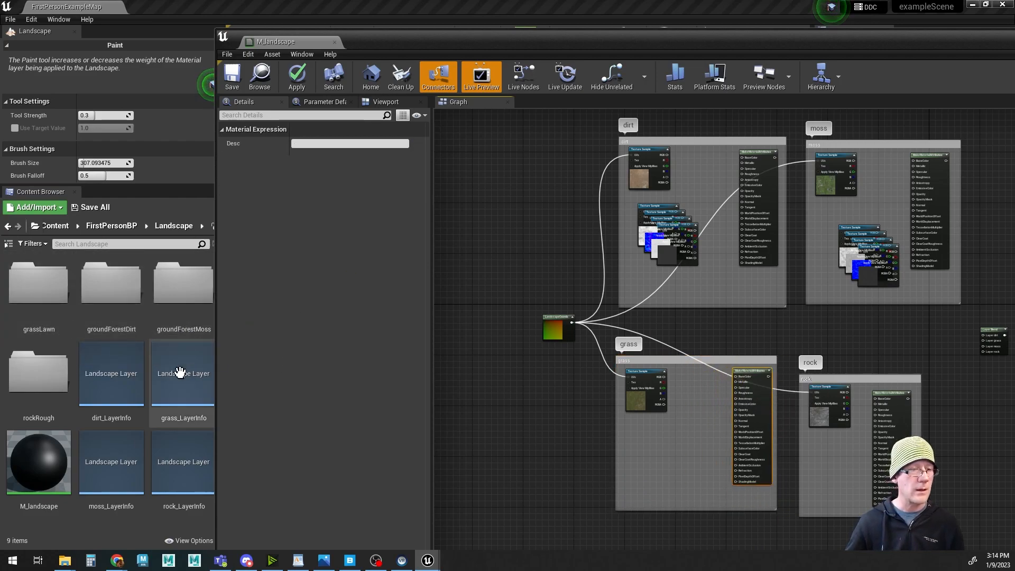
Step: Add the AO, Normal, Roughness and Specular textures from the grassLawn folder as texture samples inside the grass comment box
{"action": "double_click", "coordinate": [48, 286]}
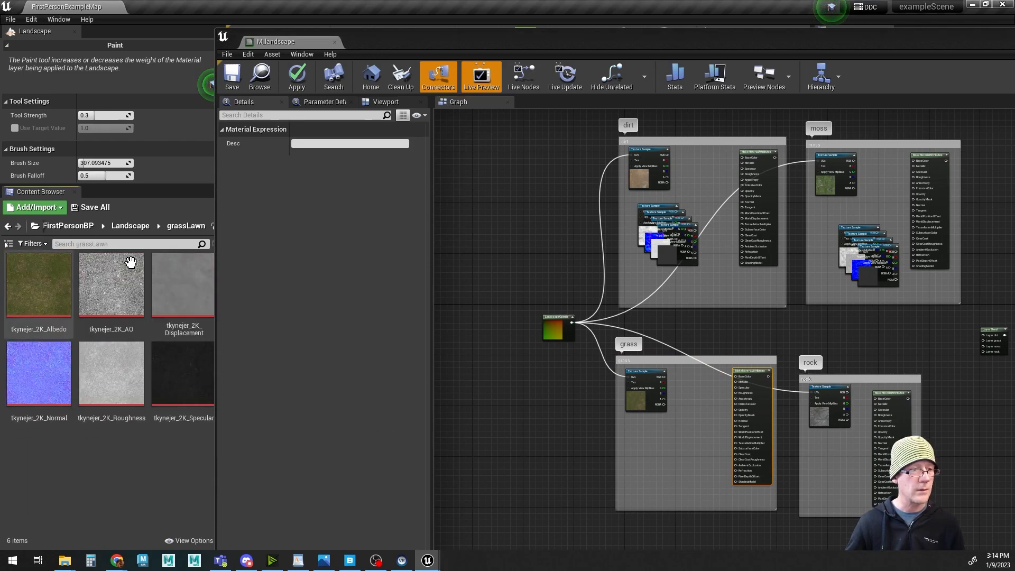
{"action": "left_click", "coordinate": [125, 283]}
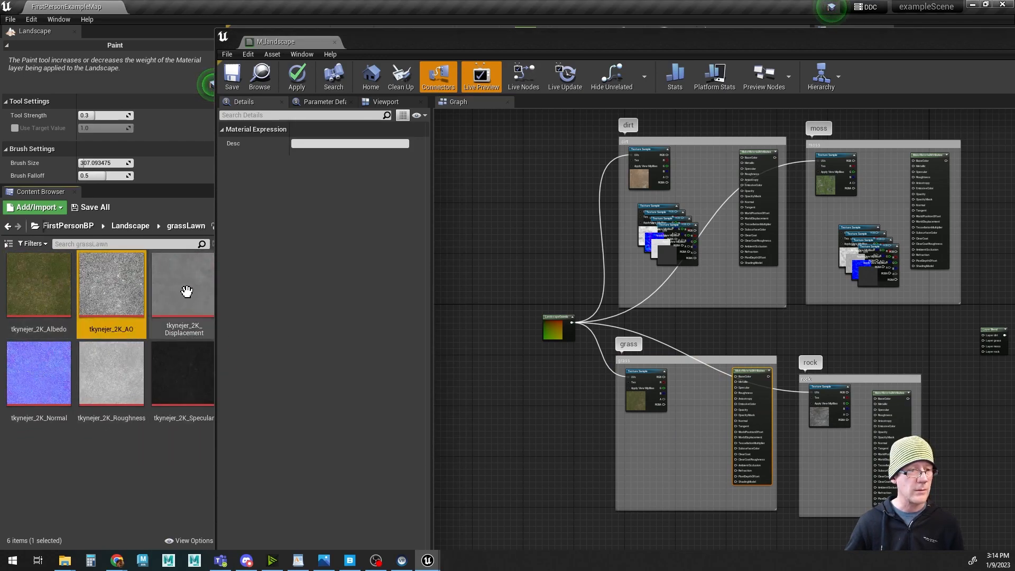
{"action": "left_click", "coordinate": [49, 368], "text": "ctrl"}
{"action": "left_click", "coordinate": [111, 373], "text": "ctrl"}
{"action": "left_click", "coordinate": [196, 384], "text": "ctrl"}
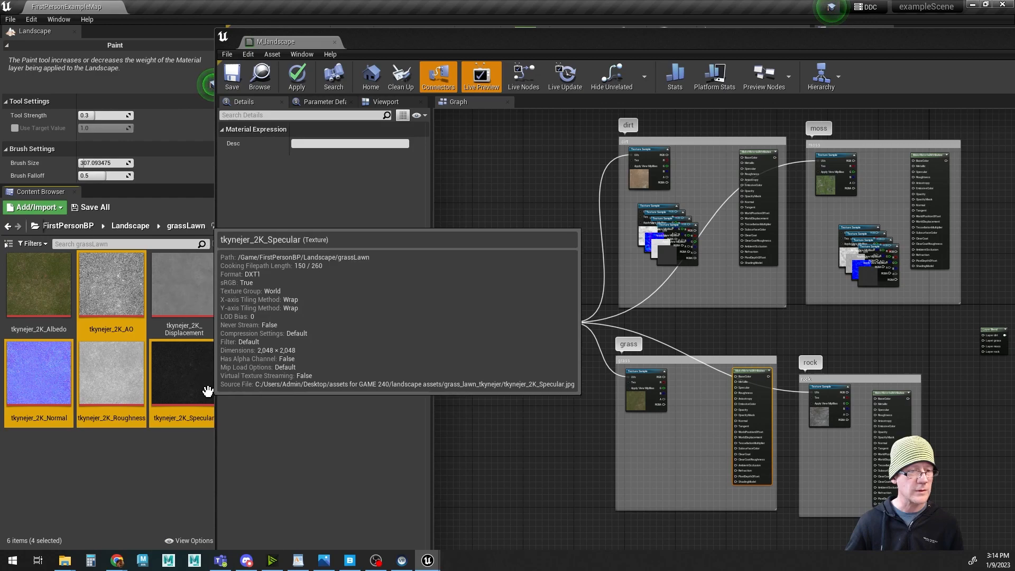
{"action": "left_click_drag", "start_coordinate": [114, 284], "coordinate": [633, 442]}
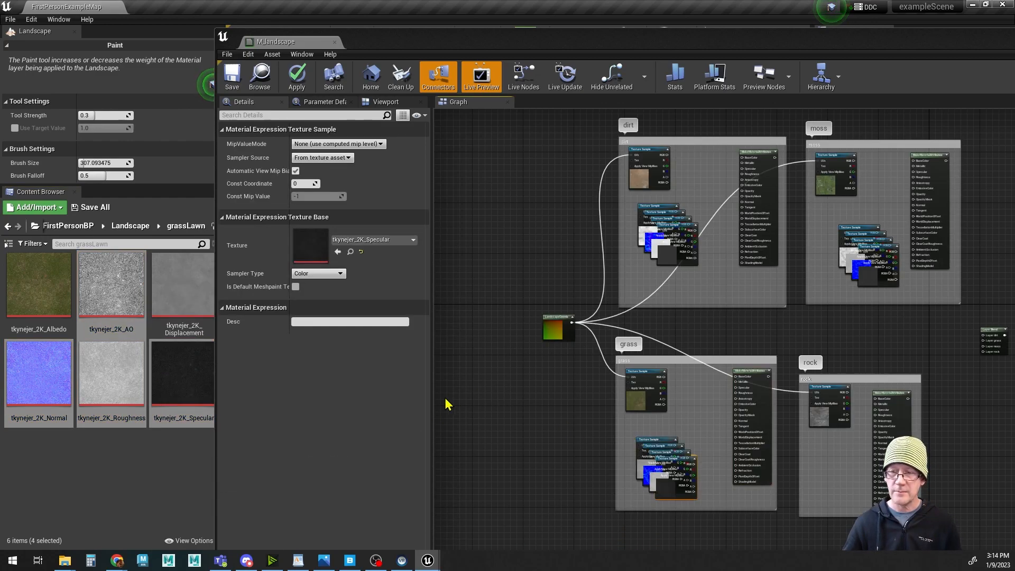
Step: Align the rock comment box beneath the moss box, enlarge it, and shift its MakeMaterialAttributes node toward the far side
{"action": "left_click_drag", "start_coordinate": [858, 378], "coordinate": [869, 364]}
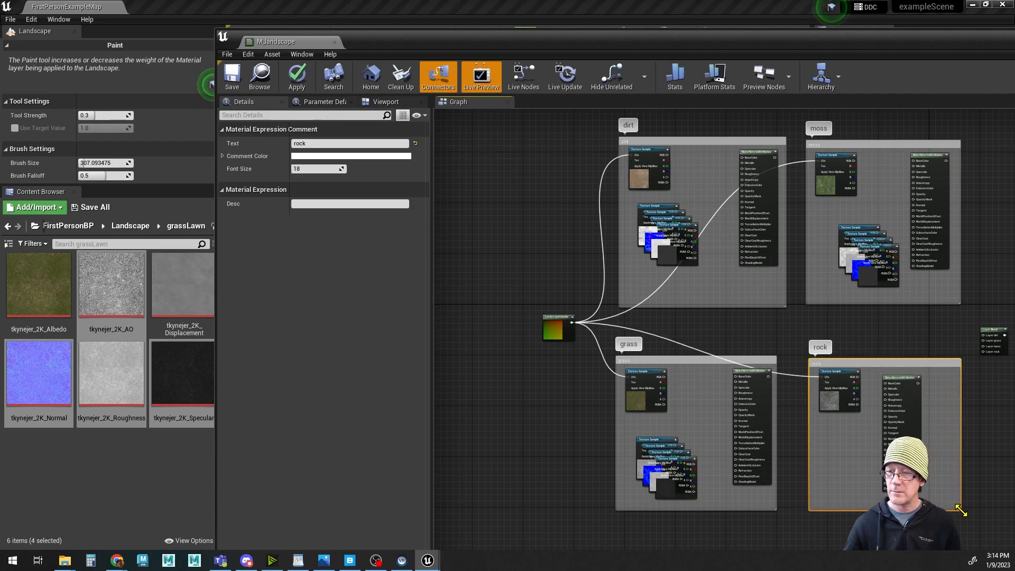
{"action": "left_click_drag", "start_coordinate": [898, 381], "coordinate": [930, 377]}
Step: Add the rockRough AO, Normal, Roughness, Roughness_shinytest and Specular textures as texture samples inside the rock comment box
{"action": "left_click", "coordinate": [104, 227]}
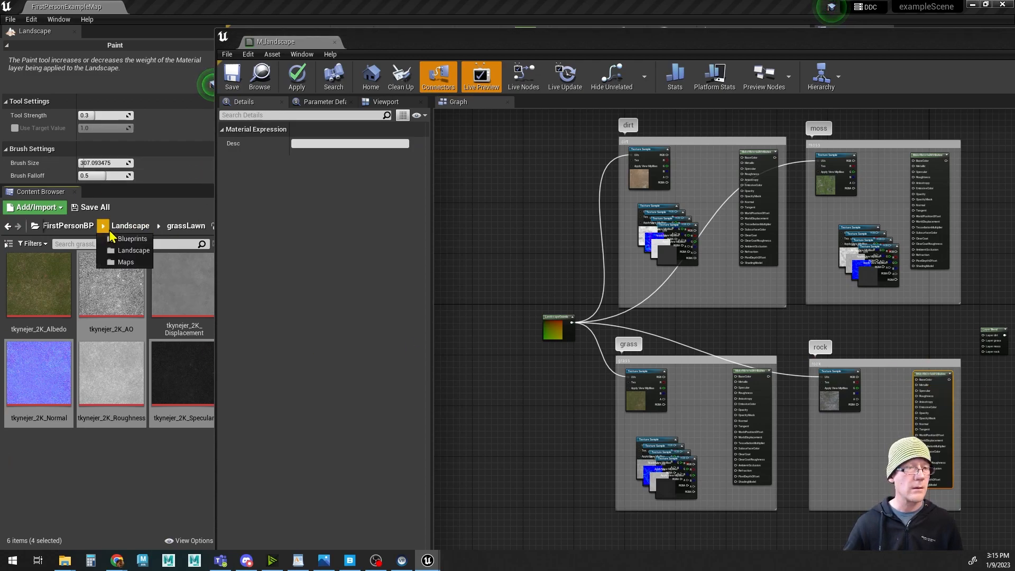
{"action": "left_click", "coordinate": [121, 228]}
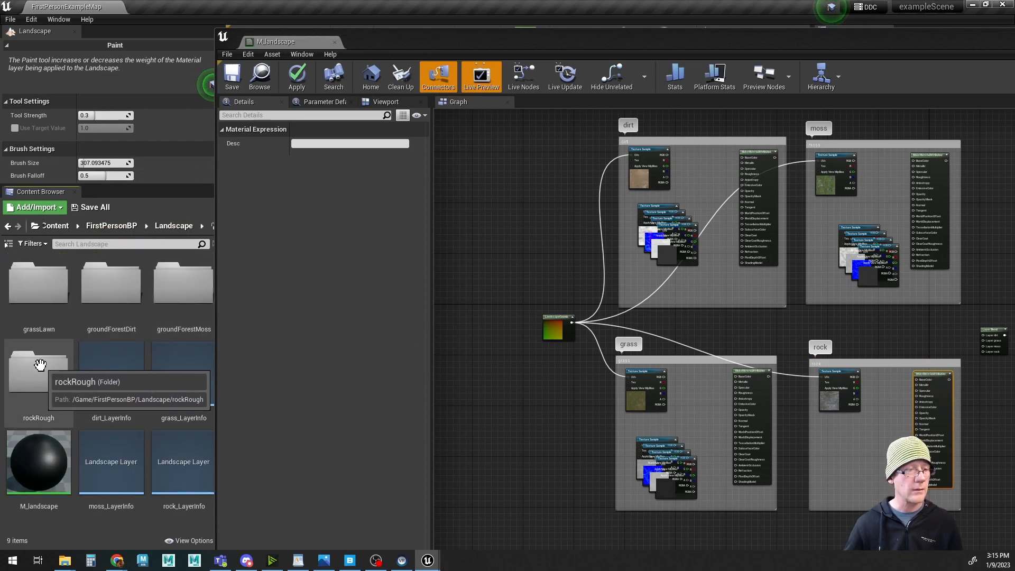
{"action": "double_click", "coordinate": [36, 365]}
{"action": "left_click", "coordinate": [140, 299]}
{"action": "left_click", "coordinate": [45, 370], "text": "ctrl"}
{"action": "left_click", "coordinate": [111, 375], "text": "ctrl"}
{"action": "left_click", "coordinate": [191, 386], "text": "ctrl"}
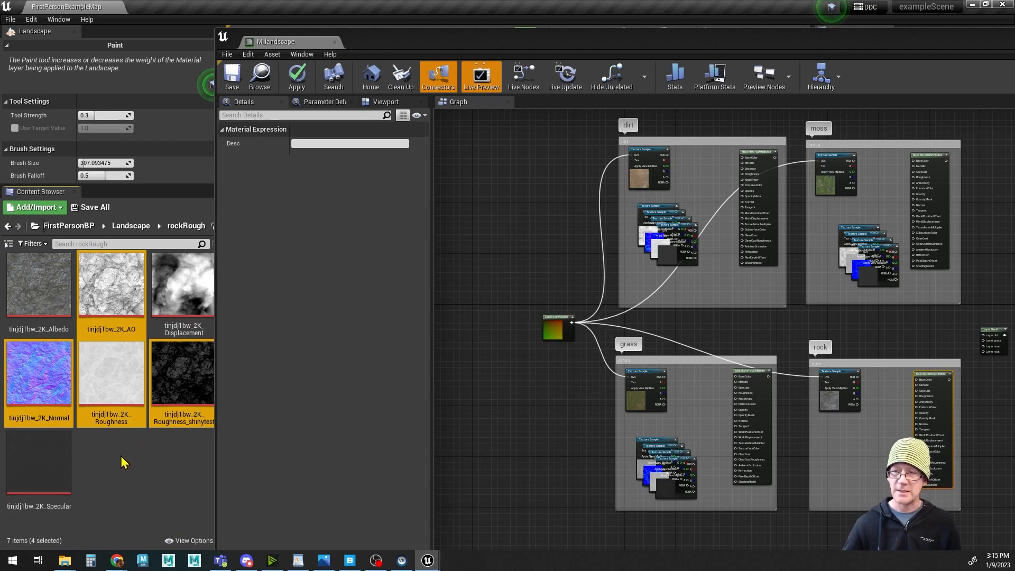
{"action": "left_click", "coordinate": [52, 467], "text": "ctrl"}
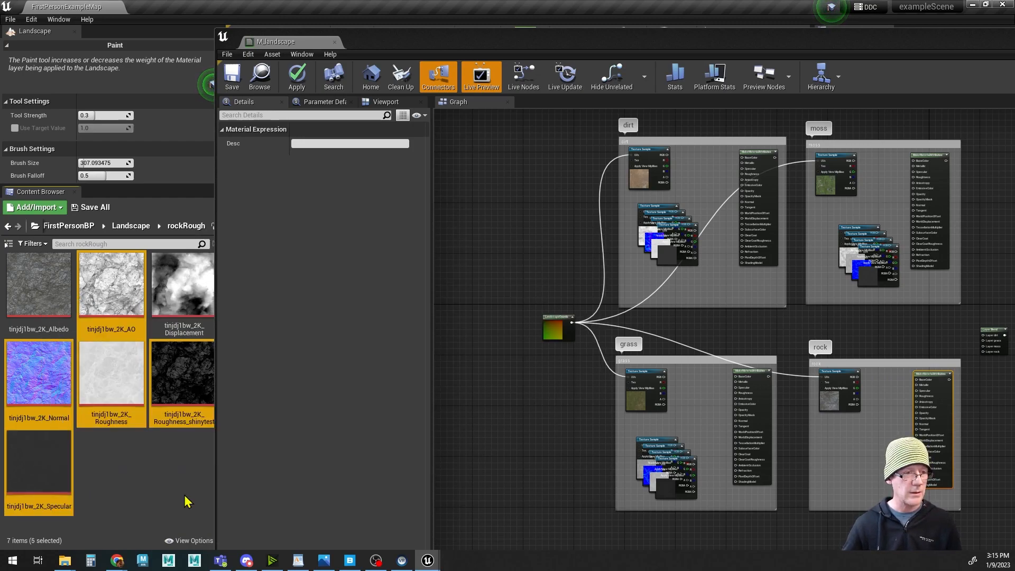
{"action": "left_click", "coordinate": [37, 465], "text": "ctrl"}
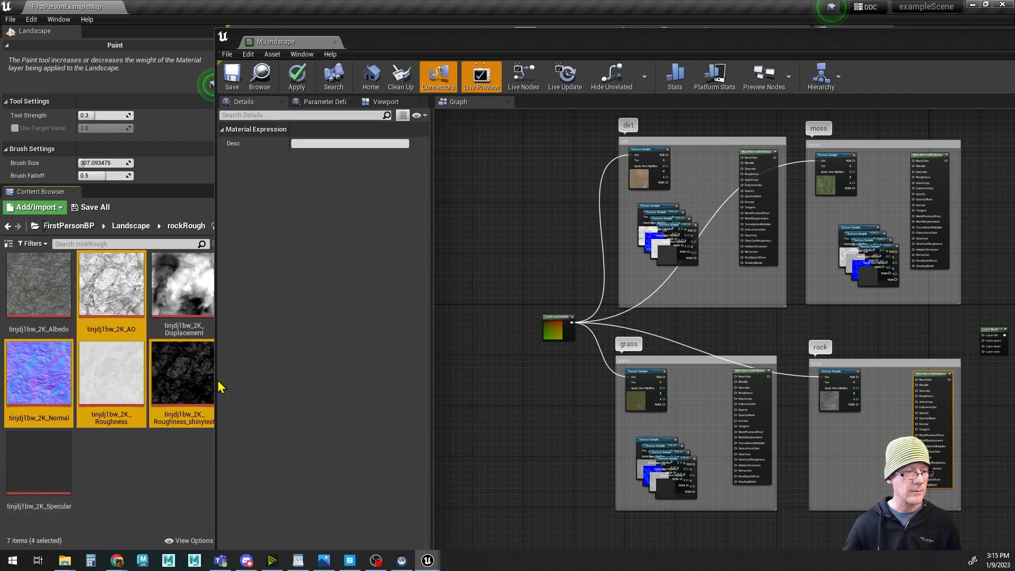
{"action": "left_click", "coordinate": [52, 455], "text": "ctrl"}
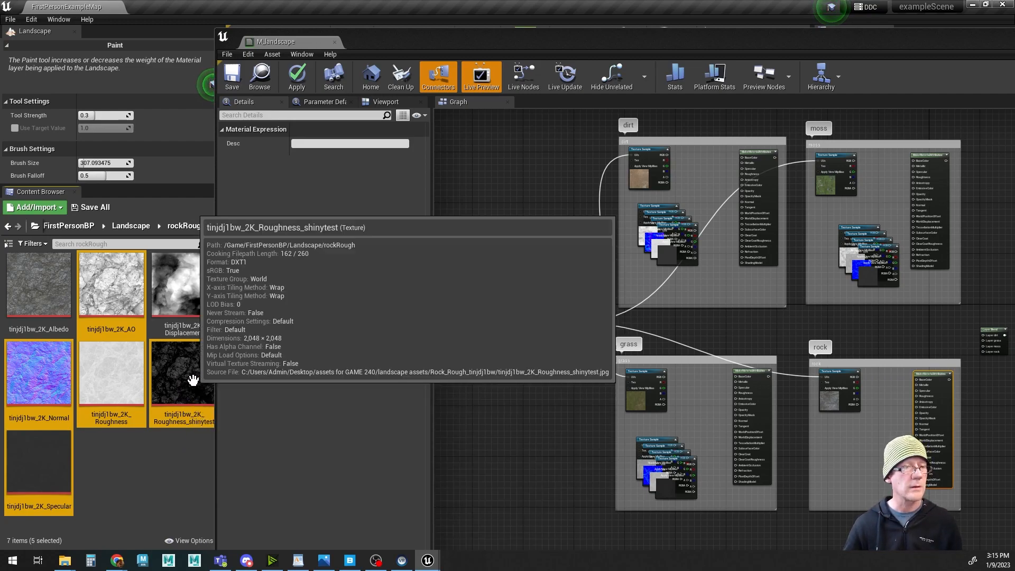
{"action": "left_click_drag", "start_coordinate": [113, 290], "coordinate": [829, 443]}
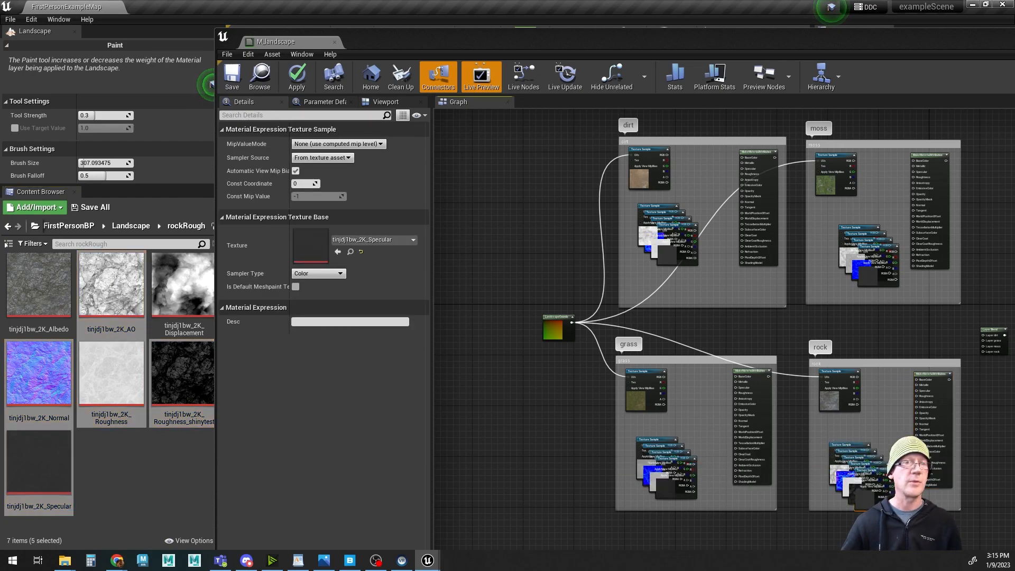
Step: Maximize the material editor window and connect the dirt albedo sample's RGB output to BaseColor on its MakeMaterialAttributes node
{"action": "double_click", "coordinate": [495, 49]}
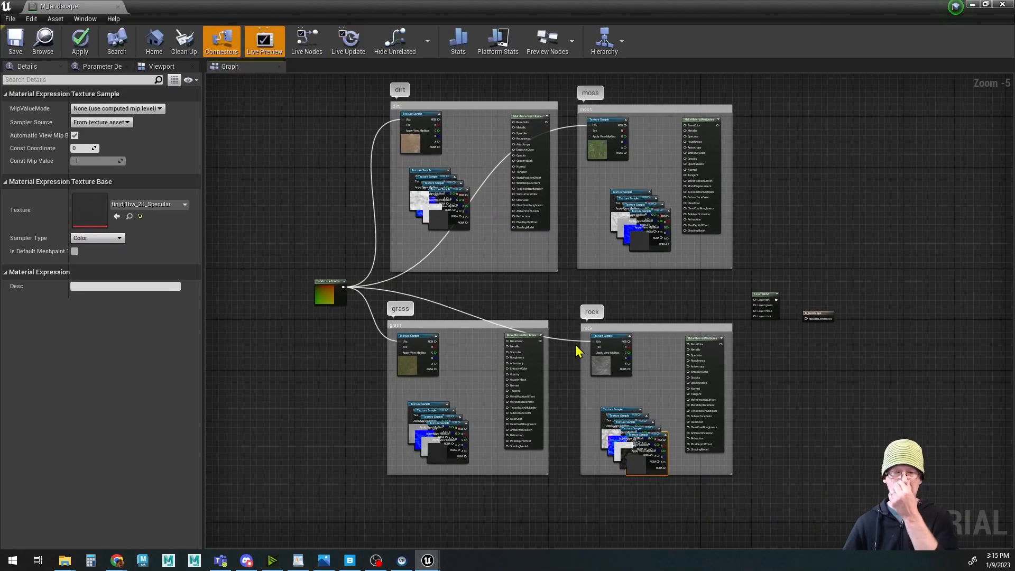
{"action": "scroll", "coordinate": [488, 232], "scroll_direction": "up", "scroll_amount": 5}
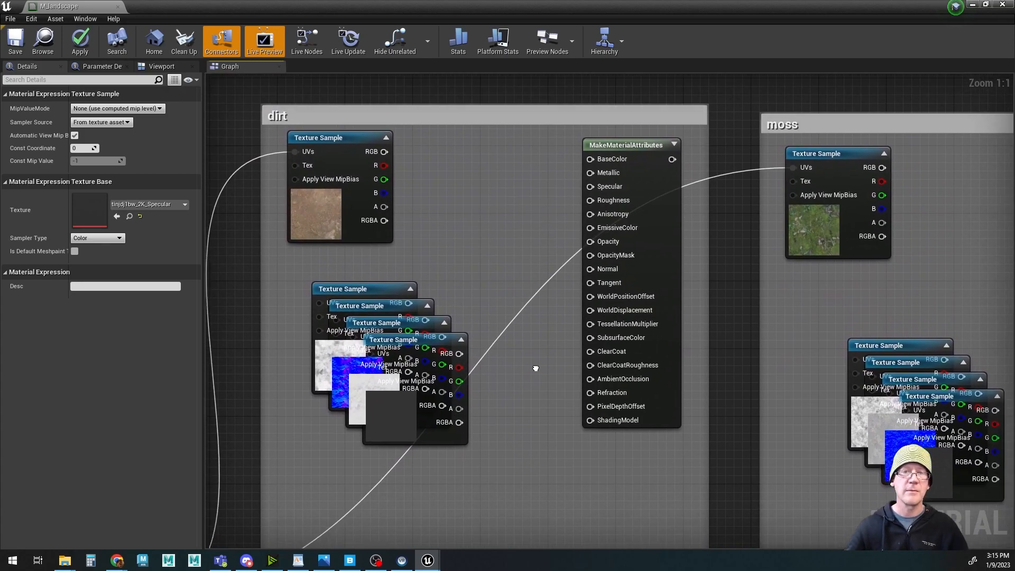
{"action": "right_click_drag", "start_coordinate": [536, 368], "coordinate": [543, 344]}
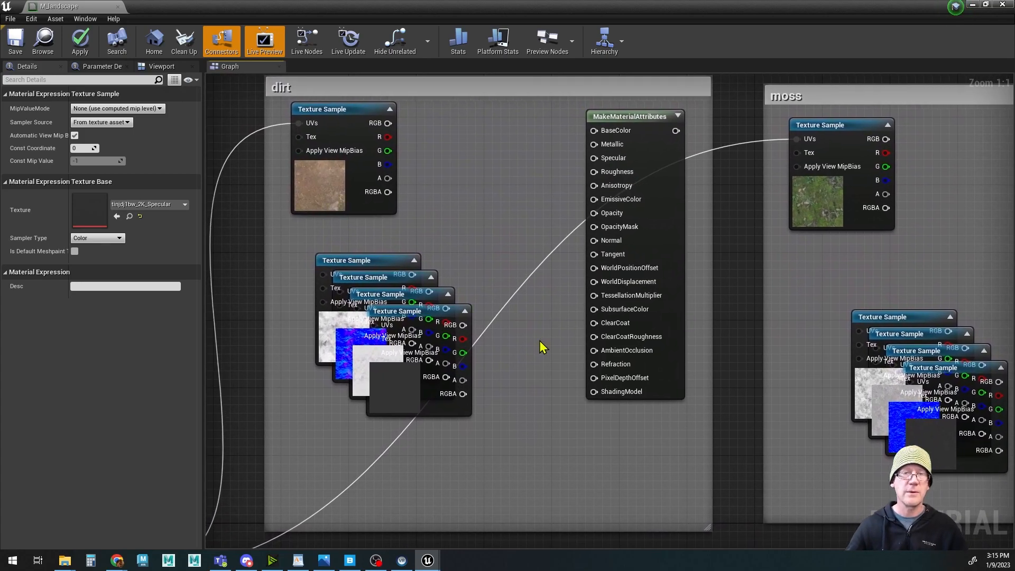
{"action": "left_click_drag", "start_coordinate": [359, 266], "coordinate": [344, 243]}
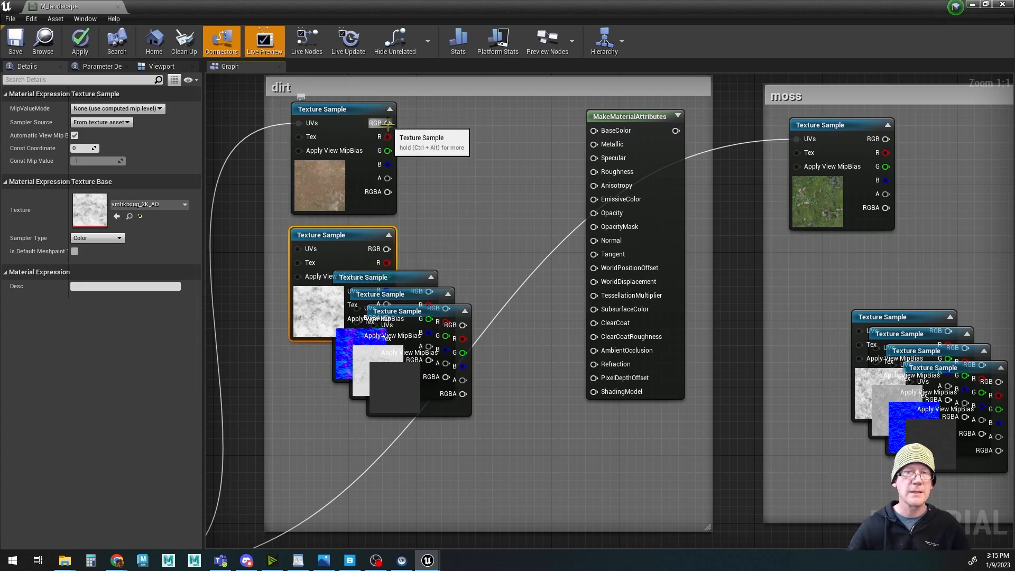
{"action": "left_click_drag", "start_coordinate": [388, 128], "coordinate": [496, 183]}
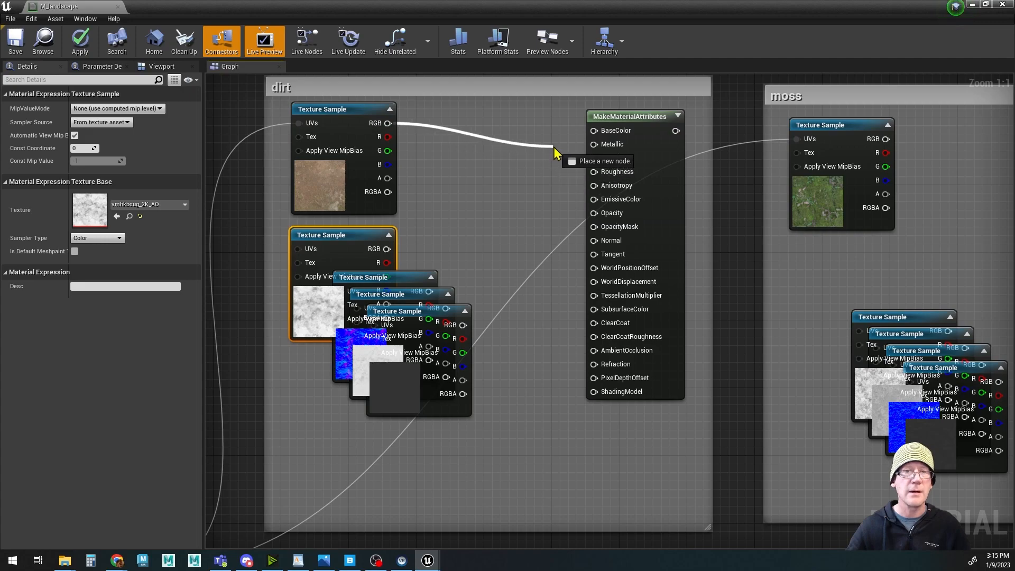
{"action": "left_click_drag", "start_coordinate": [594, 136], "coordinate": [594, 132]}
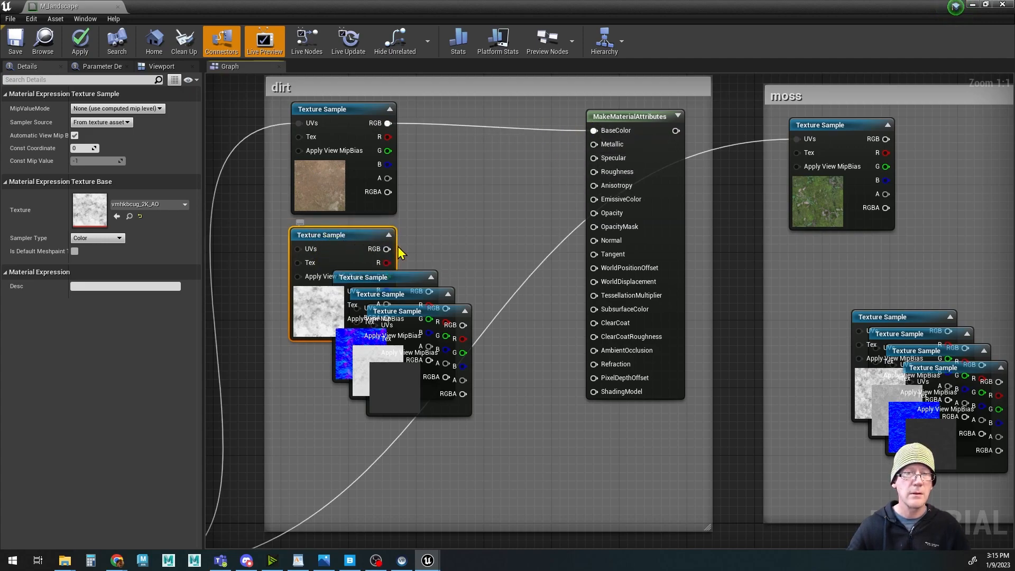
Step: Connect the dirt AO sample's RGB output to AmbientOcclusion and the separated normal map sample's RGB output to Normal
{"action": "left_click_drag", "start_coordinate": [388, 249], "coordinate": [460, 259]}
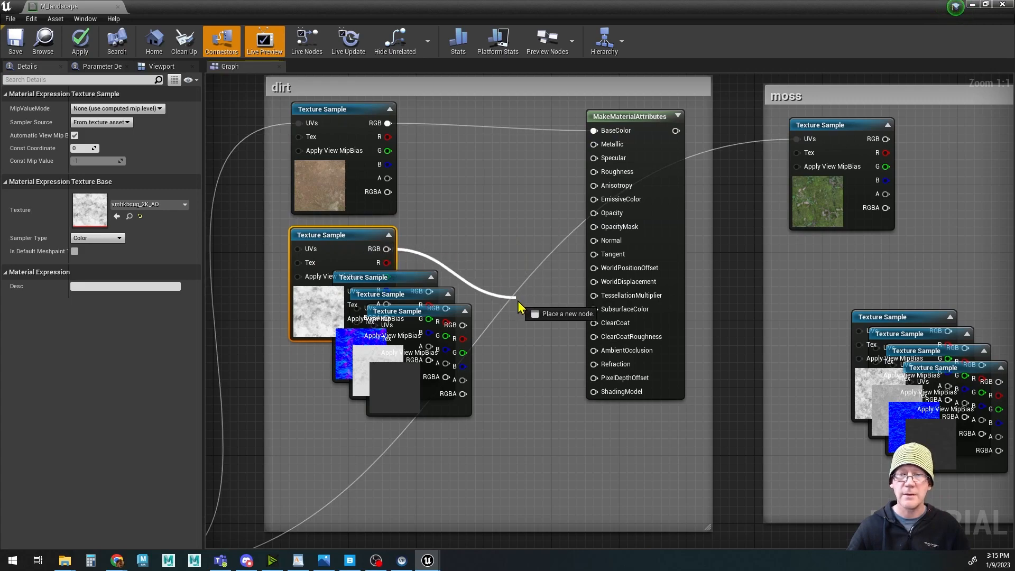
{"action": "left_click_drag", "start_coordinate": [528, 343], "coordinate": [594, 355]}
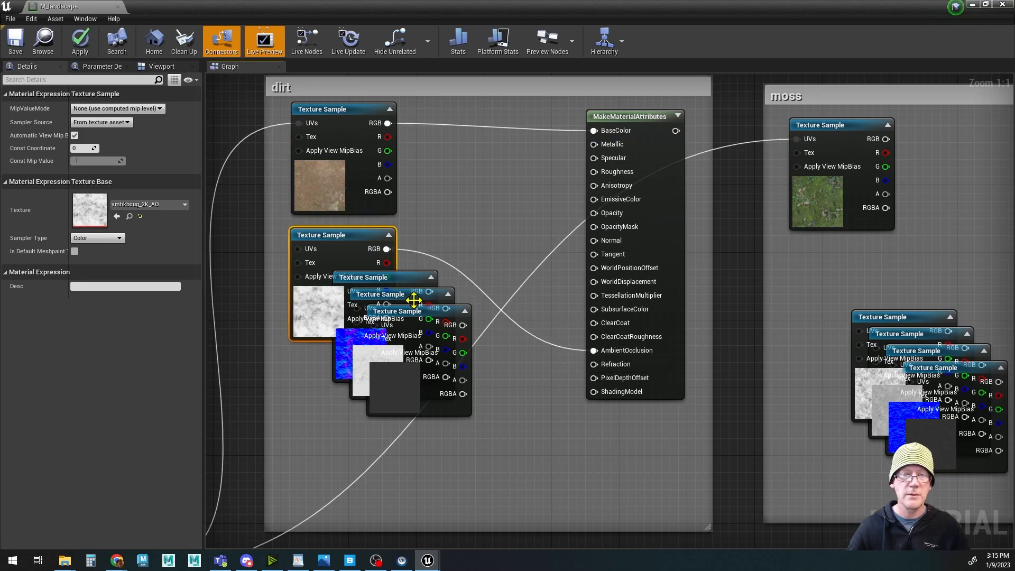
{"action": "left_click_drag", "start_coordinate": [401, 281], "coordinate": [509, 255]}
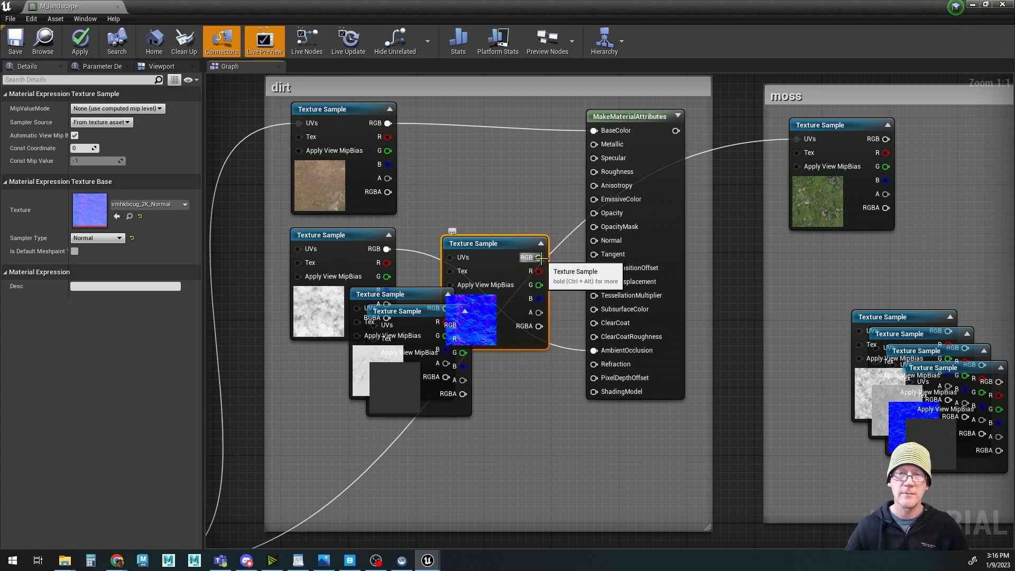
{"action": "left_click_drag", "start_coordinate": [540, 257], "coordinate": [594, 241]}
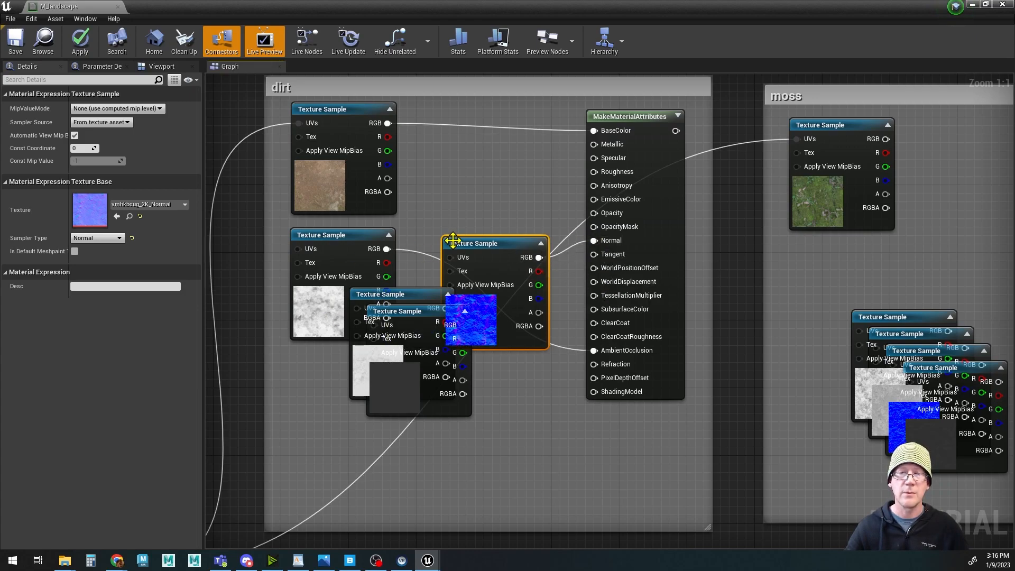
Step: Spread out the dirt Roughness and Specular samples and connect their RGB outputs to the matching MakeMaterialAttributes inputs
{"action": "left_click_drag", "start_coordinate": [378, 301], "coordinate": [472, 168]}
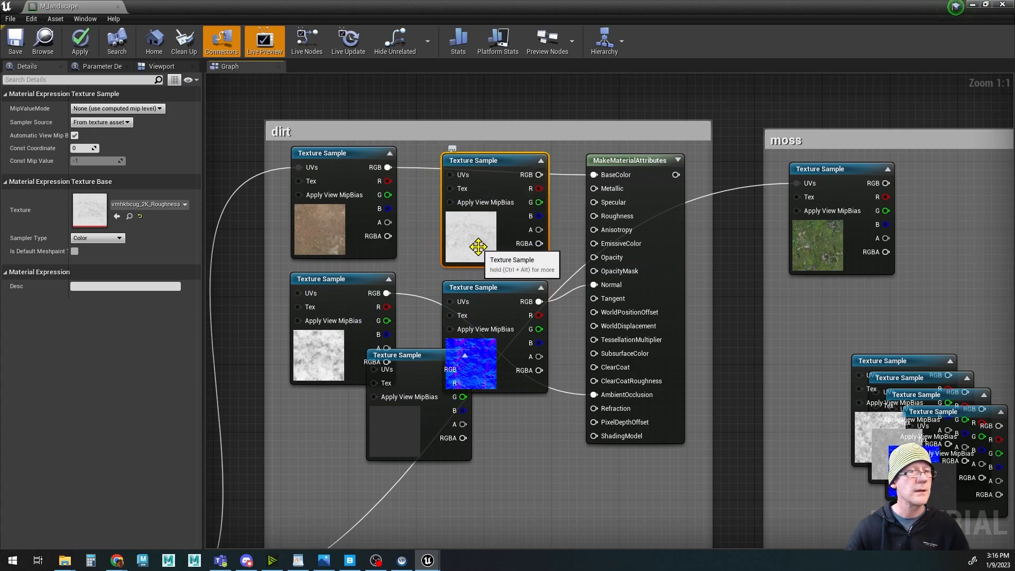
{"action": "left_click_drag", "start_coordinate": [540, 175], "coordinate": [593, 216]}
{"action": "left_click_drag", "start_coordinate": [413, 363], "coordinate": [593, 202]}
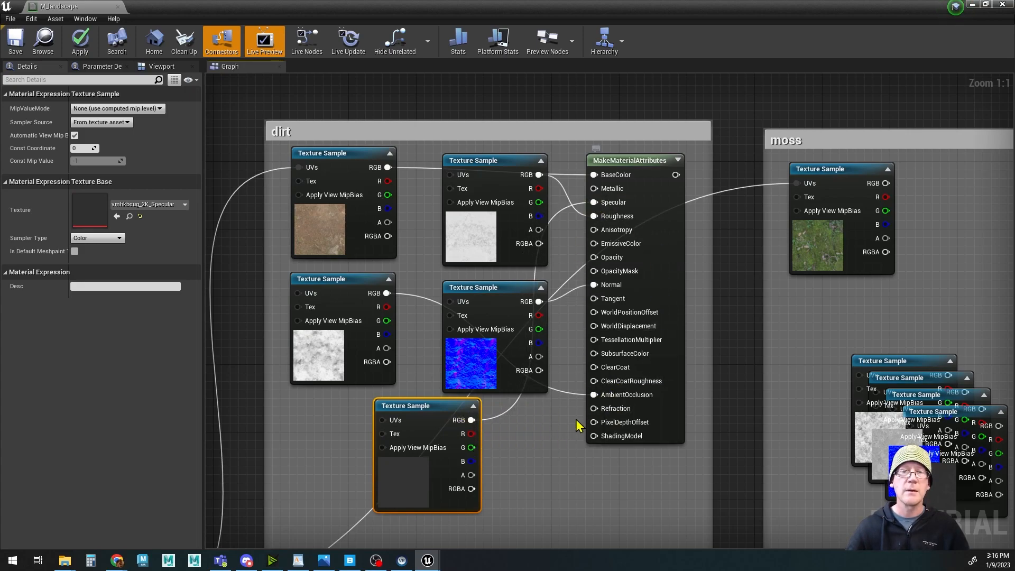
Step: Spread out the moss AO, Roughness, Normal and Specular samples and connect each RGB output to its matching MakeMaterialAttributes input
{"action": "scroll", "coordinate": [574, 418], "scroll_direction": "down", "scroll_amount": 2}
{"action": "right_click_drag", "start_coordinate": [553, 428], "coordinate": [317, 381]}
{"action": "left_click_drag", "start_coordinate": [548, 319], "coordinate": [506, 271]}
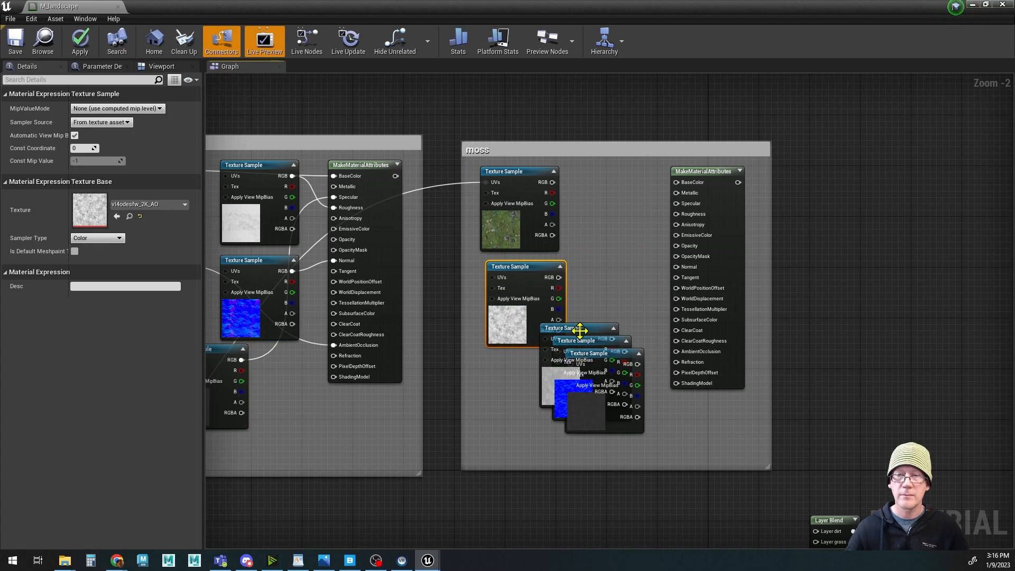
{"action": "left_click_drag", "start_coordinate": [559, 277], "coordinate": [639, 311]}
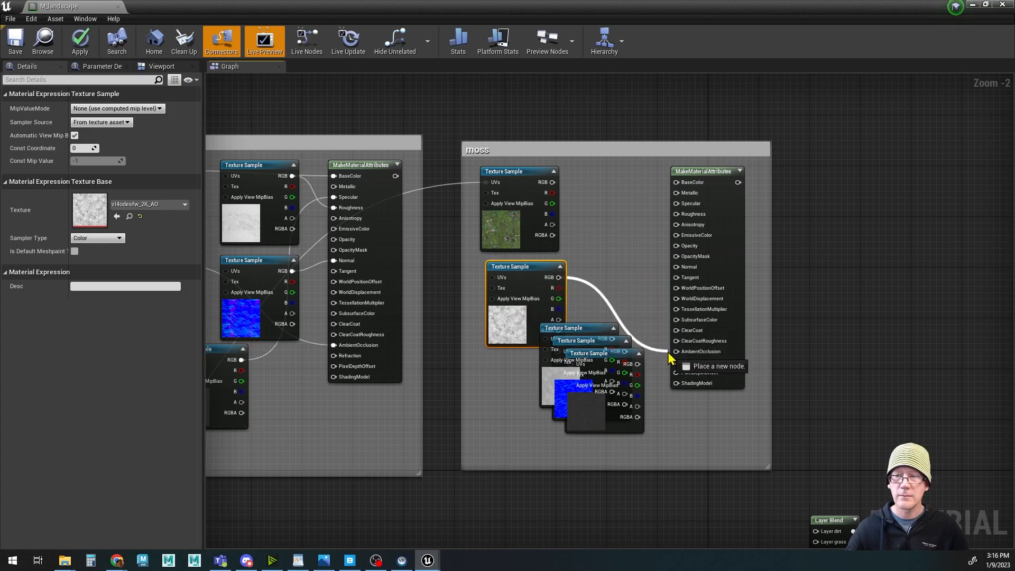
{"action": "left_click_drag", "start_coordinate": [679, 359], "coordinate": [677, 352]}
{"action": "left_click_drag", "start_coordinate": [587, 331], "coordinate": [674, 326]}
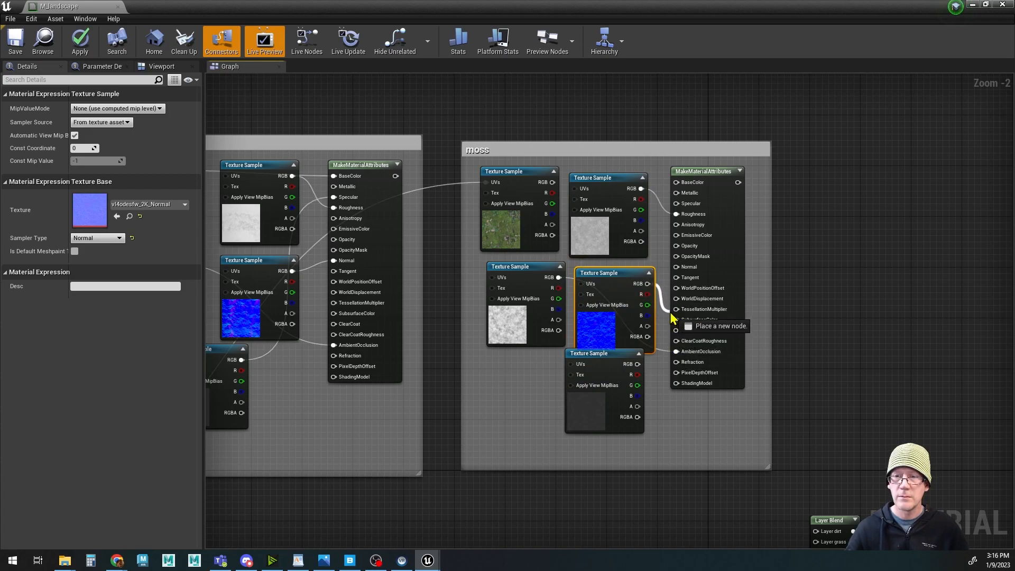
{"action": "left_click_drag", "start_coordinate": [589, 369], "coordinate": [672, 208]}
Step: Spread out the grass AO, Normal and Roughness samples and connect each RGB output to its matching MakeMaterialAttributes input
{"action": "right_click_drag", "start_coordinate": [451, 426], "coordinate": [641, 218]}
{"action": "right_click_drag", "start_coordinate": [548, 378], "coordinate": [563, 212]}
{"action": "left_click_drag", "start_coordinate": [369, 364], "coordinate": [442, 241]}
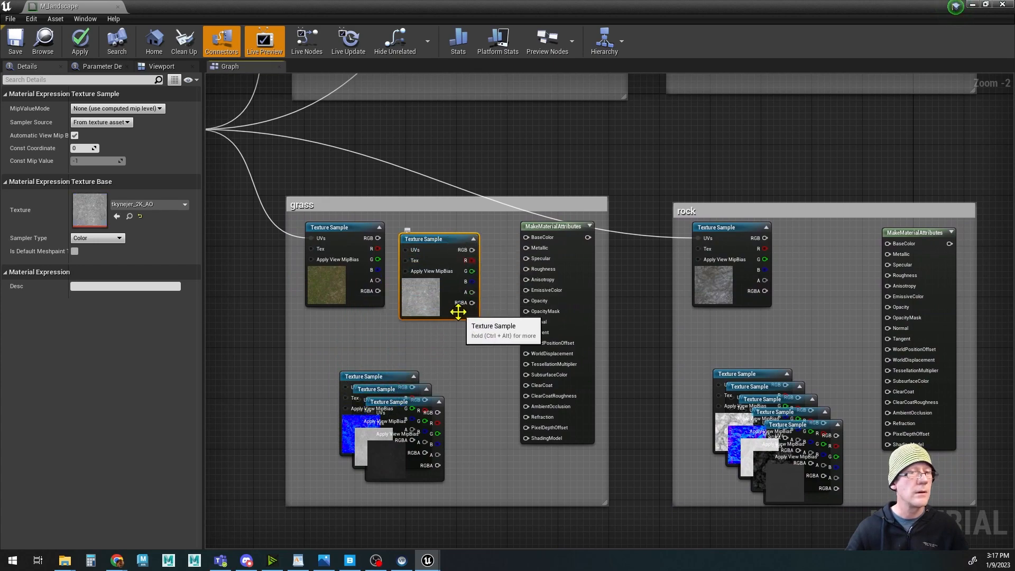
{"action": "left_click_drag", "start_coordinate": [475, 252], "coordinate": [517, 355]}
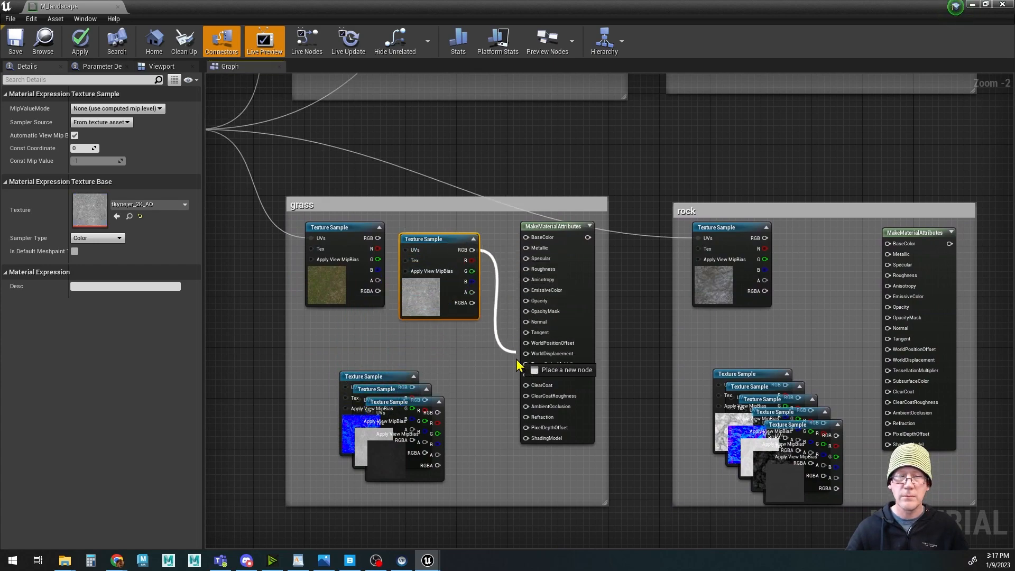
{"action": "left_click_drag", "start_coordinate": [525, 415], "coordinate": [526, 407]}
{"action": "left_click_drag", "start_coordinate": [369, 376], "coordinate": [526, 321]}
{"action": "left_click_drag", "start_coordinate": [378, 394], "coordinate": [503, 316]}
{"action": "left_click_drag", "start_coordinate": [527, 272], "coordinate": [526, 270]}
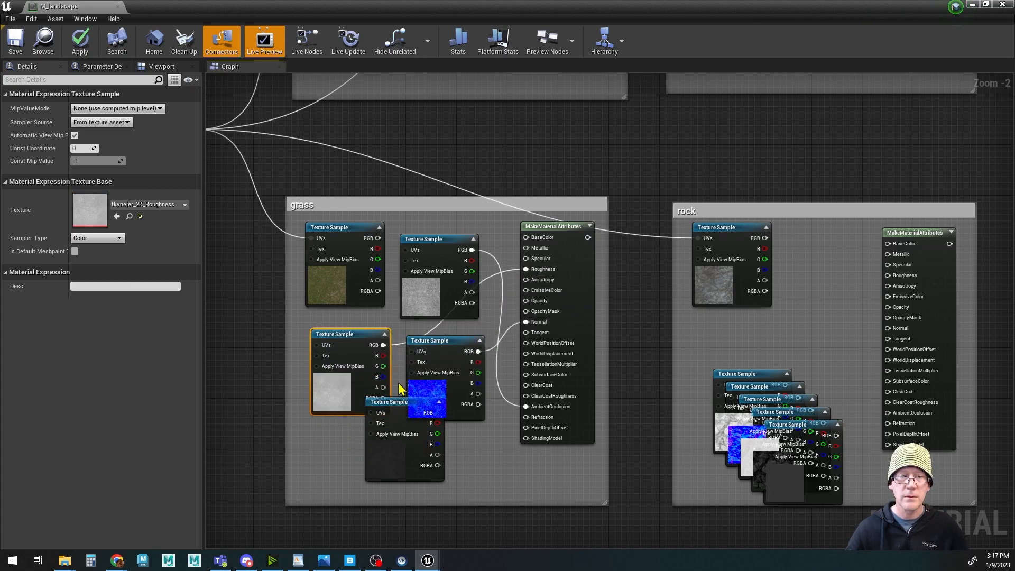
Step: Tidy the grass samples, shift the grass comment group slightly, and connect the Specular sample's RGB output to Specular
{"action": "left_click_drag", "start_coordinate": [382, 404], "coordinate": [422, 419]}
{"action": "left_click_drag", "start_coordinate": [436, 240], "coordinate": [436, 228]}
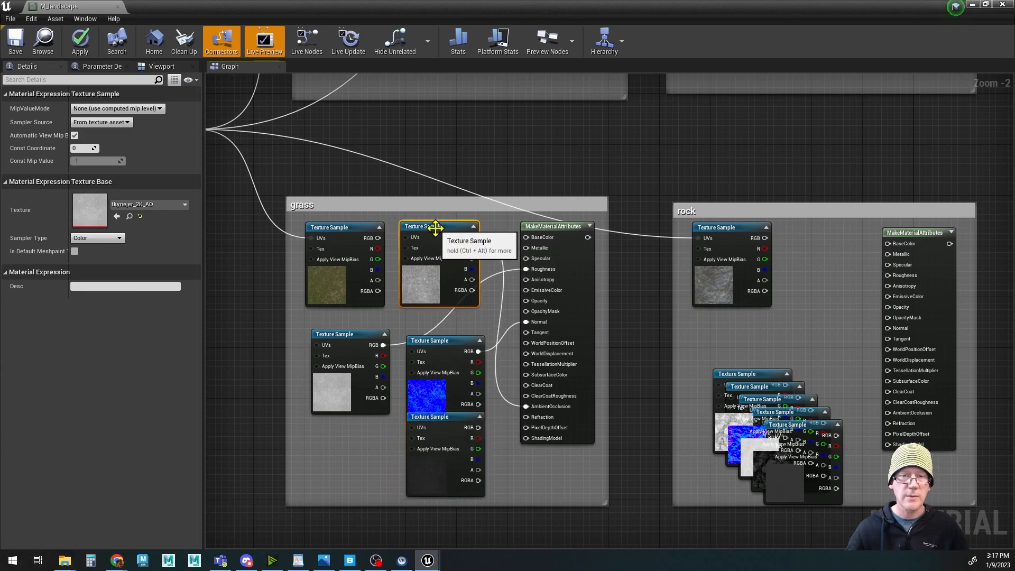
{"action": "left_click_drag", "start_coordinate": [431, 341], "coordinate": [427, 331]}
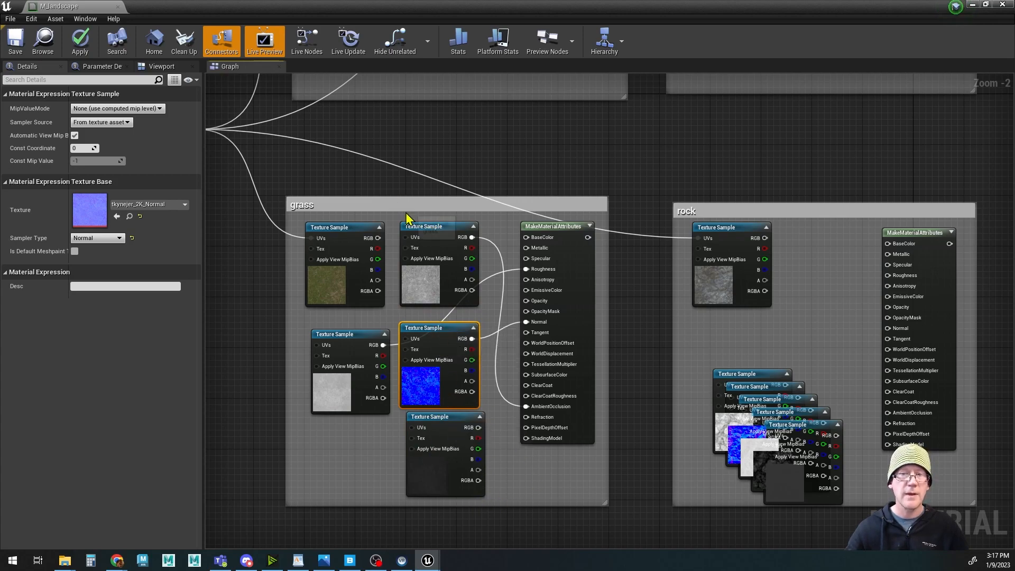
{"action": "left_click", "coordinate": [427, 220]}
{"action": "left_click_drag", "start_coordinate": [426, 220], "coordinate": [414, 220]}
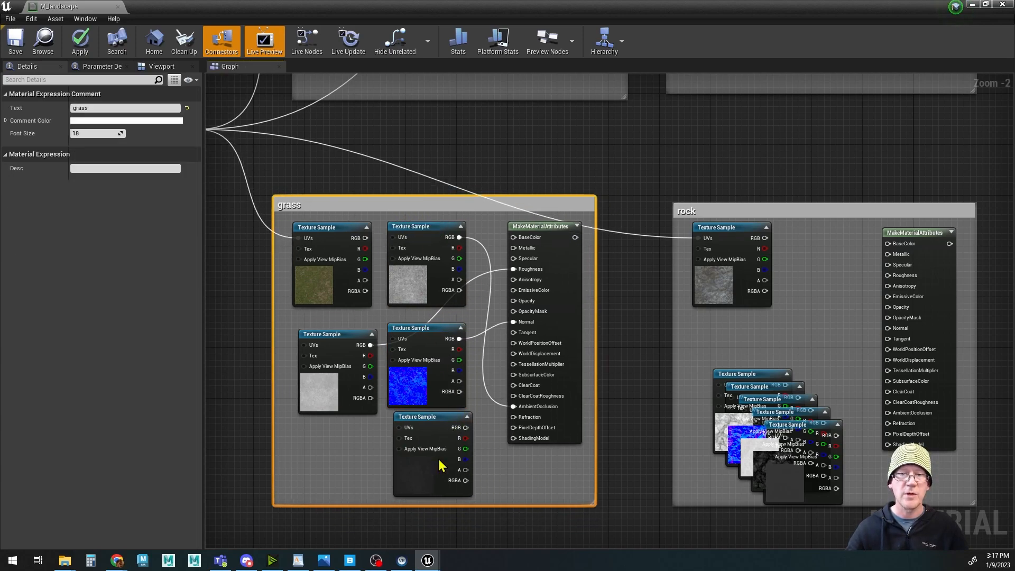
{"action": "left_click", "coordinate": [425, 417]}
{"action": "left_click_drag", "start_coordinate": [425, 417], "coordinate": [514, 260]}
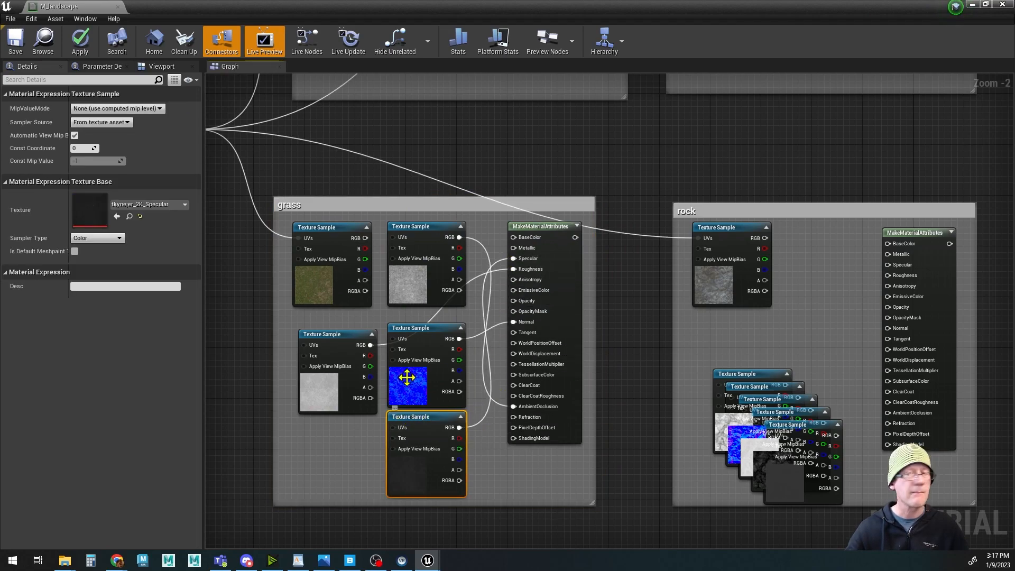
Step: Separate the rock AO sample from its stack and connect its RGB output to AmbientOcclusion
{"action": "right_click_drag", "start_coordinate": [792, 397], "coordinate": [507, 386]}
{"action": "left_click_drag", "start_coordinate": [463, 367], "coordinate": [538, 245]}
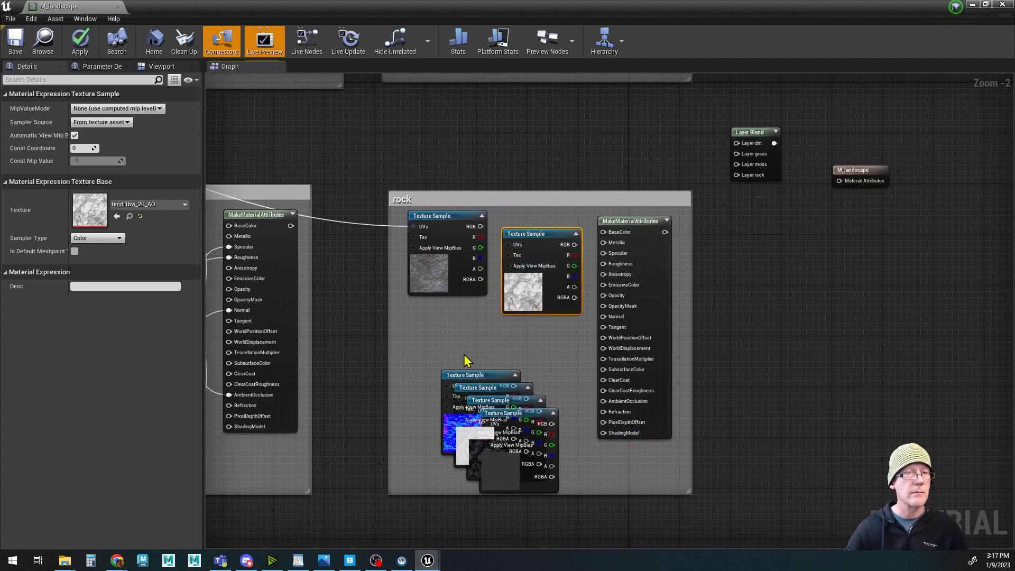
{"action": "left_click_drag", "start_coordinate": [574, 244], "coordinate": [594, 410]}
{"action": "left_click_drag", "start_coordinate": [526, 236], "coordinate": [509, 288]}
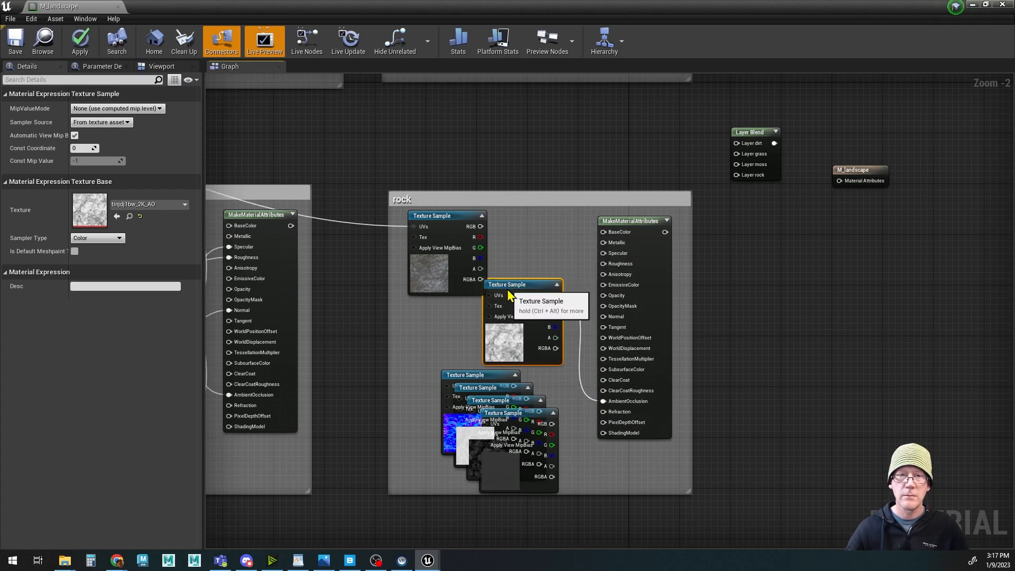
Step: Connect the RGB outputs of the grass, moss and rock albedo samples to BaseColor on their MakeMaterialAttributes nodes
{"action": "right_click_drag", "start_coordinate": [329, 306], "coordinate": [606, 296]}
{"action": "left_click_drag", "start_coordinate": [351, 232], "coordinate": [382, 219]}
{"action": "left_click_drag", "start_coordinate": [508, 220], "coordinate": [508, 218]}
{"action": "right_click_drag", "start_coordinate": [708, 281], "coordinate": [515, 400]}
{"action": "right_click_drag", "start_coordinate": [573, 254], "coordinate": [497, 511]}
{"action": "left_click_drag", "start_coordinate": [485, 163], "coordinate": [564, 169]}
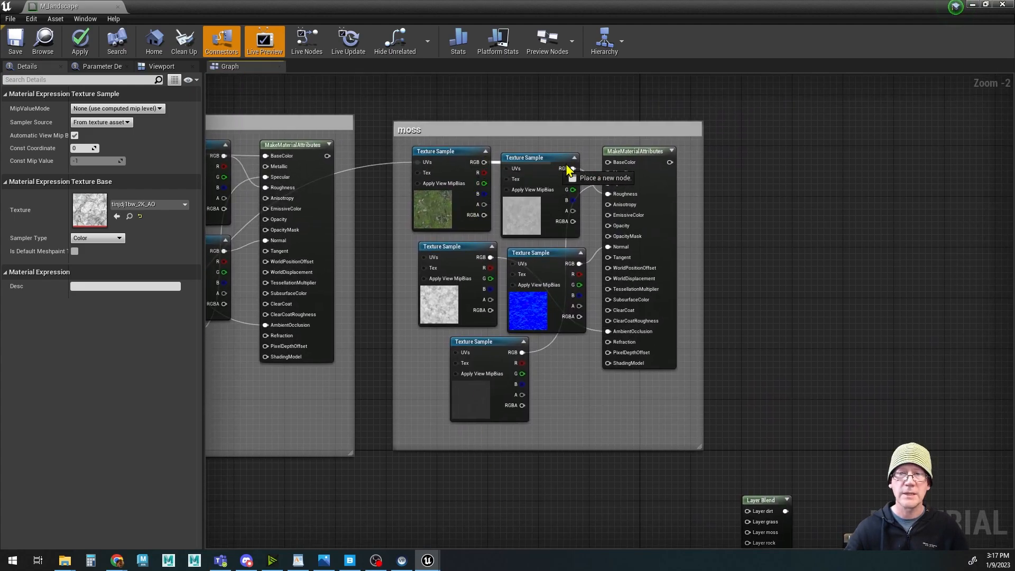
{"action": "right_click_drag", "start_coordinate": [544, 244], "coordinate": [448, 210]}
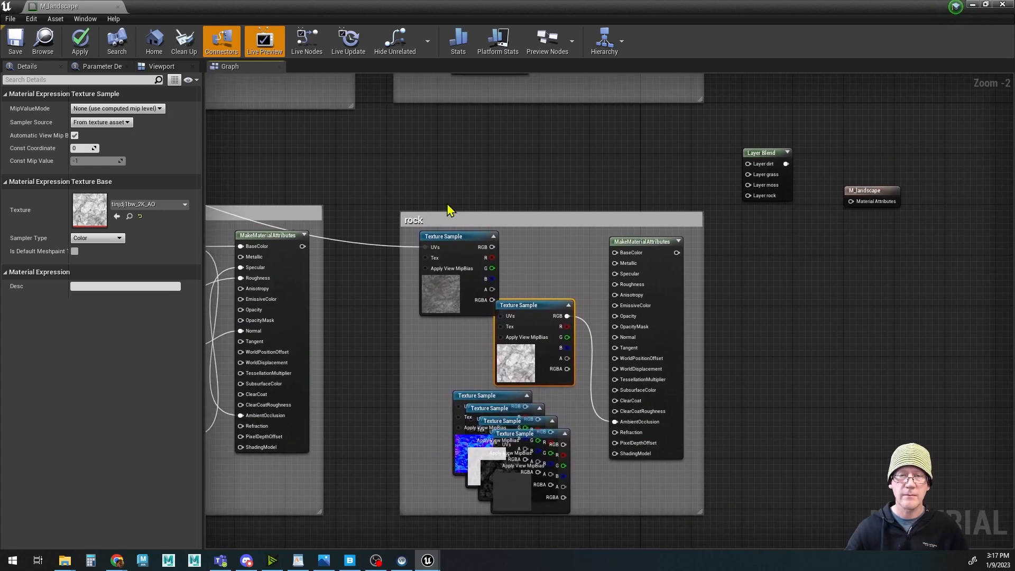
{"action": "left_click_drag", "start_coordinate": [493, 249], "coordinate": [616, 255]}
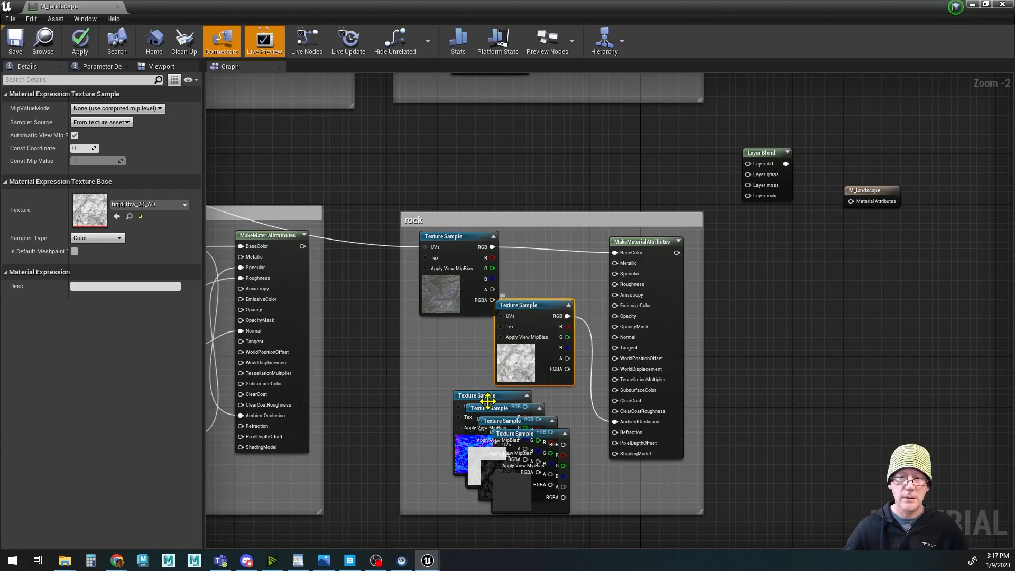
Step: Spread out the remaining rock samples and connect the Normal and Roughness RGB outputs to their matching MakeMaterialAttributes inputs
{"action": "left_click_drag", "start_coordinate": [486, 400], "coordinate": [439, 354]}
{"action": "left_click_drag", "start_coordinate": [526, 311], "coordinate": [552, 368]}
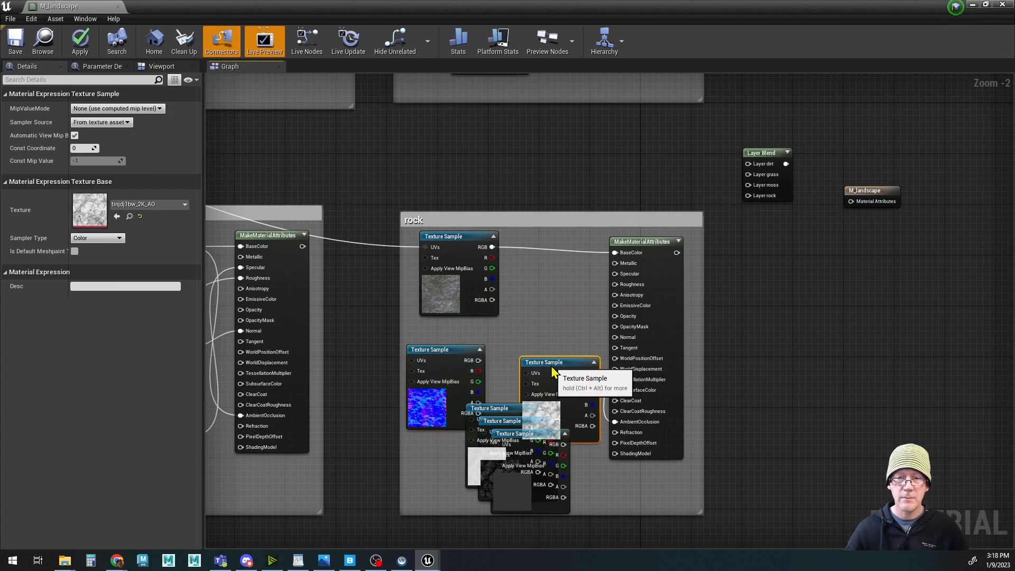
{"action": "left_click_drag", "start_coordinate": [416, 349], "coordinate": [616, 338]}
{"action": "left_click_drag", "start_coordinate": [501, 409], "coordinate": [439, 424]}
{"action": "left_click_drag", "start_coordinate": [516, 437], "coordinate": [539, 455]}
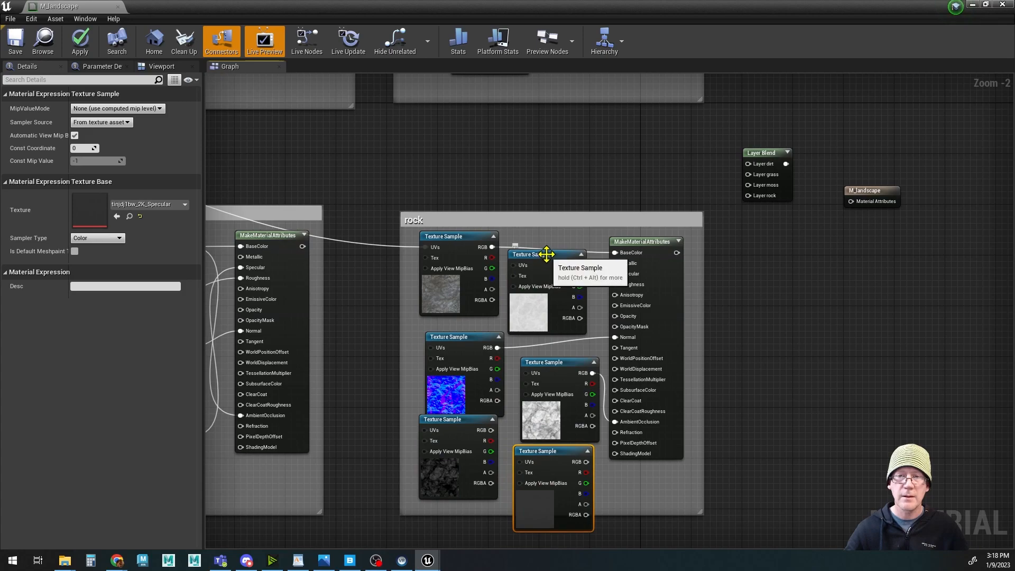
Step: Arrange the six rock texture samples into a tidy two-column grid inside the rock comment box
{"action": "left_click_drag", "start_coordinate": [542, 255], "coordinate": [548, 242]}
{"action": "left_click_drag", "start_coordinate": [550, 363], "coordinate": [539, 337]}
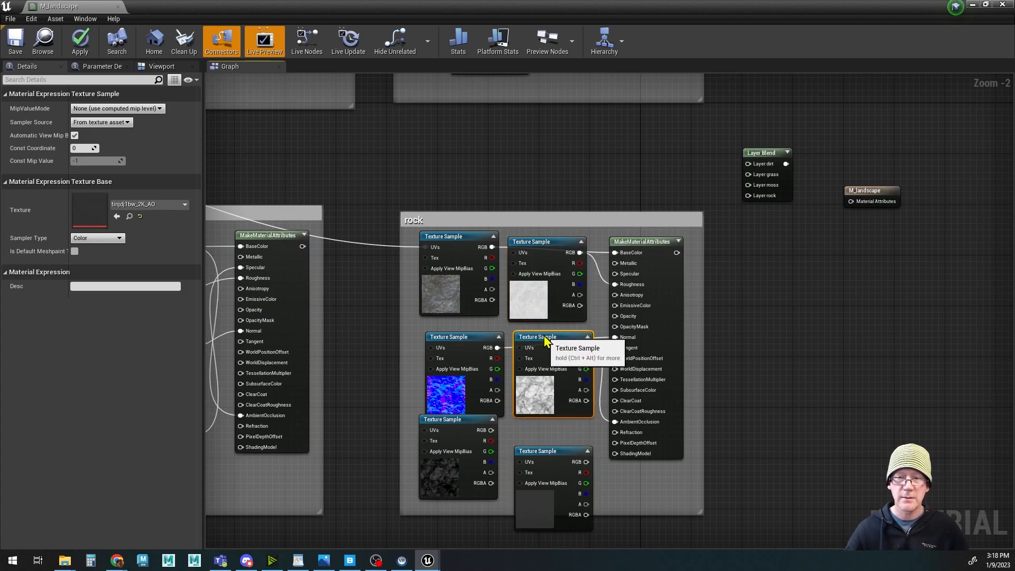
{"action": "left_click_drag", "start_coordinate": [547, 456], "coordinate": [540, 437]}
{"action": "left_click", "coordinate": [460, 423]}
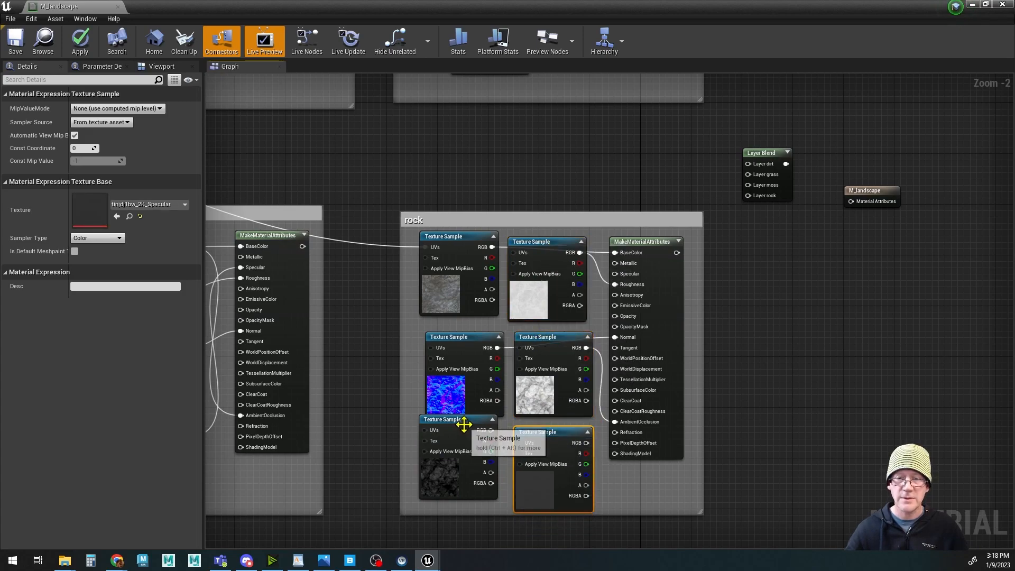
{"action": "left_click_drag", "start_coordinate": [461, 423], "coordinate": [461, 429]}
{"action": "left_click_drag", "start_coordinate": [464, 337], "coordinate": [457, 331]}
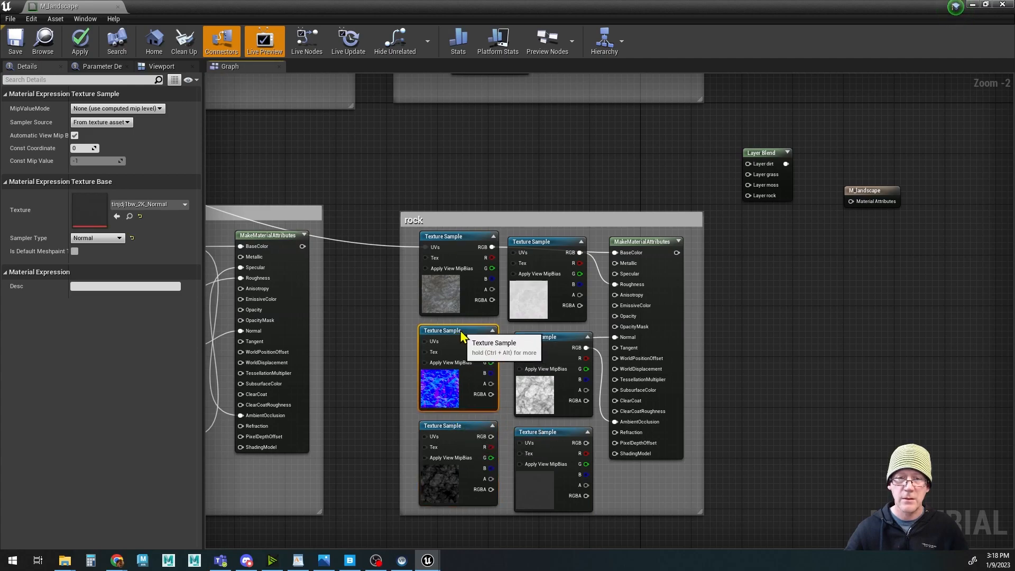
{"action": "left_click_drag", "start_coordinate": [538, 428], "coordinate": [537, 420]}
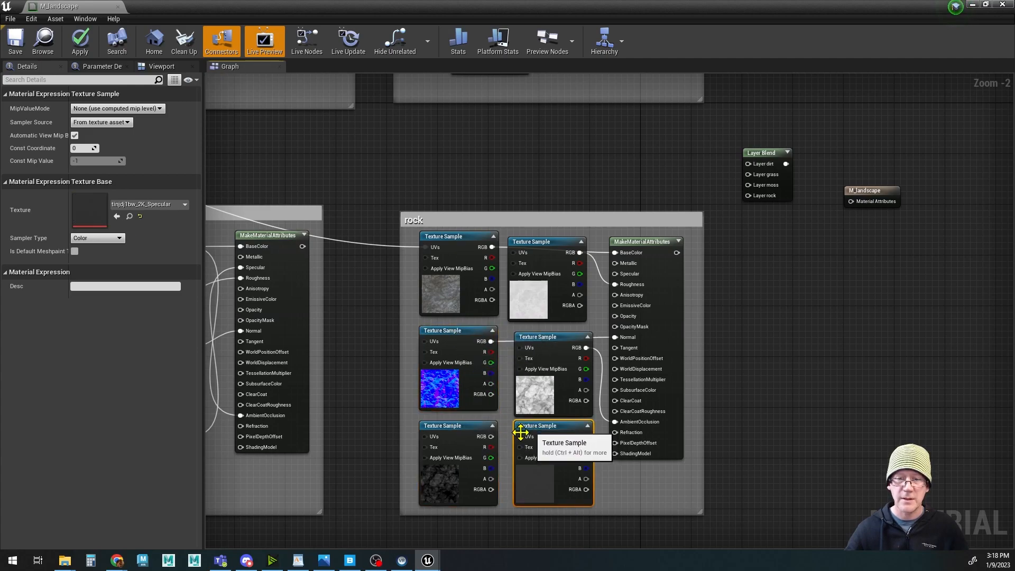
Step: Connect the RGB output of the dark rock Roughness_s texture sample to Specular on the rock MakeMaterialAttributes node
{"action": "left_click", "coordinate": [460, 425]}
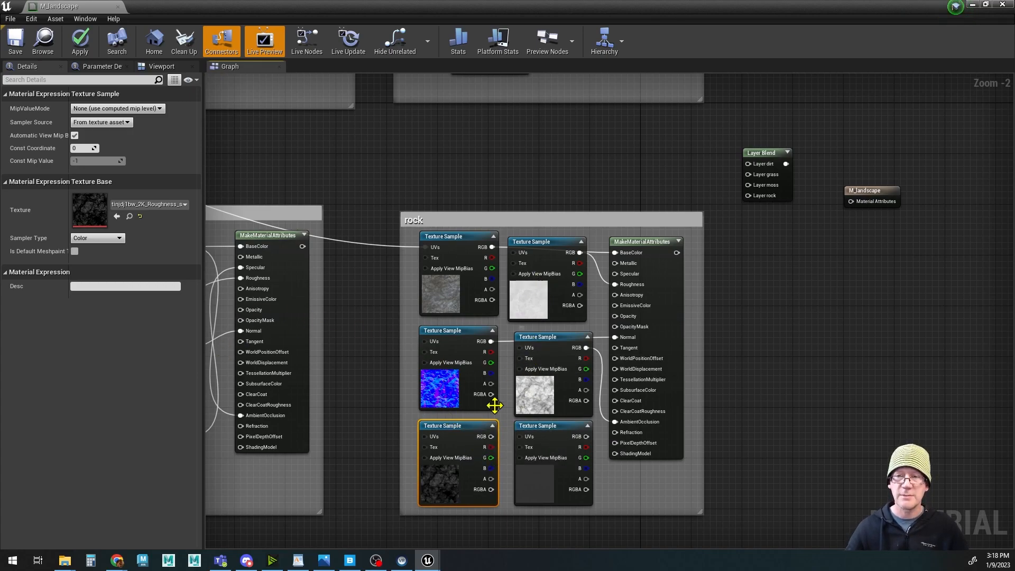
{"action": "left_click_drag", "start_coordinate": [493, 437], "coordinate": [505, 426]}
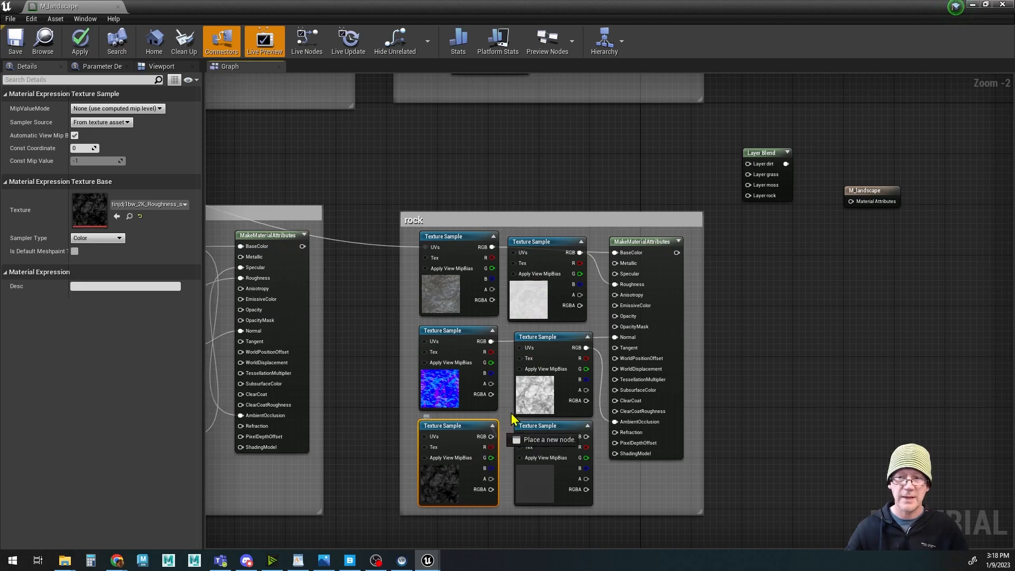
{"action": "left_click_drag", "start_coordinate": [617, 279], "coordinate": [617, 274]}
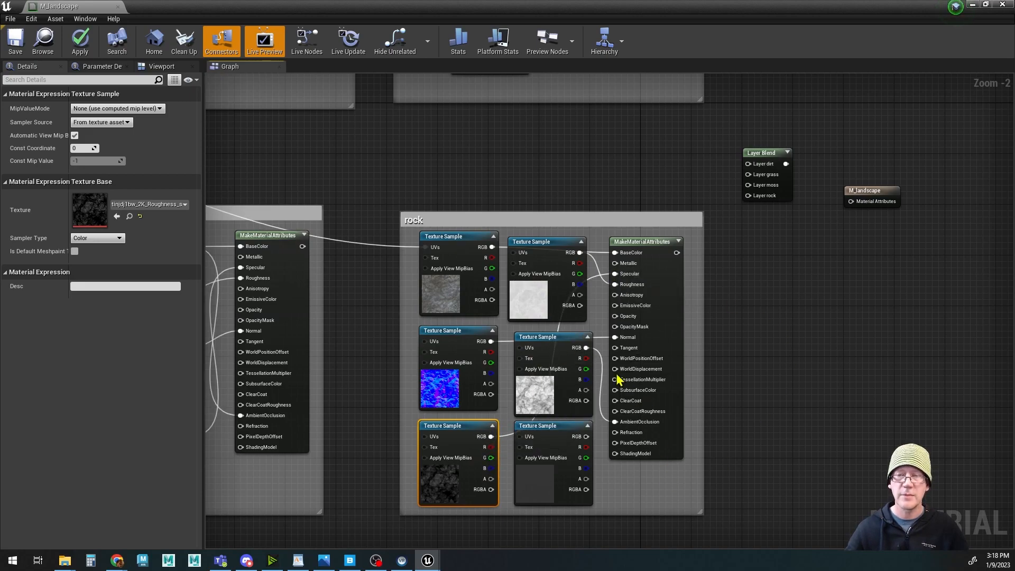
Step: Connect the LandscapeCoords output to the UVs of the dirt AO, Specular, Normal and Roughness samples
{"action": "right_click_drag", "start_coordinate": [511, 369], "coordinate": [732, 503]}
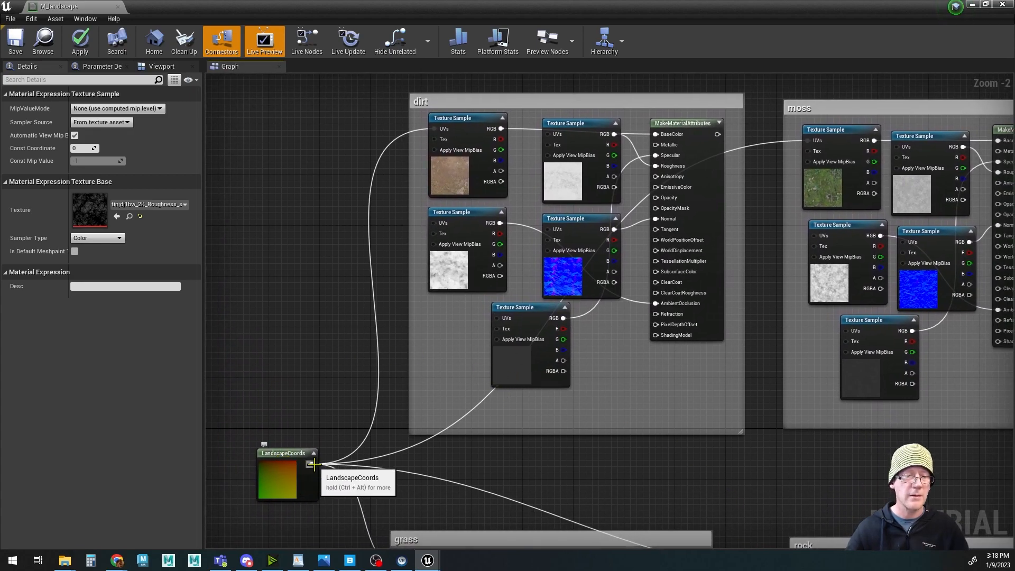
{"action": "left_click_drag", "start_coordinate": [312, 464], "coordinate": [434, 228]}
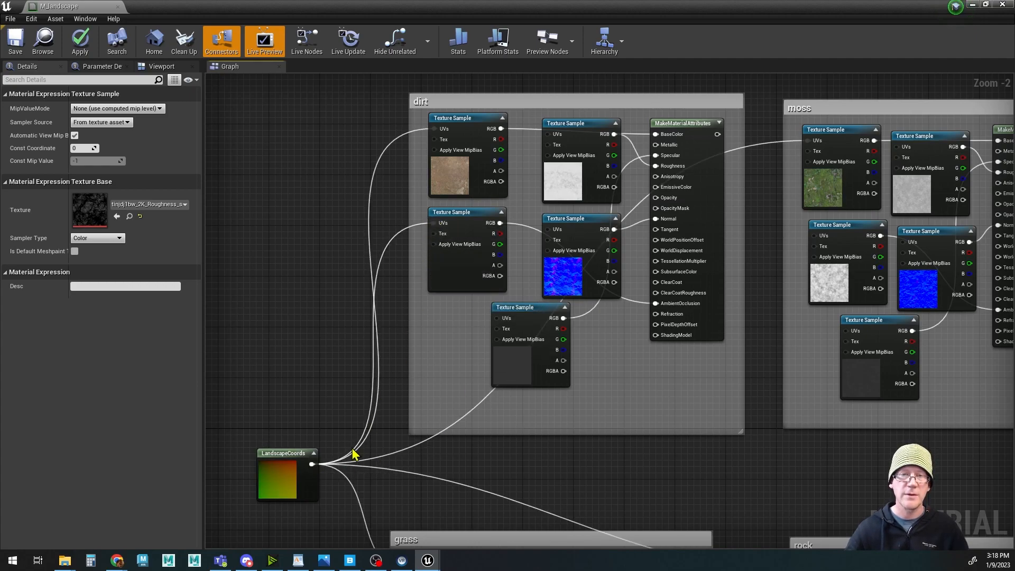
{"action": "left_click_drag", "start_coordinate": [311, 464], "coordinate": [500, 325]}
{"action": "left_click_drag", "start_coordinate": [312, 464], "coordinate": [549, 235]}
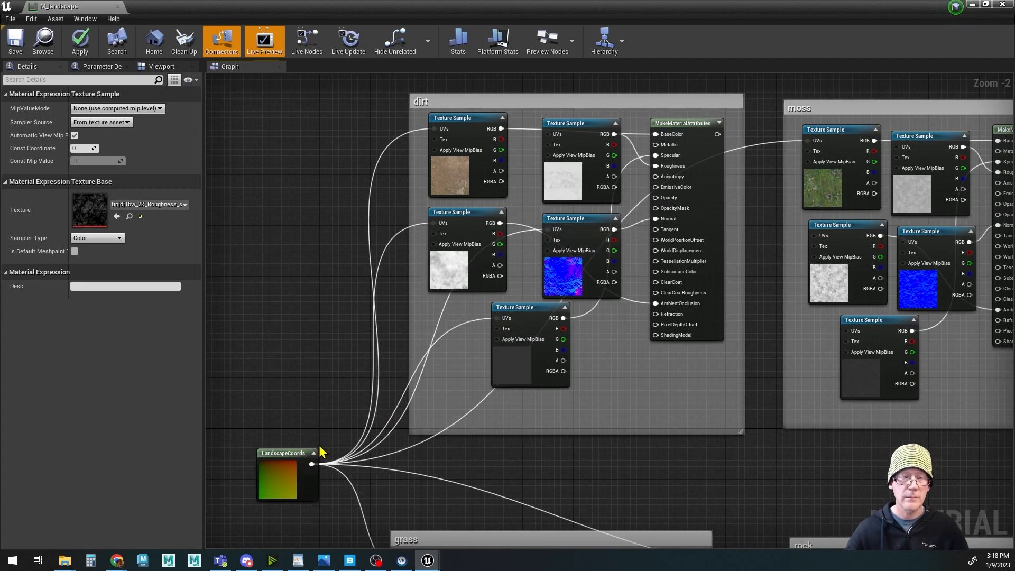
{"action": "left_click_drag", "start_coordinate": [310, 463], "coordinate": [549, 139]}
Step: Connect the LandscapeCoords output to the UVs of the moss AO, Specular, Roughness and Normal samples
{"action": "right_click_drag", "start_coordinate": [645, 420], "coordinate": [559, 415]}
{"action": "left_click_drag", "start_coordinate": [238, 458], "coordinate": [740, 235]}
{"action": "left_click_drag", "start_coordinate": [238, 458], "coordinate": [779, 330]}
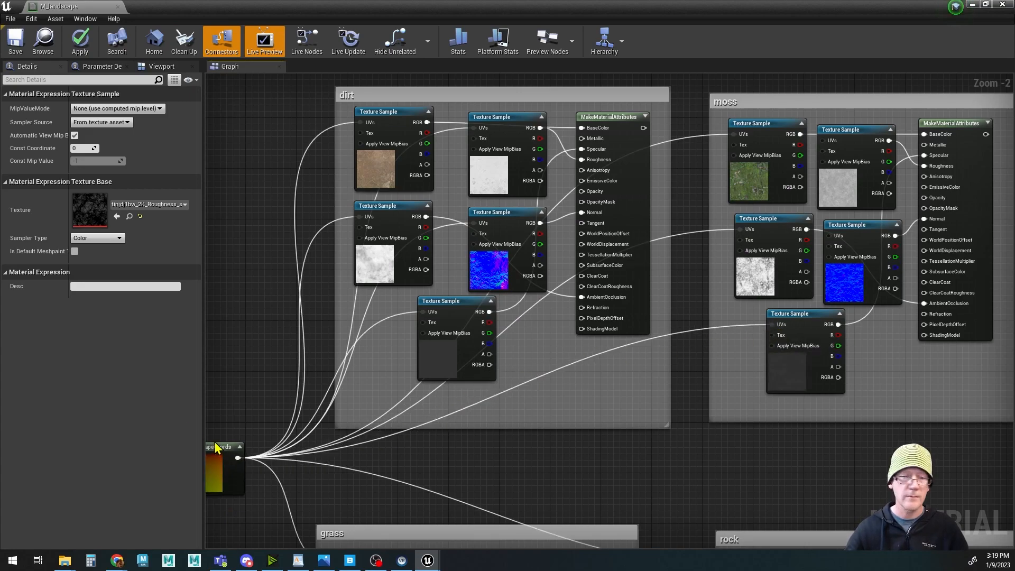
{"action": "left_click_drag", "start_coordinate": [238, 458], "coordinate": [823, 140]}
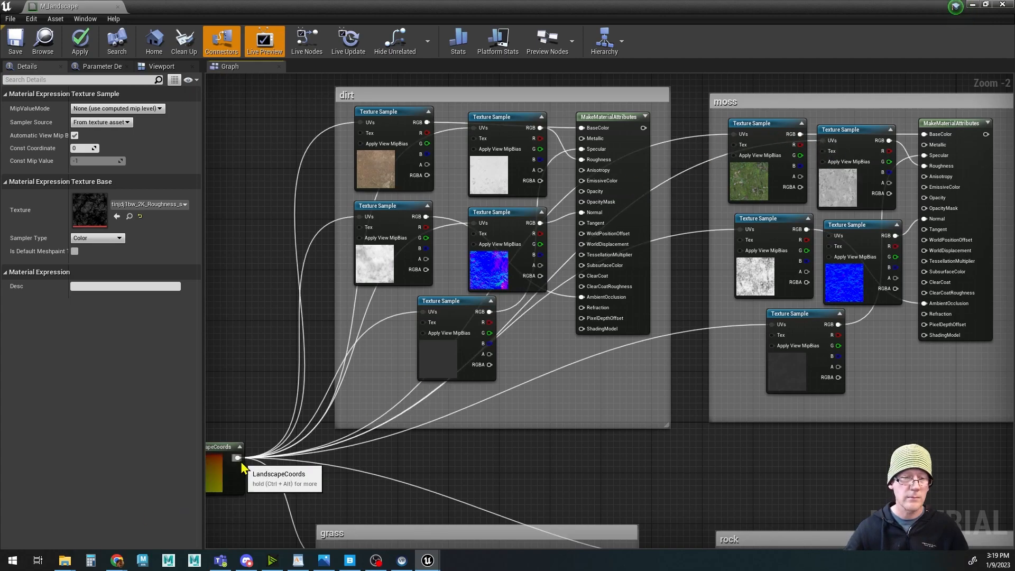
{"action": "left_click_drag", "start_coordinate": [238, 458], "coordinate": [829, 237]}
Step: Connect the LandscapeCoords output to the UVs of the grass Roughness, AO, Normal and Specular samples
{"action": "right_click_drag", "start_coordinate": [644, 481], "coordinate": [677, 220]}
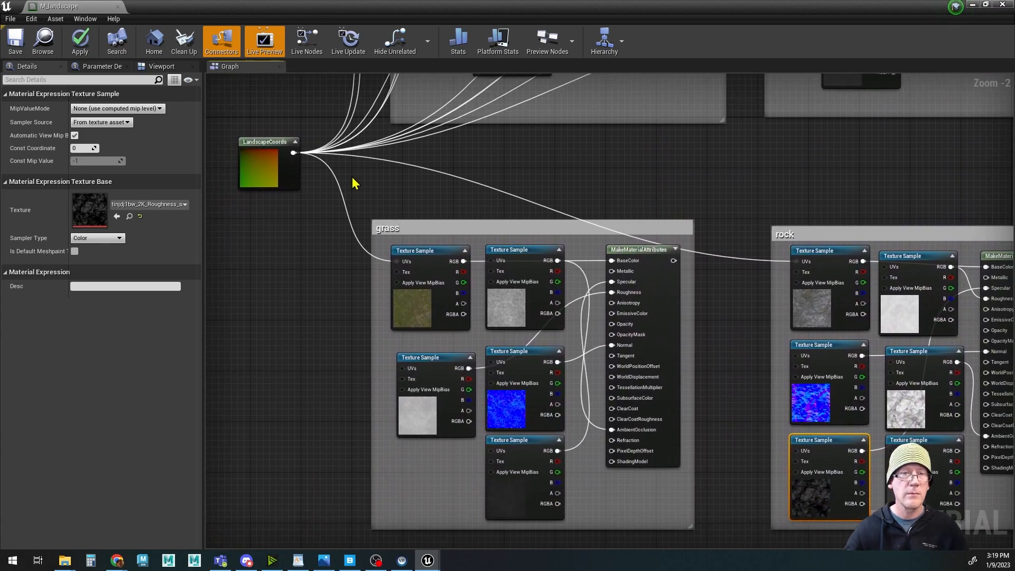
{"action": "left_click_drag", "start_coordinate": [292, 157], "coordinate": [404, 369]}
{"action": "left_click_drag", "start_coordinate": [294, 153], "coordinate": [493, 263]}
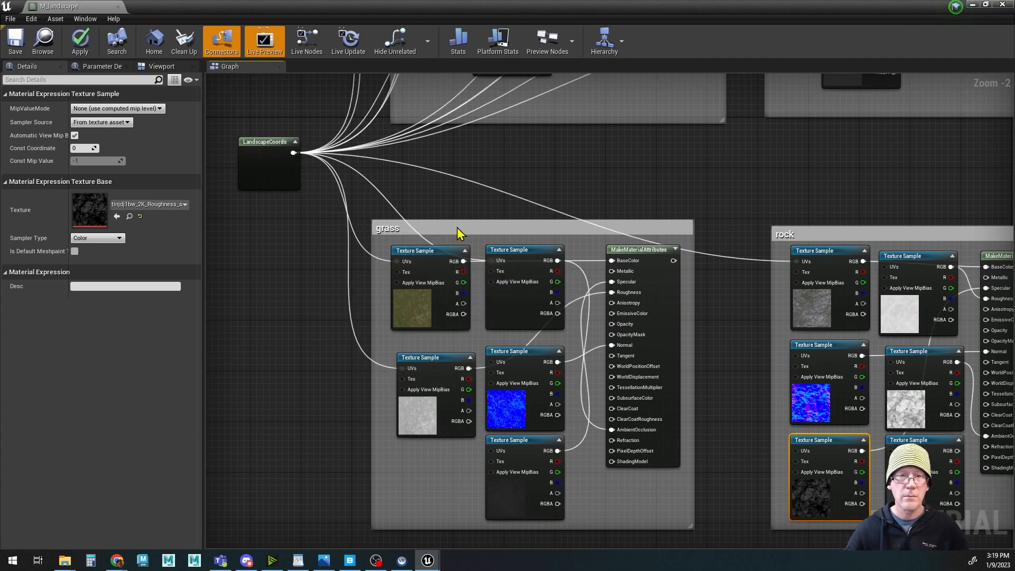
{"action": "left_click_drag", "start_coordinate": [294, 161], "coordinate": [493, 364]}
{"action": "left_click_drag", "start_coordinate": [293, 156], "coordinate": [495, 457]}
Step: Connect the LandscapeCoords output to the UVs of the five rock samples other than the albedo
{"action": "right_click_drag", "start_coordinate": [573, 362], "coordinate": [495, 367]}
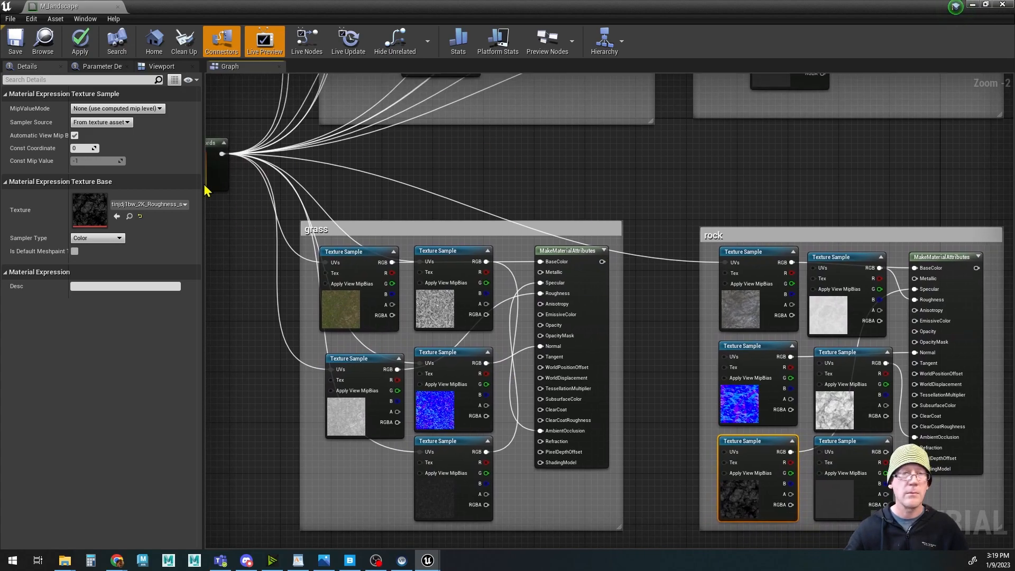
{"action": "left_click_drag", "start_coordinate": [222, 154], "coordinate": [816, 268]}
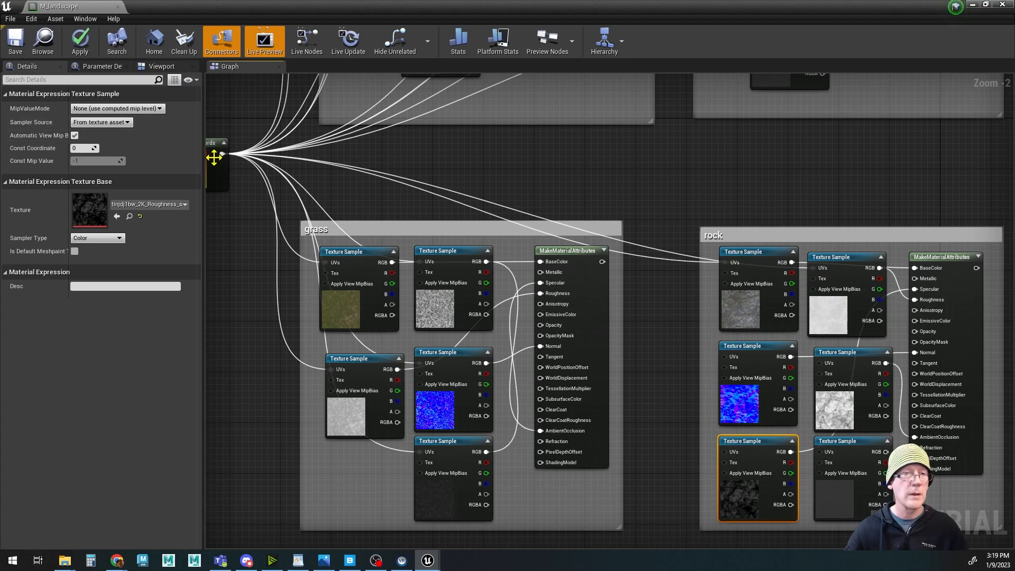
{"action": "left_click_drag", "start_coordinate": [221, 153], "coordinate": [724, 357]}
{"action": "left_click_drag", "start_coordinate": [221, 154], "coordinate": [818, 364]}
{"action": "left_click_drag", "start_coordinate": [221, 154], "coordinate": [722, 458]}
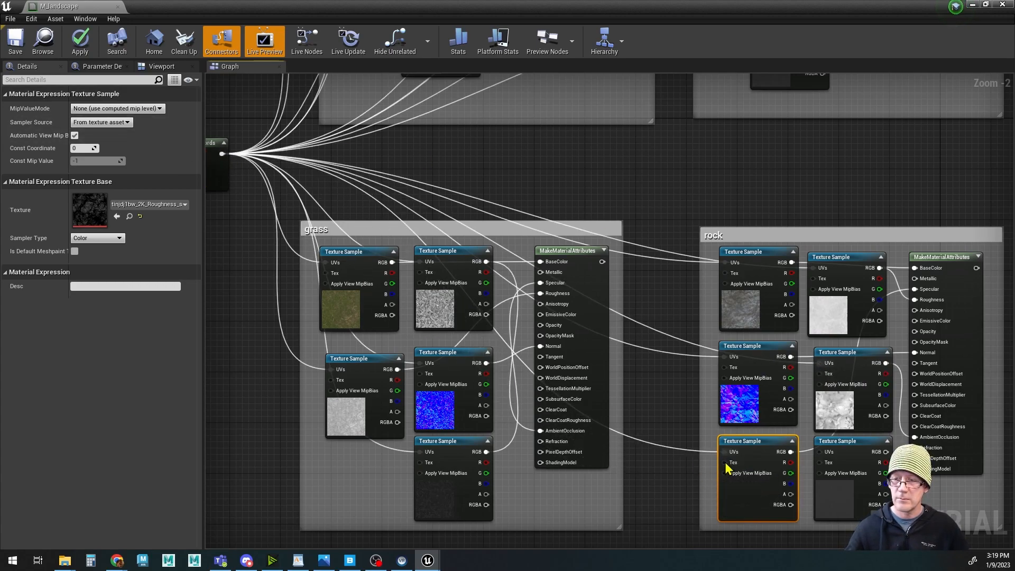
{"action": "left_click_drag", "start_coordinate": [221, 154], "coordinate": [823, 458]}
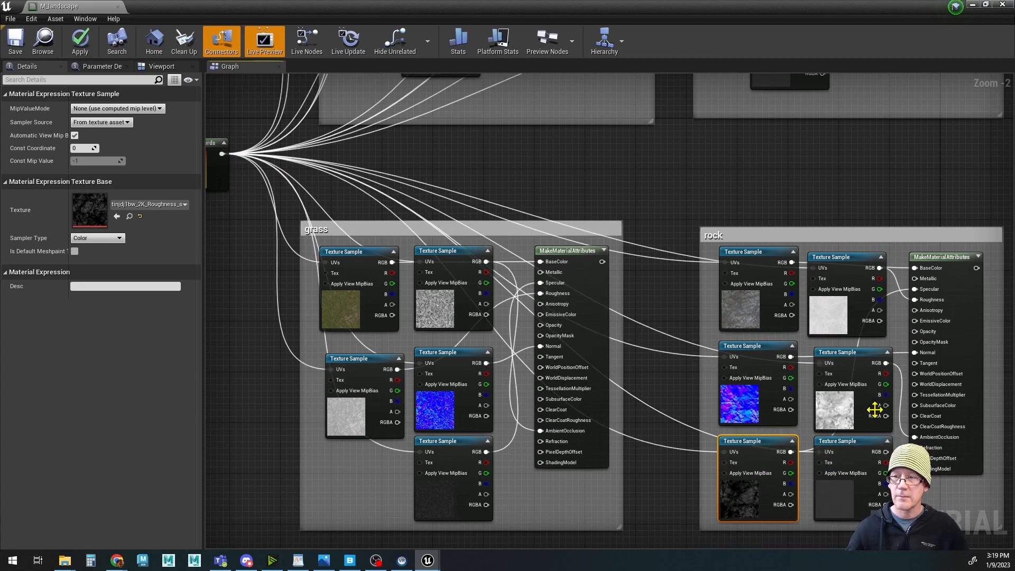
Step: Reposition the Layer Blend and M_landscape output nodes level with each other beside the moss and rock groups
{"action": "scroll", "coordinate": [788, 257], "scroll_direction": "down", "scroll_amount": 3}
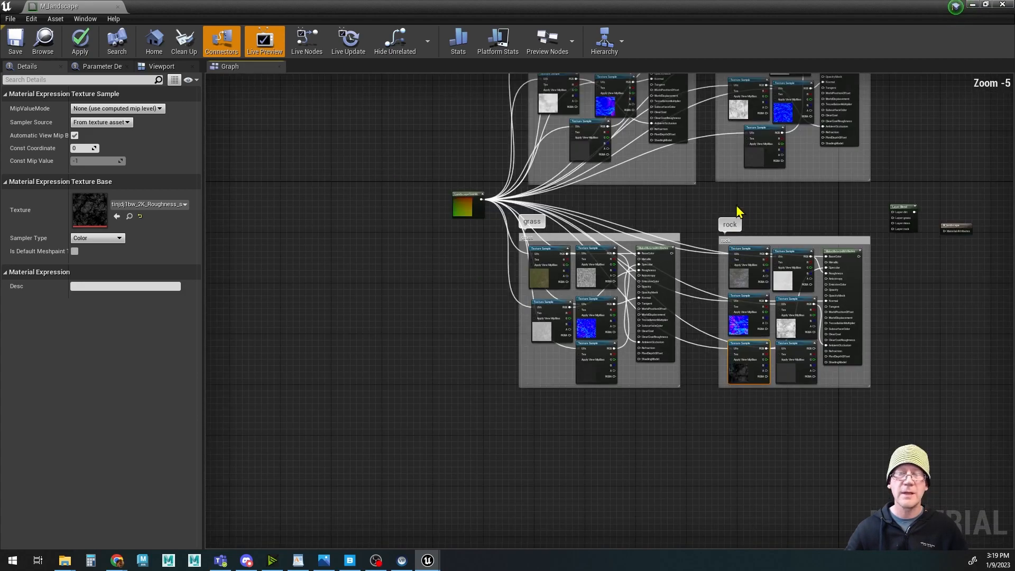
{"action": "left_click_drag", "start_coordinate": [736, 344], "coordinate": [749, 318]}
{"action": "left_click", "coordinate": [685, 324]}
{"action": "left_click_drag", "start_coordinate": [684, 323], "coordinate": [692, 318]}
{"action": "scroll", "coordinate": [465, 188], "scroll_direction": "up", "scroll_amount": 1}
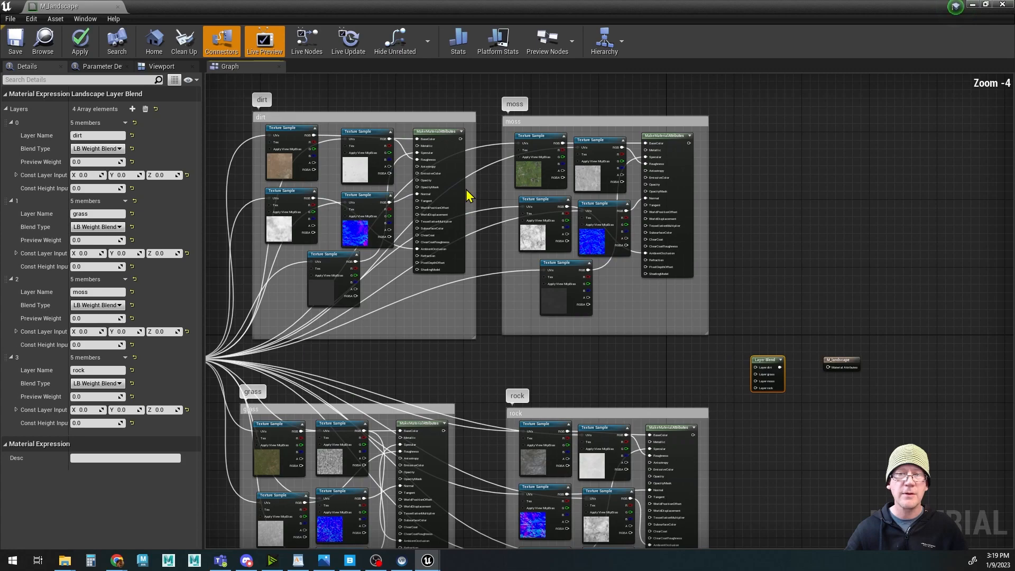
{"action": "right_click_drag", "start_coordinate": [506, 282], "coordinate": [490, 244]}
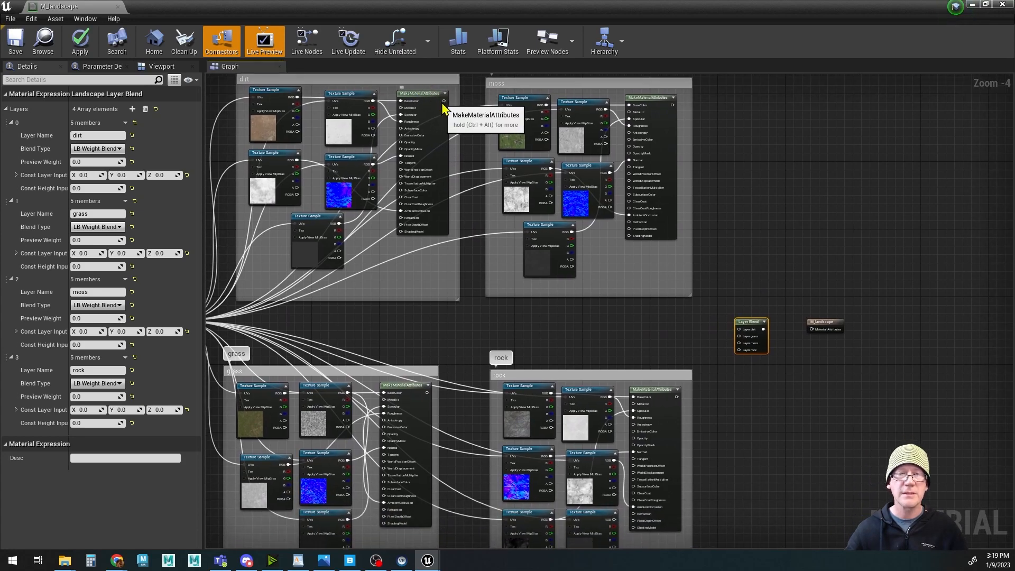
Step: Connect the dirt, moss, grass and rock MakeMaterialAttributes outputs to their matching Layer Blend inputs, and the blend output to M_landscape's Material Attributes
{"action": "left_click_drag", "start_coordinate": [443, 100], "coordinate": [740, 332]}
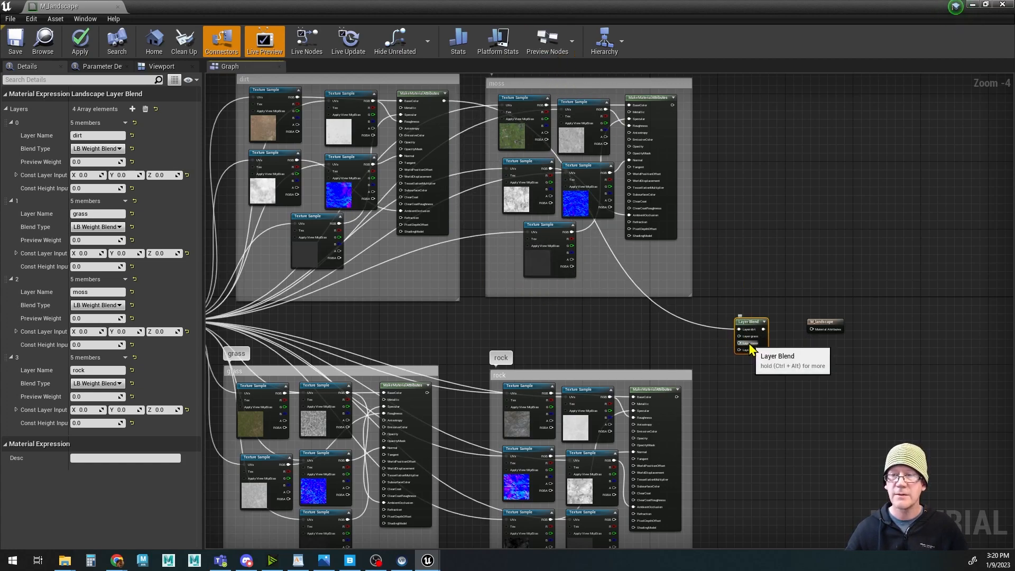
{"action": "left_click_drag", "start_coordinate": [672, 105], "coordinate": [739, 343]}
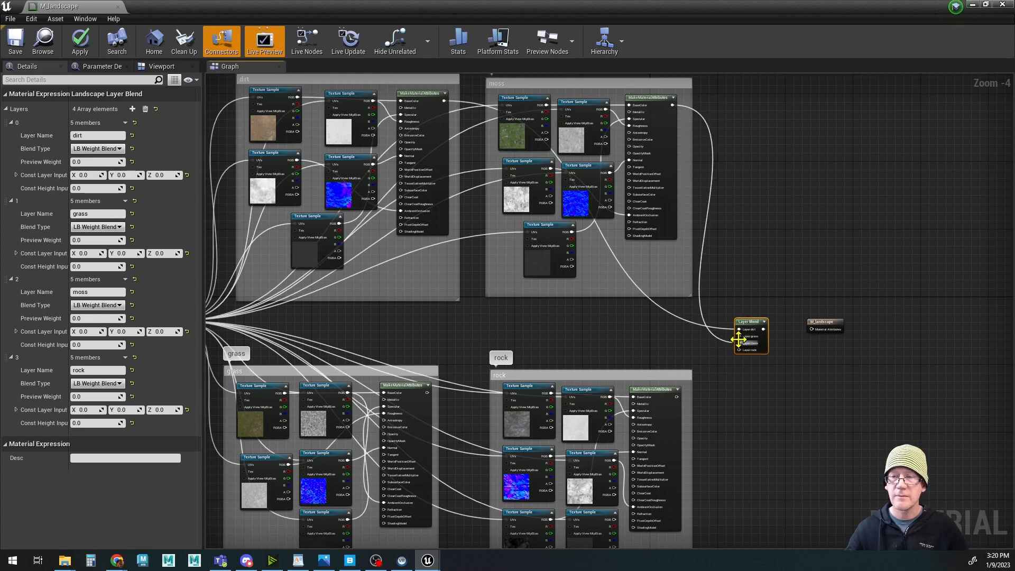
{"action": "left_click_drag", "start_coordinate": [427, 392], "coordinate": [739, 343]}
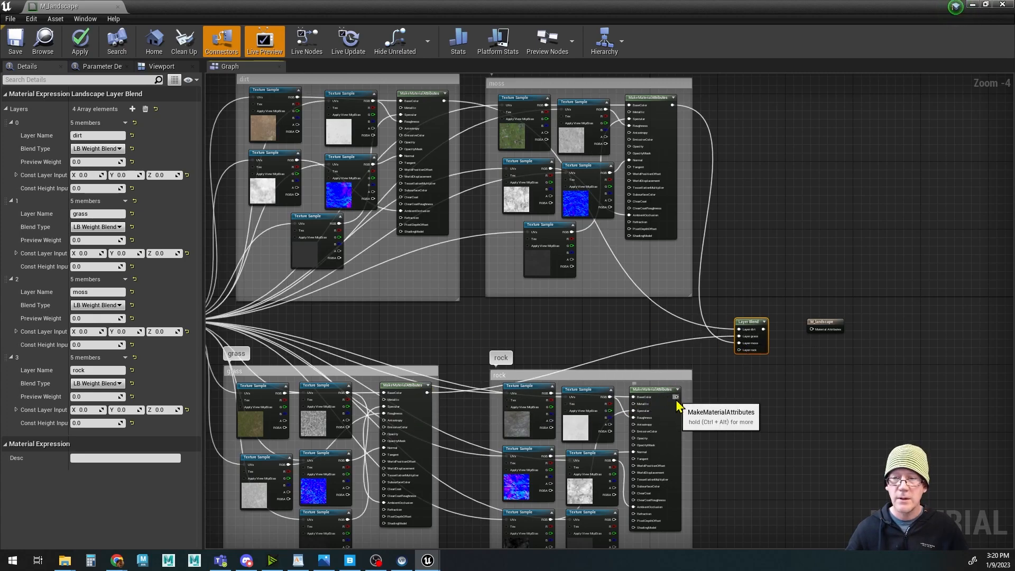
{"action": "left_click_drag", "start_coordinate": [676, 397], "coordinate": [689, 397]}
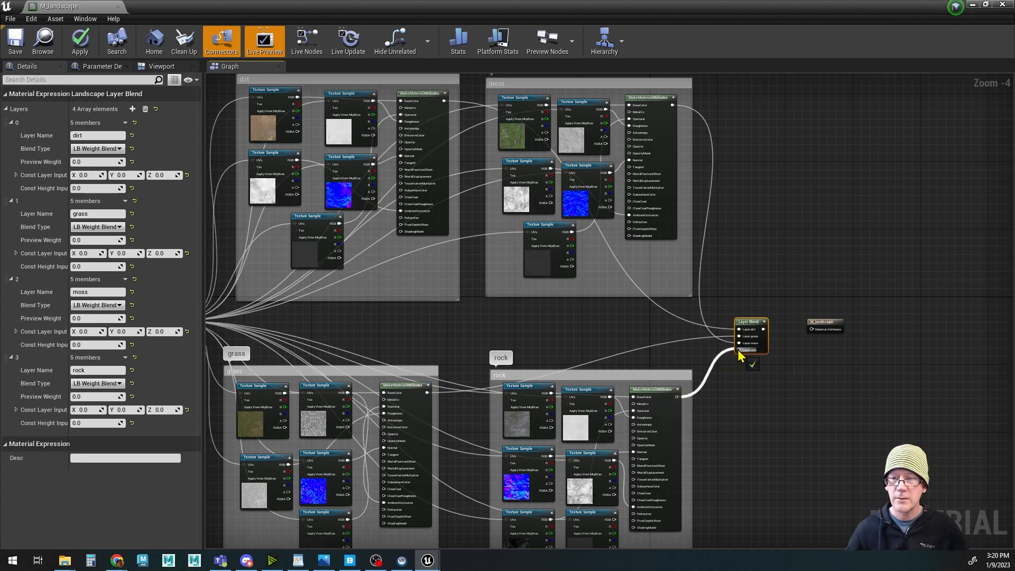
{"action": "left_click_drag", "start_coordinate": [739, 353], "coordinate": [739, 351]}
{"action": "left_click_drag", "start_coordinate": [762, 329], "coordinate": [812, 331]}
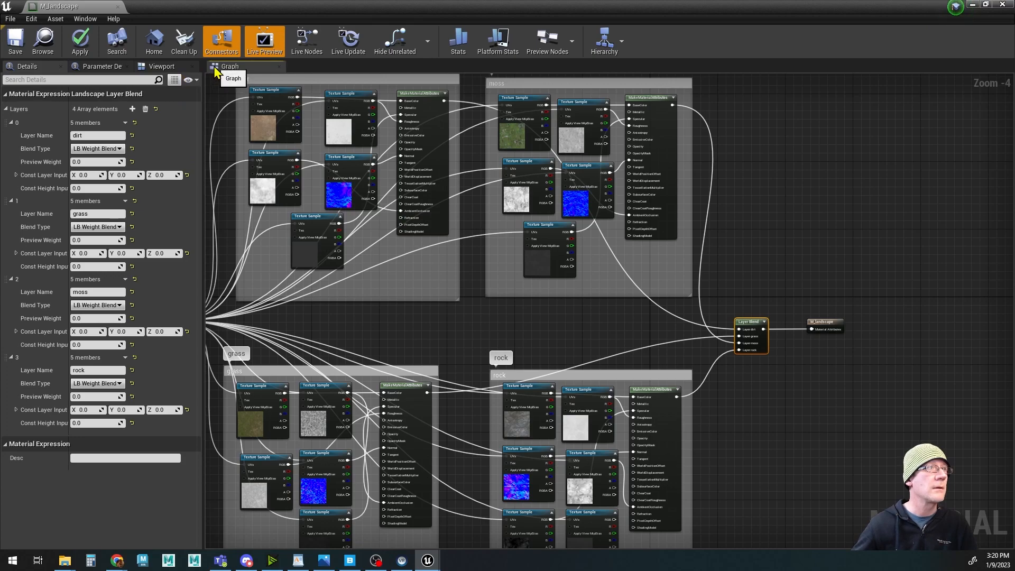
Step: Apply and save the M_landscape material, and close its editor window
{"action": "left_click", "coordinate": [80, 42]}
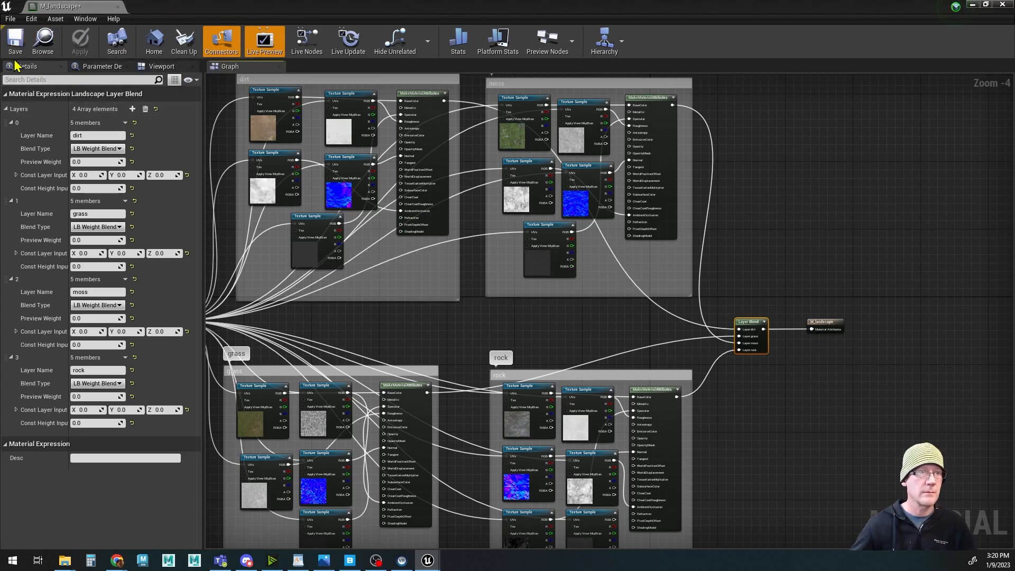
{"action": "left_click", "coordinate": [15, 39]}
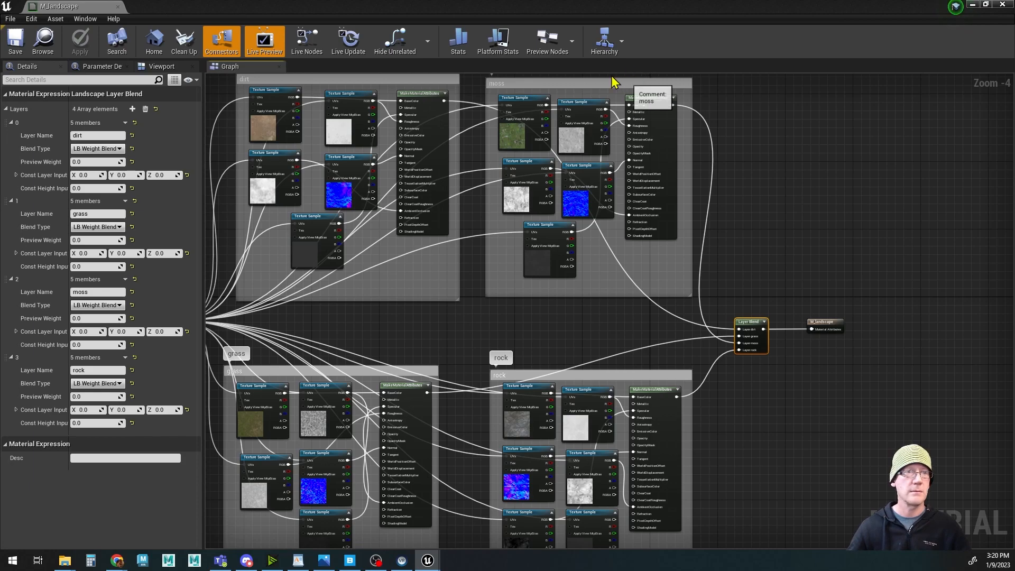
{"action": "left_click_drag", "start_coordinate": [754, 10], "coordinate": [846, 87]}
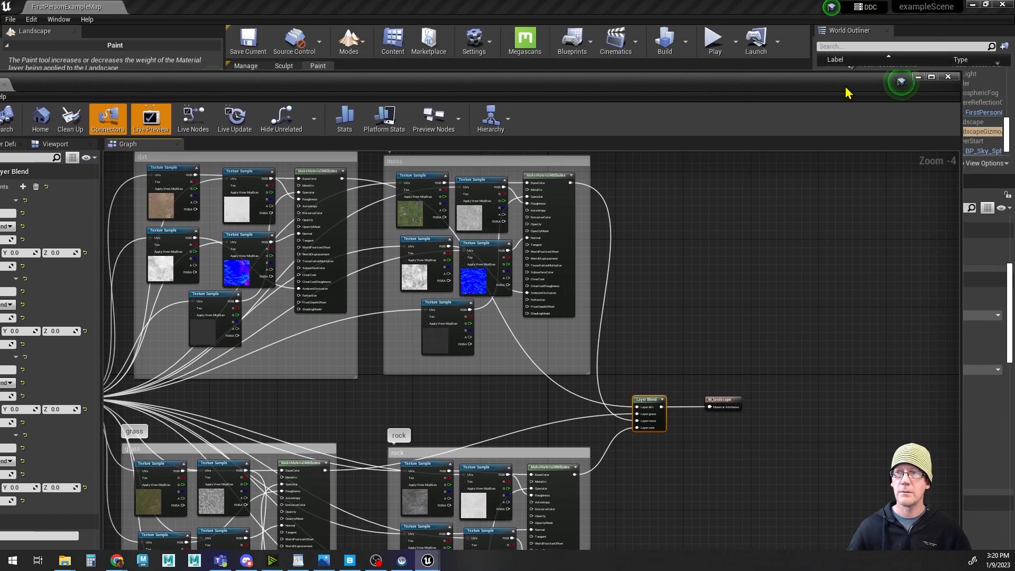
{"action": "left_click", "coordinate": [948, 77]}
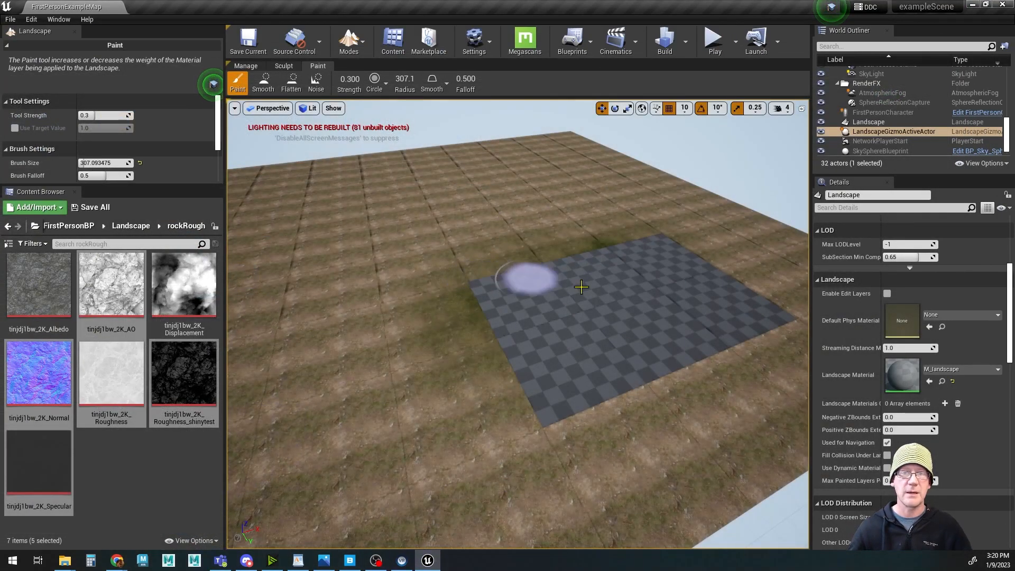
Step: Paint a stroke of the rock layer across the landscape beside the checkered area
{"action": "right_click_drag", "start_coordinate": [516, 339], "coordinate": [497, 312]}
{"action": "mouse_move", "coordinate": [503, 372]}
{"action": "right_mouse_down"}
{"action": "mouse_move", "coordinate": [503, 361]}
{"action": "mouse_move", "coordinate": [539, 372]}
{"action": "mouse_move", "coordinate": [523, 378]}
{"action": "mouse_move", "coordinate": [550, 368]}
{"action": "mouse_move", "coordinate": [540, 360]}
{"action": "mouse_move", "coordinate": [545, 374]}
{"action": "mouse_move", "coordinate": [573, 346]}
{"action": "mouse_move", "coordinate": [550, 333]}
{"action": "mouse_move", "coordinate": [576, 317]}
{"action": "right_mouse_up"}
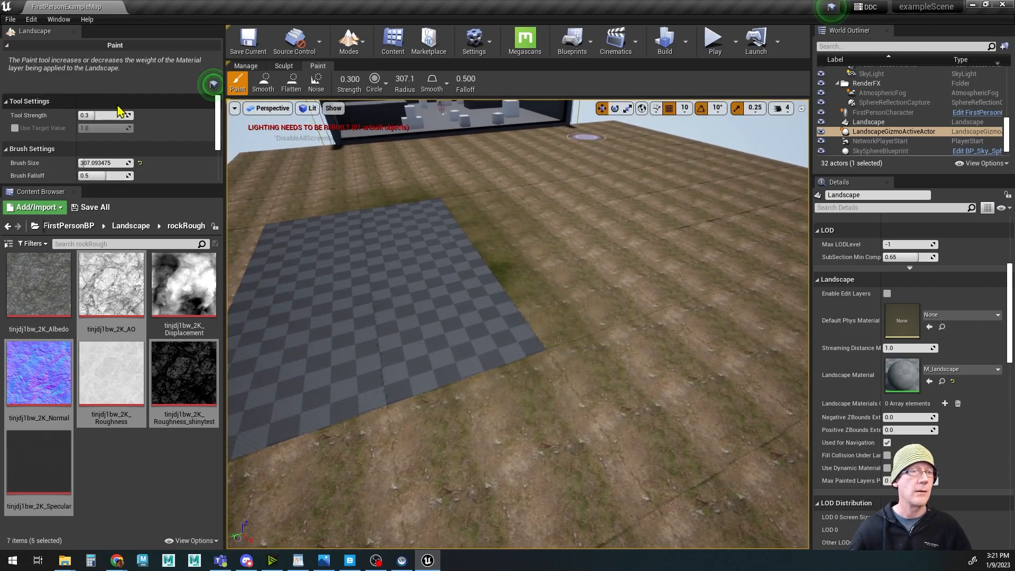
{"action": "left_click_drag", "start_coordinate": [125, 185], "coordinate": [125, 364]}
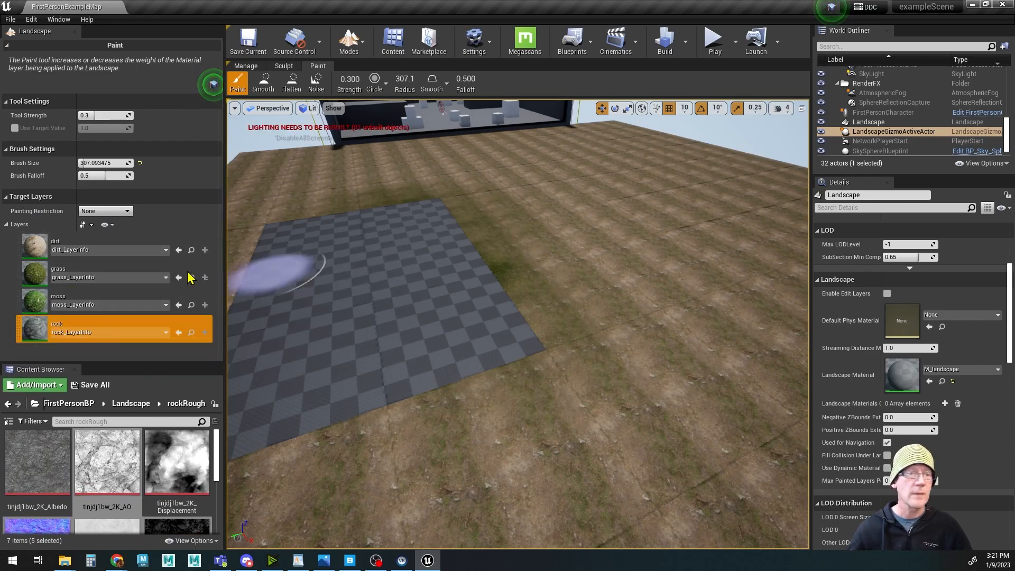
{"action": "mouse_move", "coordinate": [506, 421]}
{"action": "left_mouse_down"}
{"action": "mouse_move", "coordinate": [613, 365]}
{"action": "mouse_move", "coordinate": [618, 331]}
{"action": "mouse_move", "coordinate": [697, 271]}
{"action": "left_mouse_up"}
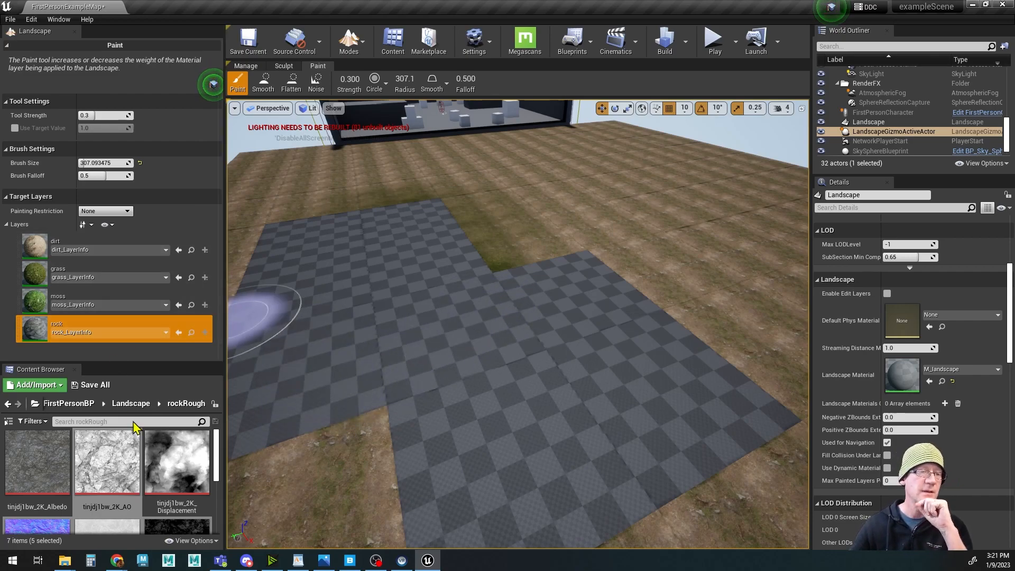
Step: Reopen the M_landscape material from the Landscape folder in a maximized editor showing the whole node graph
{"action": "left_click_drag", "start_coordinate": [141, 363], "coordinate": [138, 219]}
{"action": "left_click", "coordinate": [126, 261]}
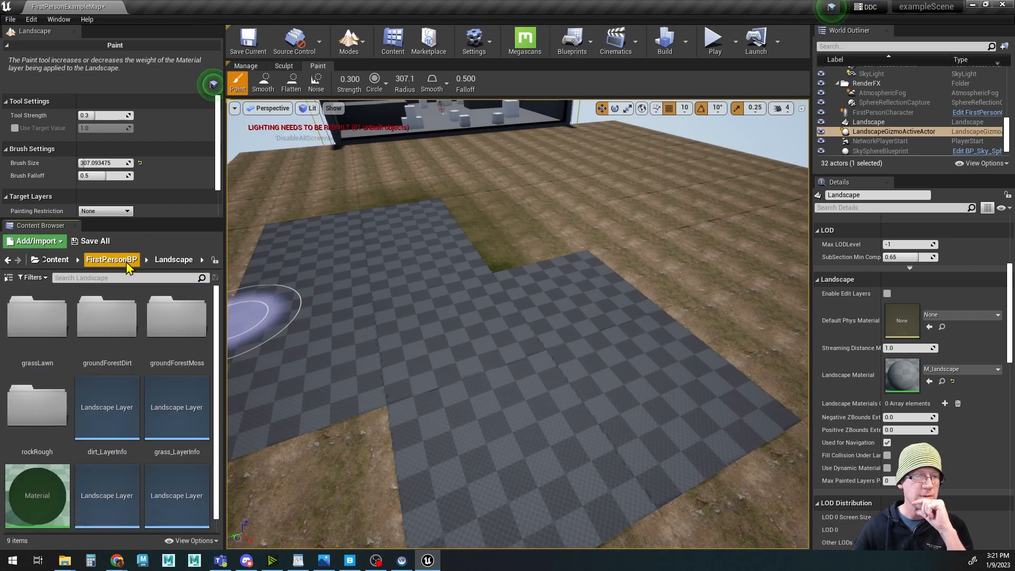
{"action": "double_click", "coordinate": [45, 509]}
{"action": "scroll", "coordinate": [343, 376], "scroll_direction": "down", "scroll_amount": 6}
{"action": "right_click_drag", "start_coordinate": [238, 315], "coordinate": [556, 310]}
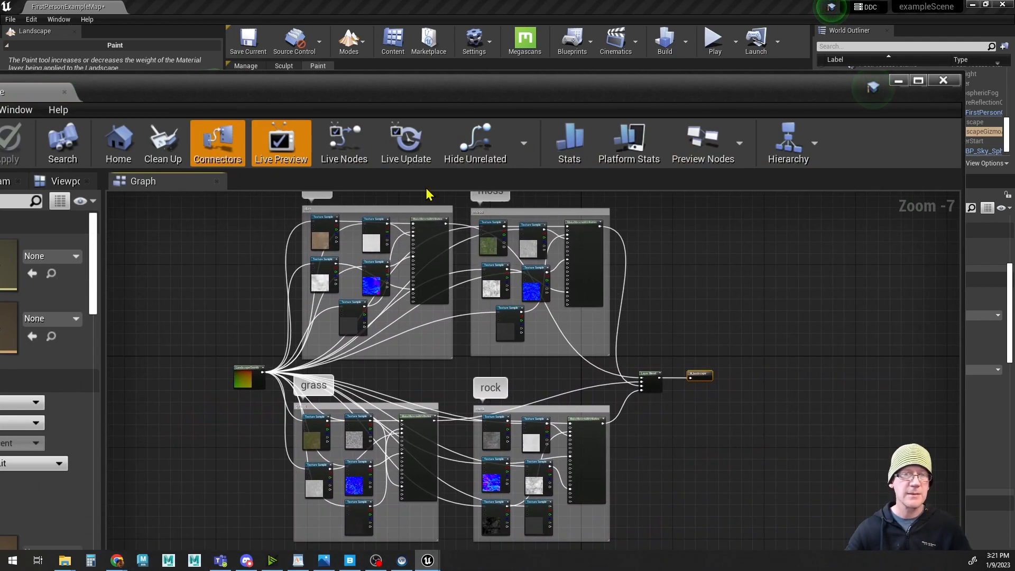
{"action": "double_click", "coordinate": [217, 82]}
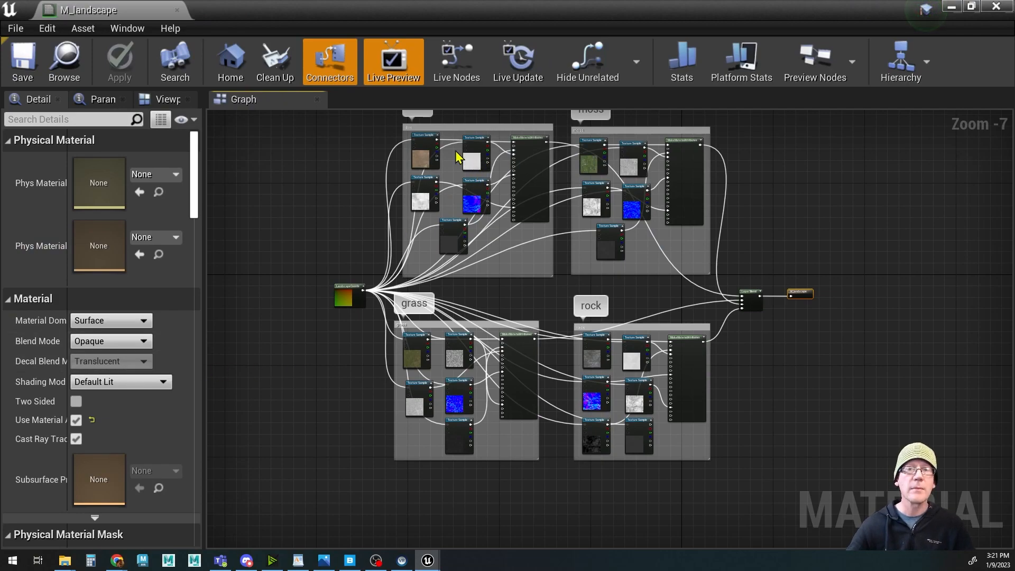
Step: Set the Sampler Source of the dirt albedo texture sample to Shared: Wrap
{"action": "left_click", "coordinate": [419, 153]}
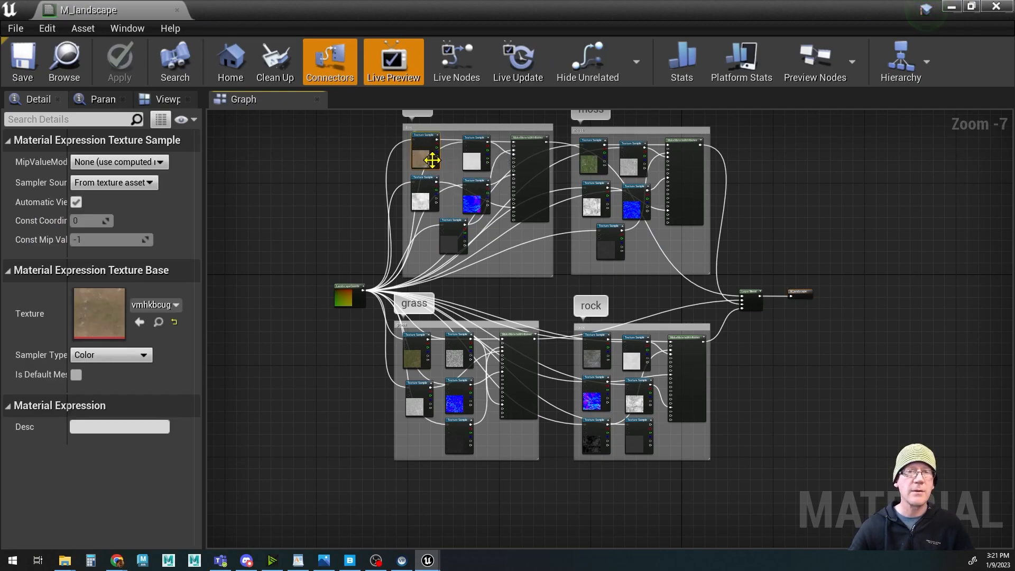
{"action": "left_click_drag", "start_coordinate": [204, 292], "coordinate": [275, 294]}
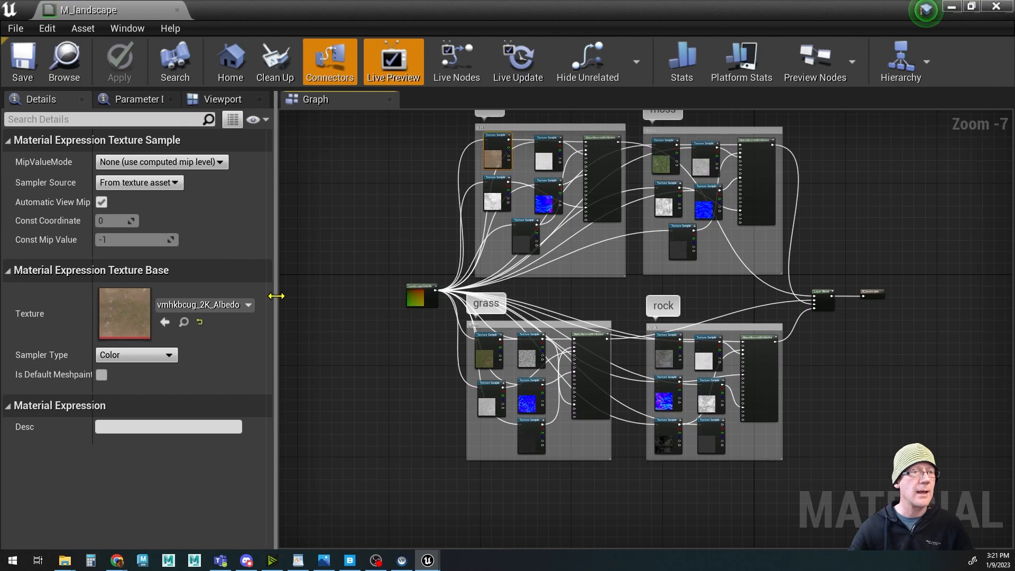
{"action": "left_click", "coordinate": [175, 183]}
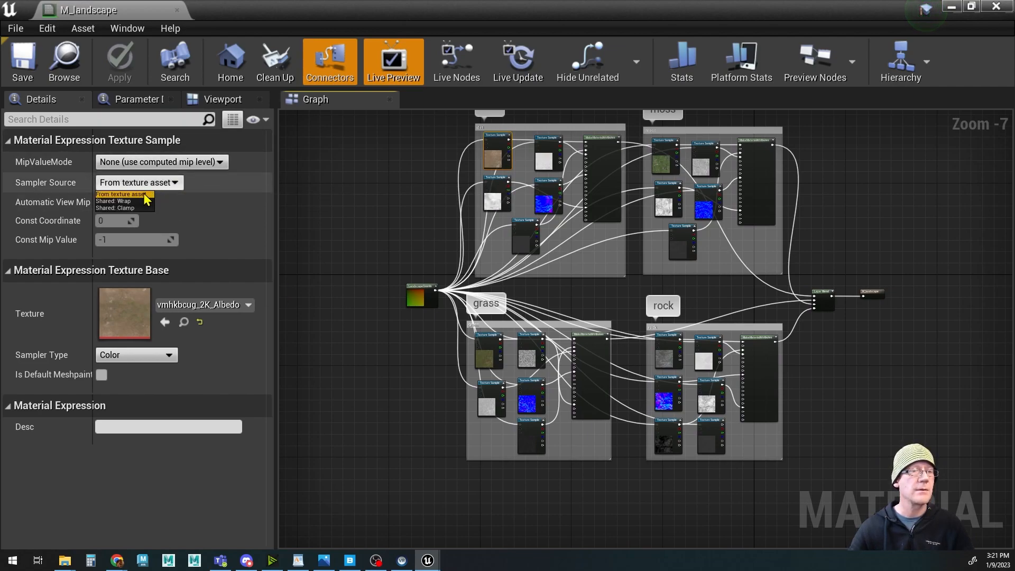
{"action": "left_click", "coordinate": [125, 202]}
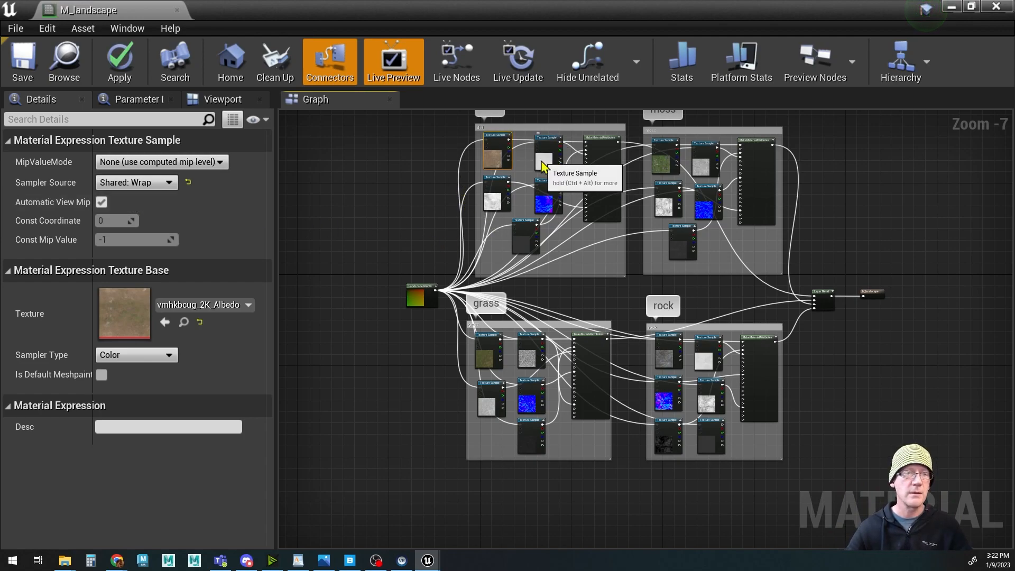
Step: Set the Sampler Source of the dirt Roughness, AO, Normal and Specular samples to Shared: Wrap
{"action": "left_click", "coordinate": [553, 163]}
{"action": "left_click", "coordinate": [139, 201]}
{"action": "left_click", "coordinate": [482, 206]}
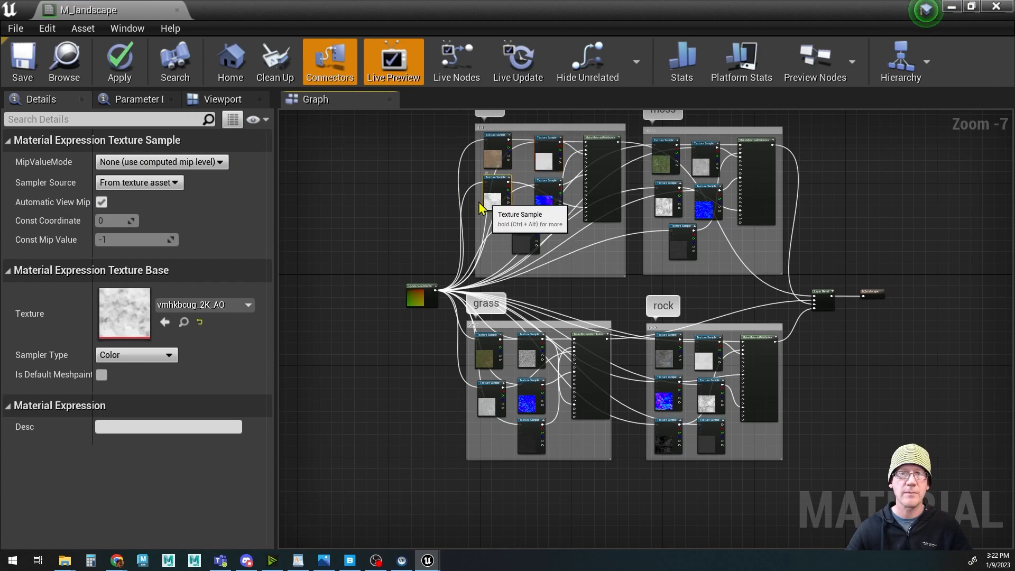
{"action": "left_click", "coordinate": [159, 182]}
{"action": "left_click", "coordinate": [136, 201]}
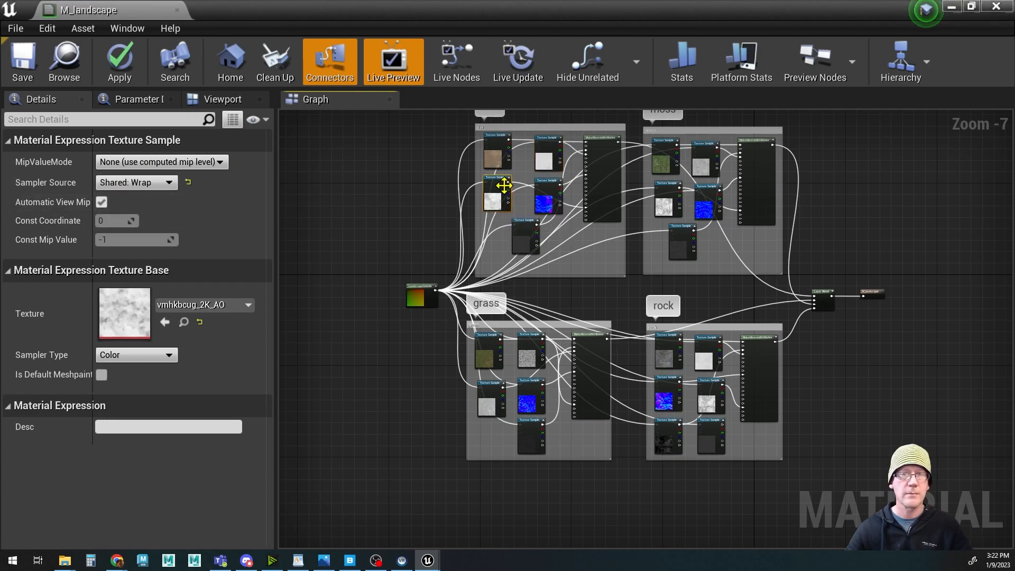
{"action": "left_click", "coordinate": [544, 201]}
{"action": "left_click", "coordinate": [138, 182]}
{"action": "left_click", "coordinate": [122, 201]}
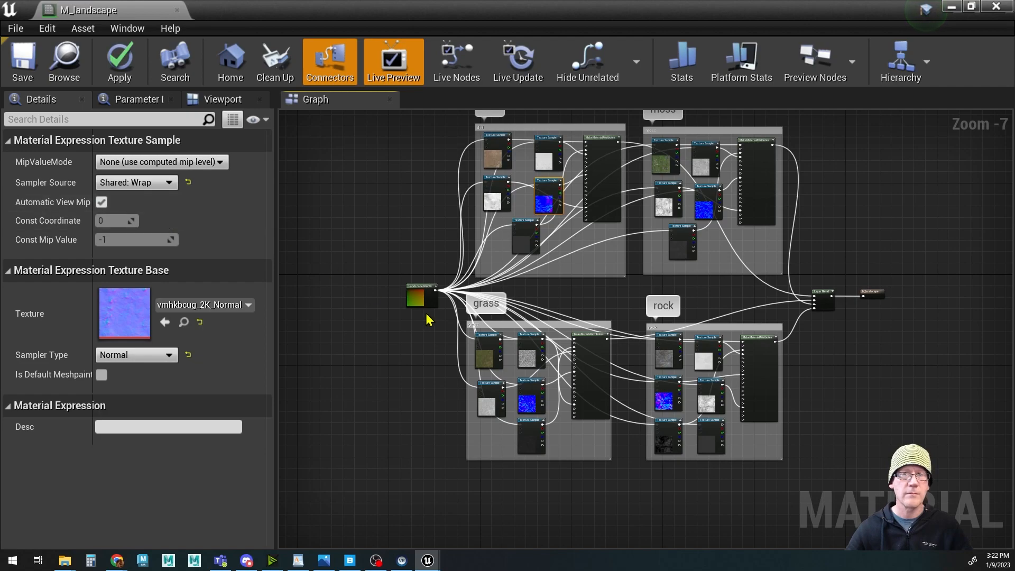
{"action": "left_click", "coordinate": [518, 243]}
{"action": "left_click", "coordinate": [138, 183]}
{"action": "left_click", "coordinate": [122, 201]}
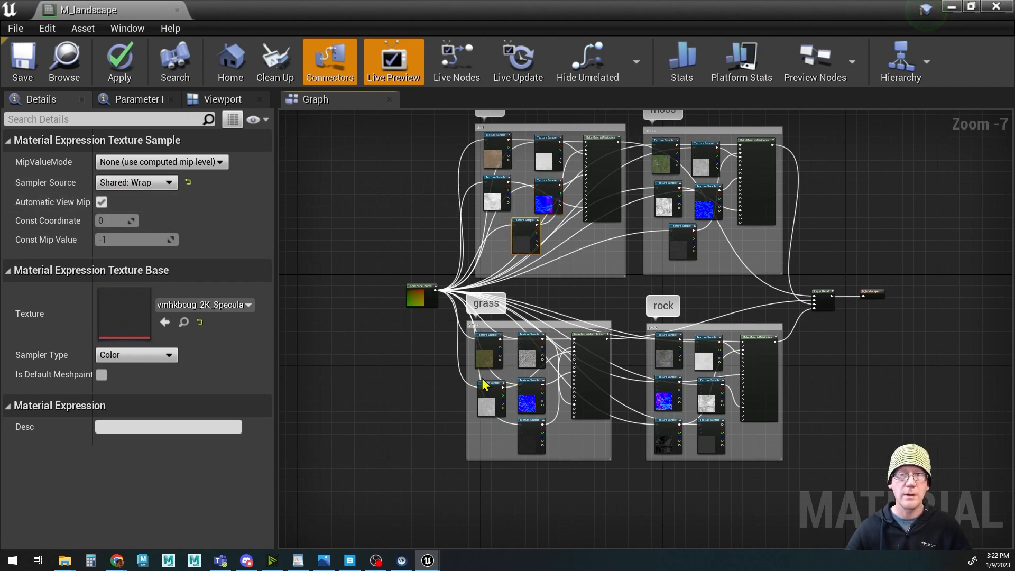
Step: Set the Sampler Source of the grass Albedo and AO samples to Shared: Wrap
{"action": "left_click", "coordinate": [482, 359]}
{"action": "left_click", "coordinate": [138, 183]}
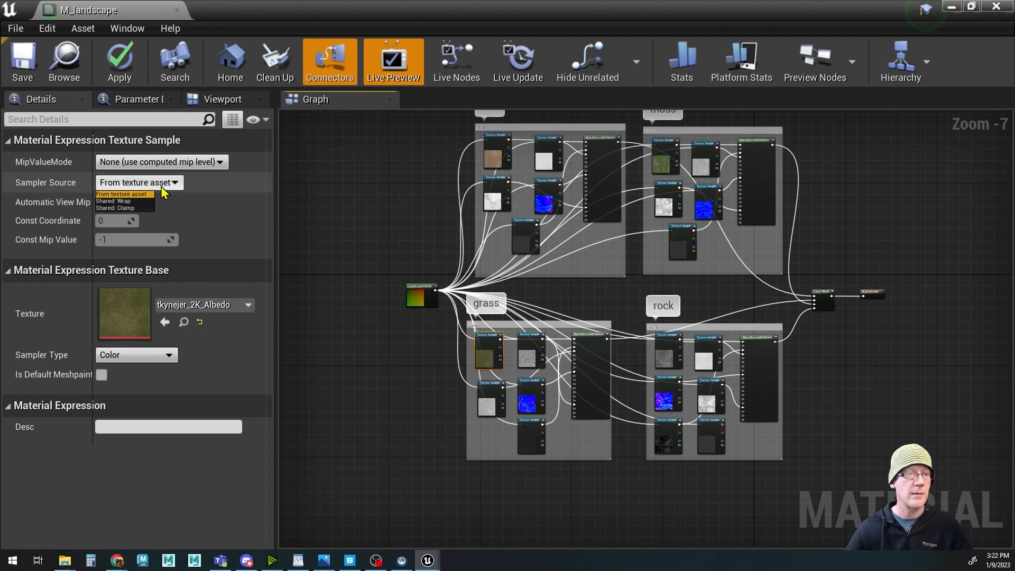
{"action": "left_click", "coordinate": [121, 201]}
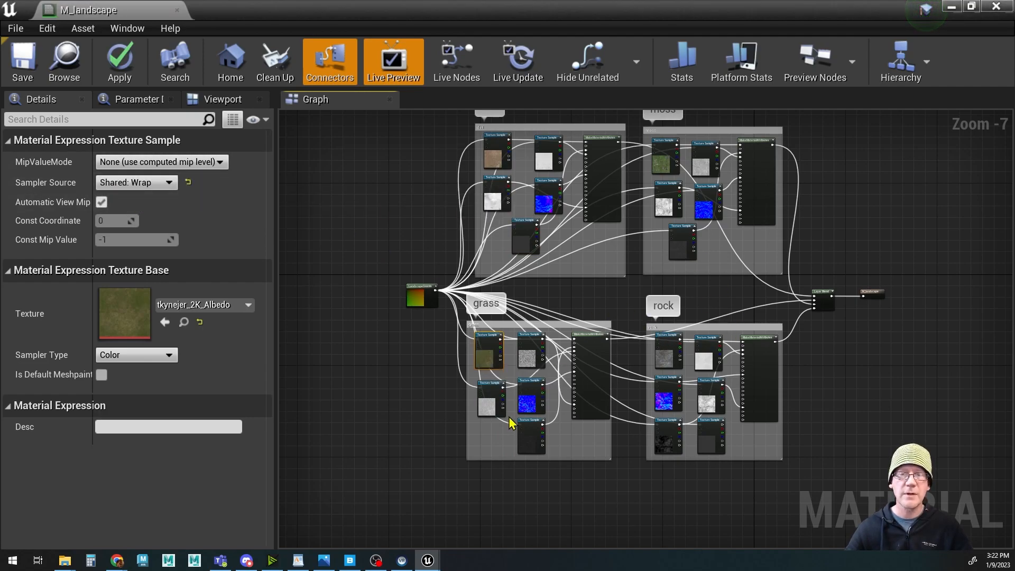
{"action": "left_click", "coordinate": [531, 357]}
{"action": "left_click", "coordinate": [139, 183]}
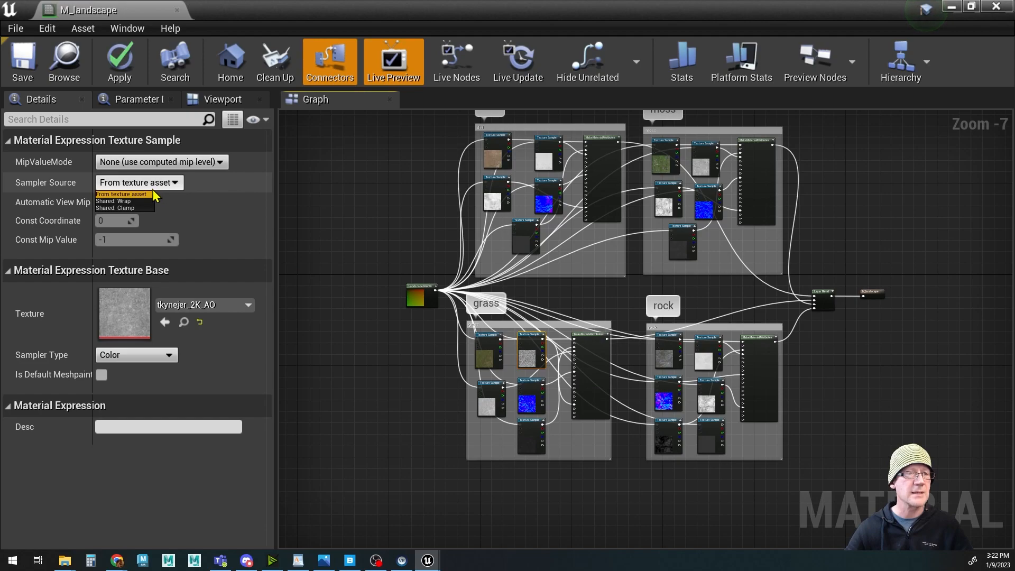
{"action": "left_click", "coordinate": [128, 201]}
Step: Set the Sampler Source of the grass Roughness, Normal and Specular samples to Shared: Wrap
{"action": "left_click", "coordinate": [502, 411]}
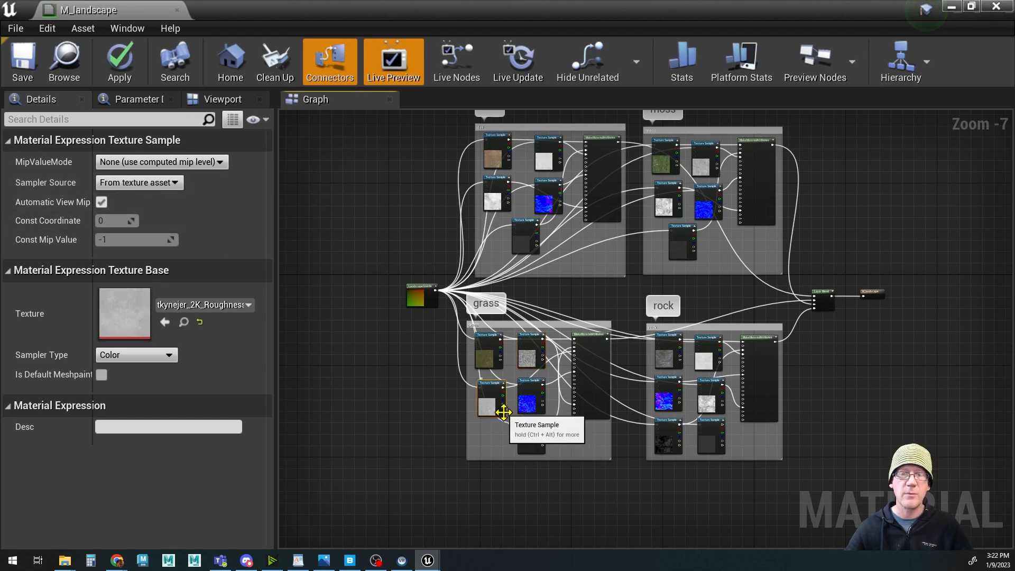
{"action": "left_click", "coordinate": [138, 182]}
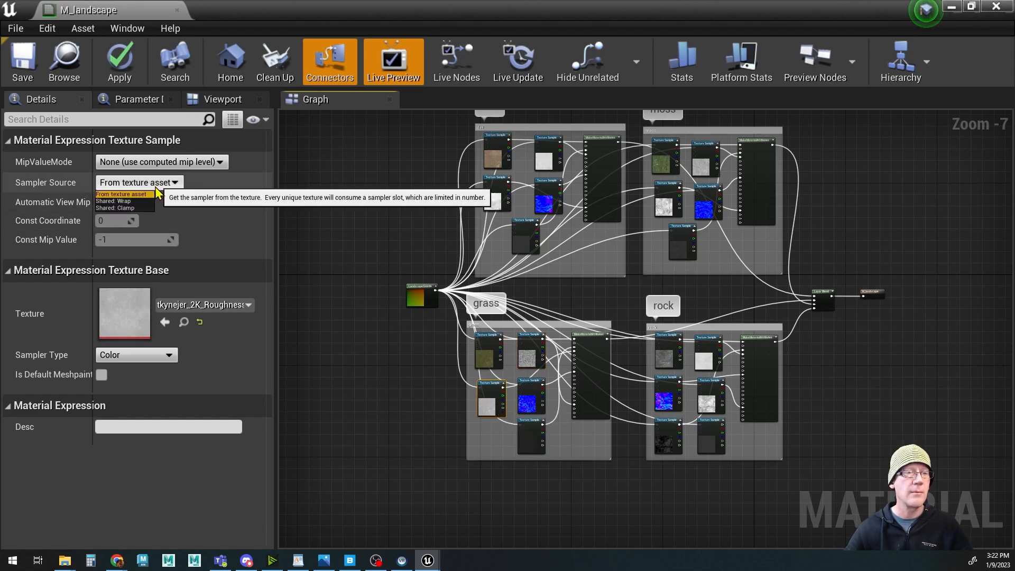
{"action": "left_click", "coordinate": [129, 202]}
{"action": "left_click", "coordinate": [527, 397]}
{"action": "left_click", "coordinate": [139, 182]}
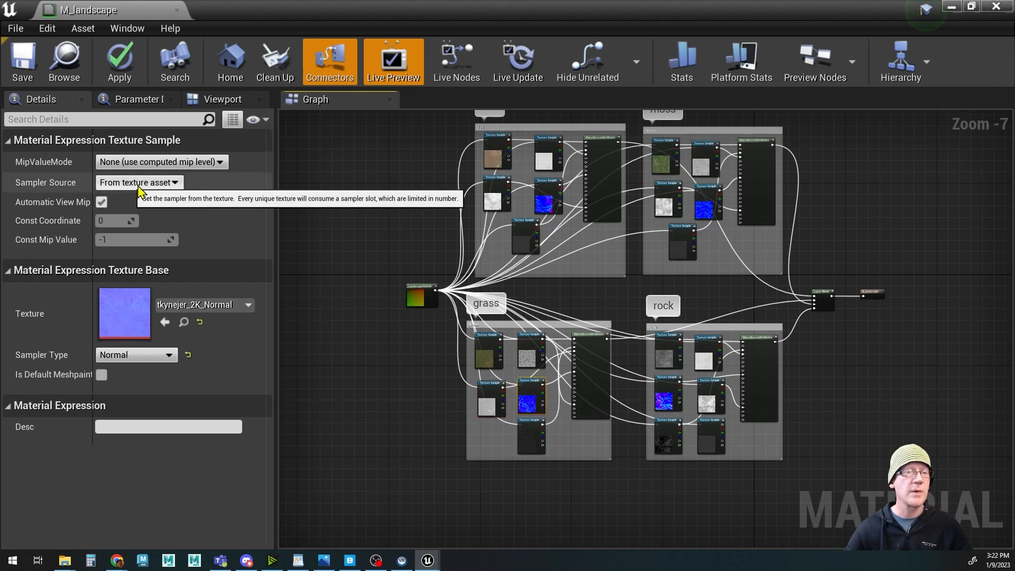
{"action": "left_click", "coordinate": [128, 201]}
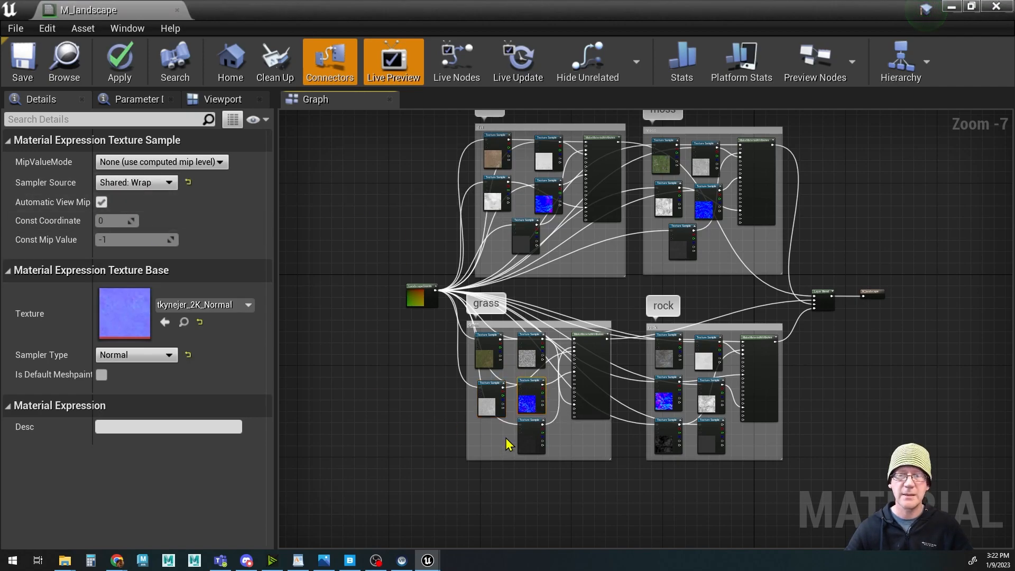
{"action": "left_click", "coordinate": [522, 433]}
{"action": "left_click", "coordinate": [138, 182]}
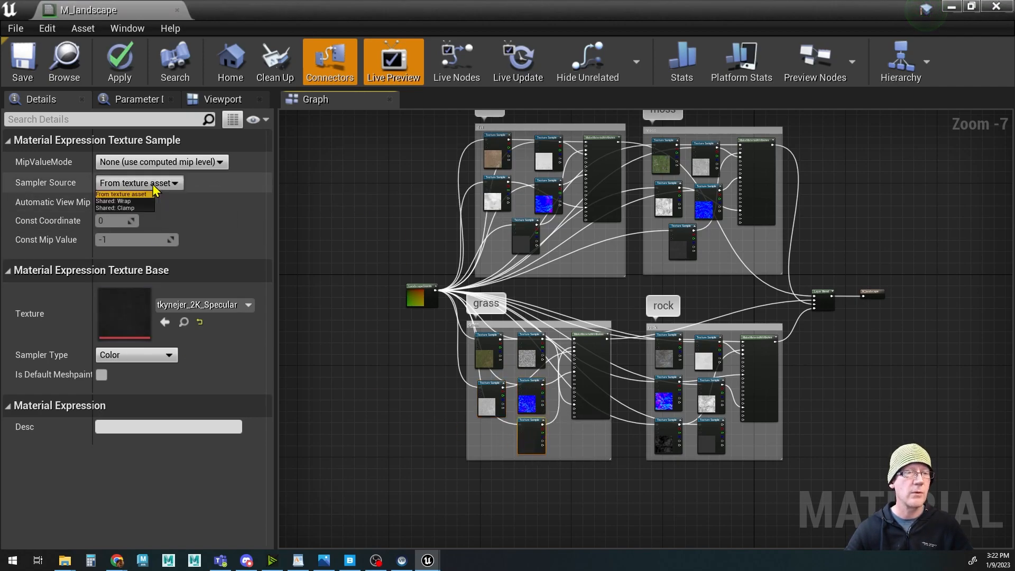
{"action": "left_click", "coordinate": [130, 202]}
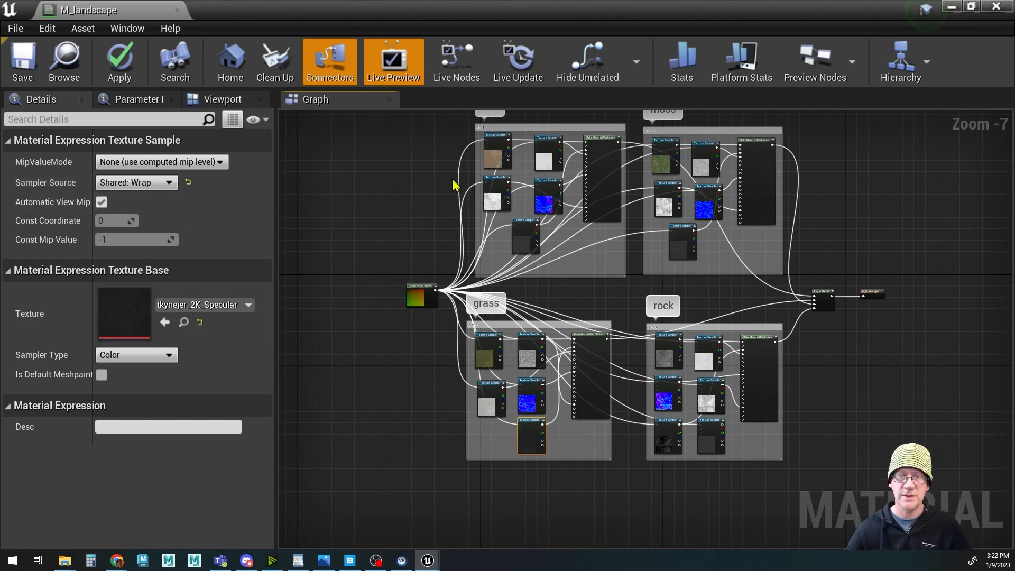
Step: Set the Sampler Source of the moss Albedo, Roughness and AO samples to Shared: Wrap
{"action": "left_click", "coordinate": [660, 164]}
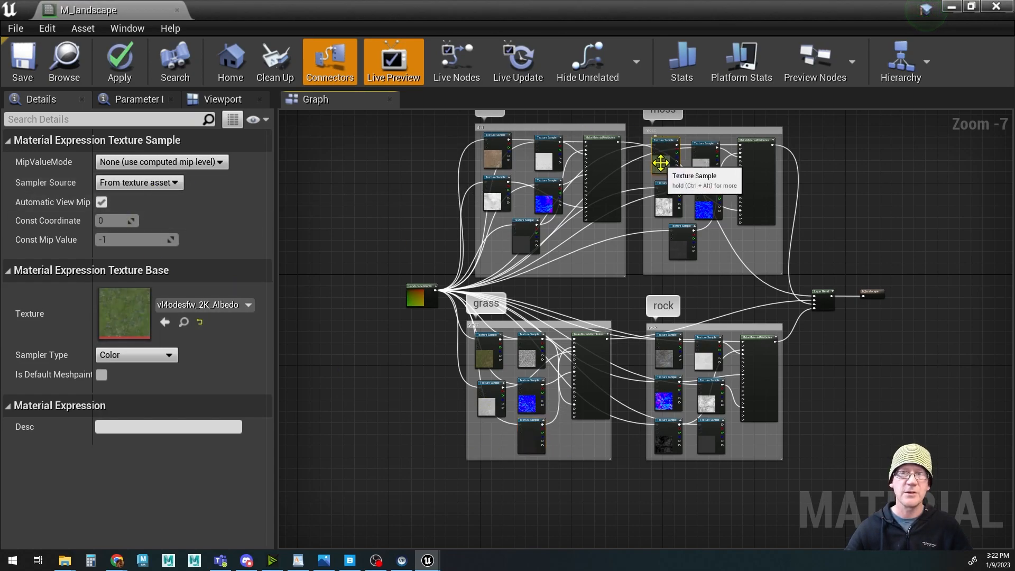
{"action": "left_click", "coordinate": [139, 183]}
{"action": "left_click", "coordinate": [130, 202]}
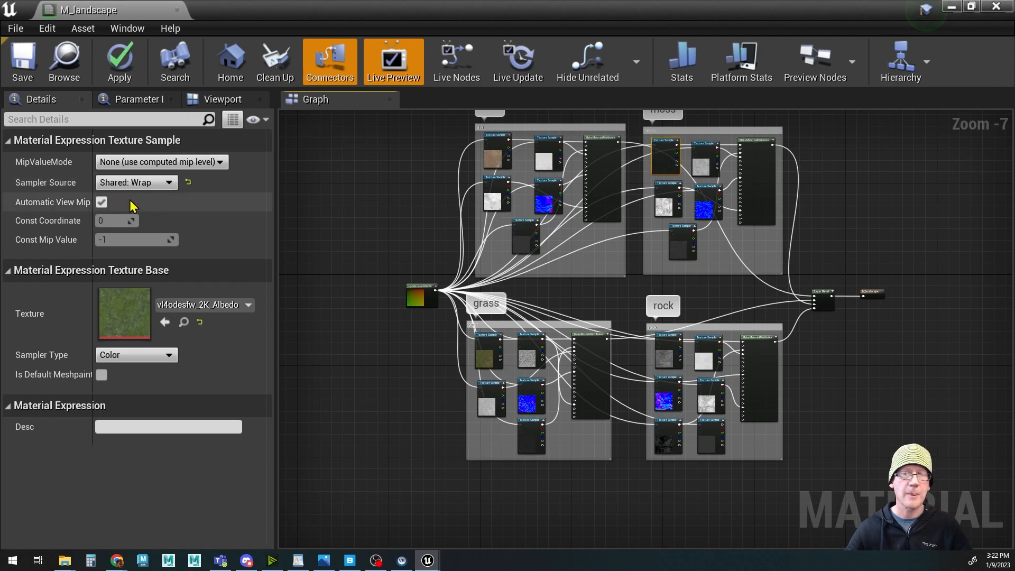
{"action": "left_click", "coordinate": [703, 161]}
{"action": "left_click", "coordinate": [139, 183]}
{"action": "left_click", "coordinate": [130, 201]}
{"action": "left_click", "coordinate": [664, 211]}
{"action": "left_click", "coordinate": [138, 182]}
{"action": "left_click", "coordinate": [130, 201]}
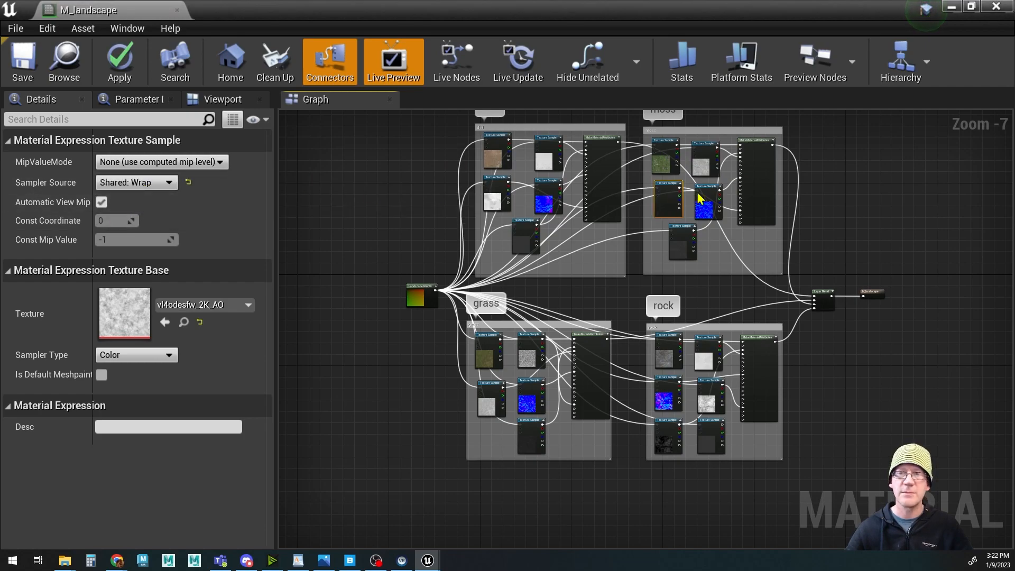
Step: Set the Sampler Source of the moss Normal and Specular samples to Shared: Wrap and recheck the grass Albedo sample
{"action": "left_click", "coordinate": [704, 207]}
{"action": "left_click", "coordinate": [138, 183]}
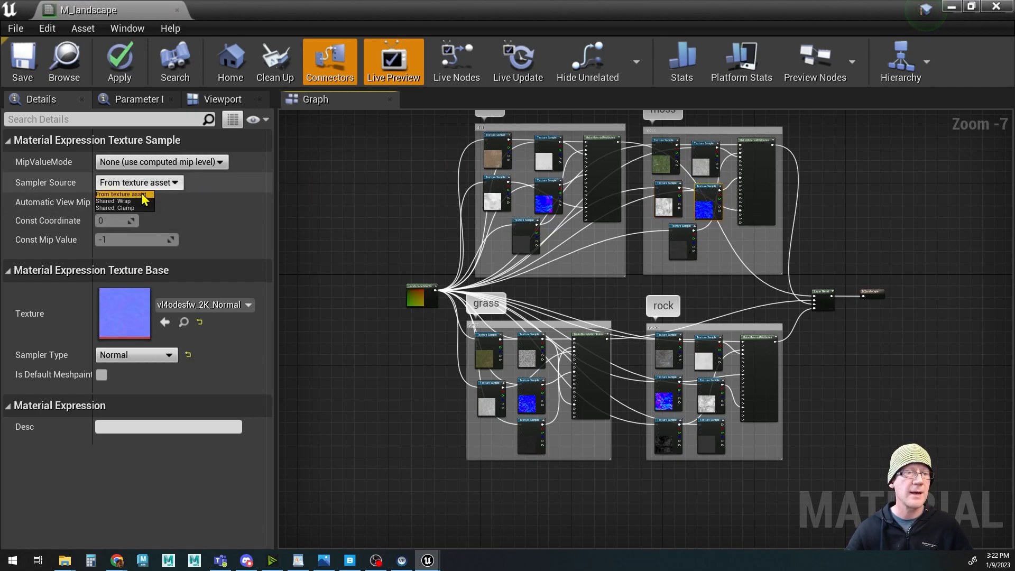
{"action": "left_click", "coordinate": [130, 201]}
{"action": "left_click", "coordinate": [679, 243]}
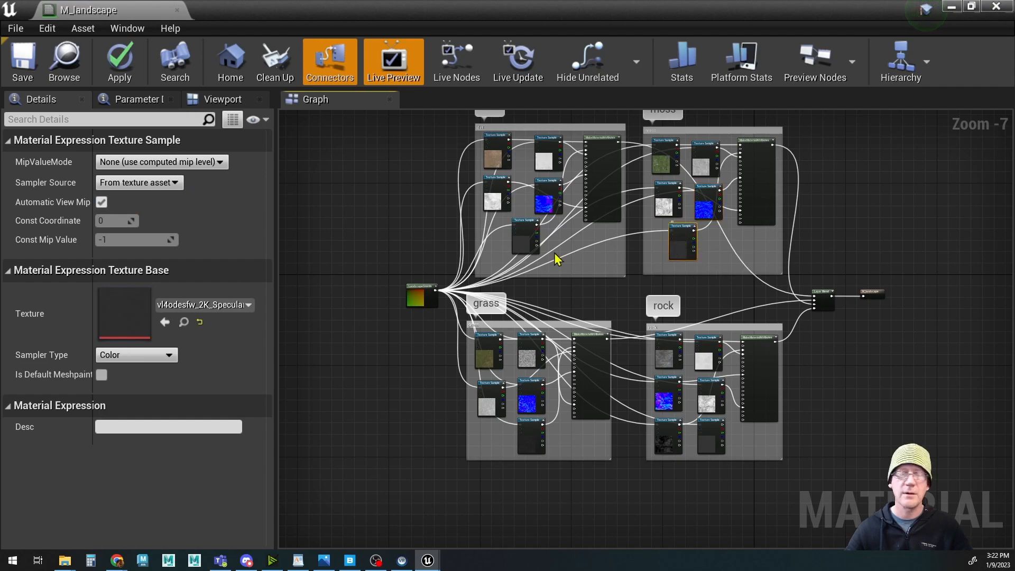
{"action": "left_click", "coordinate": [138, 183]}
{"action": "left_click", "coordinate": [130, 201]}
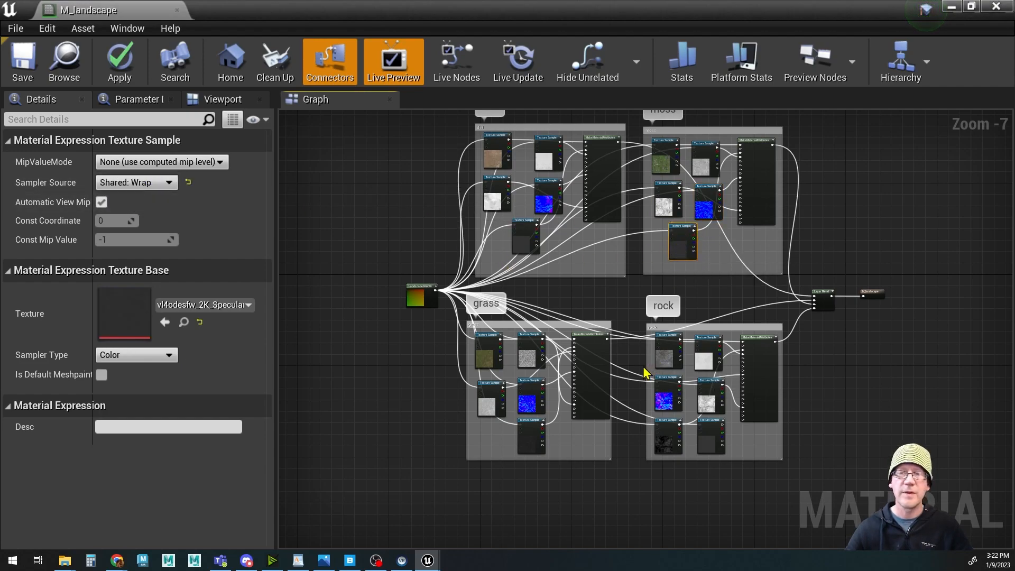
{"action": "left_click", "coordinate": [486, 355]}
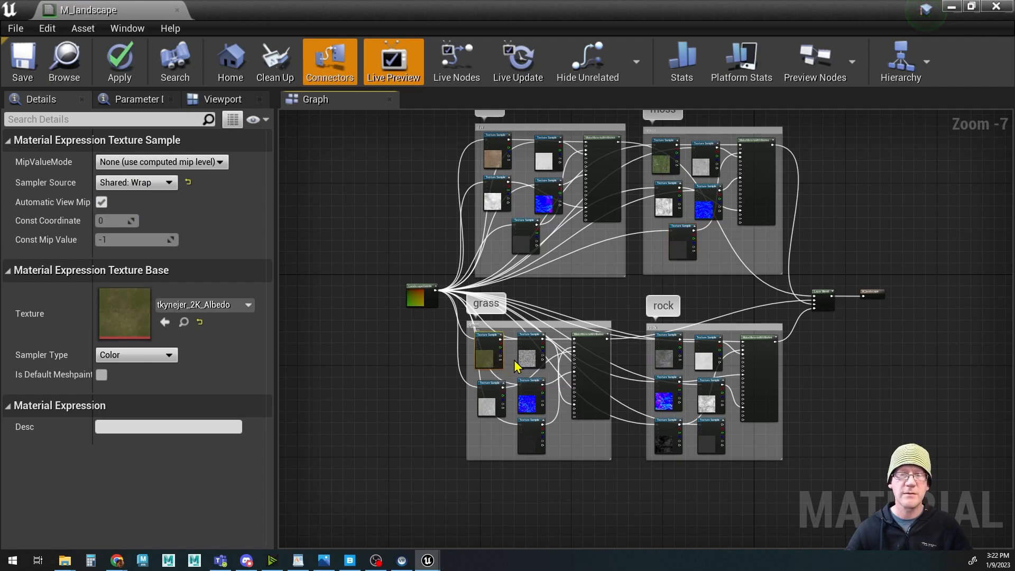
Step: Set the Sampler Source of the rock Albedo and light Roughness samples to Shared: Wrap
{"action": "left_click", "coordinate": [665, 360]}
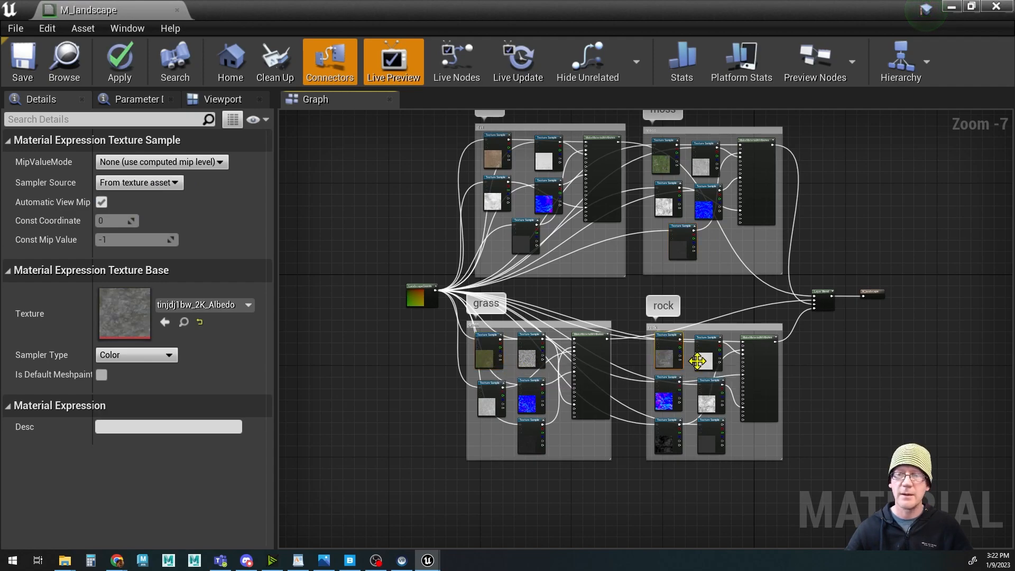
{"action": "left_click", "coordinate": [157, 185]}
{"action": "left_click", "coordinate": [133, 203]}
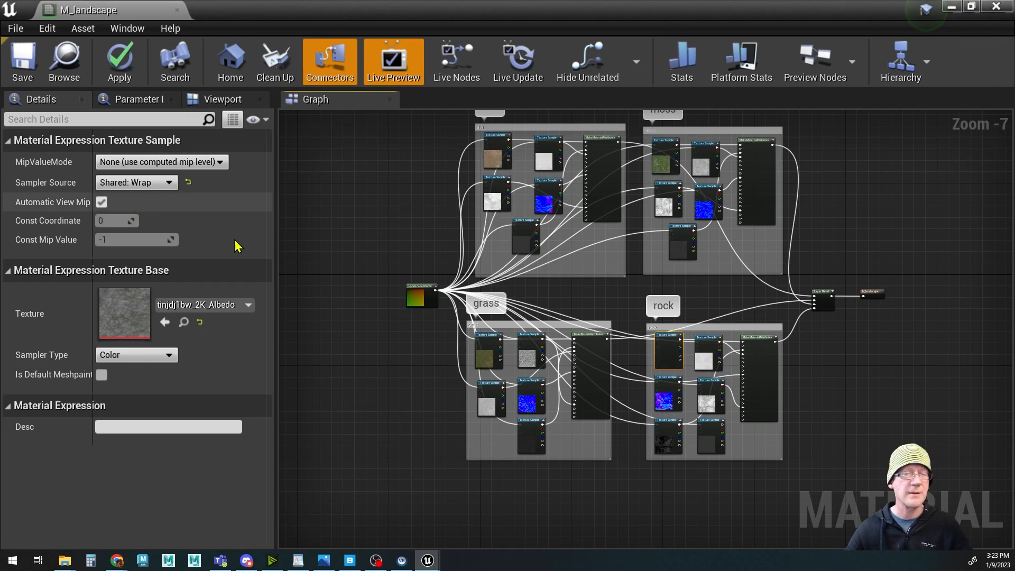
{"action": "left_click", "coordinate": [706, 363]}
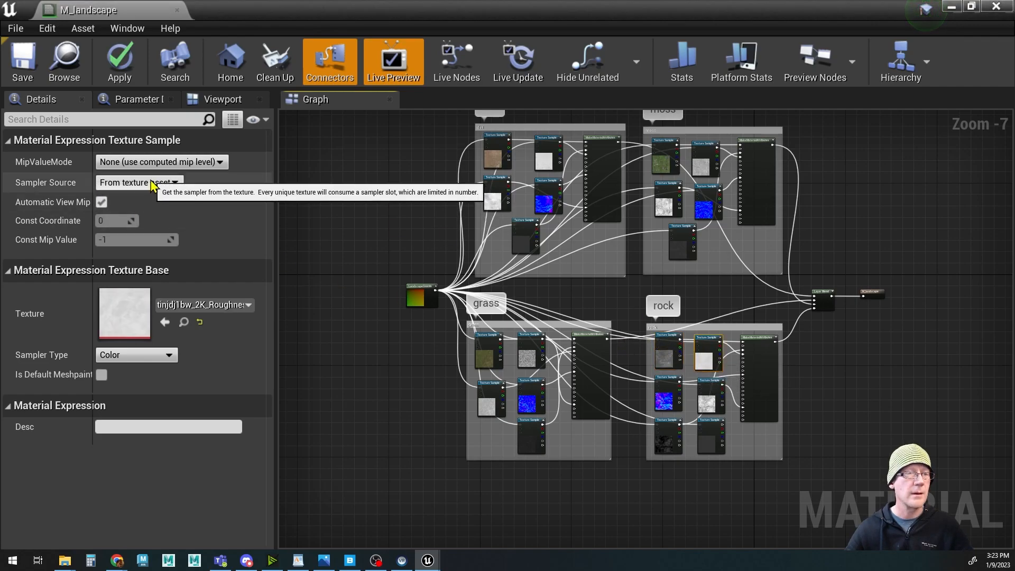
{"action": "left_click", "coordinate": [138, 183]}
{"action": "left_click", "coordinate": [131, 202]}
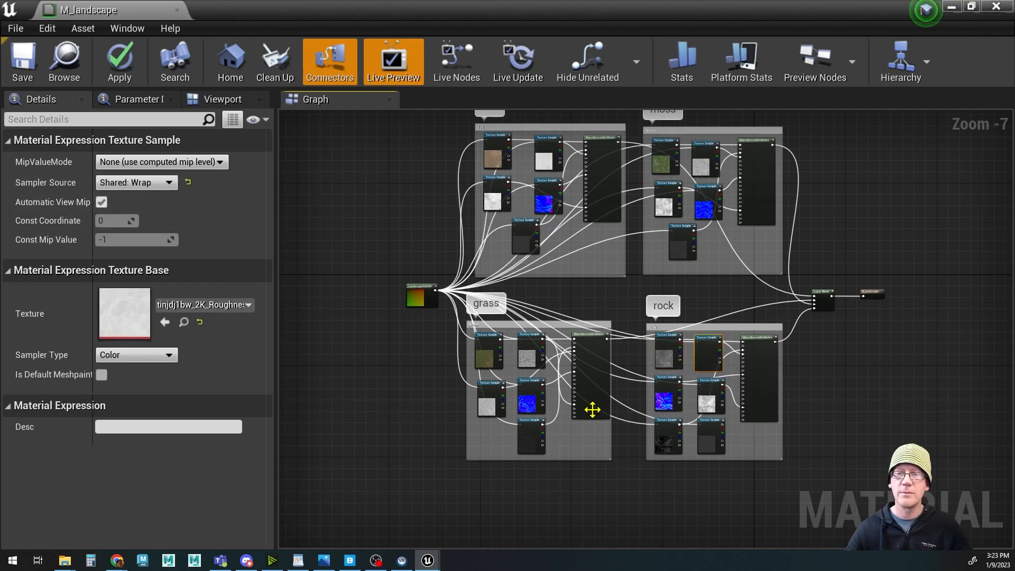
Step: Set the Sampler Source of the rock Normal, AO and dark Roughness samples to Shared: Wrap
{"action": "left_click", "coordinate": [664, 402]}
{"action": "left_click", "coordinate": [139, 182]}
{"action": "left_click", "coordinate": [130, 202]}
{"action": "left_click", "coordinate": [703, 401]}
{"action": "left_click", "coordinate": [139, 182]}
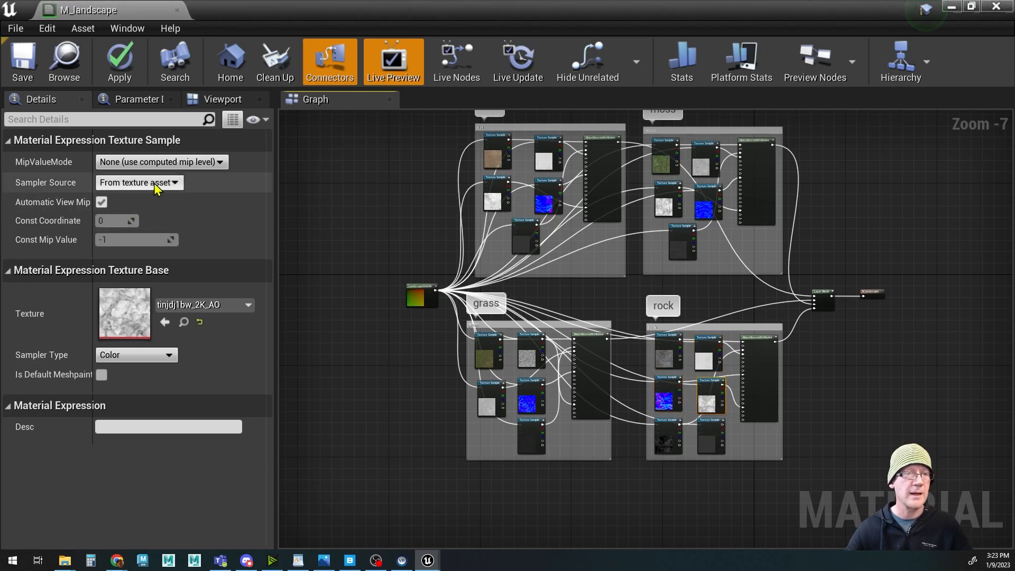
{"action": "left_click", "coordinate": [135, 202]}
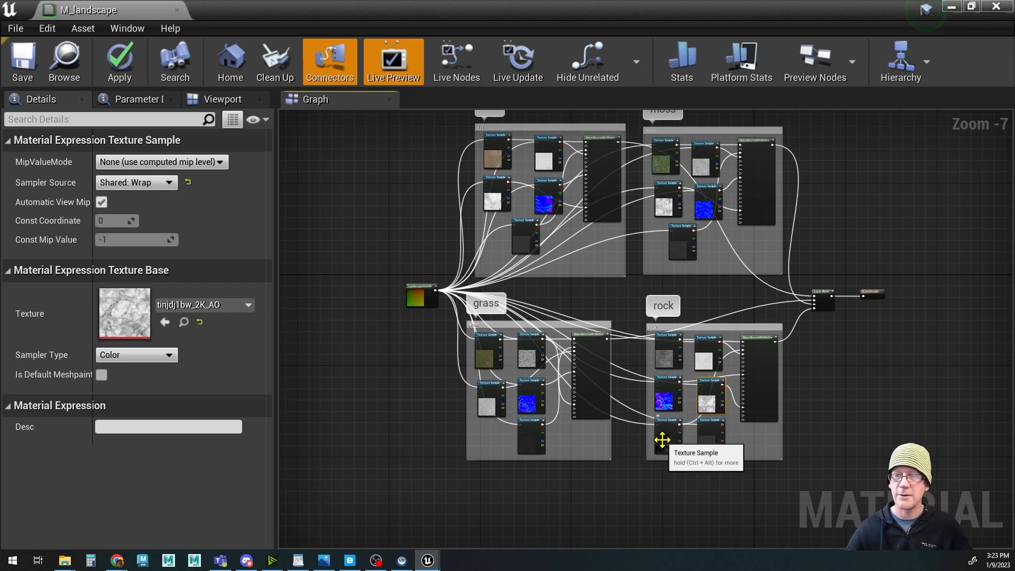
{"action": "left_click", "coordinate": [667, 440]}
{"action": "left_click", "coordinate": [139, 182]}
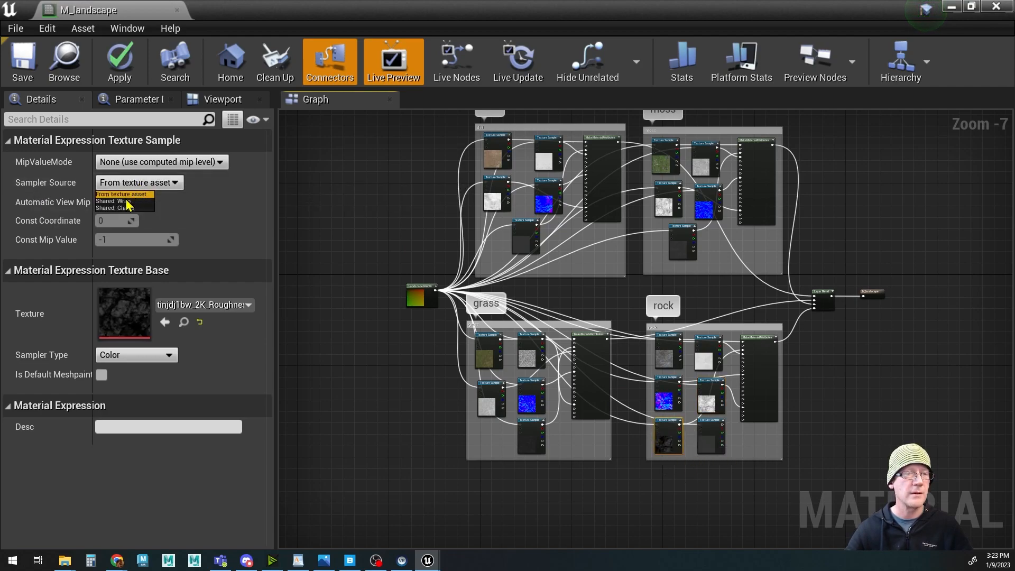
{"action": "left_click", "coordinate": [135, 202]}
Step: Nudge the rock Specular sample slightly, apply and save M_landscape, and close the material editor
{"action": "left_click", "coordinate": [711, 434]}
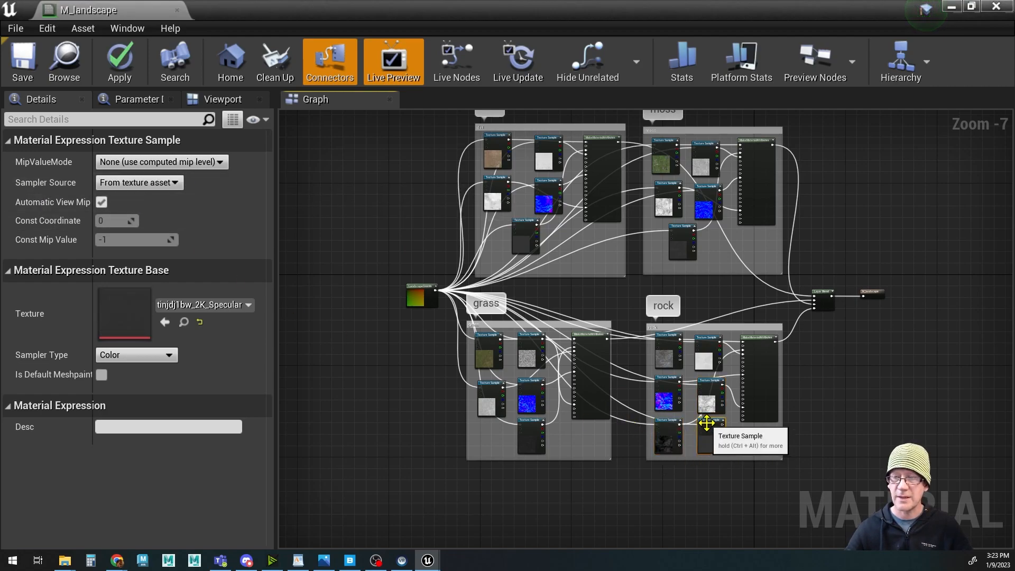
{"action": "mouse_move", "coordinate": [708, 427]}
{"action": "left_mouse_down"}
{"action": "mouse_move", "coordinate": [725, 431]}
{"action": "mouse_move", "coordinate": [714, 430]}
{"action": "left_mouse_up"}
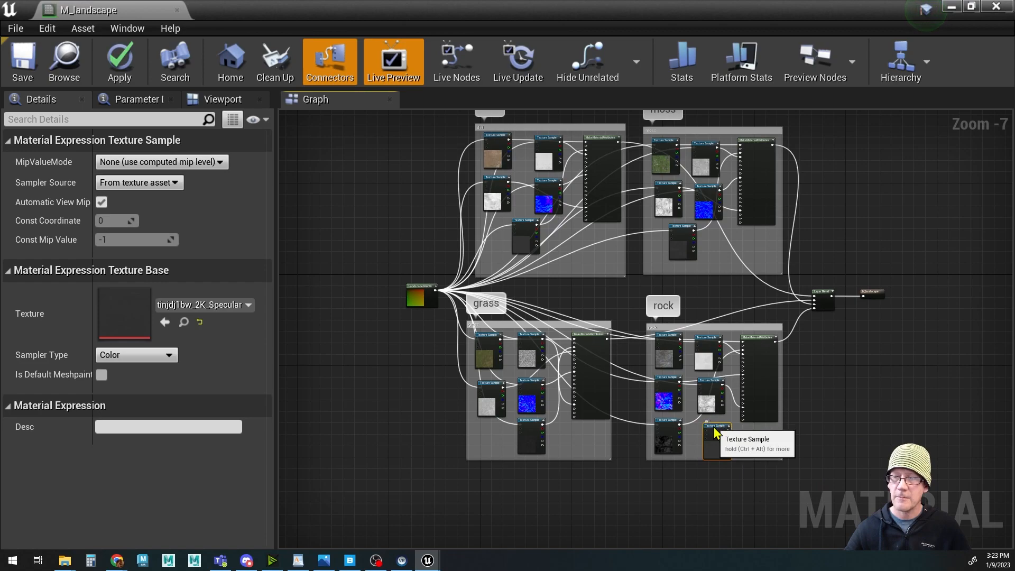
{"action": "left_click", "coordinate": [120, 59]}
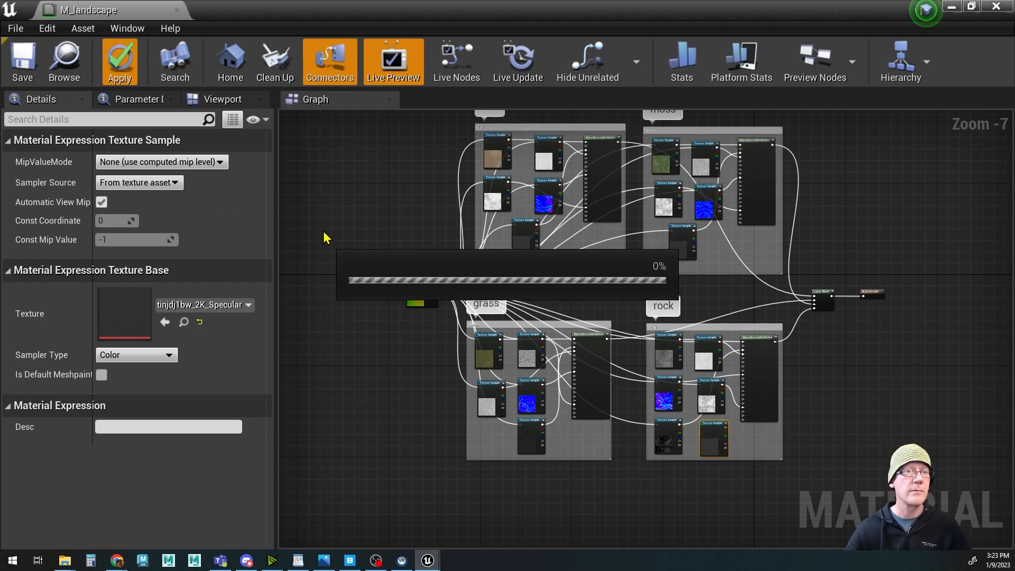
{"action": "left_click", "coordinate": [20, 64]}
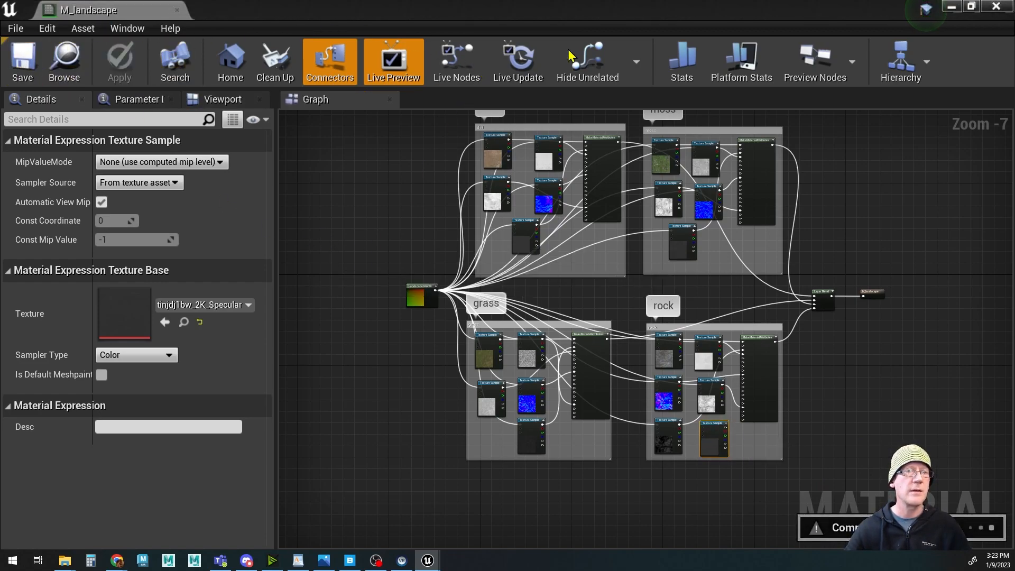
{"action": "left_click", "coordinate": [996, 8]}
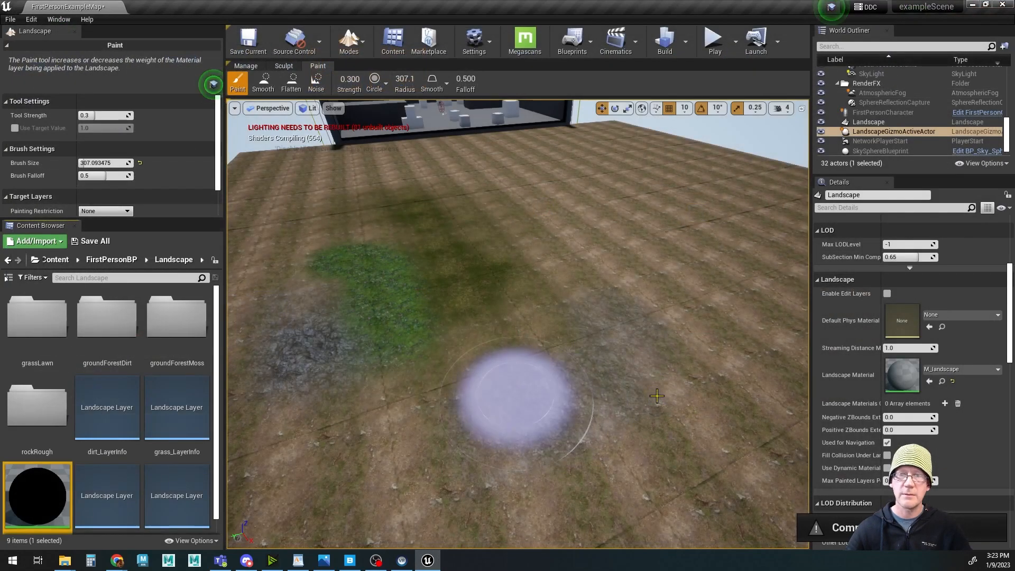
Step: Play the level and walk across the landscape to examine the dirt, grass, moss and rock layers up close
{"action": "mouse_move", "coordinate": [423, 323]}
{"action": "left_mouse_down", "text": "alt"}
{"action": "mouse_move", "coordinate": [650, 322]}
{"action": "mouse_move", "coordinate": [466, 323]}
{"action": "mouse_move", "coordinate": [576, 320]}
{"action": "mouse_move", "coordinate": [425, 400]}
{"action": "left_mouse_up", "text": "alt"}
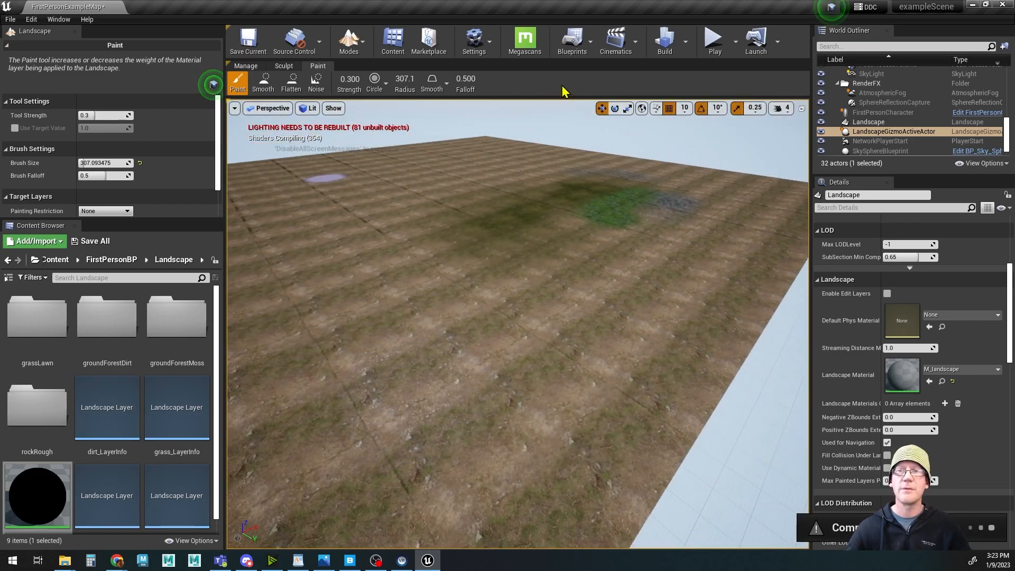
{"action": "left_click", "coordinate": [453, 264]}
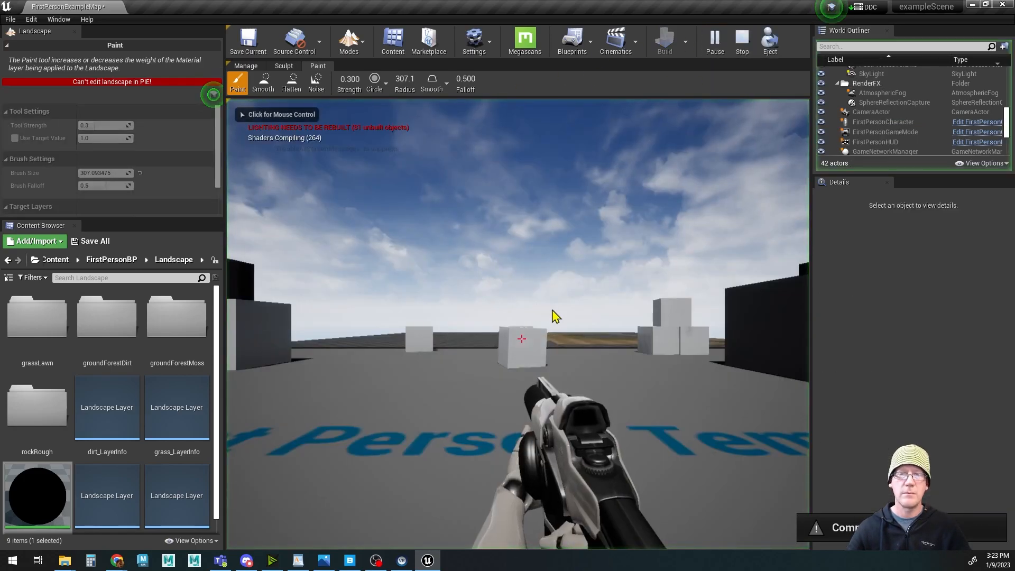
{"action": "key", "text": "w"}
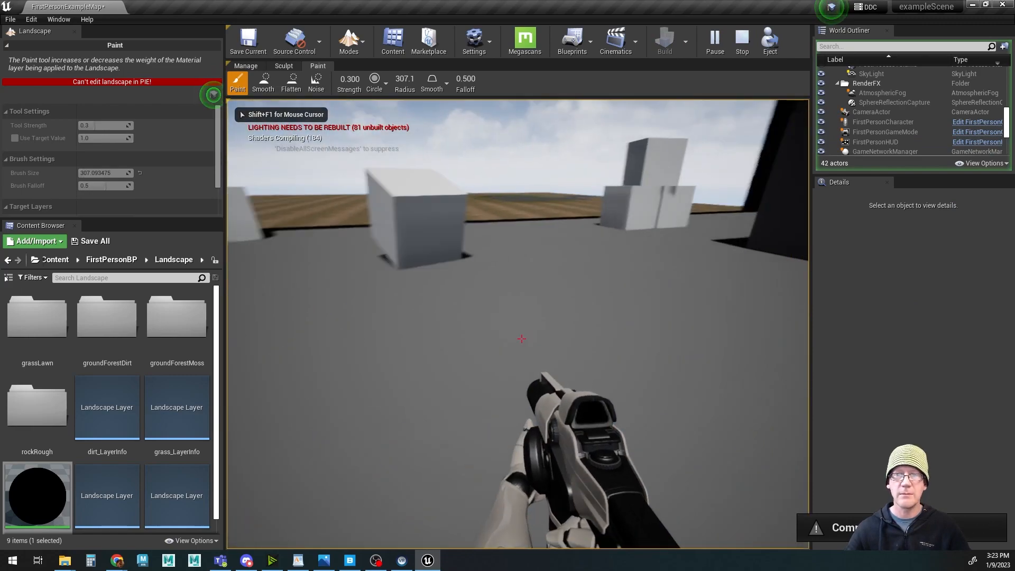
{"action": "key", "text": "w"}
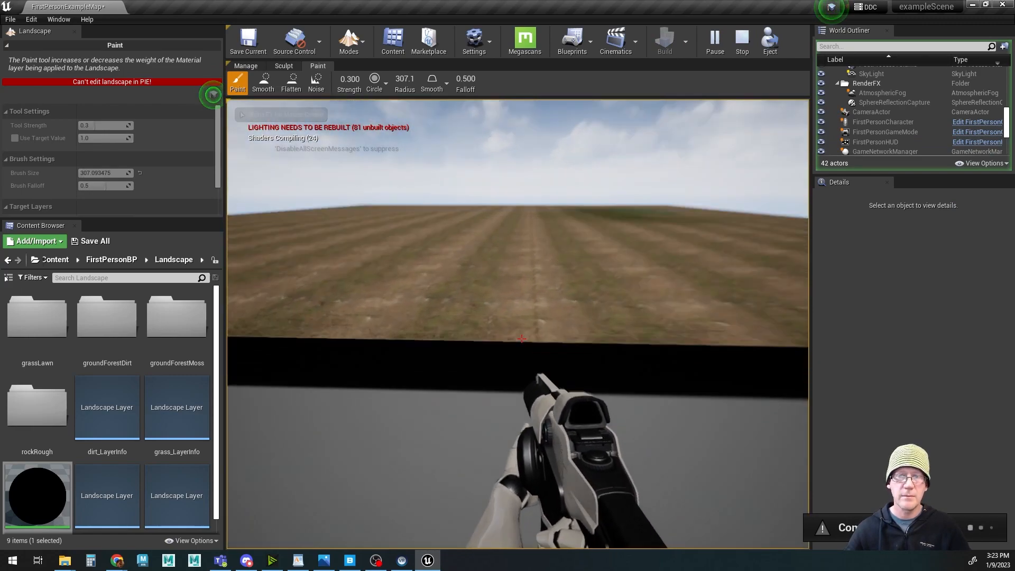
{"action": "key", "text": "w"}
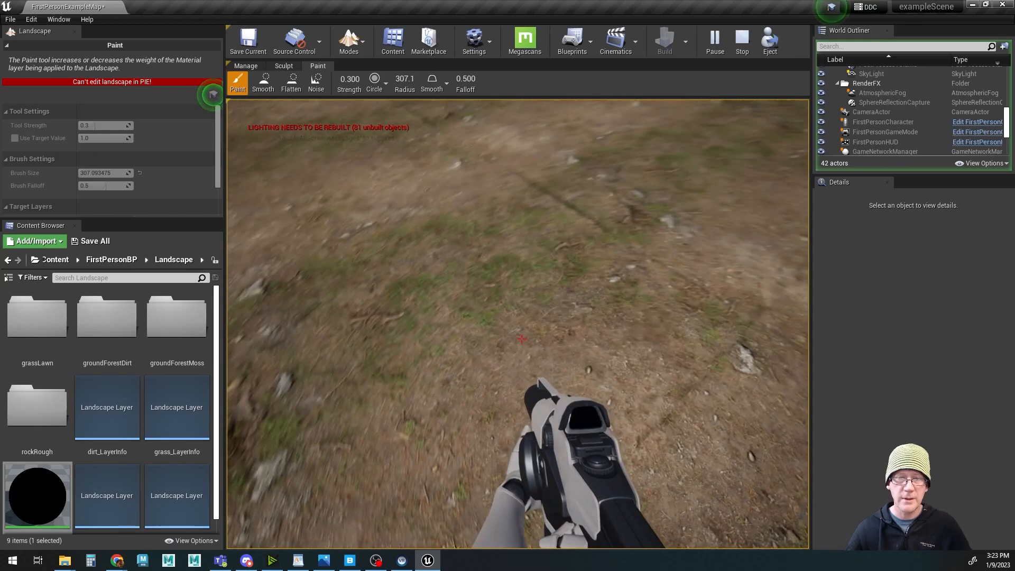
{"action": "key", "text": "w"}
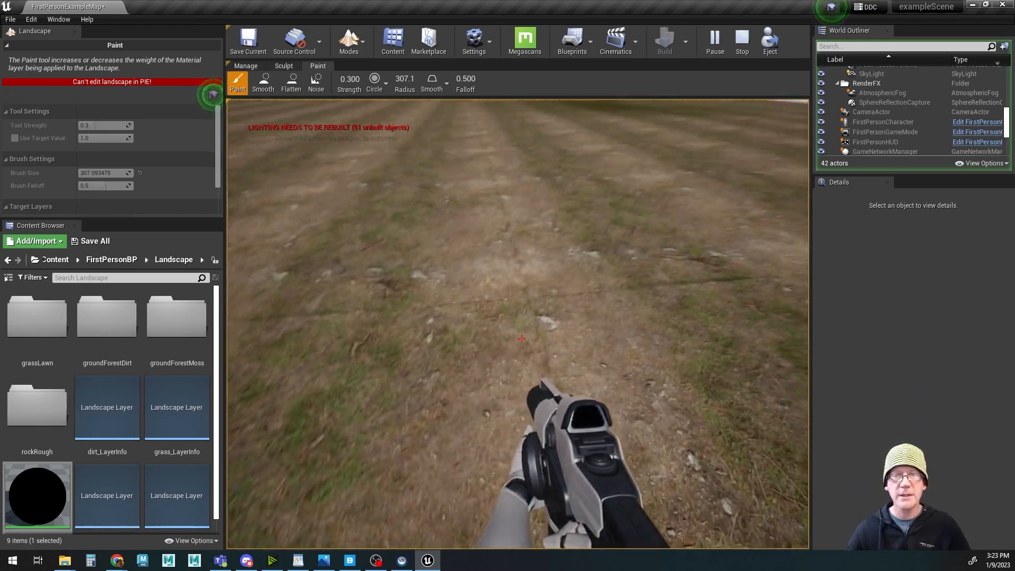
{"action": "key", "text": "w"}
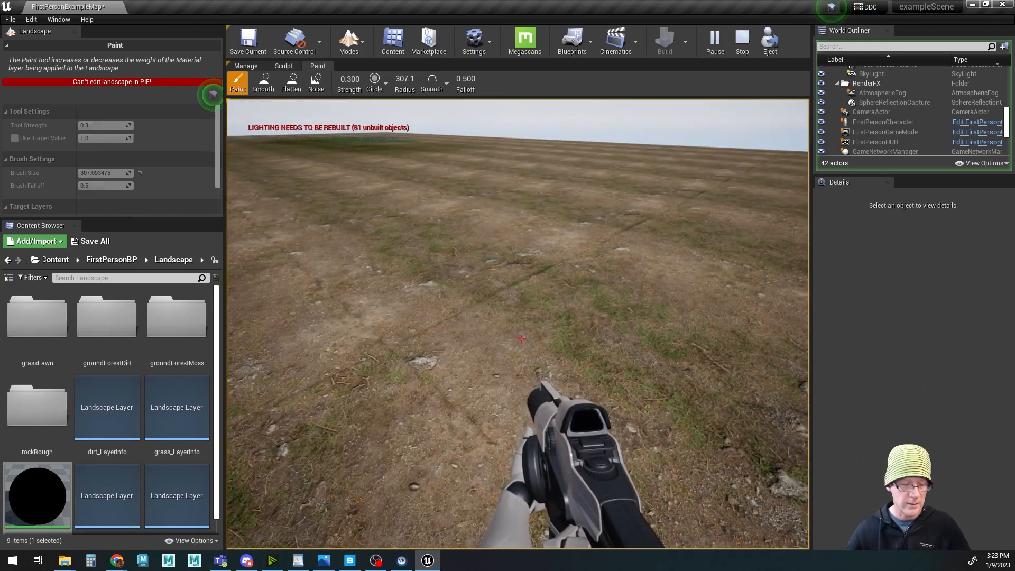
{"action": "key", "text": "w"}
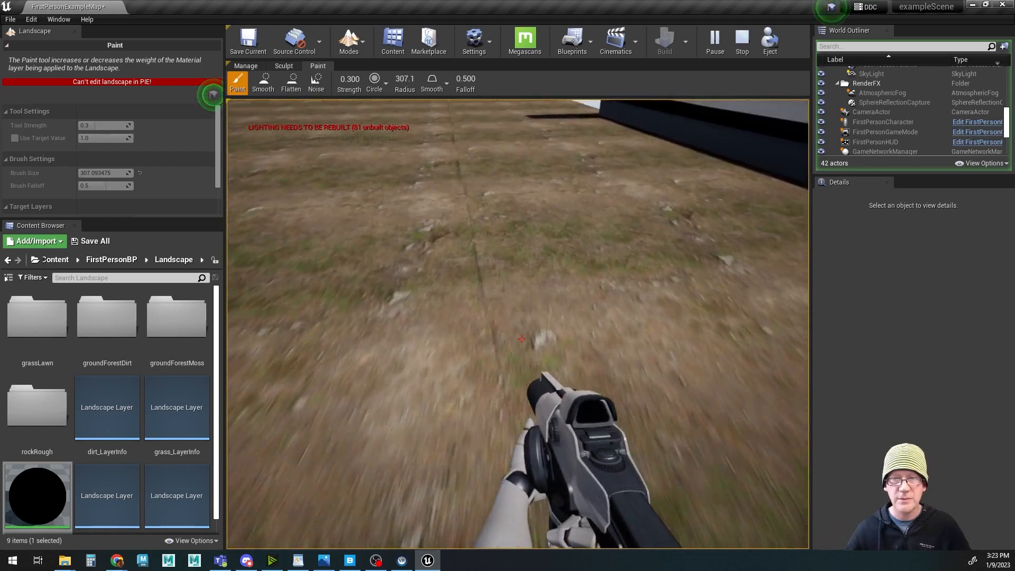
{"action": "key", "text": "w"}
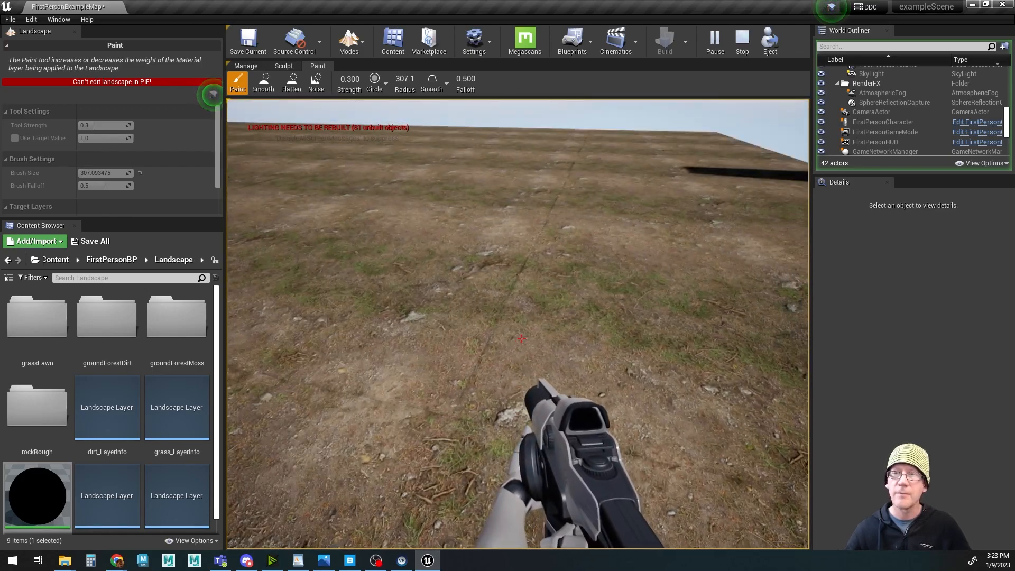
{"action": "key", "text": "w"}
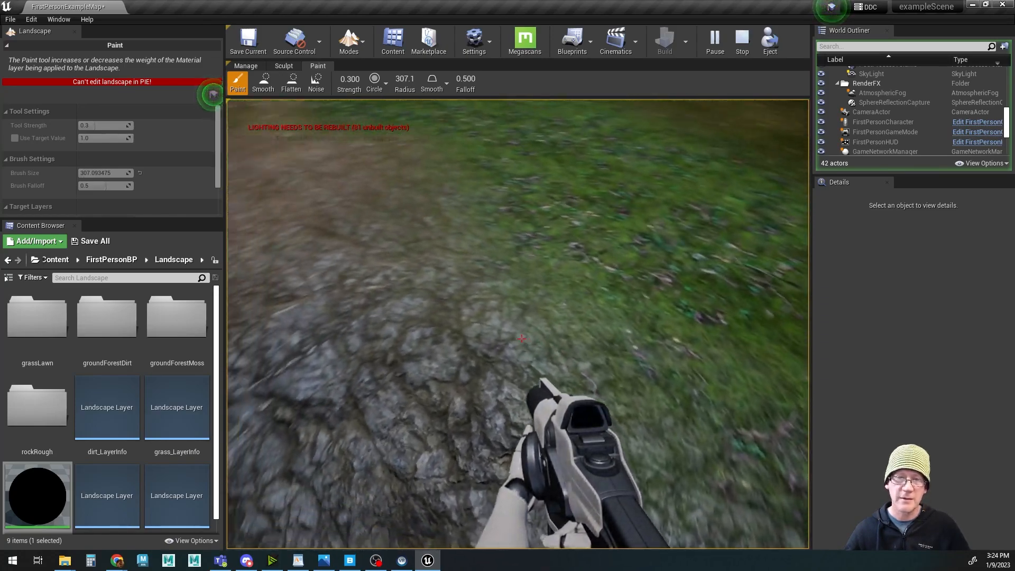
{"action": "key", "text": "w"}
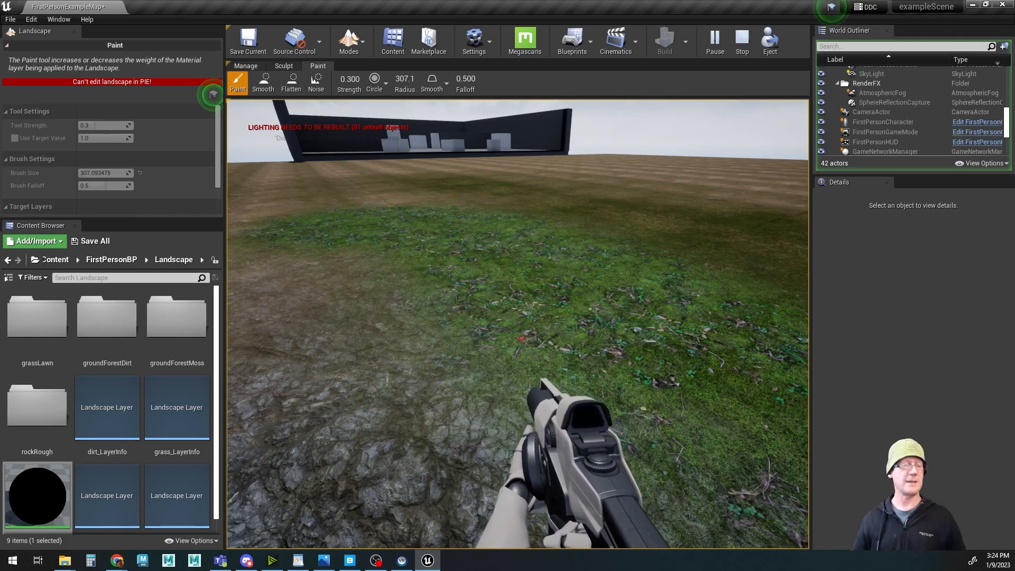
{"action": "key", "text": "Escape"}
Step: Run Build Lighting Only for the level
{"action": "mouse_move", "coordinate": [603, 356]}
{"action": "right_mouse_down"}
{"action": "mouse_move", "coordinate": [608, 386]}
{"action": "mouse_move", "coordinate": [603, 370]}
{"action": "mouse_move", "coordinate": [629, 396]}
{"action": "mouse_move", "coordinate": [724, 418]}
{"action": "right_mouse_up"}
{"action": "mouse_move", "coordinate": [523, 301]}
{"action": "right_mouse_down"}
{"action": "mouse_move", "coordinate": [471, 217]}
{"action": "mouse_move", "coordinate": [363, 165]}
{"action": "right_mouse_up"}
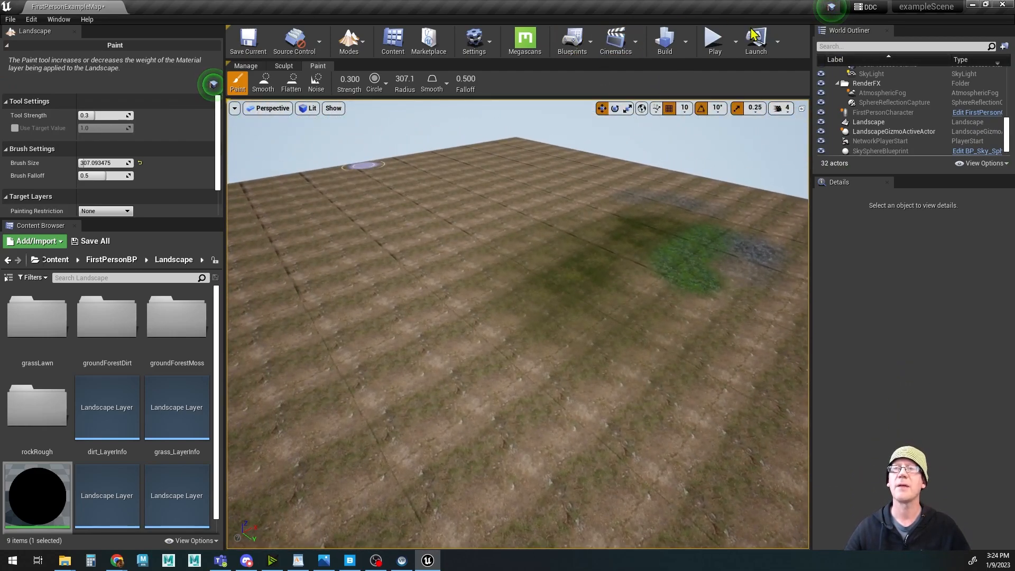
{"action": "left_click", "coordinate": [686, 43]}
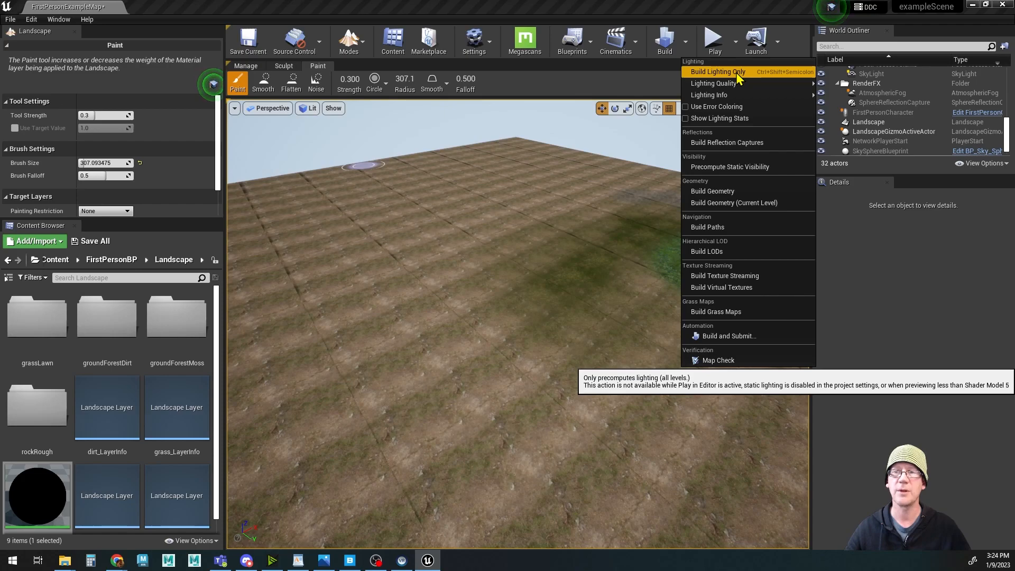
{"action": "left_click", "coordinate": [736, 73]}
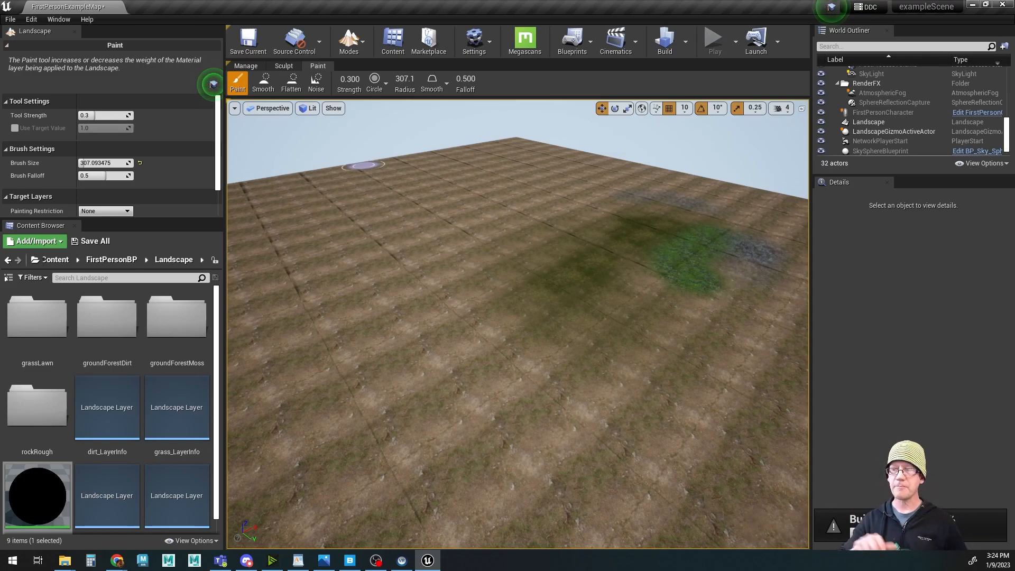
{"action": "left_click", "coordinate": [213, 83]}
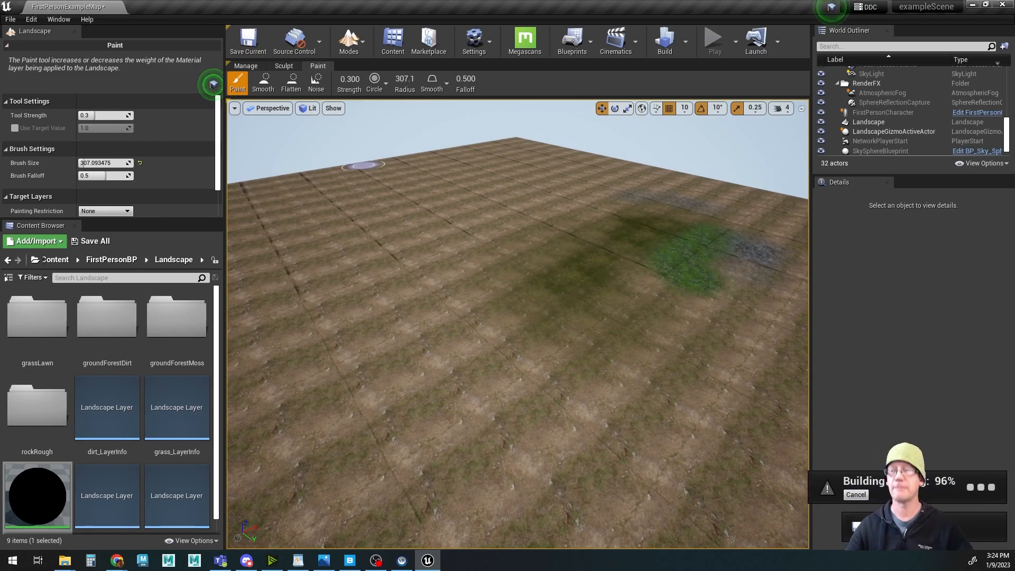
{"action": "left_click", "coordinate": [213, 83]}
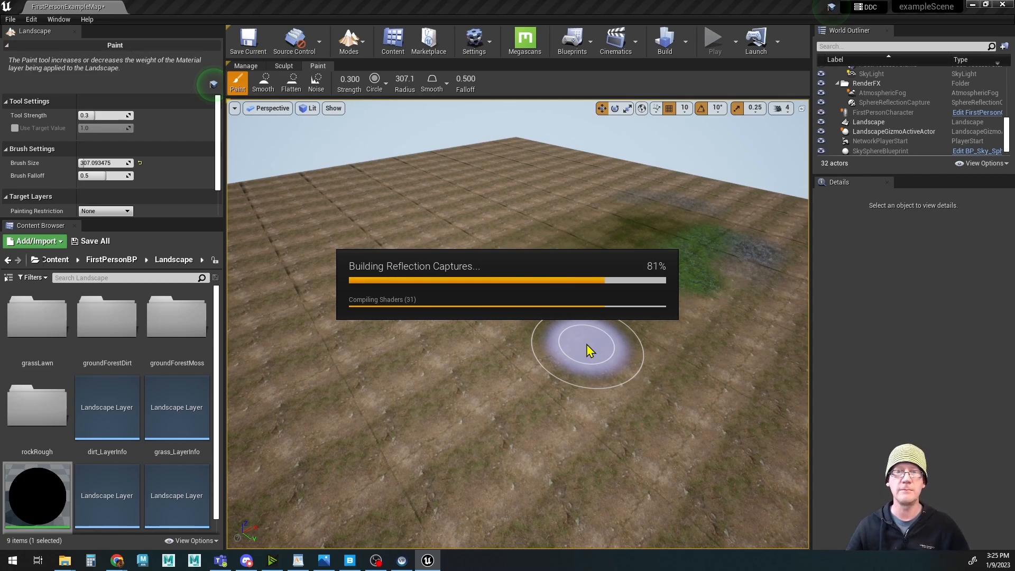
Step: Examine the landscape's tiling and painted layer patches from different viewpoints
{"action": "key", "text": "w"}
{"action": "mouse_move", "coordinate": [647, 381]}
{"action": "right_mouse_down"}
{"action": "mouse_move", "coordinate": [561, 377]}
{"action": "mouse_move", "coordinate": [526, 380]}
{"action": "mouse_move", "coordinate": [534, 391]}
{"action": "mouse_move", "coordinate": [428, 397]}
{"action": "right_mouse_up"}
{"action": "key", "text": "s"}
{"action": "key", "text": "s"}
{"action": "mouse_move", "coordinate": [567, 390]}
{"action": "right_mouse_down"}
{"action": "mouse_move", "coordinate": [587, 370]}
{"action": "mouse_move", "coordinate": [556, 373]}
{"action": "mouse_move", "coordinate": [537, 359]}
{"action": "mouse_move", "coordinate": [551, 326]}
{"action": "right_mouse_up"}
{"action": "key", "text": "d"}
{"action": "key", "text": "a"}
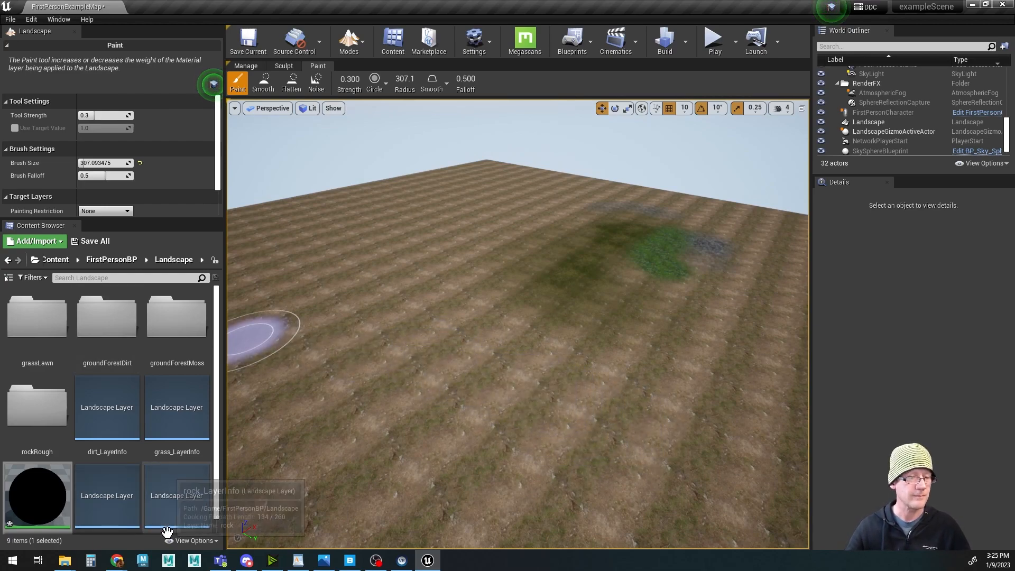
Step: Reduce the asset thumbnail scale so all items of the Landscape folder fit in view
{"action": "left_click", "coordinate": [192, 541]}
{"action": "left_click_drag", "start_coordinate": [198, 504], "coordinate": [191, 504]}
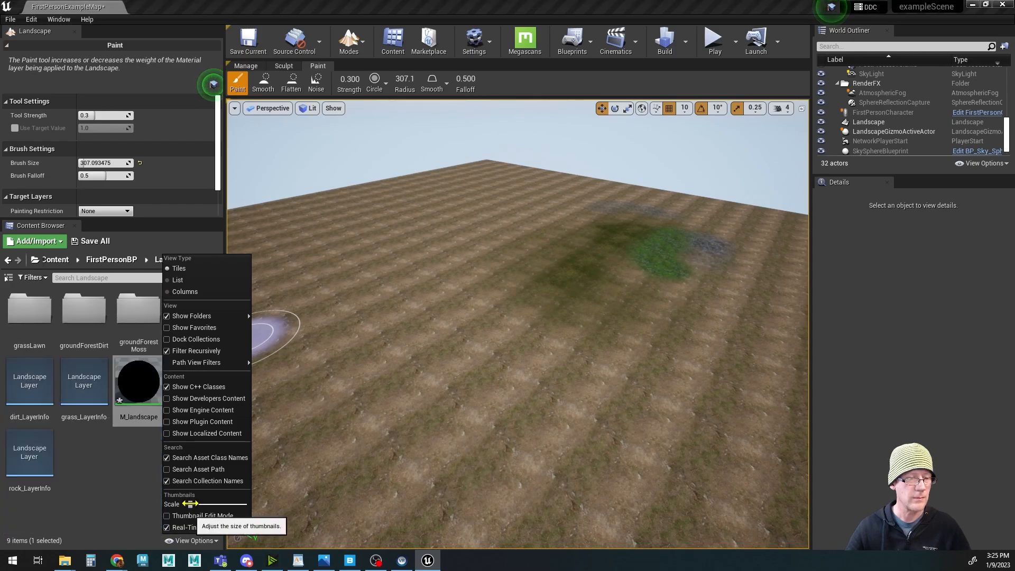
{"action": "left_click", "coordinate": [95, 483]}
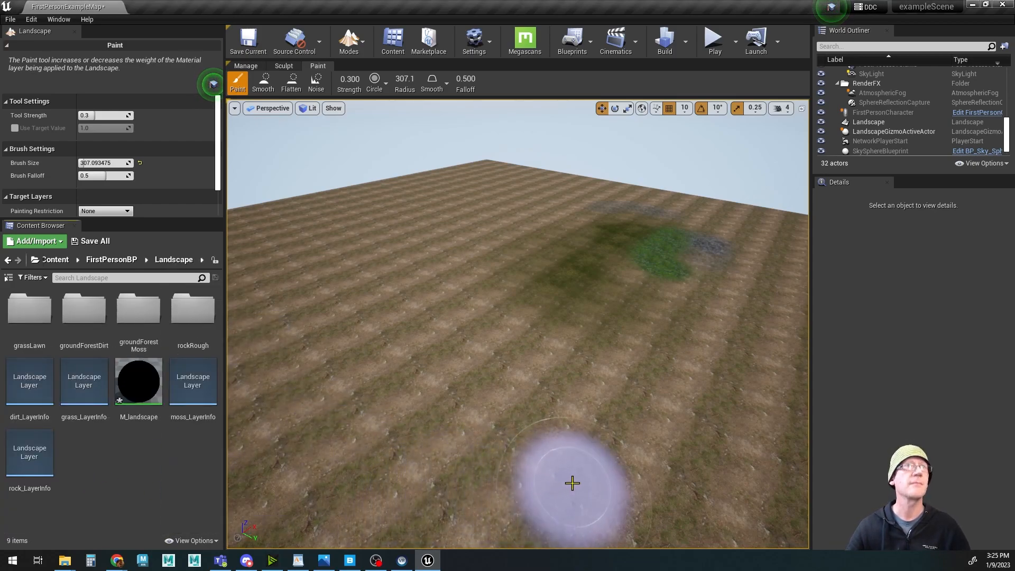
Step: Bring up the Quixel Megascans home page in the browser to look at its collections, and return to the Unreal level
{"action": "left_click_drag", "start_coordinate": [618, 389], "coordinate": [569, 378], "text": "alt"}
{"action": "mouse_move", "coordinate": [650, 371]}
{"action": "left_mouse_down", "text": "alt"}
{"action": "mouse_move", "coordinate": [264, 390]}
{"action": "mouse_move", "coordinate": [269, 349]}
{"action": "mouse_move", "coordinate": [280, 384]}
{"action": "mouse_move", "coordinate": [465, 418]}
{"action": "mouse_move", "coordinate": [476, 389]}
{"action": "mouse_move", "coordinate": [513, 380]}
{"action": "left_mouse_up", "text": "alt"}
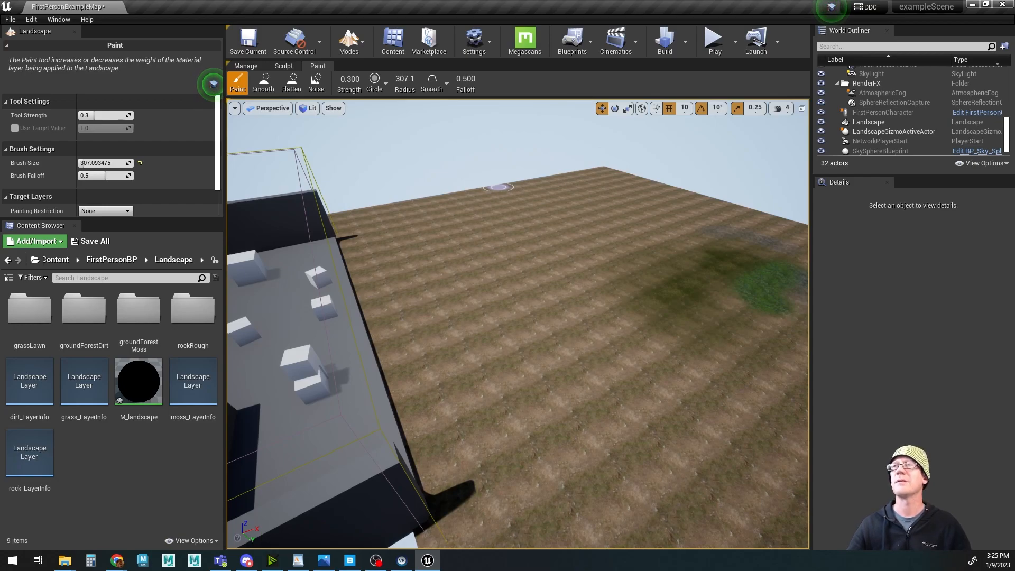
{"action": "left_click_drag", "start_coordinate": [1014, 45], "coordinate": [607, 67]}
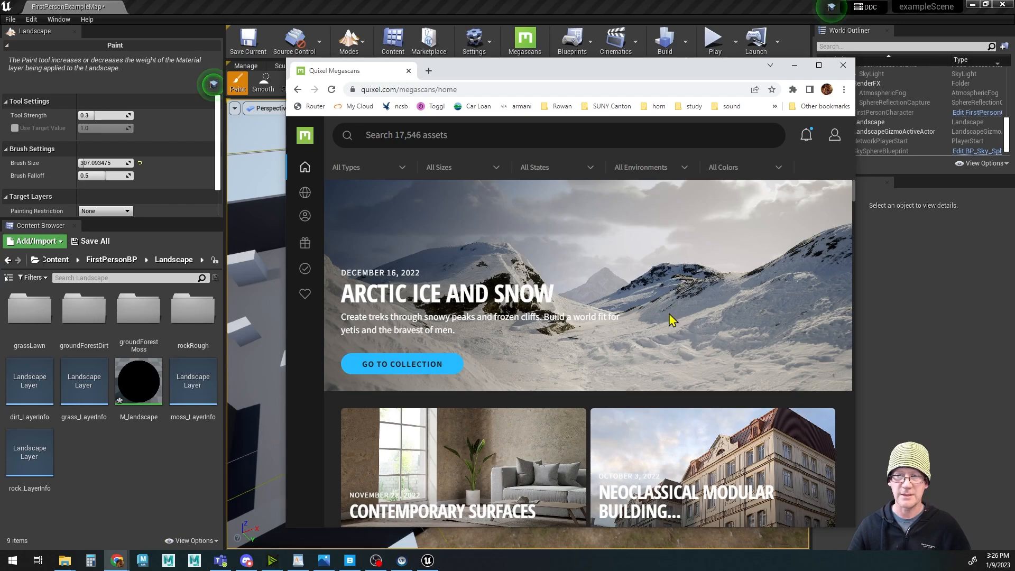
{"action": "left_click_drag", "start_coordinate": [469, 73], "coordinate": [611, 0]}
{"action": "left_click", "coordinate": [213, 85]}
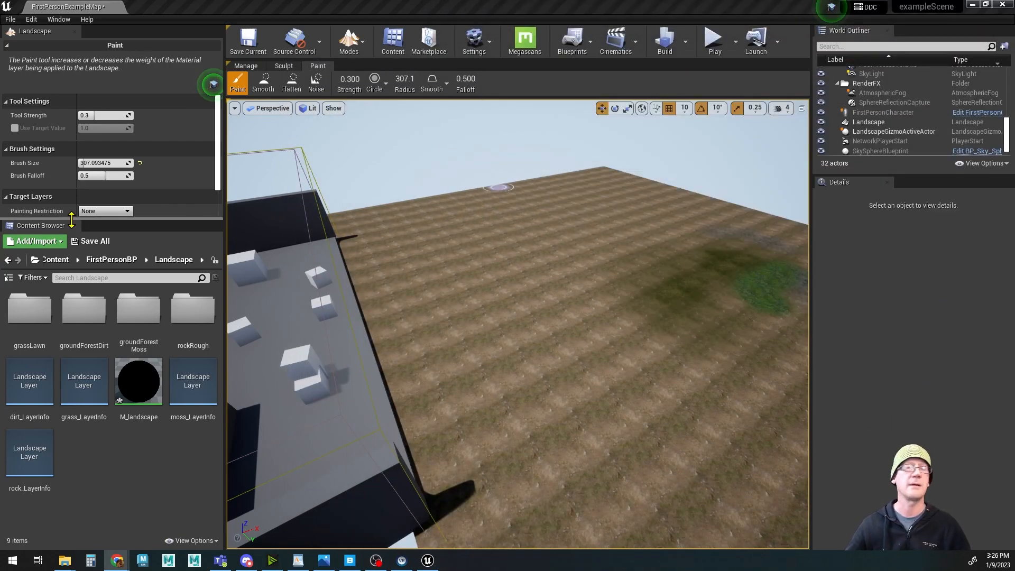
Step: Enlarge the landscape settings area to reveal the target layers and switch from painting to the Sculpt tool
{"action": "right_click_drag", "start_coordinate": [606, 321], "coordinate": [605, 322]}
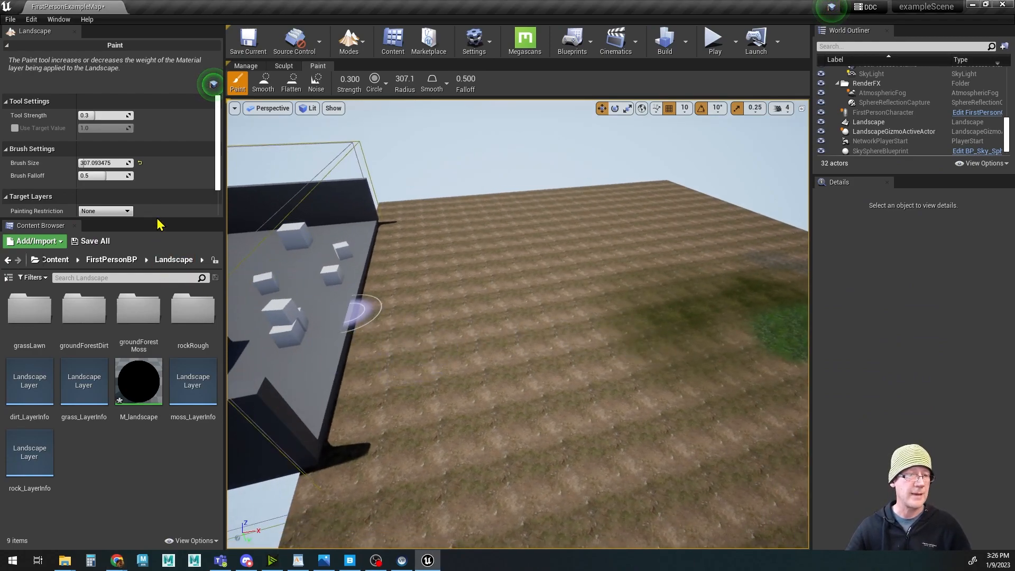
{"action": "mouse_move", "coordinate": [154, 220]}
{"action": "left_mouse_down"}
{"action": "mouse_move", "coordinate": [140, 367]}
{"action": "mouse_move", "coordinate": [141, 358]}
{"action": "left_mouse_up"}
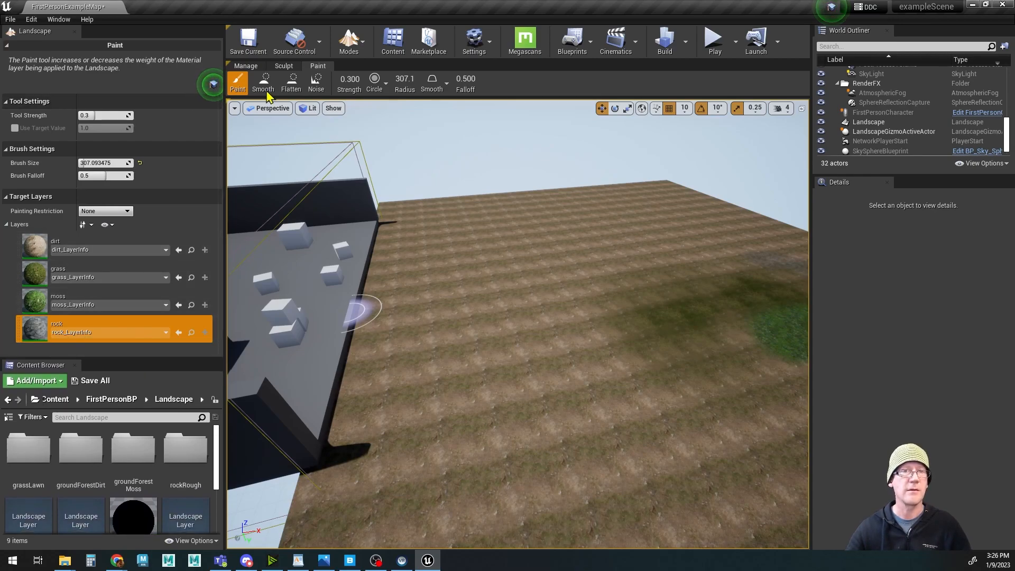
{"action": "left_click", "coordinate": [286, 66]}
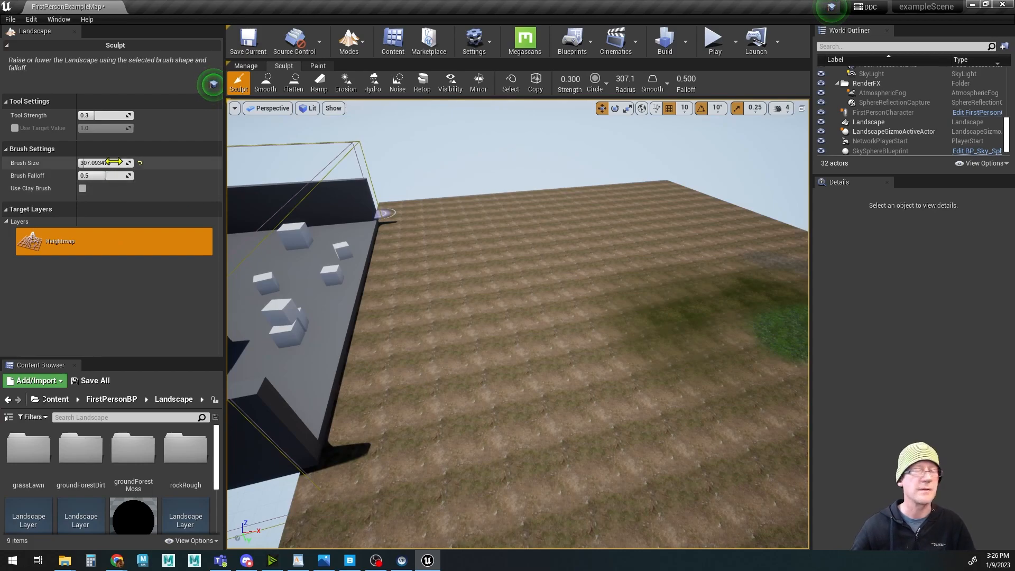
{"action": "mouse_move", "coordinate": [606, 383]}
{"action": "left_mouse_down", "text": "alt"}
{"action": "mouse_move", "coordinate": [574, 382]}
{"action": "mouse_move", "coordinate": [603, 365]}
{"action": "mouse_move", "coordinate": [592, 347]}
{"action": "mouse_move", "coordinate": [566, 352]}
{"action": "left_mouse_up", "text": "alt"}
{"action": "left_click_drag", "start_coordinate": [636, 374], "coordinate": [603, 370], "text": "alt"}
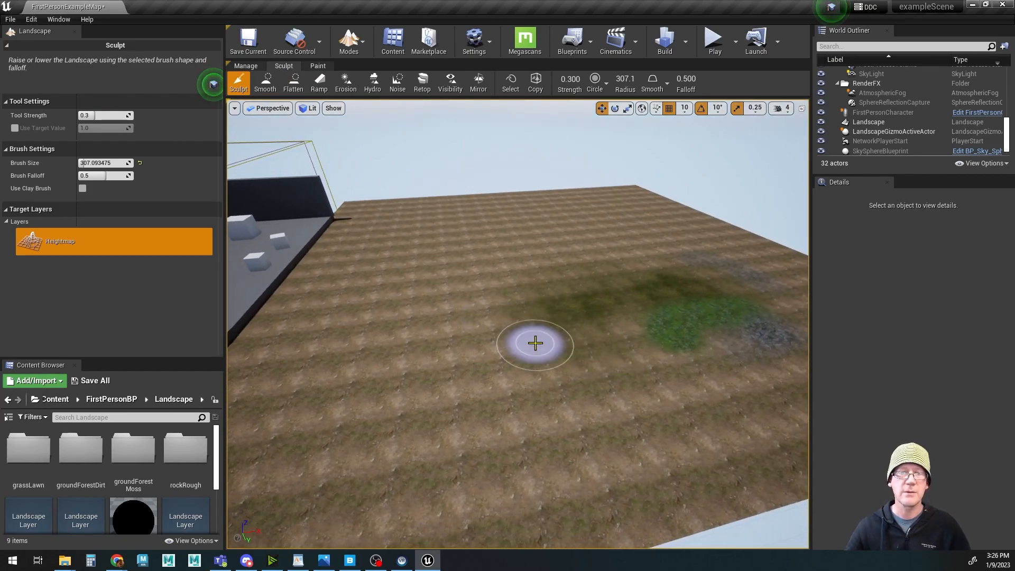
Step: Set the sculpt brush size to about 581.7 and raise a hill over the painted grass, moss and rock patches
{"action": "mouse_move", "coordinate": [625, 80]}
{"action": "left_mouse_down"}
{"action": "mouse_move", "coordinate": [666, 79]}
{"action": "mouse_move", "coordinate": [649, 79]}
{"action": "left_mouse_up"}
{"action": "middle_click_drag", "start_coordinate": [583, 327], "coordinate": [621, 362]}
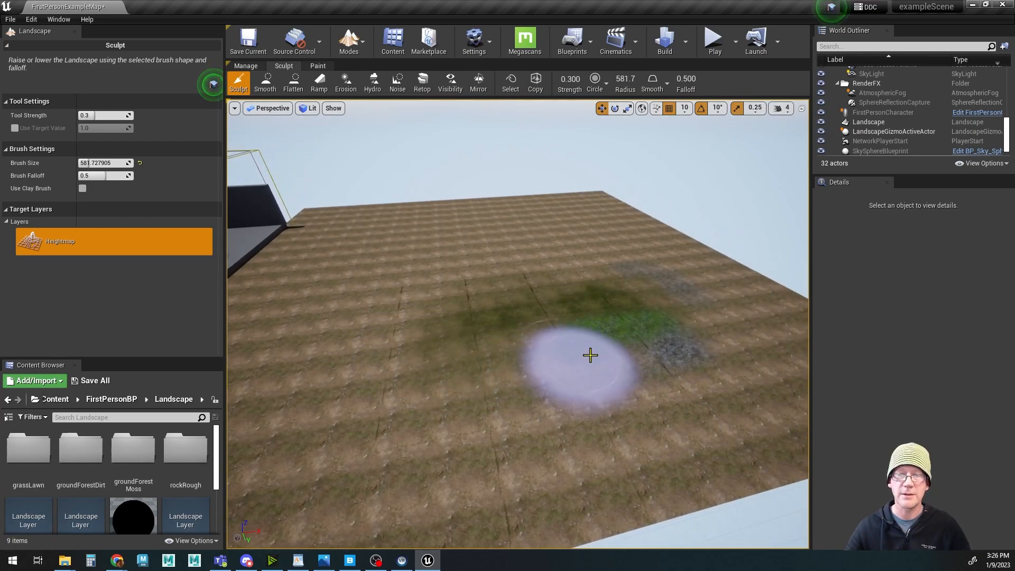
{"action": "right_click_drag", "start_coordinate": [536, 360], "coordinate": [504, 347]}
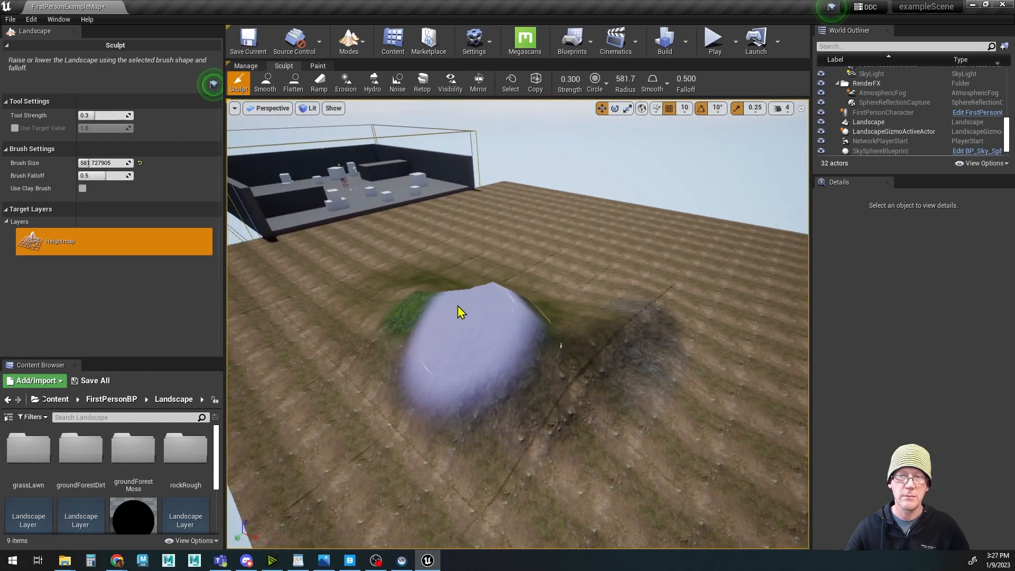
Step: Examine the sculpted hill's shape and texturing up close and from a distance
{"action": "mouse_move", "coordinate": [681, 285]}
{"action": "right_mouse_down"}
{"action": "mouse_move", "coordinate": [438, 347]}
{"action": "mouse_move", "coordinate": [465, 164]}
{"action": "right_mouse_up"}
{"action": "right_click_drag", "start_coordinate": [314, 280], "coordinate": [314, 279]}
{"action": "scroll", "coordinate": [643, 365], "scroll_direction": "up", "scroll_amount": 6}
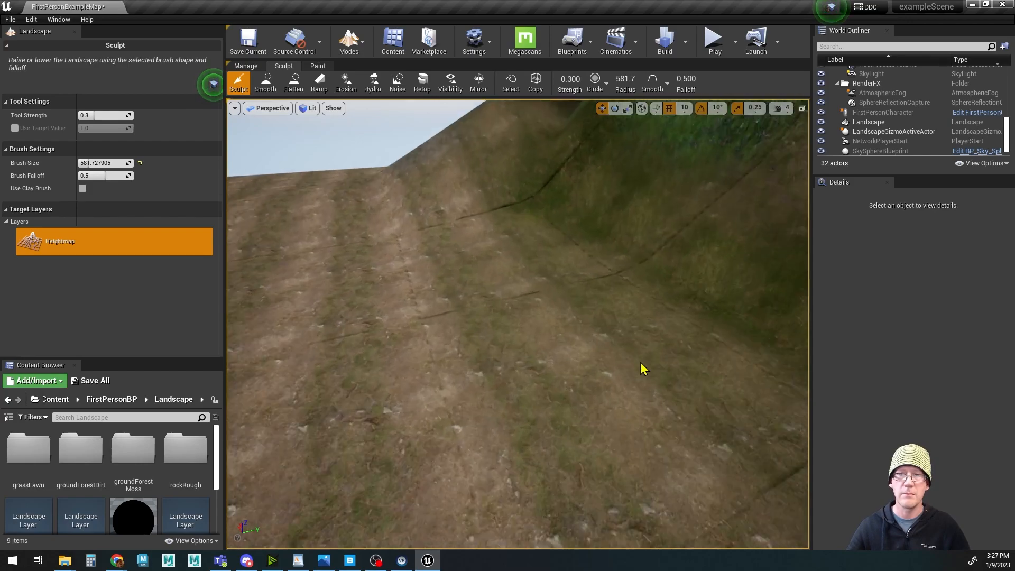
{"action": "middle_click_drag", "start_coordinate": [602, 269], "coordinate": [635, 165]}
{"action": "scroll", "coordinate": [657, 217], "scroll_direction": "down", "scroll_amount": 8}
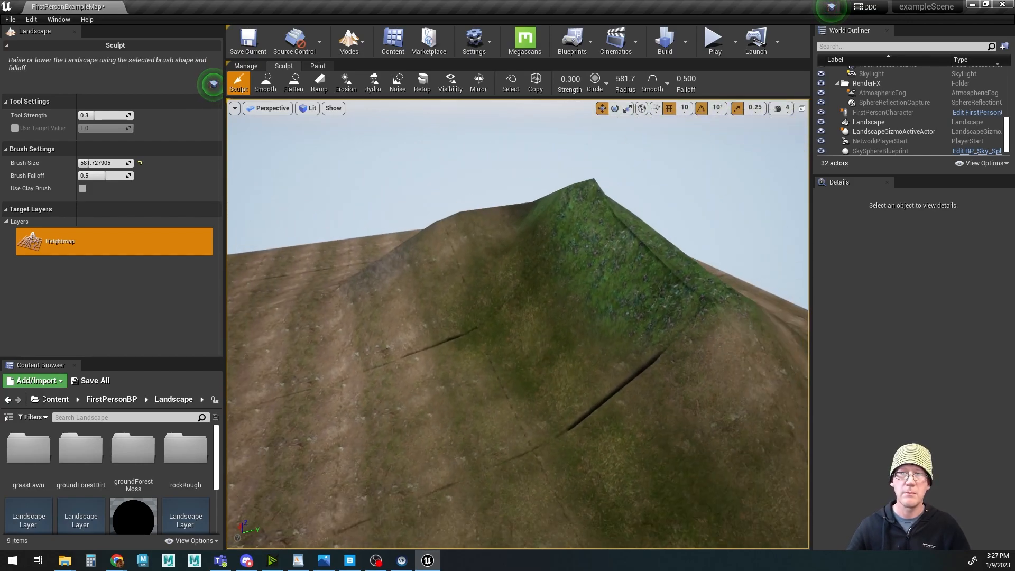
{"action": "left_click_drag", "start_coordinate": [614, 220], "coordinate": [584, 317], "text": "alt"}
{"action": "mouse_move", "coordinate": [585, 317]}
{"action": "right_mouse_down", "text": "alt"}
{"action": "mouse_move", "coordinate": [487, 324]}
{"action": "mouse_move", "coordinate": [672, 324]}
{"action": "mouse_move", "coordinate": [573, 329]}
{"action": "right_mouse_up", "text": "alt"}
{"action": "left_click_drag", "start_coordinate": [573, 328], "coordinate": [635, 339], "text": "alt"}
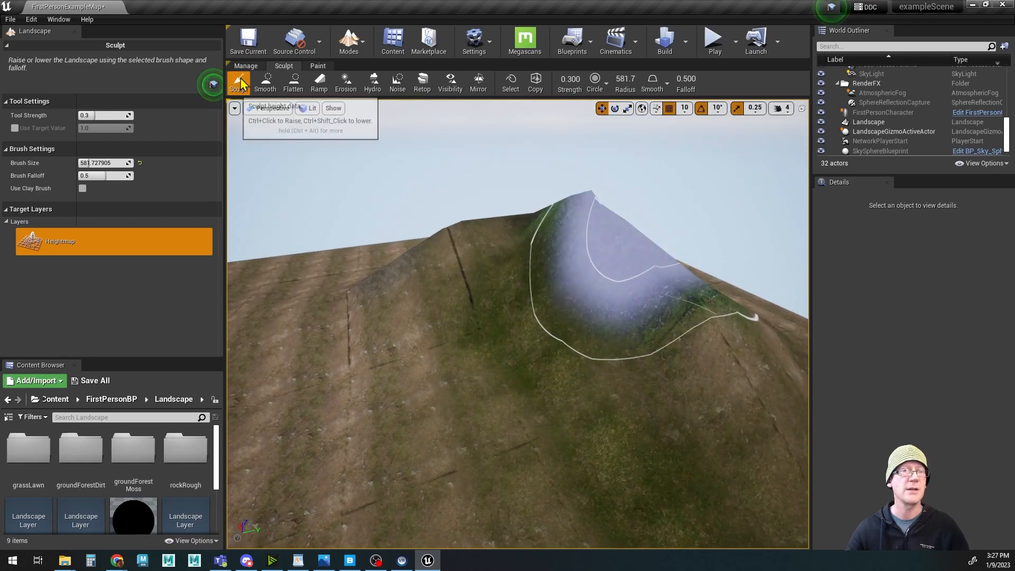
Step: Switch to Select mode, select the landscape and set its Max LODLevel to 0
{"action": "left_click", "coordinate": [362, 48]}
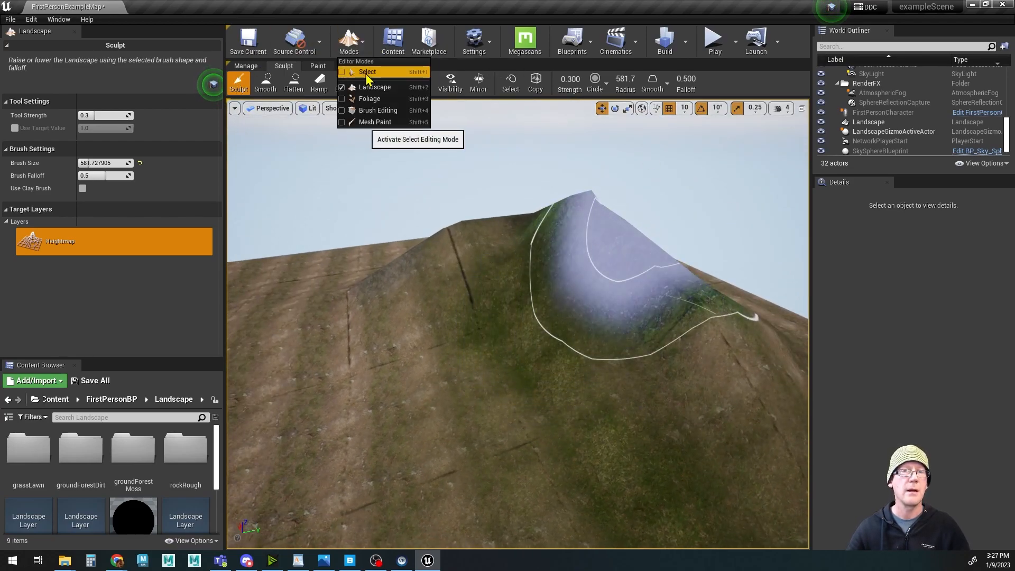
{"action": "left_click", "coordinate": [363, 72]}
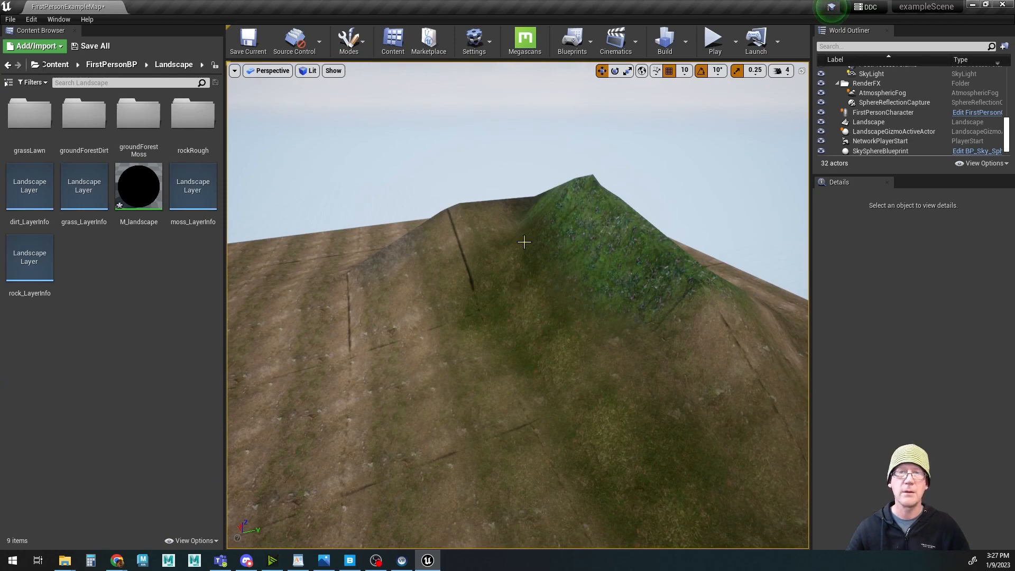
{"action": "left_click", "coordinate": [361, 42]}
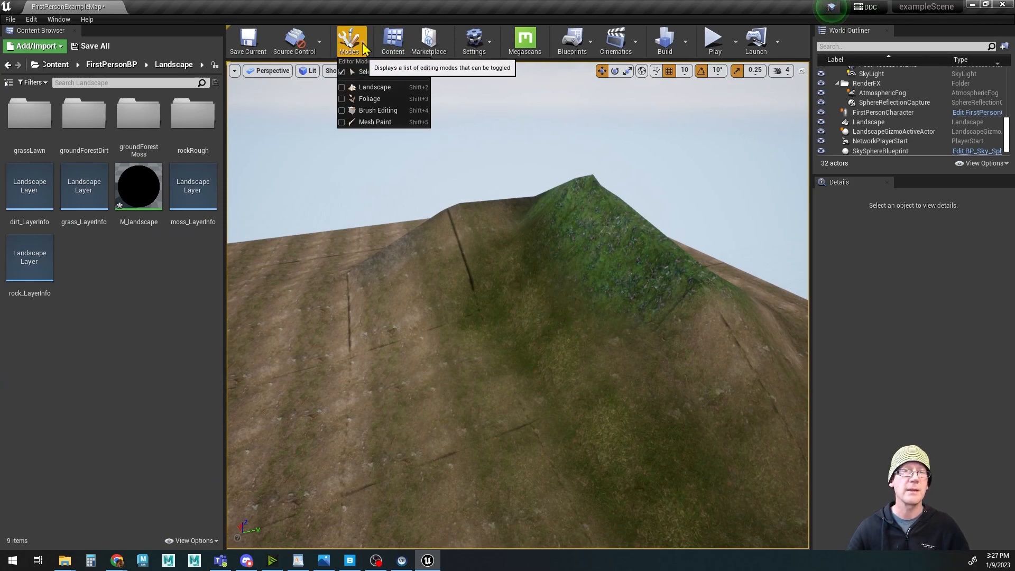
{"action": "left_click", "coordinate": [364, 41]}
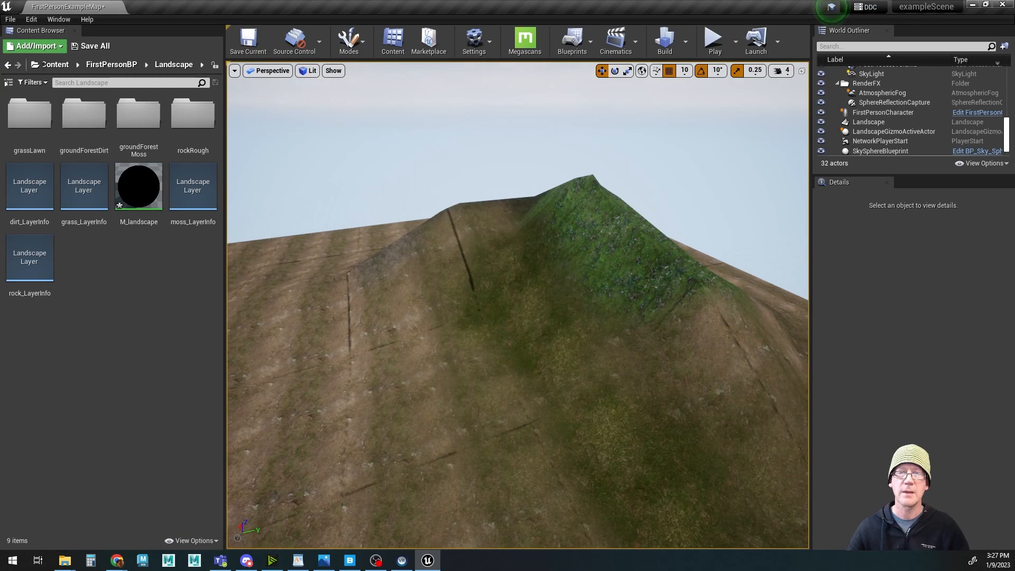
{"action": "left_click", "coordinate": [571, 274]}
{"action": "scroll", "coordinate": [867, 316], "scroll_direction": "up", "scroll_amount": 5}
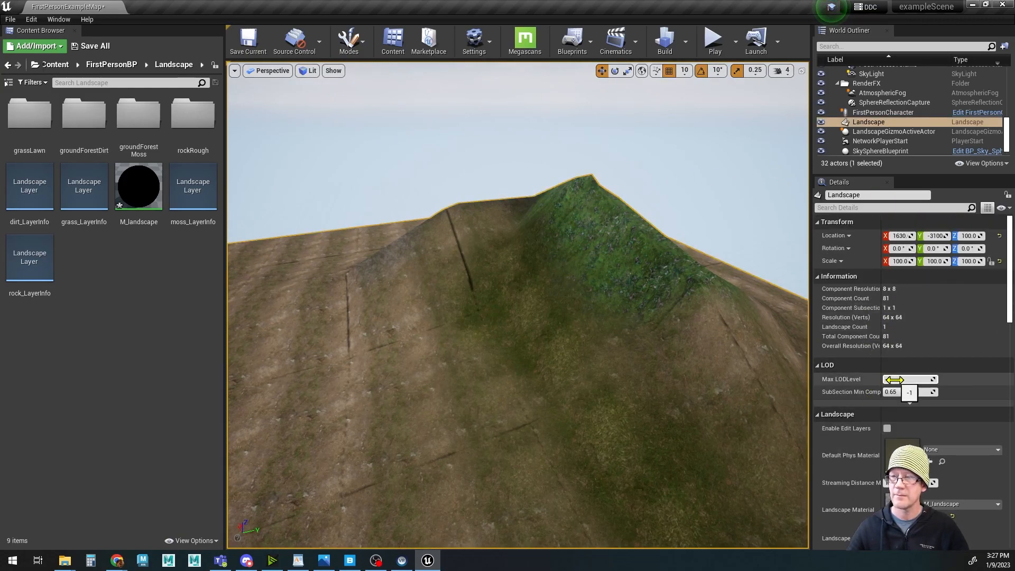
{"action": "type", "text": "0"}
{"action": "key", "text": "Tab"}
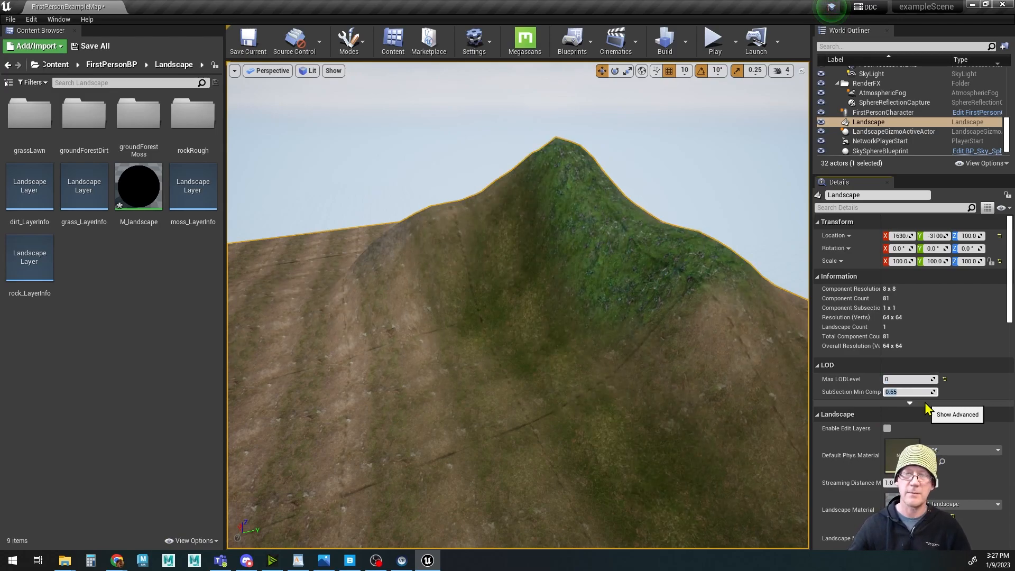
Step: Return to Landscape mode and sculpt additional raised ground around the foot of the moss-covered hill
{"action": "left_click_drag", "start_coordinate": [549, 294], "coordinate": [639, 358], "text": "alt"}
{"action": "left_click_drag", "start_coordinate": [562, 340], "coordinate": [379, 132], "text": "alt"}
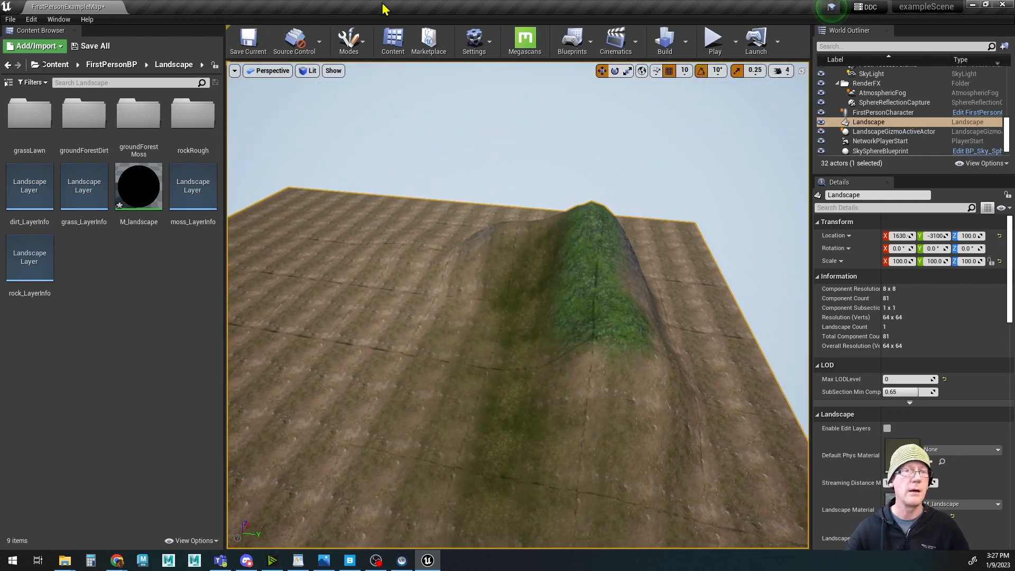
{"action": "left_click", "coordinate": [364, 47]}
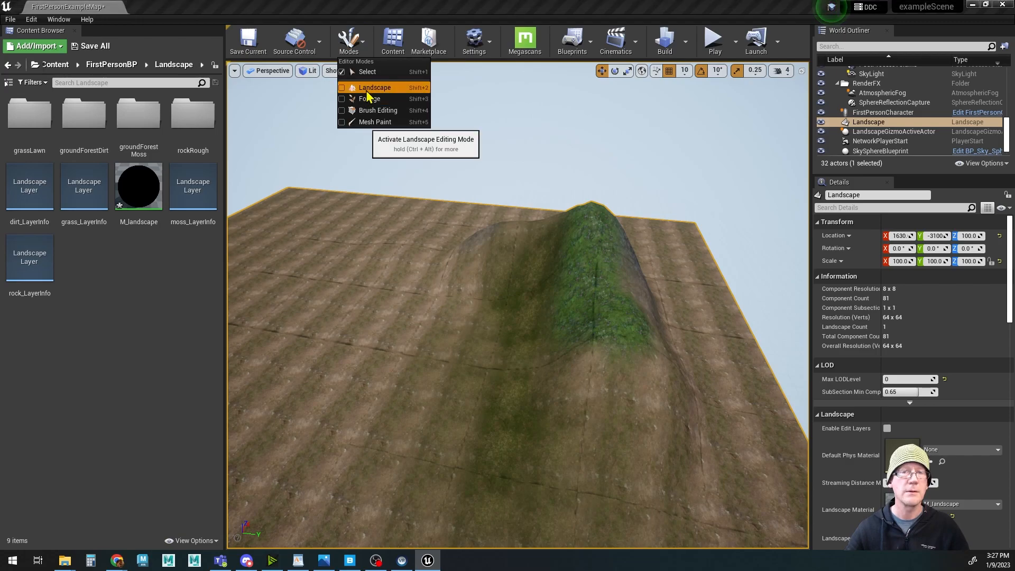
{"action": "left_click", "coordinate": [363, 87]}
{"action": "left_click_drag", "start_coordinate": [483, 377], "coordinate": [501, 360], "text": "alt"}
{"action": "left_click_drag", "start_coordinate": [588, 402], "coordinate": [536, 392], "text": "alt"}
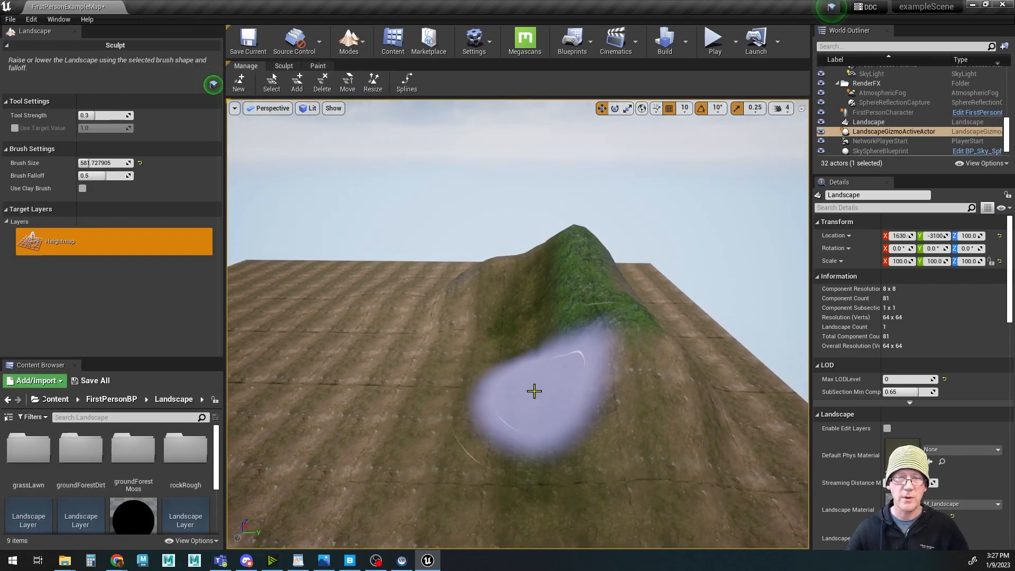
{"action": "left_click_drag", "start_coordinate": [453, 340], "coordinate": [615, 394], "text": "alt"}
{"action": "mouse_move", "coordinate": [711, 346]}
{"action": "left_mouse_down", "text": "alt"}
{"action": "mouse_move", "coordinate": [687, 378]}
{"action": "mouse_move", "coordinate": [666, 476]}
{"action": "mouse_move", "coordinate": [717, 358]}
{"action": "left_mouse_up", "text": "alt"}
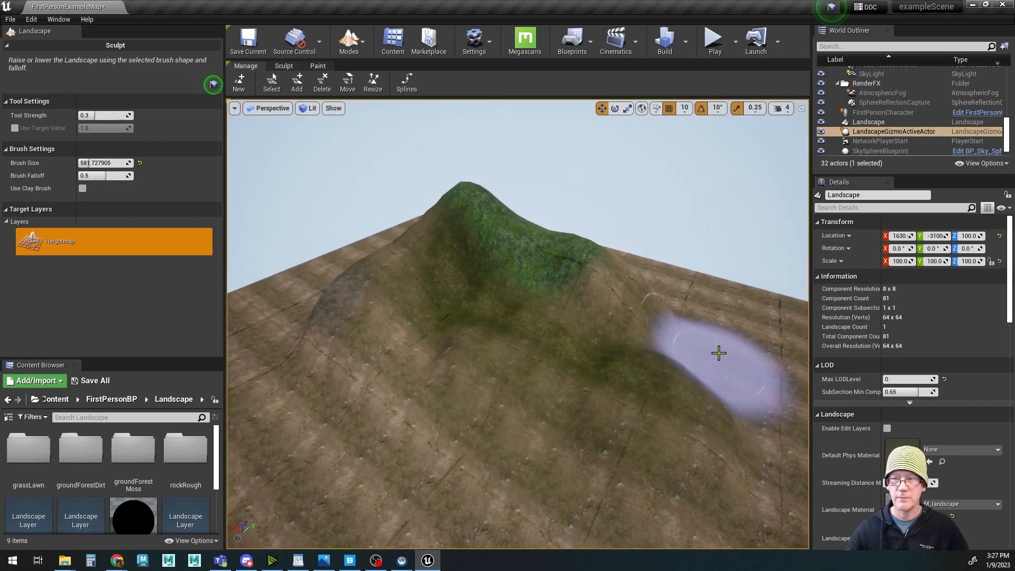
{"action": "key", "text": "Escape"}
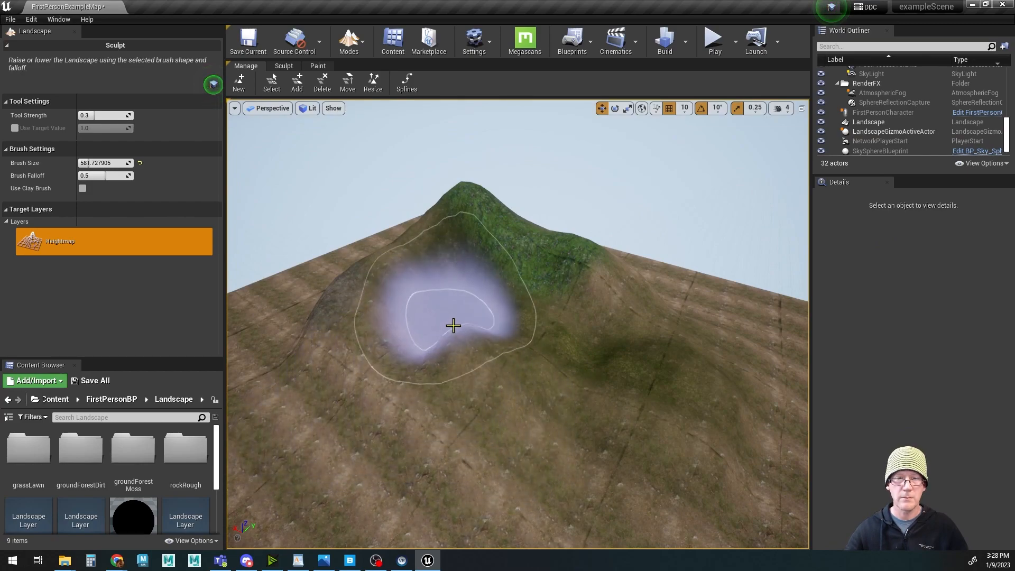
{"action": "mouse_move", "coordinate": [634, 424]}
{"action": "left_mouse_down", "text": "alt"}
{"action": "mouse_move", "coordinate": [602, 436]}
{"action": "mouse_move", "coordinate": [598, 365]}
{"action": "mouse_move", "coordinate": [616, 428]}
{"action": "left_mouse_up", "text": "alt"}
{"action": "mouse_move", "coordinate": [526, 245]}
{"action": "left_mouse_down", "text": "alt"}
{"action": "mouse_move", "coordinate": [597, 302]}
{"action": "mouse_move", "coordinate": [616, 283]}
{"action": "left_mouse_up", "text": "alt"}
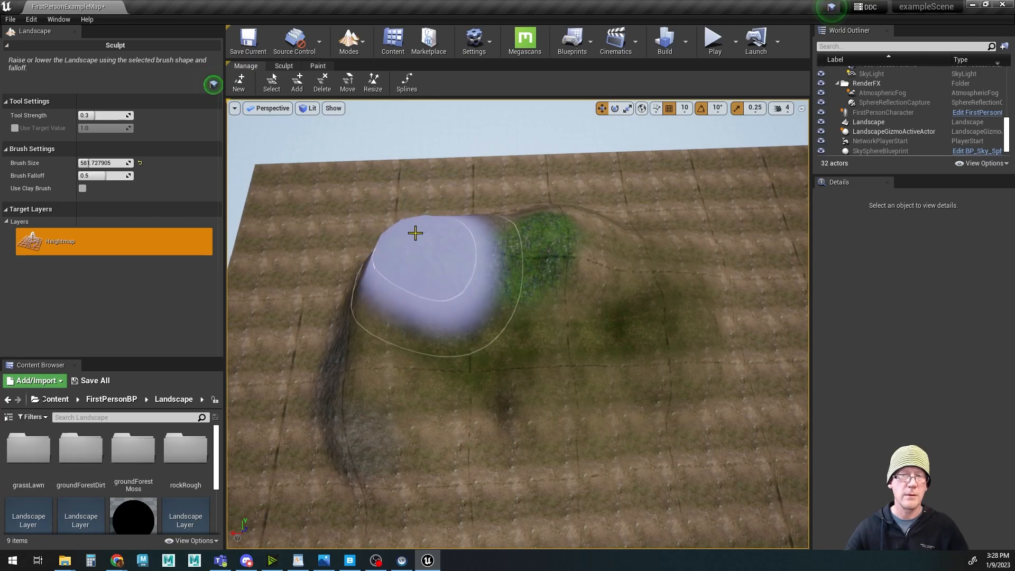
{"action": "left_click_drag", "start_coordinate": [414, 246], "coordinate": [443, 308], "text": "alt"}
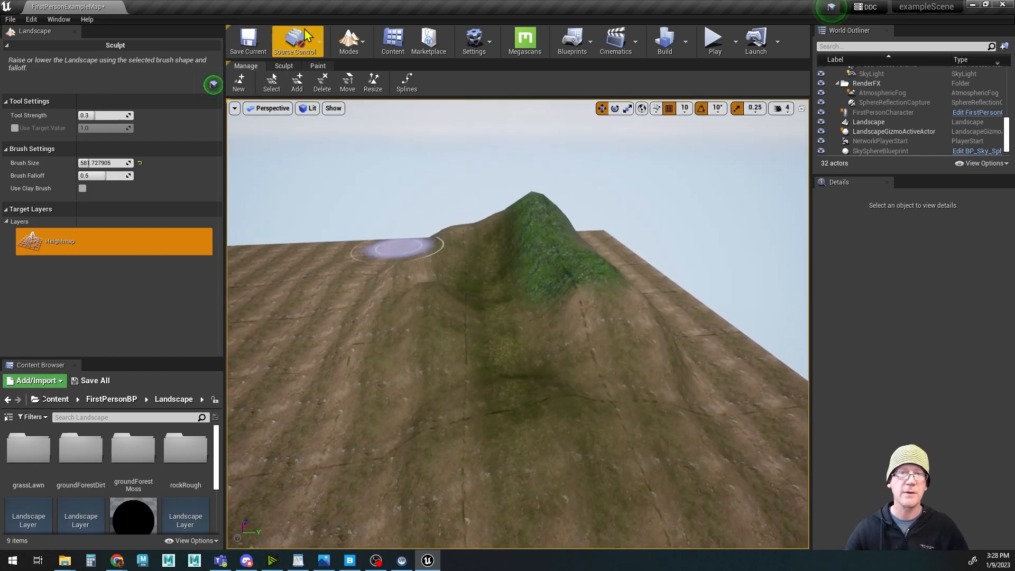
Step: Soften the ridges and bumps of the hill with the Smooth sculpting tool
{"action": "left_click", "coordinate": [284, 67]}
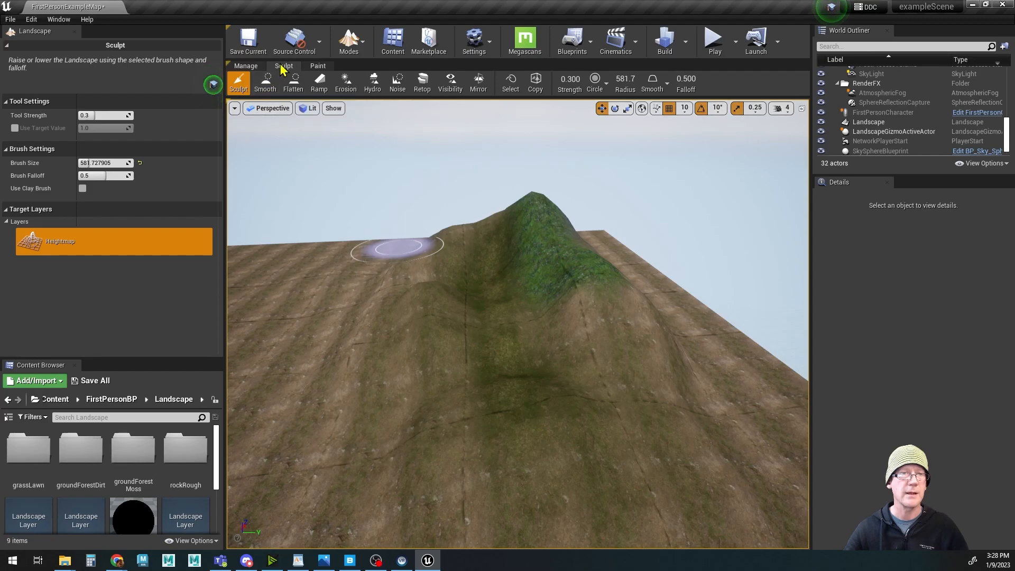
{"action": "left_click", "coordinate": [268, 83]}
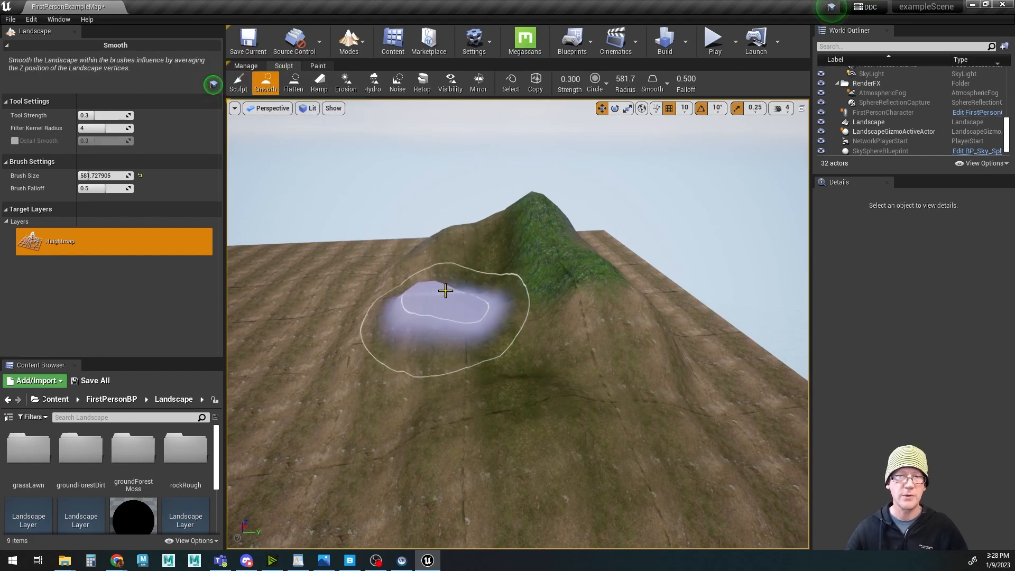
{"action": "left_click_drag", "start_coordinate": [451, 332], "coordinate": [445, 309], "text": "alt"}
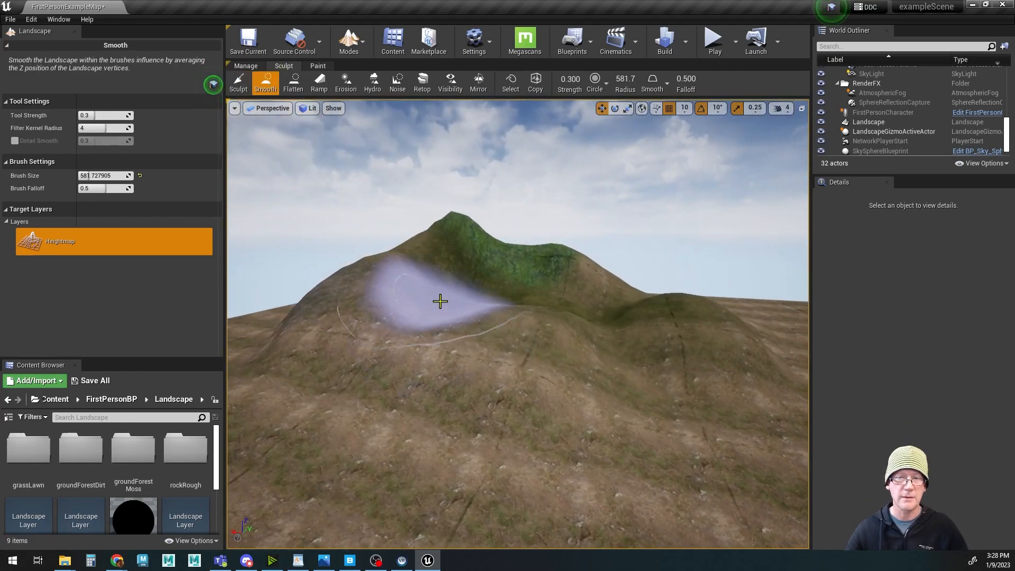
{"action": "left_click_drag", "start_coordinate": [447, 219], "coordinate": [461, 138], "text": "alt"}
{"action": "mouse_move", "coordinate": [422, 227]}
{"action": "left_mouse_down", "text": "alt"}
{"action": "mouse_move", "coordinate": [422, 217]}
{"action": "mouse_move", "coordinate": [421, 226]}
{"action": "left_mouse_up", "text": "alt"}
{"action": "left_click_drag", "start_coordinate": [564, 283], "coordinate": [602, 374], "text": "alt"}
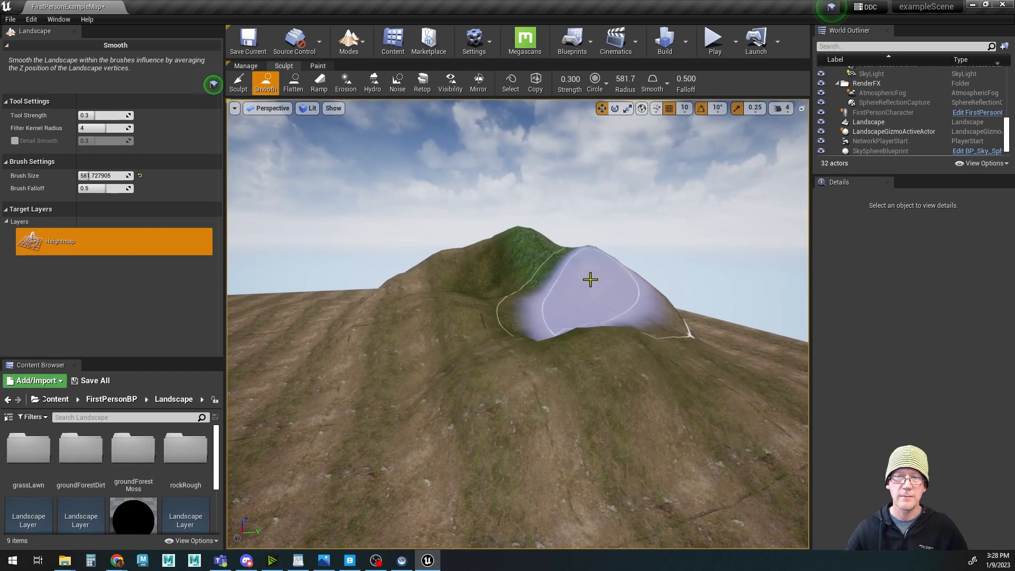
{"action": "left_click_drag", "start_coordinate": [592, 259], "coordinate": [580, 328]}
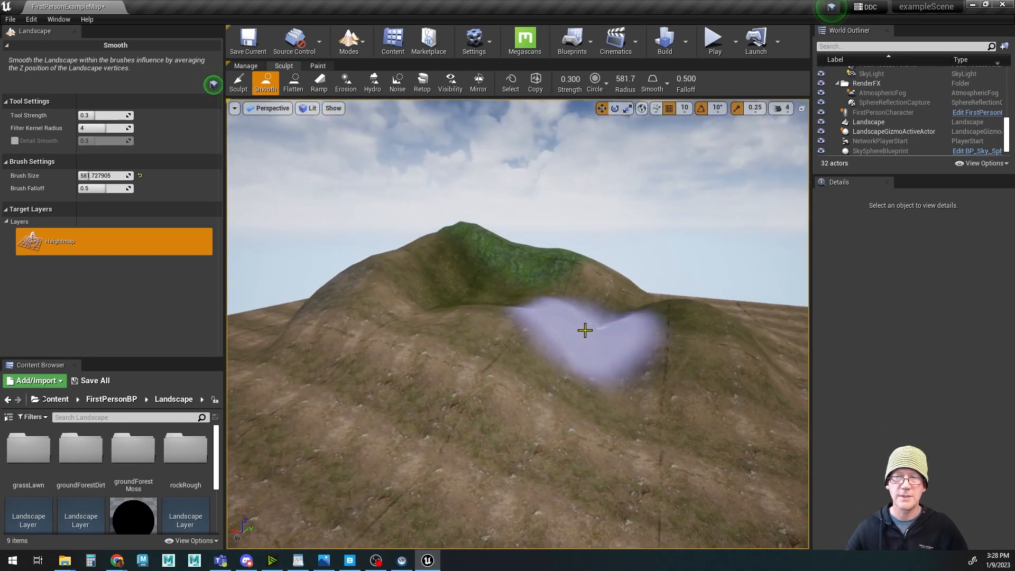
{"action": "left_click_drag", "start_coordinate": [476, 320], "coordinate": [515, 373], "text": "alt"}
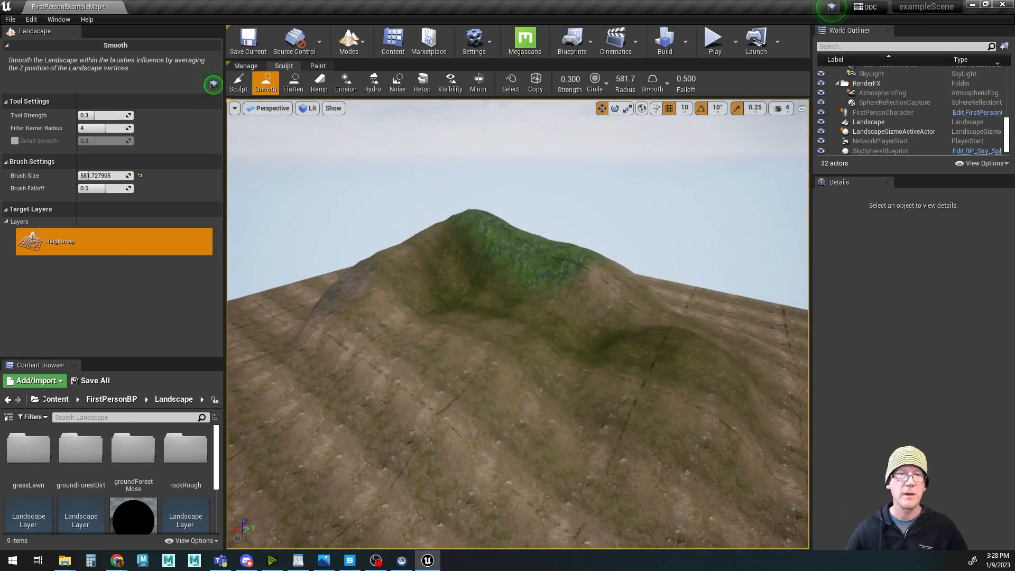
Step: Roughen the hill's crest and slopes with the Erosion tool, with the tool strength lowered to 0.09
{"action": "left_click", "coordinate": [346, 83]}
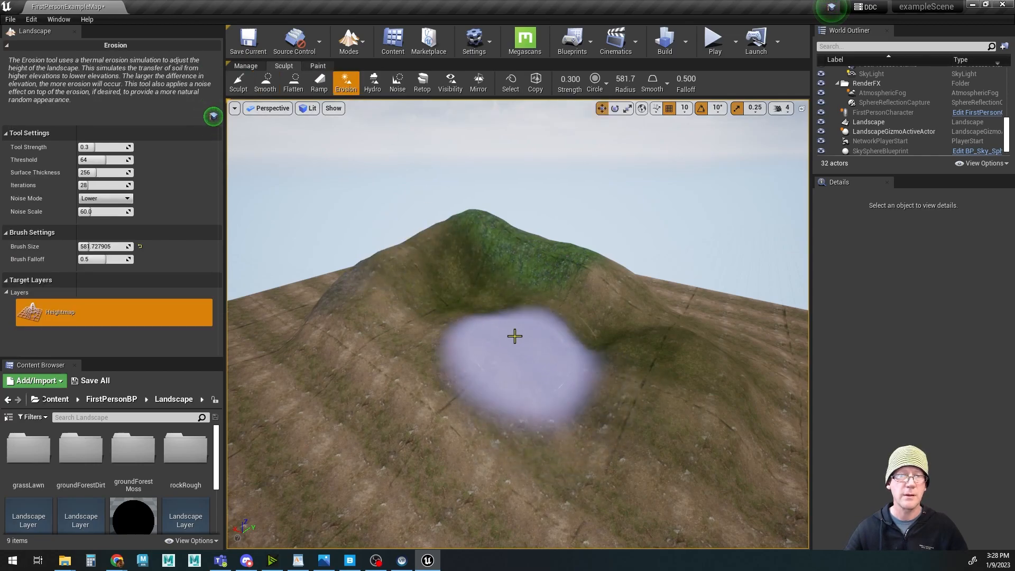
{"action": "mouse_move", "coordinate": [482, 316]}
{"action": "left_mouse_down", "text": "alt"}
{"action": "mouse_move", "coordinate": [644, 301]}
{"action": "mouse_move", "coordinate": [619, 315]}
{"action": "left_mouse_up", "text": "alt"}
{"action": "mouse_move", "coordinate": [619, 315]}
{"action": "left_mouse_down", "text": "alt"}
{"action": "mouse_move", "coordinate": [661, 299]}
{"action": "mouse_move", "coordinate": [648, 323]}
{"action": "left_mouse_up", "text": "alt"}
{"action": "left_click_drag", "start_coordinate": [423, 297], "coordinate": [608, 301], "text": "alt"}
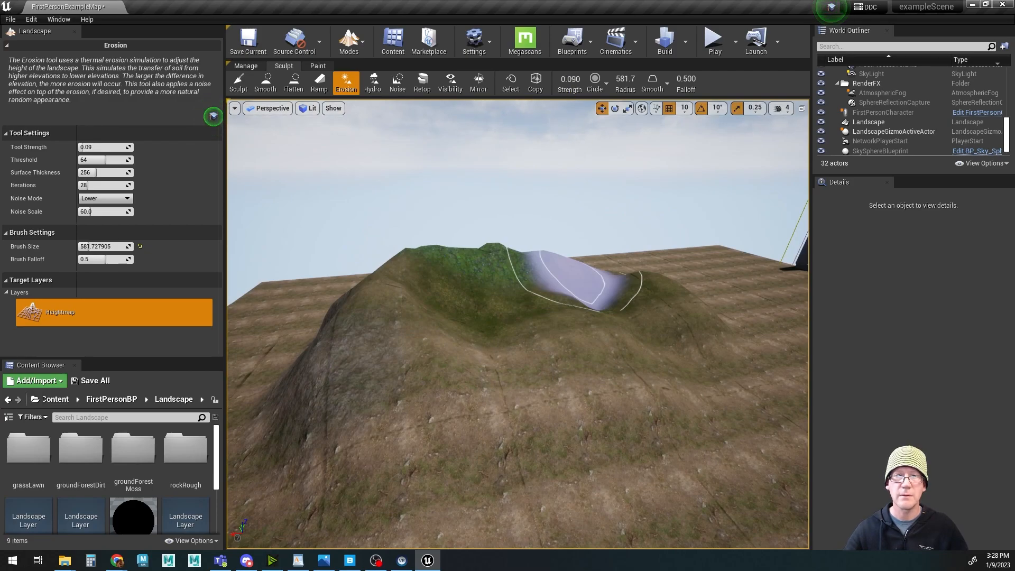
{"action": "left_click_drag", "start_coordinate": [365, 378], "coordinate": [319, 369], "text": "alt"}
{"action": "left_click_drag", "start_coordinate": [379, 339], "coordinate": [507, 383], "text": "alt"}
{"action": "mouse_move", "coordinate": [400, 326]}
{"action": "left_mouse_down", "text": "alt"}
{"action": "mouse_move", "coordinate": [533, 318]}
{"action": "mouse_move", "coordinate": [494, 328]}
{"action": "mouse_move", "coordinate": [523, 338]}
{"action": "mouse_move", "coordinate": [568, 294]}
{"action": "left_mouse_up", "text": "alt"}
{"action": "mouse_move", "coordinate": [641, 327]}
{"action": "left_mouse_down", "text": "alt"}
{"action": "mouse_move", "coordinate": [627, 332]}
{"action": "mouse_move", "coordinate": [577, 312]}
{"action": "mouse_move", "coordinate": [584, 327]}
{"action": "left_mouse_up", "text": "alt"}
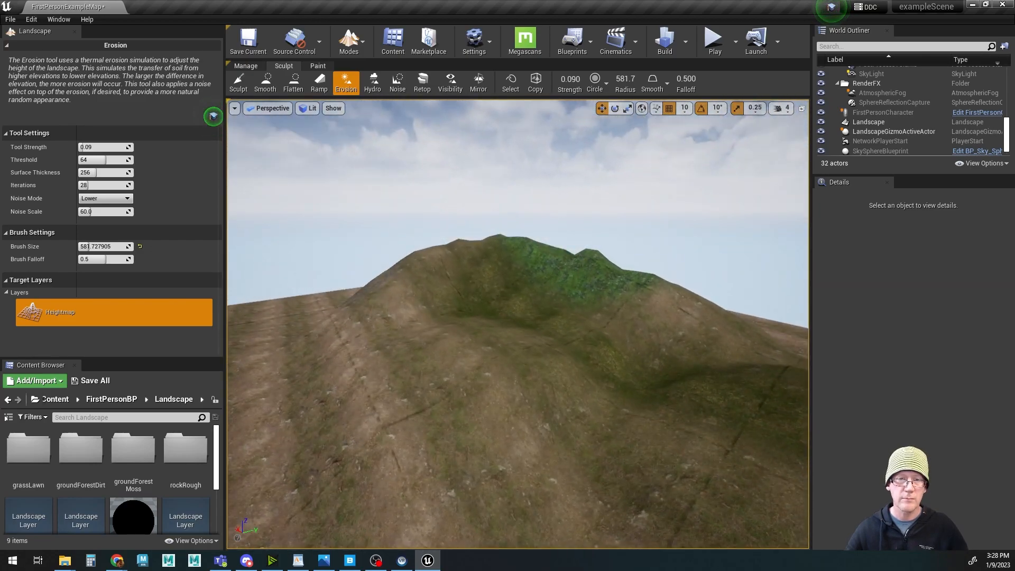
{"action": "scroll", "coordinate": [658, 354], "scroll_direction": "down", "scroll_amount": 4}
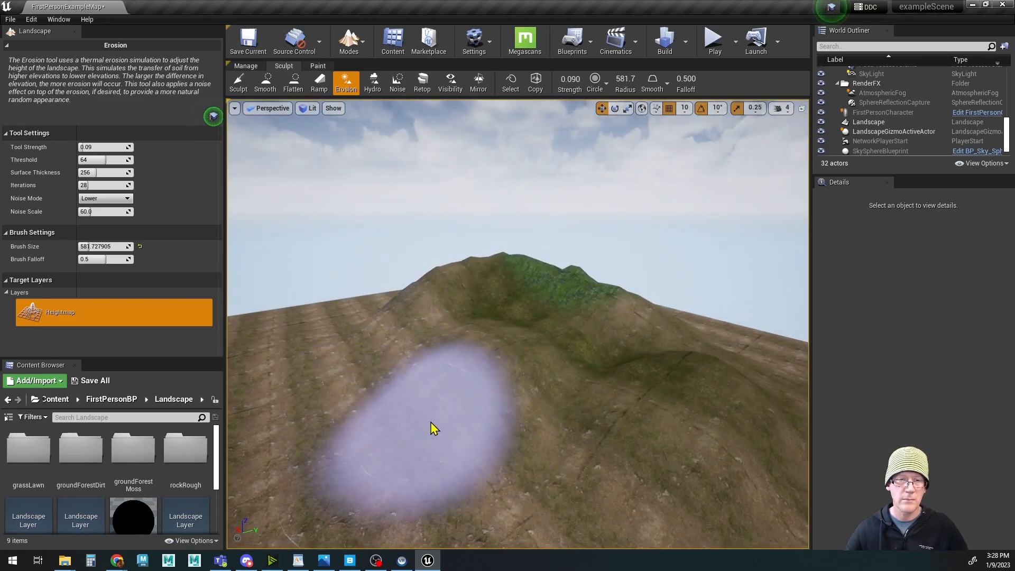
Step: Carve a shallow basin into the flat ground beside the hill with the Sculpt tool at strength 0.09
{"action": "scroll", "coordinate": [683, 376], "scroll_direction": "down", "scroll_amount": 4}
{"action": "left_click_drag", "start_coordinate": [582, 358], "coordinate": [513, 342], "text": "alt"}
{"action": "mouse_move", "coordinate": [312, 414]}
{"action": "left_mouse_down", "text": "alt"}
{"action": "mouse_move", "coordinate": [333, 440]}
{"action": "mouse_move", "coordinate": [311, 404]}
{"action": "left_mouse_up", "text": "alt"}
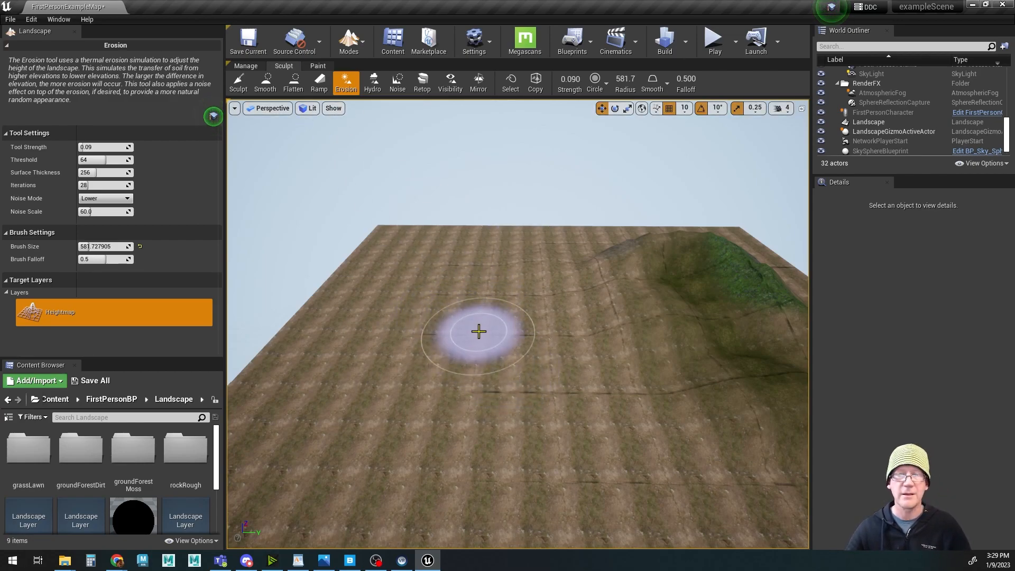
{"action": "left_click", "coordinate": [239, 83]}
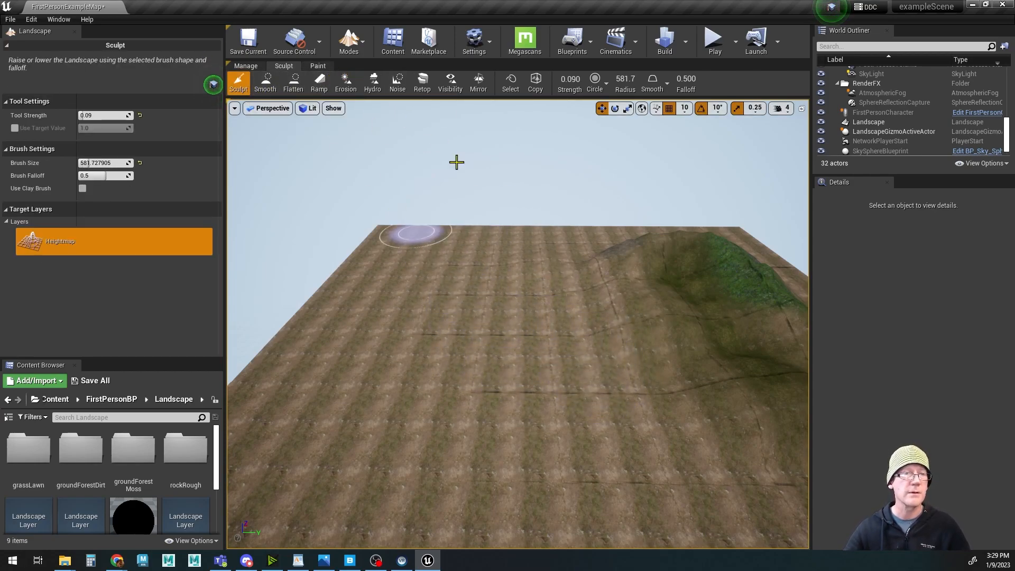
{"action": "mouse_move", "coordinate": [442, 314]}
{"action": "left_mouse_down"}
{"action": "mouse_move", "coordinate": [439, 394]}
{"action": "mouse_move", "coordinate": [456, 322]}
{"action": "mouse_move", "coordinate": [433, 381]}
{"action": "mouse_move", "coordinate": [497, 413]}
{"action": "mouse_move", "coordinate": [474, 346]}
{"action": "mouse_move", "coordinate": [474, 357]}
{"action": "left_mouse_up"}
{"action": "left_click_drag", "start_coordinate": [473, 420], "coordinate": [470, 462], "text": "alt"}
{"action": "scroll", "coordinate": [417, 429], "scroll_direction": "down", "scroll_amount": 2}
{"action": "mouse_move", "coordinate": [417, 428]}
{"action": "left_mouse_down", "text": "alt"}
{"action": "mouse_move", "coordinate": [425, 431]}
{"action": "mouse_move", "coordinate": [412, 457]}
{"action": "left_mouse_up", "text": "alt"}
{"action": "left_click_drag", "start_coordinate": [553, 403], "coordinate": [529, 413], "text": "alt"}
{"action": "middle_click_drag", "start_coordinate": [529, 412], "coordinate": [569, 380], "text": "alt"}
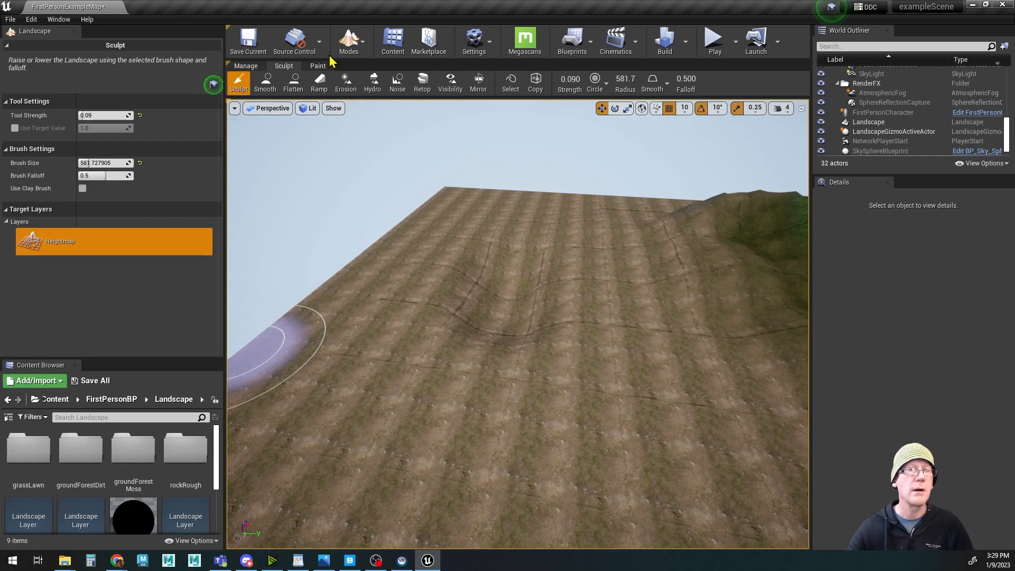
Step: Show the Place Actors panel and switch from Landscape mode to Select mode
{"action": "left_click", "coordinate": [363, 48]}
{"action": "left_click", "coordinate": [365, 46]}
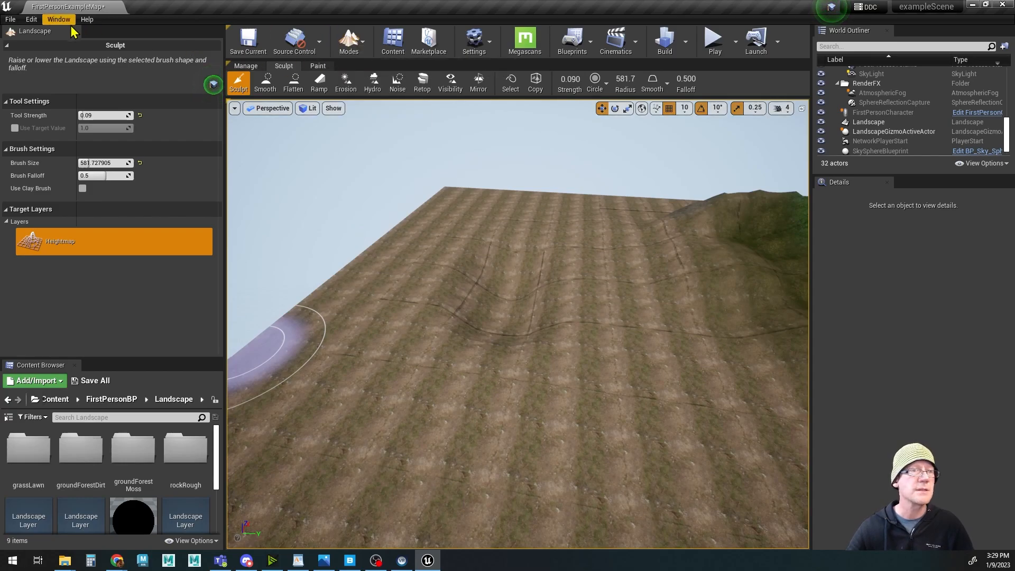
{"action": "left_click", "coordinate": [65, 21]}
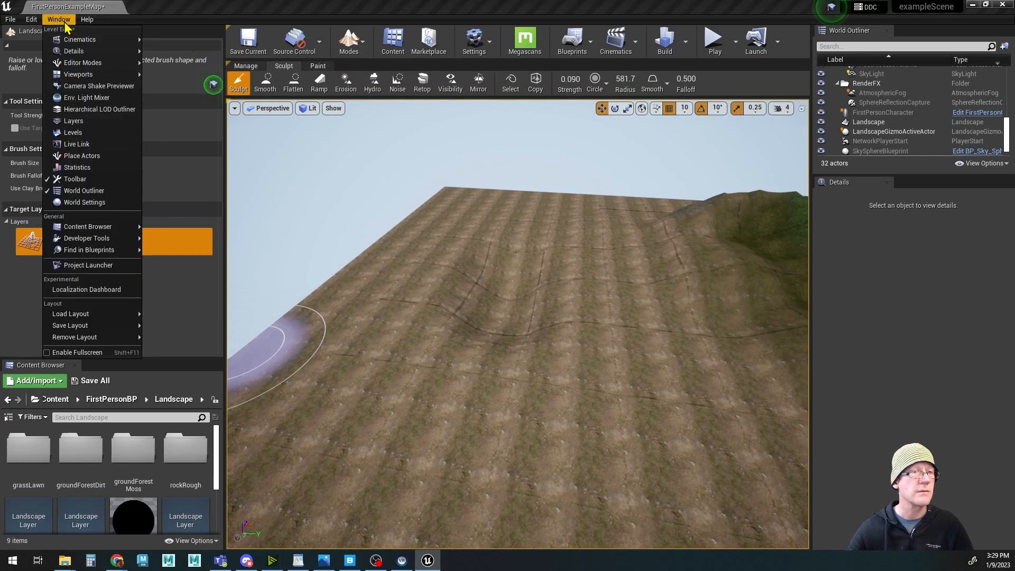
{"action": "left_click", "coordinate": [74, 156]}
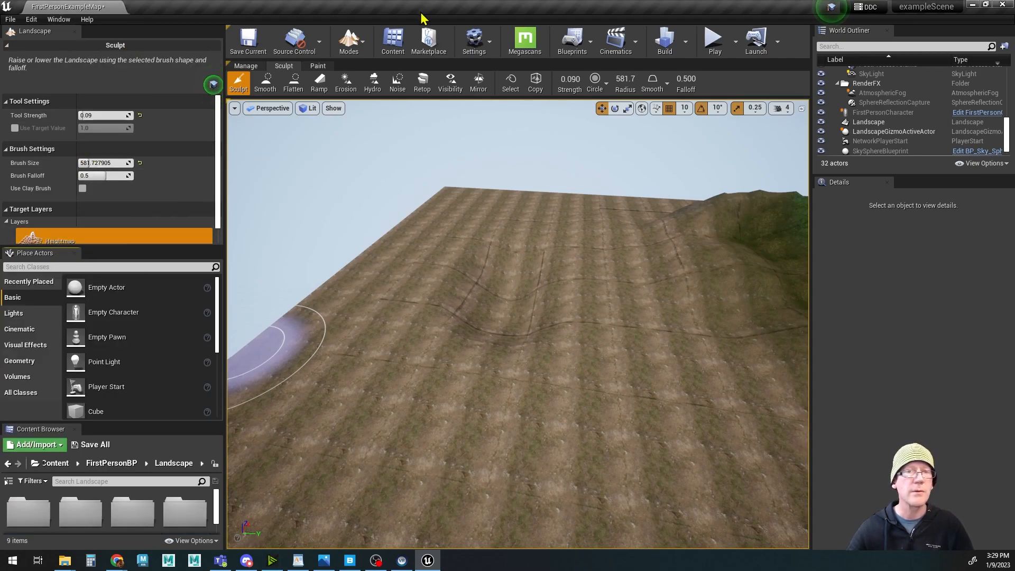
{"action": "left_click", "coordinate": [362, 40]}
{"action": "left_click", "coordinate": [361, 70]}
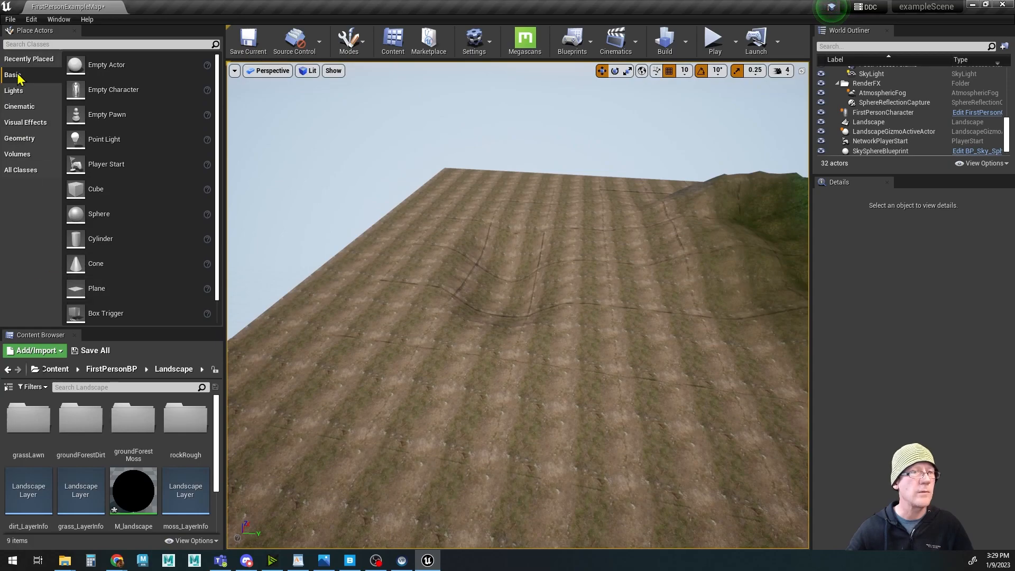
Step: Place a Box geometry brush inside the sculpted basin
{"action": "left_click", "coordinate": [20, 139]}
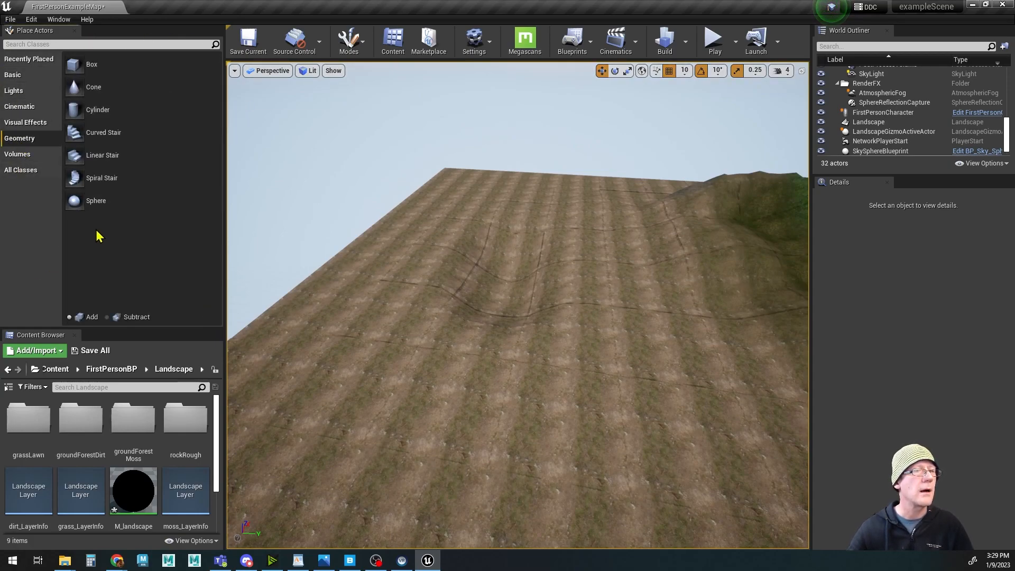
{"action": "left_click", "coordinate": [19, 78]}
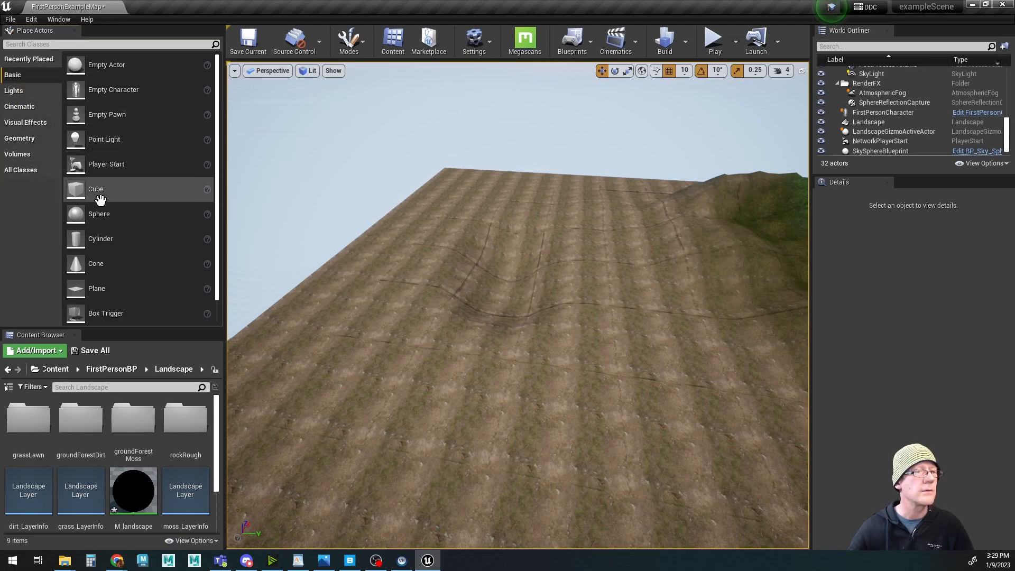
{"action": "left_click", "coordinate": [22, 140]}
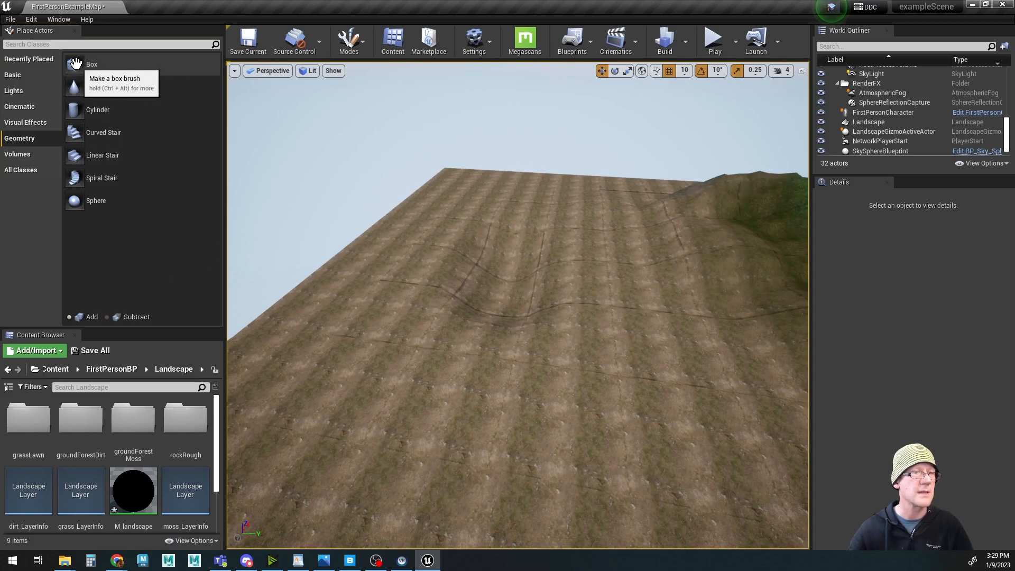
{"action": "mouse_move", "coordinate": [486, 267]}
{"action": "right_mouse_down"}
{"action": "mouse_move", "coordinate": [512, 266]}
{"action": "mouse_move", "coordinate": [472, 267]}
{"action": "right_mouse_up"}
{"action": "left_click_drag", "start_coordinate": [81, 64], "coordinate": [444, 262]}
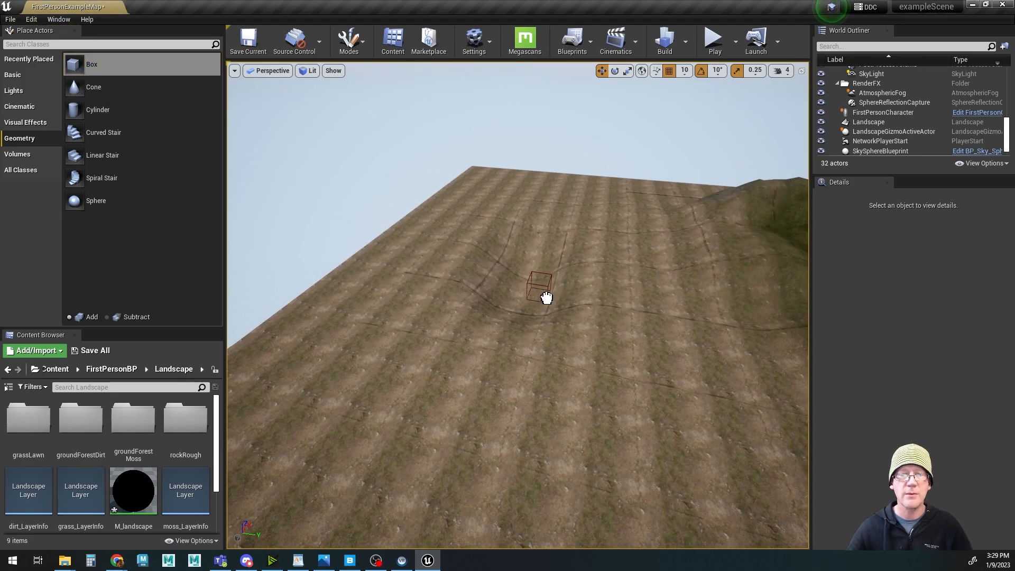
{"action": "left_click_drag", "start_coordinate": [549, 298], "coordinate": [550, 297]}
Step: Scale the box brush to 11.25 in X and 6.75 in Y so that it fills the basin
{"action": "mouse_move", "coordinate": [323, 350]}
{"action": "left_mouse_down", "text": "alt"}
{"action": "mouse_move", "coordinate": [418, 378]}
{"action": "mouse_move", "coordinate": [508, 365]}
{"action": "left_mouse_up", "text": "alt"}
{"action": "mouse_move", "coordinate": [454, 334]}
{"action": "left_mouse_down", "text": "alt"}
{"action": "mouse_move", "coordinate": [505, 344]}
{"action": "mouse_move", "coordinate": [338, 350]}
{"action": "left_mouse_up", "text": "alt"}
{"action": "key", "text": "r"}
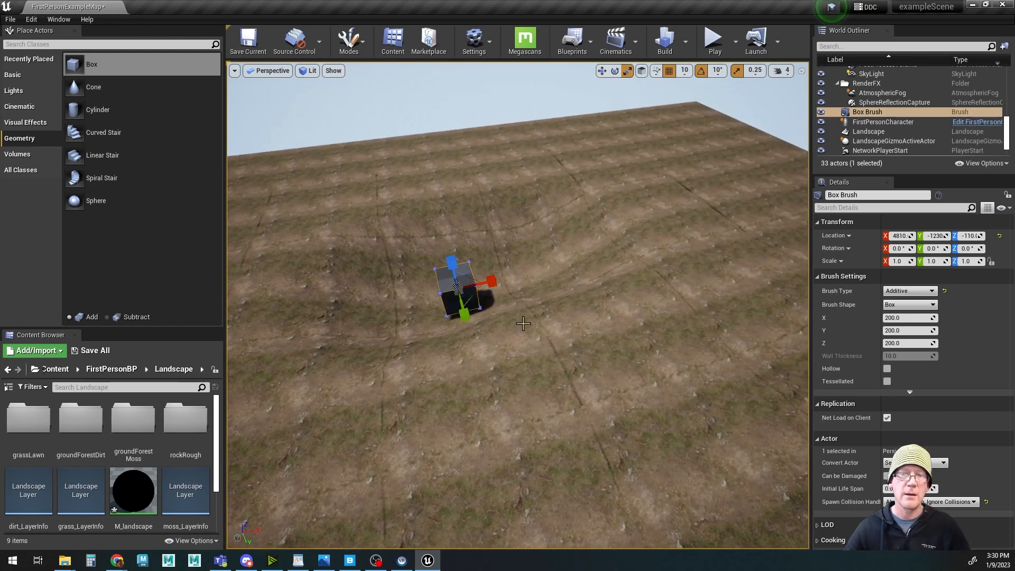
{"action": "left_click_drag", "start_coordinate": [492, 281], "coordinate": [405, 305]}
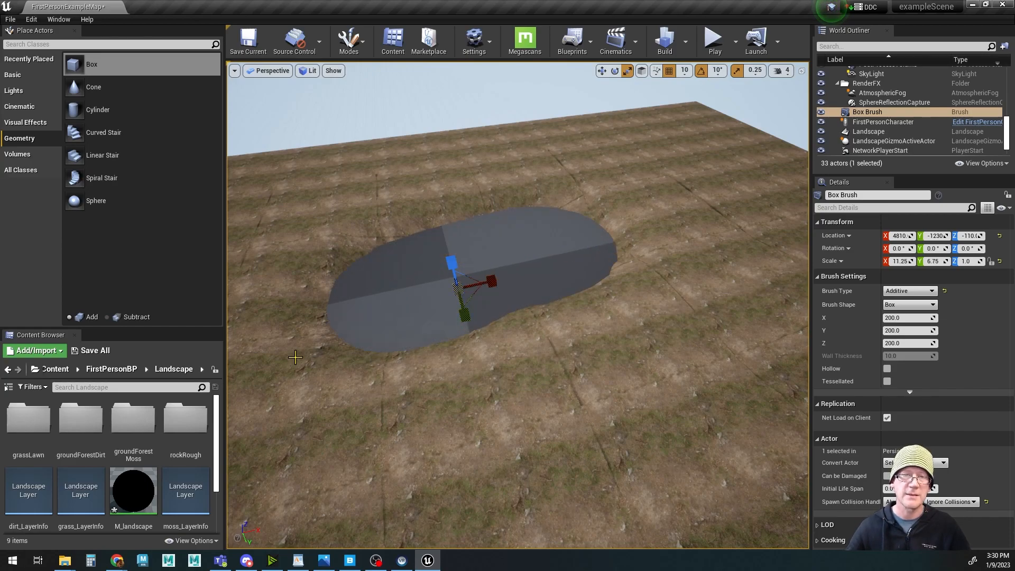
{"action": "mouse_move", "coordinate": [450, 399]}
{"action": "left_mouse_down", "text": "alt"}
{"action": "mouse_move", "coordinate": [597, 351]}
{"action": "mouse_move", "coordinate": [608, 278]}
{"action": "mouse_move", "coordinate": [590, 343]}
{"action": "mouse_move", "coordinate": [476, 389]}
{"action": "left_mouse_up", "text": "alt"}
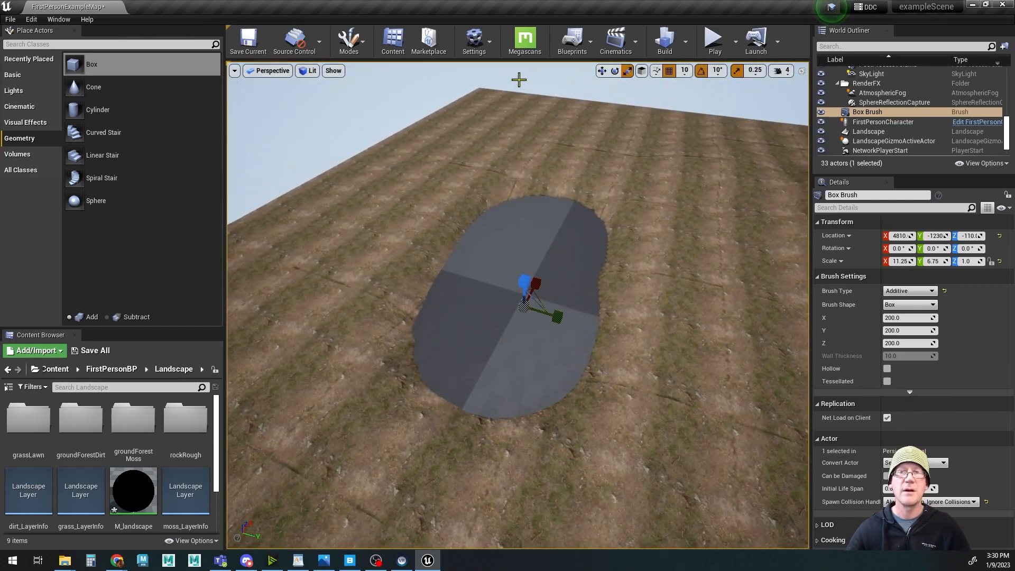
{"action": "left_click_drag", "start_coordinate": [521, 366], "coordinate": [478, 338], "text": "alt"}
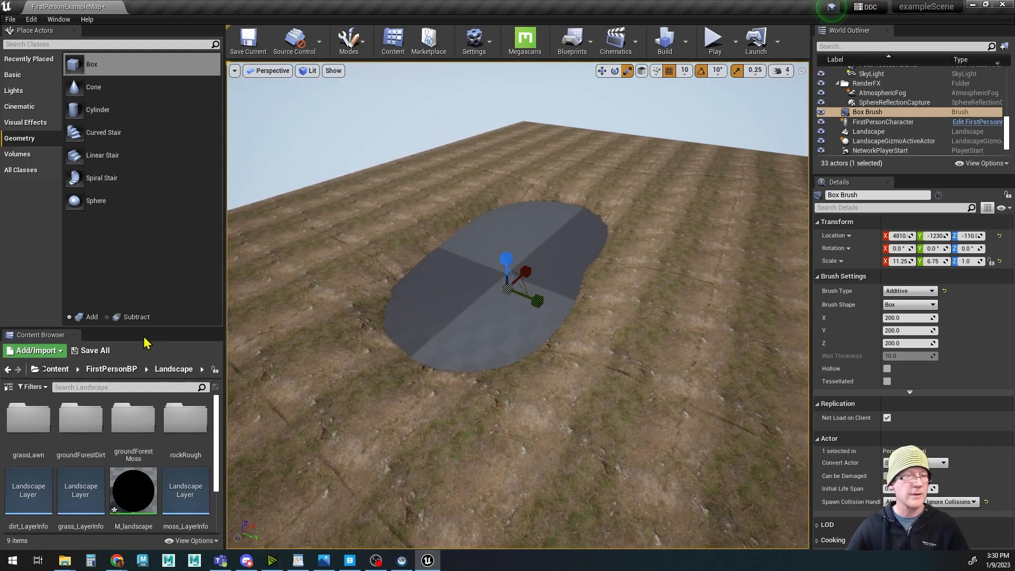
Step: Apply the M_Water_Lake material from the StarterContent Materials folder to the top face of the box brush
{"action": "left_click_drag", "start_coordinate": [156, 328], "coordinate": [157, 240]}
{"action": "left_click", "coordinate": [109, 282]}
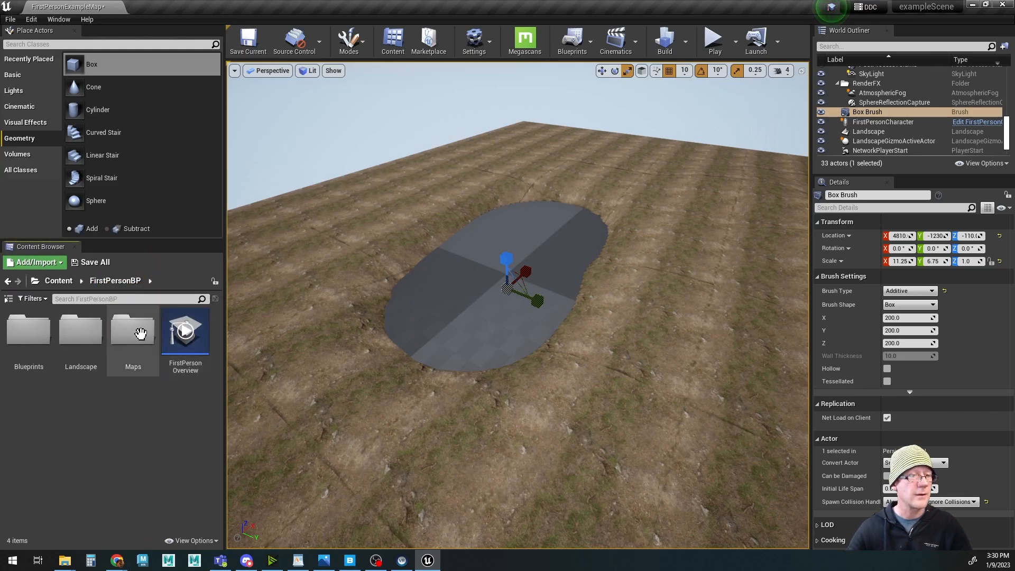
{"action": "left_click", "coordinate": [53, 282]}
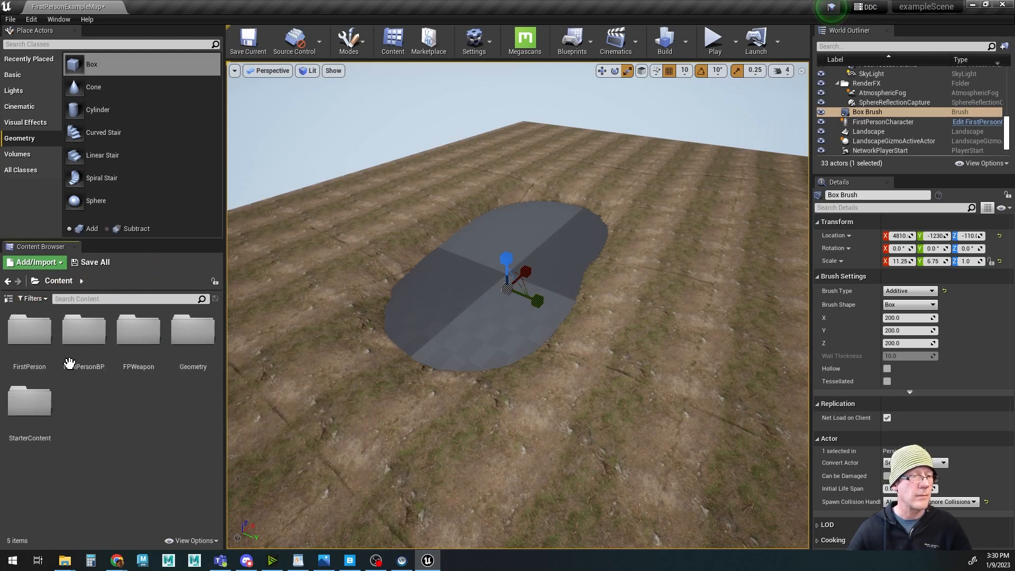
{"action": "double_click", "coordinate": [28, 406]}
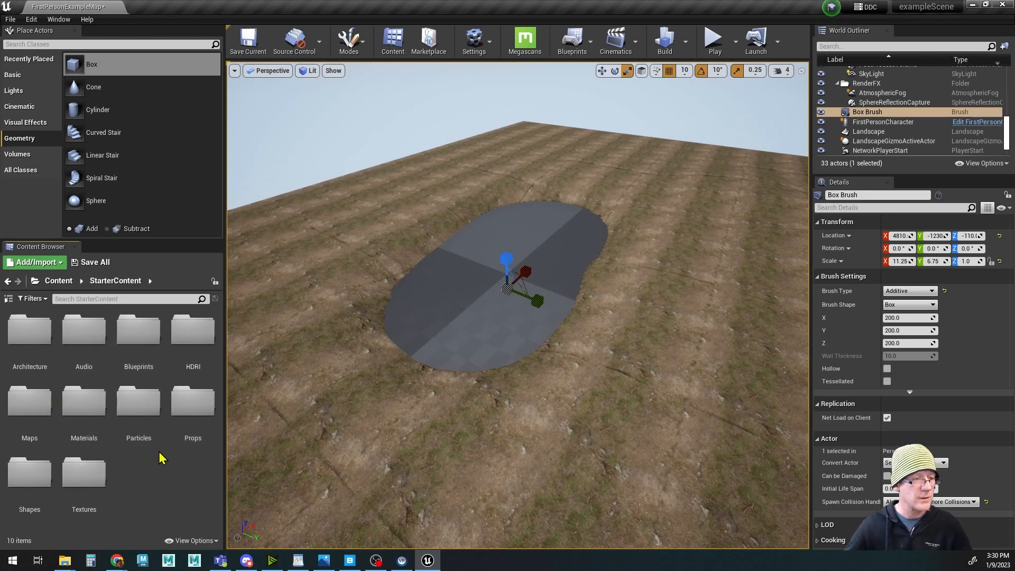
{"action": "double_click", "coordinate": [84, 405]}
{"action": "scroll", "coordinate": [131, 430], "scroll_direction": "down", "scroll_amount": 15}
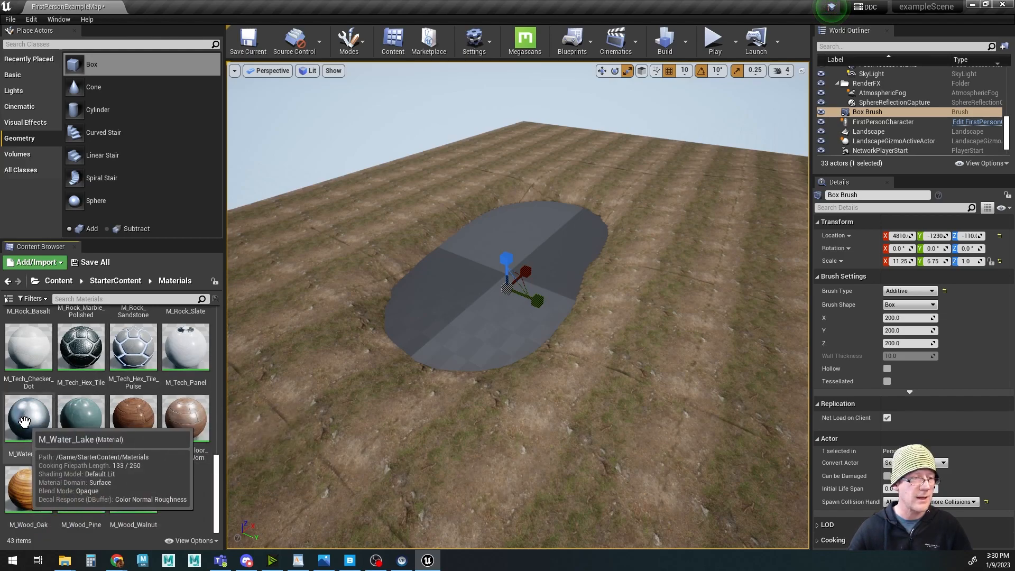
{"action": "mouse_move", "coordinate": [24, 421]}
{"action": "left_mouse_down"}
{"action": "mouse_move", "coordinate": [442, 347]}
{"action": "mouse_move", "coordinate": [478, 283]}
{"action": "mouse_move", "coordinate": [490, 335]}
{"action": "left_mouse_up"}
{"action": "right_click_drag", "start_coordinate": [490, 336], "coordinate": [489, 318]}
{"action": "mouse_move", "coordinate": [490, 317]}
{"action": "left_mouse_down", "text": "alt"}
{"action": "mouse_move", "coordinate": [521, 365]}
{"action": "mouse_move", "coordinate": [532, 351]}
{"action": "mouse_move", "coordinate": [515, 323]}
{"action": "mouse_move", "coordinate": [523, 333]}
{"action": "left_mouse_up", "text": "alt"}
{"action": "left_click_drag", "start_coordinate": [603, 373], "coordinate": [581, 370], "text": "alt"}
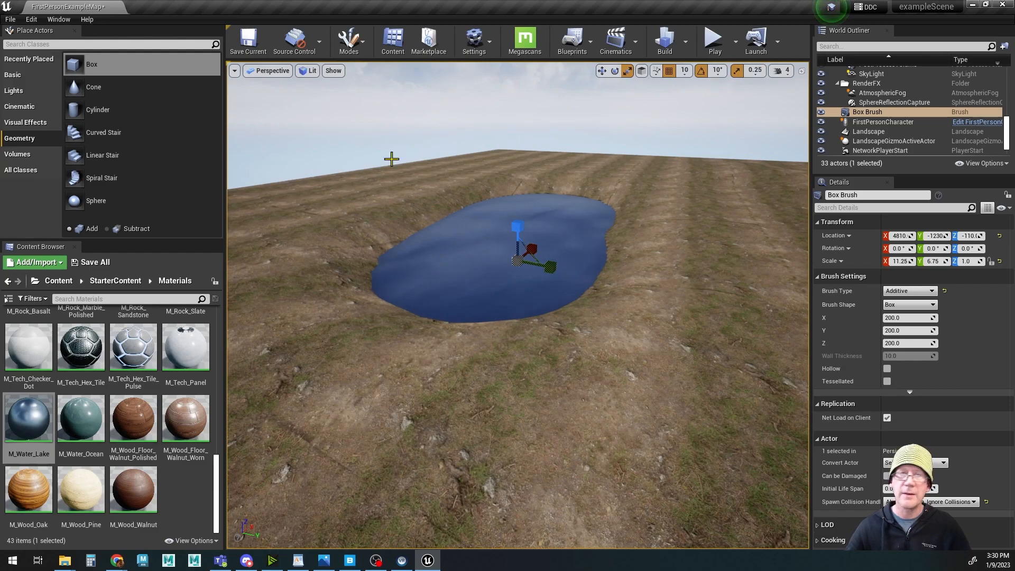
Step: Select the water surface and apply a texture scale of 4.0 in both U and V
{"action": "left_click", "coordinate": [464, 264]}
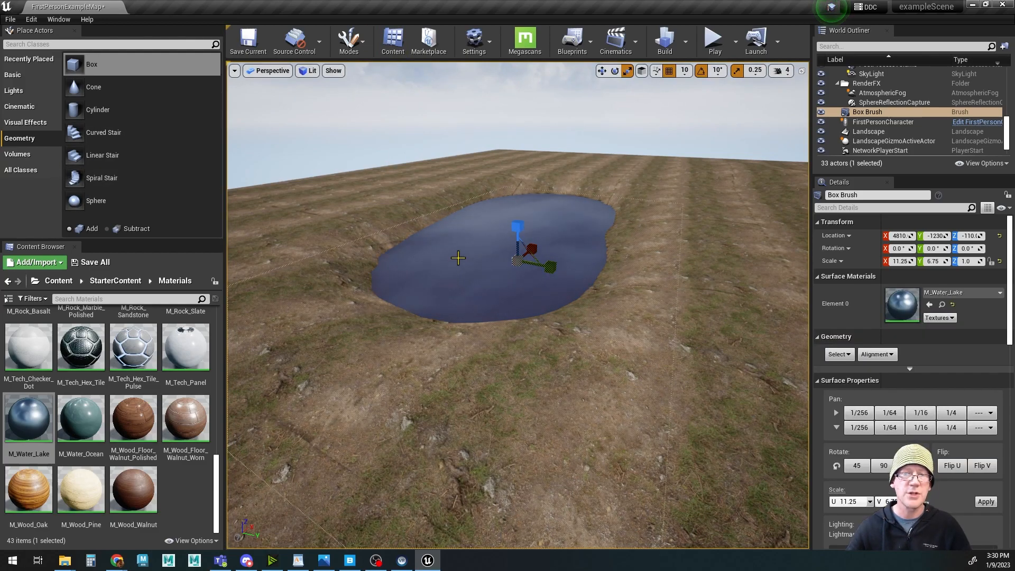
{"action": "left_click_drag", "start_coordinate": [525, 285], "coordinate": [533, 302], "text": "alt"}
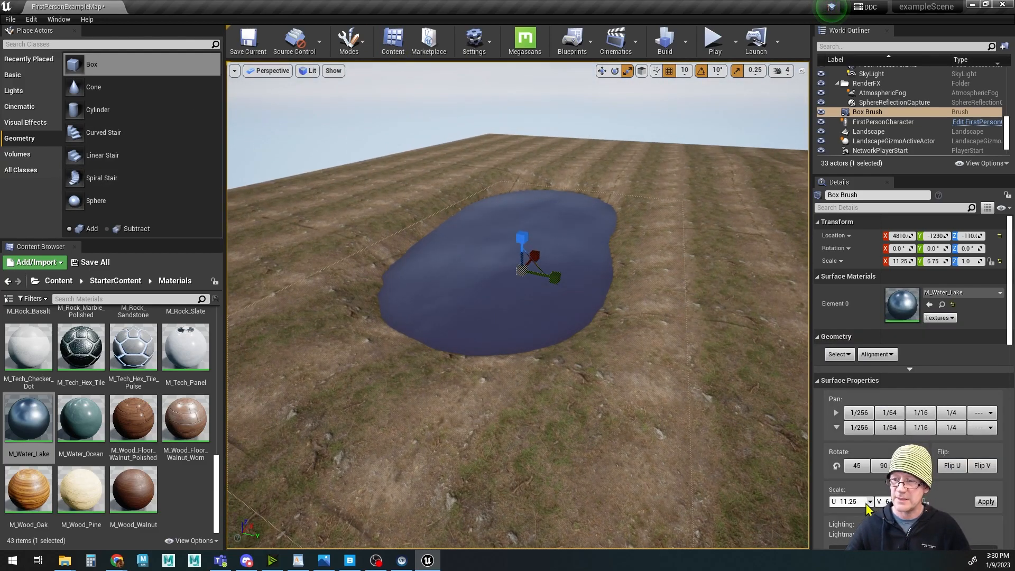
{"action": "left_click_drag", "start_coordinate": [640, 432], "coordinate": [622, 400], "text": "alt"}
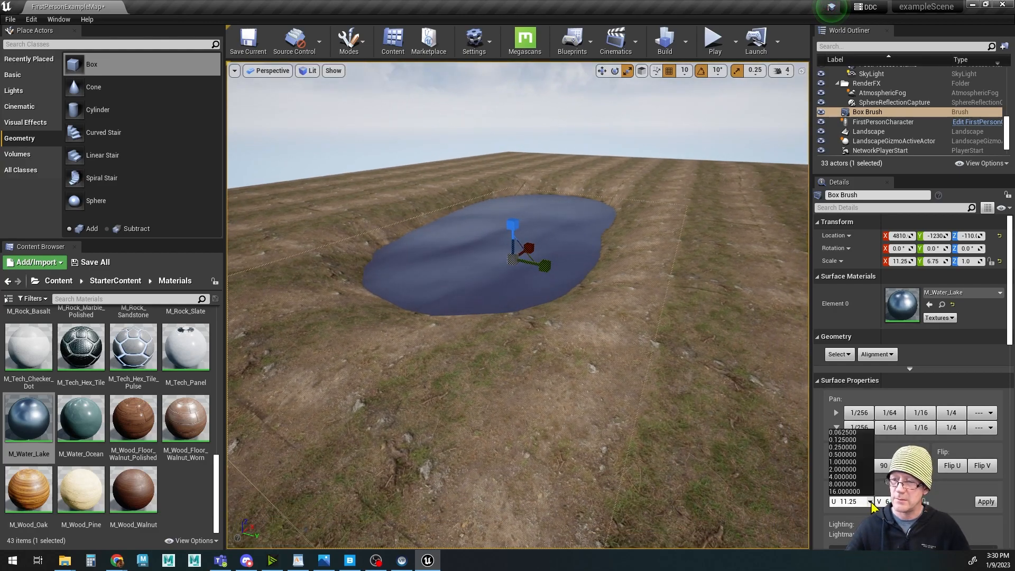
{"action": "left_click", "coordinate": [843, 477]}
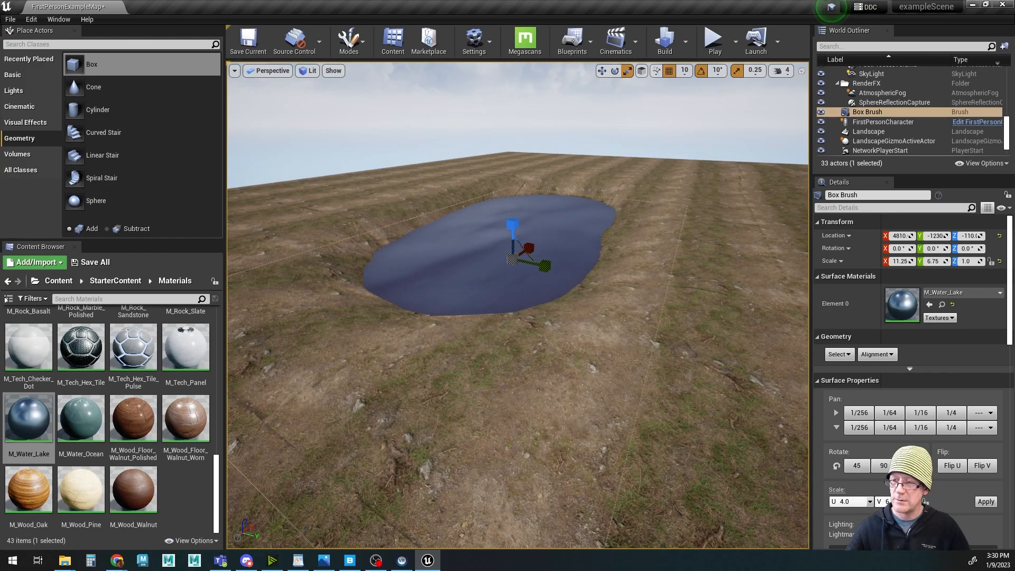
{"action": "left_click", "coordinate": [921, 501]}
{"action": "left_click", "coordinate": [882, 476]}
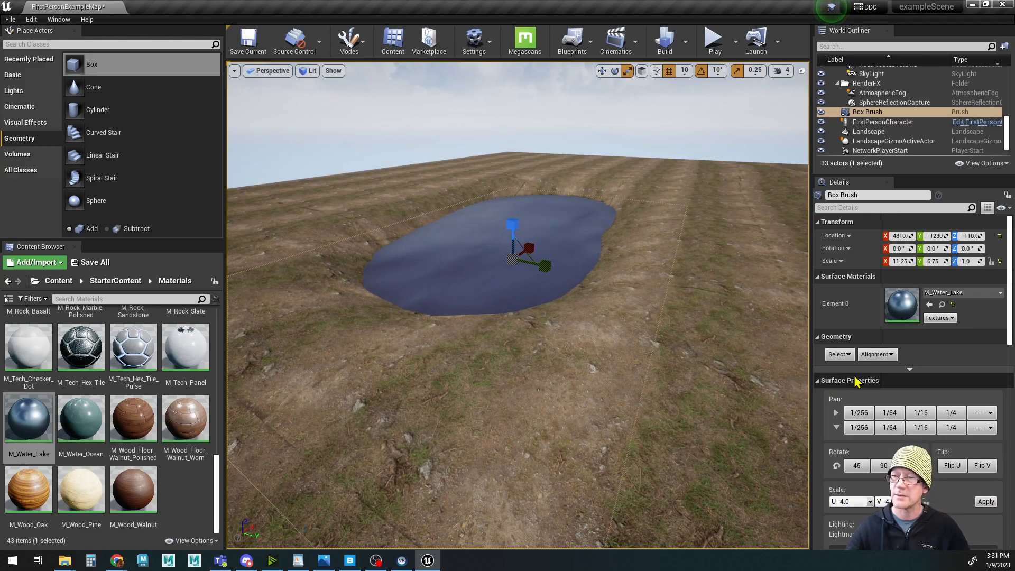
{"action": "left_click", "coordinate": [984, 501]}
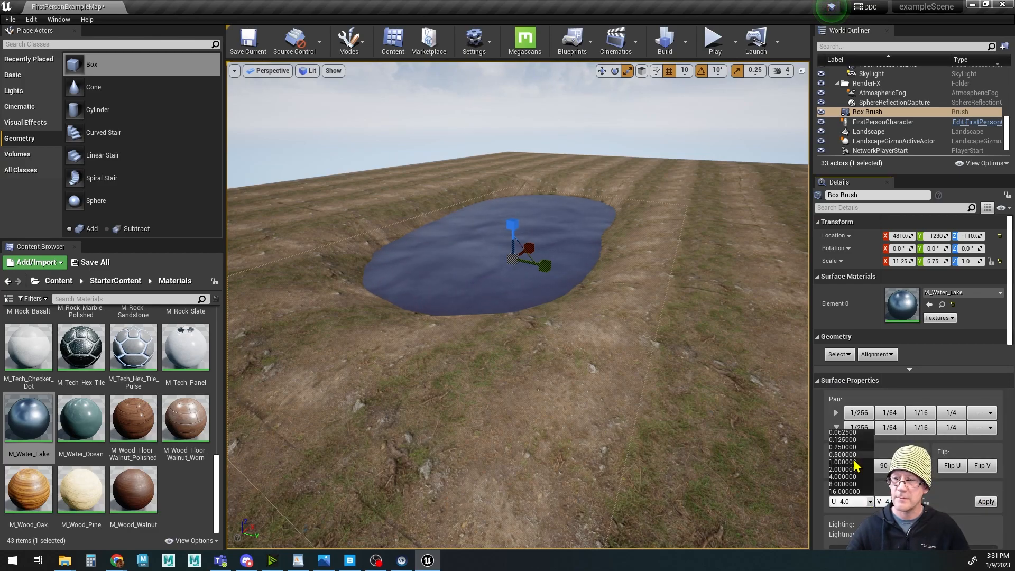
Step: Change the water surface's texture scale to 2.0 in both U and V and apply it
{"action": "left_click", "coordinate": [846, 469]}
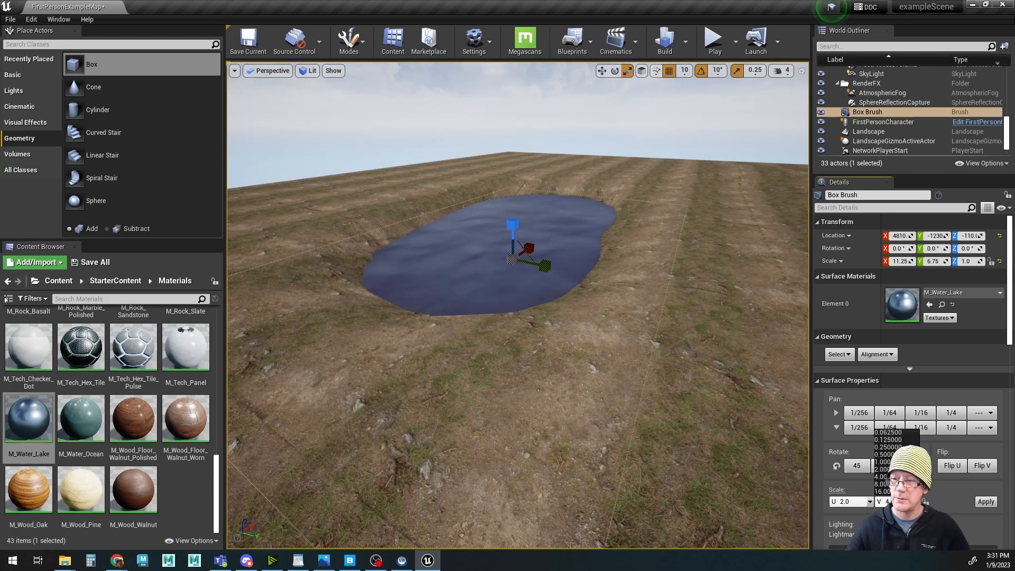
{"action": "left_click", "coordinate": [888, 469]}
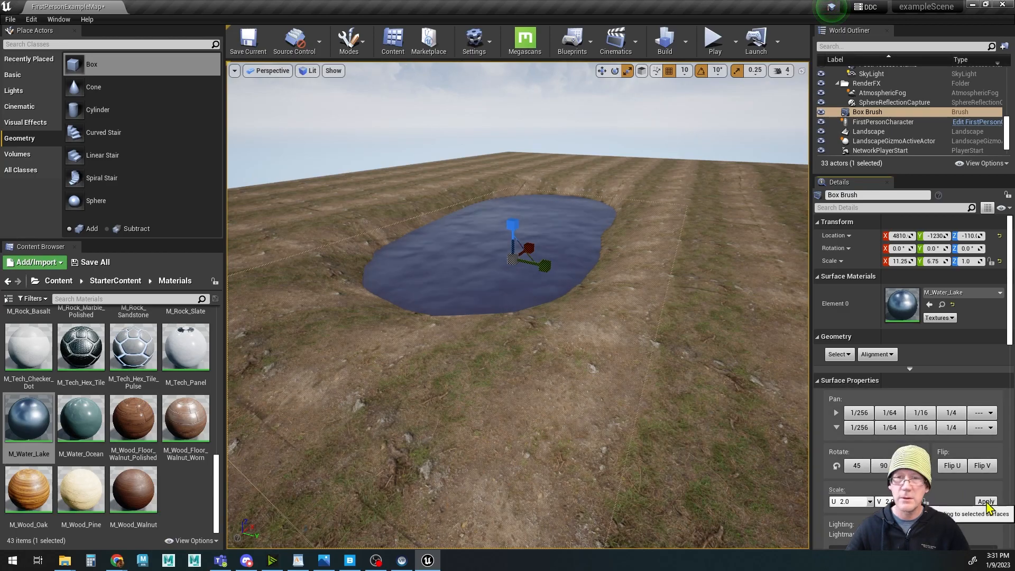
{"action": "left_click_drag", "start_coordinate": [599, 401], "coordinate": [645, 388], "text": "alt"}
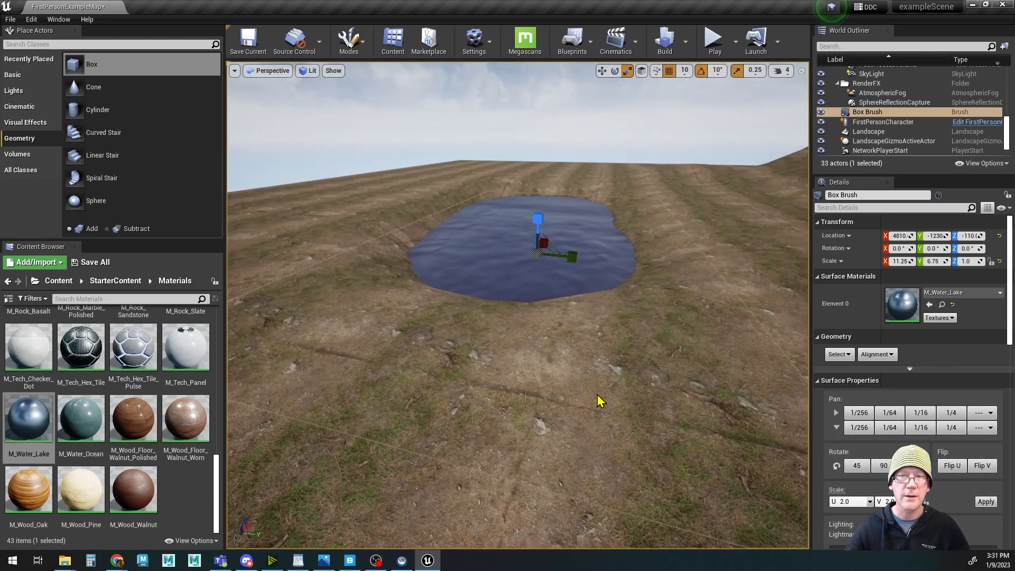
Step: Examine the lake's water surface and its shoreline from several angles and distances
{"action": "left_click_drag", "start_coordinate": [534, 401], "coordinate": [504, 407], "text": "alt"}
{"action": "right_click_drag", "start_coordinate": [457, 391], "coordinate": [503, 389], "text": "alt"}
{"action": "left_click_drag", "start_coordinate": [503, 390], "coordinate": [492, 383], "text": "alt"}
{"action": "right_click_drag", "start_coordinate": [550, 385], "coordinate": [460, 385], "text": "alt"}
{"action": "middle_click_drag", "start_coordinate": [712, 391], "coordinate": [726, 409], "text": "alt"}
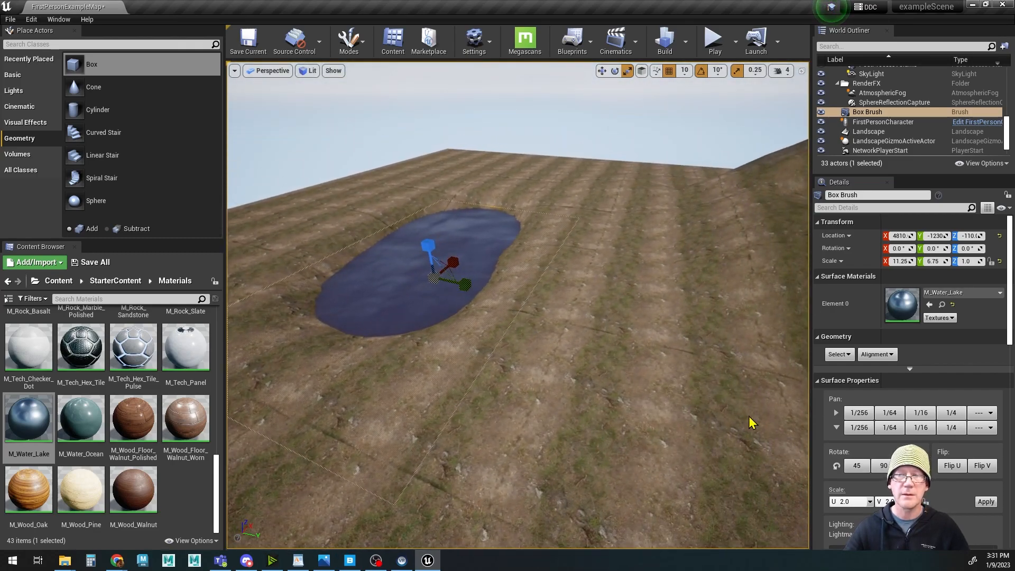
{"action": "mouse_move", "coordinate": [517, 347]}
{"action": "left_mouse_down", "text": "alt"}
{"action": "mouse_move", "coordinate": [621, 359]}
{"action": "mouse_move", "coordinate": [412, 358]}
{"action": "left_mouse_up", "text": "alt"}
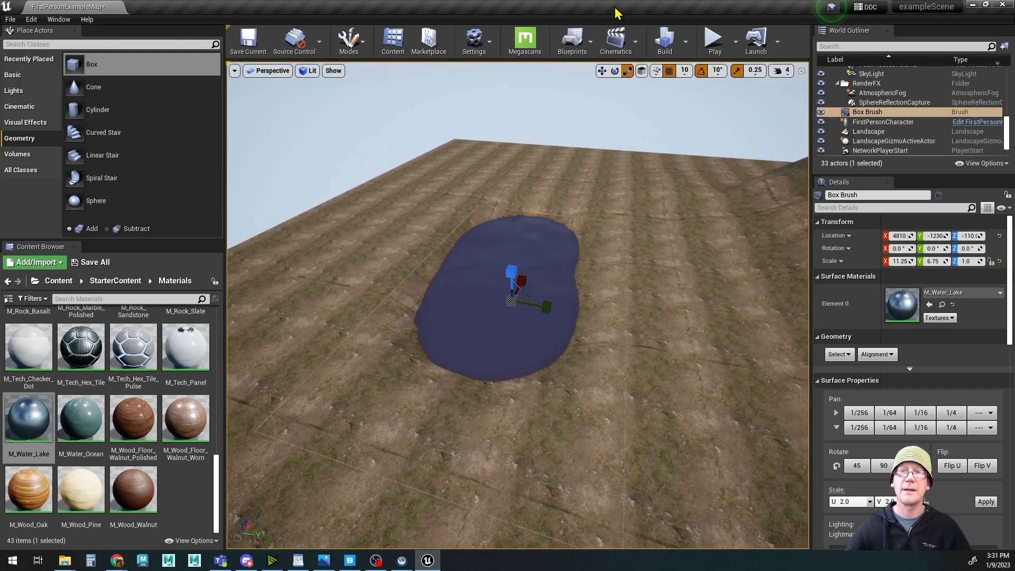
{"action": "left_click_drag", "start_coordinate": [595, 311], "coordinate": [582, 304], "text": "alt"}
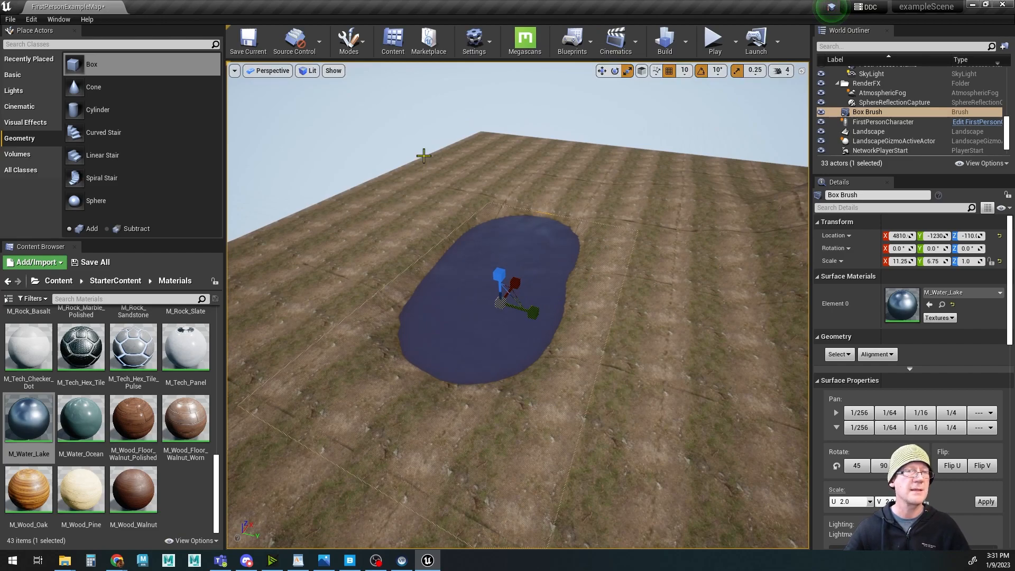
Step: Select the landscape and switch back to Landscape mode
{"action": "left_click", "coordinate": [365, 45]}
{"action": "left_click", "coordinate": [374, 78]}
{"action": "left_click", "coordinate": [414, 189]}
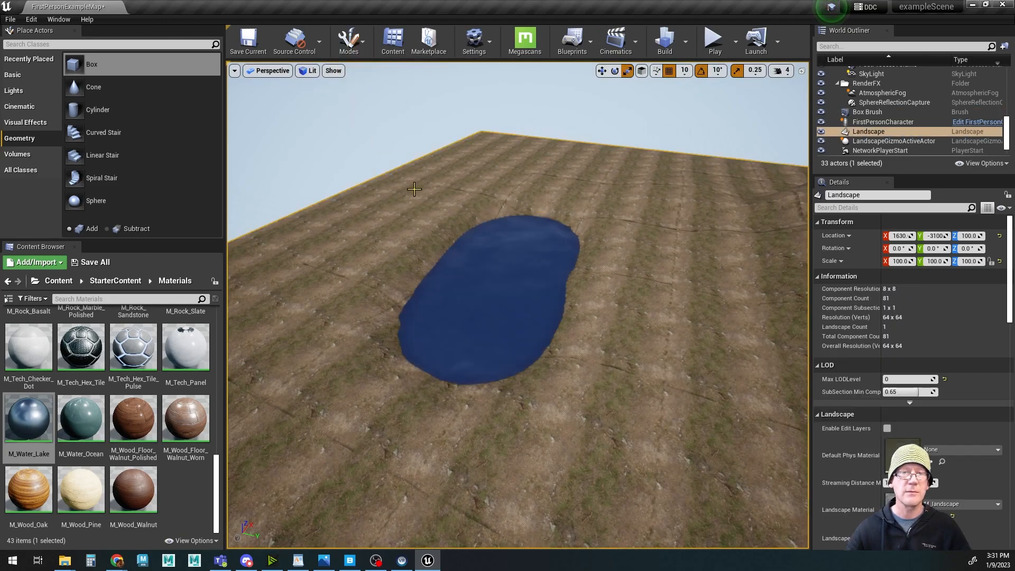
{"action": "left_click_drag", "start_coordinate": [554, 276], "coordinate": [474, 78], "text": "alt"}
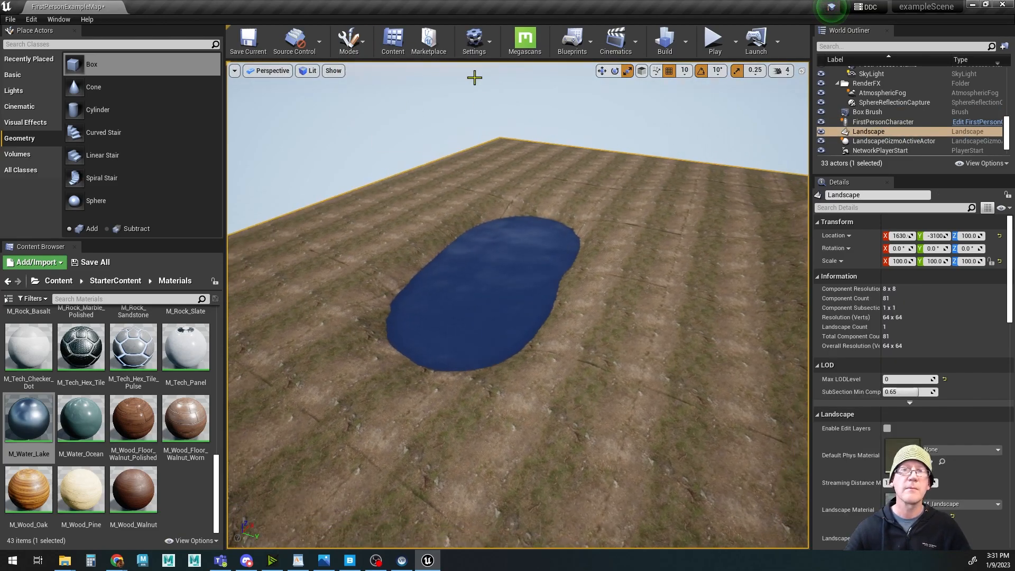
{"action": "left_click", "coordinate": [365, 47]}
{"action": "left_click", "coordinate": [365, 93]}
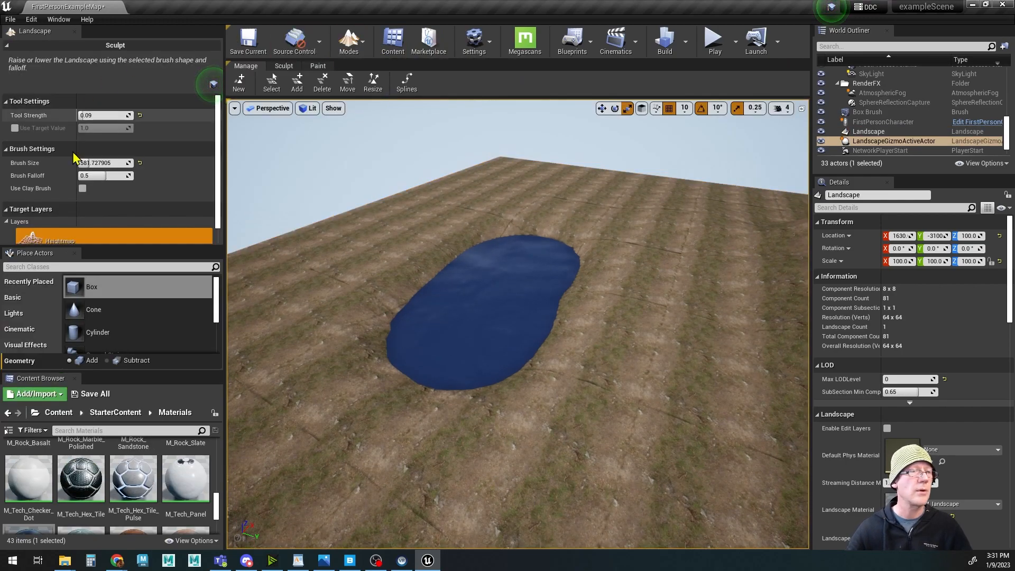
Step: Paint patches of the rock layer along the lake's shore with a brush size reduced to about 307, then about 249
{"action": "left_click", "coordinate": [318, 66]}
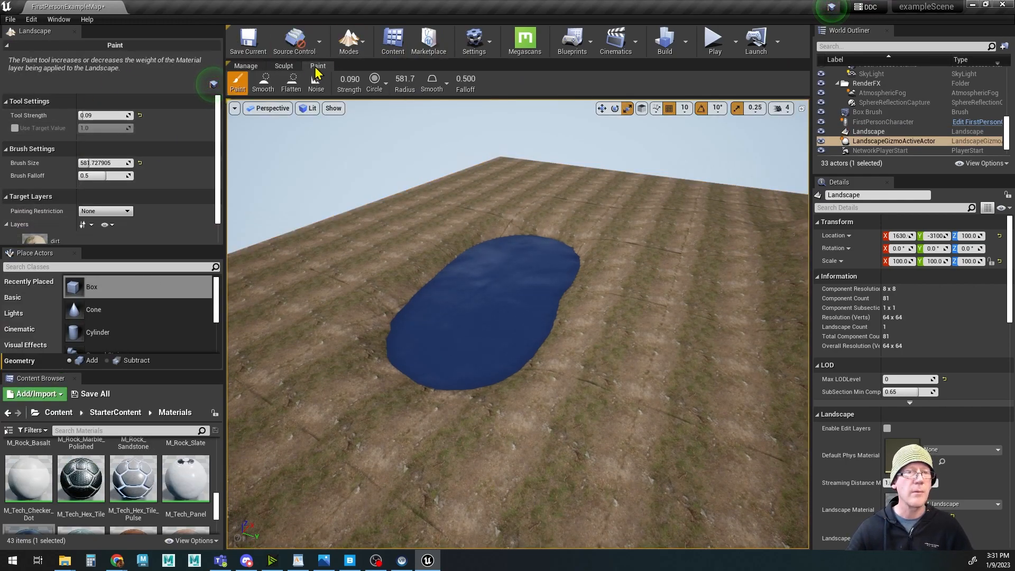
{"action": "left_click", "coordinate": [75, 258]}
{"action": "scroll", "coordinate": [141, 270], "scroll_direction": "down", "scroll_amount": 1}
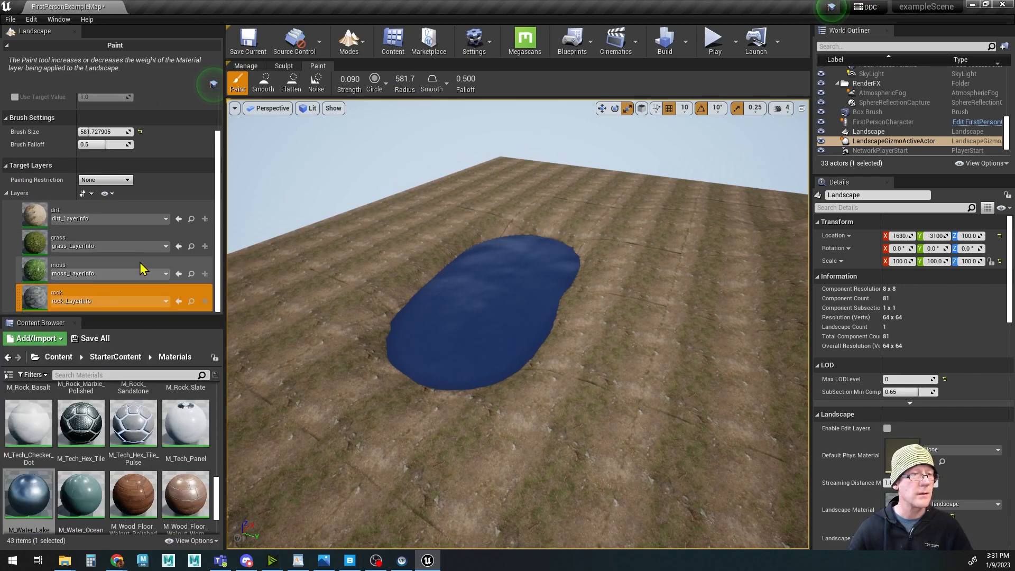
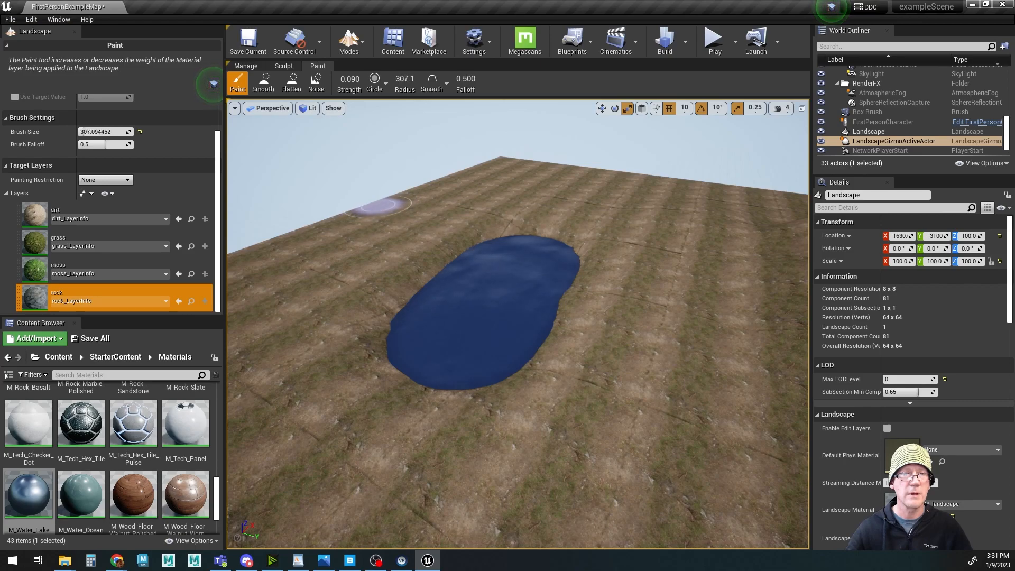
{"action": "mouse_move", "coordinate": [432, 246]}
{"action": "left_mouse_down"}
{"action": "mouse_move", "coordinate": [402, 294]}
{"action": "mouse_move", "coordinate": [434, 256]}
{"action": "left_mouse_up"}
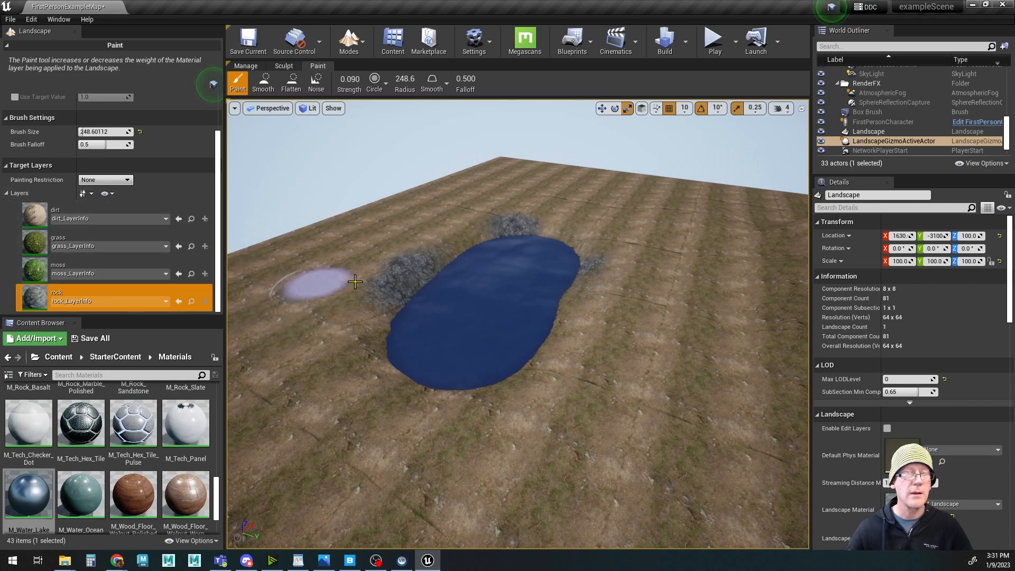
Step: Paint the moss layer in a broad band all around the lake's shore with a brush size of about 249
{"action": "left_click", "coordinate": [43, 270]}
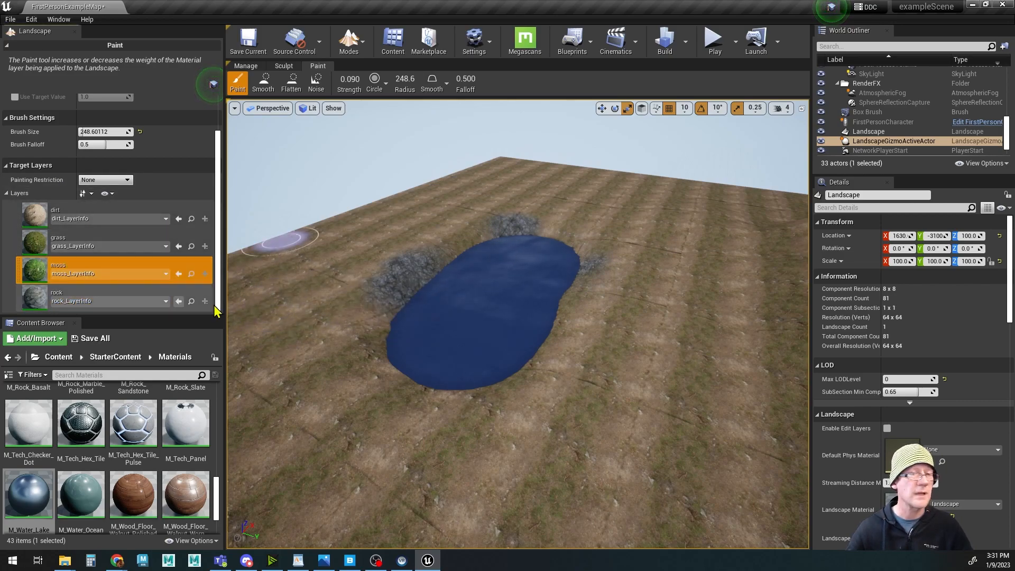
{"action": "mouse_move", "coordinate": [388, 321]}
{"action": "left_mouse_down"}
{"action": "mouse_move", "coordinate": [424, 390]}
{"action": "mouse_move", "coordinate": [411, 336]}
{"action": "left_mouse_up"}
{"action": "right_click_drag", "start_coordinate": [453, 369], "coordinate": [349, 366]}
{"action": "mouse_move", "coordinate": [290, 338]}
{"action": "right_mouse_down", "text": "alt"}
{"action": "mouse_move", "coordinate": [349, 338]}
{"action": "mouse_move", "coordinate": [272, 337]}
{"action": "right_mouse_up", "text": "alt"}
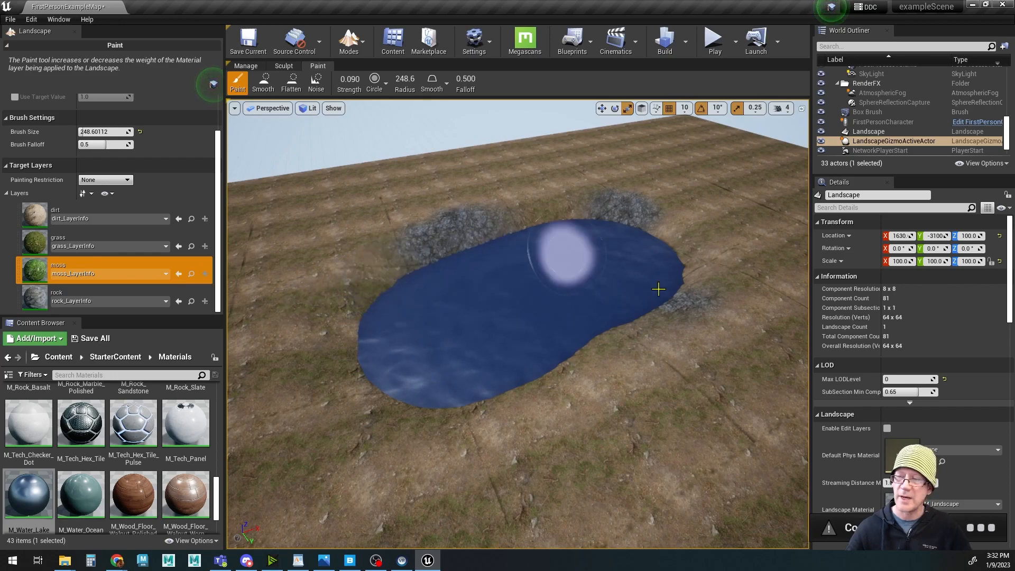
{"action": "mouse_move", "coordinate": [397, 269]}
{"action": "left_mouse_down"}
{"action": "mouse_move", "coordinate": [363, 283]}
{"action": "mouse_move", "coordinate": [349, 349]}
{"action": "mouse_move", "coordinate": [355, 294]}
{"action": "mouse_move", "coordinate": [386, 387]}
{"action": "mouse_move", "coordinate": [535, 398]}
{"action": "mouse_move", "coordinate": [585, 337]}
{"action": "mouse_move", "coordinate": [645, 294]}
{"action": "mouse_move", "coordinate": [645, 238]}
{"action": "mouse_move", "coordinate": [680, 301]}
{"action": "mouse_move", "coordinate": [562, 217]}
{"action": "mouse_move", "coordinate": [517, 217]}
{"action": "mouse_move", "coordinate": [655, 283]}
{"action": "mouse_move", "coordinate": [560, 423]}
{"action": "mouse_move", "coordinate": [544, 408]}
{"action": "mouse_move", "coordinate": [706, 329]}
{"action": "mouse_move", "coordinate": [426, 460]}
{"action": "mouse_move", "coordinate": [326, 296]}
{"action": "mouse_move", "coordinate": [283, 294]}
{"action": "mouse_move", "coordinate": [480, 459]}
{"action": "mouse_move", "coordinate": [675, 369]}
{"action": "mouse_move", "coordinate": [462, 449]}
{"action": "mouse_move", "coordinate": [317, 288]}
{"action": "mouse_move", "coordinate": [414, 222]}
{"action": "mouse_move", "coordinate": [562, 195]}
{"action": "mouse_move", "coordinate": [707, 231]}
{"action": "mouse_move", "coordinate": [707, 212]}
{"action": "mouse_move", "coordinate": [716, 326]}
{"action": "mouse_move", "coordinate": [610, 167]}
{"action": "left_mouse_up"}
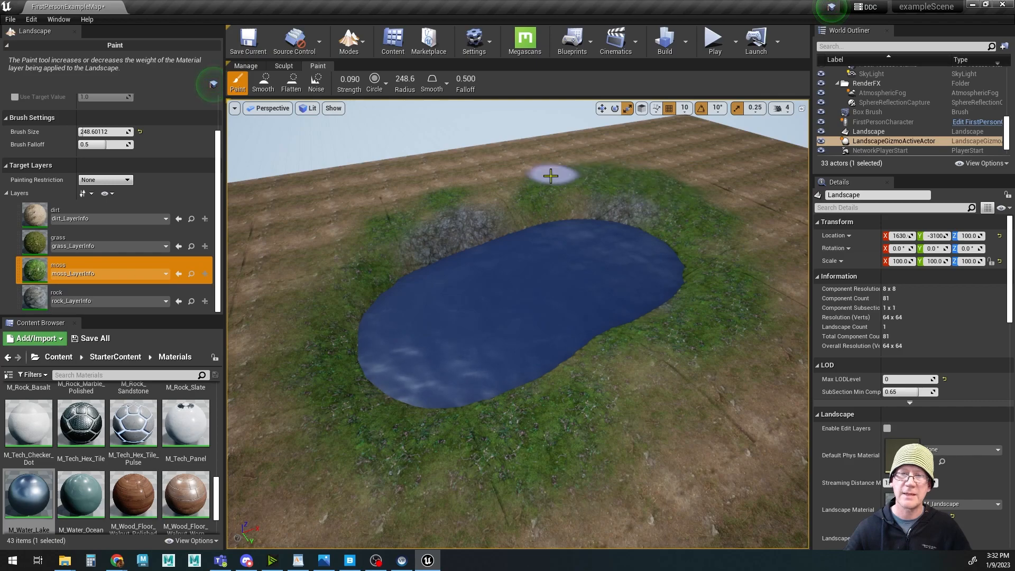
{"action": "mouse_move", "coordinate": [449, 191]}
{"action": "left_mouse_down"}
{"action": "mouse_move", "coordinate": [566, 208]}
{"action": "mouse_move", "coordinate": [468, 182]}
{"action": "left_mouse_up"}
{"action": "mouse_move", "coordinate": [383, 219]}
{"action": "left_mouse_down"}
{"action": "mouse_move", "coordinate": [525, 213]}
{"action": "mouse_move", "coordinate": [423, 190]}
{"action": "left_mouse_up"}
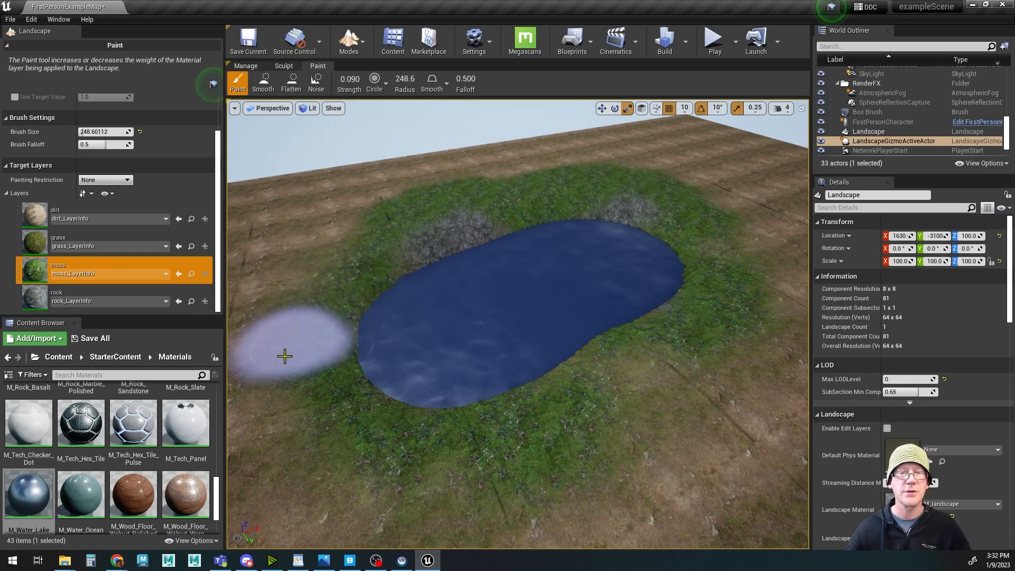
{"action": "mouse_move", "coordinate": [702, 369]}
{"action": "left_mouse_down"}
{"action": "mouse_move", "coordinate": [353, 426]}
{"action": "mouse_move", "coordinate": [347, 263]}
{"action": "mouse_move", "coordinate": [754, 231]}
{"action": "mouse_move", "coordinate": [733, 259]}
{"action": "left_mouse_up"}
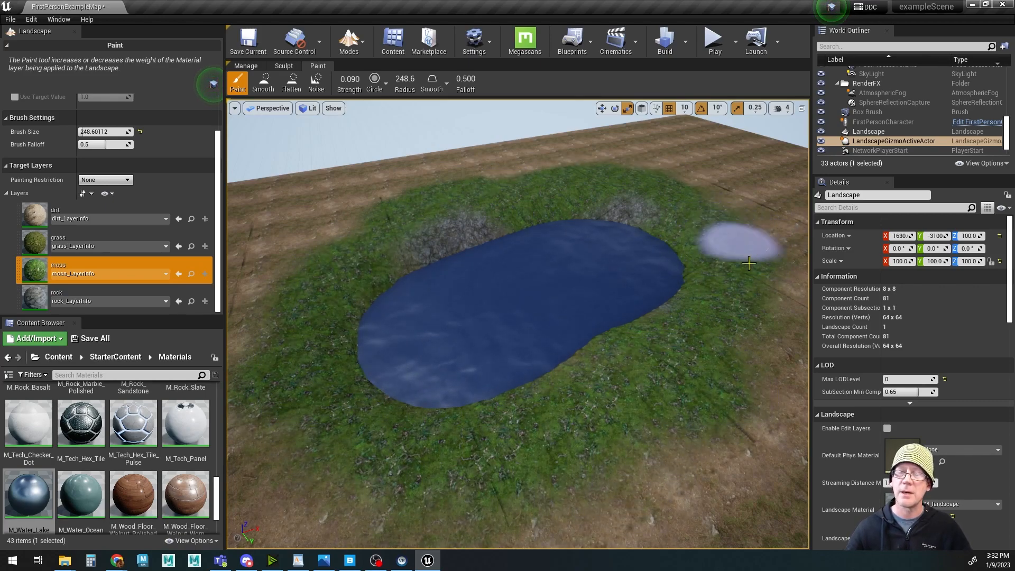
Step: Blend the grass layer over the moss band around the lake, concentrating on its outer edge
{"action": "left_click", "coordinate": [69, 244]}
{"action": "mouse_move", "coordinate": [316, 382]}
{"action": "left_mouse_down"}
{"action": "mouse_move", "coordinate": [362, 460]}
{"action": "mouse_move", "coordinate": [476, 465]}
{"action": "mouse_move", "coordinate": [598, 421]}
{"action": "mouse_move", "coordinate": [632, 356]}
{"action": "mouse_move", "coordinate": [689, 344]}
{"action": "mouse_move", "coordinate": [587, 437]}
{"action": "mouse_move", "coordinate": [573, 442]}
{"action": "mouse_move", "coordinate": [727, 261]}
{"action": "mouse_move", "coordinate": [736, 204]}
{"action": "mouse_move", "coordinate": [708, 186]}
{"action": "left_mouse_up"}
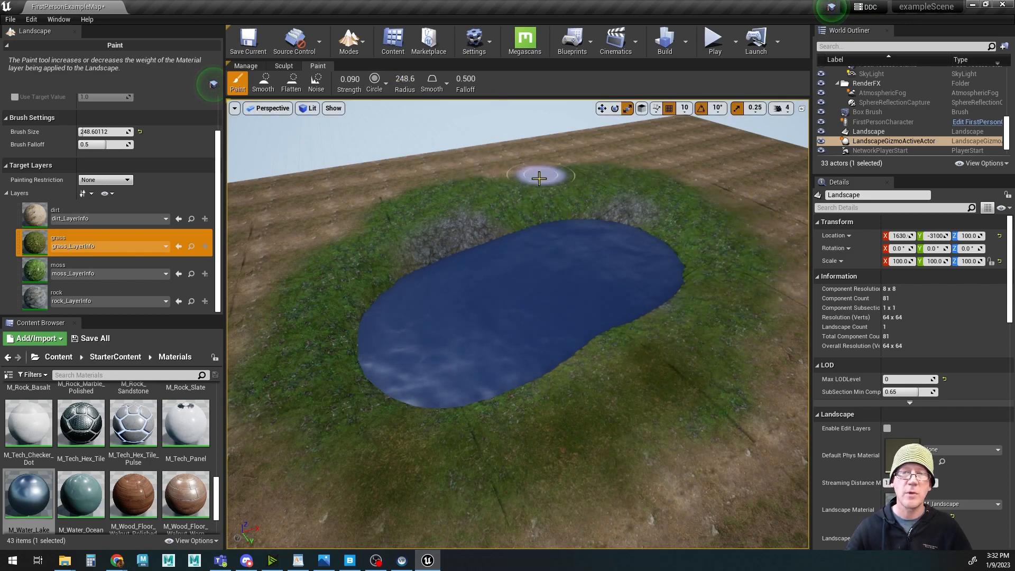
{"action": "mouse_move", "coordinate": [567, 174]}
{"action": "left_mouse_down"}
{"action": "mouse_move", "coordinate": [416, 198]}
{"action": "mouse_move", "coordinate": [374, 226]}
{"action": "mouse_move", "coordinate": [310, 279]}
{"action": "mouse_move", "coordinate": [285, 403]}
{"action": "mouse_move", "coordinate": [291, 285]}
{"action": "mouse_move", "coordinate": [331, 240]}
{"action": "mouse_move", "coordinate": [385, 263]}
{"action": "mouse_move", "coordinate": [534, 188]}
{"action": "mouse_move", "coordinate": [493, 206]}
{"action": "mouse_move", "coordinate": [371, 223]}
{"action": "mouse_move", "coordinate": [390, 258]}
{"action": "mouse_move", "coordinate": [326, 319]}
{"action": "mouse_move", "coordinate": [375, 283]}
{"action": "left_mouse_up"}
Step: Examine the painted lake shore from above and the nearby hill from several angles
{"action": "mouse_move", "coordinate": [375, 283]}
{"action": "left_mouse_down", "text": "alt"}
{"action": "mouse_move", "coordinate": [423, 294]}
{"action": "mouse_move", "coordinate": [313, 356]}
{"action": "left_mouse_up", "text": "alt"}
{"action": "right_click_drag", "start_coordinate": [313, 356], "coordinate": [404, 356], "text": "alt"}
{"action": "left_click_drag", "start_coordinate": [404, 356], "coordinate": [455, 402], "text": "alt"}
{"action": "left_click_drag", "start_coordinate": [318, 378], "coordinate": [351, 367], "text": "alt"}
{"action": "right_click_drag", "start_coordinate": [351, 367], "coordinate": [379, 371], "text": "alt"}
{"action": "left_click_drag", "start_coordinate": [379, 371], "coordinate": [312, 396], "text": "alt"}
{"action": "right_click_drag", "start_coordinate": [807, 391], "coordinate": [802, 388], "text": "alt"}
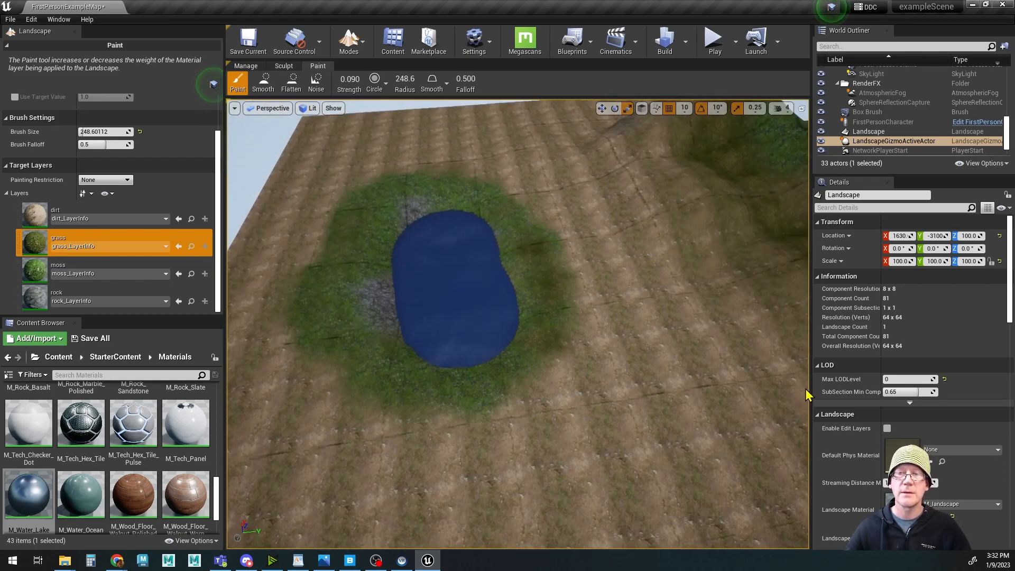
{"action": "middle_click_drag", "start_coordinate": [521, 268], "coordinate": [856, 171], "text": "alt"}
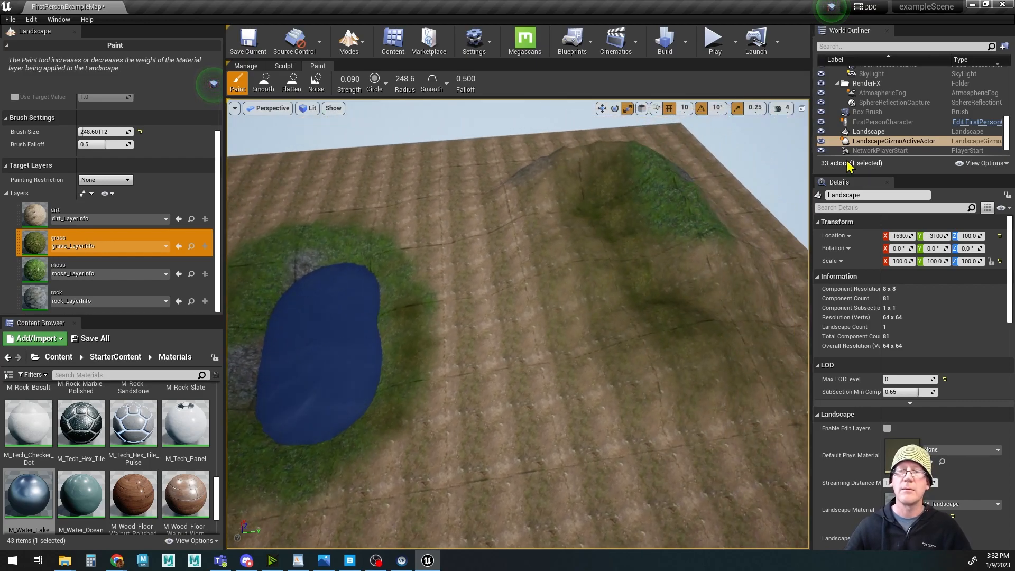
{"action": "left_click_drag", "start_coordinate": [465, 277], "coordinate": [569, 252], "text": "alt"}
{"action": "middle_click_drag", "start_coordinate": [465, 277], "coordinate": [446, 359], "text": "alt"}
{"action": "right_click_drag", "start_coordinate": [426, 240], "coordinate": [529, 246], "text": "alt"}
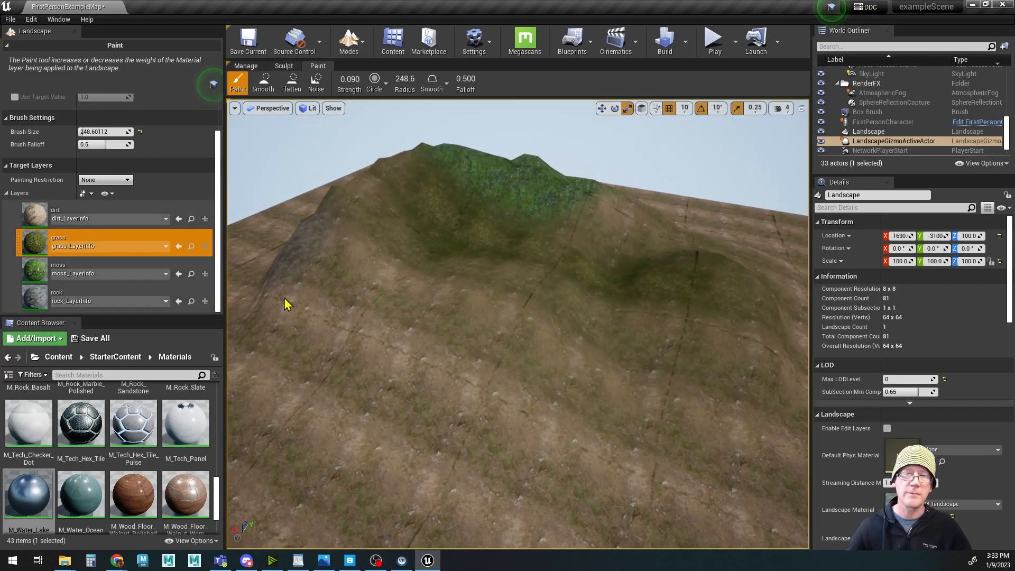
{"action": "left_click_drag", "start_coordinate": [444, 349], "coordinate": [393, 343], "text": "alt"}
{"action": "scroll", "coordinate": [494, 389], "scroll_direction": "down", "scroll_amount": 4}
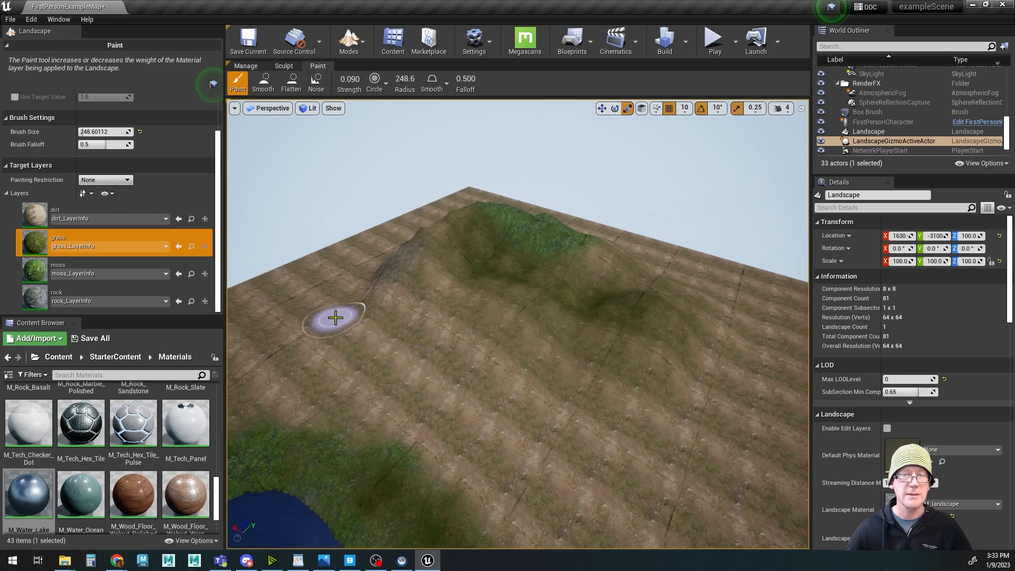
Step: Enlarge the brush to about 810, then 550, and paint grass between the lake and the hill and around the hill's foot
{"action": "left_click_drag", "start_coordinate": [403, 79], "coordinate": [434, 79]}
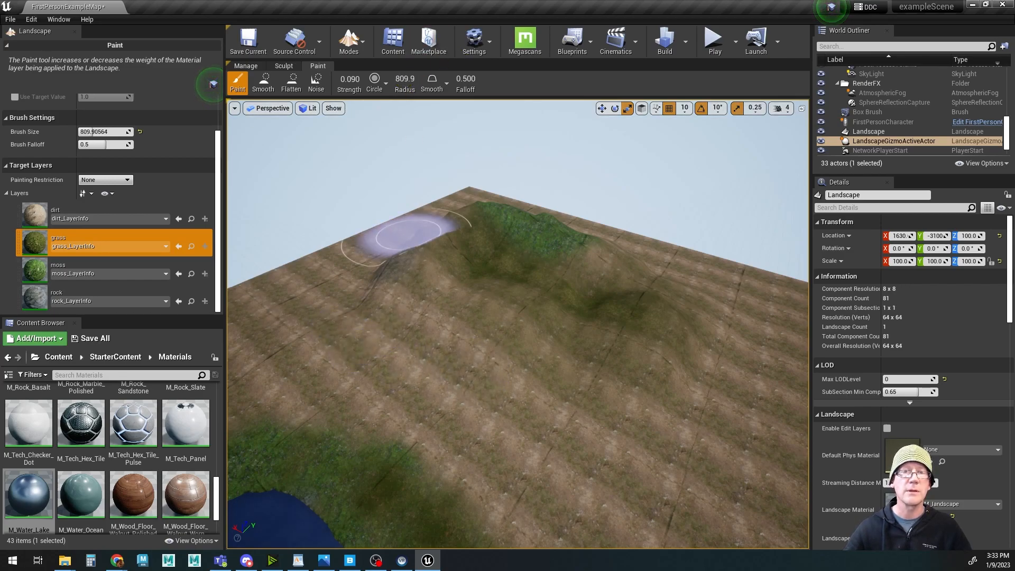
{"action": "mouse_move", "coordinate": [358, 351]}
{"action": "left_mouse_down"}
{"action": "mouse_move", "coordinate": [510, 423]}
{"action": "mouse_move", "coordinate": [705, 415]}
{"action": "left_mouse_up"}
{"action": "left_click_drag", "start_coordinate": [678, 530], "coordinate": [550, 526], "text": "alt"}
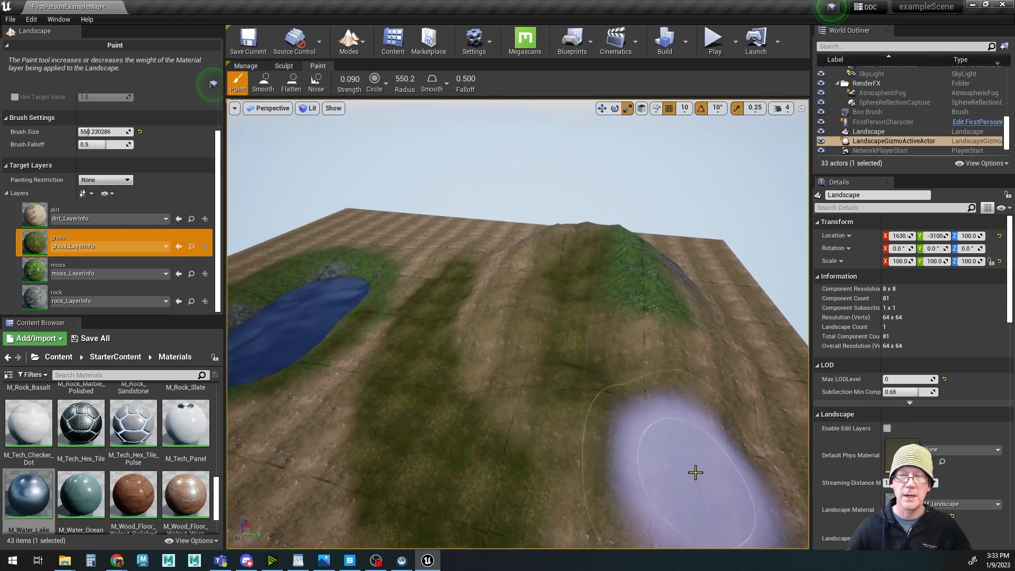
{"action": "right_click_drag", "start_coordinate": [696, 473], "coordinate": [615, 503], "text": "alt"}
{"action": "mouse_move", "coordinate": [492, 514]}
{"action": "left_mouse_down"}
{"action": "mouse_move", "coordinate": [641, 478]}
{"action": "mouse_move", "coordinate": [682, 429]}
{"action": "mouse_move", "coordinate": [735, 431]}
{"action": "mouse_move", "coordinate": [476, 394]}
{"action": "left_mouse_up"}
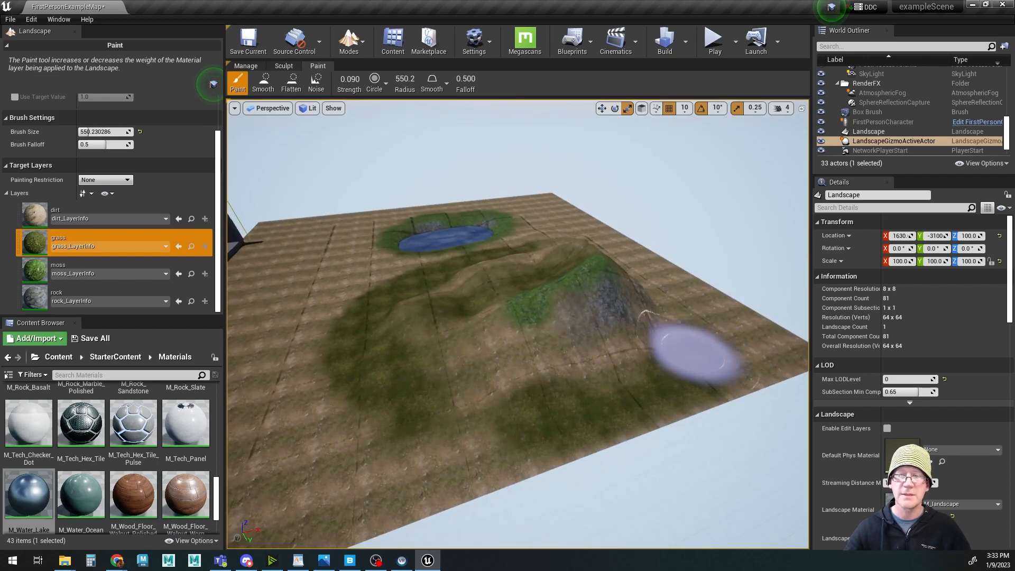
Step: Extend the grass layer around the remaining sides of the hill to close the ring at its base
{"action": "left_click_drag", "start_coordinate": [691, 362], "coordinate": [560, 367], "text": "alt"}
{"action": "middle_click_drag", "start_coordinate": [691, 489], "coordinate": [692, 457], "text": "alt"}
{"action": "mouse_move", "coordinate": [496, 491]}
{"action": "left_mouse_down"}
{"action": "mouse_move", "coordinate": [655, 465]}
{"action": "mouse_move", "coordinate": [737, 404]}
{"action": "left_mouse_up"}
{"action": "mouse_move", "coordinate": [478, 446]}
{"action": "left_mouse_down", "text": "alt"}
{"action": "mouse_move", "coordinate": [486, 435]}
{"action": "mouse_move", "coordinate": [367, 483]}
{"action": "left_mouse_up", "text": "alt"}
{"action": "left_click_drag", "start_coordinate": [407, 386], "coordinate": [413, 403], "text": "alt"}
{"action": "left_click_drag", "start_coordinate": [353, 425], "coordinate": [347, 437], "text": "alt"}
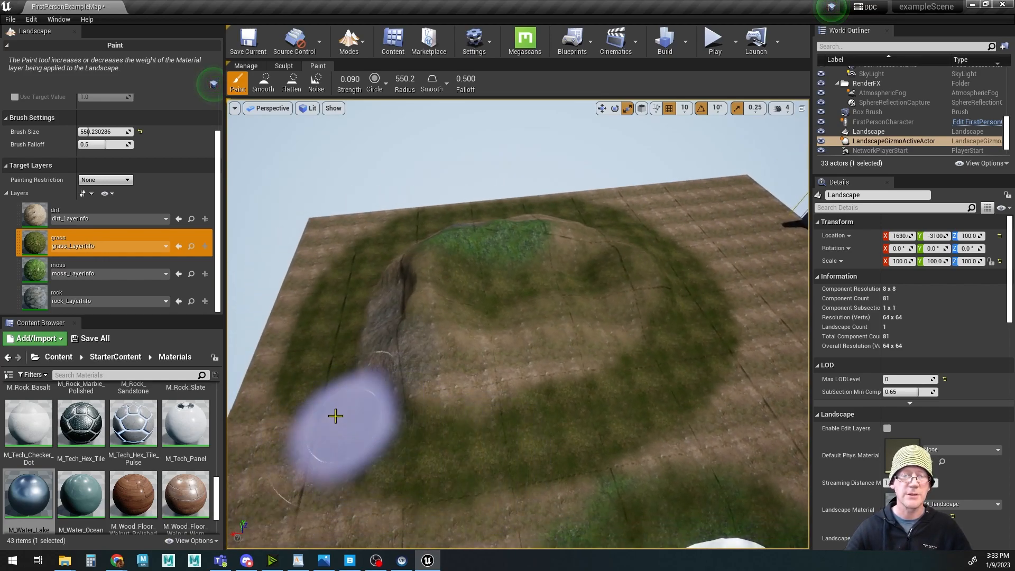
{"action": "left_click_drag", "start_coordinate": [492, 472], "coordinate": [478, 464], "text": "alt"}
{"action": "key", "text": "w"}
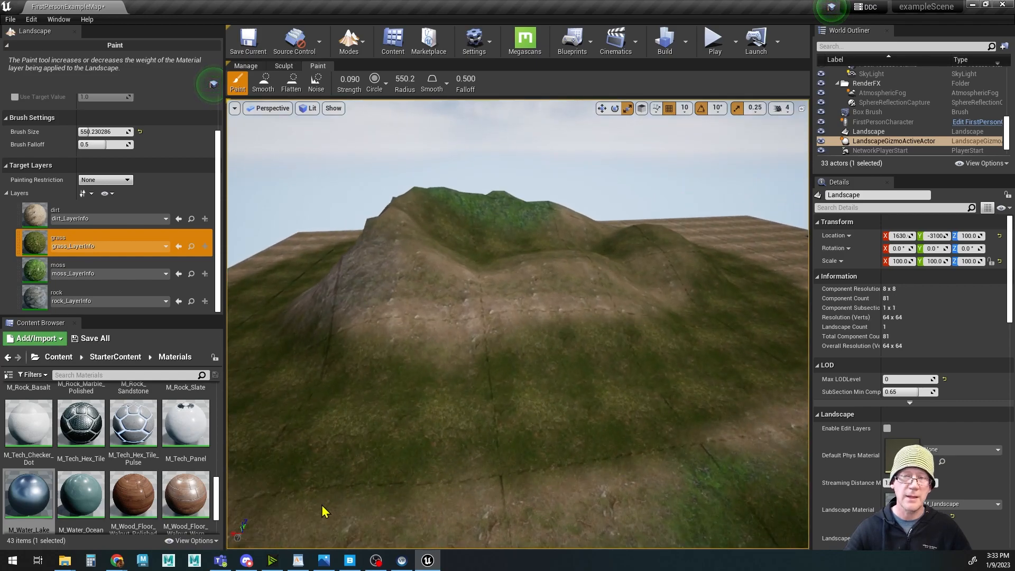
Step: Paint the rock layer over the hill's ridge and steep front slope, reducing the brush size to about 307
{"action": "mouse_move", "coordinate": [543, 414]}
{"action": "left_mouse_down", "text": "alt"}
{"action": "mouse_move", "coordinate": [476, 414]}
{"action": "mouse_move", "coordinate": [571, 411]}
{"action": "mouse_move", "coordinate": [551, 405]}
{"action": "left_mouse_up", "text": "alt"}
{"action": "mouse_move", "coordinate": [593, 318]}
{"action": "left_mouse_down", "text": "alt"}
{"action": "mouse_move", "coordinate": [600, 378]}
{"action": "mouse_move", "coordinate": [647, 381]}
{"action": "mouse_move", "coordinate": [661, 357]}
{"action": "left_mouse_up", "text": "alt"}
{"action": "middle_click_drag", "start_coordinate": [404, 279], "coordinate": [454, 251], "text": "alt"}
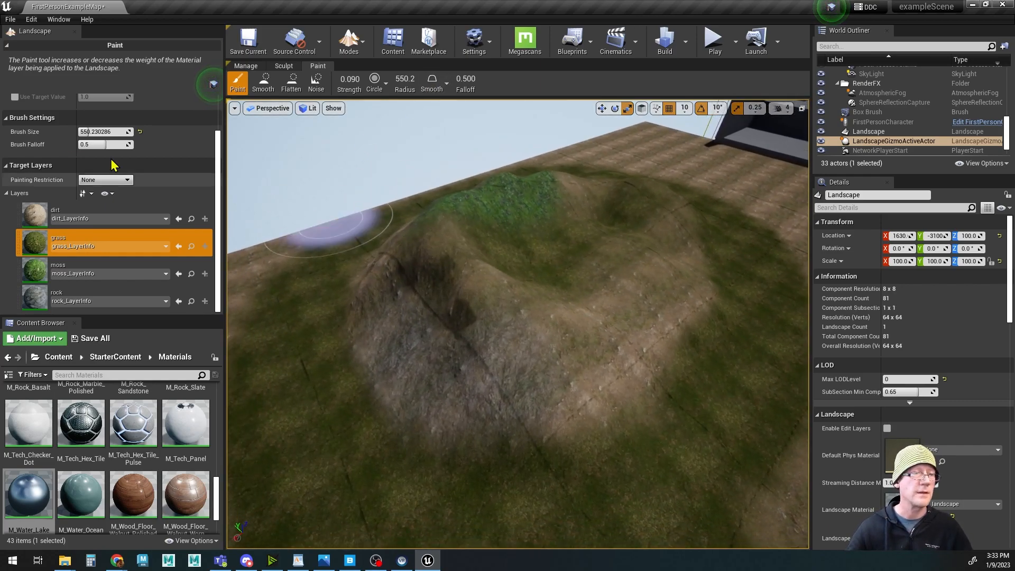
{"action": "left_click", "coordinate": [45, 298]}
{"action": "left_click_drag", "start_coordinate": [535, 338], "coordinate": [514, 334], "text": "alt"}
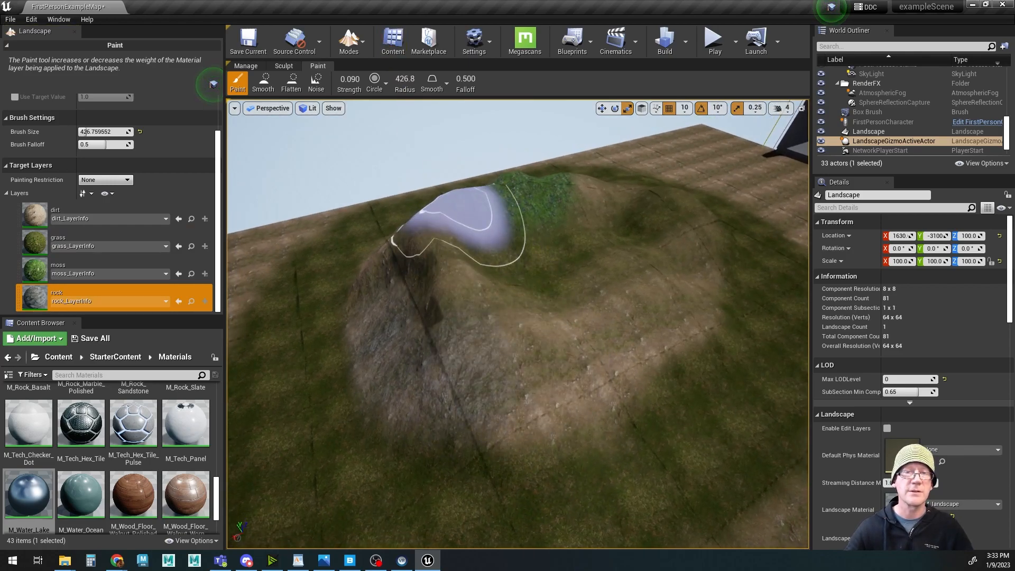
{"action": "left_click_drag", "start_coordinate": [404, 79], "coordinate": [399, 79]}
{"action": "left_click_drag", "start_coordinate": [556, 293], "coordinate": [481, 293], "text": "alt"}
{"action": "left_click_drag", "start_coordinate": [558, 221], "coordinate": [460, 209]}
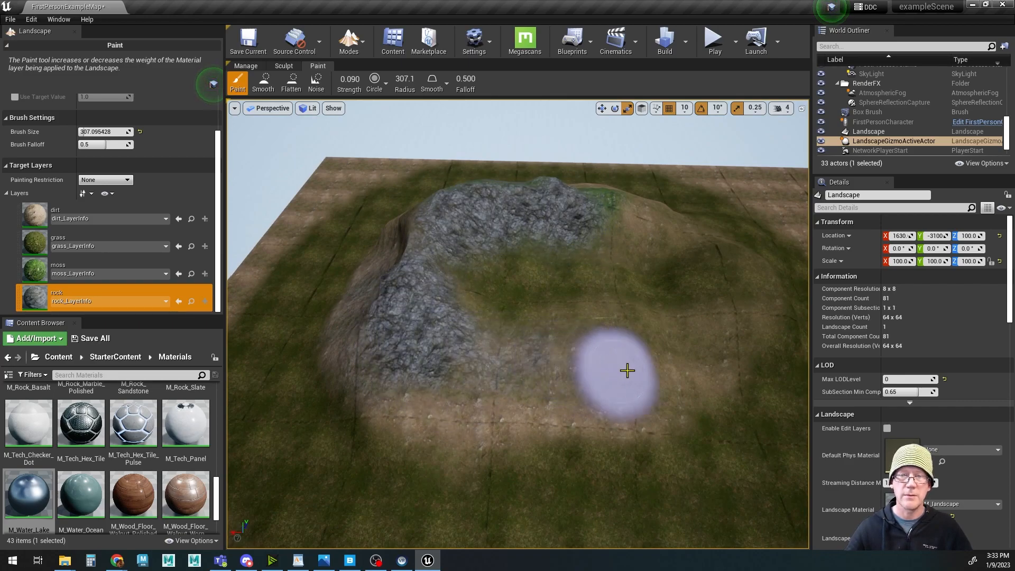
{"action": "left_click_drag", "start_coordinate": [435, 411], "coordinate": [542, 414]}
Step: Continue painting rock around the hill's remaining slopes, working round its back, sides and lower ridges
{"action": "left_click_drag", "start_coordinate": [653, 405], "coordinate": [751, 407], "text": "alt"}
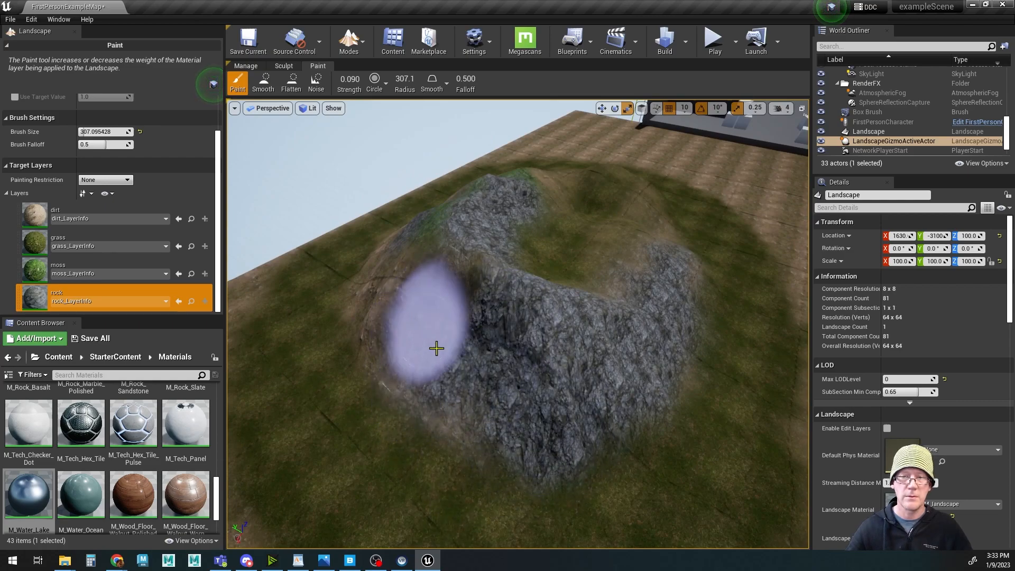
{"action": "left_click_drag", "start_coordinate": [504, 385], "coordinate": [579, 386], "text": "alt"}
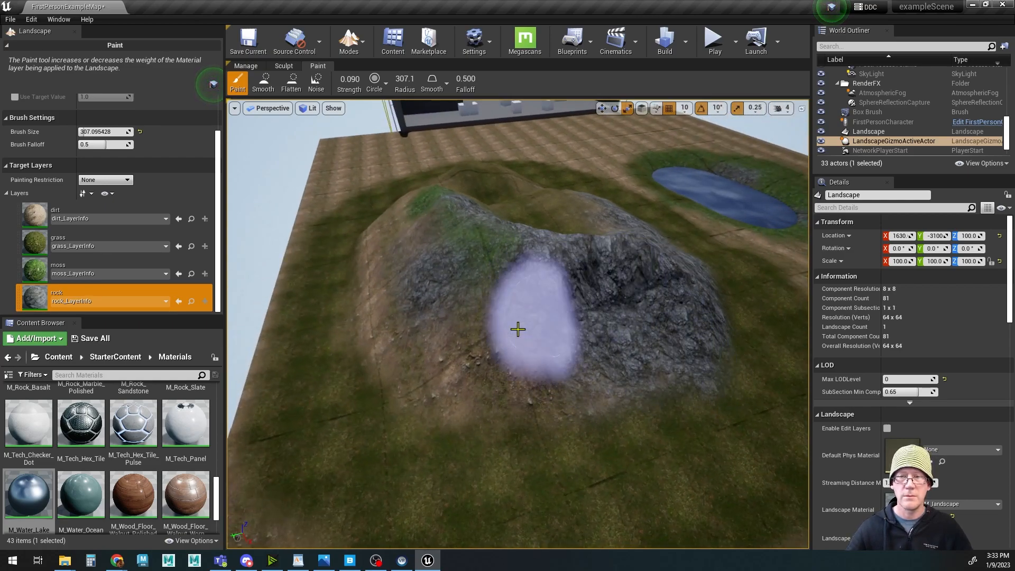
{"action": "left_click_drag", "start_coordinate": [406, 359], "coordinate": [489, 360], "text": "alt"}
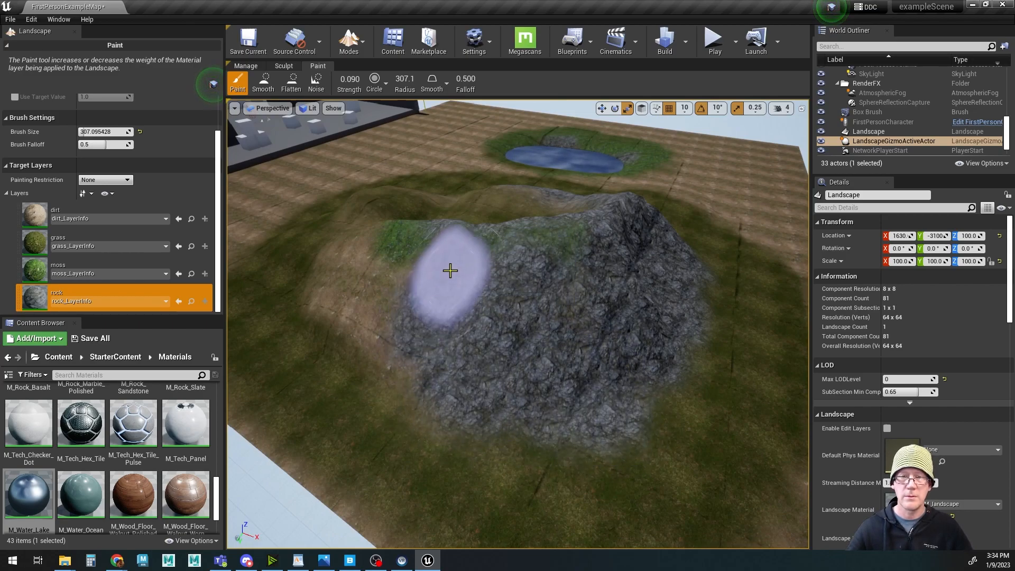
{"action": "left_click_drag", "start_coordinate": [351, 287], "coordinate": [439, 288], "text": "alt"}
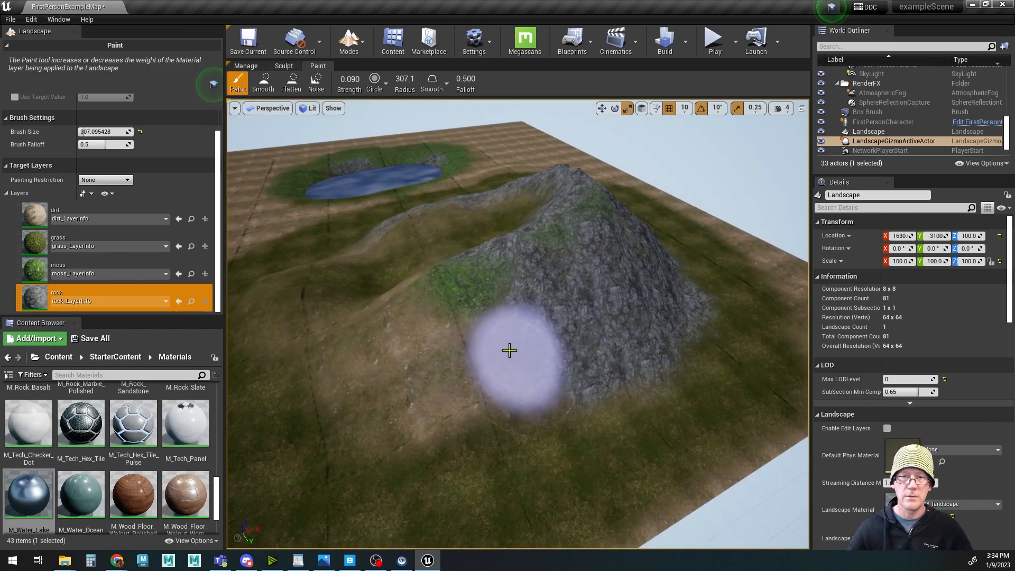
{"action": "mouse_move", "coordinate": [537, 344]}
{"action": "left_mouse_down", "text": "alt"}
{"action": "mouse_move", "coordinate": [507, 351]}
{"action": "mouse_move", "coordinate": [490, 396]}
{"action": "left_mouse_up", "text": "alt"}
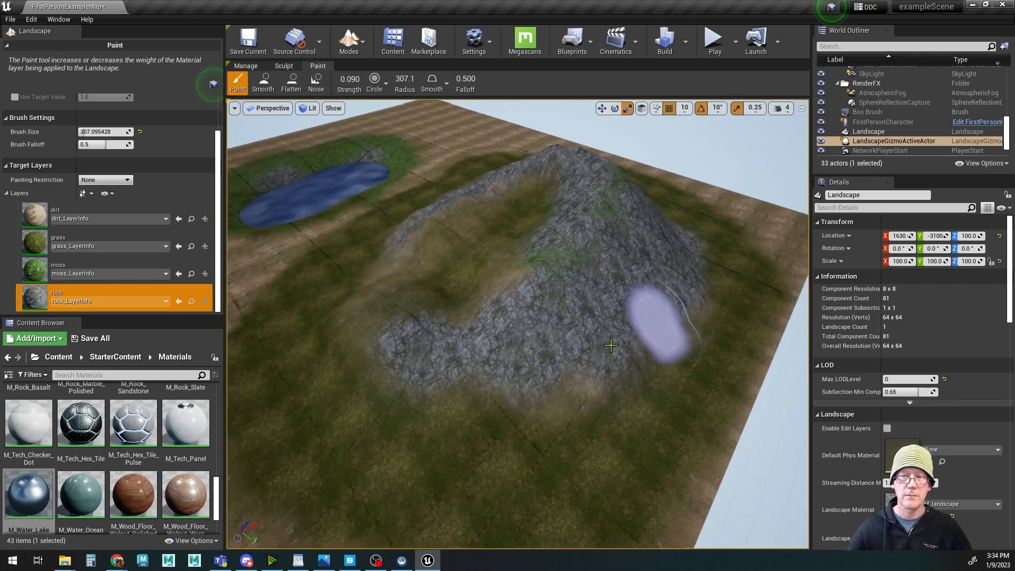
{"action": "left_click_drag", "start_coordinate": [376, 333], "coordinate": [400, 336], "text": "alt"}
{"action": "mouse_move", "coordinate": [527, 385]}
{"action": "left_mouse_down"}
{"action": "mouse_move", "coordinate": [430, 363]}
{"action": "mouse_move", "coordinate": [408, 199]}
{"action": "mouse_move", "coordinate": [448, 250]}
{"action": "left_mouse_up"}
{"action": "mouse_move", "coordinate": [549, 341]}
{"action": "left_mouse_down"}
{"action": "mouse_move", "coordinate": [580, 331]}
{"action": "mouse_move", "coordinate": [494, 363]}
{"action": "mouse_move", "coordinate": [555, 338]}
{"action": "mouse_move", "coordinate": [430, 317]}
{"action": "left_mouse_up"}
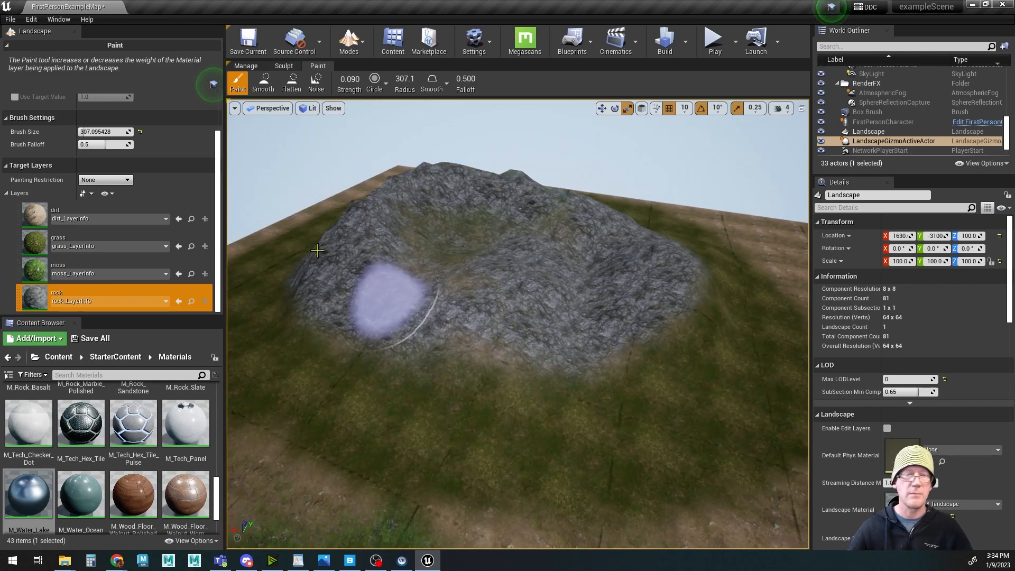
Step: Paint moss into the hill's hollows and lower slopes, and blend grass along the rock's lower edge
{"action": "left_click", "coordinate": [40, 273]}
{"action": "mouse_move", "coordinate": [441, 362]}
{"action": "left_mouse_down", "text": "alt"}
{"action": "mouse_move", "coordinate": [444, 417]}
{"action": "mouse_move", "coordinate": [443, 407]}
{"action": "left_mouse_up", "text": "alt"}
{"action": "mouse_move", "coordinate": [492, 258]}
{"action": "left_mouse_down"}
{"action": "mouse_move", "coordinate": [417, 292]}
{"action": "mouse_move", "coordinate": [457, 229]}
{"action": "mouse_move", "coordinate": [539, 262]}
{"action": "mouse_move", "coordinate": [426, 226]}
{"action": "mouse_move", "coordinate": [458, 208]}
{"action": "mouse_move", "coordinate": [431, 200]}
{"action": "mouse_move", "coordinate": [403, 265]}
{"action": "mouse_move", "coordinate": [417, 329]}
{"action": "mouse_move", "coordinate": [460, 245]}
{"action": "mouse_move", "coordinate": [601, 296]}
{"action": "mouse_move", "coordinate": [581, 338]}
{"action": "mouse_move", "coordinate": [558, 259]}
{"action": "mouse_move", "coordinate": [370, 296]}
{"action": "mouse_move", "coordinate": [326, 319]}
{"action": "mouse_move", "coordinate": [383, 344]}
{"action": "mouse_move", "coordinate": [426, 317]}
{"action": "mouse_move", "coordinate": [596, 354]}
{"action": "mouse_move", "coordinate": [434, 377]}
{"action": "mouse_move", "coordinate": [501, 401]}
{"action": "mouse_move", "coordinate": [698, 319]}
{"action": "mouse_move", "coordinate": [564, 405]}
{"action": "mouse_move", "coordinate": [530, 406]}
{"action": "mouse_move", "coordinate": [481, 365]}
{"action": "mouse_move", "coordinate": [594, 351]}
{"action": "mouse_move", "coordinate": [405, 361]}
{"action": "mouse_move", "coordinate": [601, 394]}
{"action": "mouse_move", "coordinate": [421, 356]}
{"action": "mouse_move", "coordinate": [691, 345]}
{"action": "mouse_move", "coordinate": [642, 326]}
{"action": "mouse_move", "coordinate": [569, 356]}
{"action": "mouse_move", "coordinate": [528, 356]}
{"action": "mouse_move", "coordinate": [640, 387]}
{"action": "left_mouse_up"}
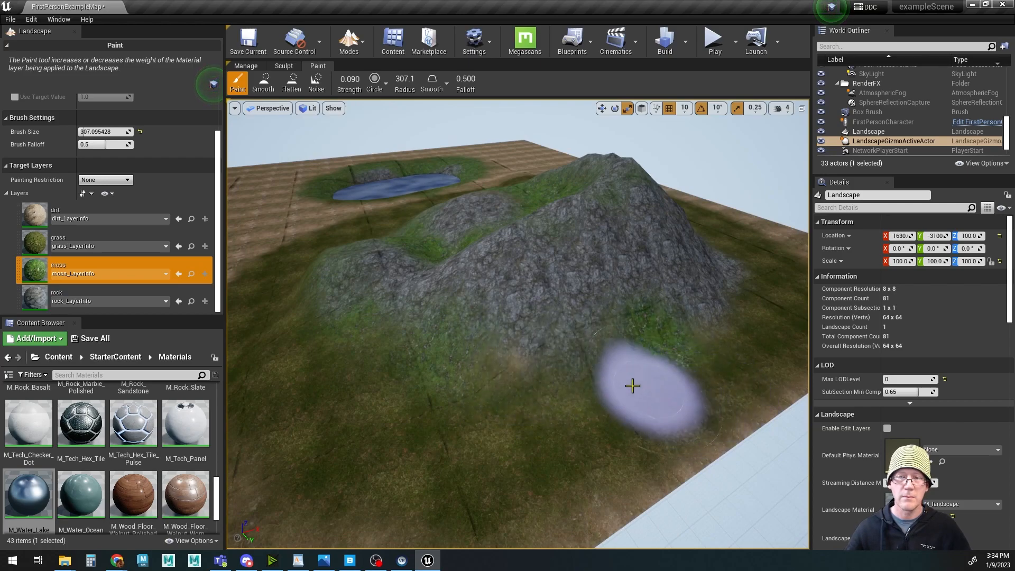
{"action": "left_click", "coordinate": [64, 240]}
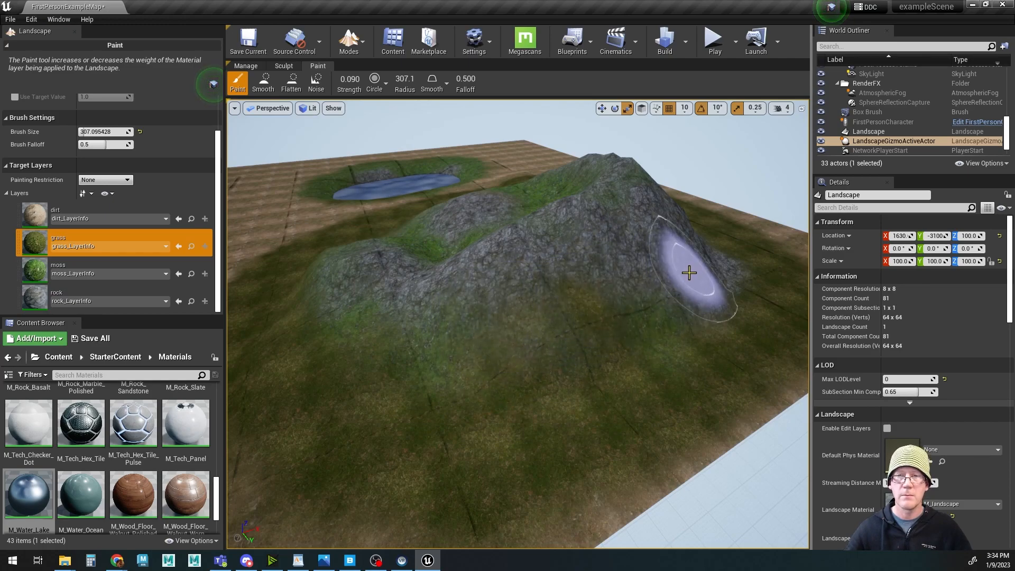
{"action": "left_click_drag", "start_coordinate": [693, 270], "coordinate": [656, 295], "text": "alt"}
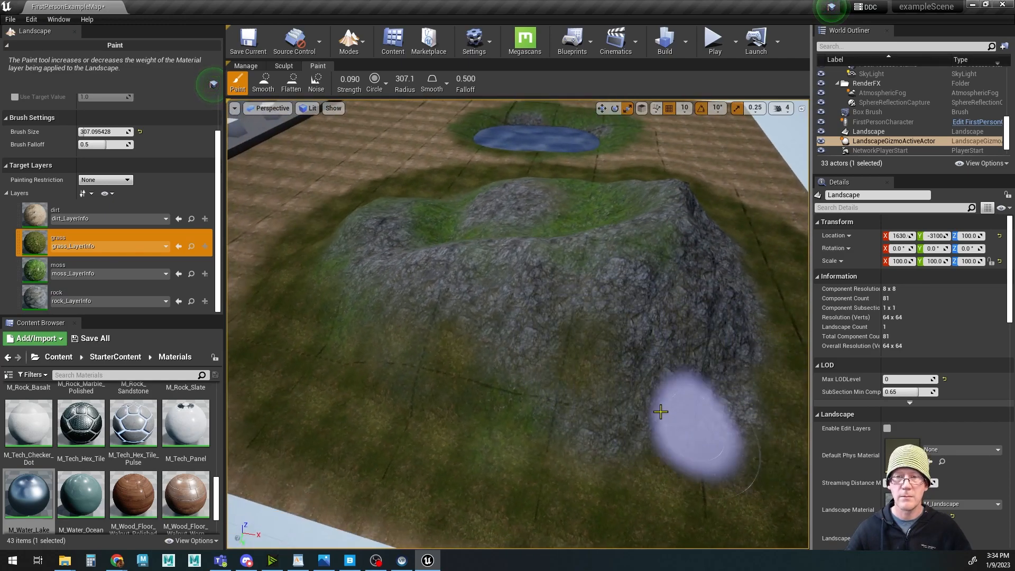
Step: Paint more moss over the hill's rocky slopes and along their lower edge on several sides
{"action": "left_click", "coordinate": [105, 267]}
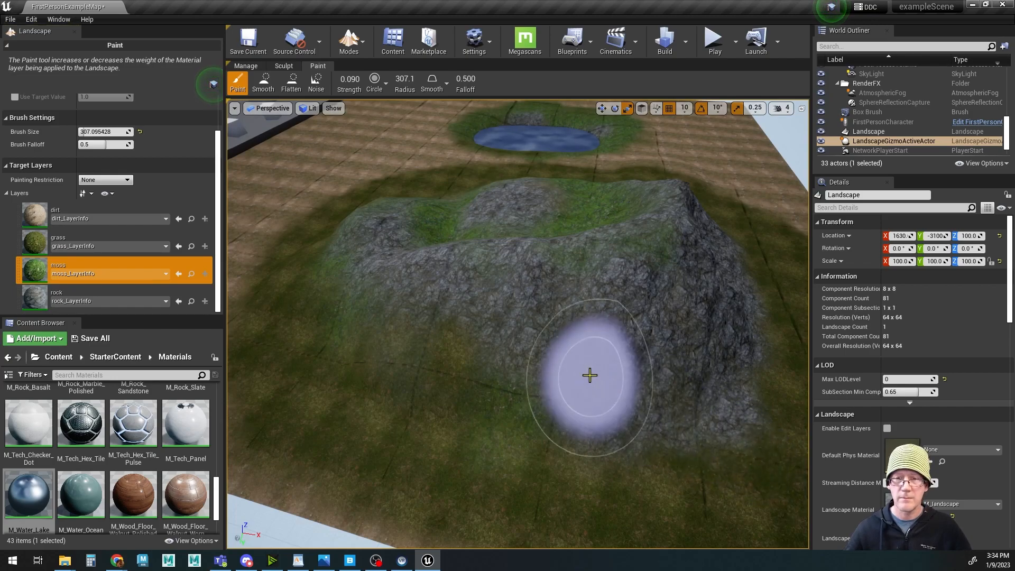
{"action": "left_click_drag", "start_coordinate": [666, 447], "coordinate": [540, 419], "text": "alt"}
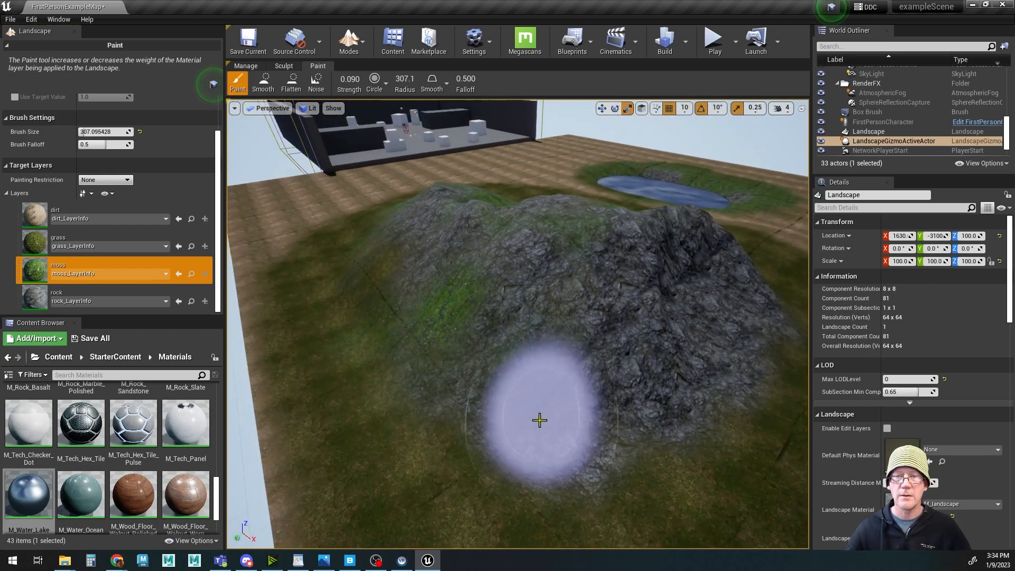
{"action": "left_click_drag", "start_coordinate": [707, 288], "coordinate": [590, 319], "text": "alt"}
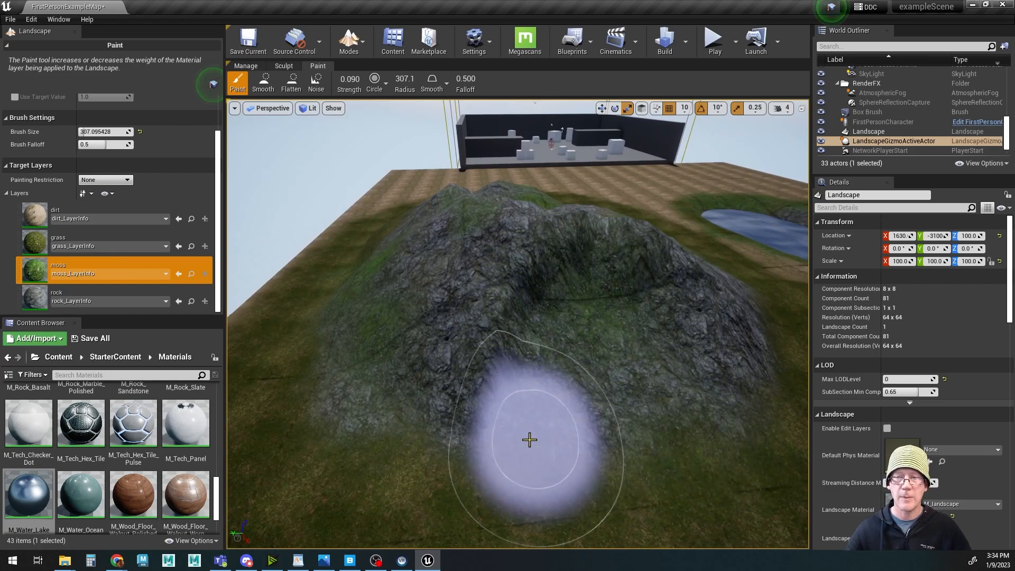
{"action": "left_click_drag", "start_coordinate": [510, 391], "coordinate": [587, 424], "text": "alt"}
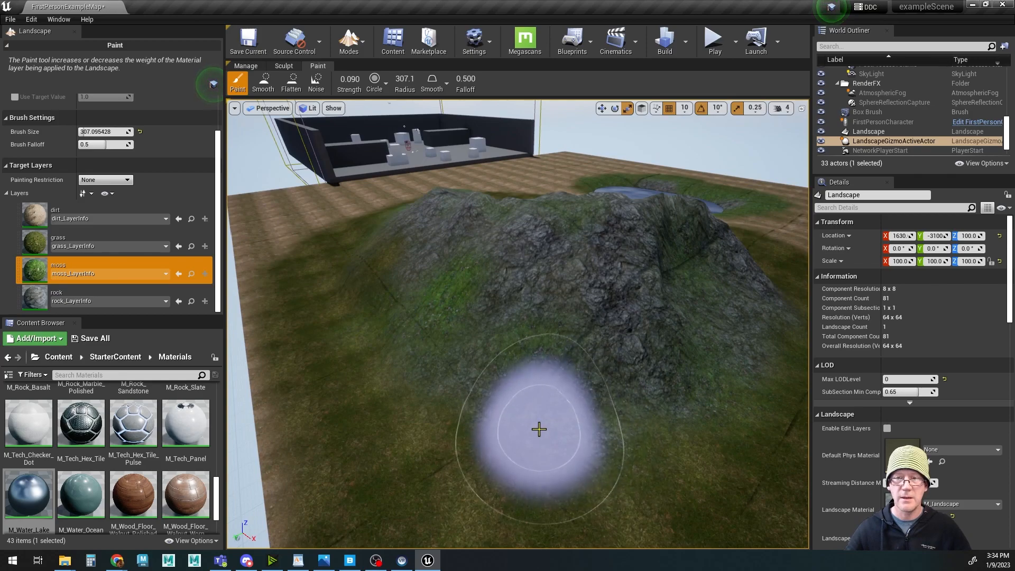
Step: Examine the painted blend of rock, moss and grass around the hill from several sides
{"action": "left_click_drag", "start_coordinate": [485, 401], "coordinate": [468, 402], "text": "alt"}
{"action": "right_click_drag", "start_coordinate": [467, 402], "coordinate": [338, 372], "text": "alt"}
{"action": "right_click_drag", "start_coordinate": [571, 360], "coordinate": [525, 280], "text": "alt"}
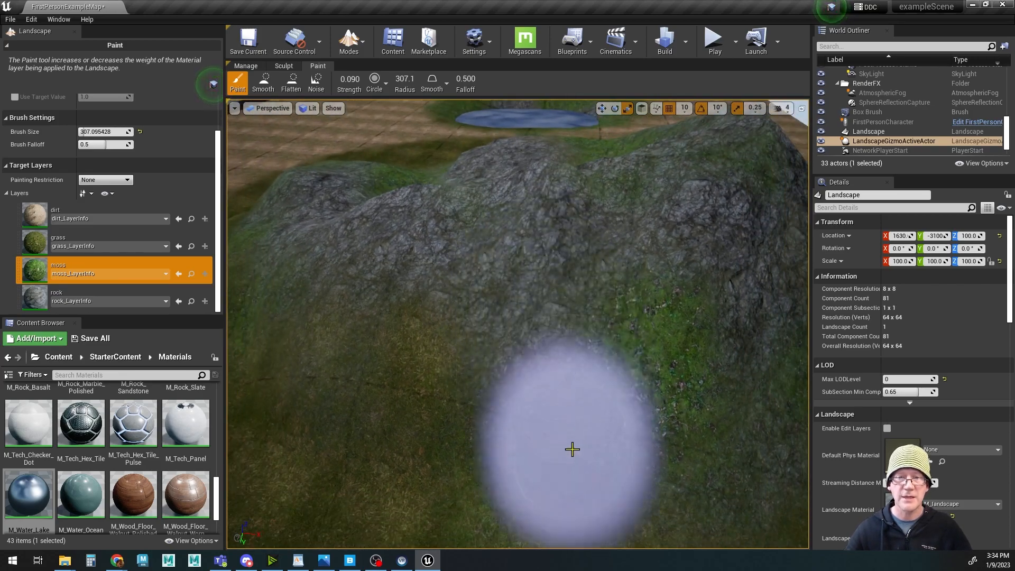
{"action": "left_click_drag", "start_coordinate": [502, 455], "coordinate": [560, 412], "text": "alt"}
{"action": "right_click_drag", "start_coordinate": [489, 465], "coordinate": [608, 433], "text": "alt"}
{"action": "mouse_move", "coordinate": [607, 433]}
{"action": "left_mouse_down", "text": "alt"}
{"action": "mouse_move", "coordinate": [523, 453]}
{"action": "mouse_move", "coordinate": [513, 386]}
{"action": "left_mouse_up", "text": "alt"}
{"action": "left_click_drag", "start_coordinate": [370, 319], "coordinate": [512, 392], "text": "alt"}
{"action": "mouse_move", "coordinate": [376, 387]}
{"action": "left_mouse_down", "text": "alt"}
{"action": "mouse_move", "coordinate": [389, 381]}
{"action": "mouse_move", "coordinate": [407, 322]}
{"action": "mouse_move", "coordinate": [476, 272]}
{"action": "mouse_move", "coordinate": [539, 288]}
{"action": "mouse_move", "coordinate": [573, 283]}
{"action": "mouse_move", "coordinate": [643, 380]}
{"action": "mouse_move", "coordinate": [695, 383]}
{"action": "left_mouse_up", "text": "alt"}
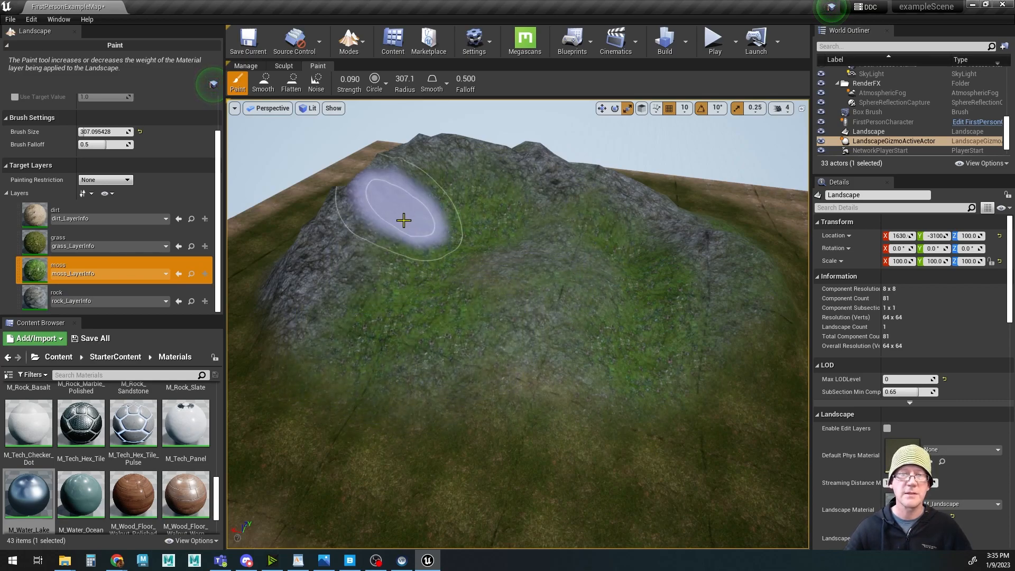
Step: Paint the dirt layer over the moss in the hollows between the hill's rocky ridges
{"action": "left_click", "coordinate": [106, 211]}
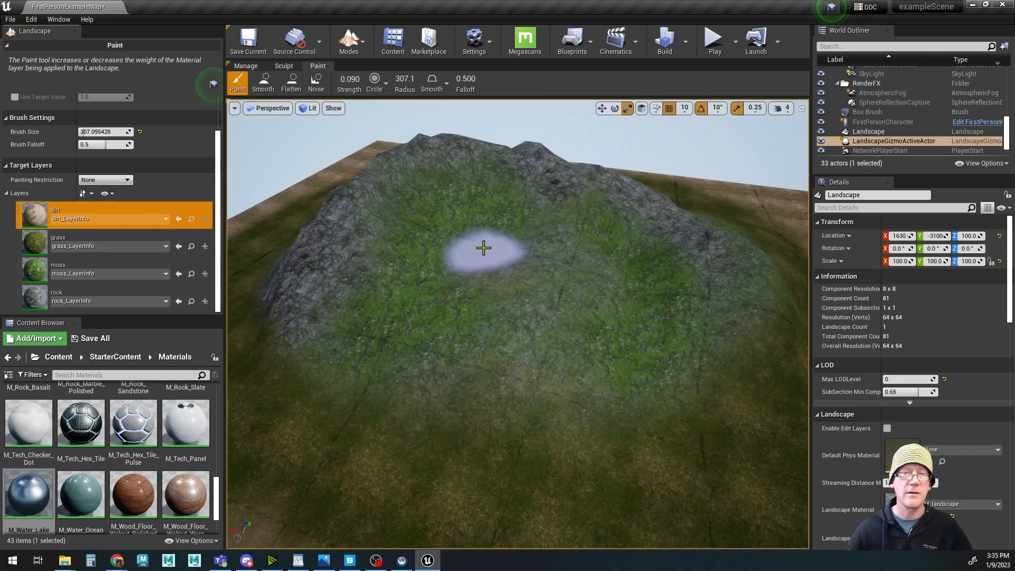
{"action": "left_click_drag", "start_coordinate": [470, 352], "coordinate": [500, 373], "text": "alt"}
{"action": "mouse_move", "coordinate": [452, 241]}
{"action": "left_mouse_down"}
{"action": "mouse_move", "coordinate": [414, 217]}
{"action": "mouse_move", "coordinate": [379, 305]}
{"action": "mouse_move", "coordinate": [490, 221]}
{"action": "mouse_move", "coordinate": [489, 251]}
{"action": "mouse_move", "coordinate": [571, 265]}
{"action": "mouse_move", "coordinate": [645, 301]}
{"action": "mouse_move", "coordinate": [653, 286]}
{"action": "mouse_move", "coordinate": [643, 356]}
{"action": "mouse_move", "coordinate": [375, 320]}
{"action": "mouse_move", "coordinate": [430, 298]}
{"action": "mouse_move", "coordinate": [421, 390]}
{"action": "mouse_move", "coordinate": [471, 324]}
{"action": "mouse_move", "coordinate": [430, 224]}
{"action": "mouse_move", "coordinate": [555, 240]}
{"action": "mouse_move", "coordinate": [544, 331]}
{"action": "mouse_move", "coordinate": [376, 403]}
{"action": "mouse_move", "coordinate": [568, 395]}
{"action": "mouse_move", "coordinate": [540, 273]}
{"action": "left_mouse_up"}
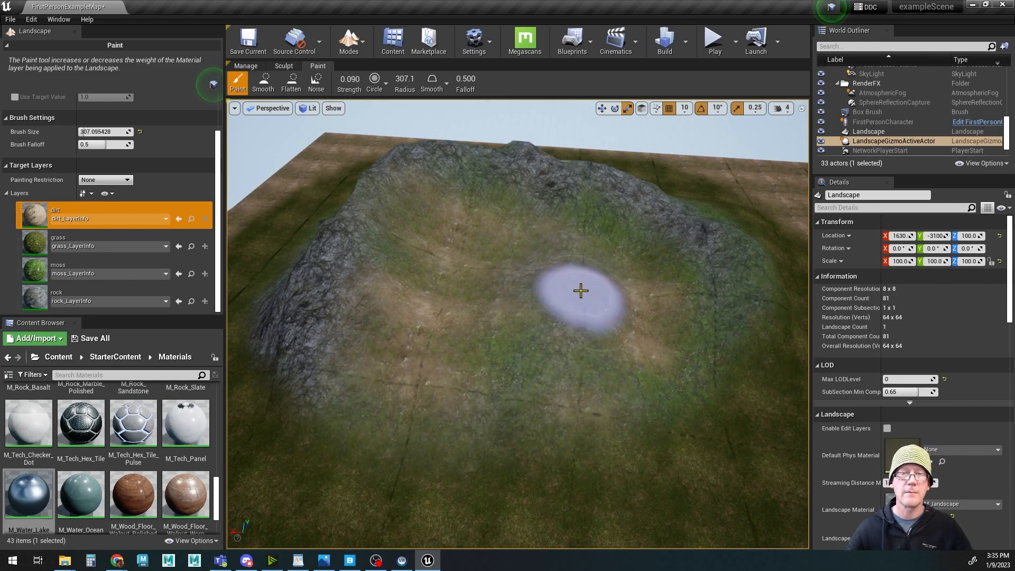
{"action": "left_click_drag", "start_coordinate": [403, 353], "coordinate": [471, 392]}
{"action": "mouse_move", "coordinate": [547, 392]}
{"action": "left_mouse_down", "text": "alt"}
{"action": "mouse_move", "coordinate": [569, 373]}
{"action": "mouse_move", "coordinate": [645, 392]}
{"action": "mouse_move", "coordinate": [586, 360]}
{"action": "mouse_move", "coordinate": [642, 349]}
{"action": "mouse_move", "coordinate": [534, 407]}
{"action": "mouse_move", "coordinate": [408, 383]}
{"action": "mouse_move", "coordinate": [632, 369]}
{"action": "mouse_move", "coordinate": [654, 309]}
{"action": "left_mouse_up", "text": "alt"}
{"action": "left_click", "coordinate": [654, 309], "text": "alt"}
{"action": "mouse_move", "coordinate": [531, 393]}
{"action": "left_mouse_down", "text": "alt"}
{"action": "mouse_move", "coordinate": [611, 387]}
{"action": "mouse_move", "coordinate": [451, 321]}
{"action": "mouse_move", "coordinate": [378, 391]}
{"action": "mouse_move", "coordinate": [508, 373]}
{"action": "left_mouse_up", "text": "alt"}
{"action": "mouse_move", "coordinate": [632, 388]}
{"action": "left_mouse_down"}
{"action": "mouse_move", "coordinate": [700, 444]}
{"action": "mouse_move", "coordinate": [474, 424]}
{"action": "mouse_move", "coordinate": [523, 331]}
{"action": "mouse_move", "coordinate": [450, 407]}
{"action": "left_mouse_up"}
Step: Inspect the hill's dirt patches, rocky ridges and grassy base from several sides
{"action": "left_click_drag", "start_coordinate": [449, 408], "coordinate": [590, 390], "text": "alt"}
{"action": "mouse_move", "coordinate": [521, 388]}
{"action": "left_mouse_down", "text": "alt"}
{"action": "mouse_move", "coordinate": [587, 399]}
{"action": "mouse_move", "coordinate": [592, 390]}
{"action": "left_mouse_up", "text": "alt"}
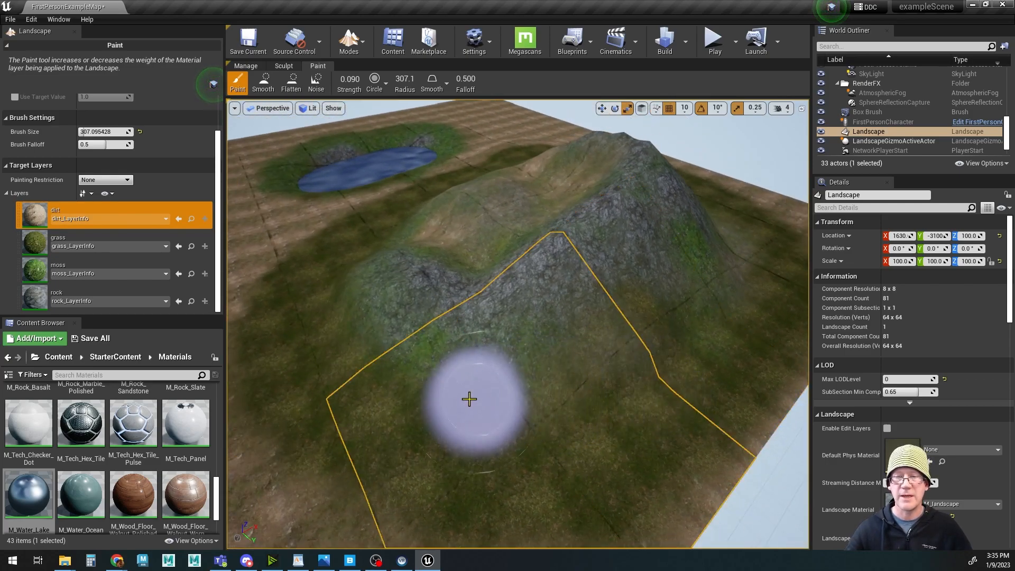
{"action": "left_click_drag", "start_coordinate": [395, 343], "coordinate": [458, 415], "text": "alt"}
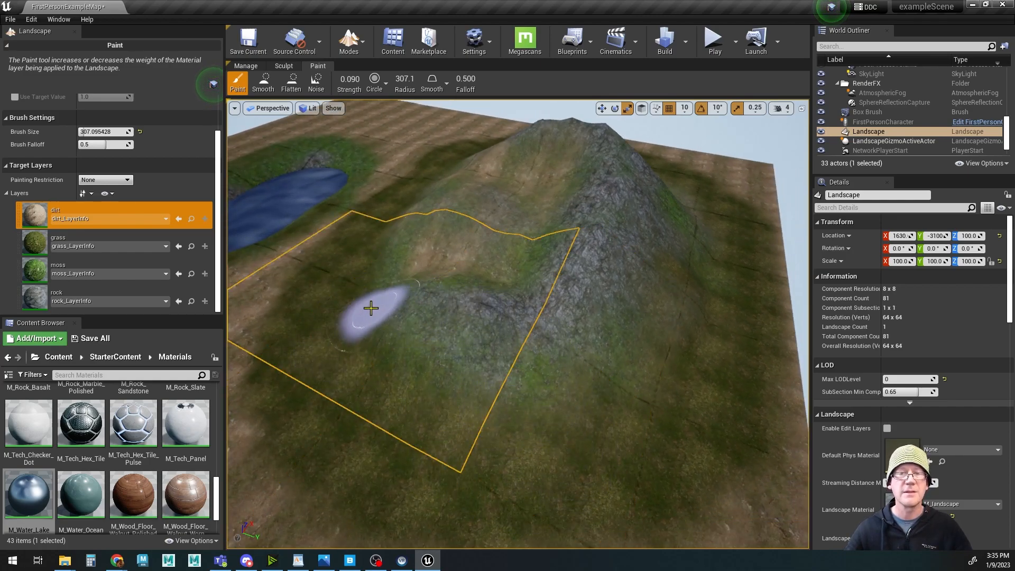
{"action": "left_click_drag", "start_coordinate": [399, 385], "coordinate": [400, 367], "text": "alt"}
{"action": "right_click_drag", "start_coordinate": [532, 257], "coordinate": [555, 338], "text": "alt"}
{"action": "middle_click_drag", "start_coordinate": [555, 340], "coordinate": [553, 317], "text": "alt"}
{"action": "left_click_drag", "start_coordinate": [553, 317], "coordinate": [489, 298], "text": "alt"}
{"action": "right_click_drag", "start_coordinate": [553, 317], "coordinate": [502, 299], "text": "alt"}
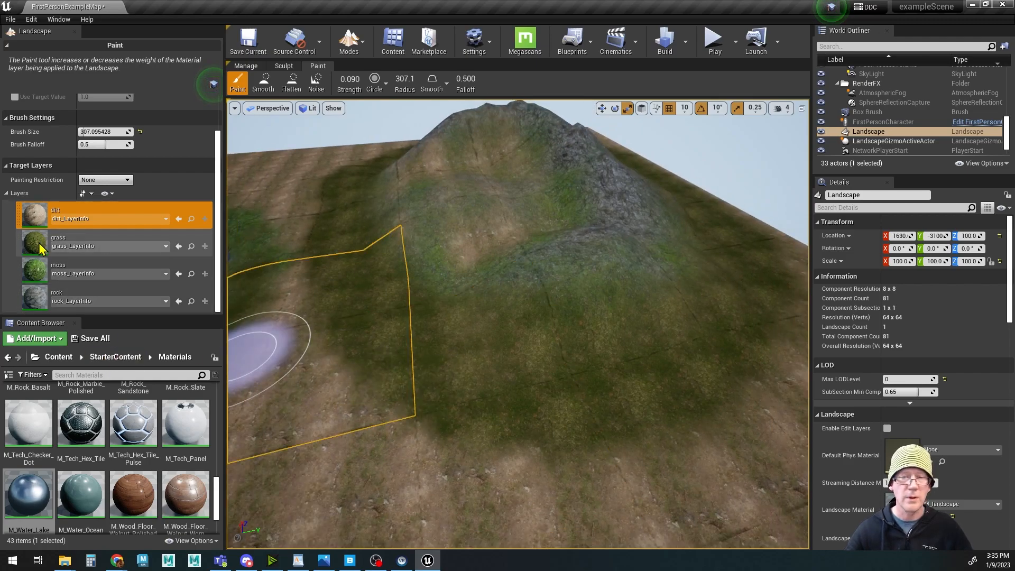
{"action": "right_click_drag", "start_coordinate": [415, 417], "coordinate": [394, 406], "text": "alt"}
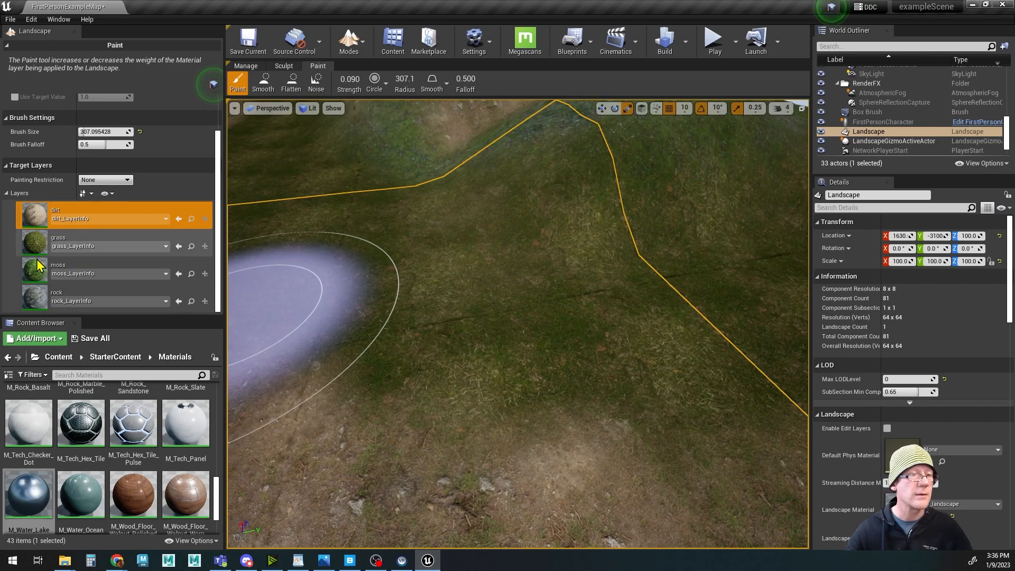
Step: Select the moss layer and examine the ground along the hill's foot and towards the lake
{"action": "left_click", "coordinate": [39, 267]}
{"action": "left_click_drag", "start_coordinate": [520, 387], "coordinate": [567, 310], "text": "alt"}
{"action": "mouse_move", "coordinate": [540, 347]}
{"action": "right_mouse_down", "text": "alt"}
{"action": "mouse_move", "coordinate": [571, 362]}
{"action": "mouse_move", "coordinate": [540, 346]}
{"action": "right_mouse_up", "text": "alt"}
{"action": "right_click_drag", "start_coordinate": [608, 362], "coordinate": [701, 409], "text": "alt"}
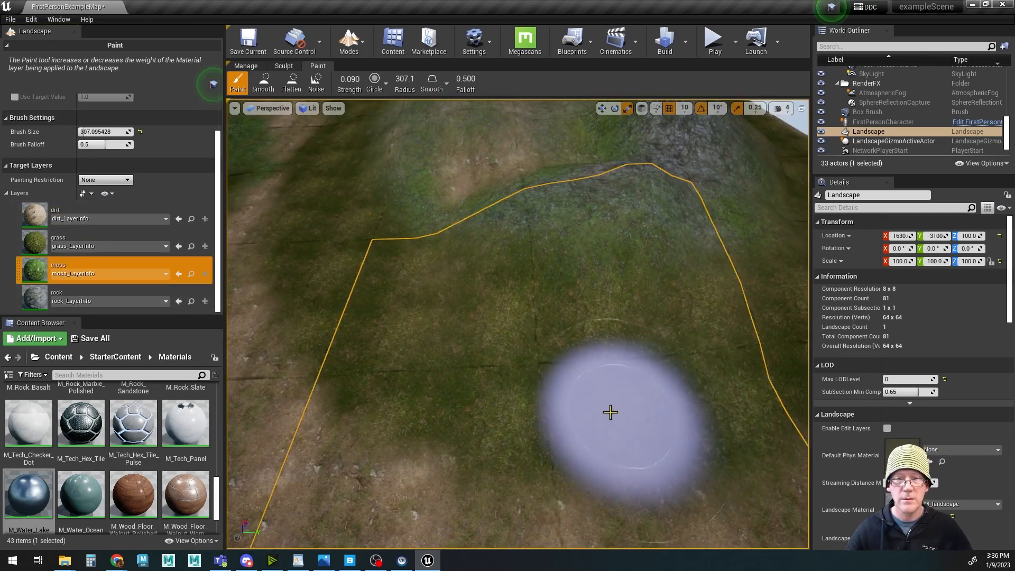
{"action": "left_click_drag", "start_coordinate": [497, 375], "coordinate": [545, 365], "text": "alt"}
{"action": "right_click_drag", "start_coordinate": [544, 364], "coordinate": [510, 363], "text": "alt"}
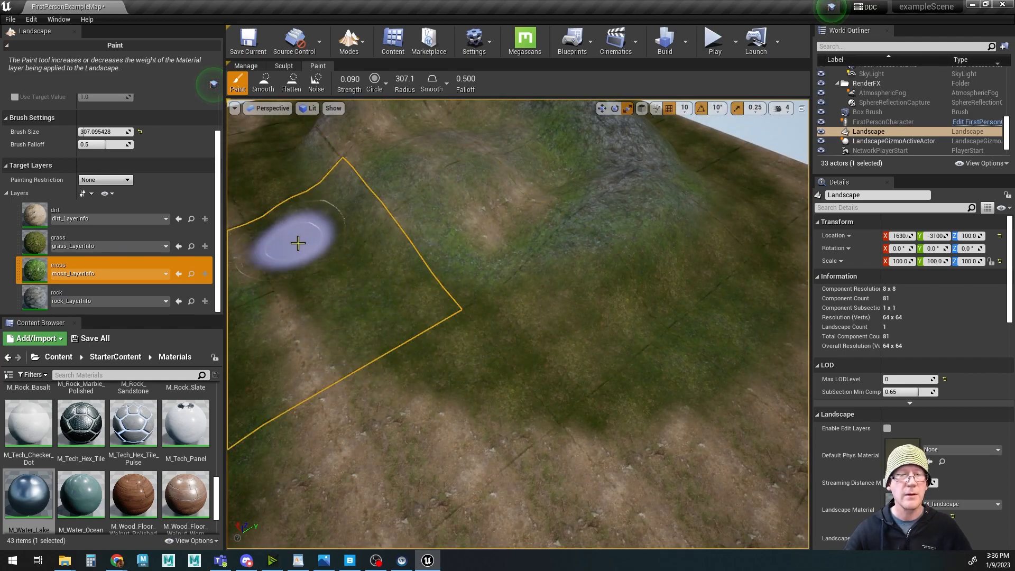
{"action": "left_click_drag", "start_coordinate": [398, 355], "coordinate": [439, 356], "text": "alt"}
{"action": "right_click_drag", "start_coordinate": [439, 357], "coordinate": [449, 358], "text": "alt"}
{"action": "mouse_move", "coordinate": [449, 358]}
{"action": "left_mouse_down", "text": "alt"}
{"action": "mouse_move", "coordinate": [409, 355]}
{"action": "mouse_move", "coordinate": [458, 356]}
{"action": "left_mouse_up", "text": "alt"}
{"action": "left_click_drag", "start_coordinate": [347, 338], "coordinate": [450, 438], "text": "alt"}
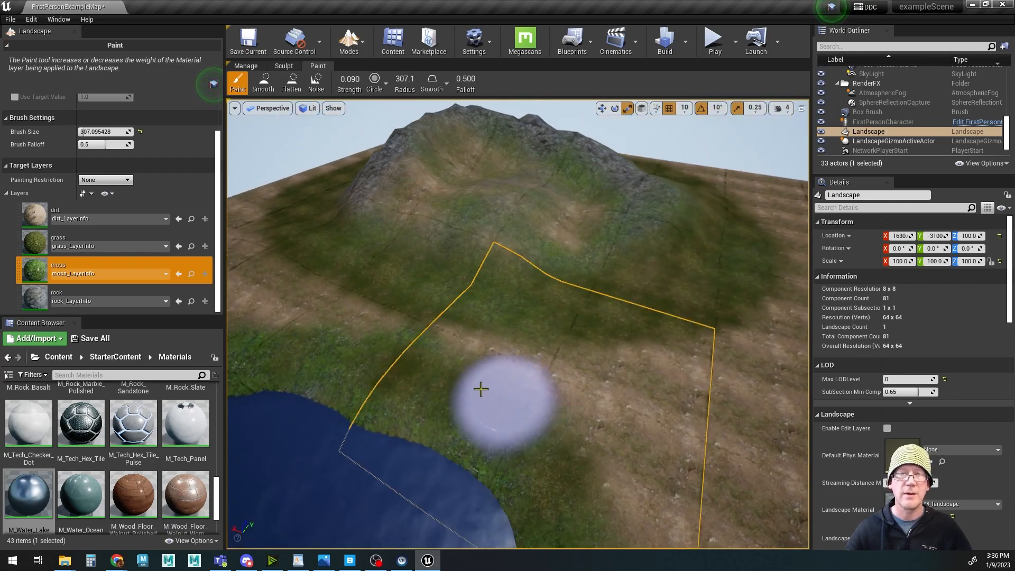
Step: Play-test the level, walking over the hill and across the surrounding ground, and end the session
{"action": "left_click", "coordinate": [707, 59]}
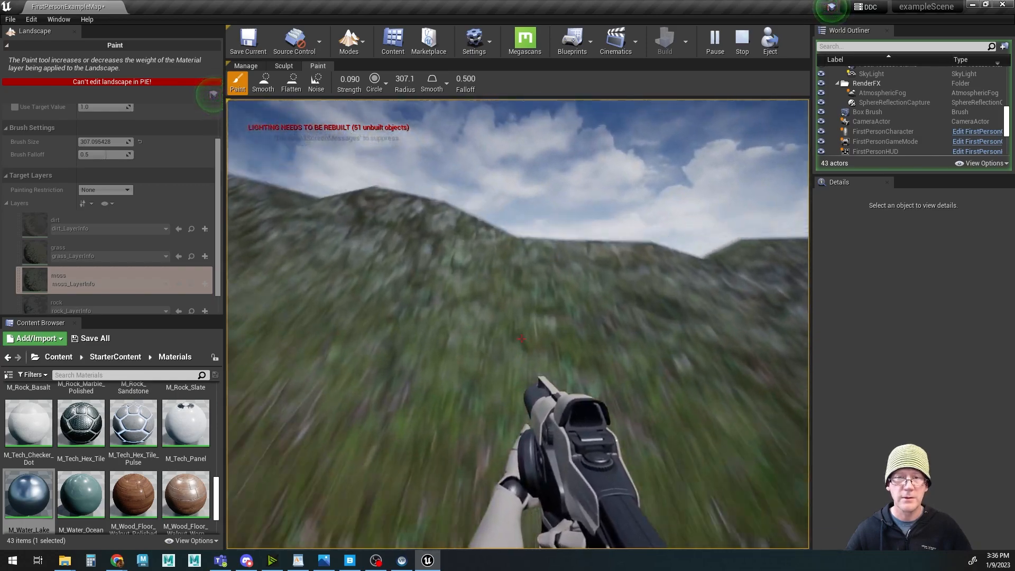
{"action": "key", "text": "w"}
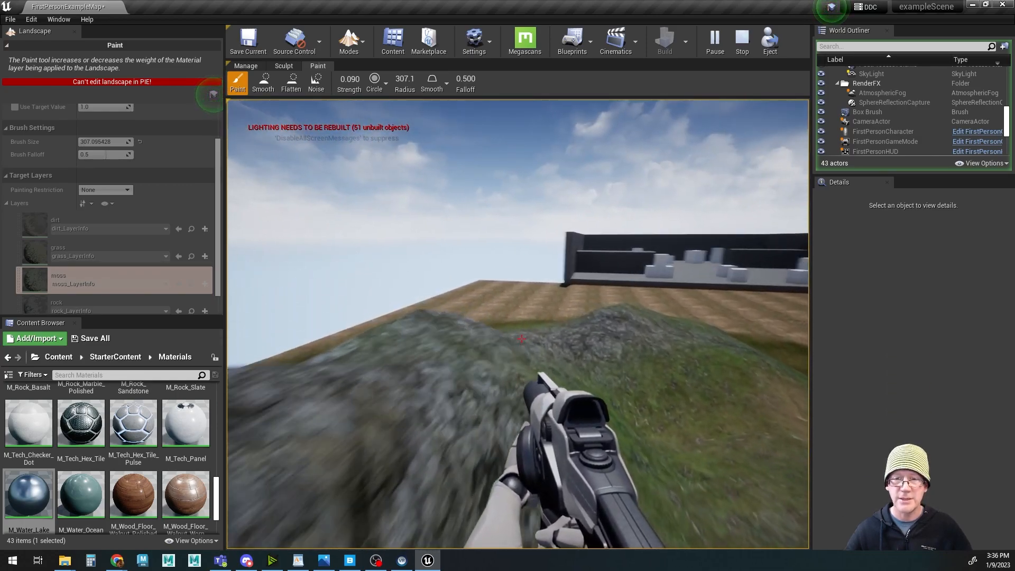
{"action": "key", "text": "w"}
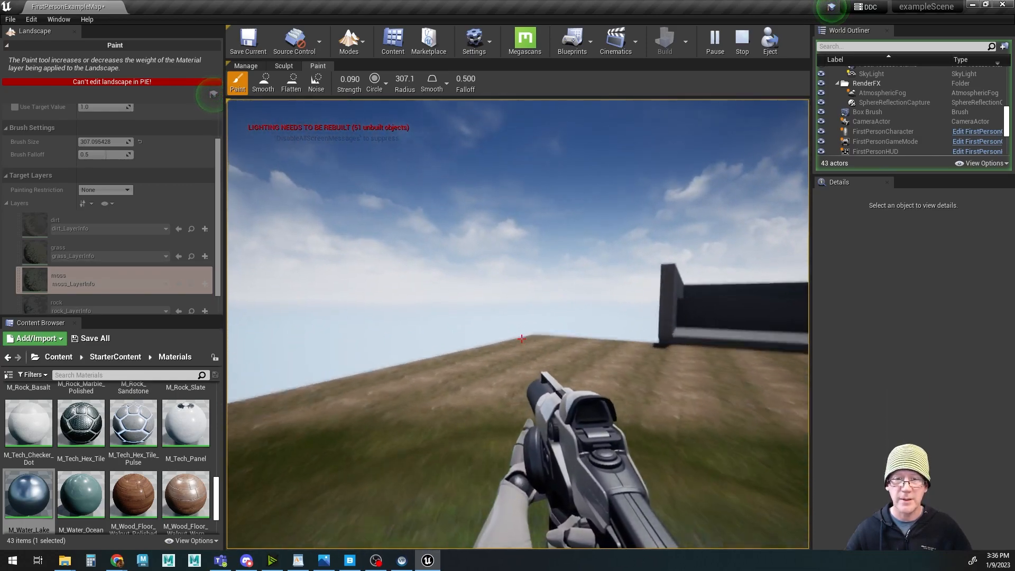
{"action": "key", "text": "w"}
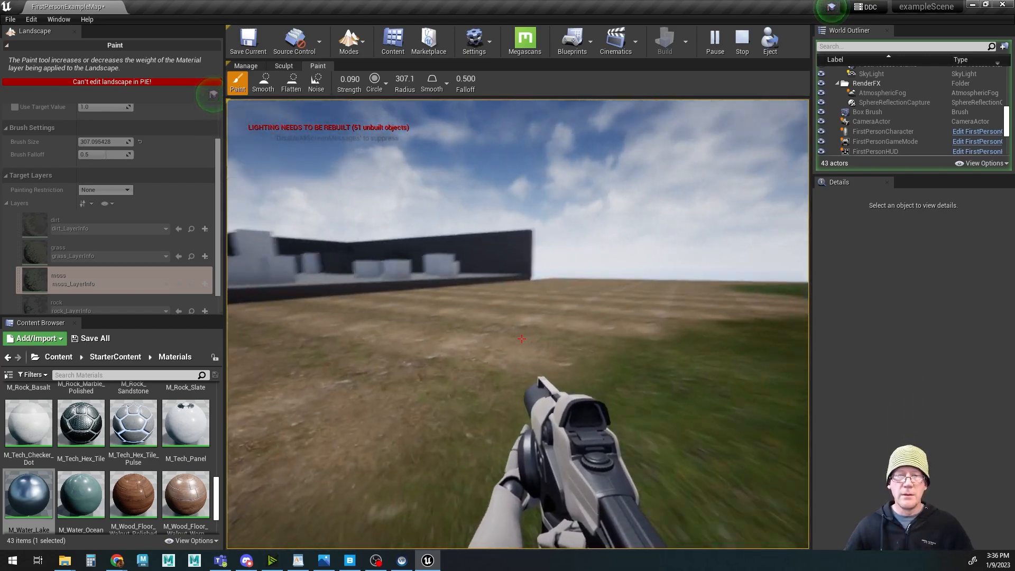
{"action": "key", "text": "w"}
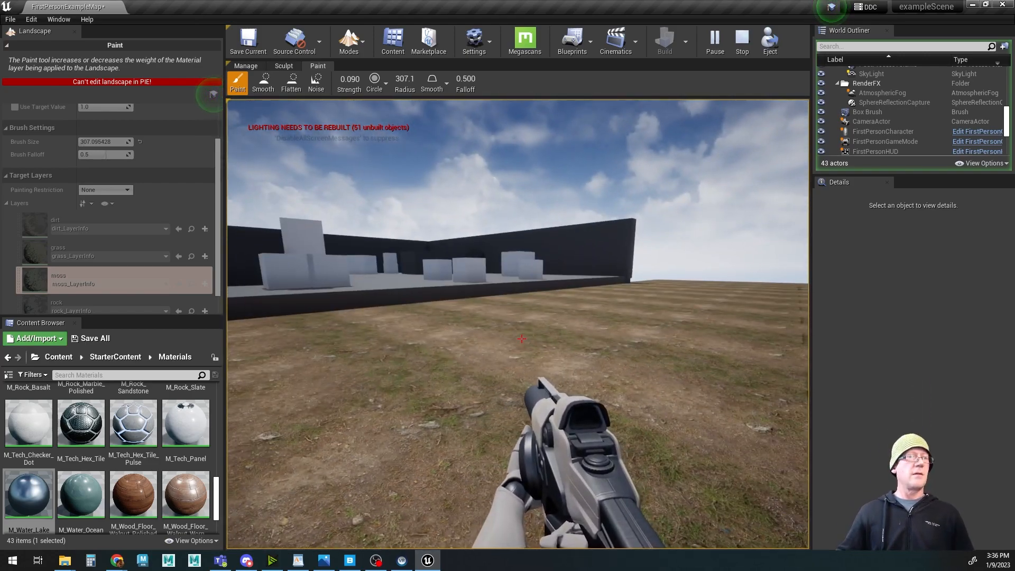
{"action": "key", "text": "w"}
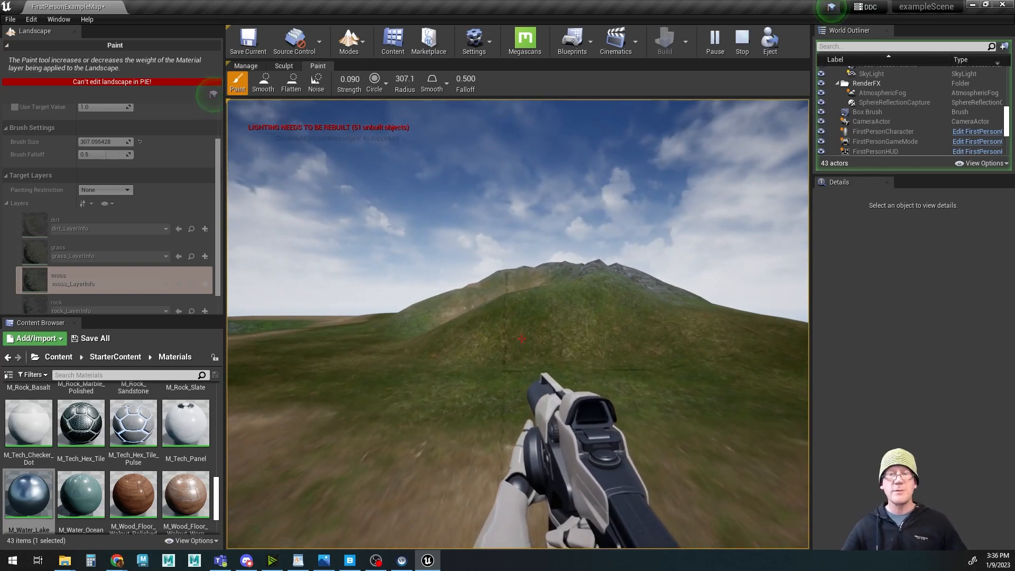
{"action": "key", "text": "Escape"}
Step: Switch from Landscape mode to Select mode and select the landscape with the lake and hill in view
{"action": "right_click_drag", "start_coordinate": [544, 374], "coordinate": [544, 317]}
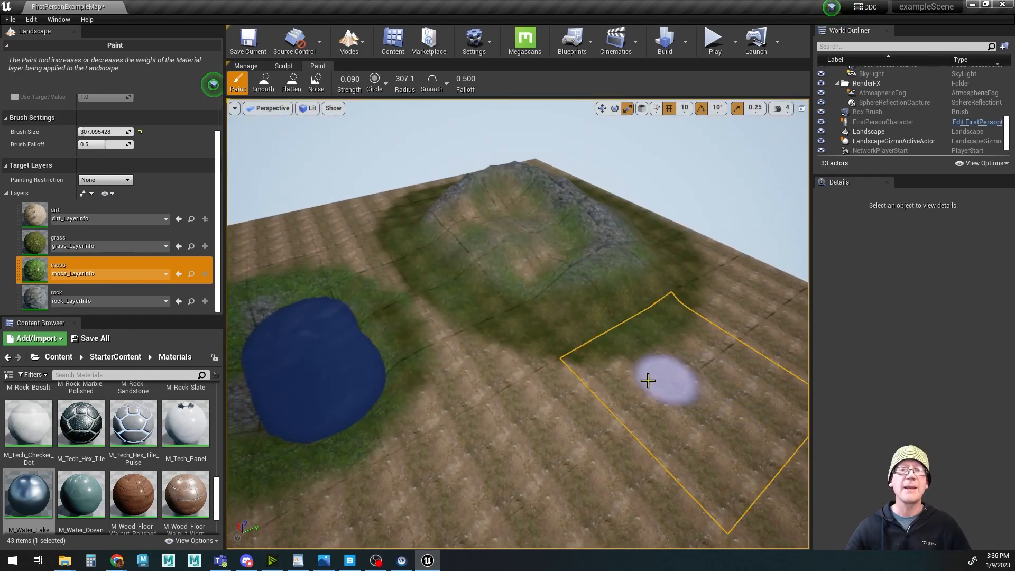
{"action": "right_click_drag", "start_coordinate": [648, 380], "coordinate": [548, 389]}
{"action": "left_click", "coordinate": [364, 41]}
{"action": "left_click", "coordinate": [363, 70]}
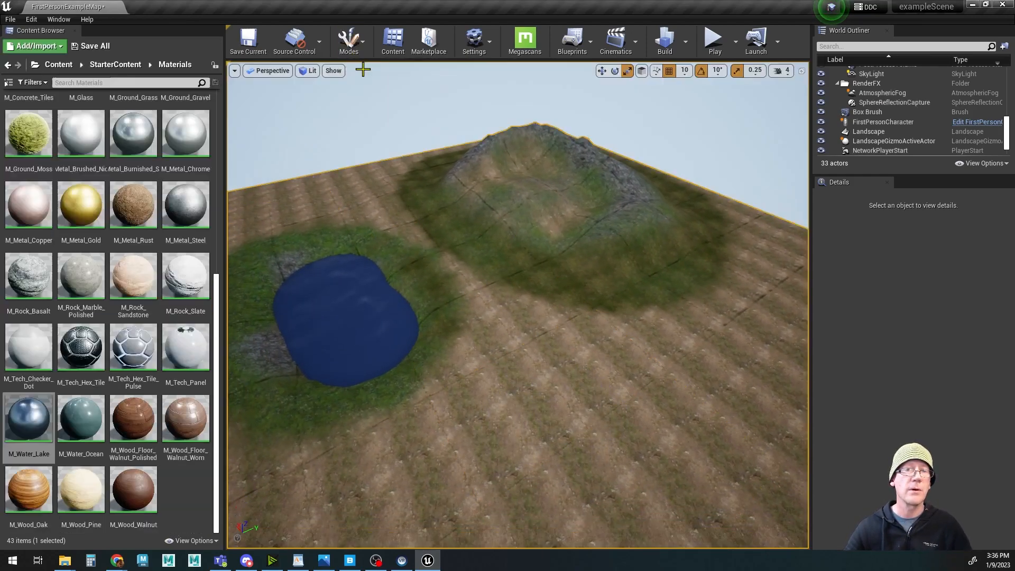
{"action": "left_click", "coordinate": [576, 389]}
{"action": "left_click_drag", "start_coordinate": [533, 286], "coordinate": [502, 335], "text": "alt"}
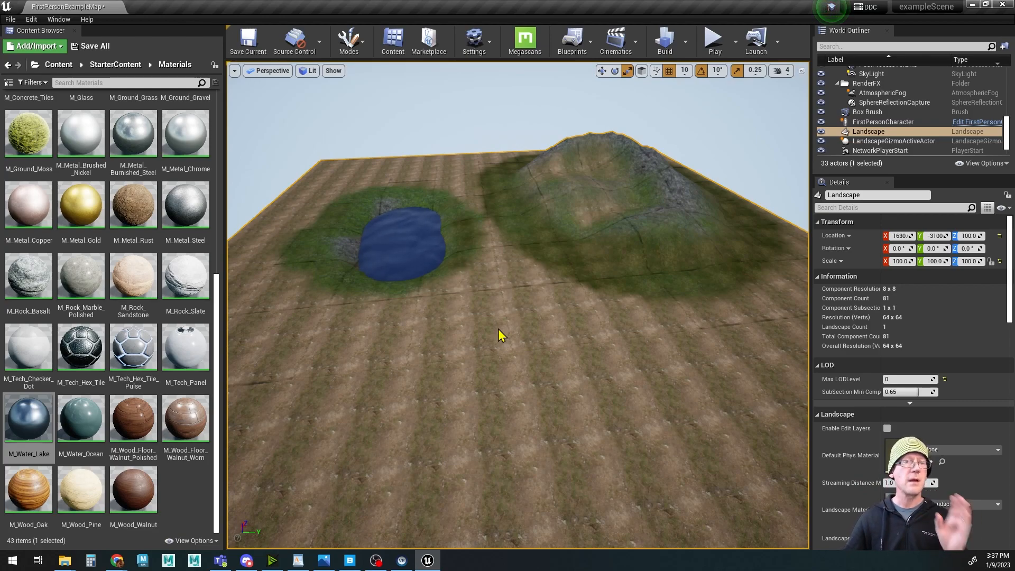
Step: Browse to the Landscape folder inside Content/FirstPersonBP
{"action": "left_click", "coordinate": [59, 65]}
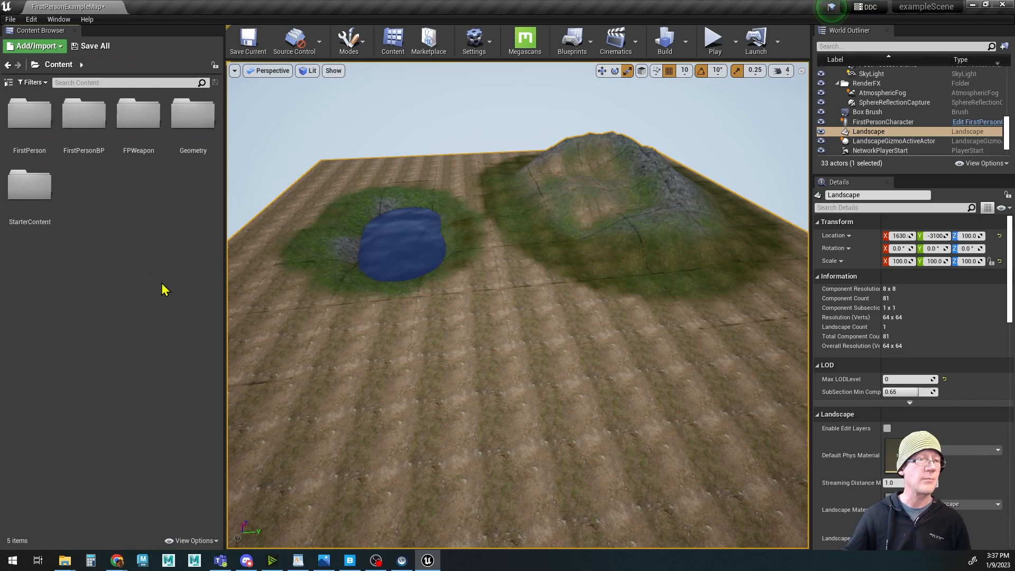
{"action": "double_click", "coordinate": [83, 112]}
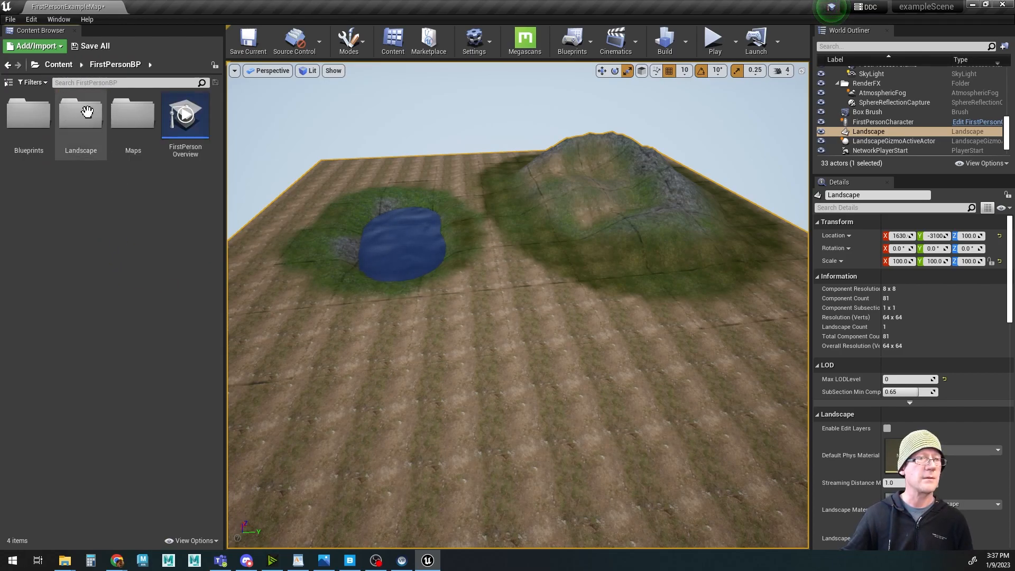
{"action": "double_click", "coordinate": [79, 108]}
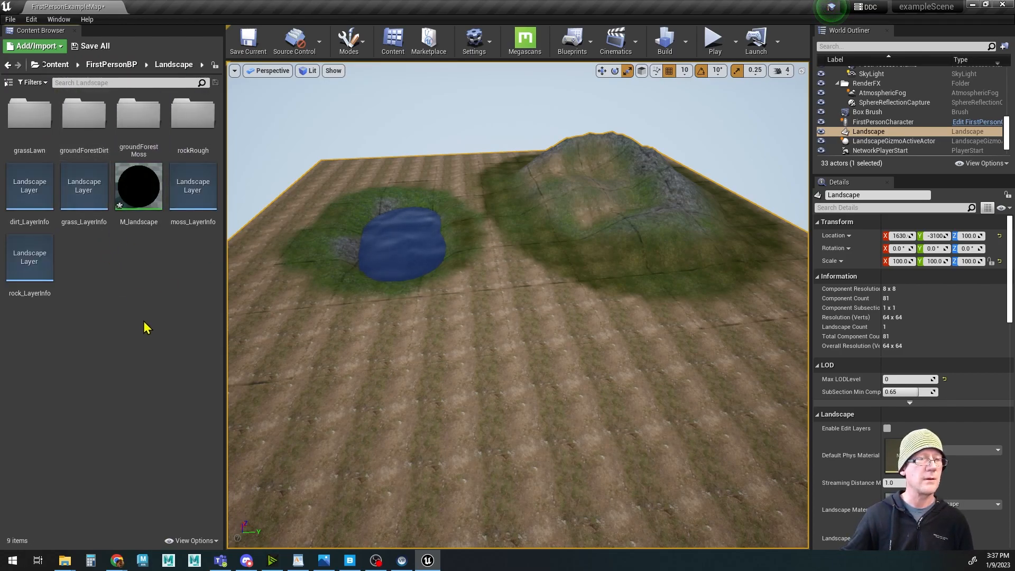
Step: Open and close the M_landscape material, and save all modified levels and assets
{"action": "double_click", "coordinate": [140, 185]}
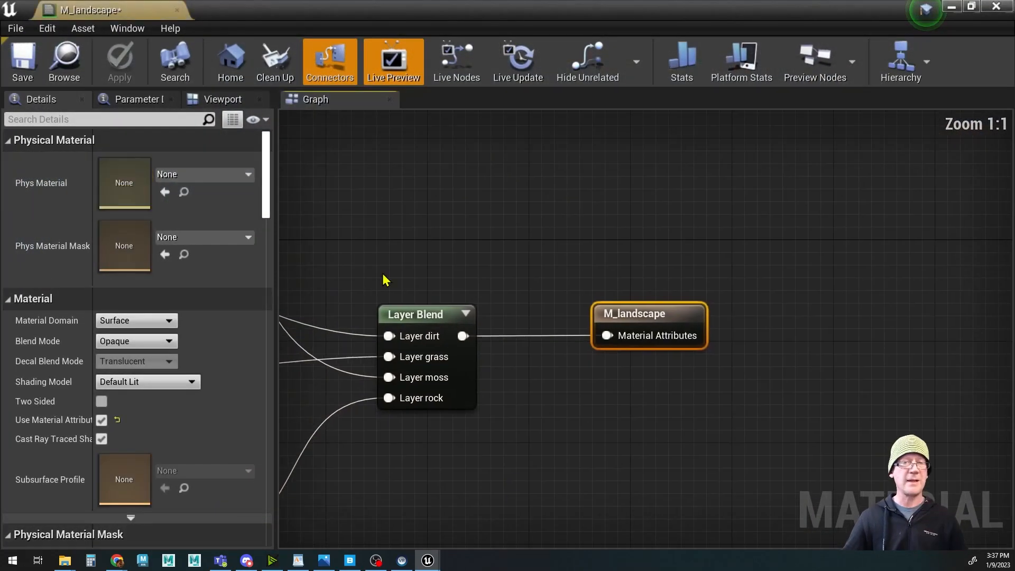
{"action": "left_click", "coordinate": [995, 7]}
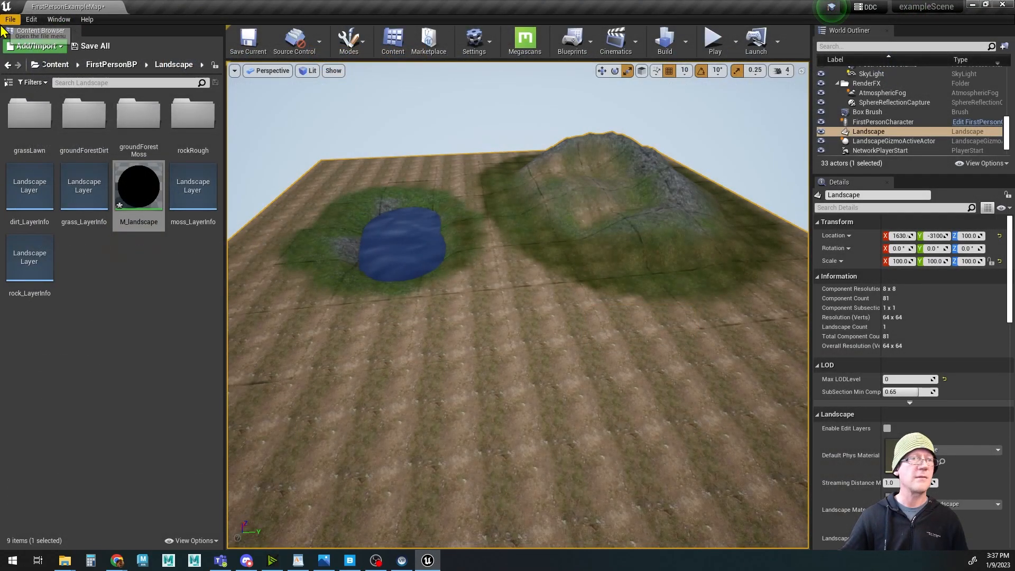
{"action": "left_click", "coordinate": [10, 19]}
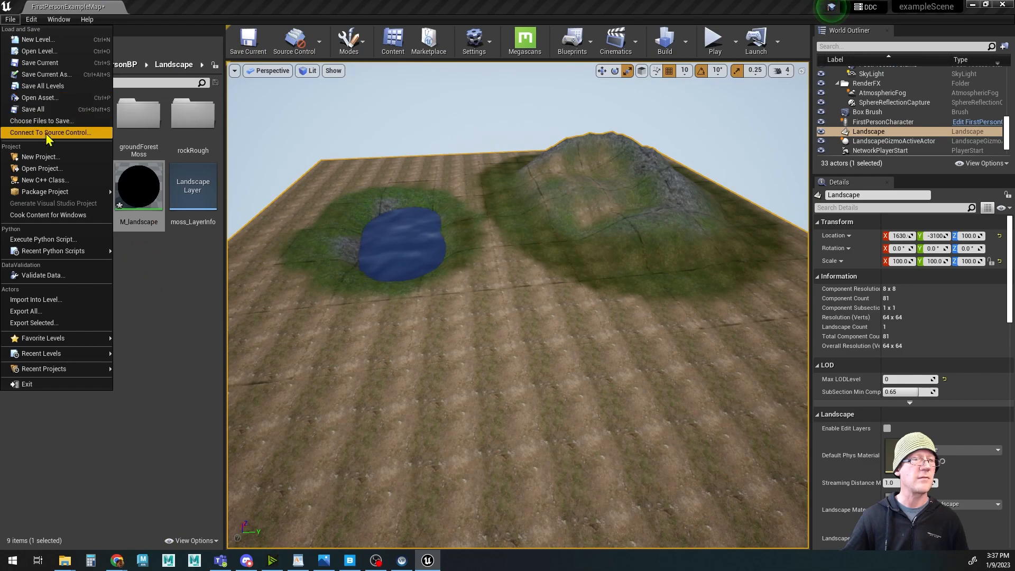
{"action": "left_click", "coordinate": [32, 109]}
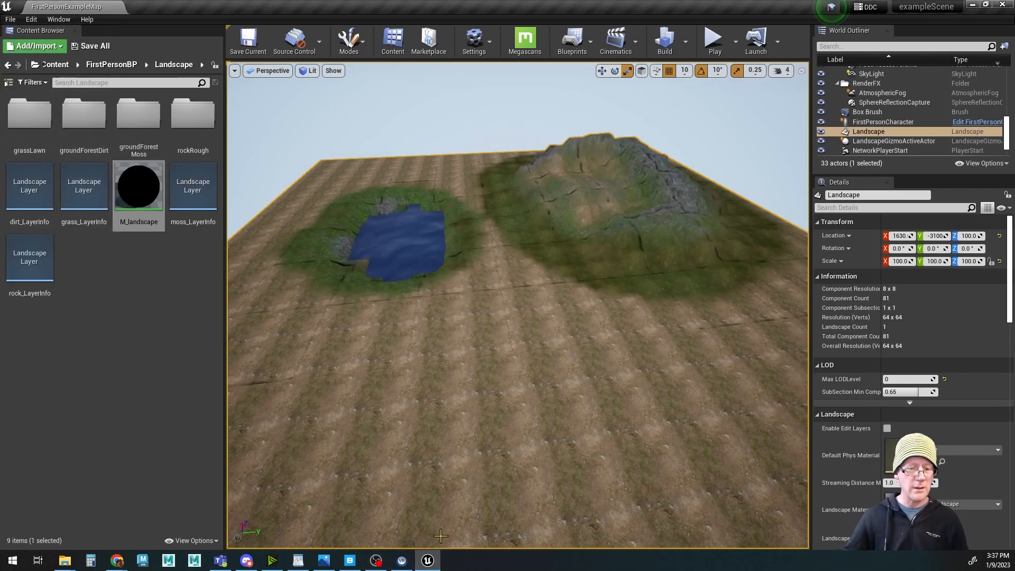
Step: Reopen the M_landscape material and place a LandscapeVisibilityMask node in the empty space between the dirt and grass groups
{"action": "double_click", "coordinate": [151, 199]}
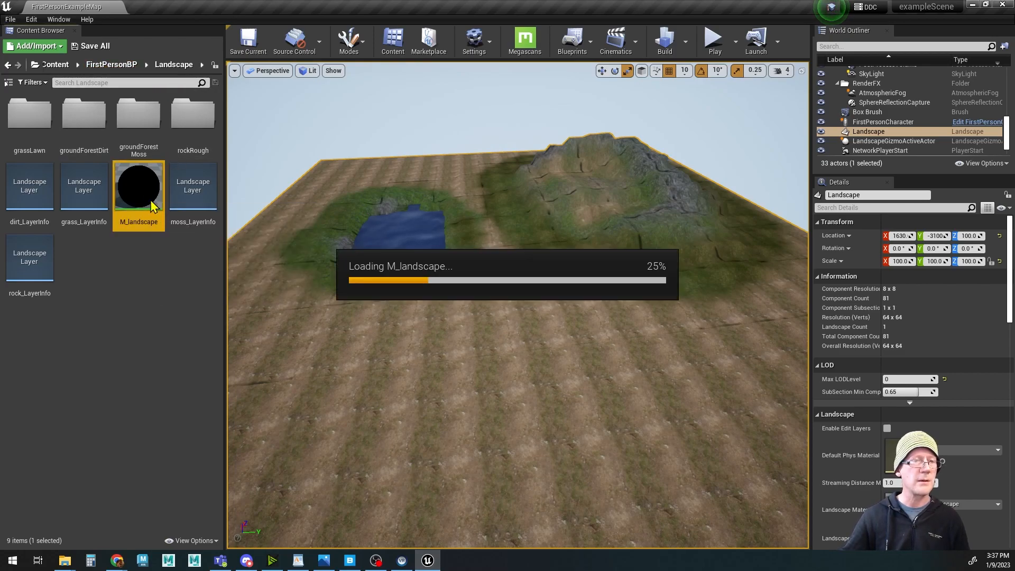
{"action": "scroll", "coordinate": [533, 374], "scroll_direction": "down", "scroll_amount": 4}
{"action": "key", "text": "Home"}
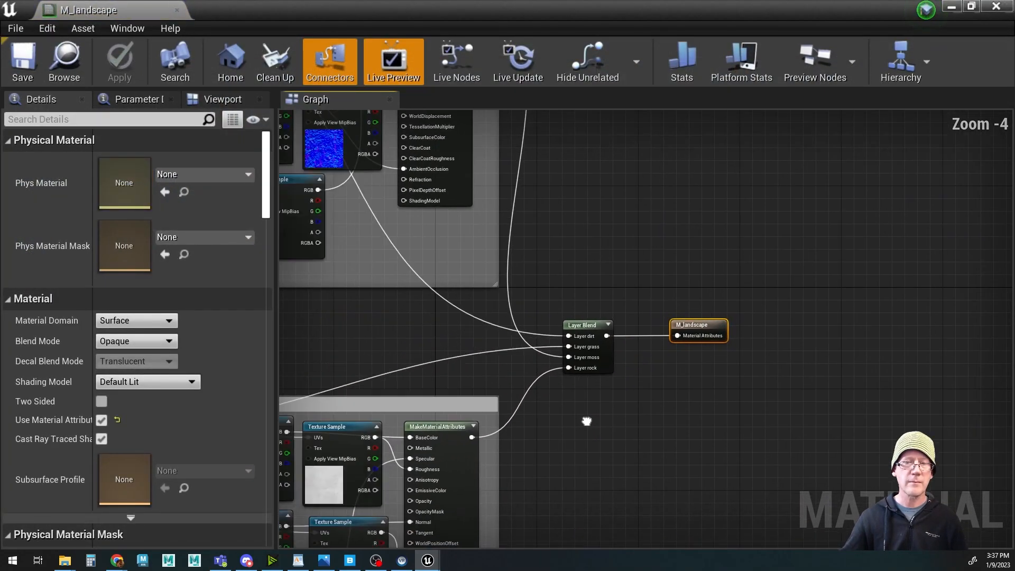
{"action": "scroll", "coordinate": [798, 328], "scroll_direction": "up", "scroll_amount": 3}
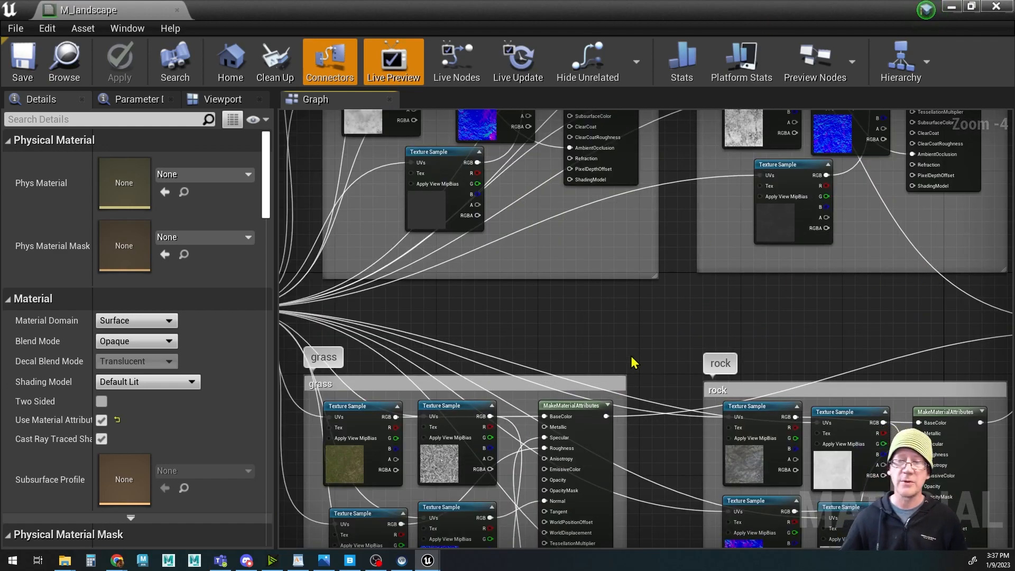
{"action": "right_click", "coordinate": [618, 321]}
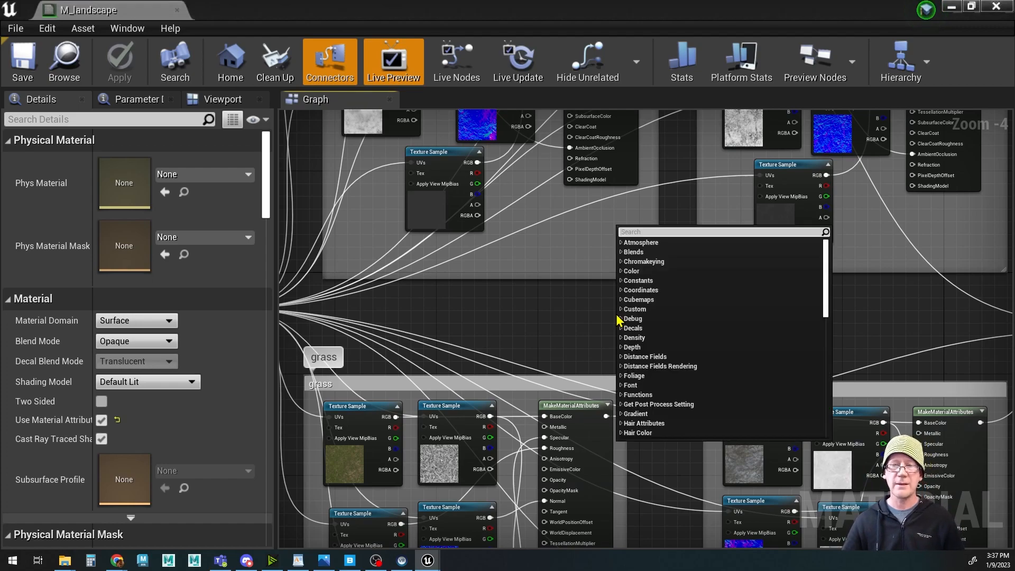
{"action": "type", "text": "landsc"}
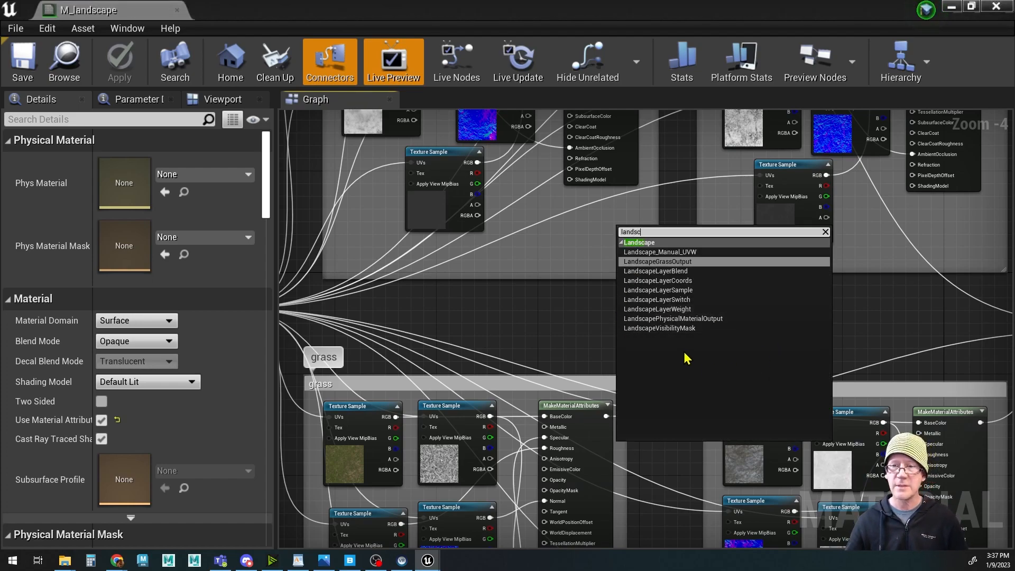
{"action": "left_click", "coordinate": [677, 328]}
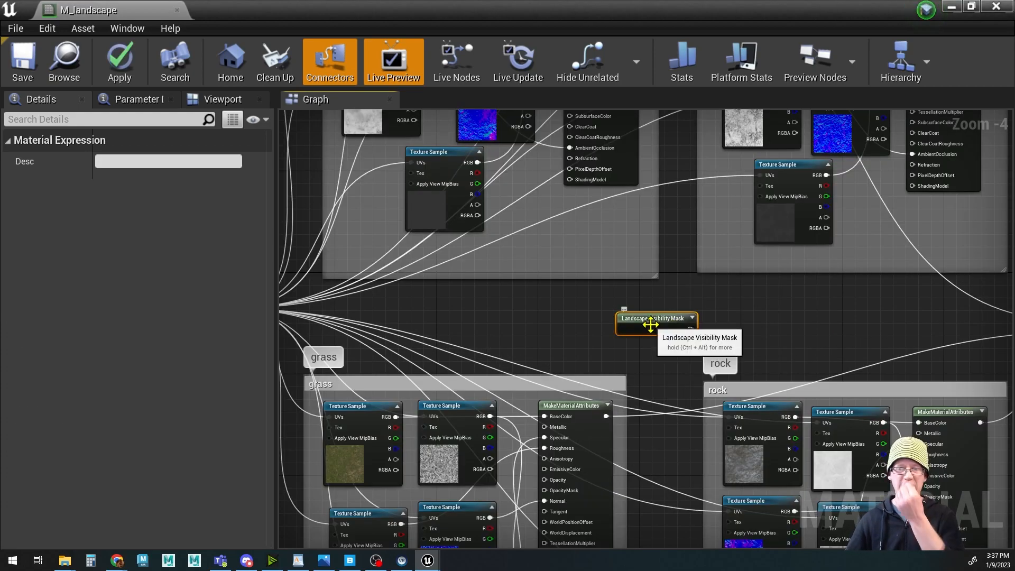
{"action": "left_click_drag", "start_coordinate": [651, 328], "coordinate": [573, 320]}
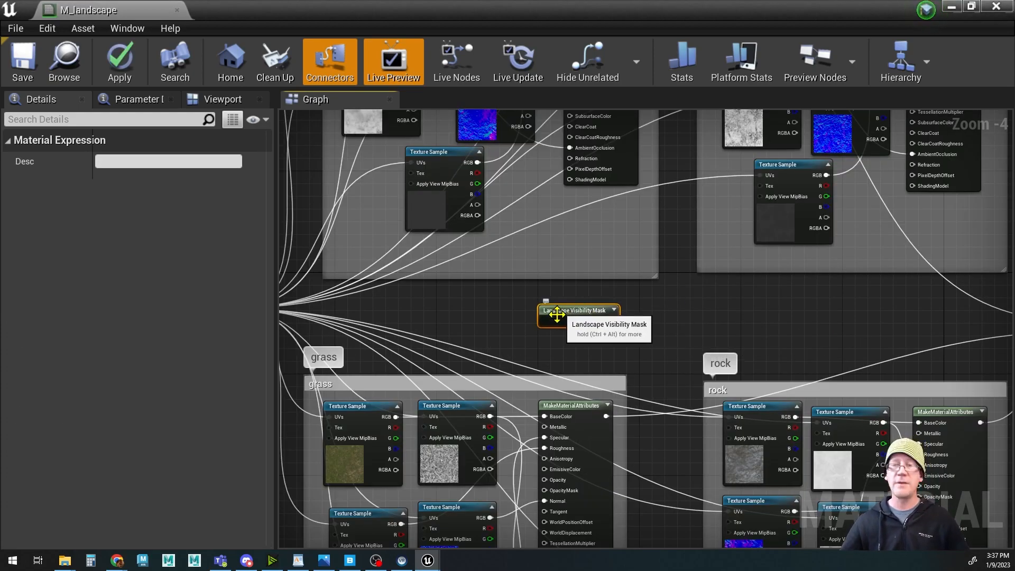
{"action": "right_click_drag", "start_coordinate": [680, 335], "coordinate": [580, 449]}
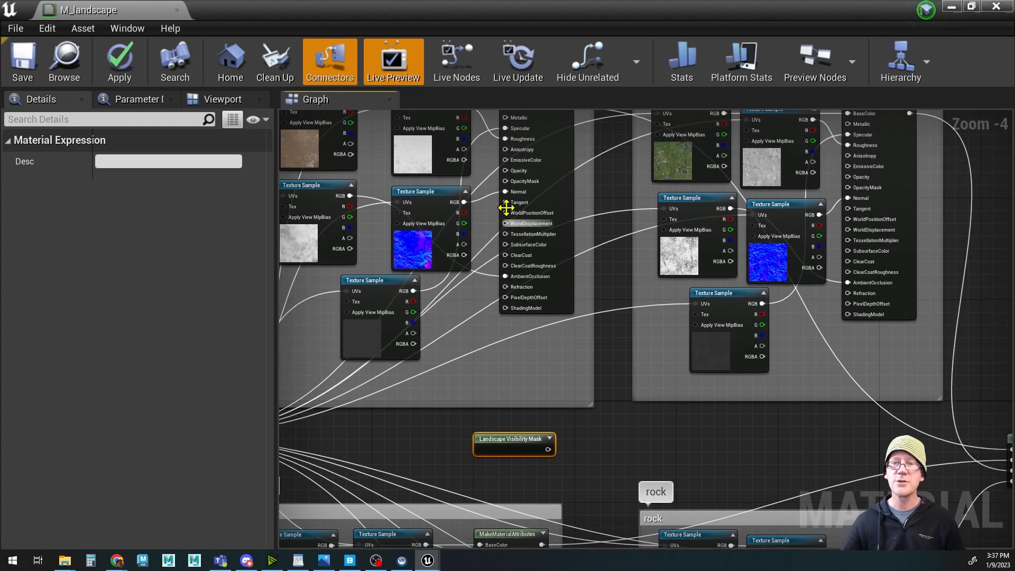
Step: Connect the Landscape Visibility Mask node to the OpacityMask input of all four layers' MakeMaterialAttributes nodes
{"action": "left_click_drag", "start_coordinate": [539, 439], "coordinate": [438, 439]}
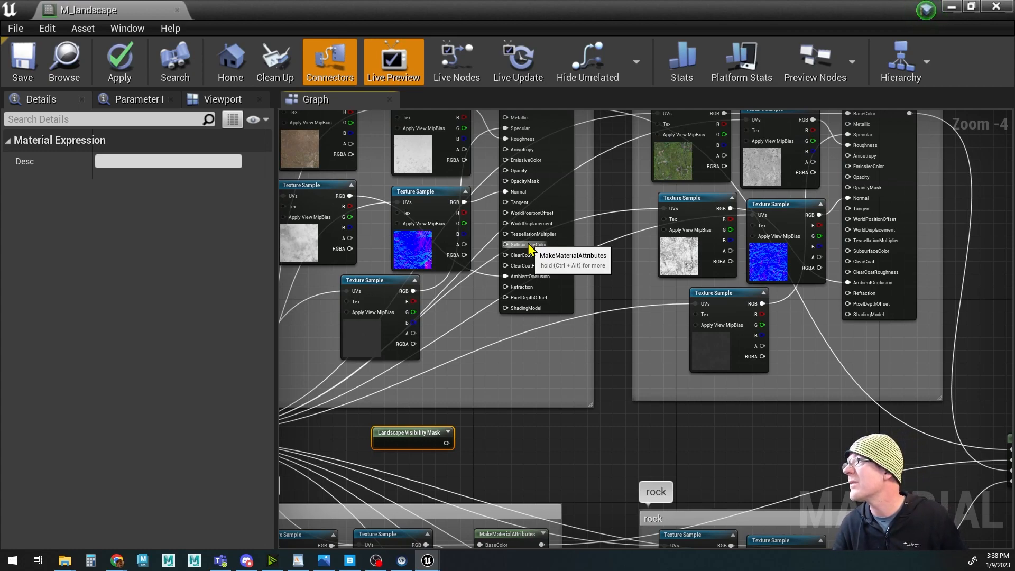
{"action": "left_click_drag", "start_coordinate": [446, 444], "coordinate": [504, 181]}
{"action": "left_click_drag", "start_coordinate": [447, 443], "coordinate": [850, 191]}
{"action": "right_click_drag", "start_coordinate": [719, 424], "coordinate": [758, 143]}
{"action": "left_click_drag", "start_coordinate": [486, 165], "coordinate": [520, 299]}
{"action": "left_click_drag", "start_coordinate": [486, 165], "coordinate": [893, 347]}
Step: Apply and save the M_landscape material, and close its editor
{"action": "left_click", "coordinate": [119, 62]}
{"action": "left_click", "coordinate": [20, 60]}
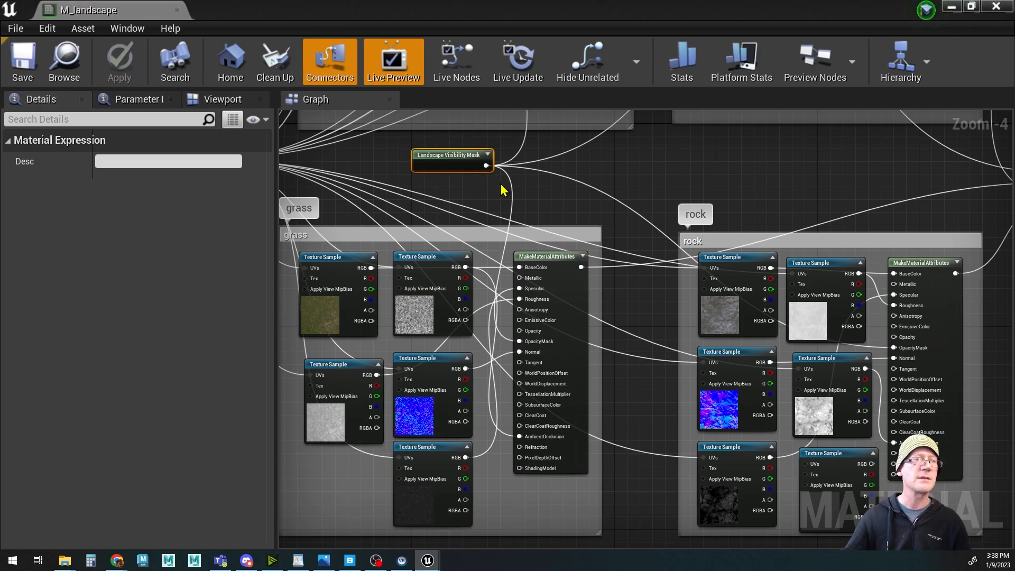
{"action": "left_click", "coordinate": [997, 7]}
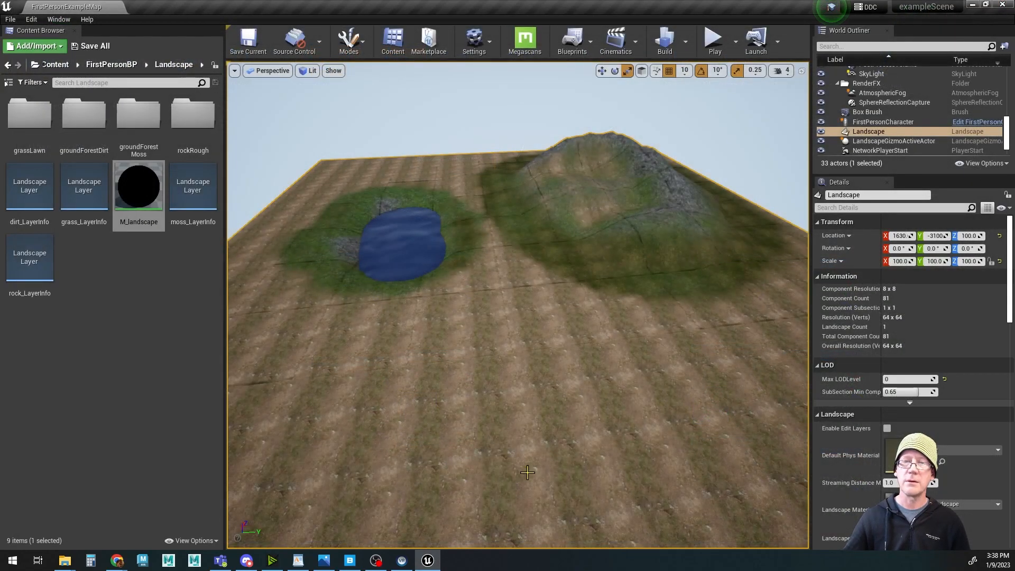
Step: Switch to Landscape mode and activate the Visibility tool for sculpting
{"action": "left_click_drag", "start_coordinate": [469, 386], "coordinate": [471, 401]}
{"action": "scroll", "coordinate": [471, 401], "scroll_direction": "up", "scroll_amount": 2}
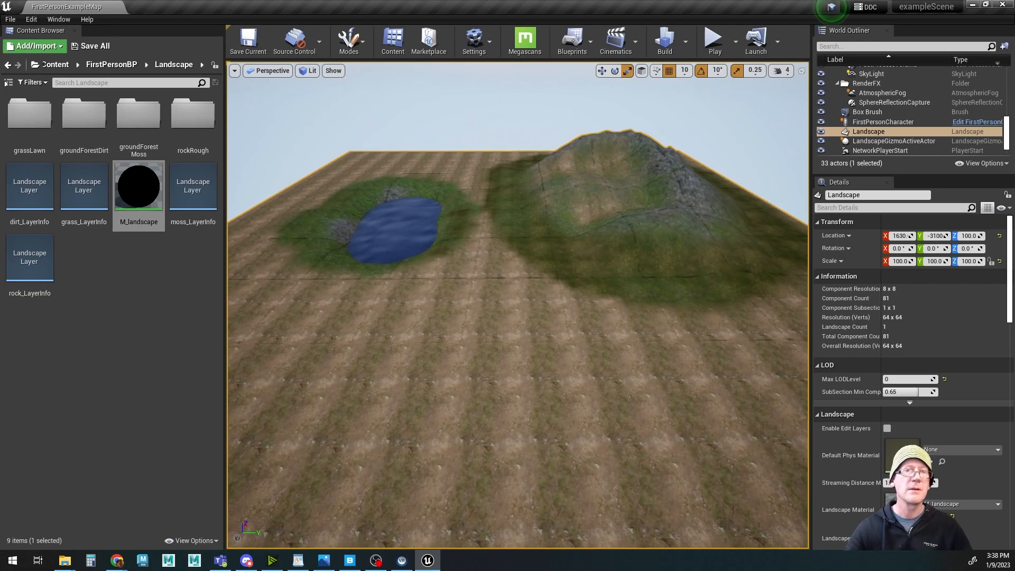
{"action": "left_click", "coordinate": [365, 46]}
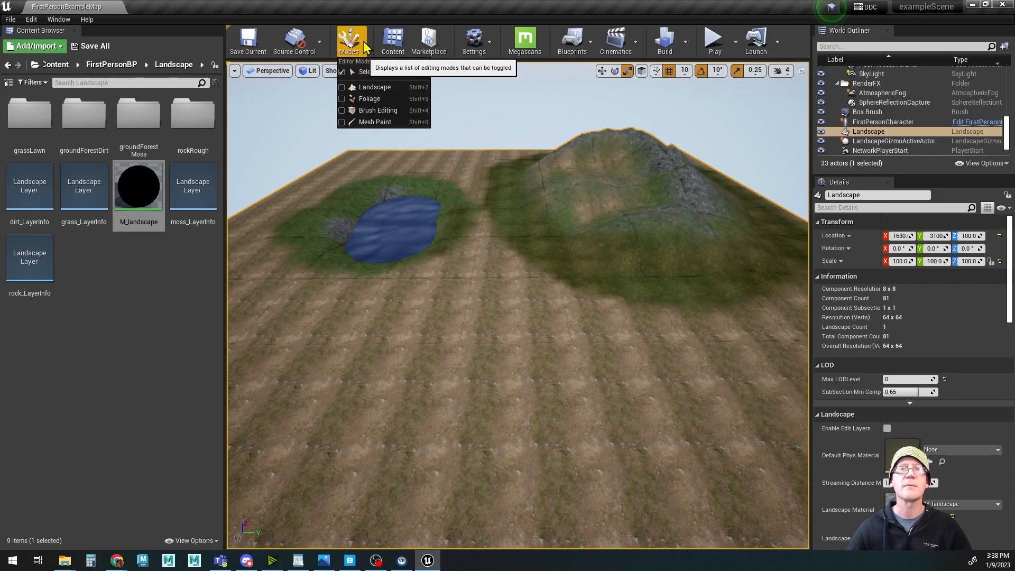
{"action": "left_click", "coordinate": [372, 87]}
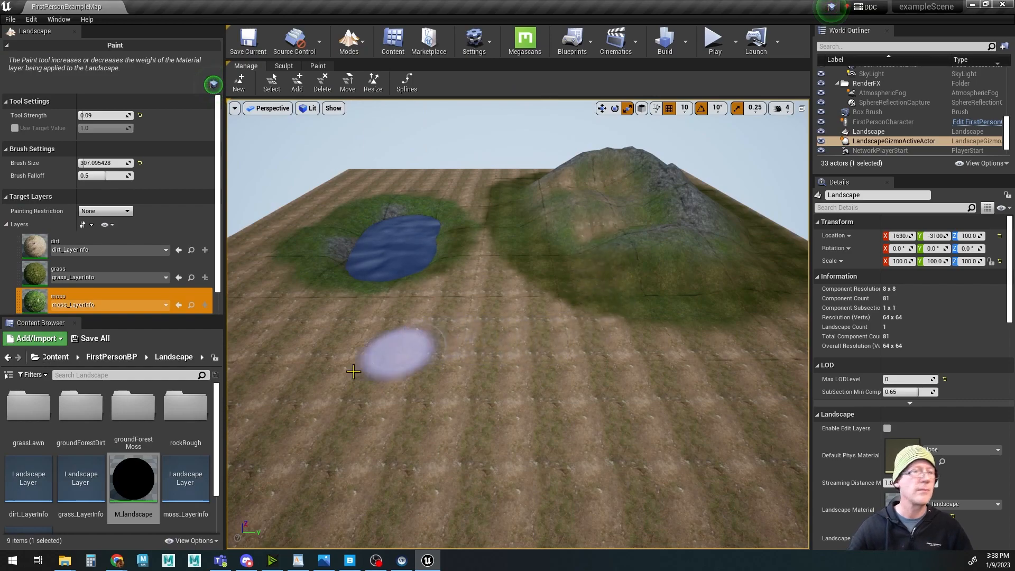
{"action": "left_click", "coordinate": [284, 66]}
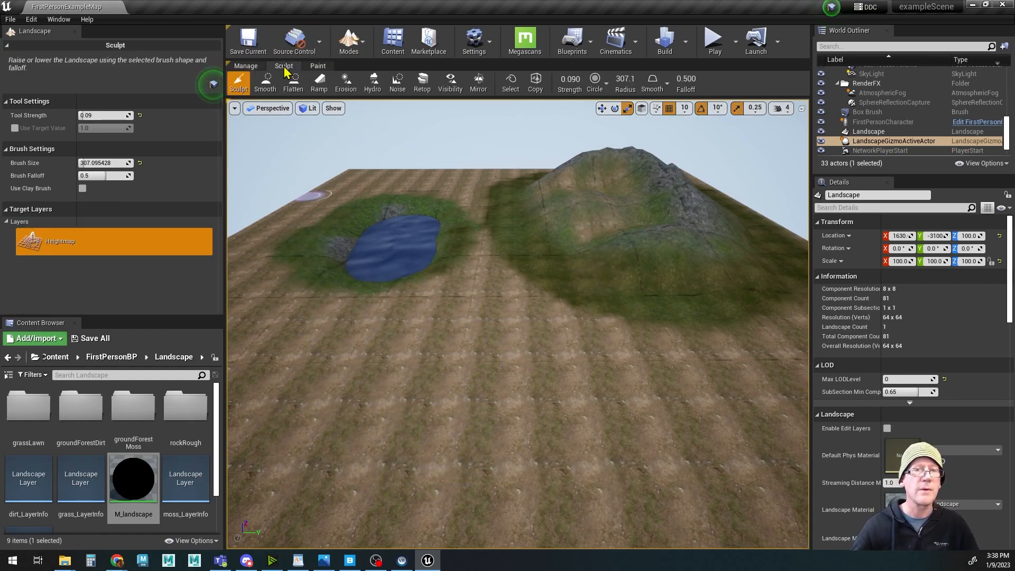
{"action": "left_click", "coordinate": [456, 88]}
Step: Paint a visibility hole in the open dirt area in front of the lake and hill, and restore parts of it
{"action": "left_click_drag", "start_coordinate": [562, 408], "coordinate": [521, 383], "text": "alt"}
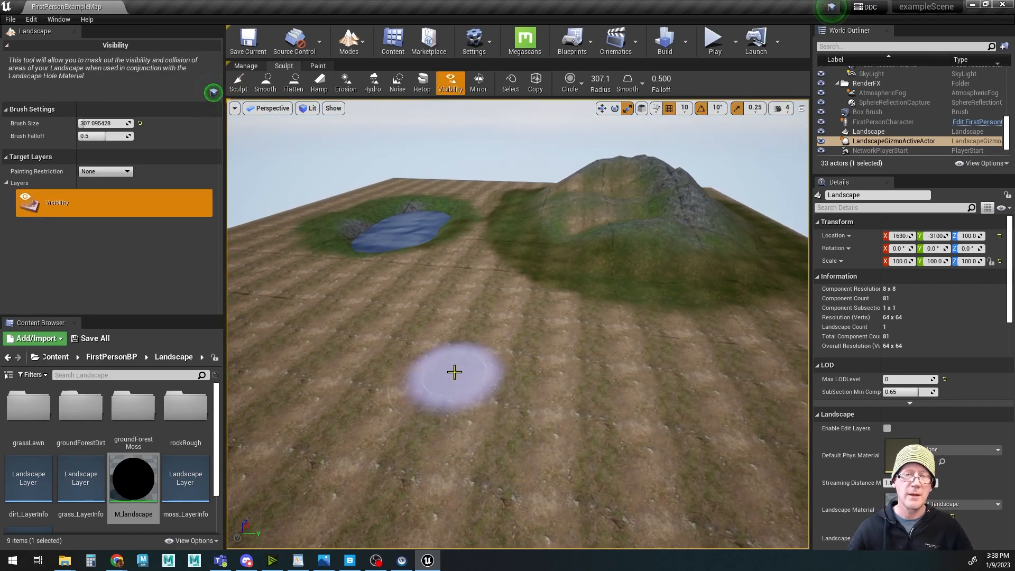
{"action": "mouse_move", "coordinate": [426, 370]}
{"action": "left_mouse_down"}
{"action": "mouse_move", "coordinate": [706, 395]}
{"action": "mouse_move", "coordinate": [714, 411]}
{"action": "mouse_move", "coordinate": [700, 394]}
{"action": "mouse_move", "coordinate": [639, 417]}
{"action": "mouse_move", "coordinate": [544, 426]}
{"action": "left_mouse_up"}
{"action": "mouse_move", "coordinate": [503, 415]}
{"action": "right_mouse_down"}
{"action": "mouse_move", "coordinate": [470, 414]}
{"action": "mouse_move", "coordinate": [503, 414]}
{"action": "right_mouse_up"}
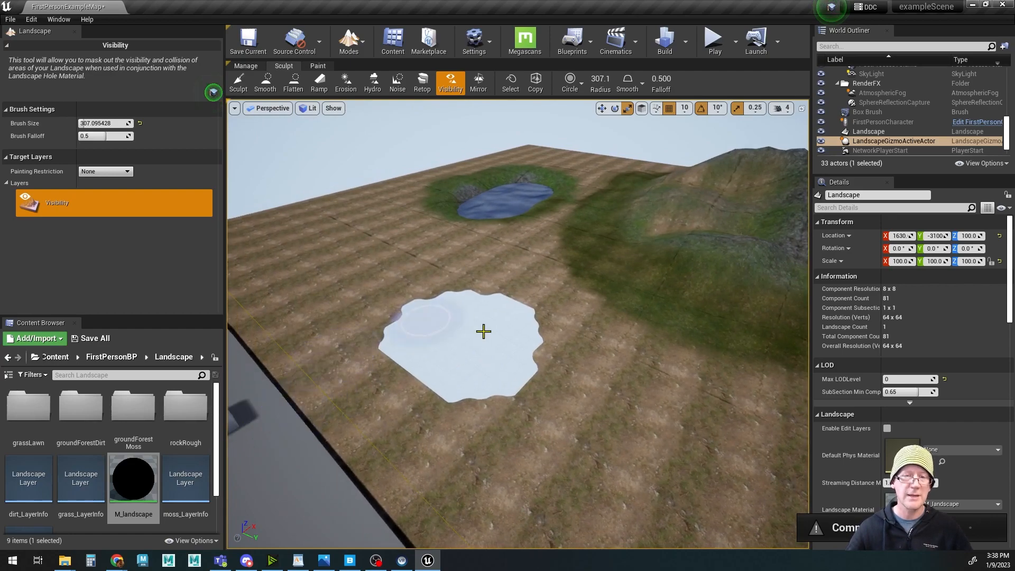
{"action": "mouse_move", "coordinate": [479, 380]}
{"action": "left_mouse_down", "text": "shift"}
{"action": "mouse_move", "coordinate": [421, 363]}
{"action": "mouse_move", "coordinate": [433, 334]}
{"action": "mouse_move", "coordinate": [489, 342]}
{"action": "mouse_move", "coordinate": [465, 347]}
{"action": "left_mouse_up", "text": "shift"}
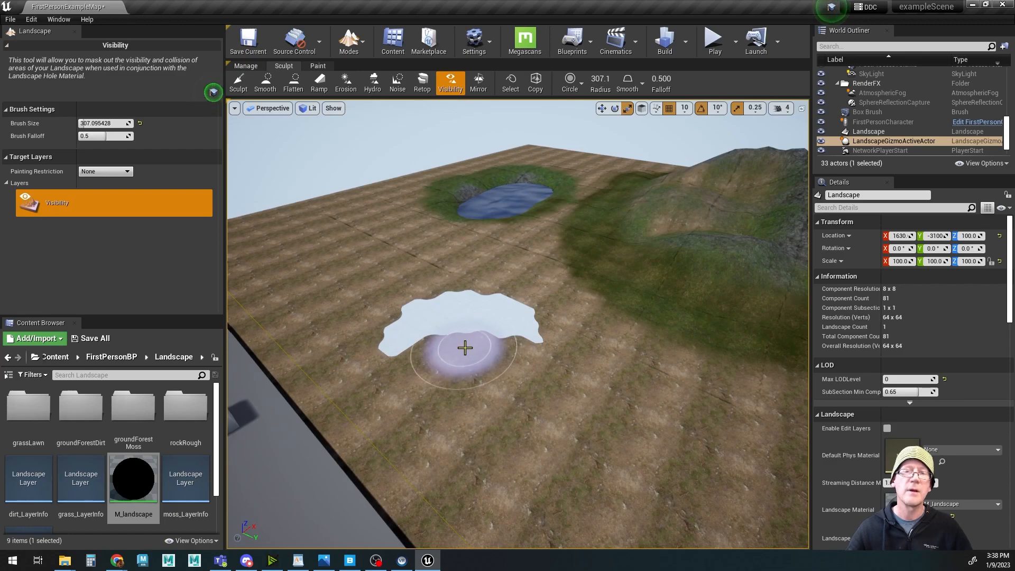
{"action": "left_click_drag", "start_coordinate": [550, 360], "coordinate": [588, 346]}
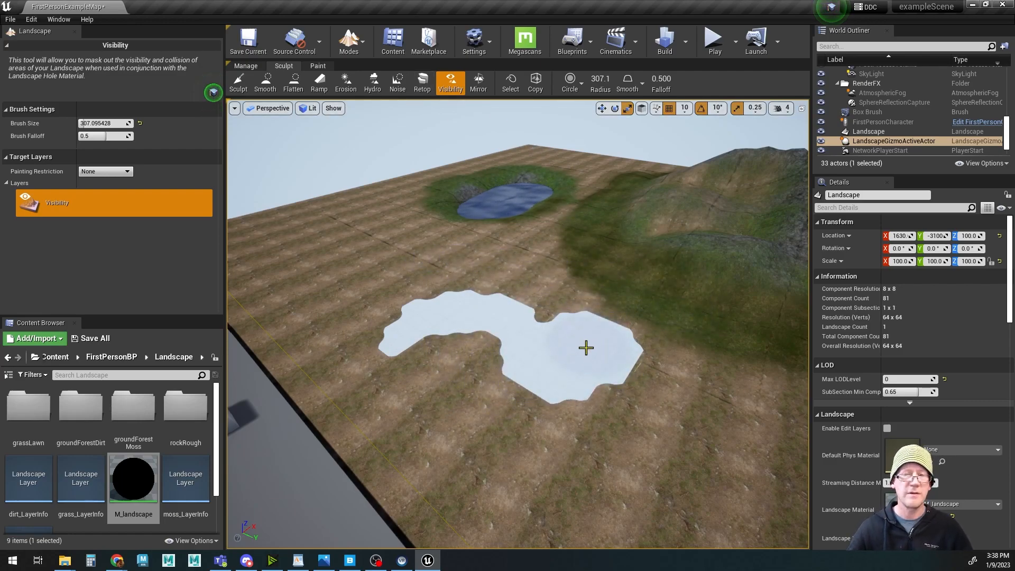
{"action": "mouse_move", "coordinate": [596, 330]}
{"action": "left_mouse_down", "text": "shift"}
{"action": "mouse_move", "coordinate": [547, 369]}
{"action": "mouse_move", "coordinate": [573, 334]}
{"action": "left_mouse_up", "text": "shift"}
{"action": "mouse_move", "coordinate": [414, 338]}
{"action": "right_mouse_down"}
{"action": "mouse_move", "coordinate": [507, 323]}
{"action": "mouse_move", "coordinate": [392, 365]}
{"action": "mouse_move", "coordinate": [451, 357]}
{"action": "right_mouse_up"}
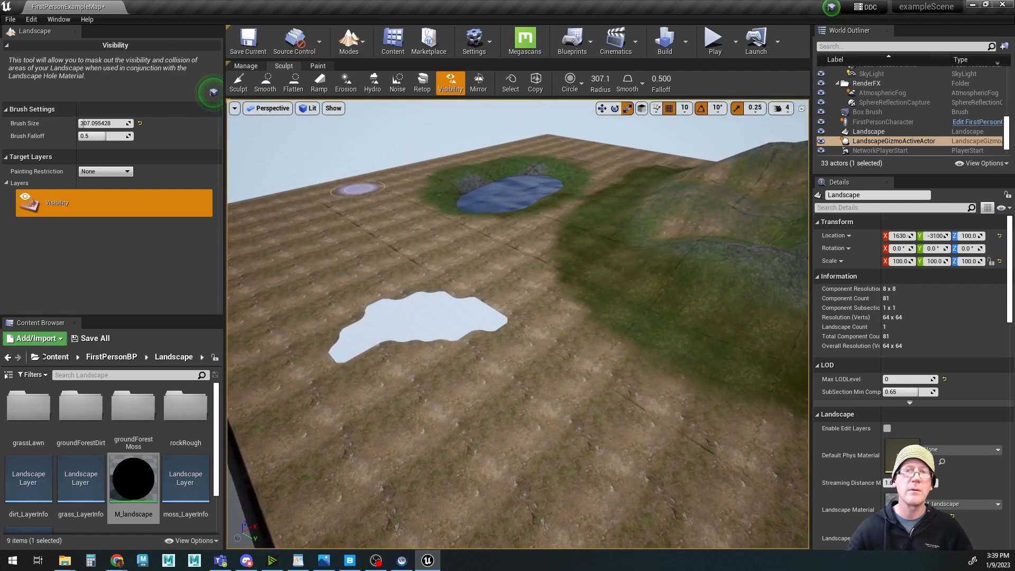
Step: Lower the terrain around the visibility hole with the Sculpt tool to form a depression
{"action": "left_click", "coordinate": [239, 83]}
{"action": "mouse_move", "coordinate": [489, 335]}
{"action": "right_mouse_down"}
{"action": "mouse_move", "coordinate": [476, 336]}
{"action": "mouse_move", "coordinate": [487, 324]}
{"action": "right_mouse_up"}
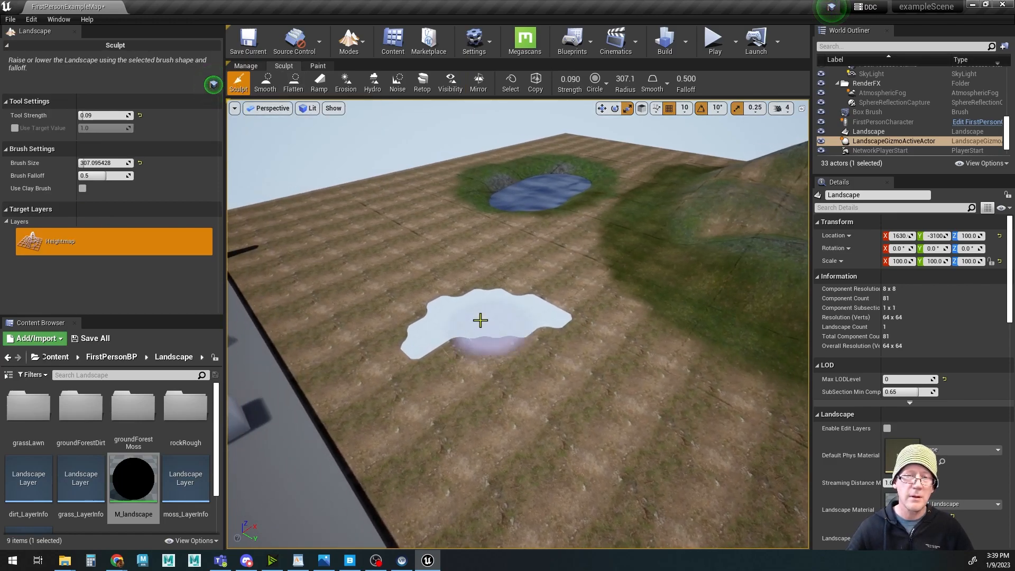
{"action": "mouse_move", "coordinate": [519, 294]}
{"action": "left_mouse_down", "text": "shift"}
{"action": "mouse_move", "coordinate": [462, 295]}
{"action": "mouse_move", "coordinate": [424, 326]}
{"action": "mouse_move", "coordinate": [446, 343]}
{"action": "mouse_move", "coordinate": [510, 335]}
{"action": "mouse_move", "coordinate": [435, 344]}
{"action": "mouse_move", "coordinate": [472, 347]}
{"action": "left_mouse_up", "text": "shift"}
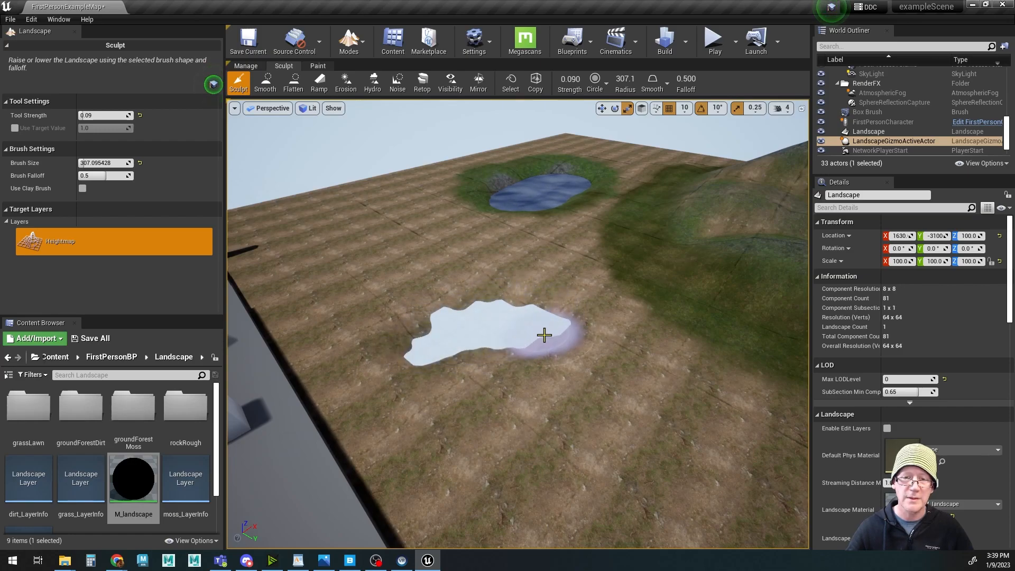
{"action": "right_click_drag", "start_coordinate": [521, 358], "coordinate": [566, 357]}
{"action": "key", "text": "w"}
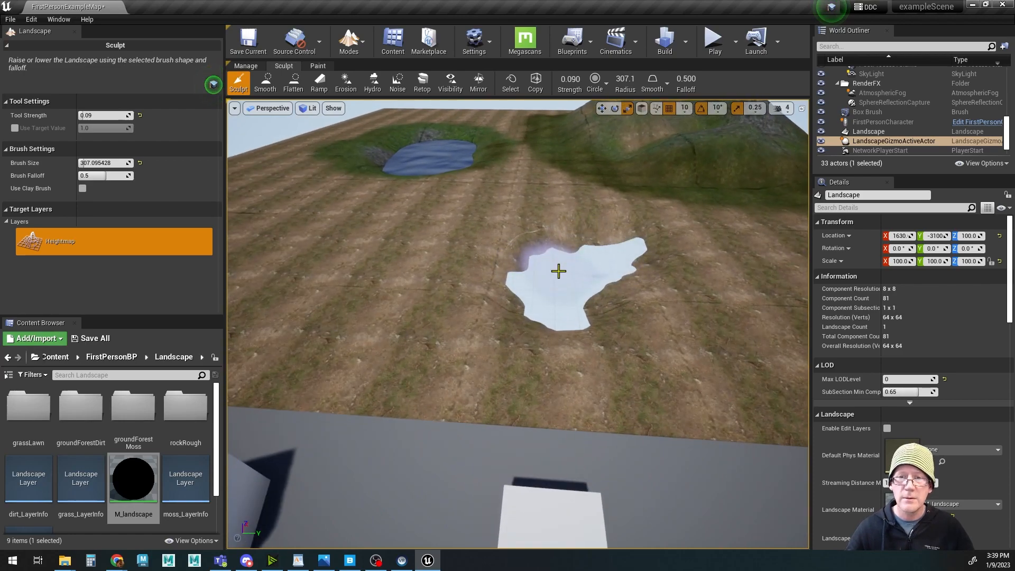
{"action": "mouse_move", "coordinate": [536, 306]}
{"action": "left_mouse_down", "text": "shift"}
{"action": "mouse_move", "coordinate": [564, 328]}
{"action": "mouse_move", "coordinate": [633, 260]}
{"action": "mouse_move", "coordinate": [581, 267]}
{"action": "left_mouse_up", "text": "shift"}
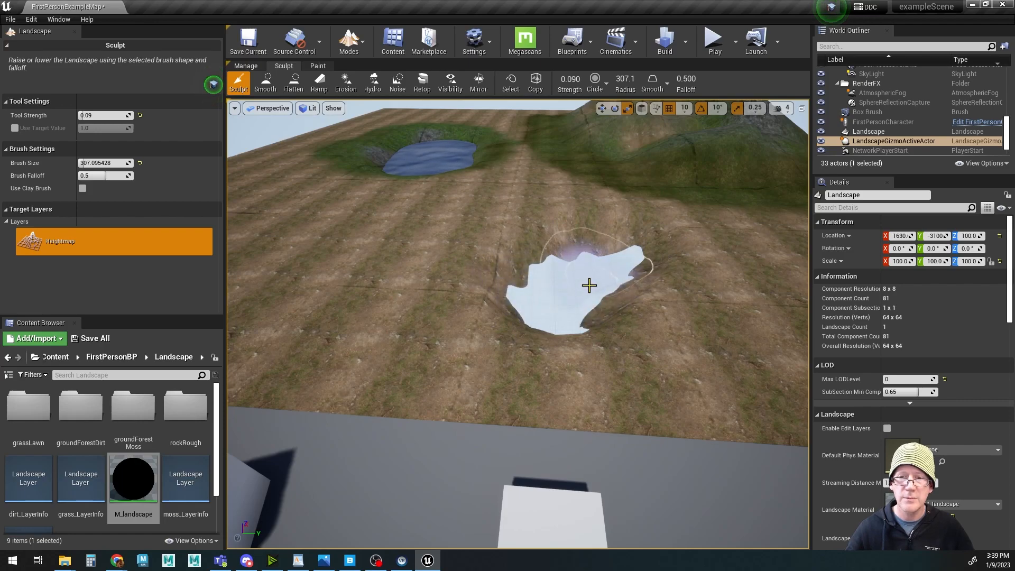
Step: Restore the masked terrain over the whole hole with the Visibility tool
{"action": "key", "text": "w"}
{"action": "mouse_move", "coordinate": [492, 273]}
{"action": "right_mouse_down"}
{"action": "mouse_move", "coordinate": [539, 280]}
{"action": "mouse_move", "coordinate": [540, 317]}
{"action": "mouse_move", "coordinate": [505, 278]}
{"action": "right_mouse_up"}
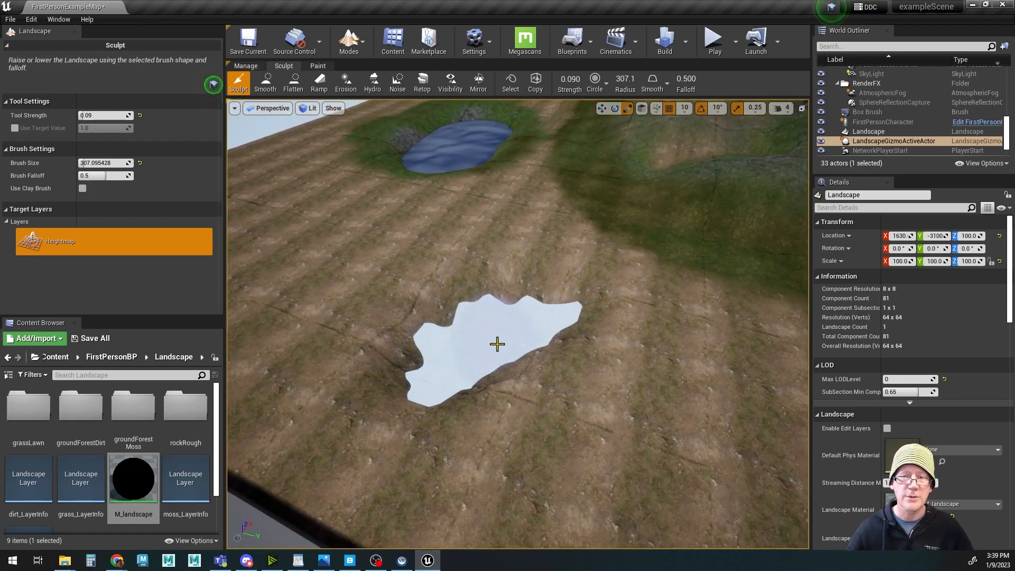
{"action": "left_click", "coordinate": [450, 88]}
{"action": "mouse_move", "coordinate": [537, 322]}
{"action": "left_mouse_down", "text": "shift"}
{"action": "mouse_move", "coordinate": [453, 365]}
{"action": "mouse_move", "coordinate": [598, 408]}
{"action": "left_mouse_up", "text": "shift"}
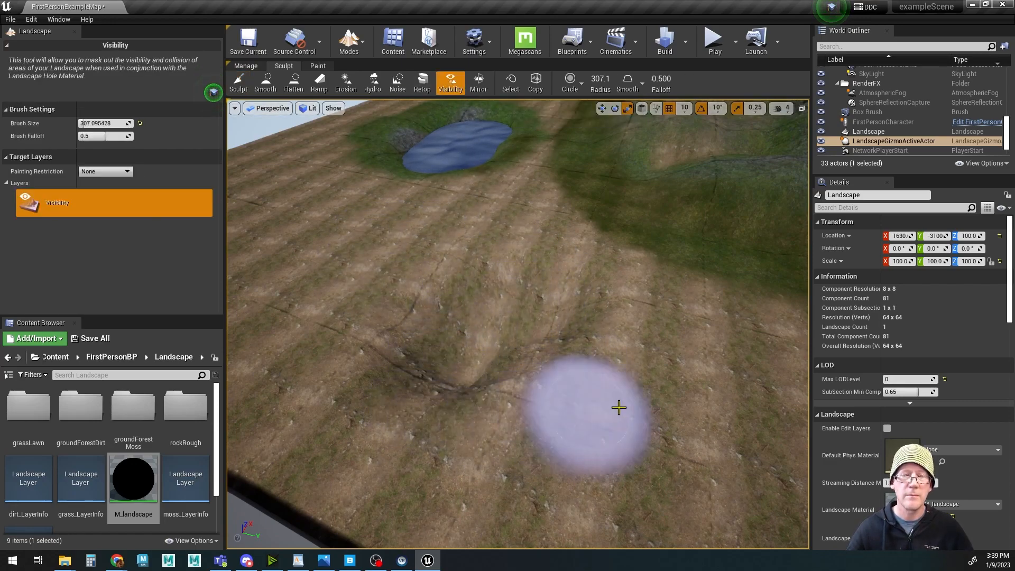
Step: Deepen the depression in the open dirt area into a steep pit with the Sculpt tool
{"action": "key", "text": "s"}
{"action": "mouse_move", "coordinate": [514, 286]}
{"action": "right_mouse_down"}
{"action": "mouse_move", "coordinate": [511, 238]}
{"action": "mouse_move", "coordinate": [514, 286]}
{"action": "right_mouse_up"}
{"action": "key", "text": "w"}
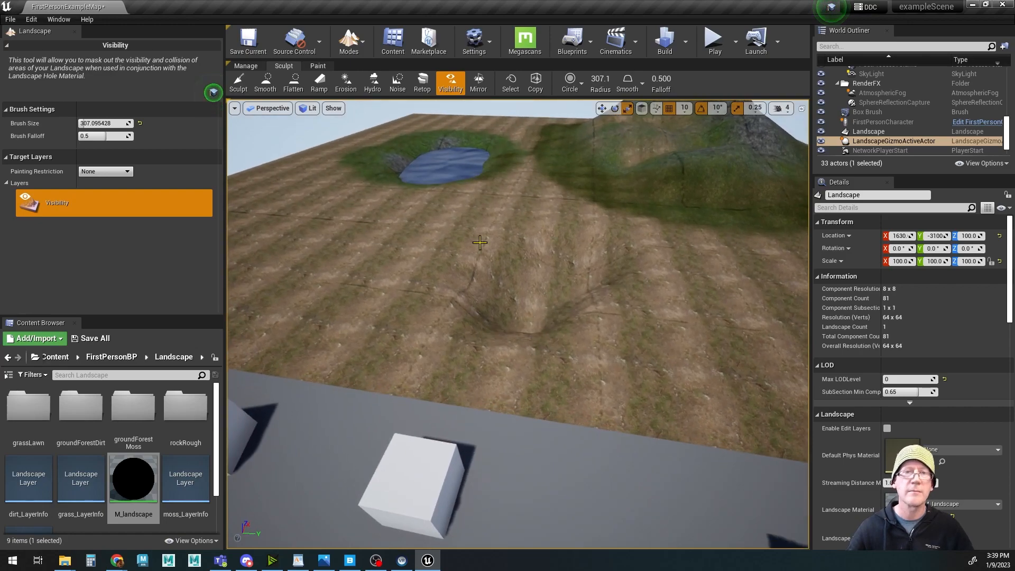
{"action": "left_click", "coordinate": [293, 84]}
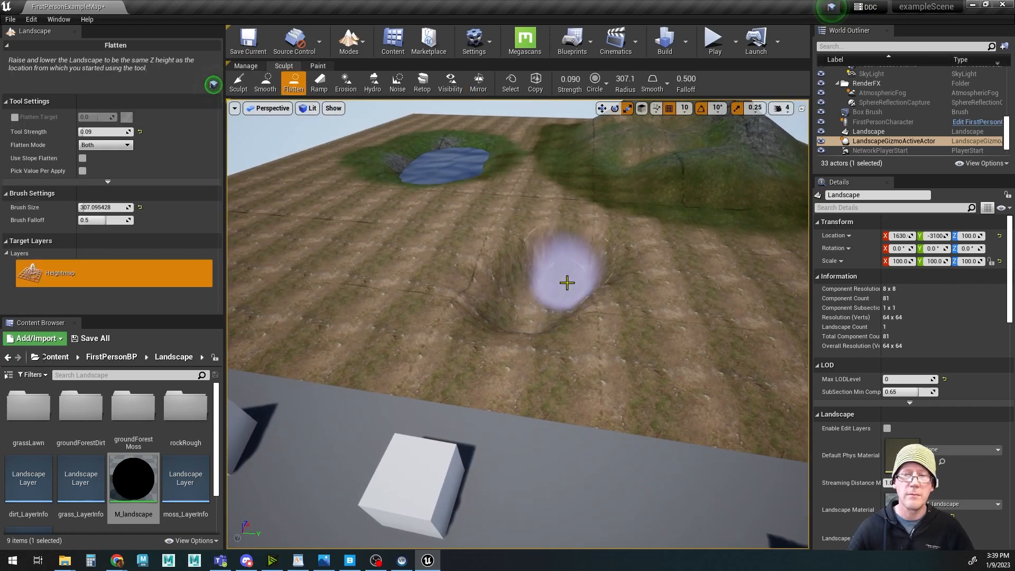
{"action": "left_click", "coordinate": [238, 84]}
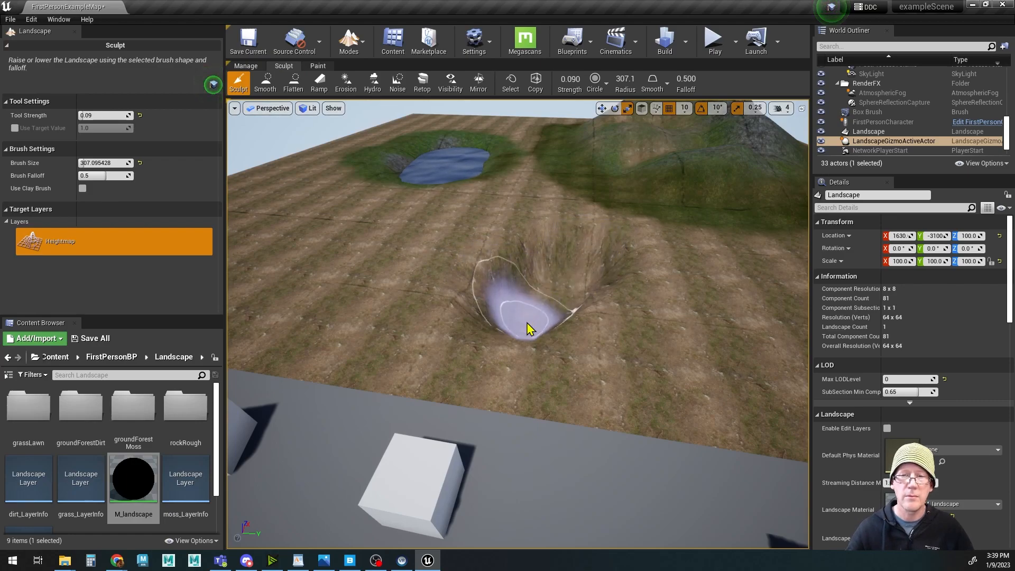
{"action": "left_click_drag", "start_coordinate": [576, 285], "coordinate": [529, 328], "text": "shift"}
Step: Examine the sculpted pit up close from the side and from above
{"action": "mouse_move", "coordinate": [534, 350]}
{"action": "right_mouse_down"}
{"action": "mouse_move", "coordinate": [531, 312]}
{"action": "mouse_move", "coordinate": [566, 312]}
{"action": "mouse_move", "coordinate": [573, 343]}
{"action": "mouse_move", "coordinate": [528, 347]}
{"action": "right_mouse_up"}
{"action": "key", "text": "w"}
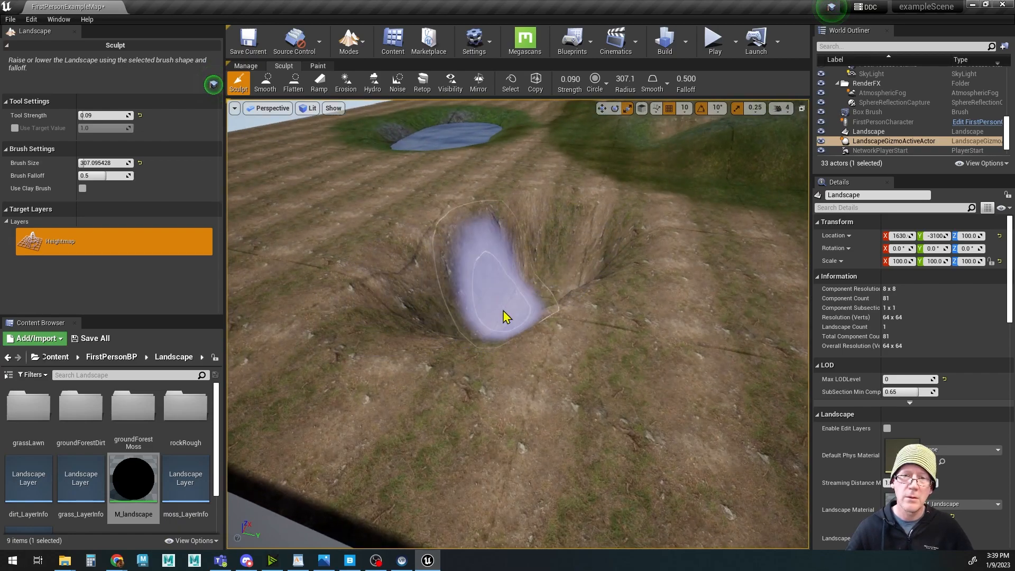
{"action": "mouse_move", "coordinate": [524, 347]}
{"action": "right_mouse_down"}
{"action": "mouse_move", "coordinate": [536, 338]}
{"action": "mouse_move", "coordinate": [550, 357]}
{"action": "mouse_move", "coordinate": [513, 347]}
{"action": "mouse_move", "coordinate": [540, 364]}
{"action": "right_mouse_up"}
{"action": "key", "text": "w"}
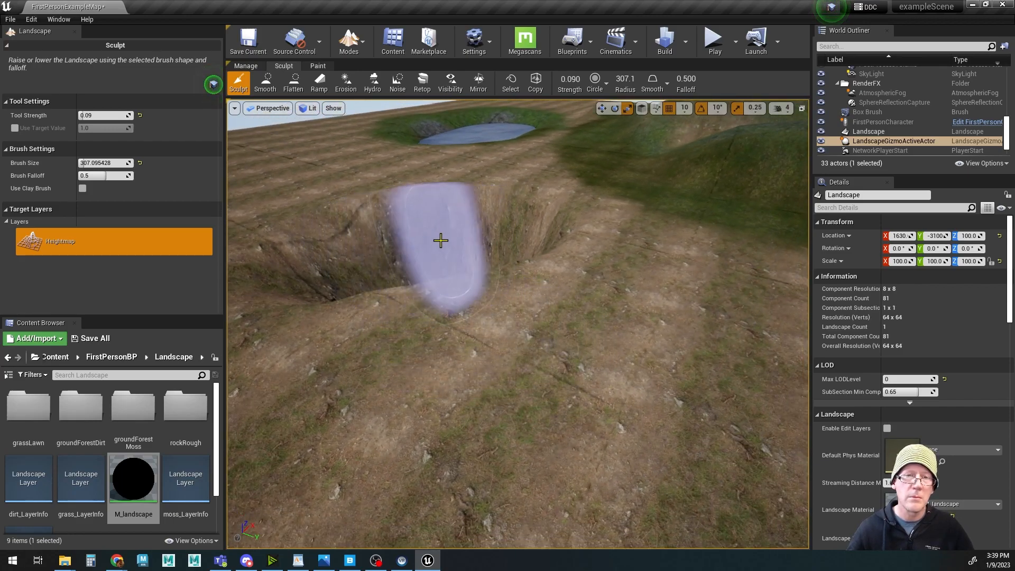
{"action": "right_click_drag", "start_coordinate": [441, 236], "coordinate": [444, 275]}
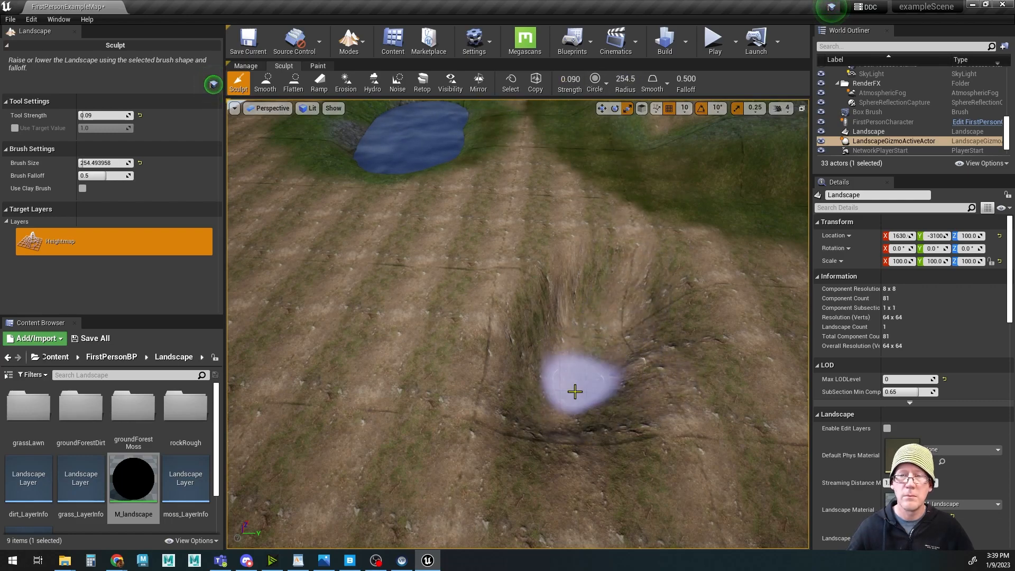
{"action": "mouse_move", "coordinate": [586, 383]}
{"action": "left_mouse_down", "text": "alt"}
{"action": "mouse_move", "coordinate": [561, 353]}
{"action": "mouse_move", "coordinate": [591, 390]}
{"action": "left_mouse_up", "text": "alt"}
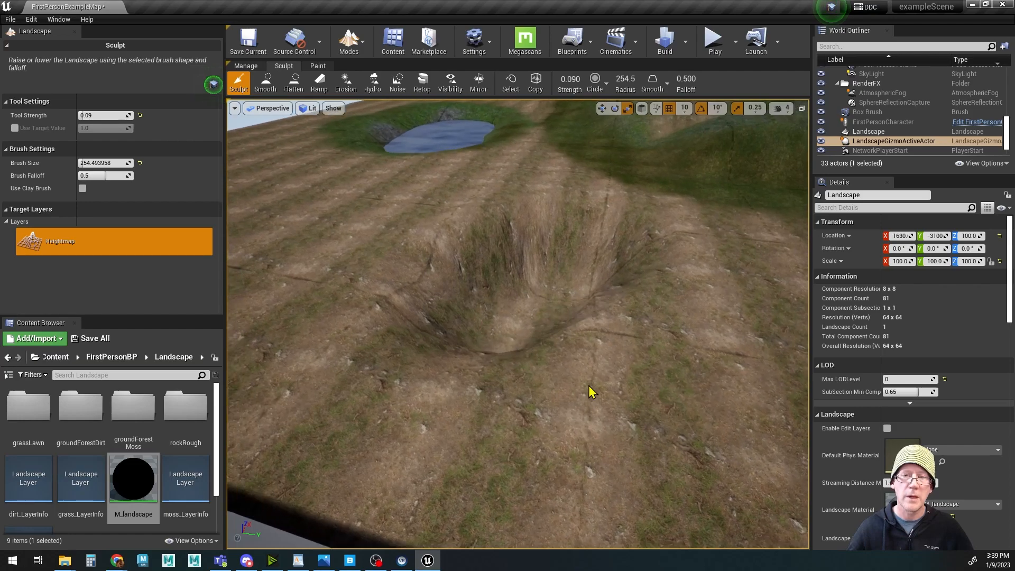
{"action": "right_click_drag", "start_coordinate": [522, 295], "coordinate": [470, 286], "text": "alt"}
{"action": "left_click_drag", "start_coordinate": [620, 313], "coordinate": [621, 264], "text": "alt"}
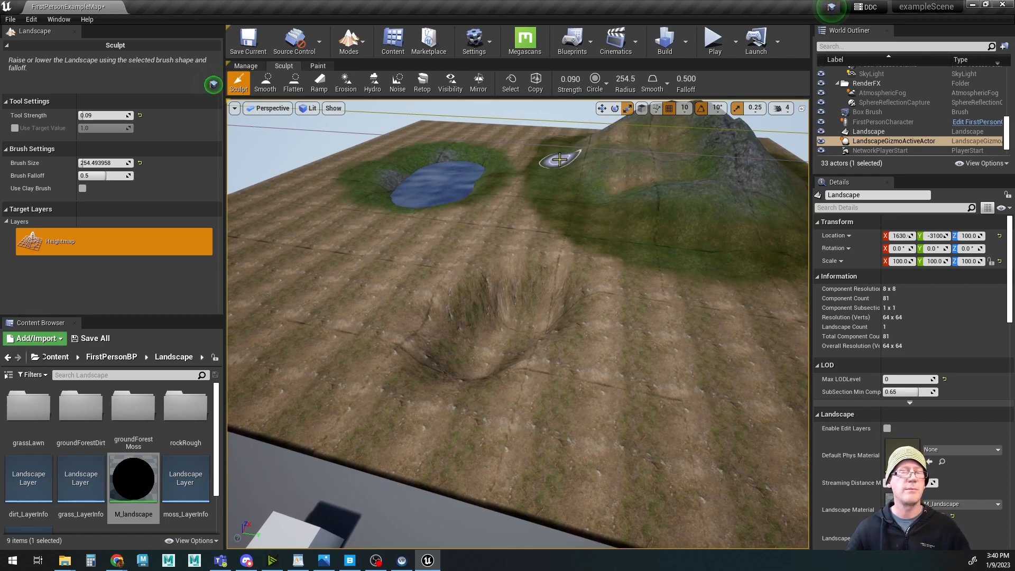
Step: Review the whole landscape with the pit, lake and hill from several angles
{"action": "right_click_drag", "start_coordinate": [639, 308], "coordinate": [669, 288], "text": "alt"}
{"action": "middle_click_drag", "start_coordinate": [634, 290], "coordinate": [714, 320], "text": "alt"}
{"action": "left_click_drag", "start_coordinate": [736, 328], "coordinate": [671, 312], "text": "alt"}
{"action": "mouse_move", "coordinate": [536, 307]}
{"action": "middle_mouse_down"}
{"action": "mouse_move", "coordinate": [515, 296]}
{"action": "mouse_move", "coordinate": [505, 245]}
{"action": "middle_mouse_up"}
{"action": "middle_click_drag", "start_coordinate": [603, 318], "coordinate": [629, 302]}
{"action": "mouse_move", "coordinate": [664, 353]}
{"action": "left_mouse_down", "text": "alt"}
{"action": "mouse_move", "coordinate": [751, 359]}
{"action": "mouse_move", "coordinate": [659, 328]}
{"action": "left_mouse_up", "text": "alt"}
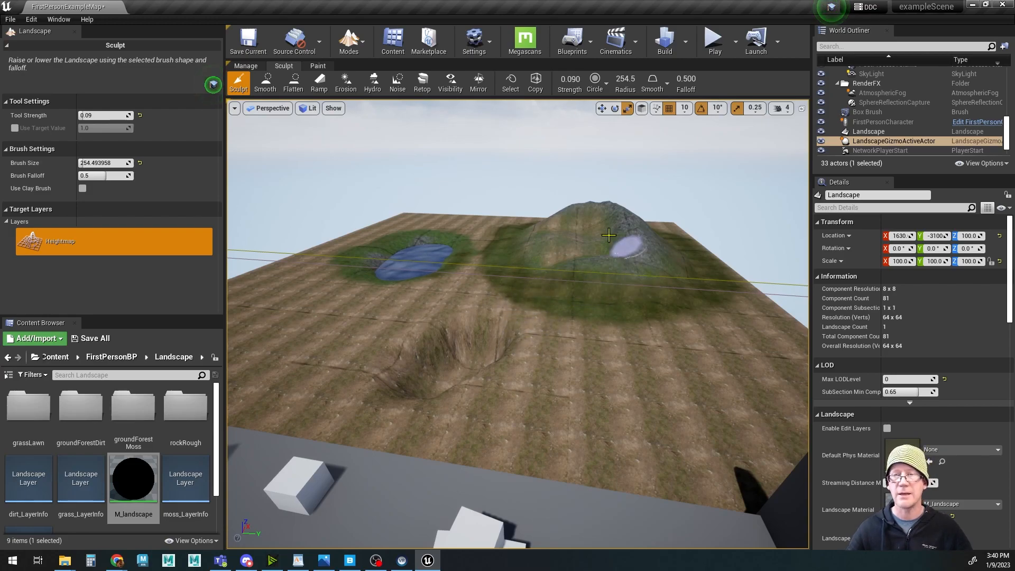
{"action": "middle_click_drag", "start_coordinate": [564, 294], "coordinate": [563, 293]}
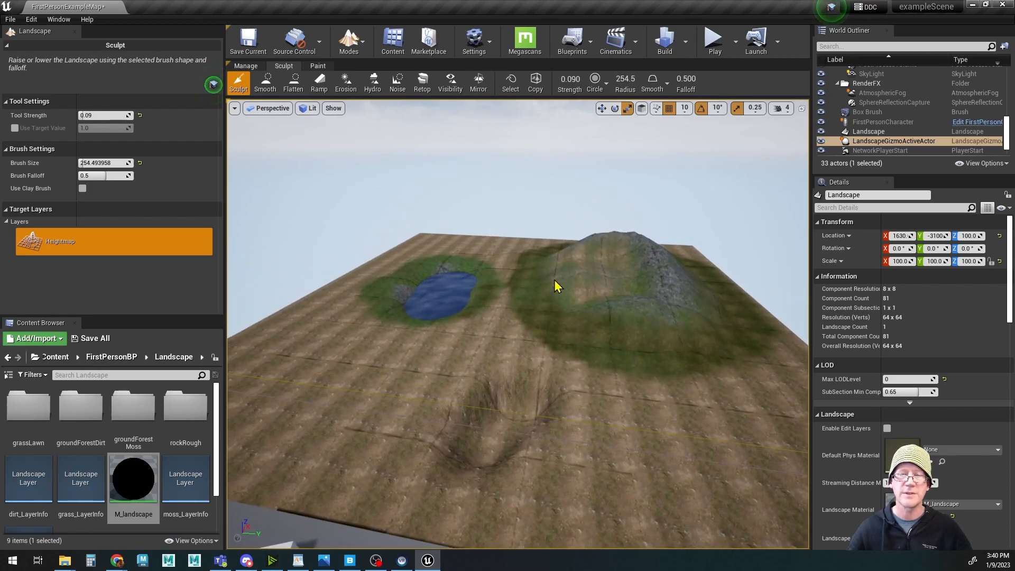
{"action": "left_click_drag", "start_coordinate": [540, 319], "coordinate": [520, 322], "text": "alt"}
{"action": "left_click_drag", "start_coordinate": [458, 327], "coordinate": [477, 323], "text": "alt"}
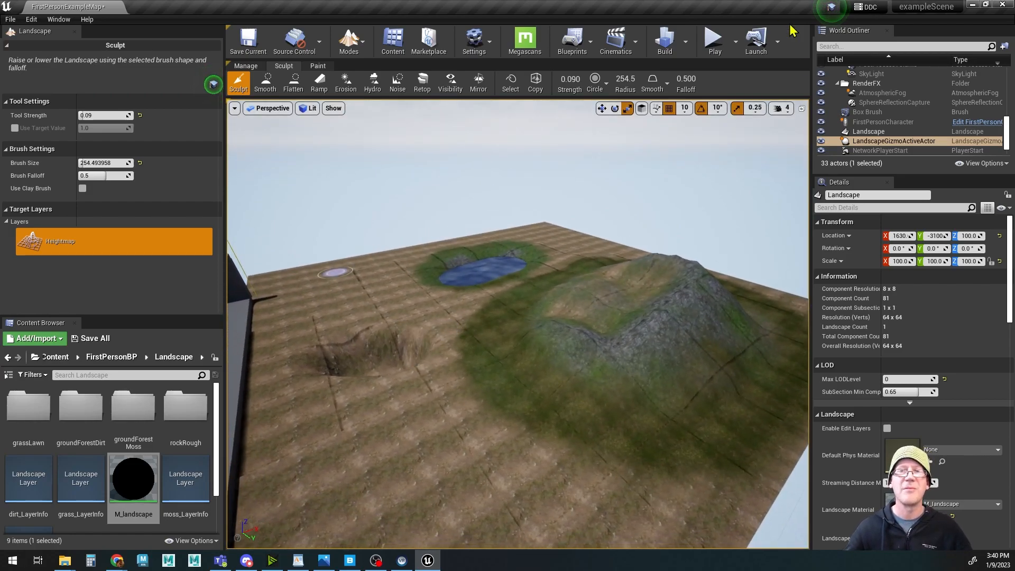
Step: Build only the lighting for the level and look over the relit terrain
{"action": "left_click", "coordinate": [686, 47]}
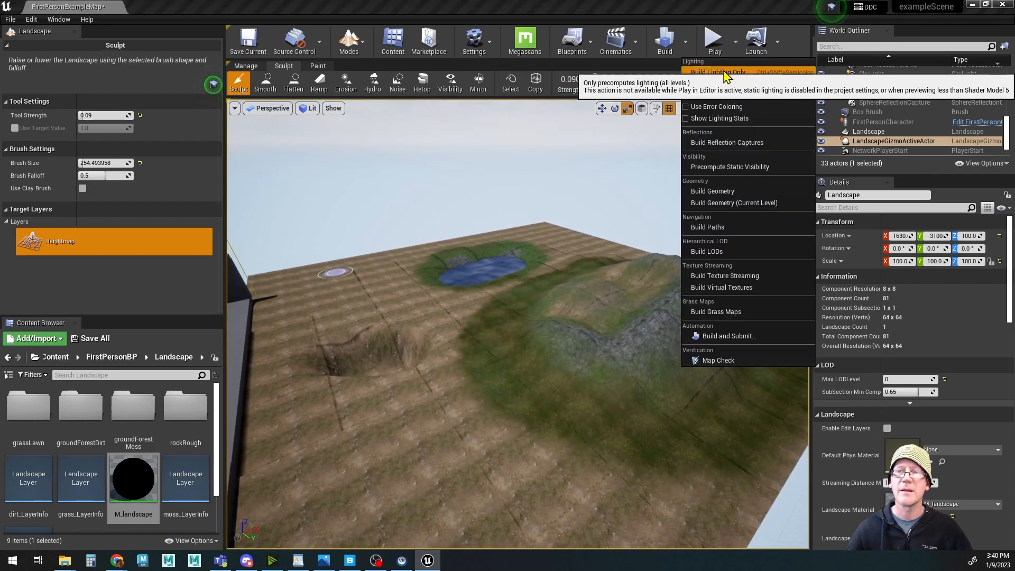
{"action": "left_click", "coordinate": [708, 82]}
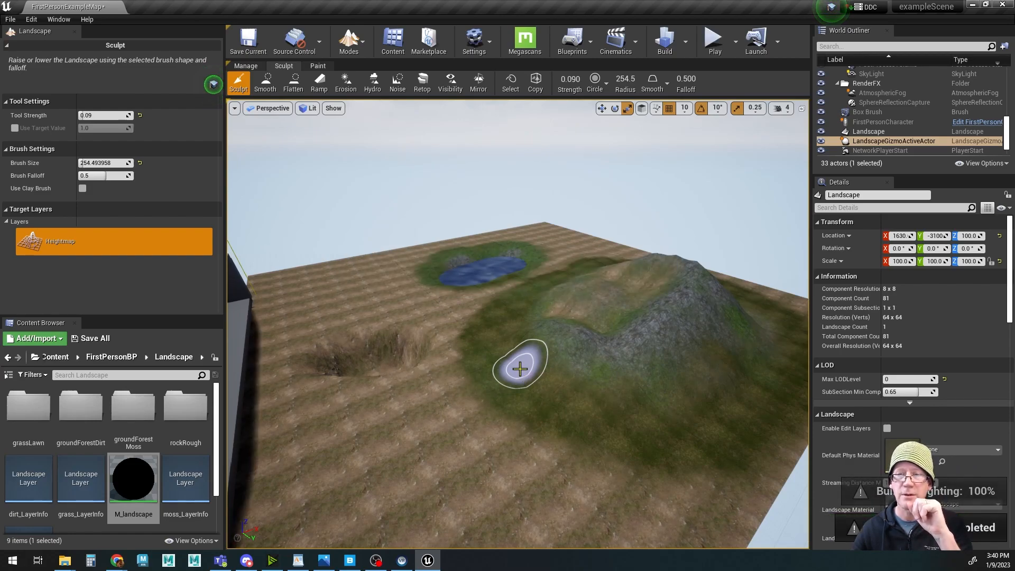
{"action": "mouse_move", "coordinate": [559, 369]}
{"action": "left_mouse_down", "text": "alt"}
{"action": "mouse_move", "coordinate": [550, 475]}
{"action": "mouse_move", "coordinate": [507, 418]}
{"action": "mouse_move", "coordinate": [427, 406]}
{"action": "left_mouse_up", "text": "alt"}
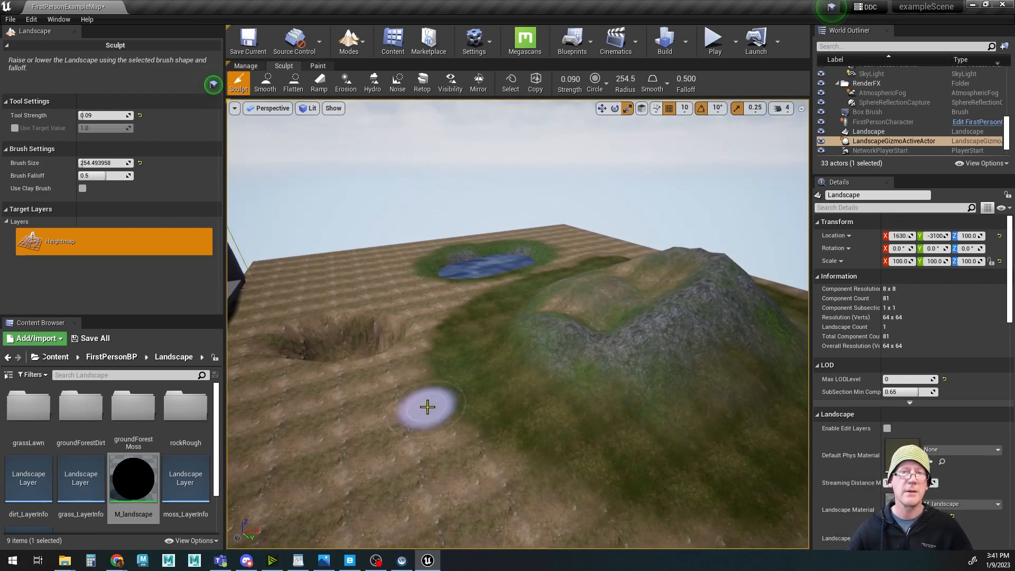